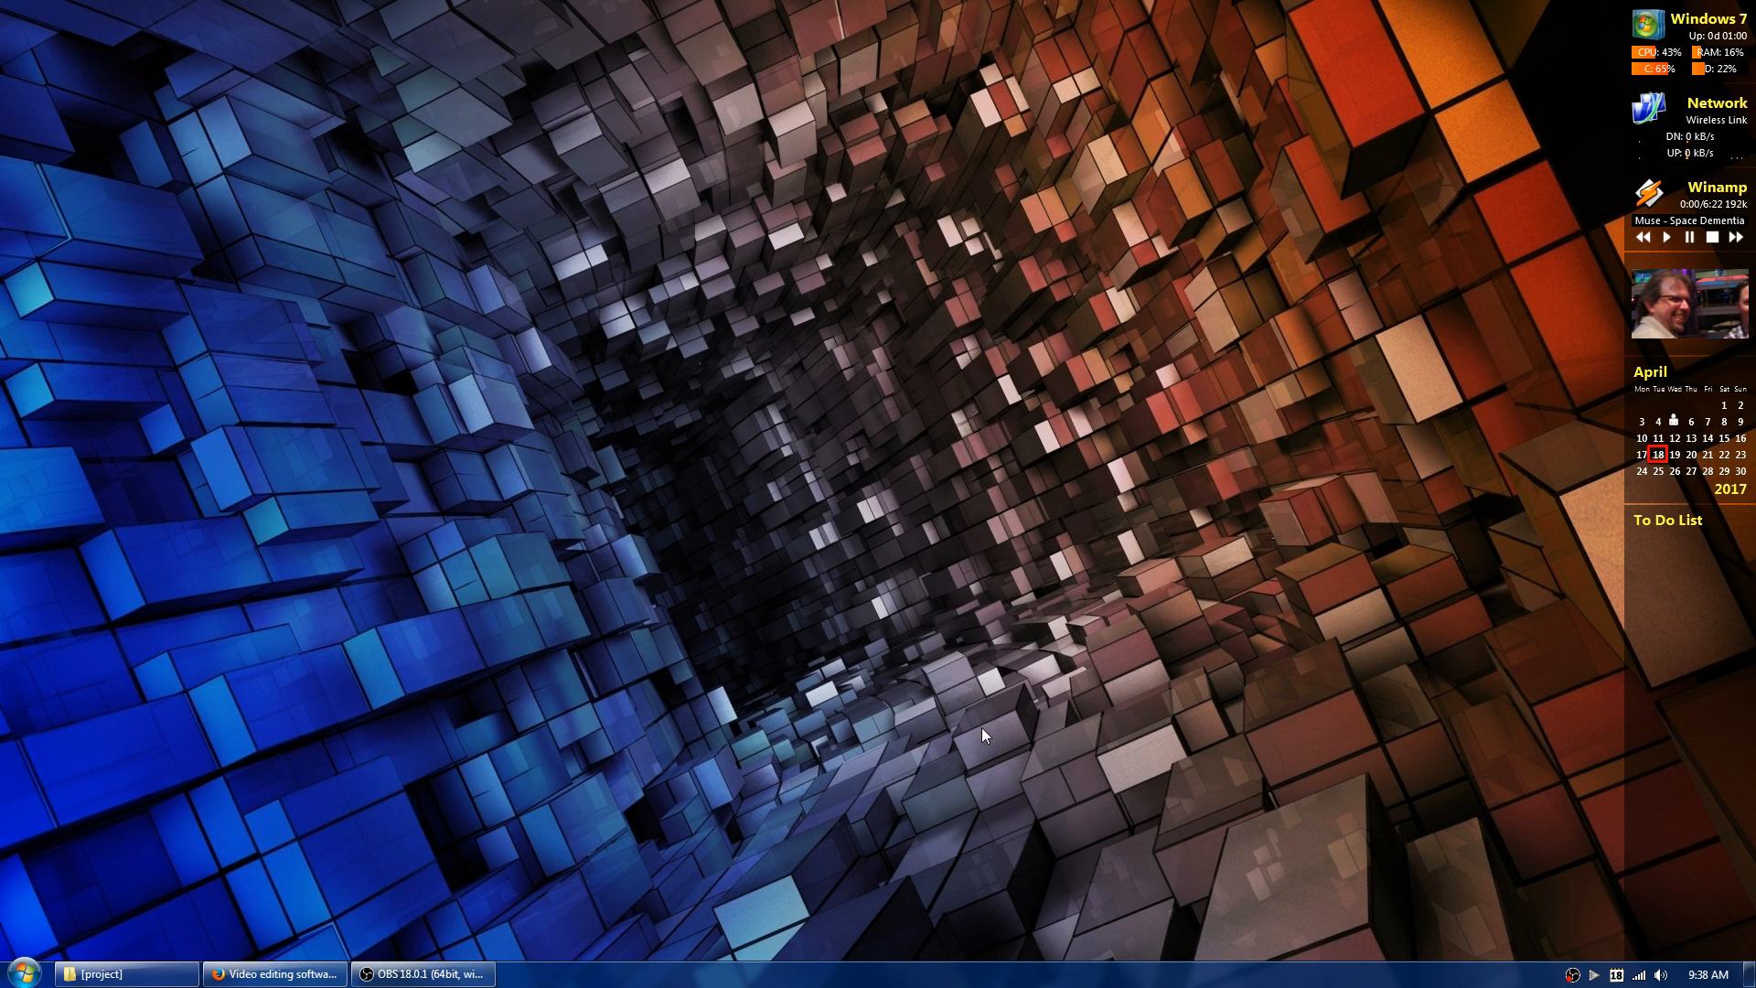
- View the VEGAS Pro 14 product page in the browser and minimise it
{"action": "left_click", "coordinate": [274, 974]}
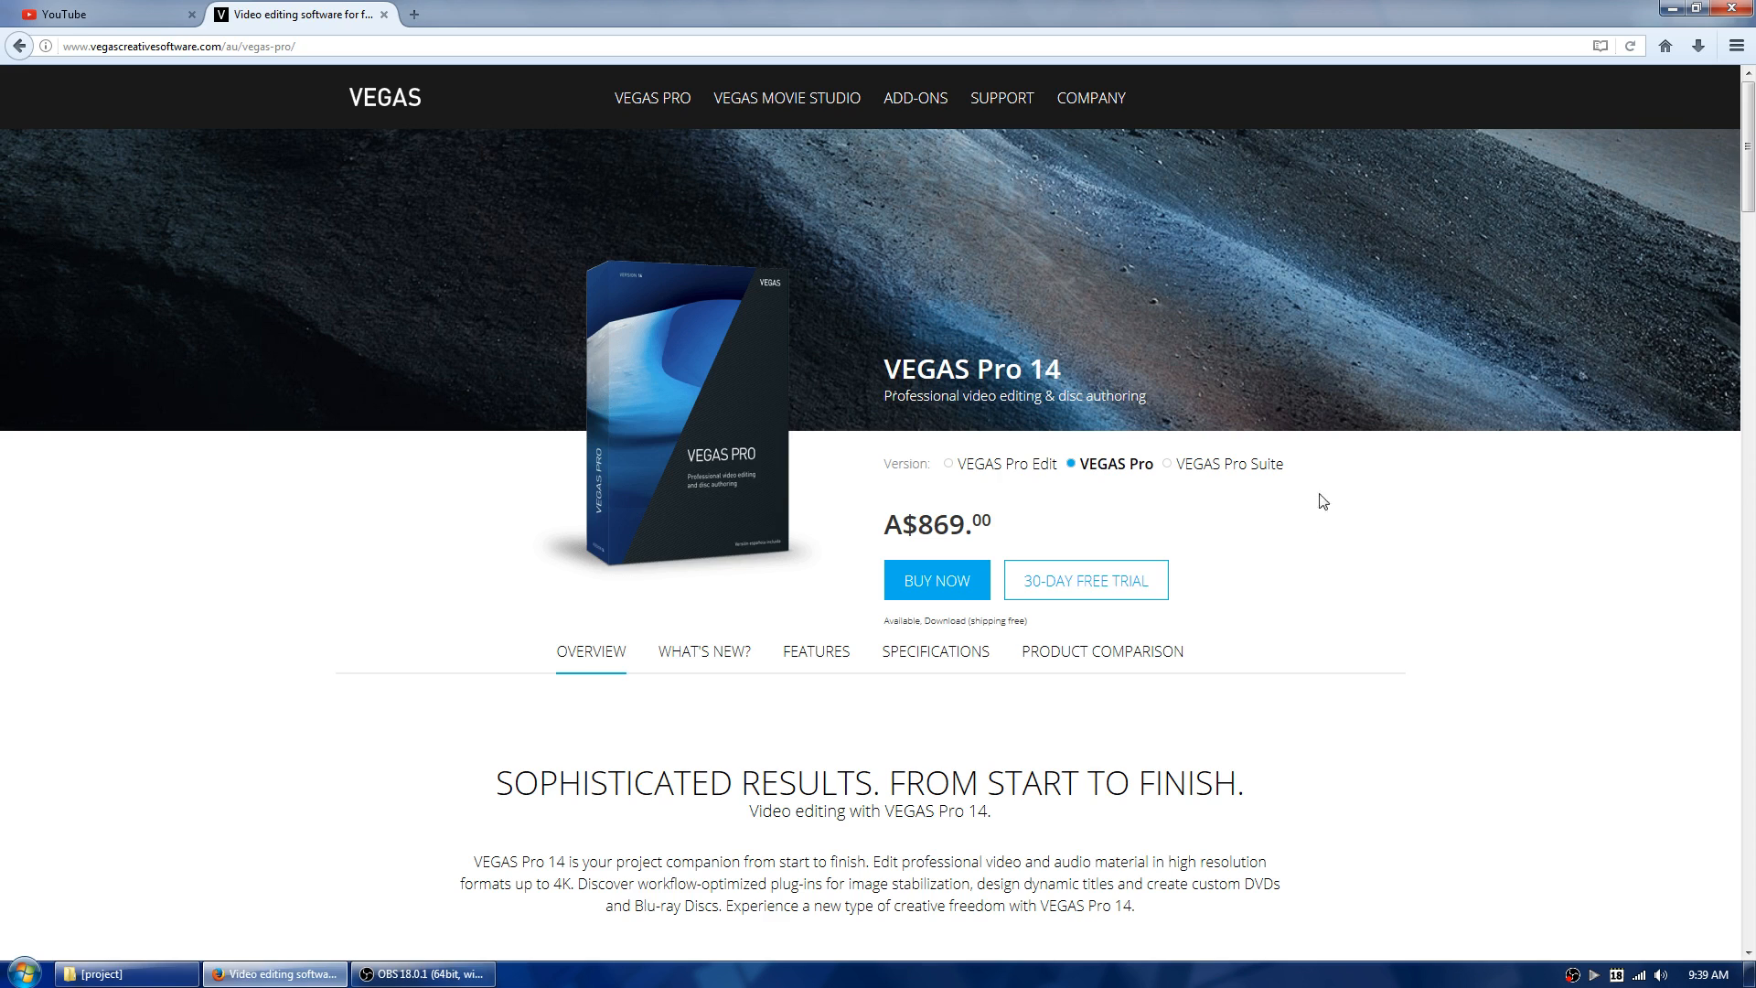
{"action": "left_click", "coordinate": [1671, 8]}
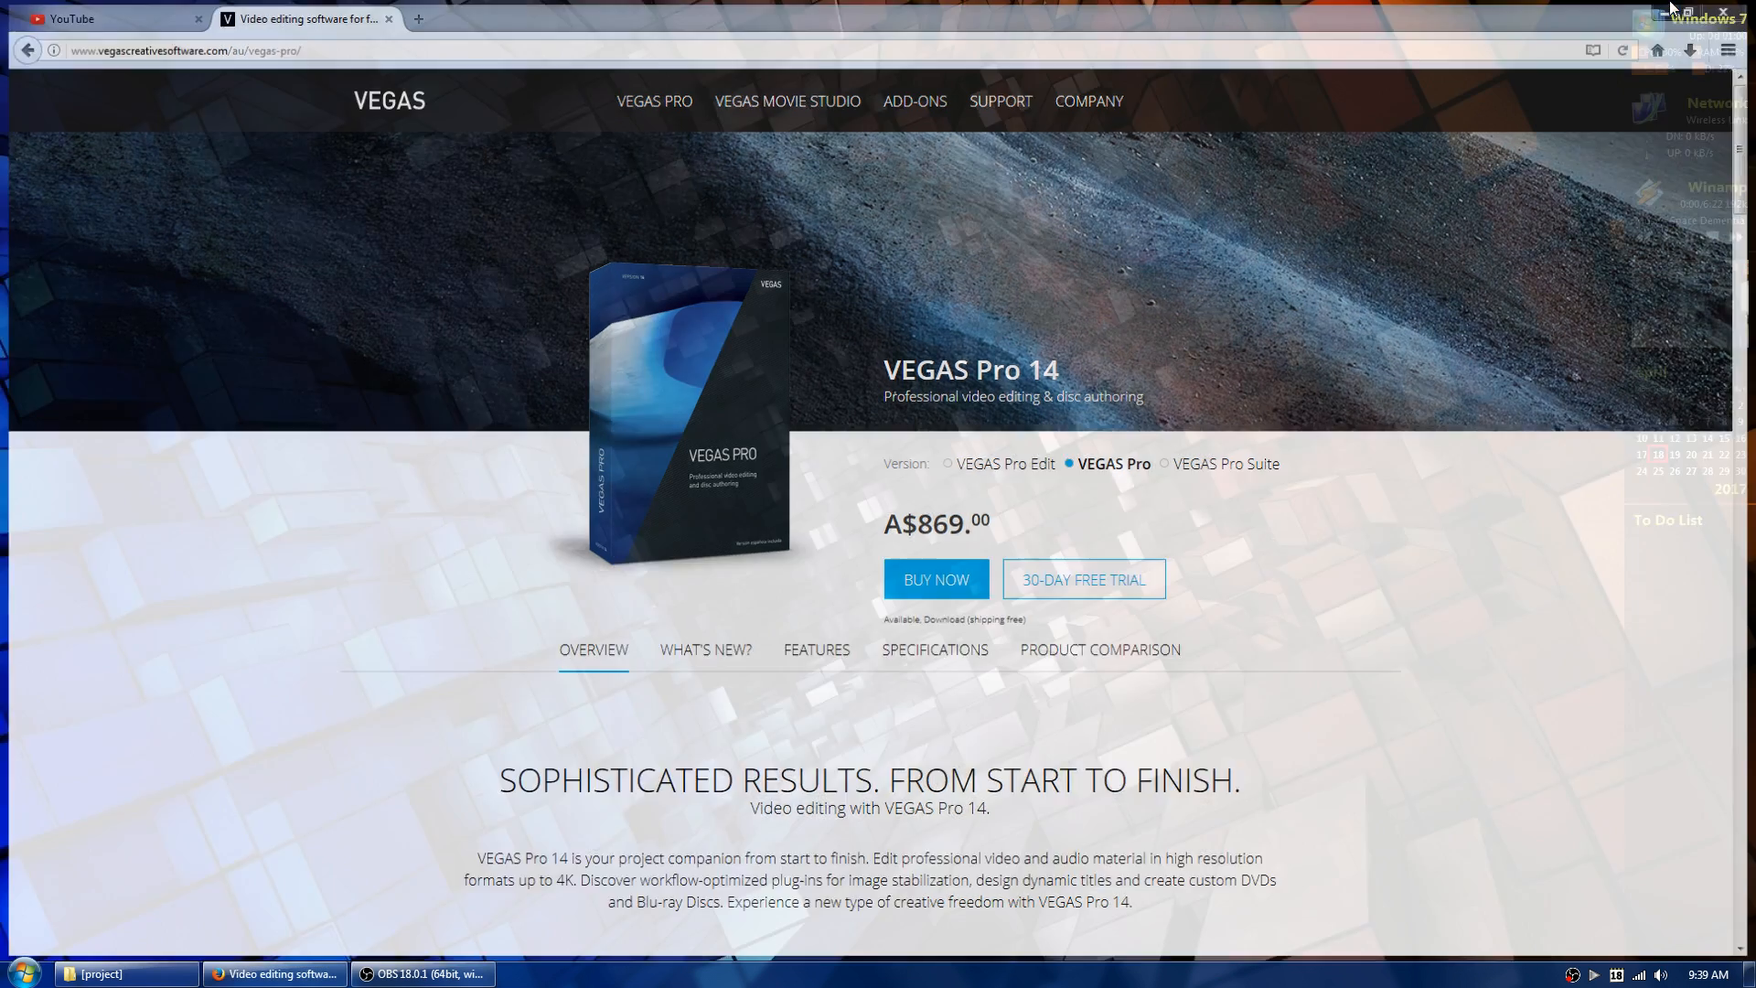
- Open the [project] folder and look through the file details of its three MP4 video clips
{"action": "left_click", "coordinate": [123, 974]}
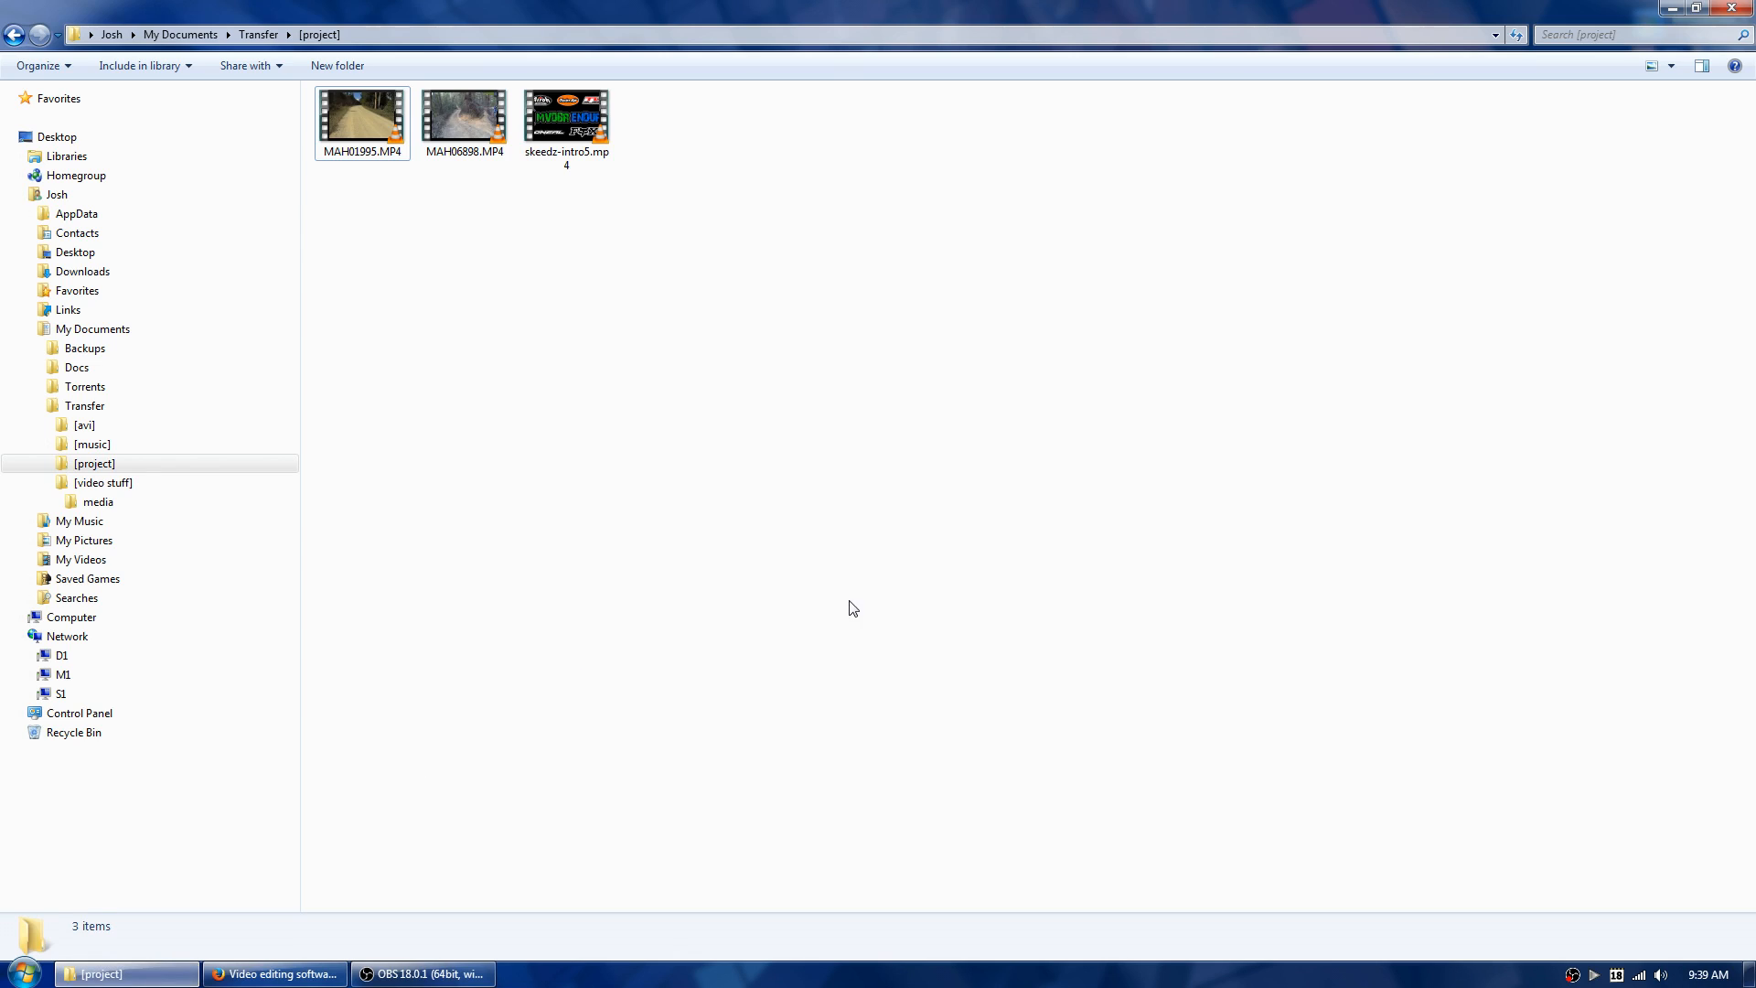
{"action": "left_click", "coordinate": [369, 148]}
{"action": "left_click", "coordinate": [473, 137]}
{"action": "key", "text": "Right"}
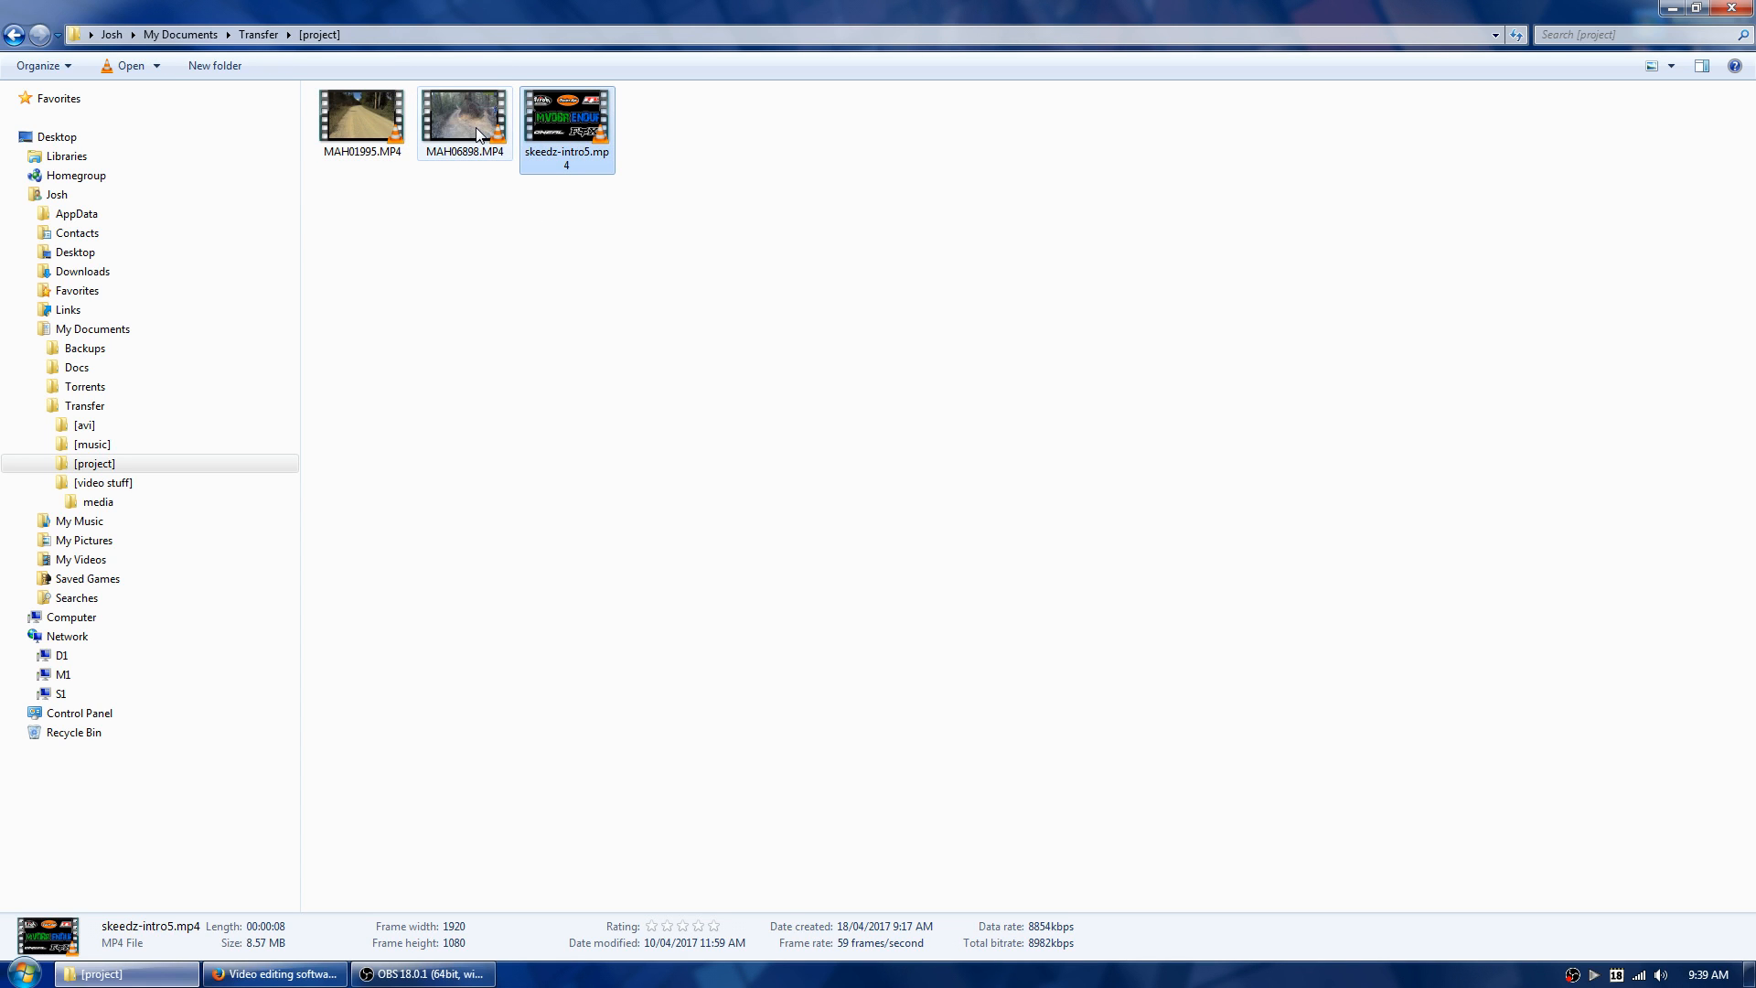
{"action": "key", "text": "Left"}
{"action": "key", "text": "Left"}
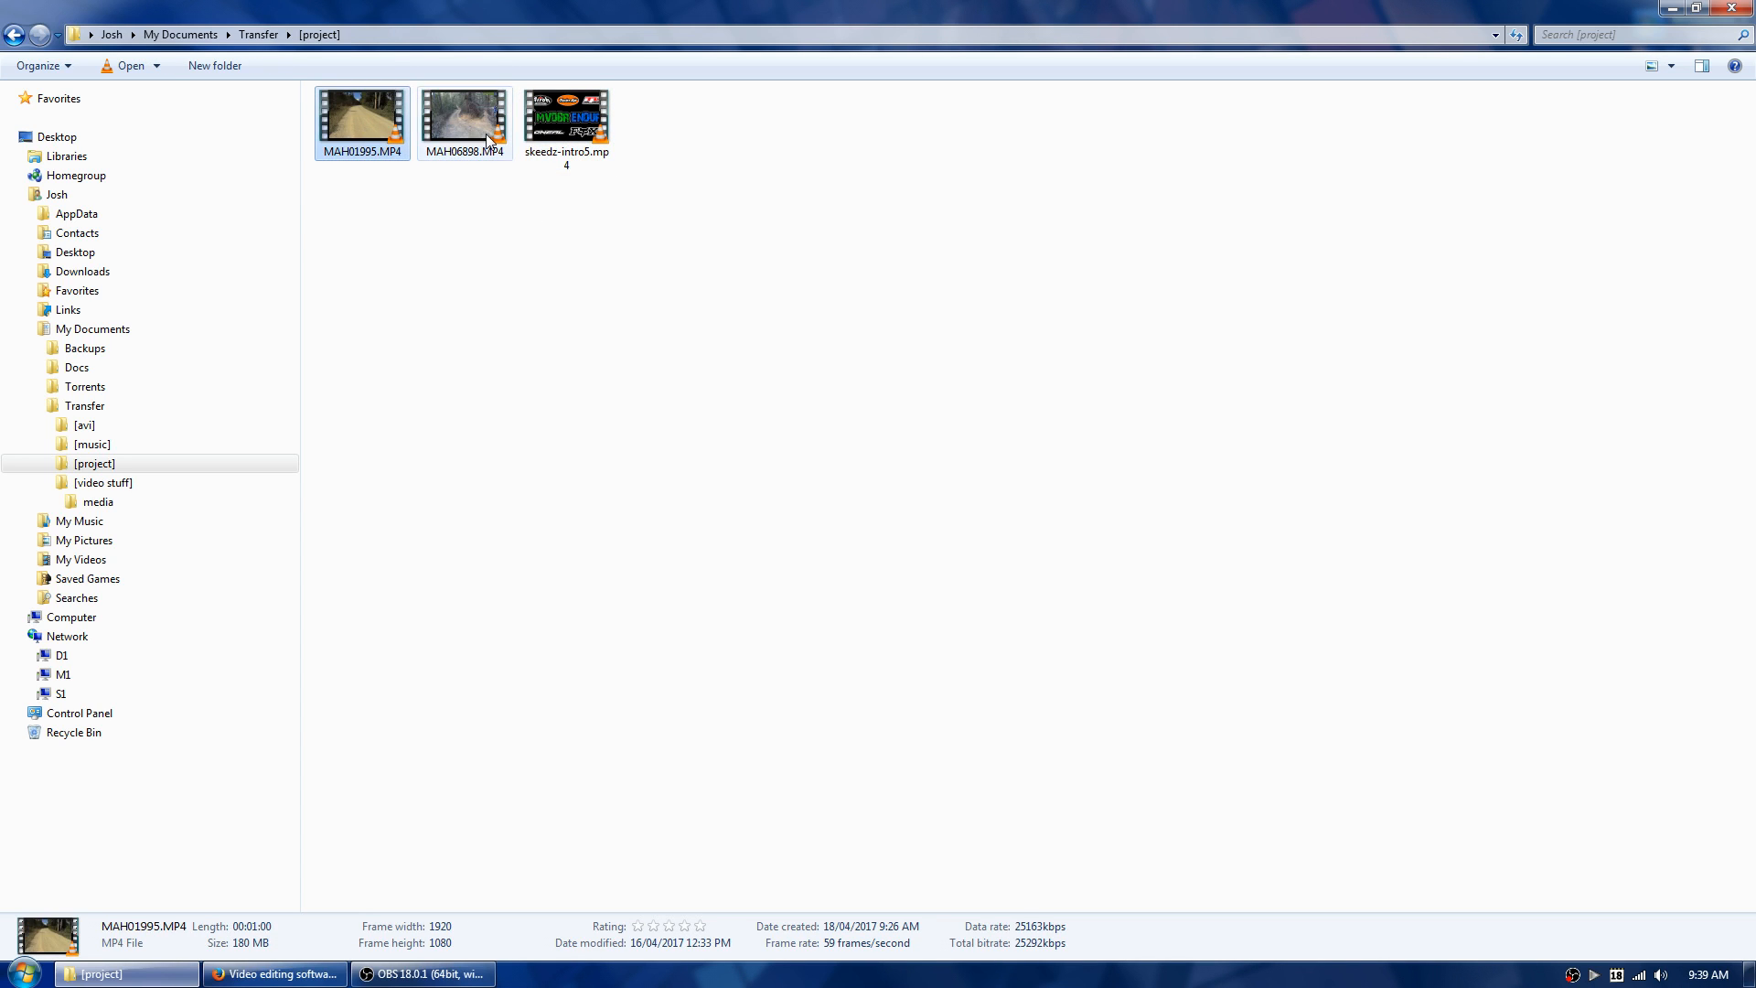
{"action": "key", "text": "Right"}
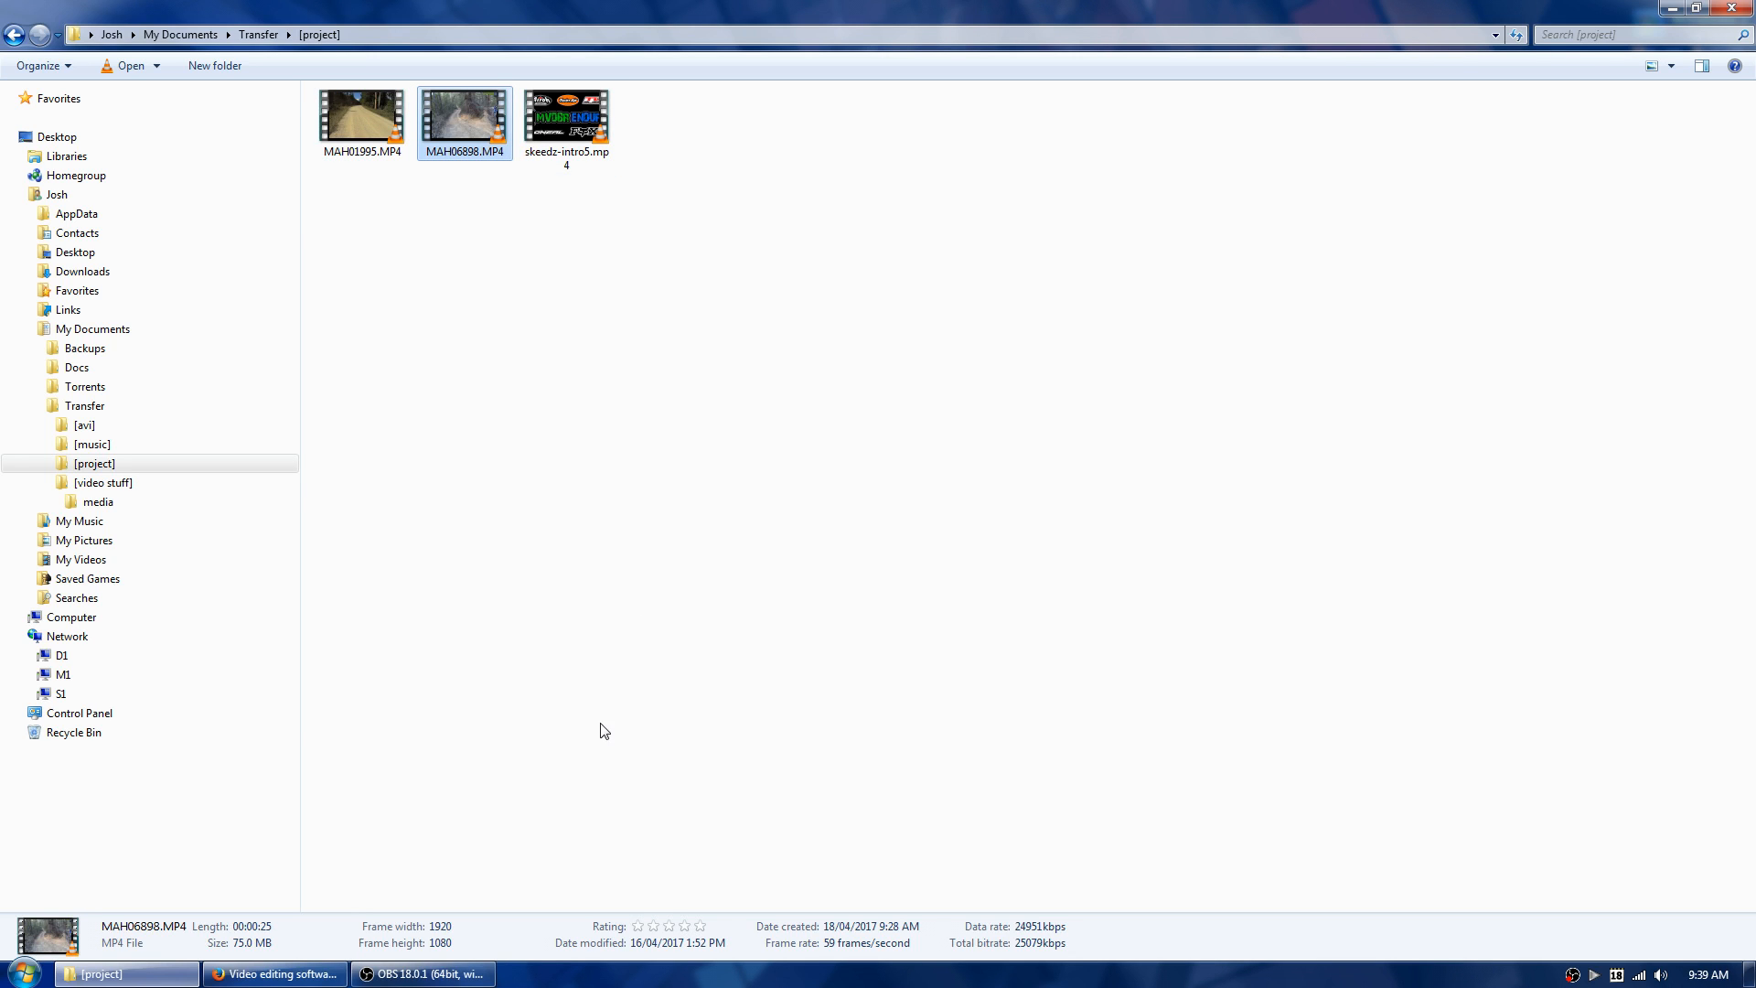
- Switch to VEGAS Pro and place skeedz-intro5.mp4 from the [project] folder at the start of the empty timeline
{"action": "left_click", "coordinate": [684, 33]}
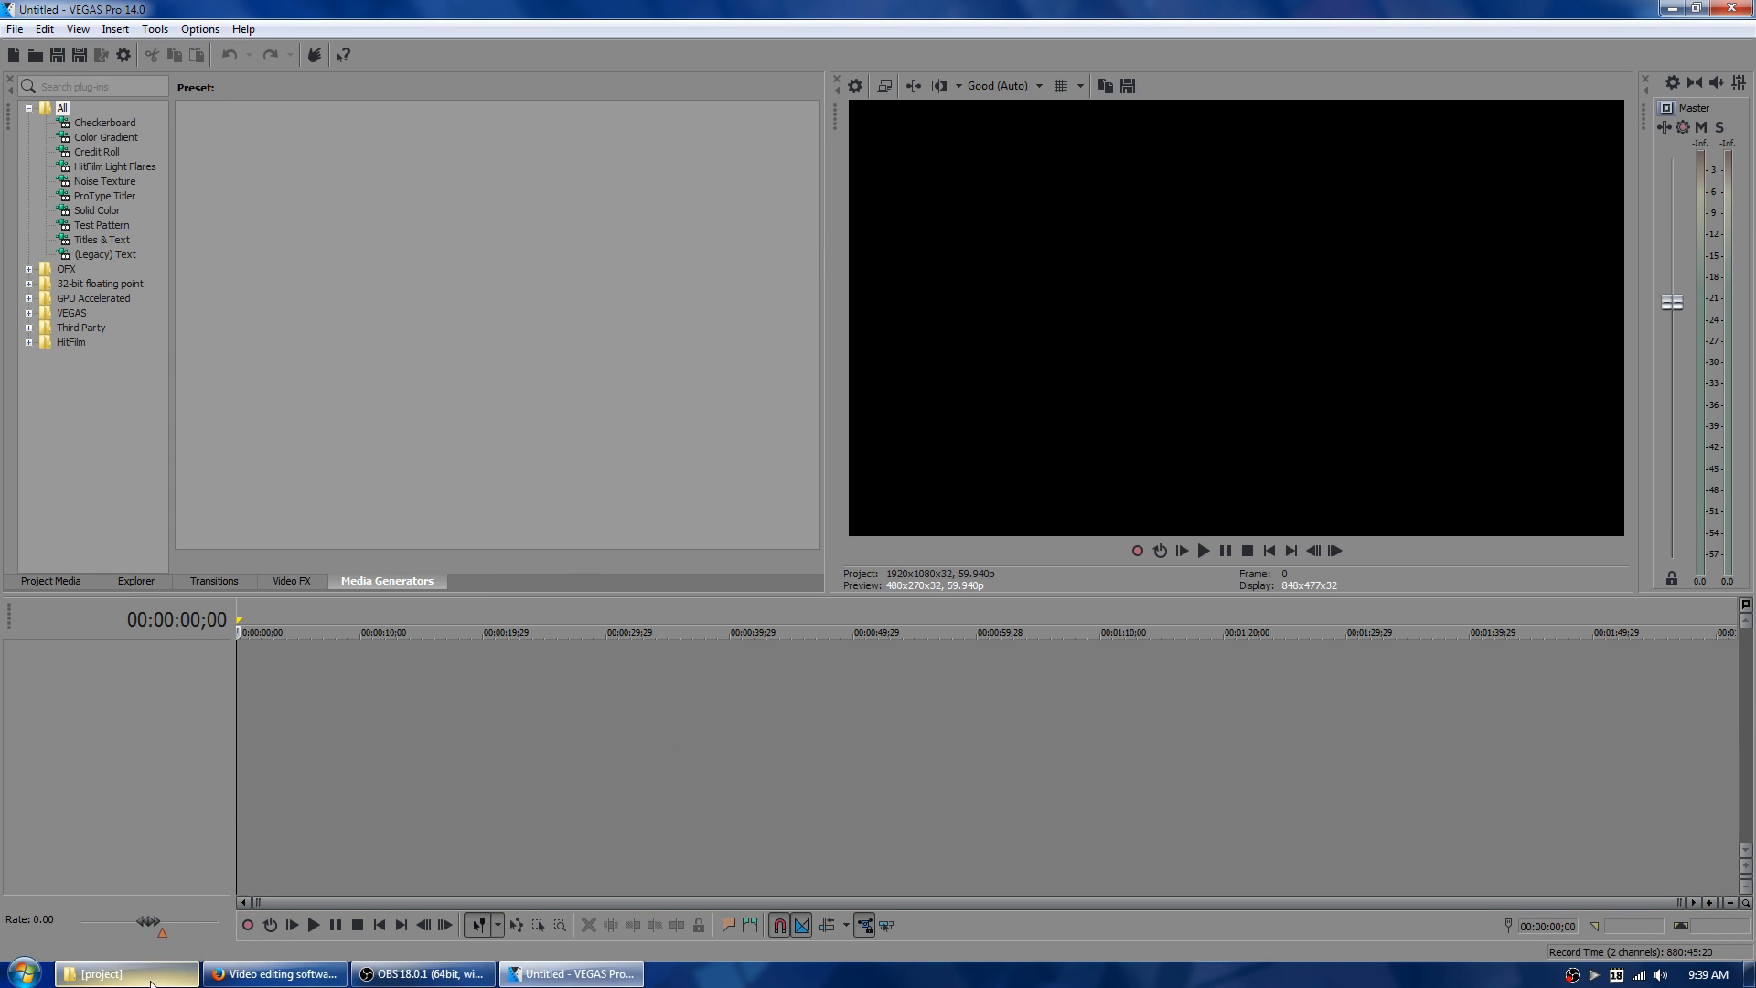
{"action": "left_click", "coordinate": [128, 973]}
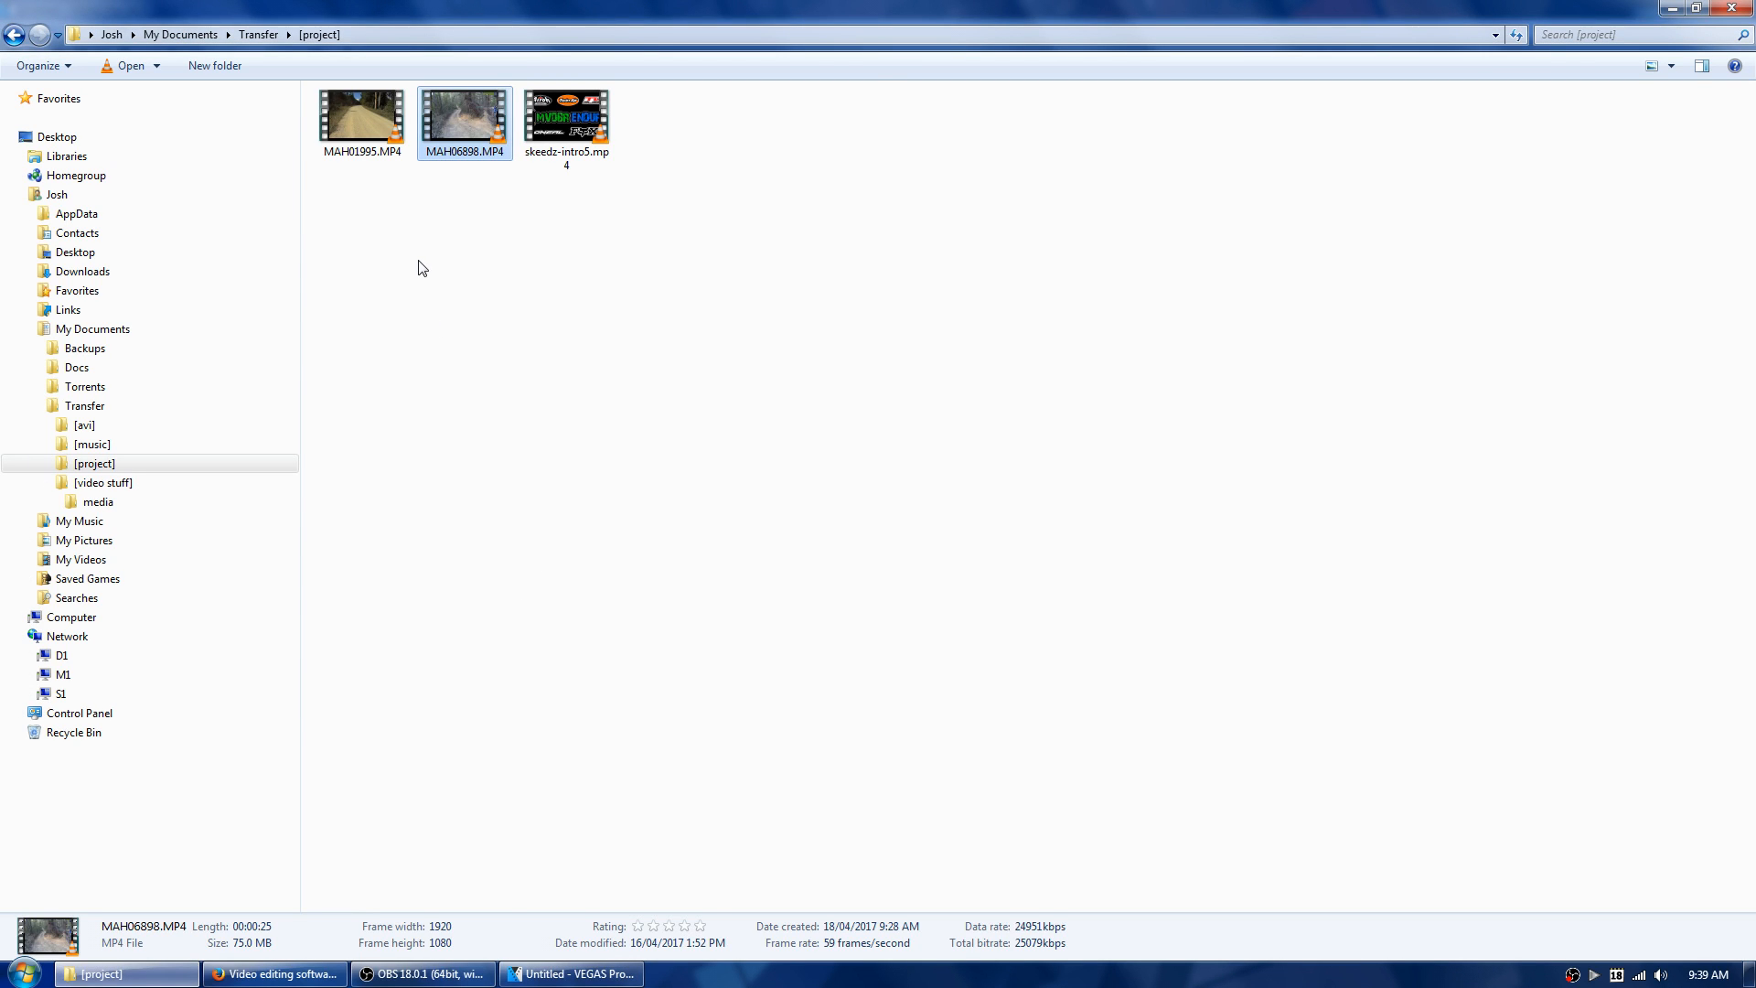
{"action": "left_click", "coordinate": [377, 152]}
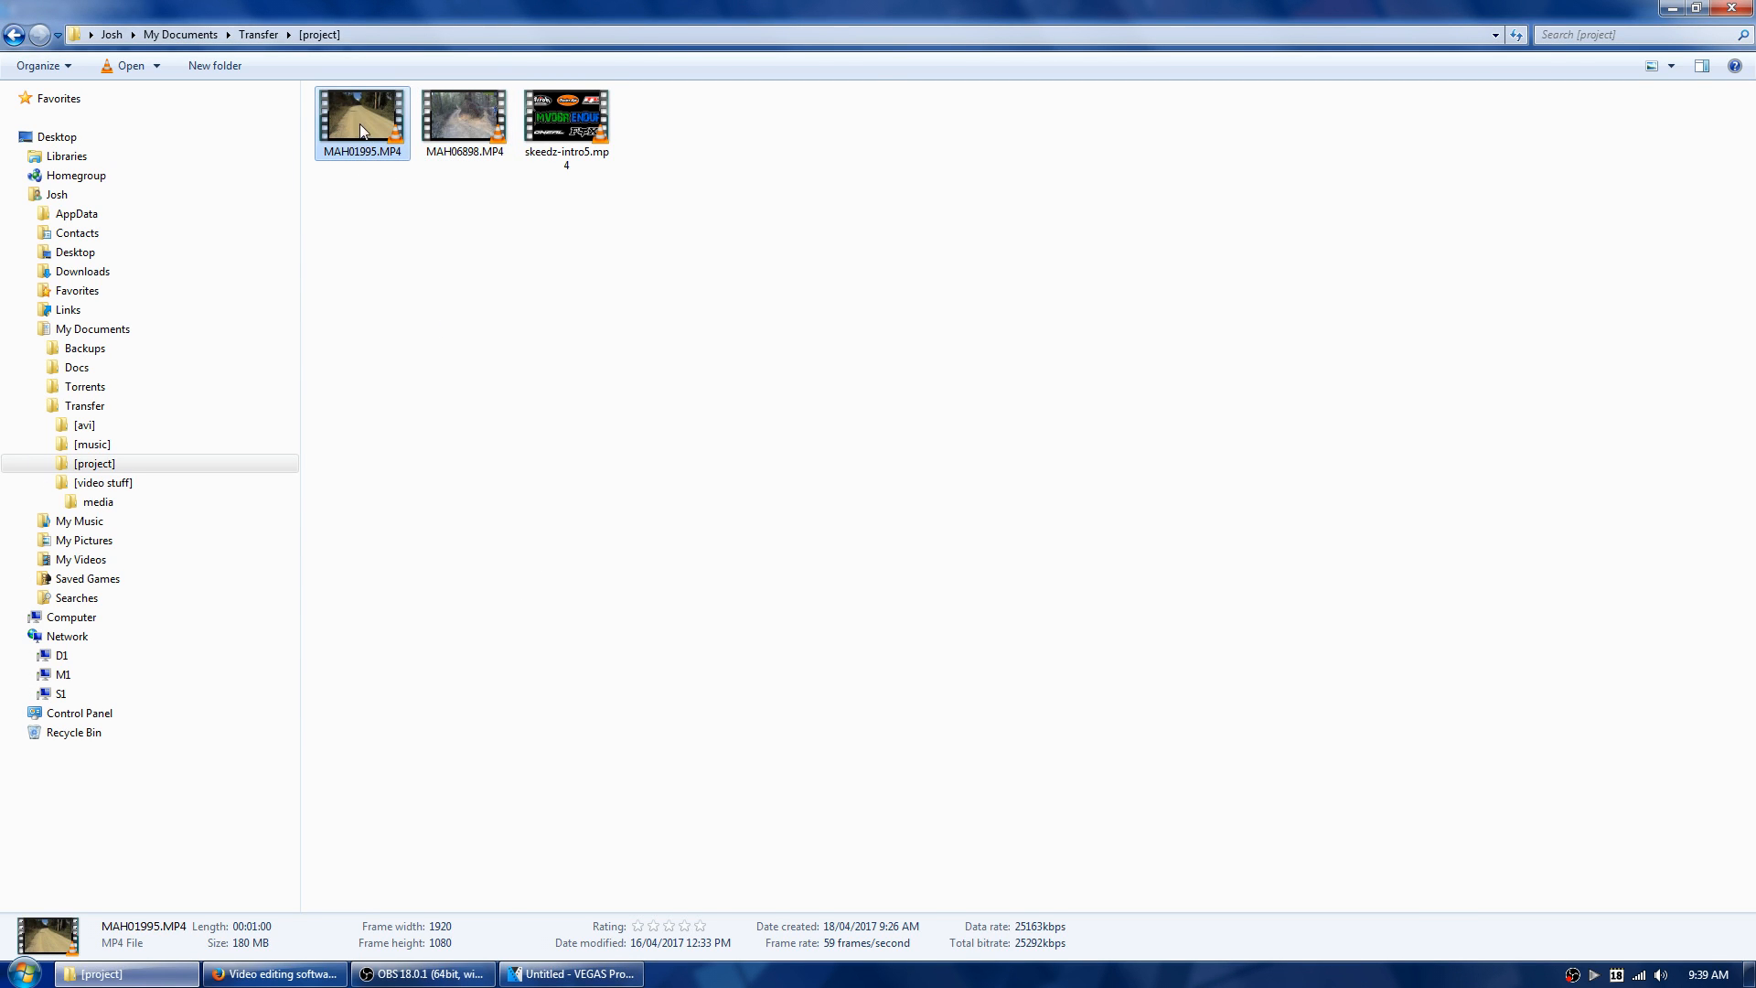
{"action": "left_click", "coordinate": [561, 142]}
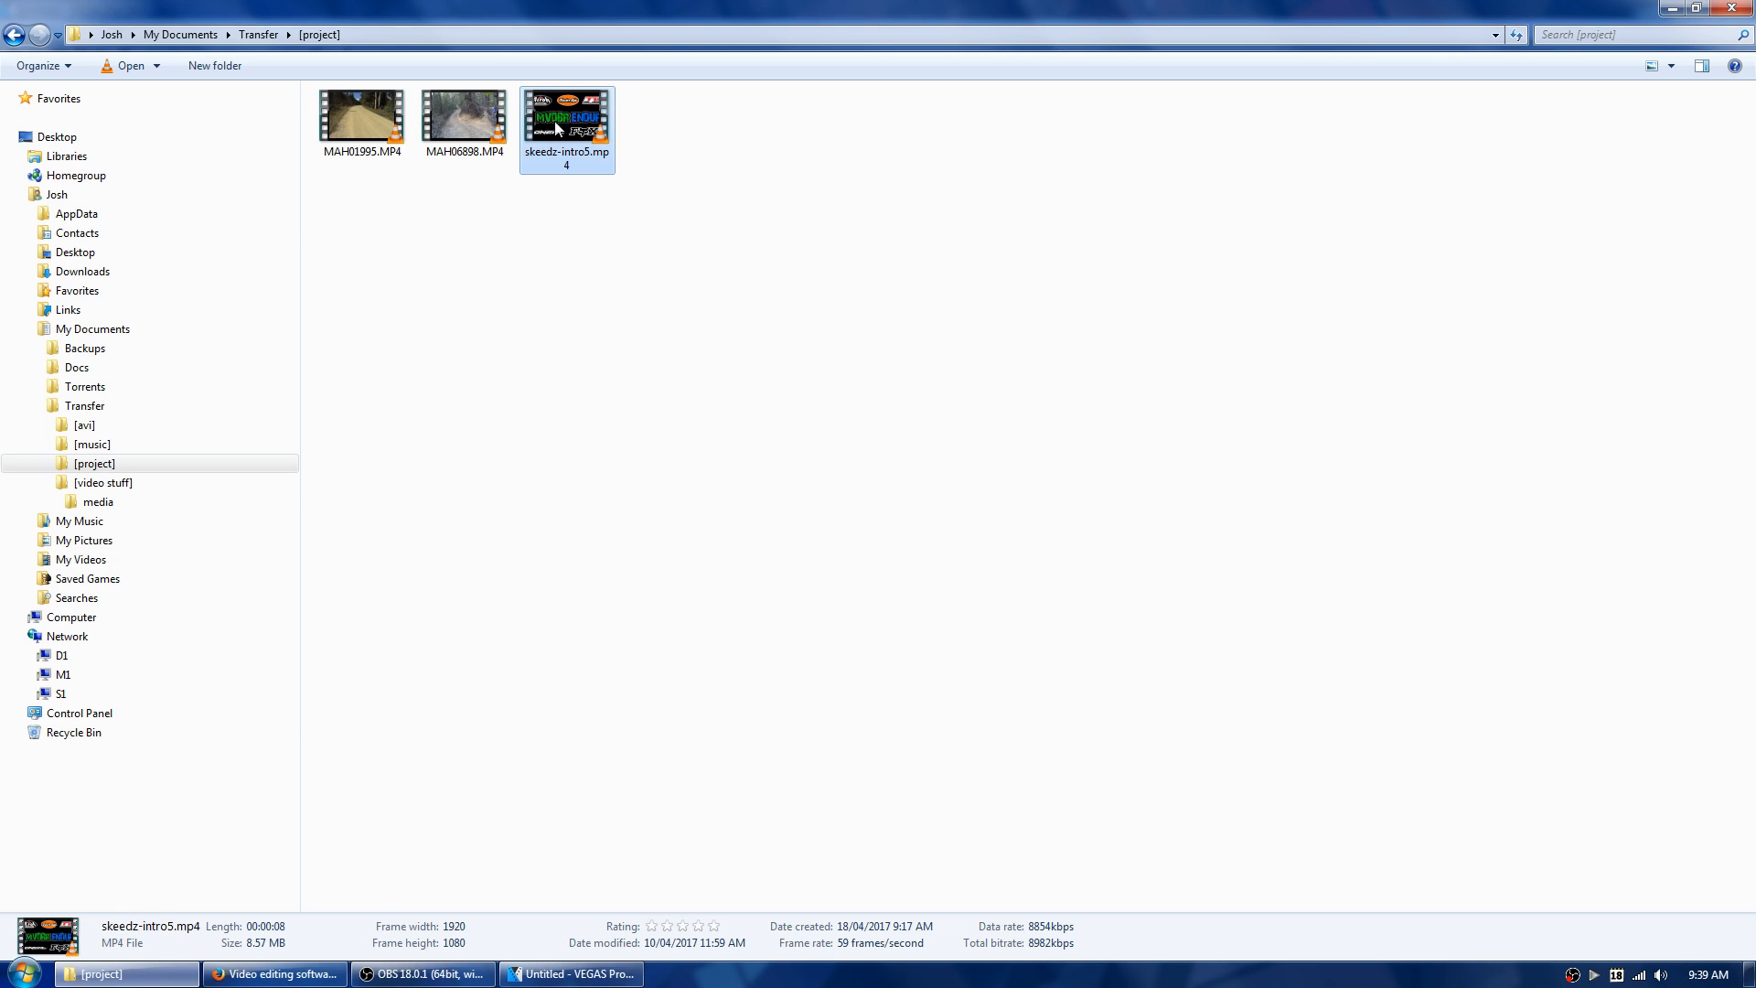
{"action": "left_click_drag", "start_coordinate": [564, 133], "coordinate": [275, 669]}
- Inspect the intro clip's separate video and audio events on the timeline
{"action": "key", "text": "space"}
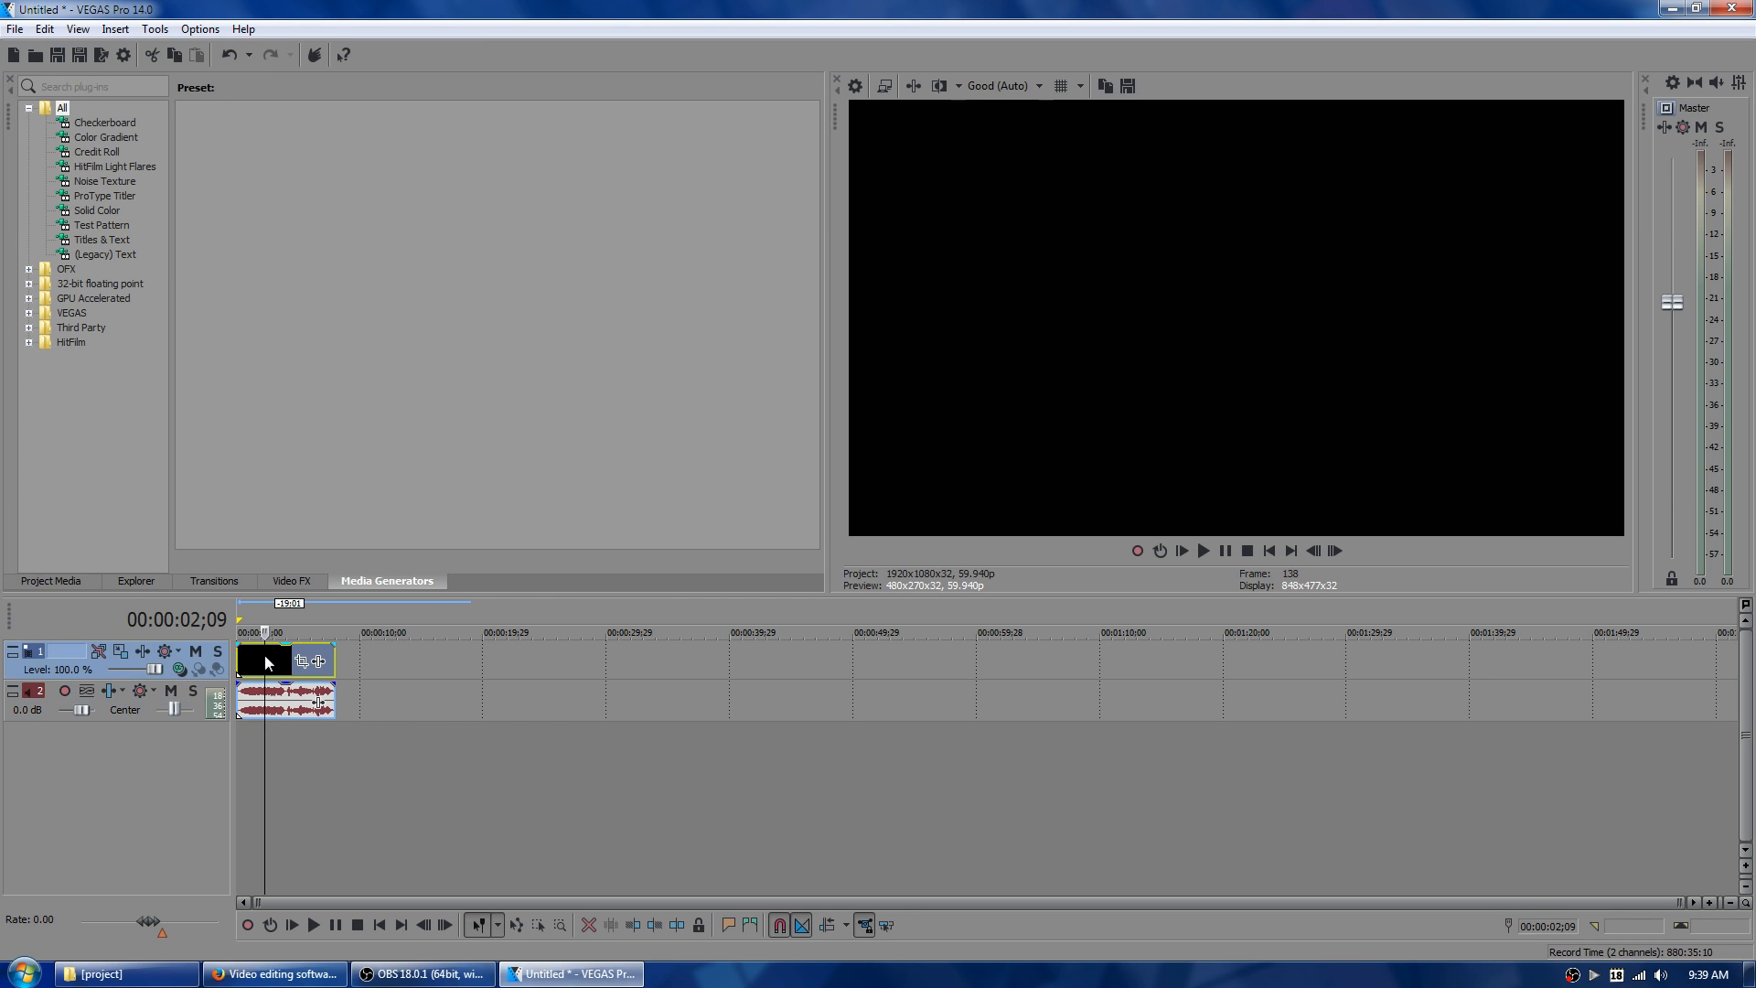
{"action": "left_click", "coordinate": [286, 698]}
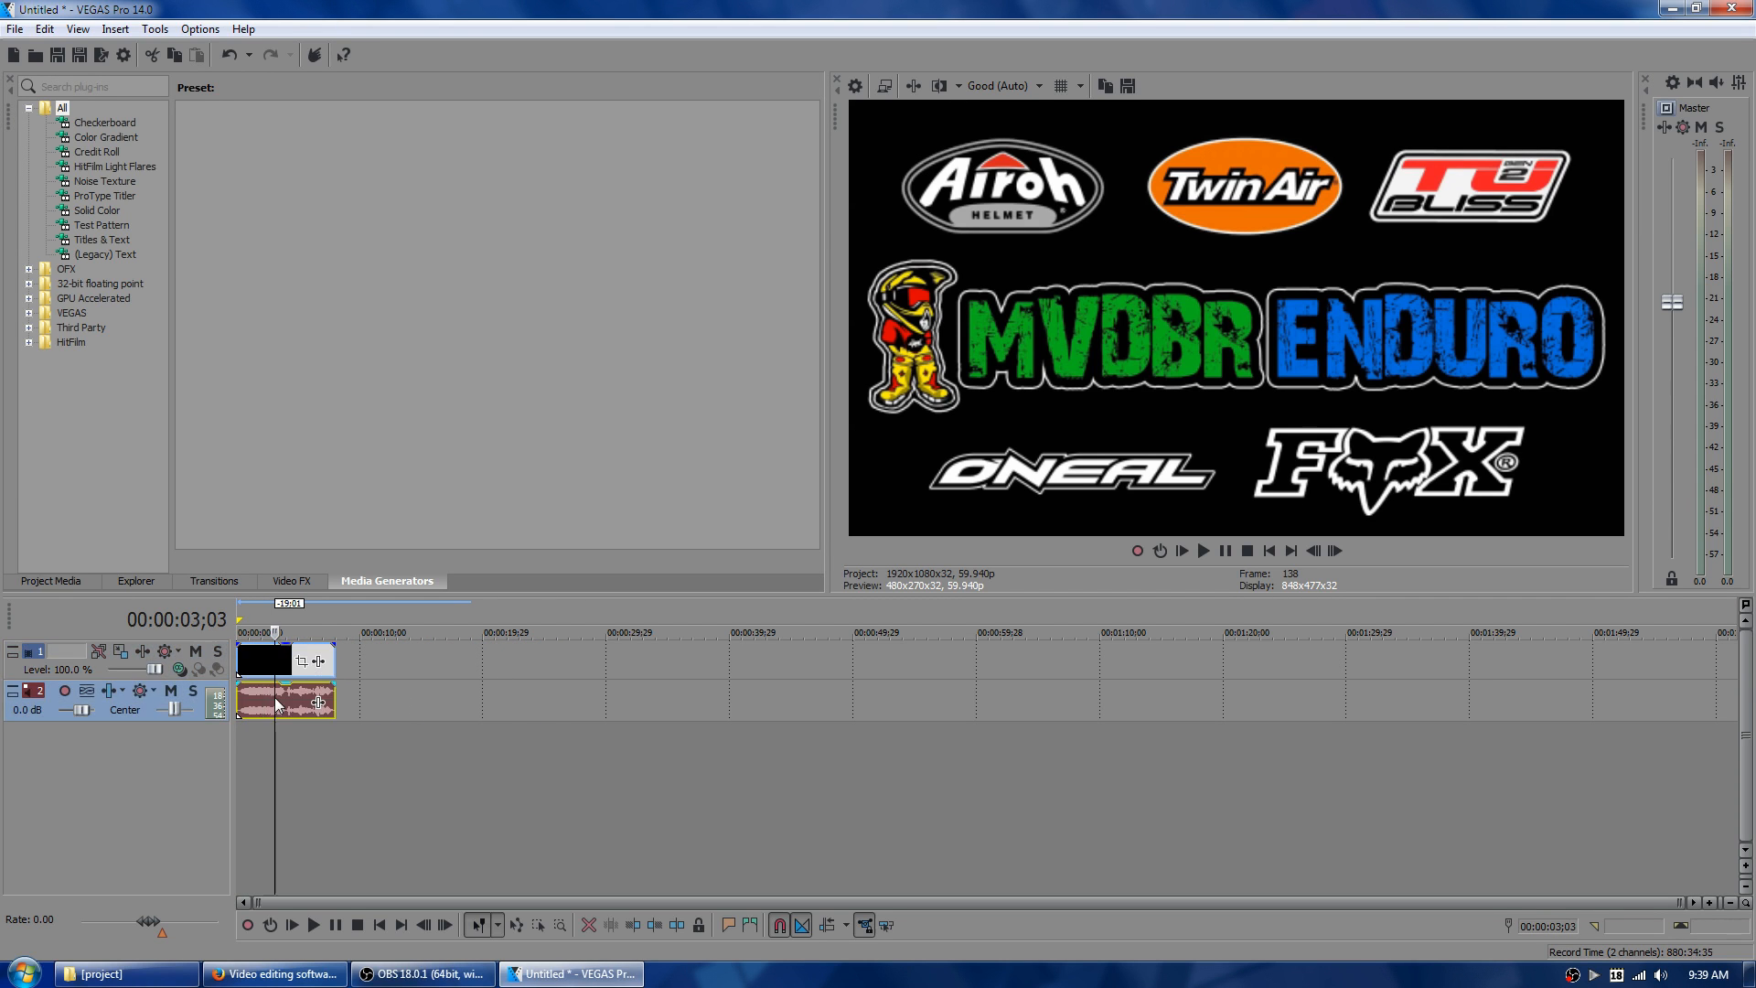
{"action": "left_click", "coordinate": [262, 663]}
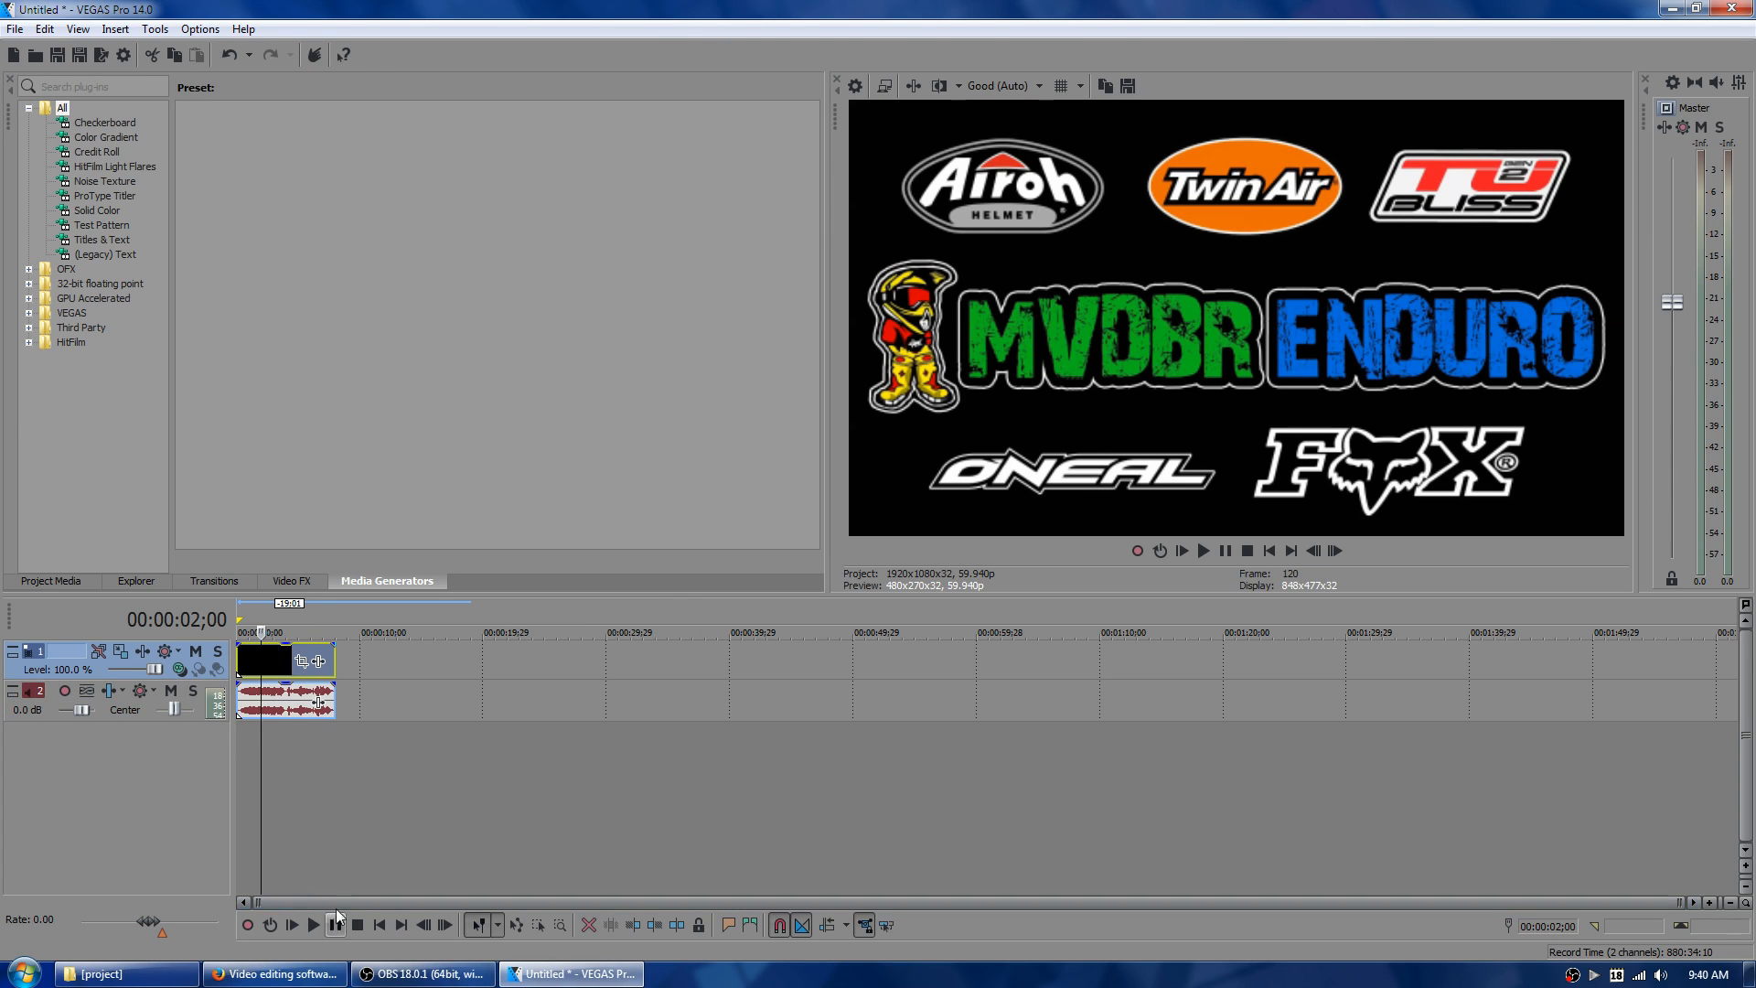
- Place MAH01995.MP4 just after the intro clip on the timeline and save the project as Untitled.veg in the [project] folder
{"action": "left_click", "coordinate": [127, 975]}
{"action": "left_click", "coordinate": [378, 160]}
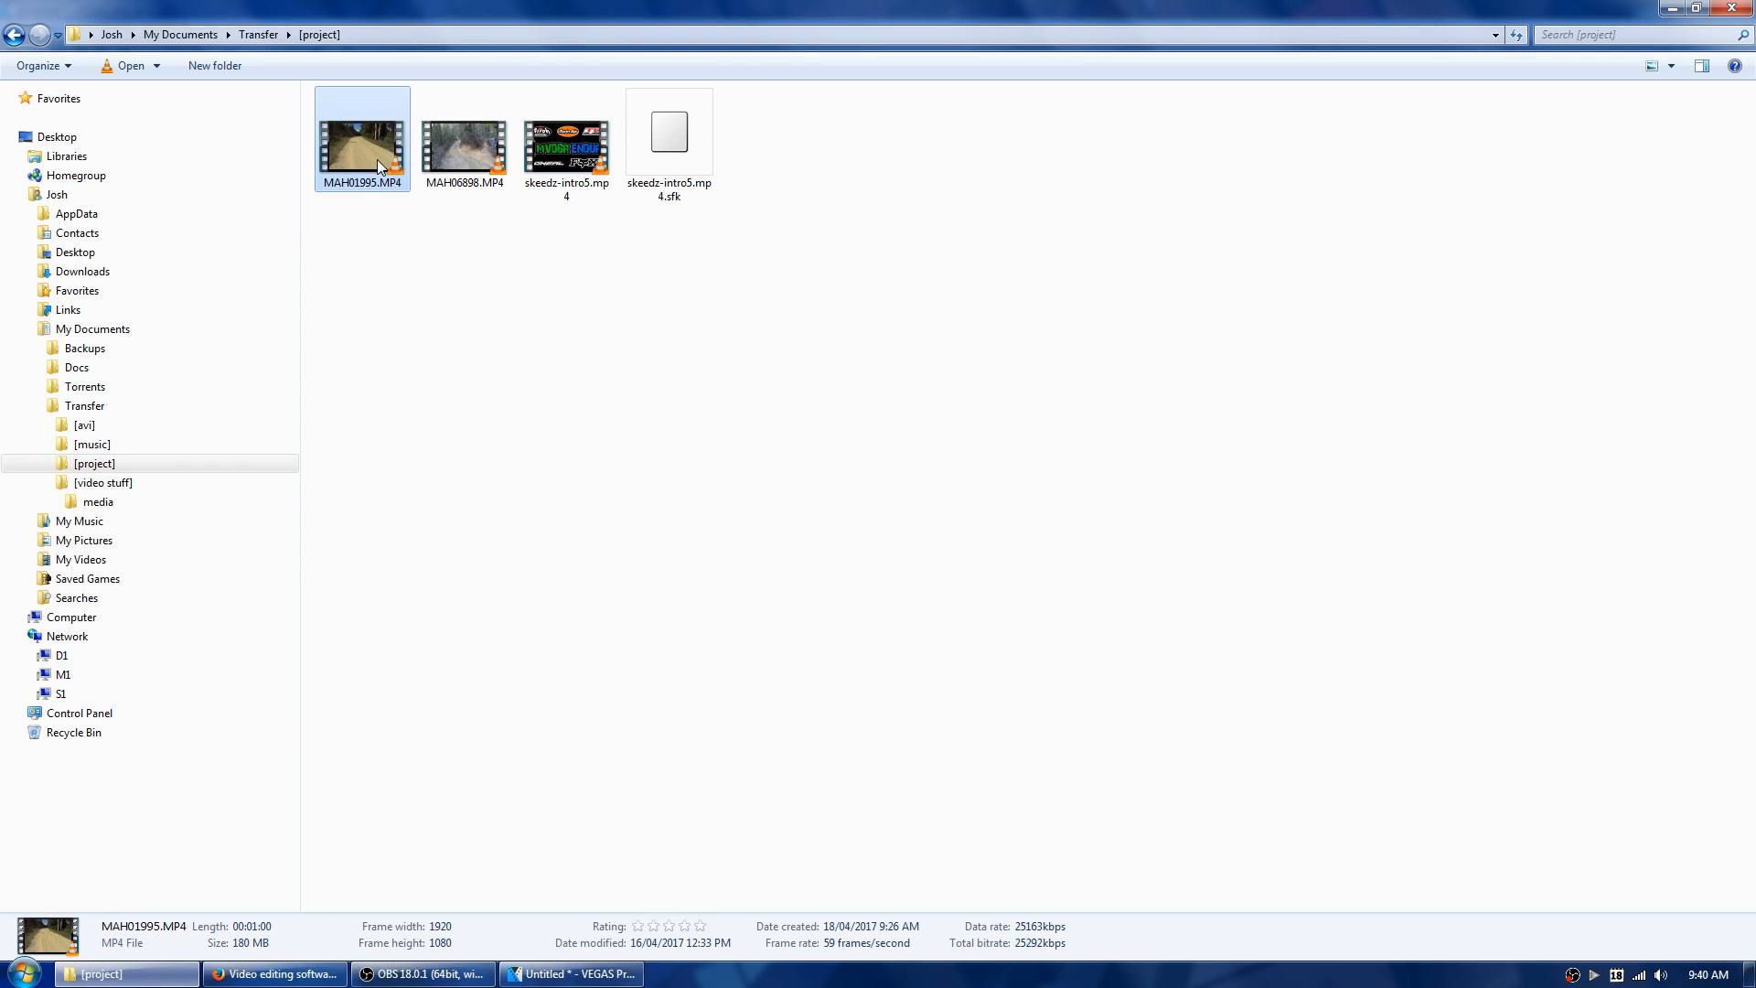
{"action": "left_click_drag", "start_coordinate": [365, 145], "coordinate": [458, 665]}
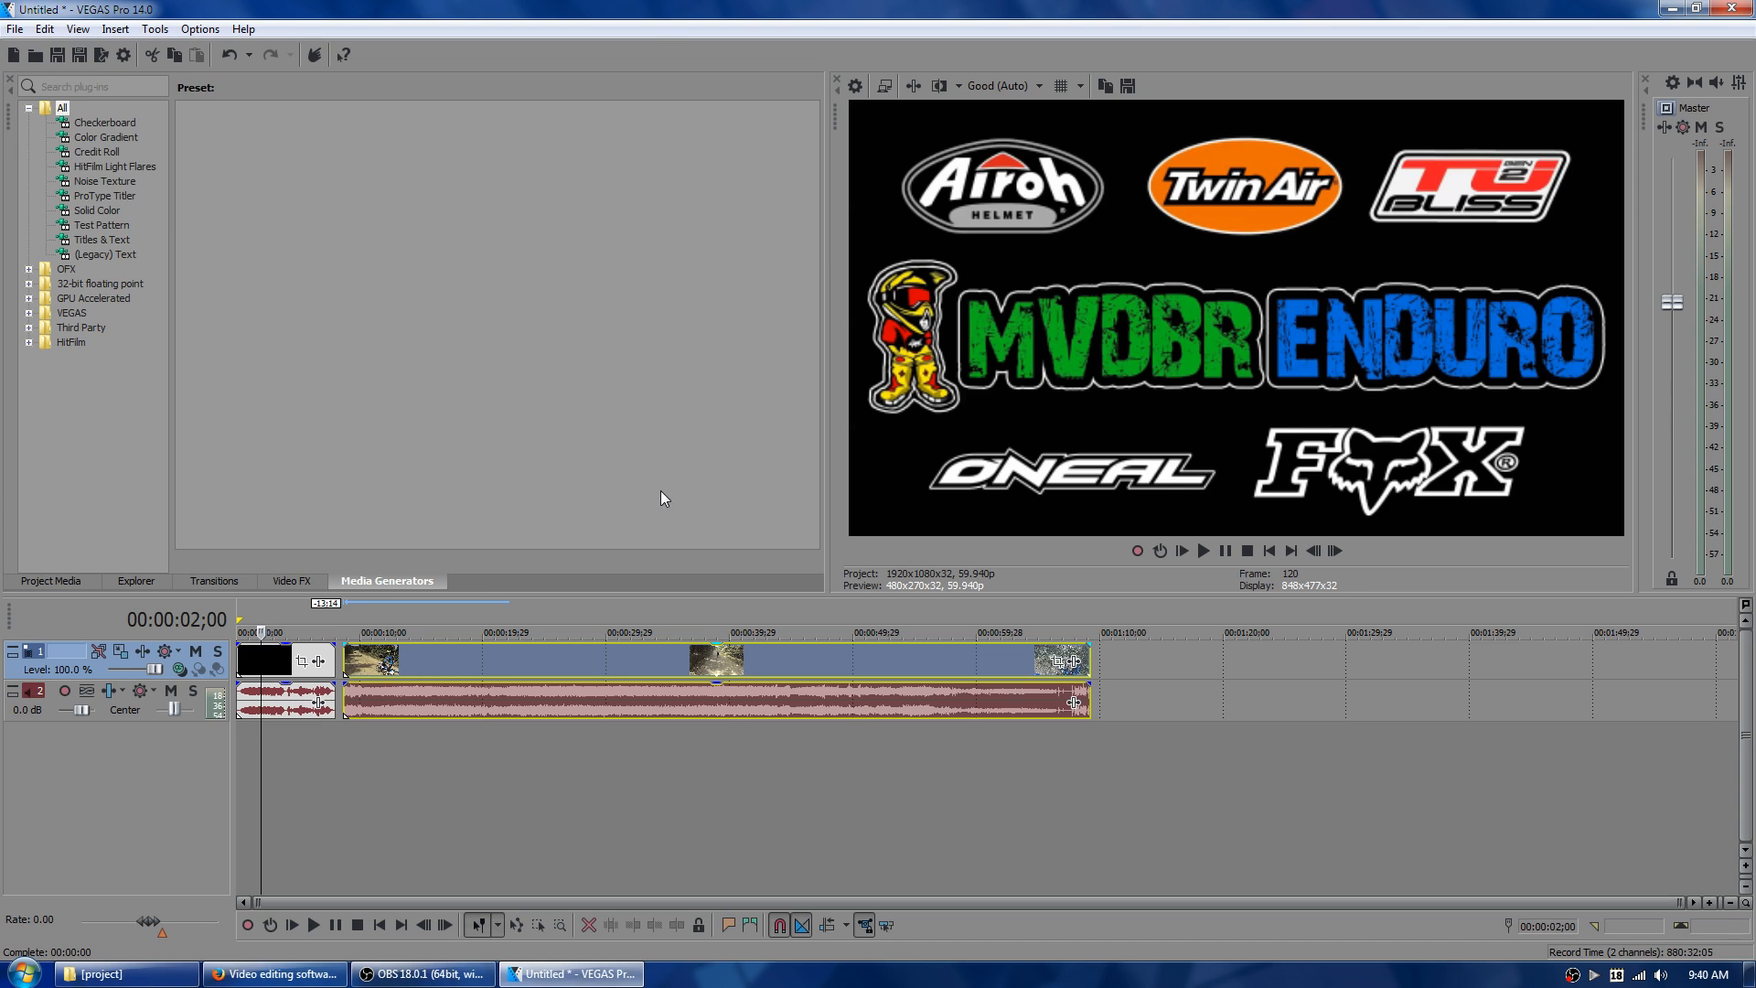
{"action": "left_click", "coordinate": [60, 53]}
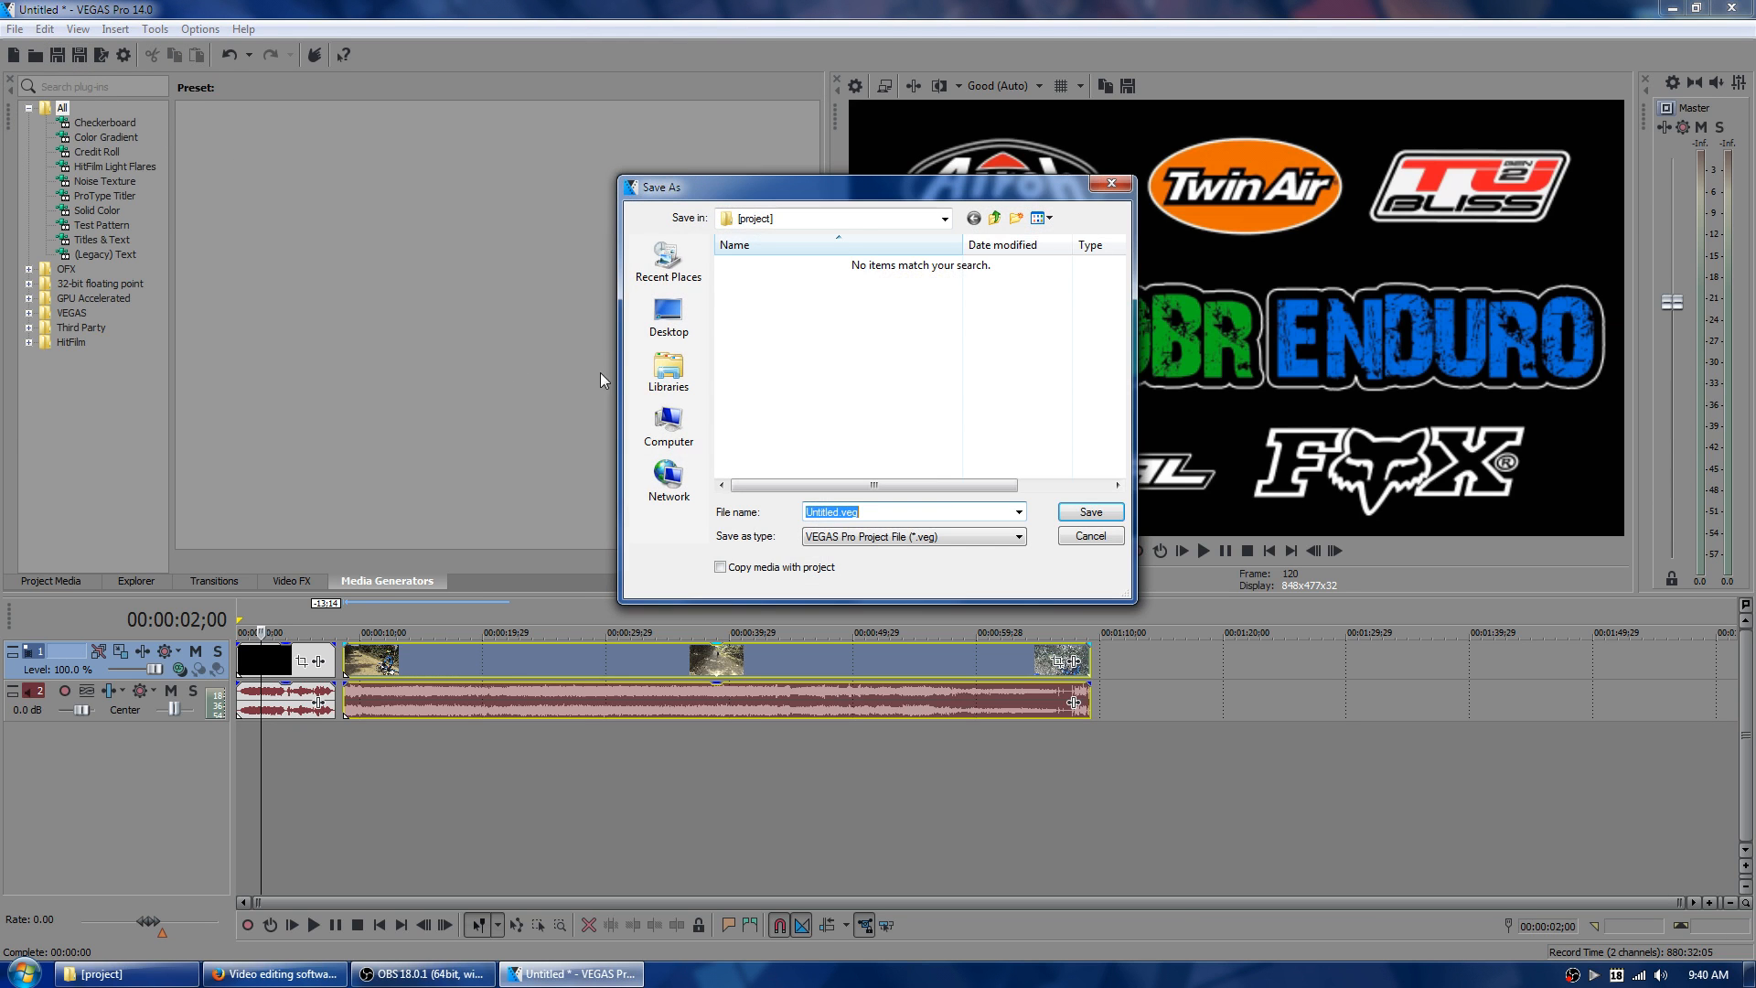
{"action": "left_click", "coordinate": [1088, 513]}
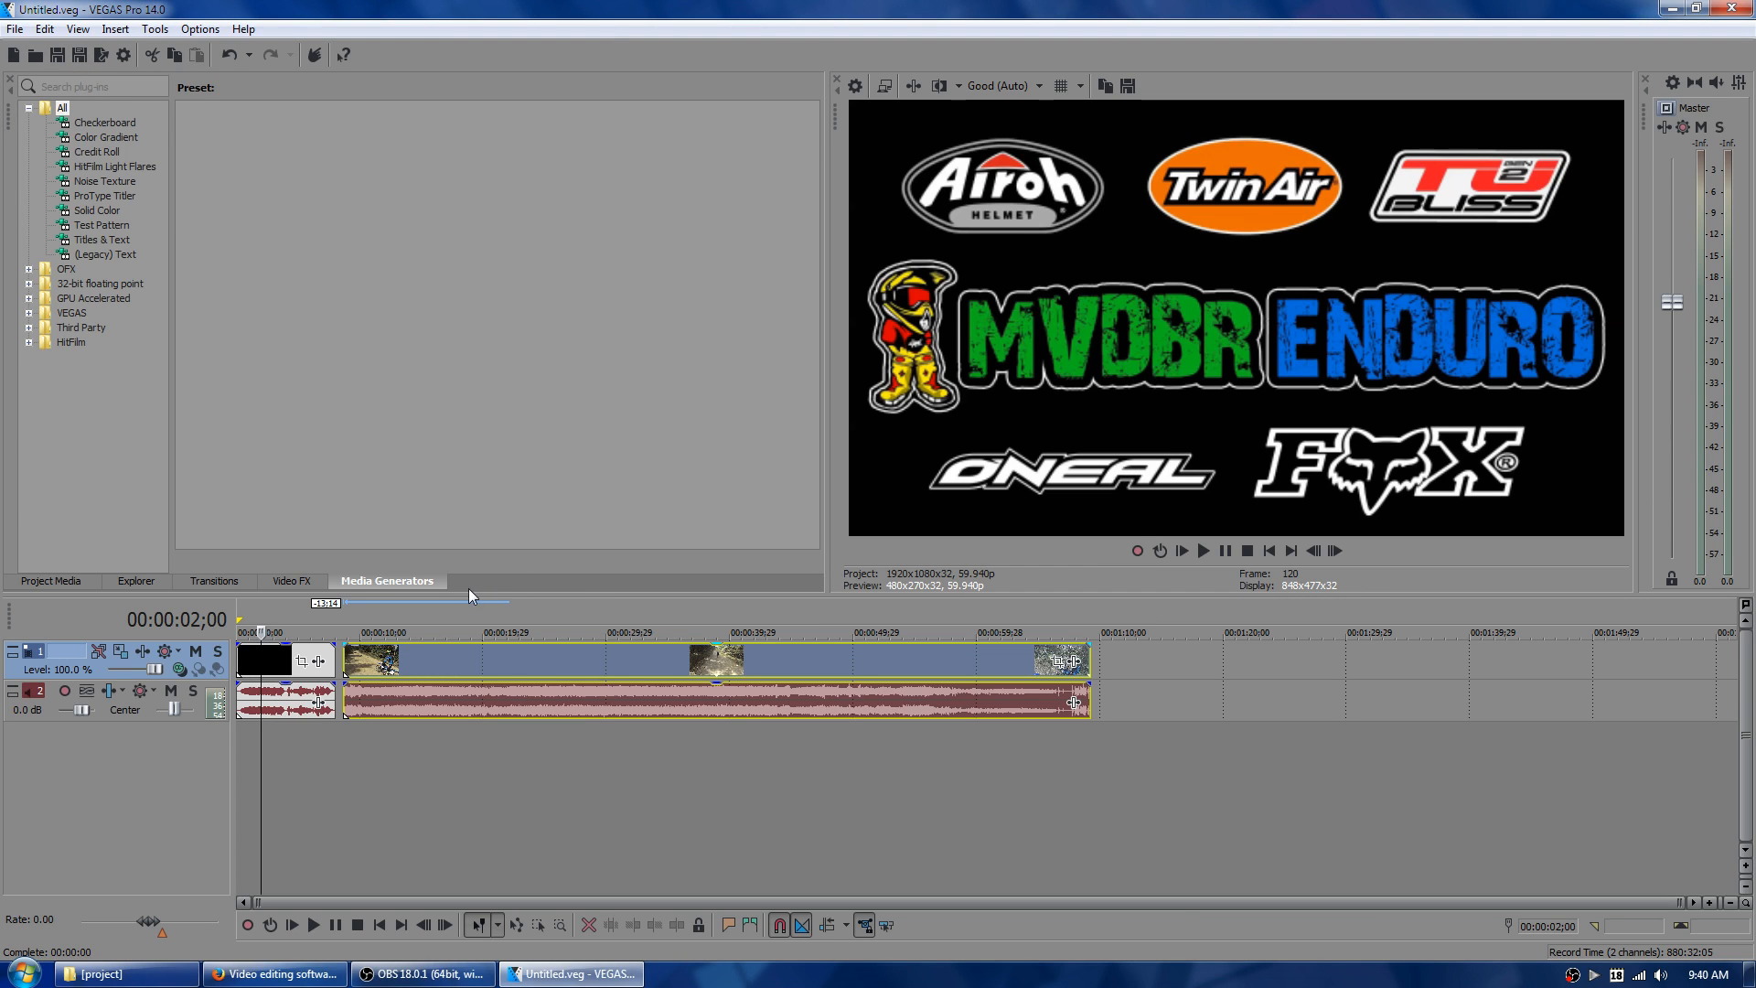
- Play the riding clip from its start to find a cut point and split it at 00:00:15;21
{"action": "left_click", "coordinate": [344, 635]}
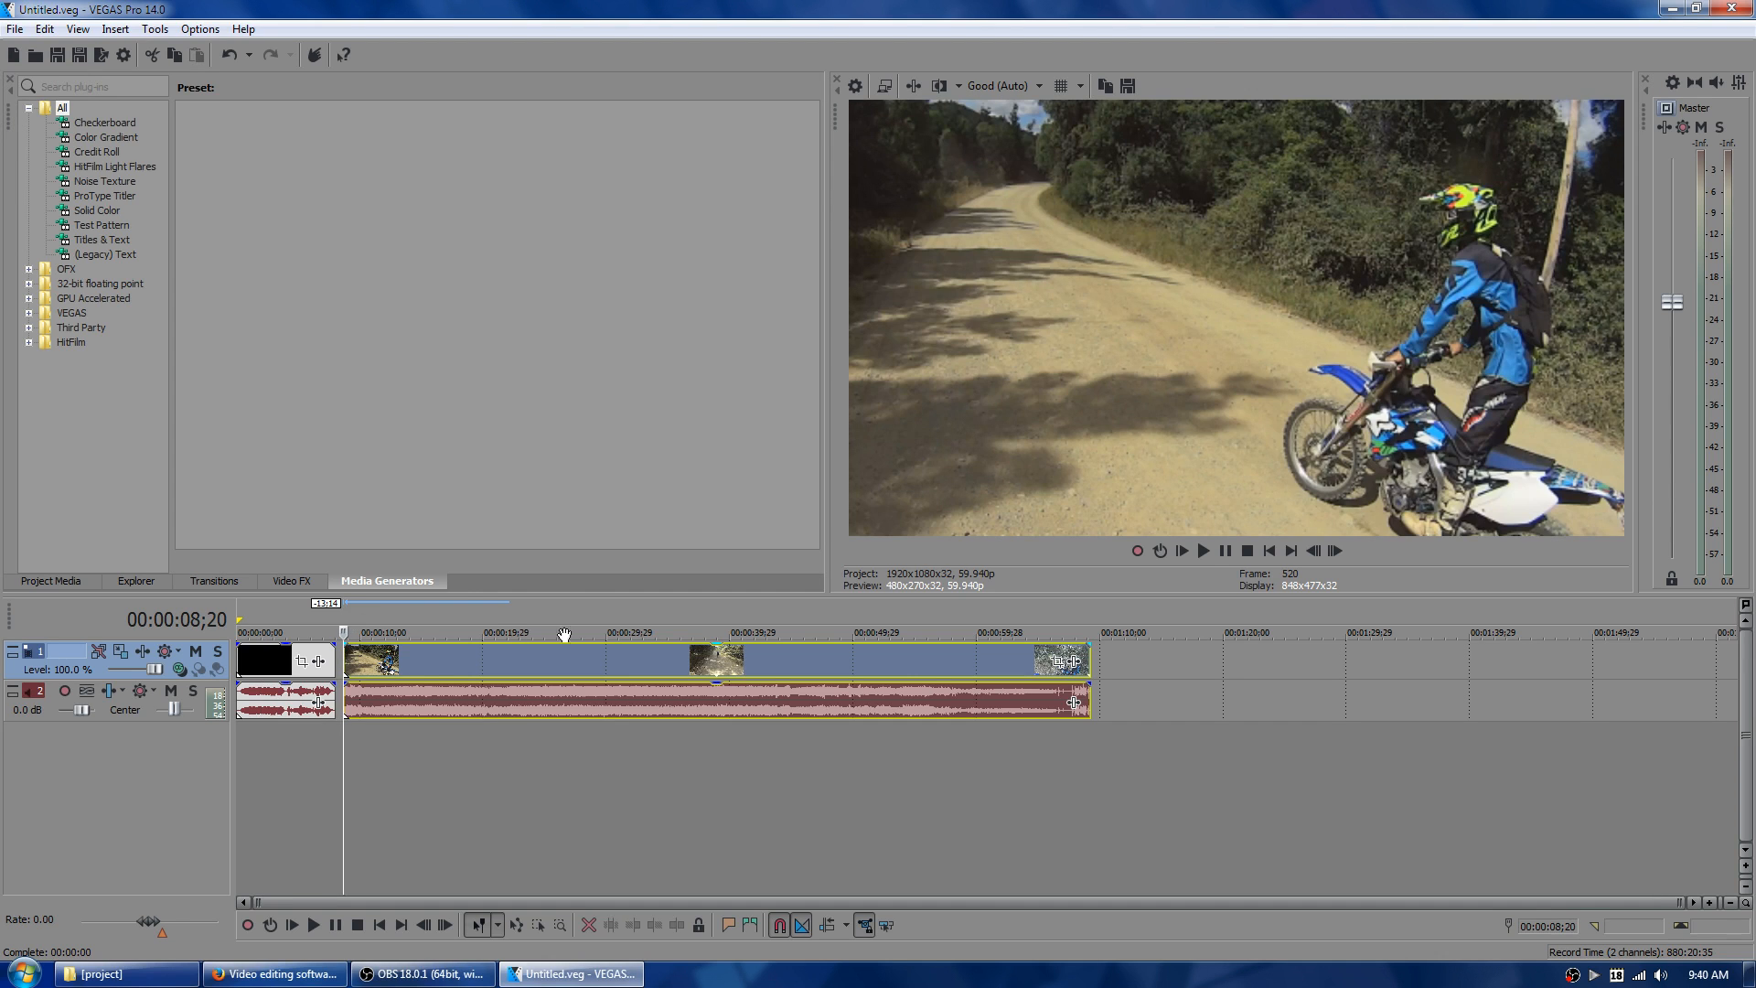
{"action": "left_click", "coordinate": [1204, 554]}
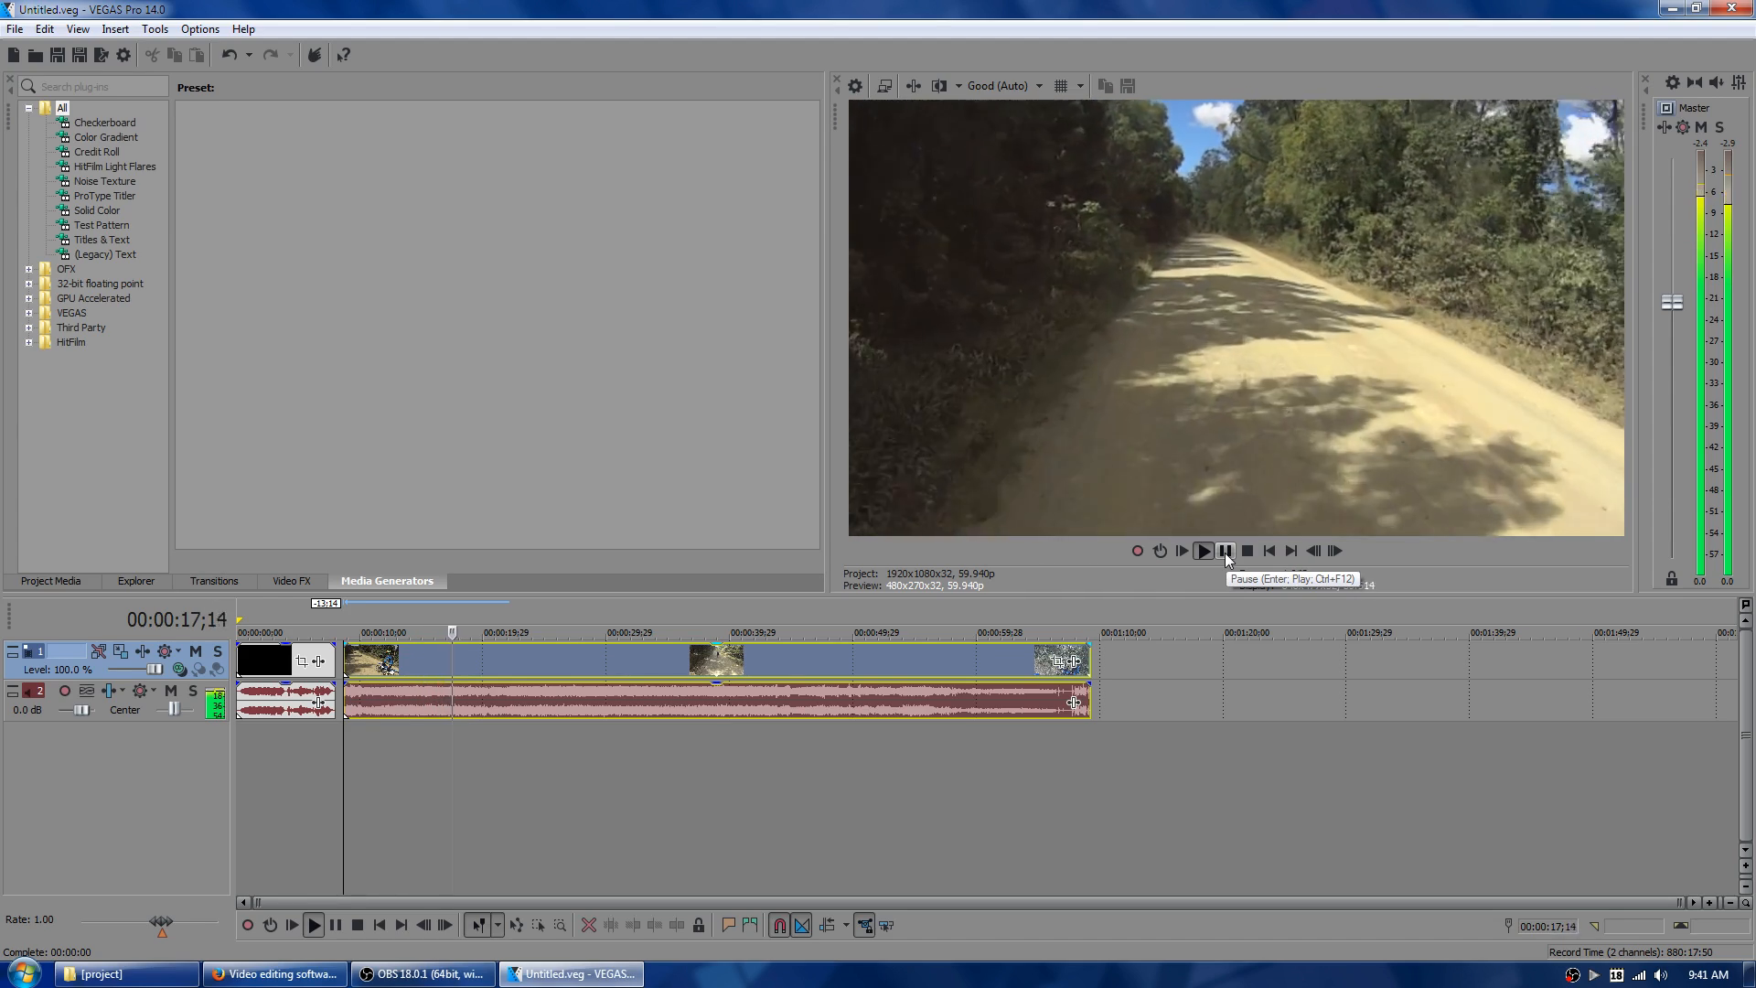
{"action": "left_click", "coordinate": [1226, 550]}
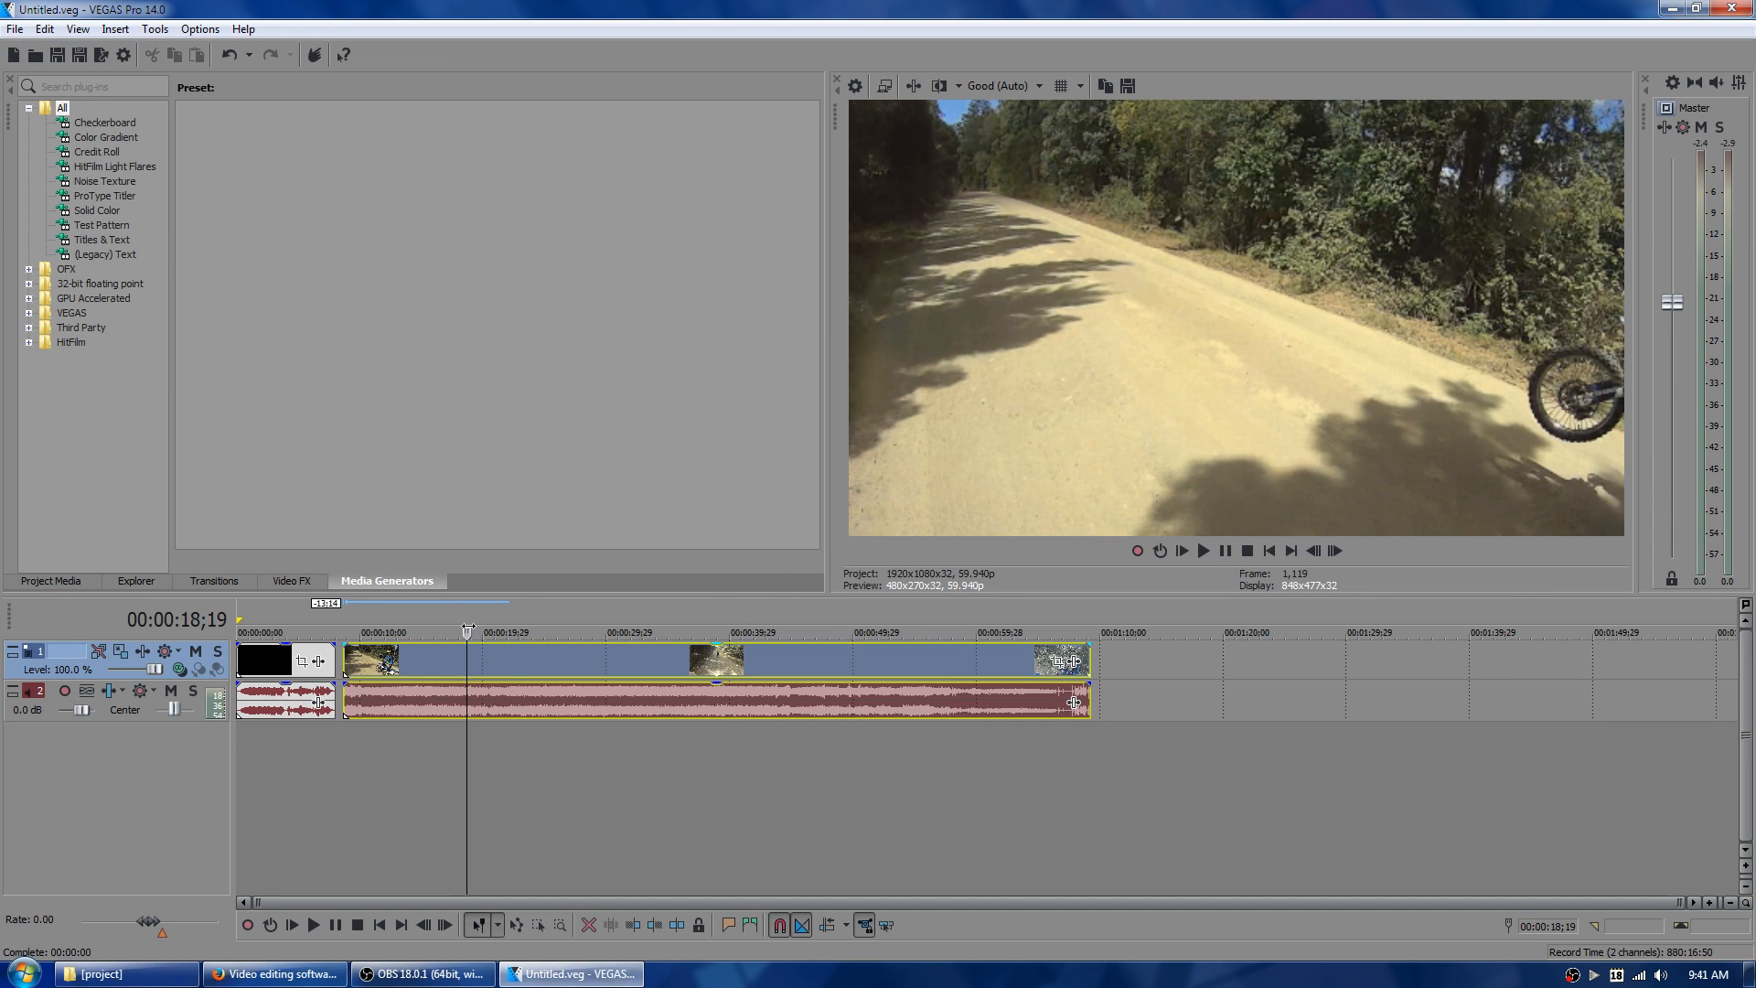
{"action": "key", "text": "space"}
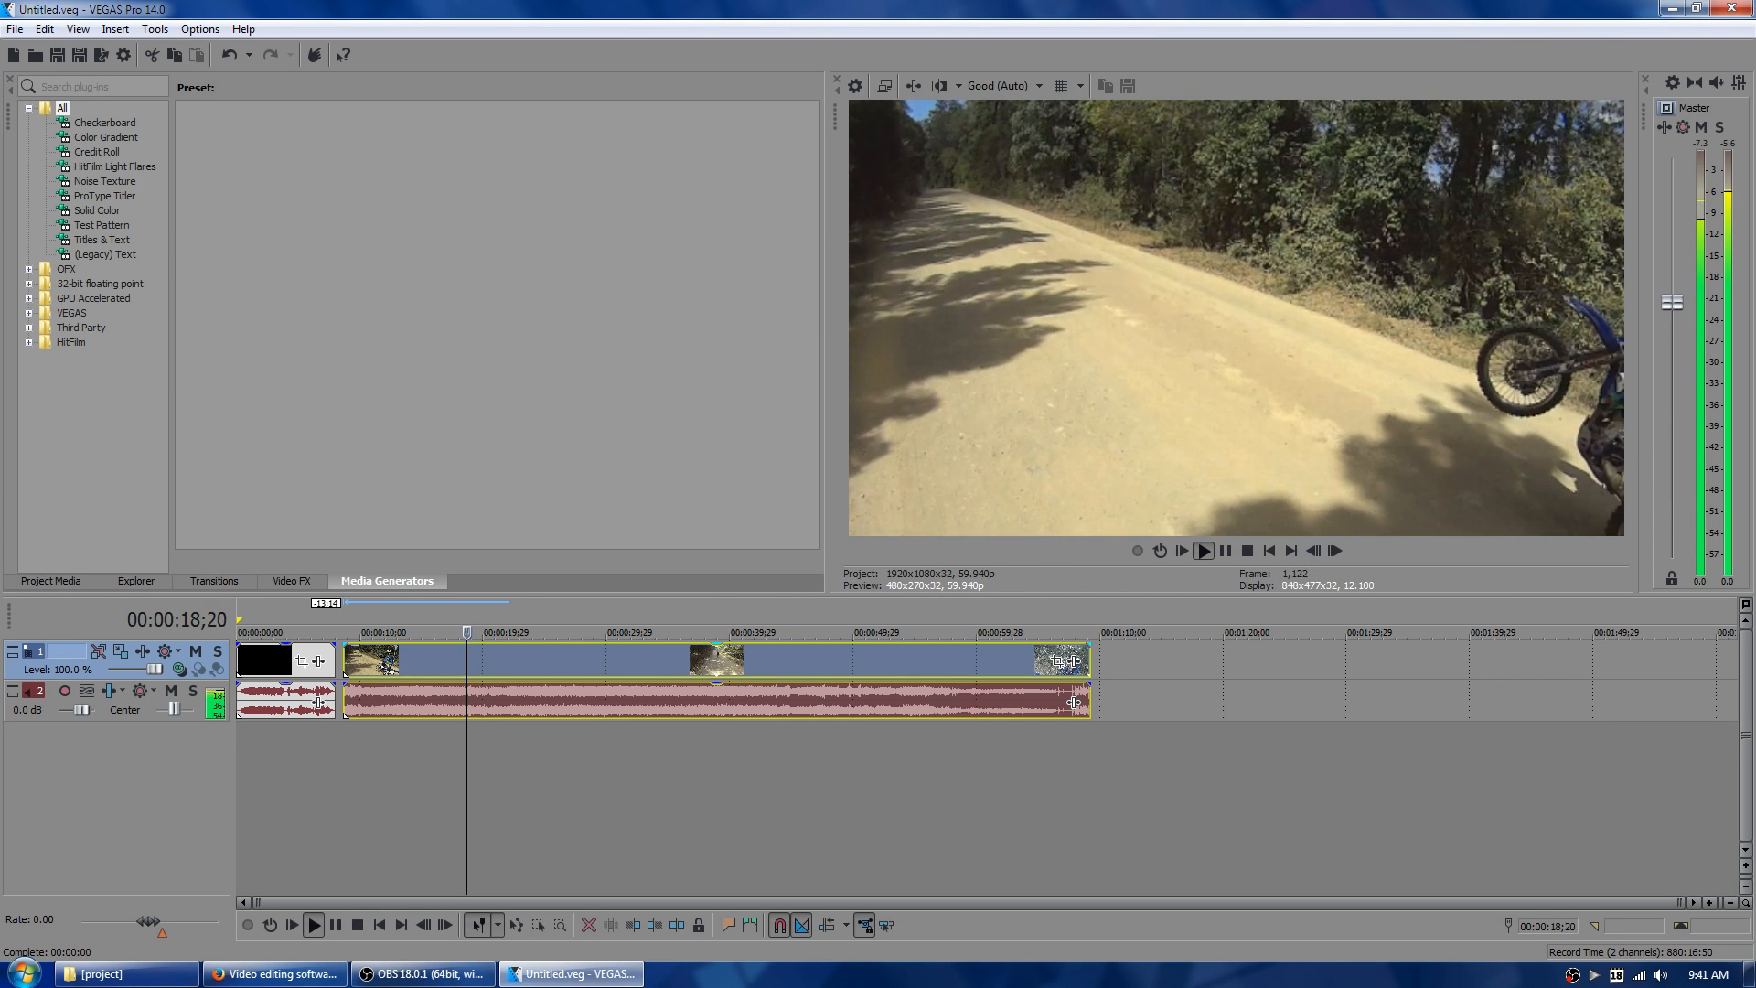
{"action": "key", "text": "space"}
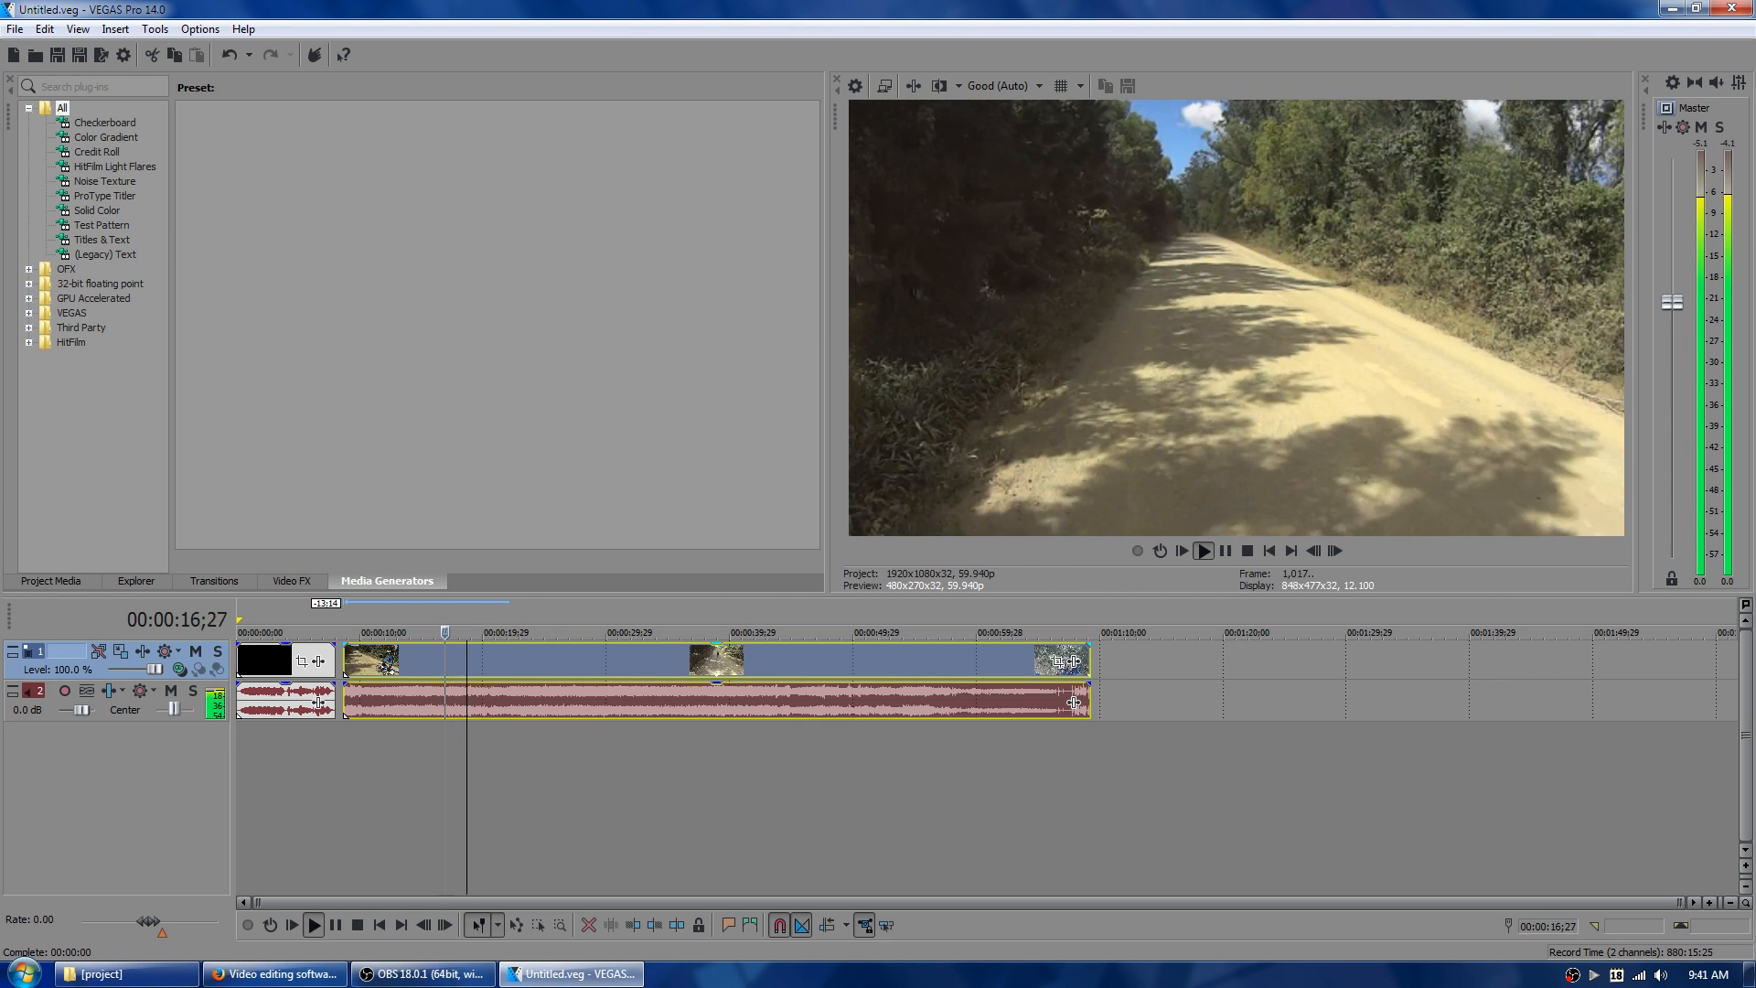
{"action": "left_click", "coordinate": [430, 624]}
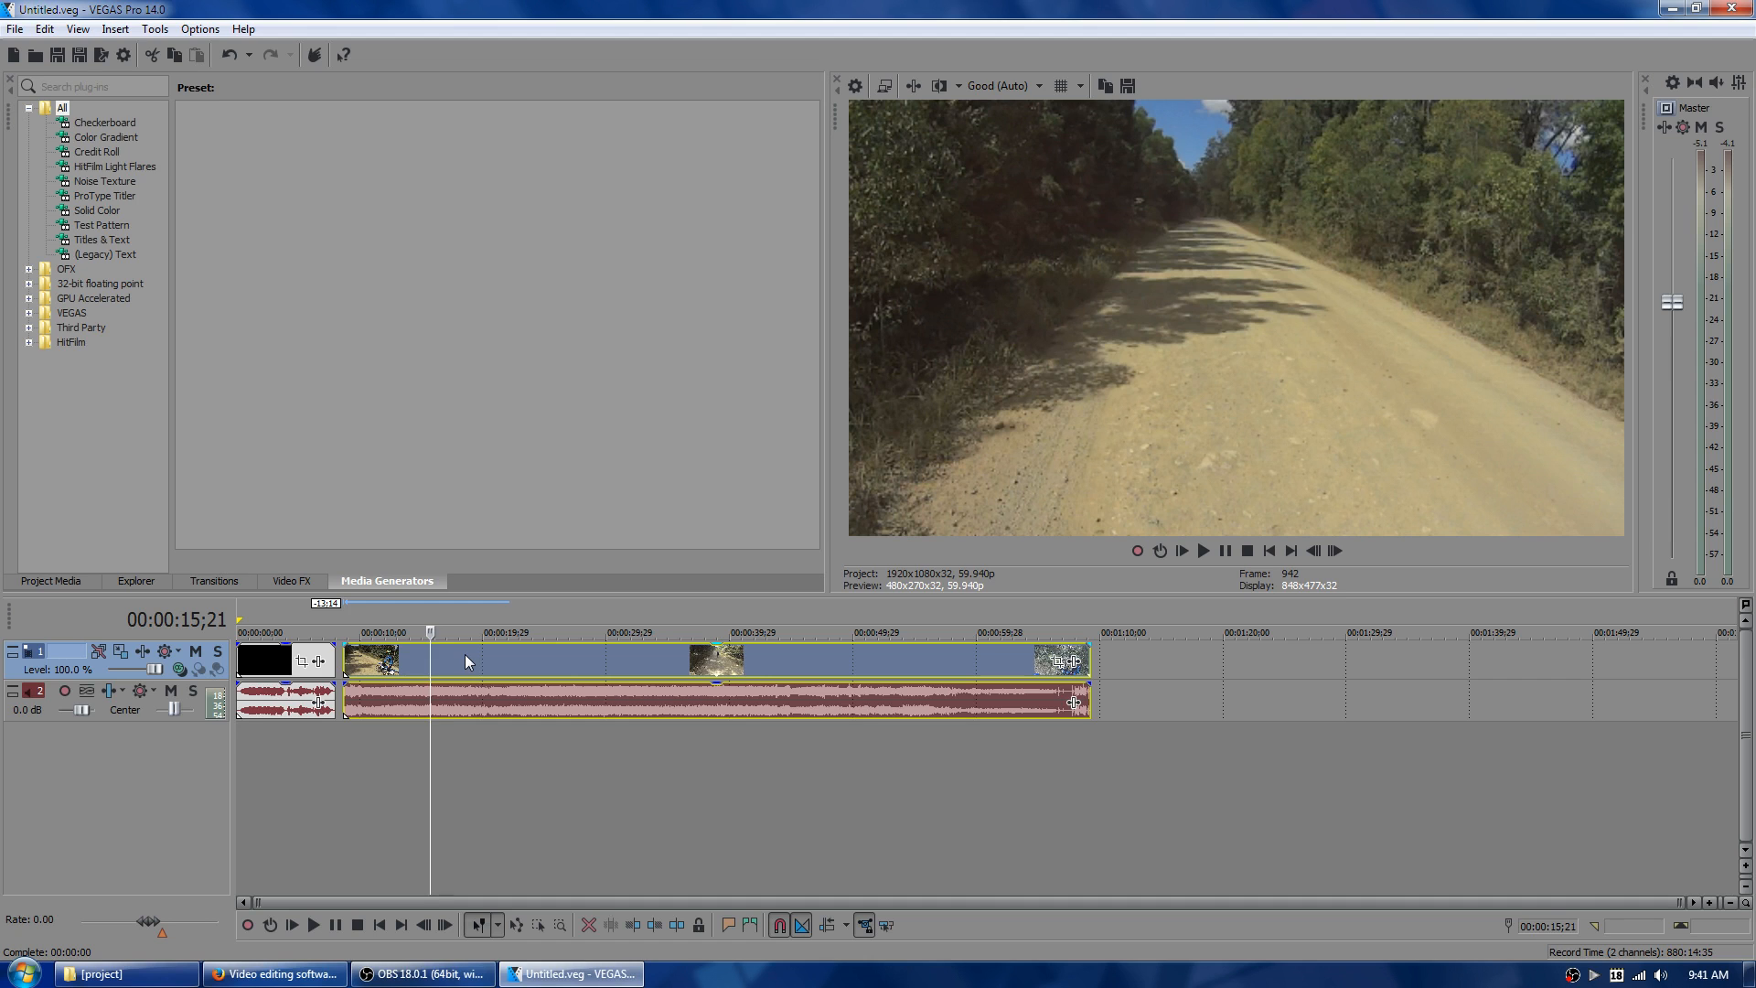
{"action": "key", "text": "s"}
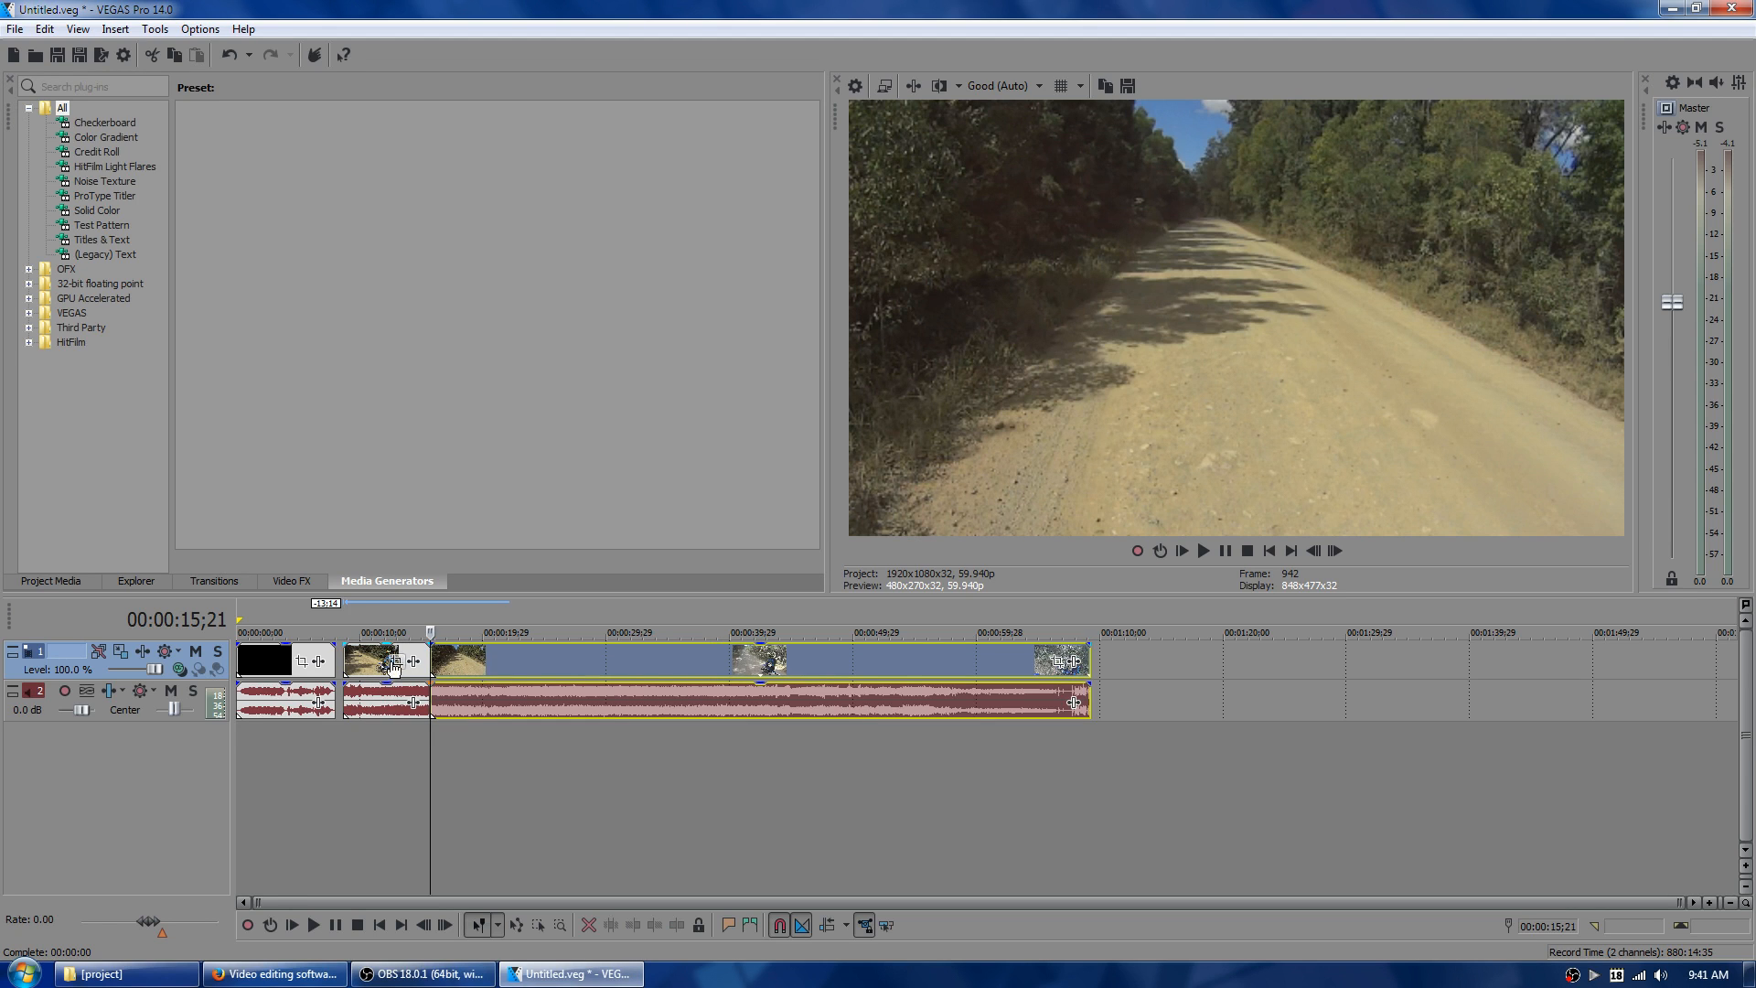
- Delete the short front piece of the split riding clip
{"action": "left_click", "coordinate": [360, 655]}
{"action": "left_click", "coordinate": [497, 660]}
{"action": "left_click", "coordinate": [374, 660]}
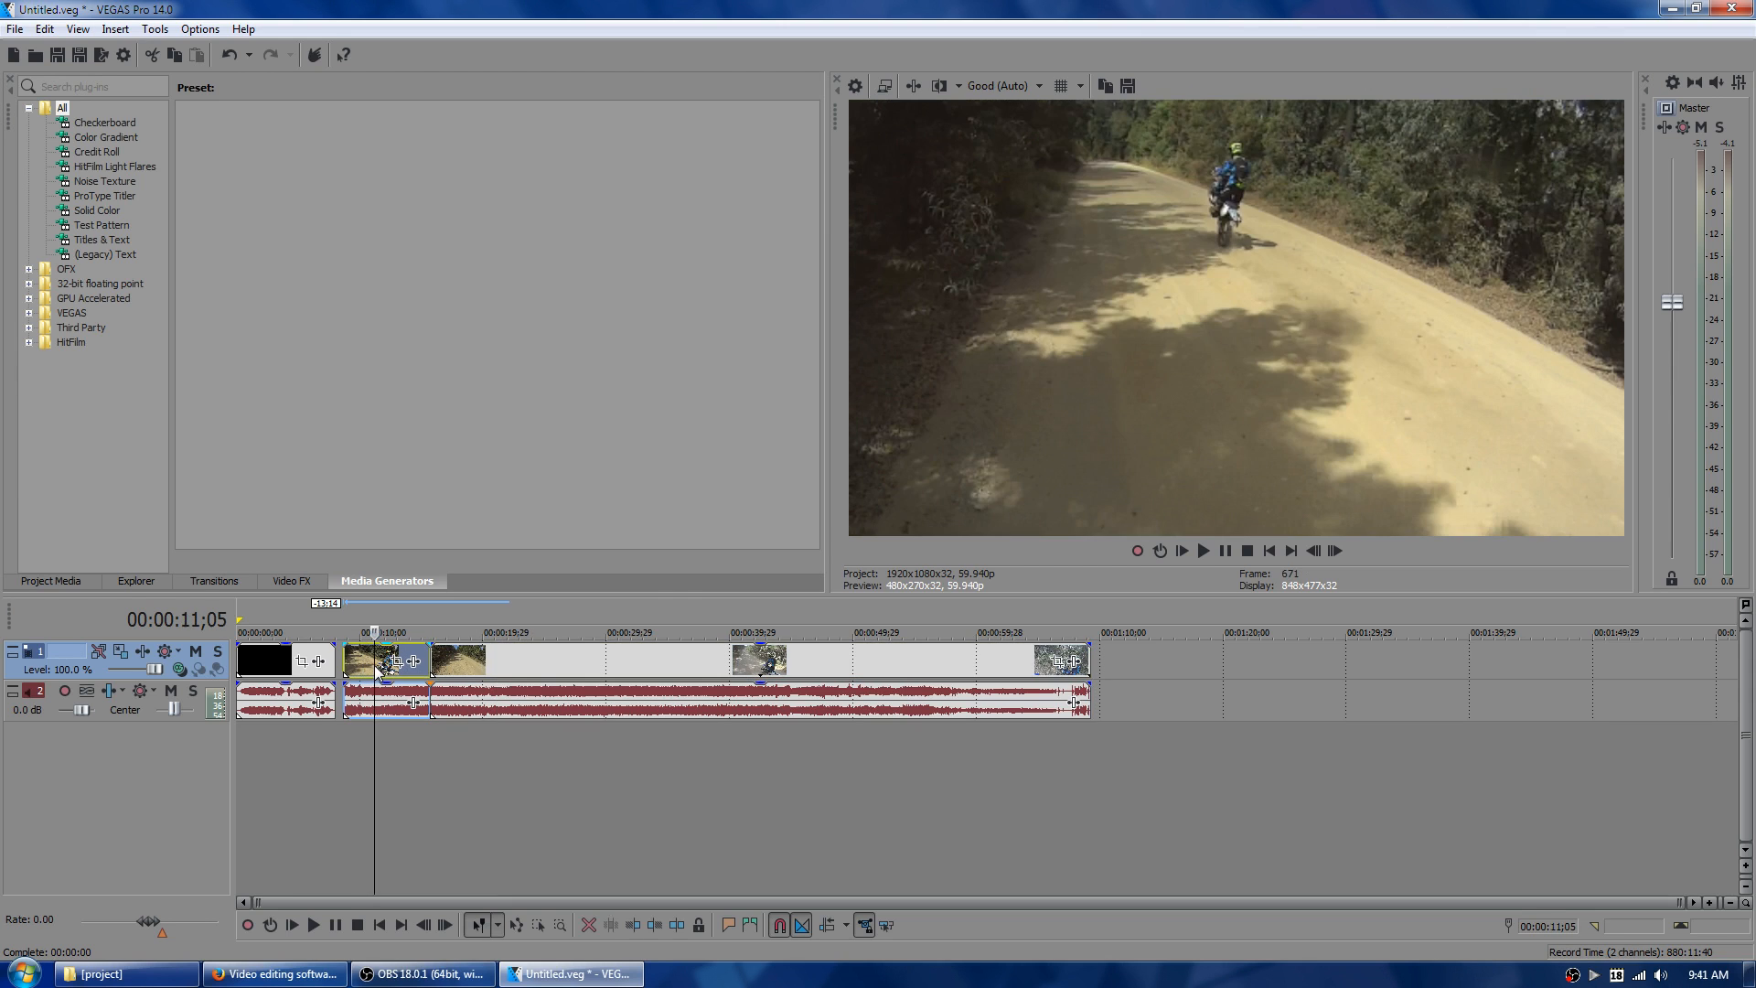
{"action": "left_click_drag", "start_coordinate": [361, 668], "coordinate": [1200, 692]}
{"action": "left_click", "coordinate": [357, 660]}
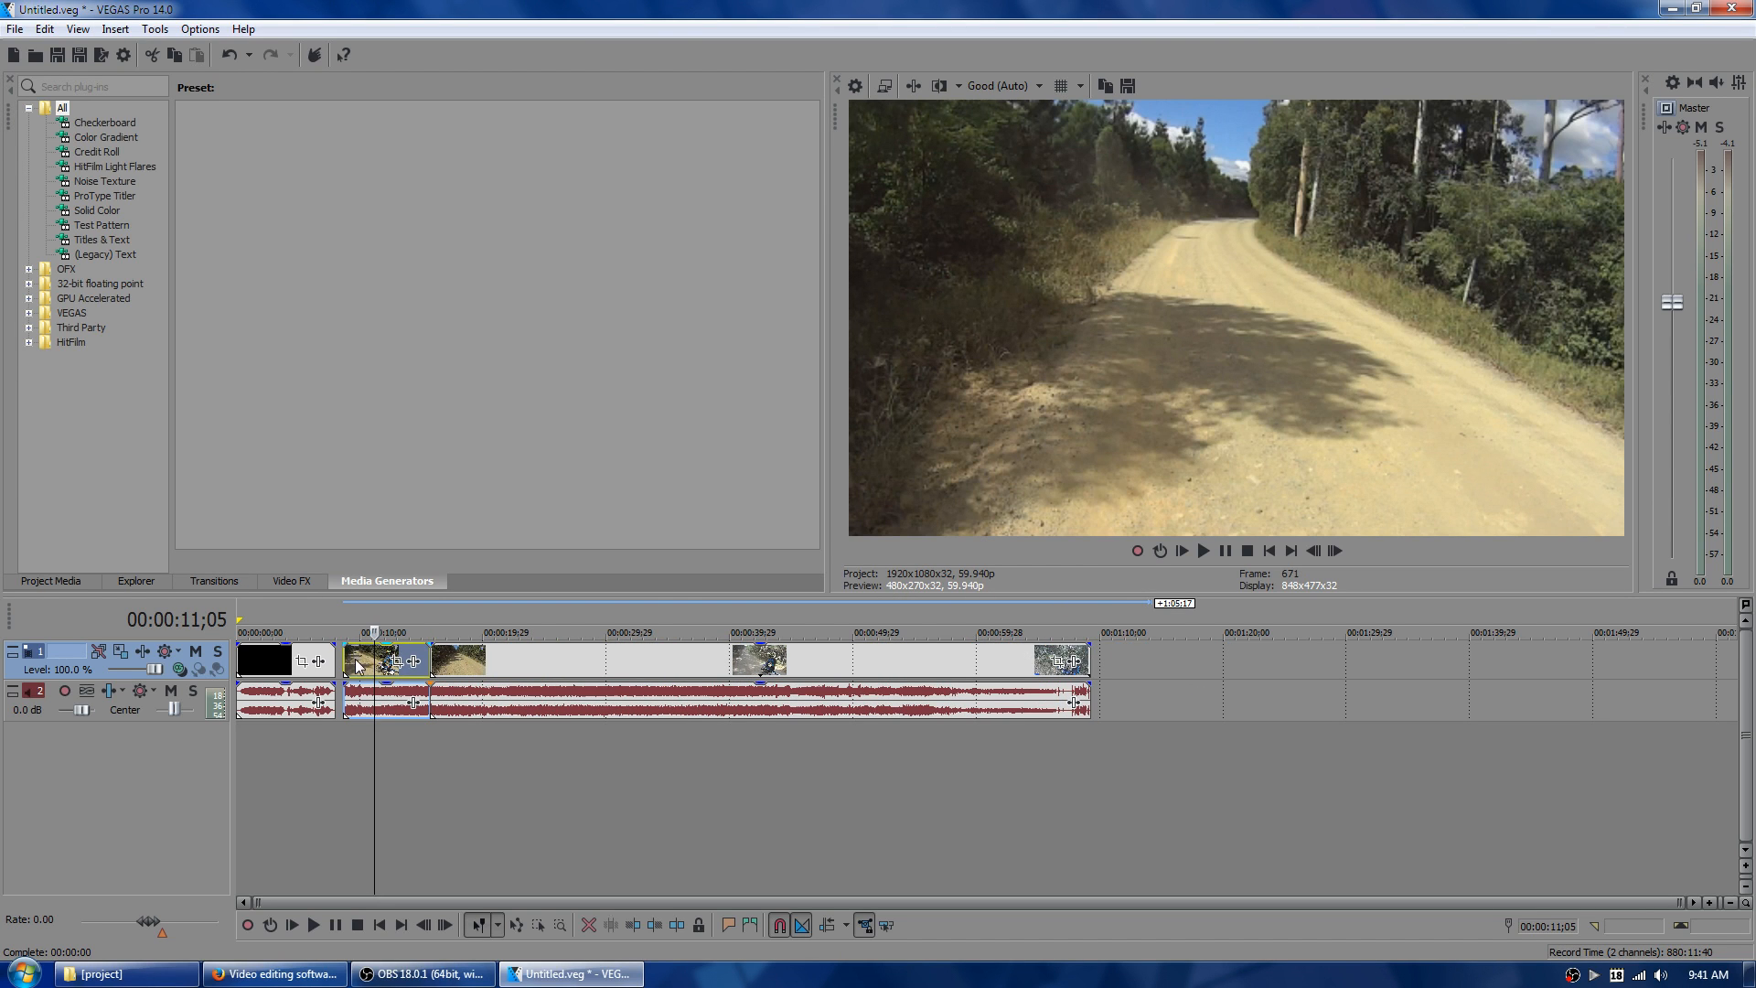
{"action": "key", "text": "Delete"}
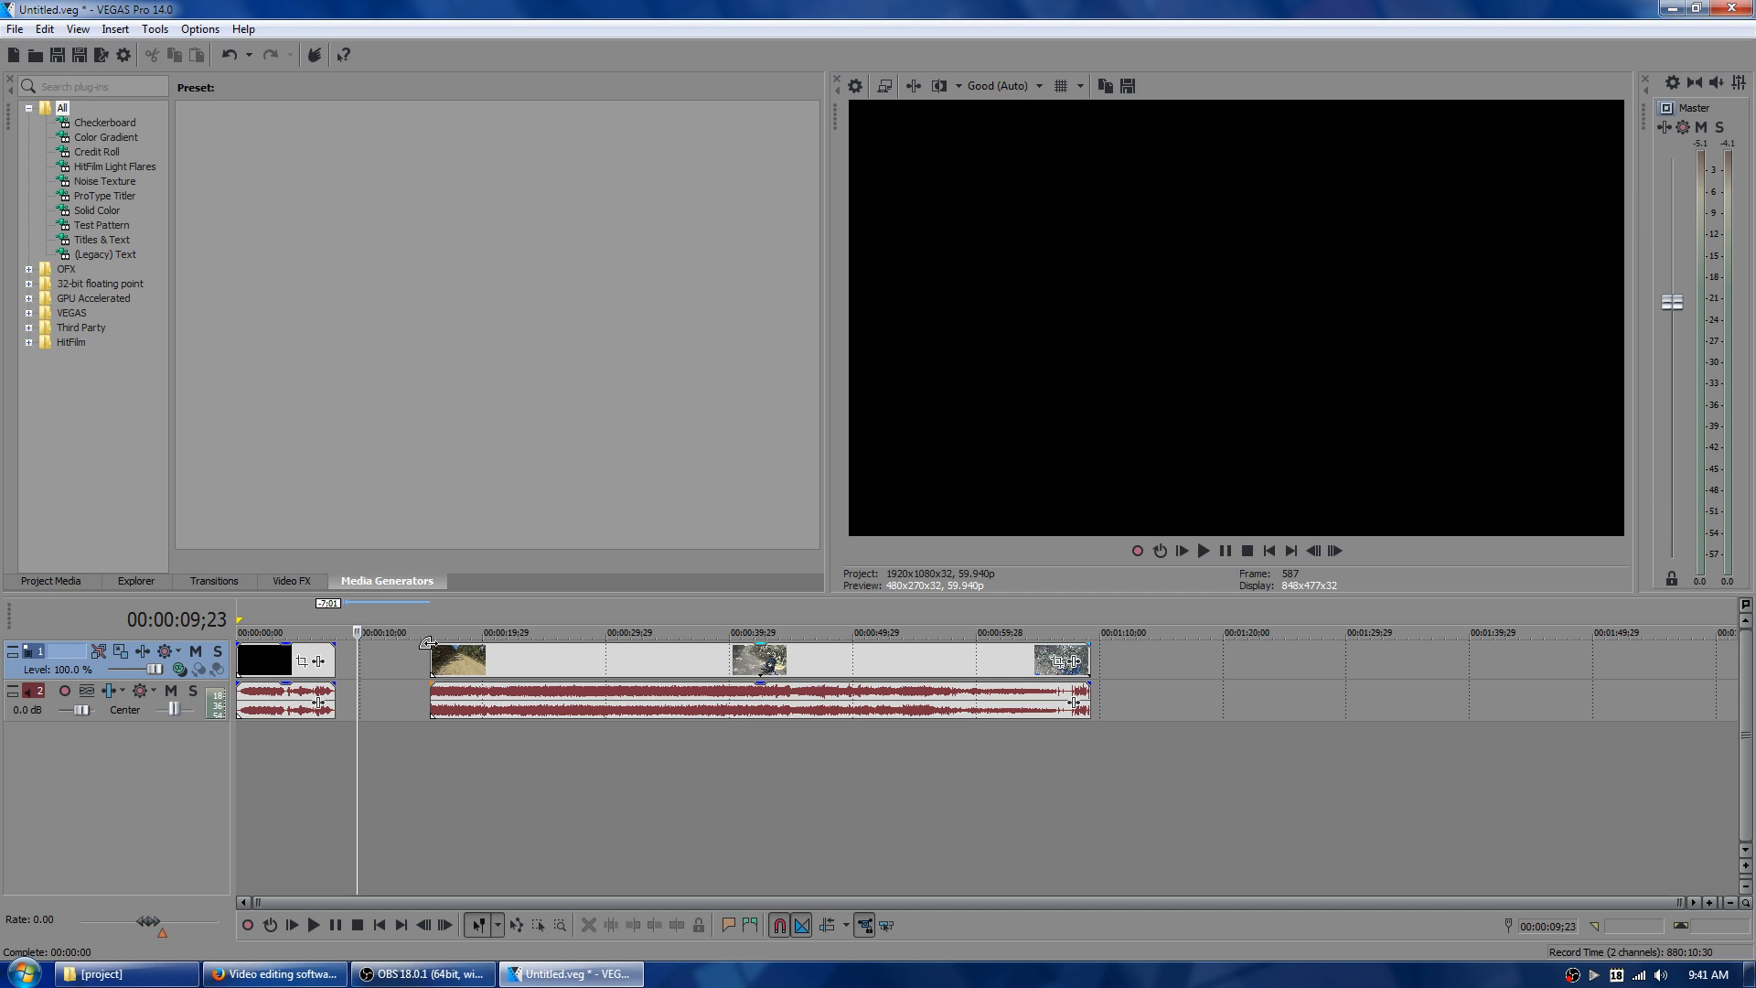
- Give the remaining riding clip's video a fade-in and move the clip back close to the intro, checking it in playback
{"action": "mouse_move", "coordinate": [428, 642]}
{"action": "left_mouse_down"}
{"action": "mouse_move", "coordinate": [463, 661]}
{"action": "mouse_move", "coordinate": [430, 662]}
{"action": "left_mouse_up"}
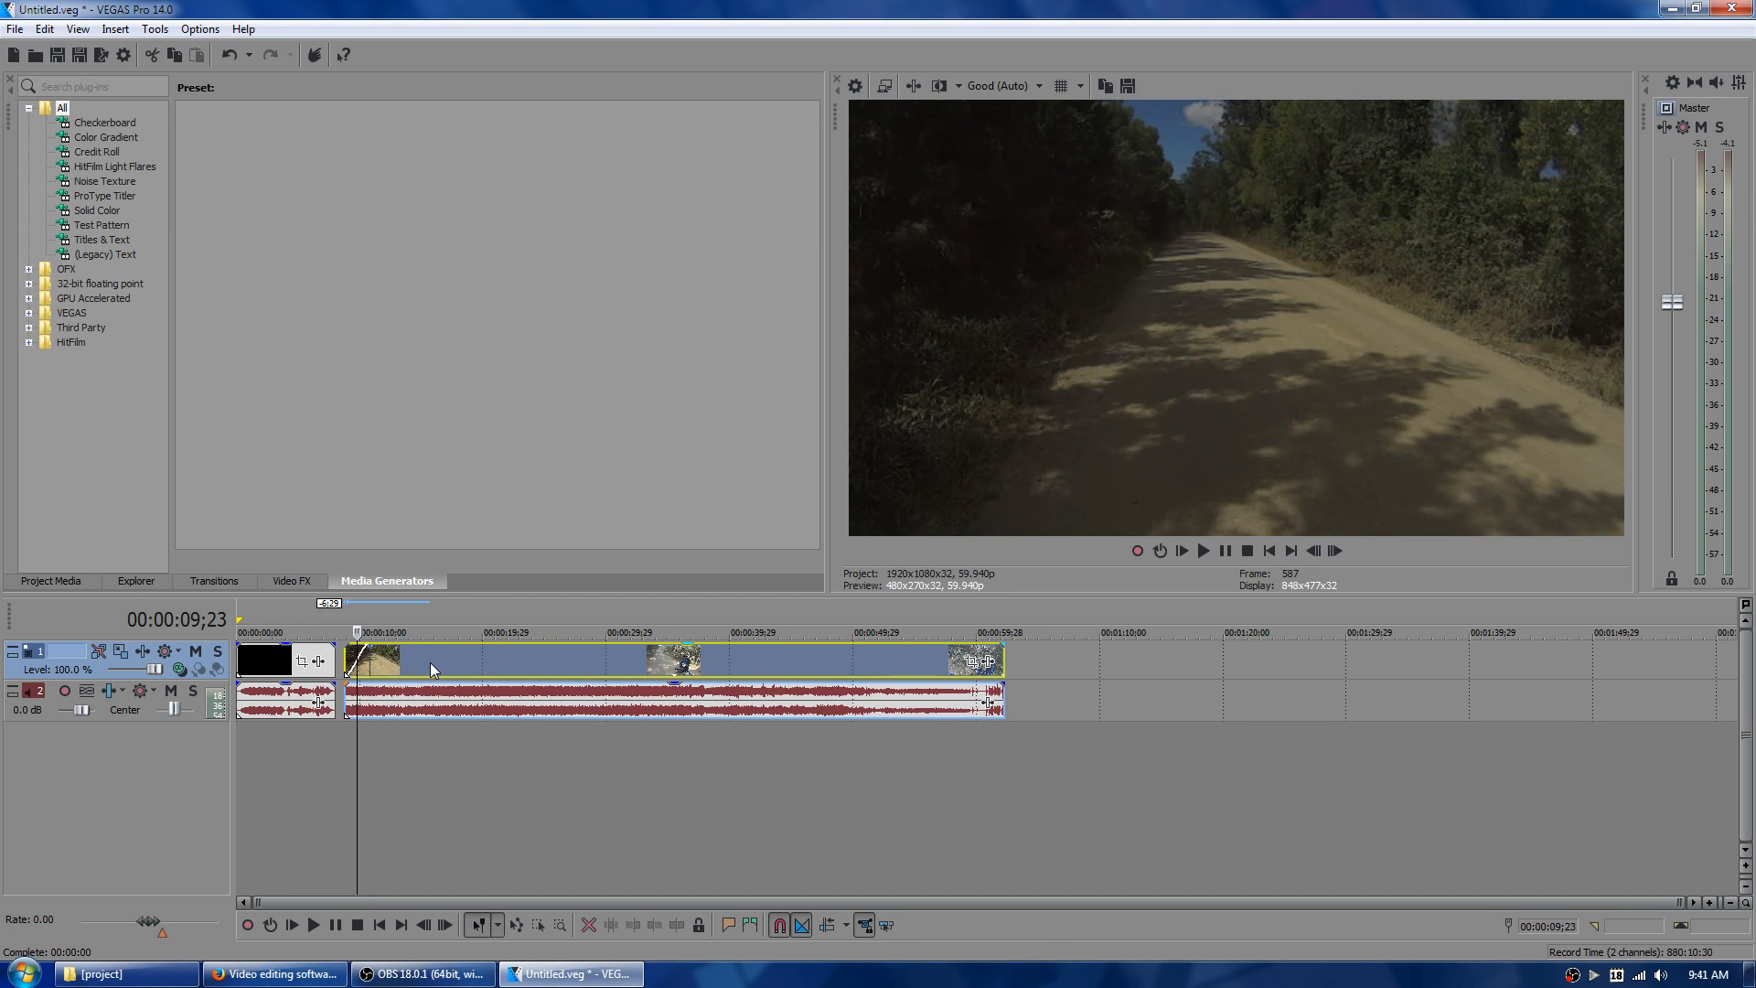
{"action": "left_click", "coordinate": [336, 621]}
{"action": "left_click", "coordinate": [345, 611]}
{"action": "left_click", "coordinate": [1200, 551]}
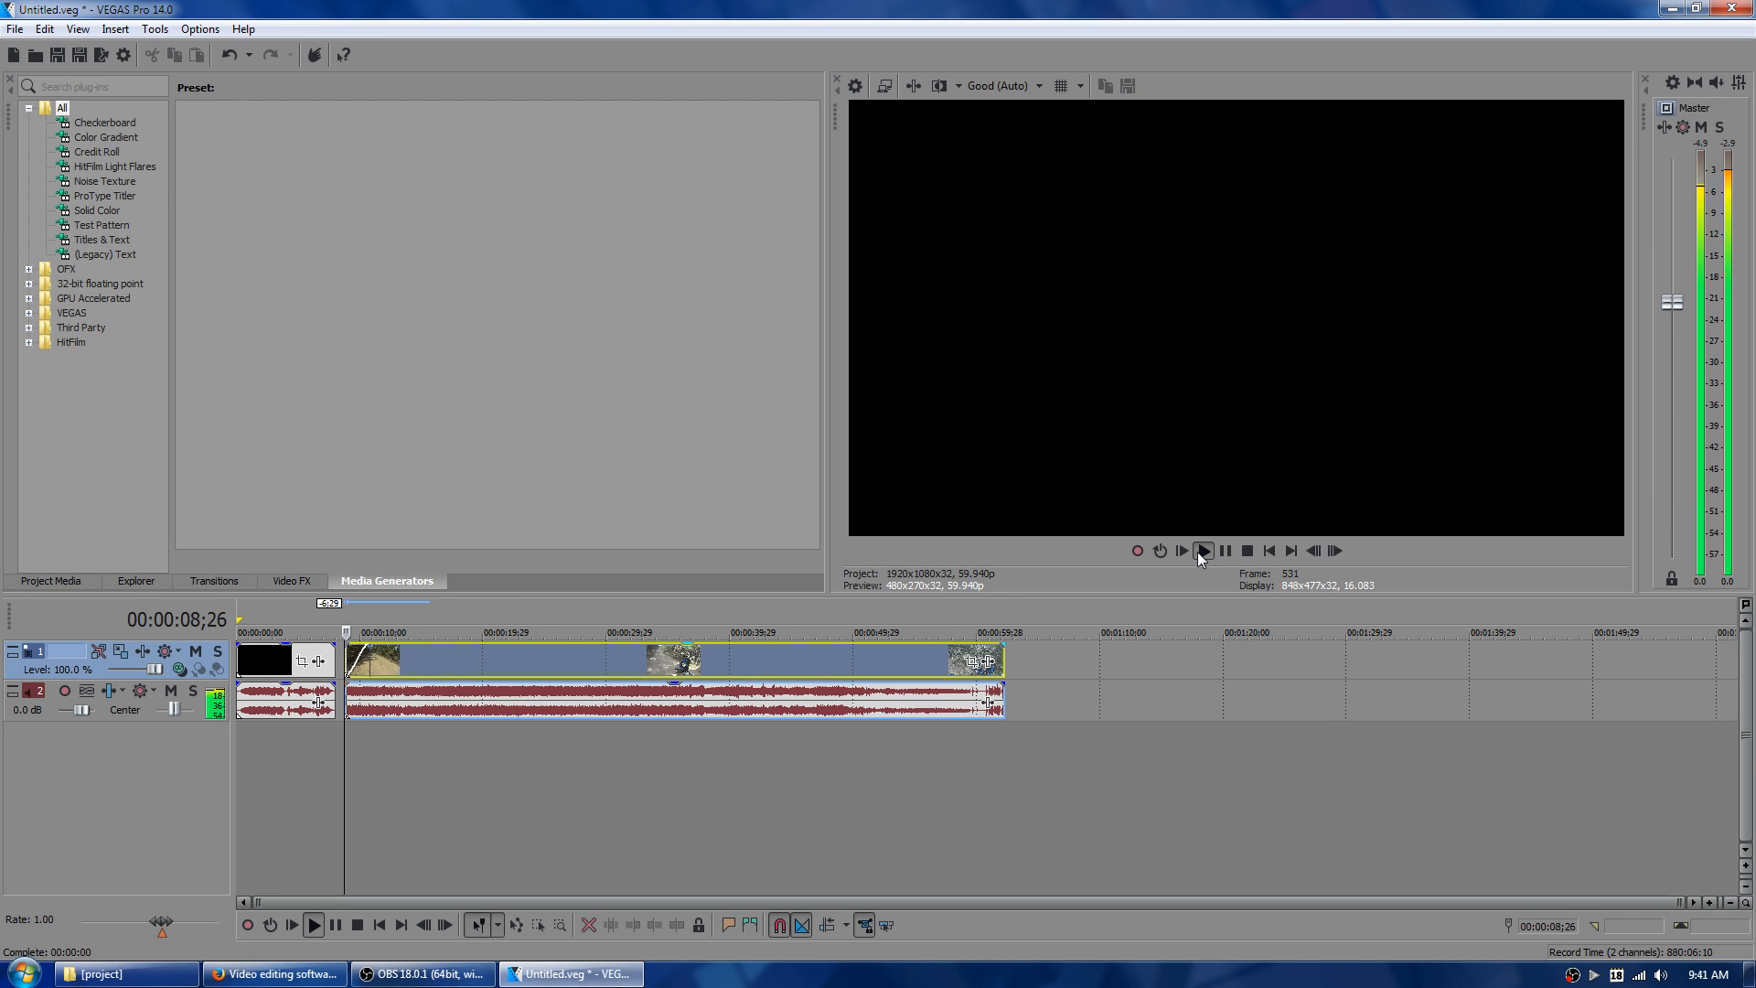
{"action": "key", "text": "Return"}
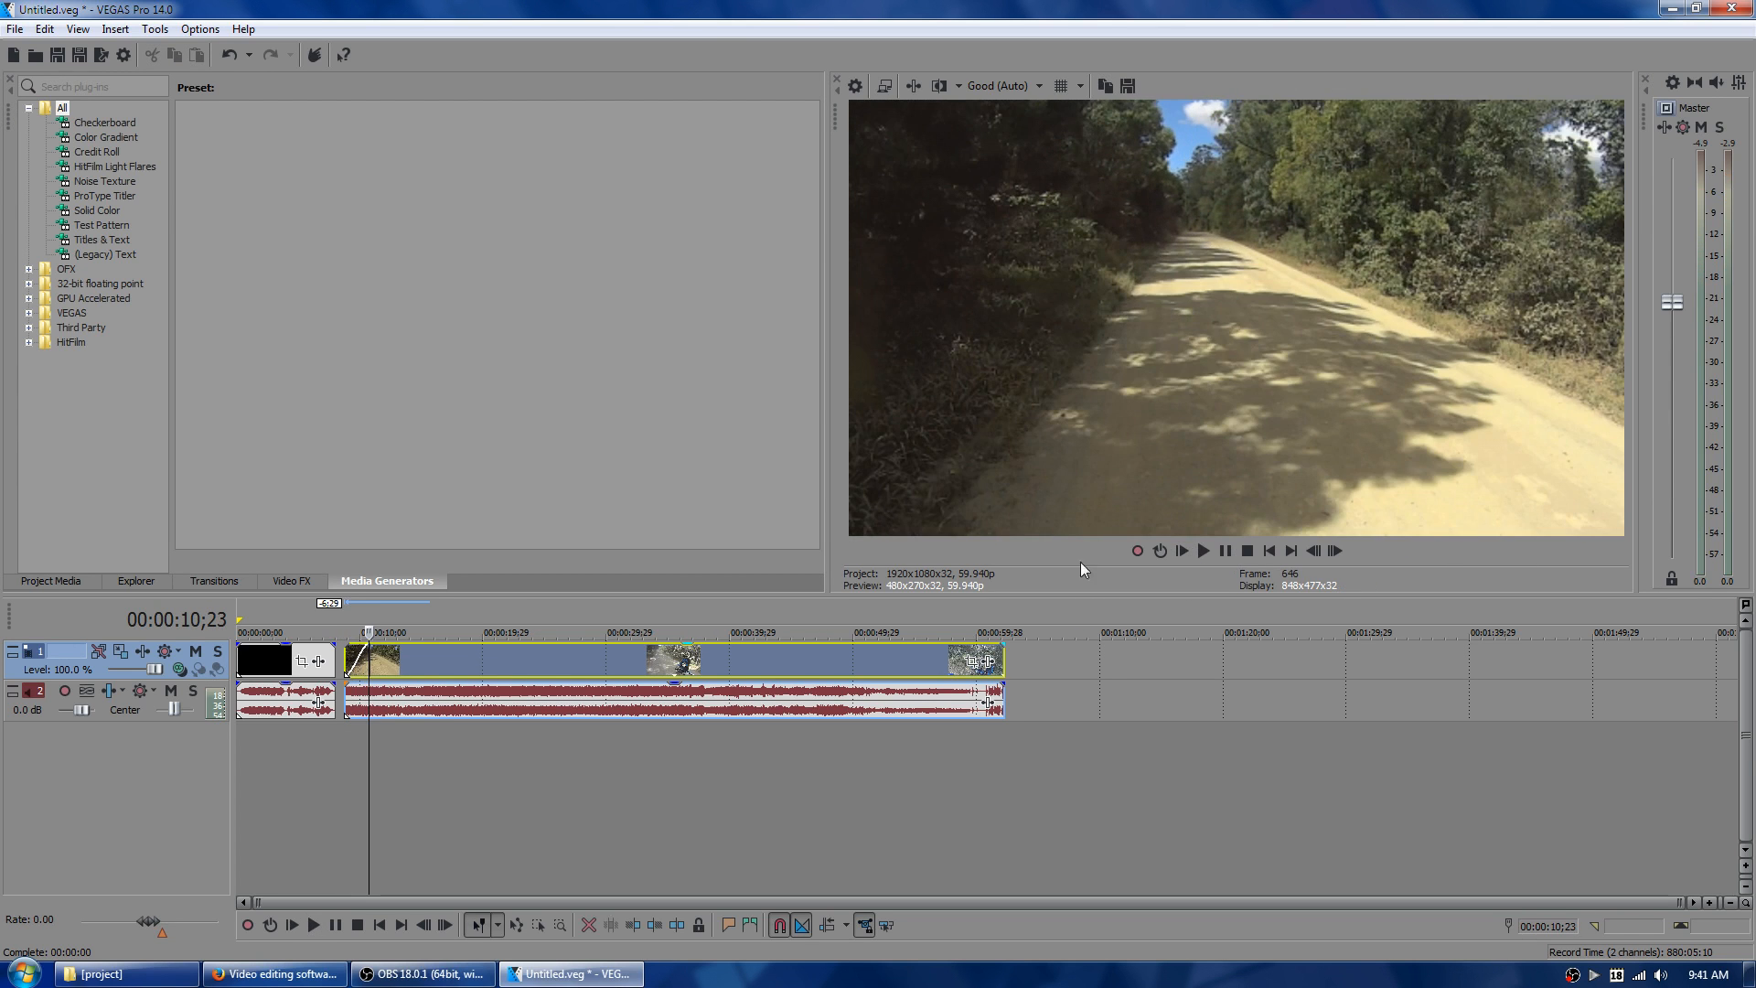
- Add a matching fade-in to the riding clip's audio and play the clip up to 00:00:17;22
{"action": "left_click_drag", "start_coordinate": [349, 684], "coordinate": [362, 684]}
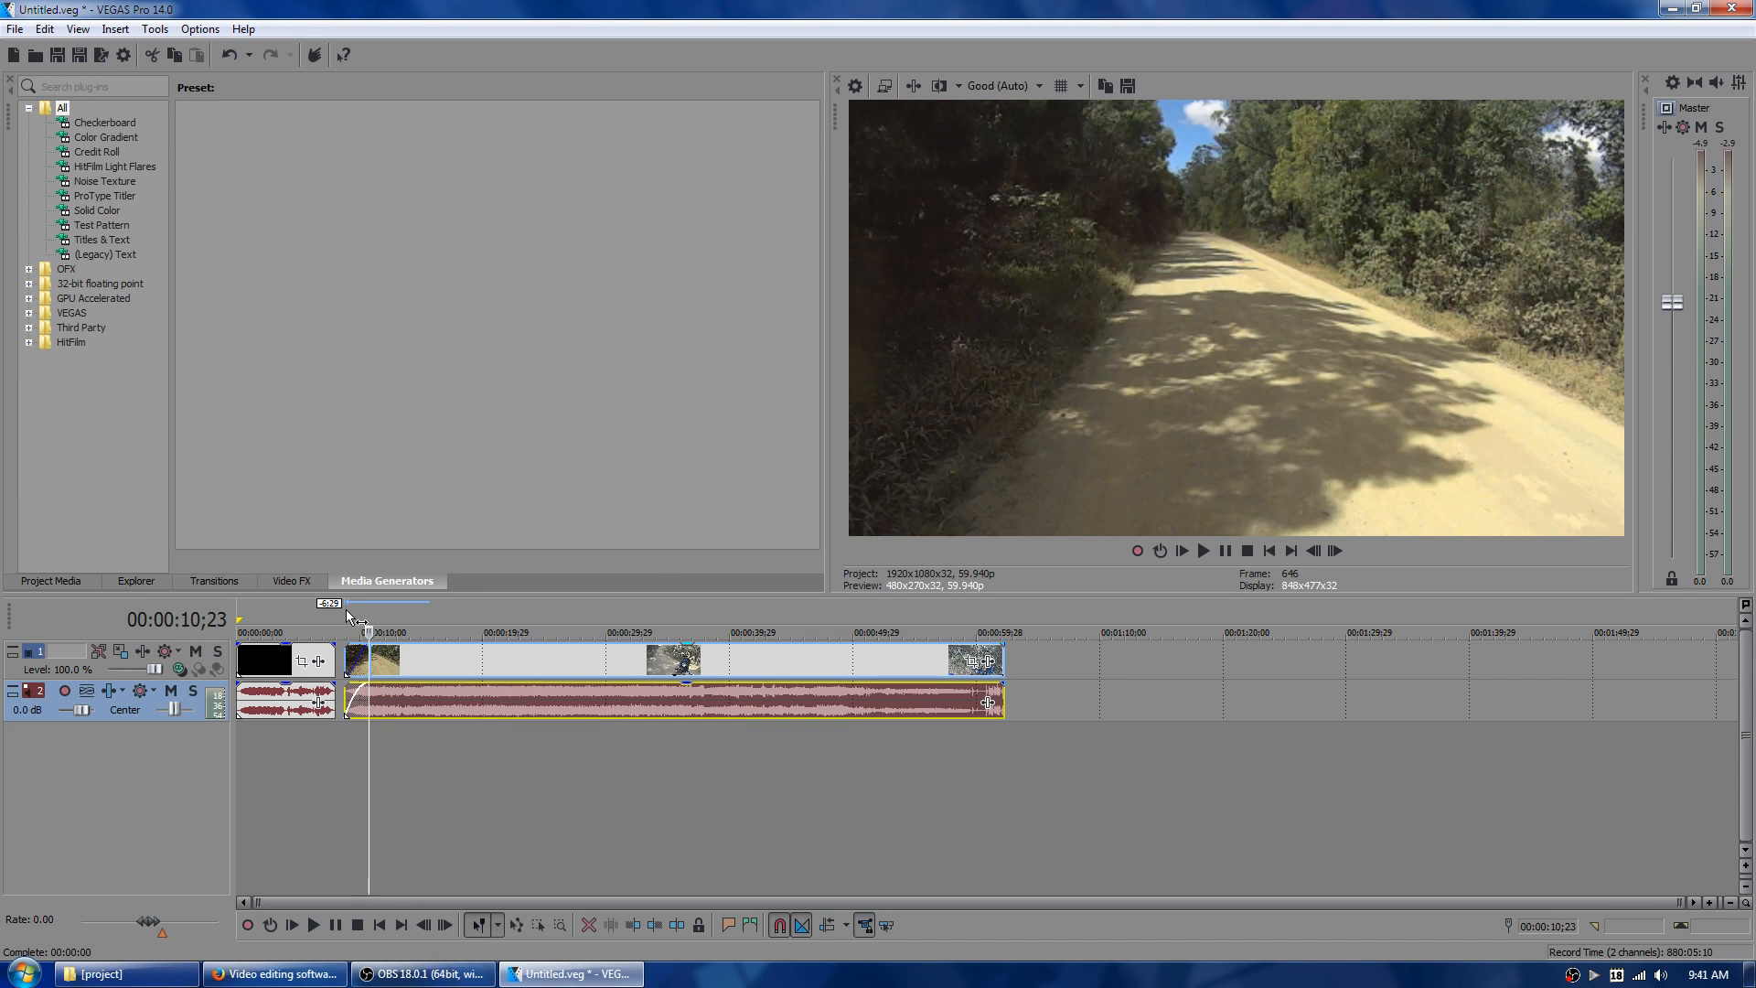
{"action": "left_click", "coordinate": [337, 618]}
{"action": "left_click", "coordinate": [1200, 552]}
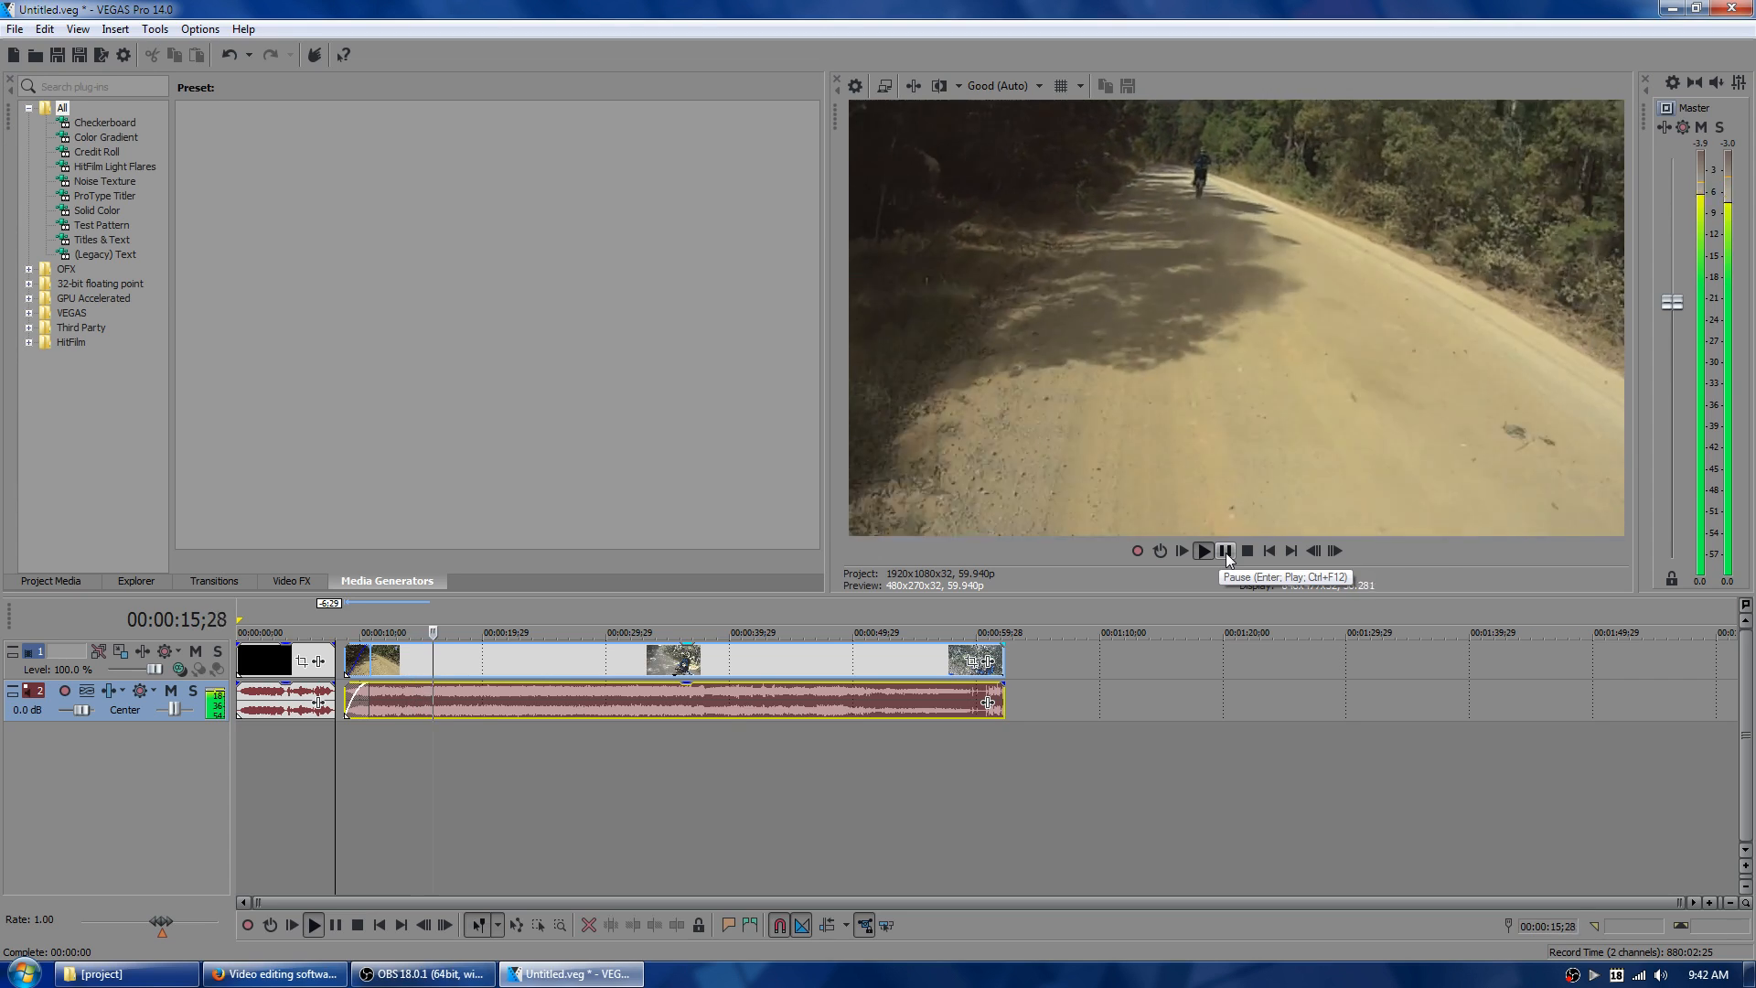
{"action": "left_click", "coordinate": [1226, 552]}
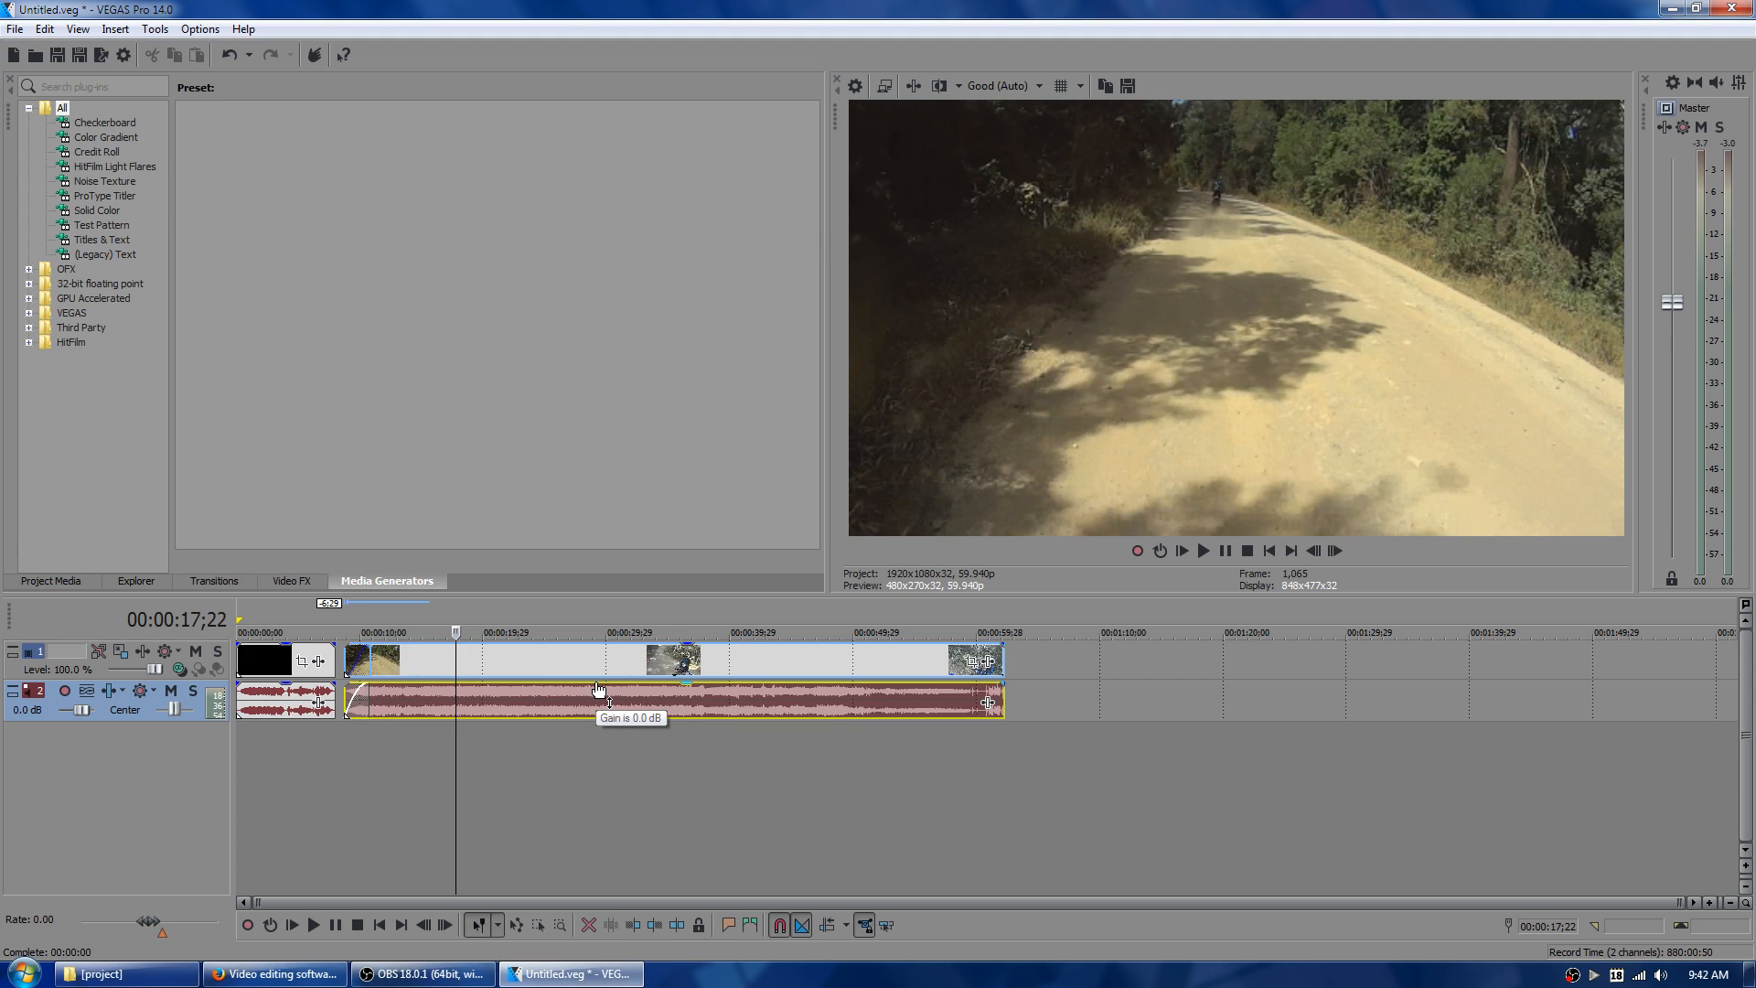
- Split the riding clip at 00:00:17;22 and shift its rear part about 7 seconds later, leaving a gap on the timeline
{"action": "key", "text": "s"}
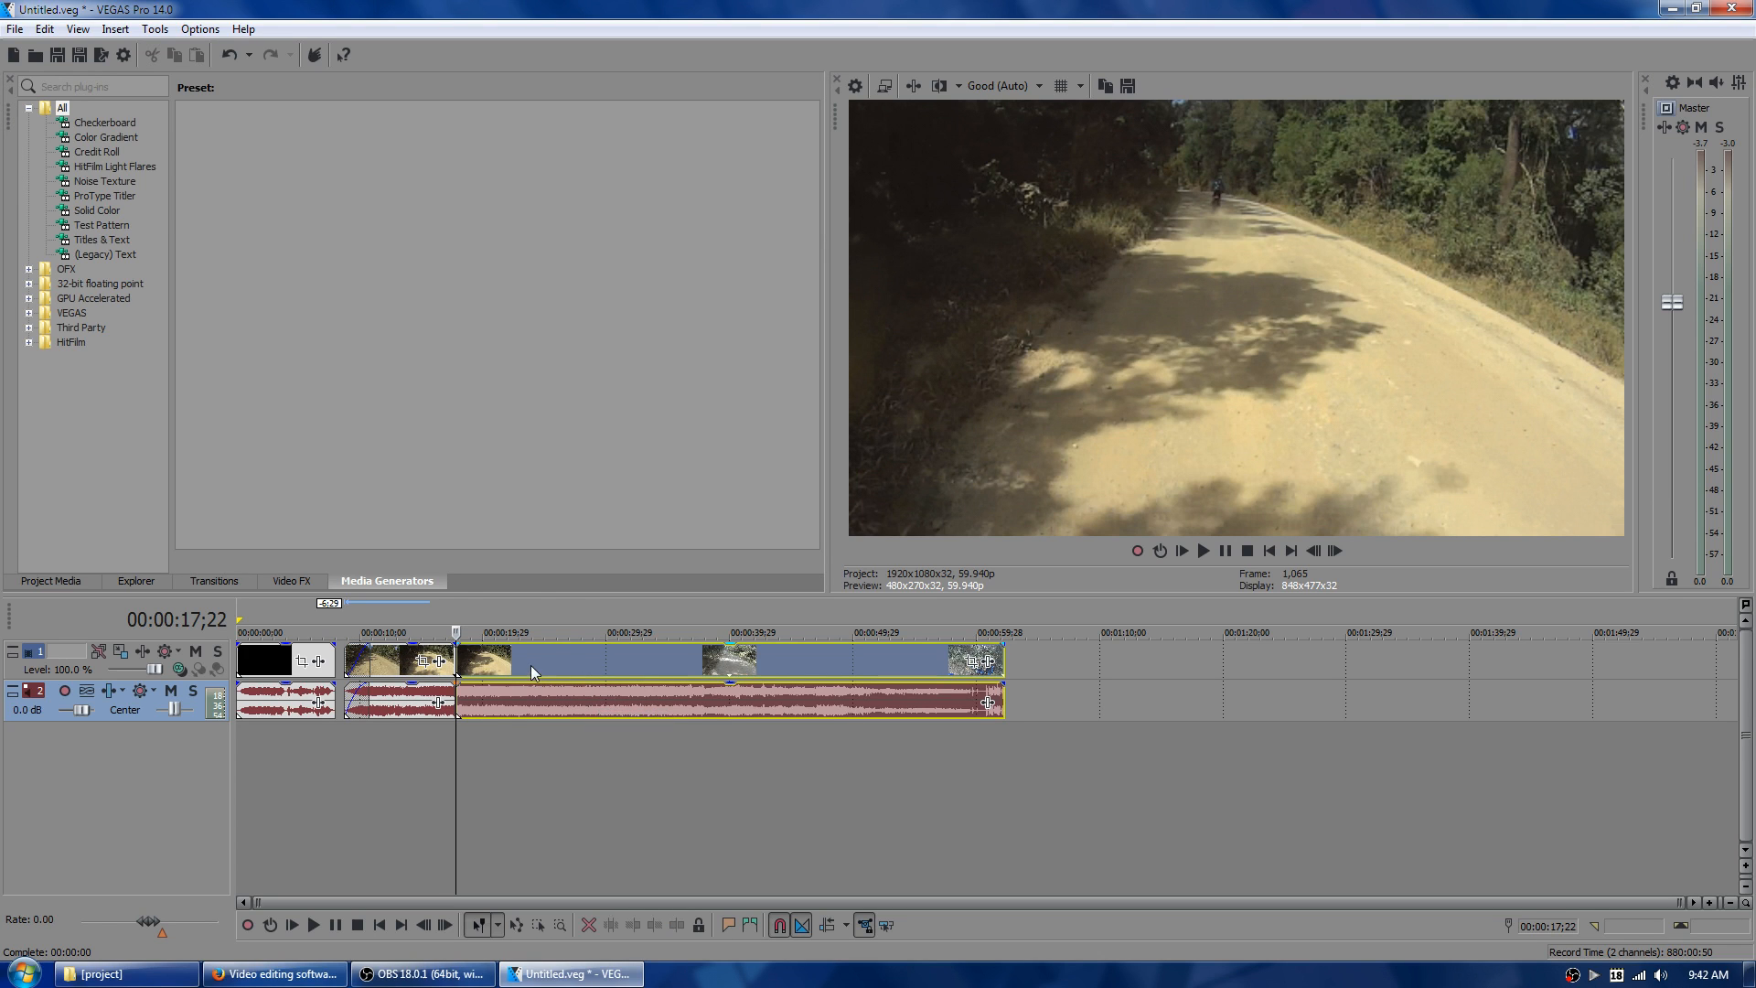
{"action": "left_click_drag", "start_coordinate": [530, 666], "coordinate": [622, 666]}
{"action": "left_click", "coordinate": [551, 629]}
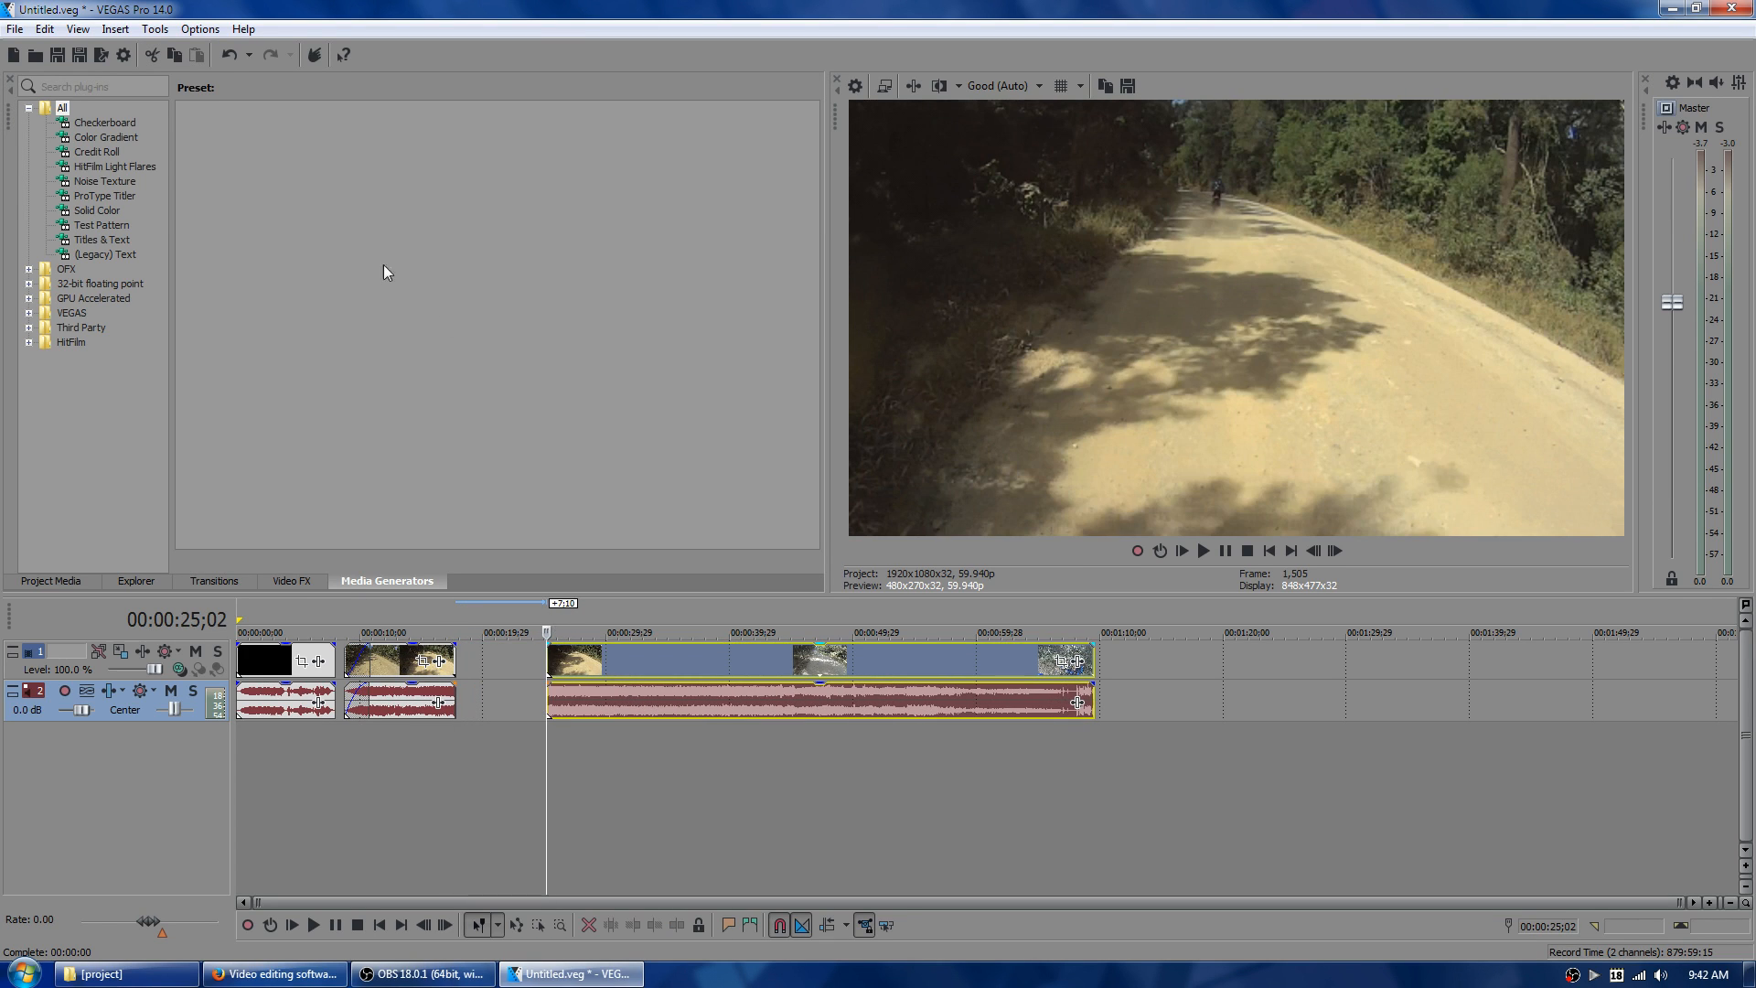
- Save the project, skim through the rear riding clip in playback and delete it from the timeline
{"action": "left_click", "coordinate": [73, 52]}
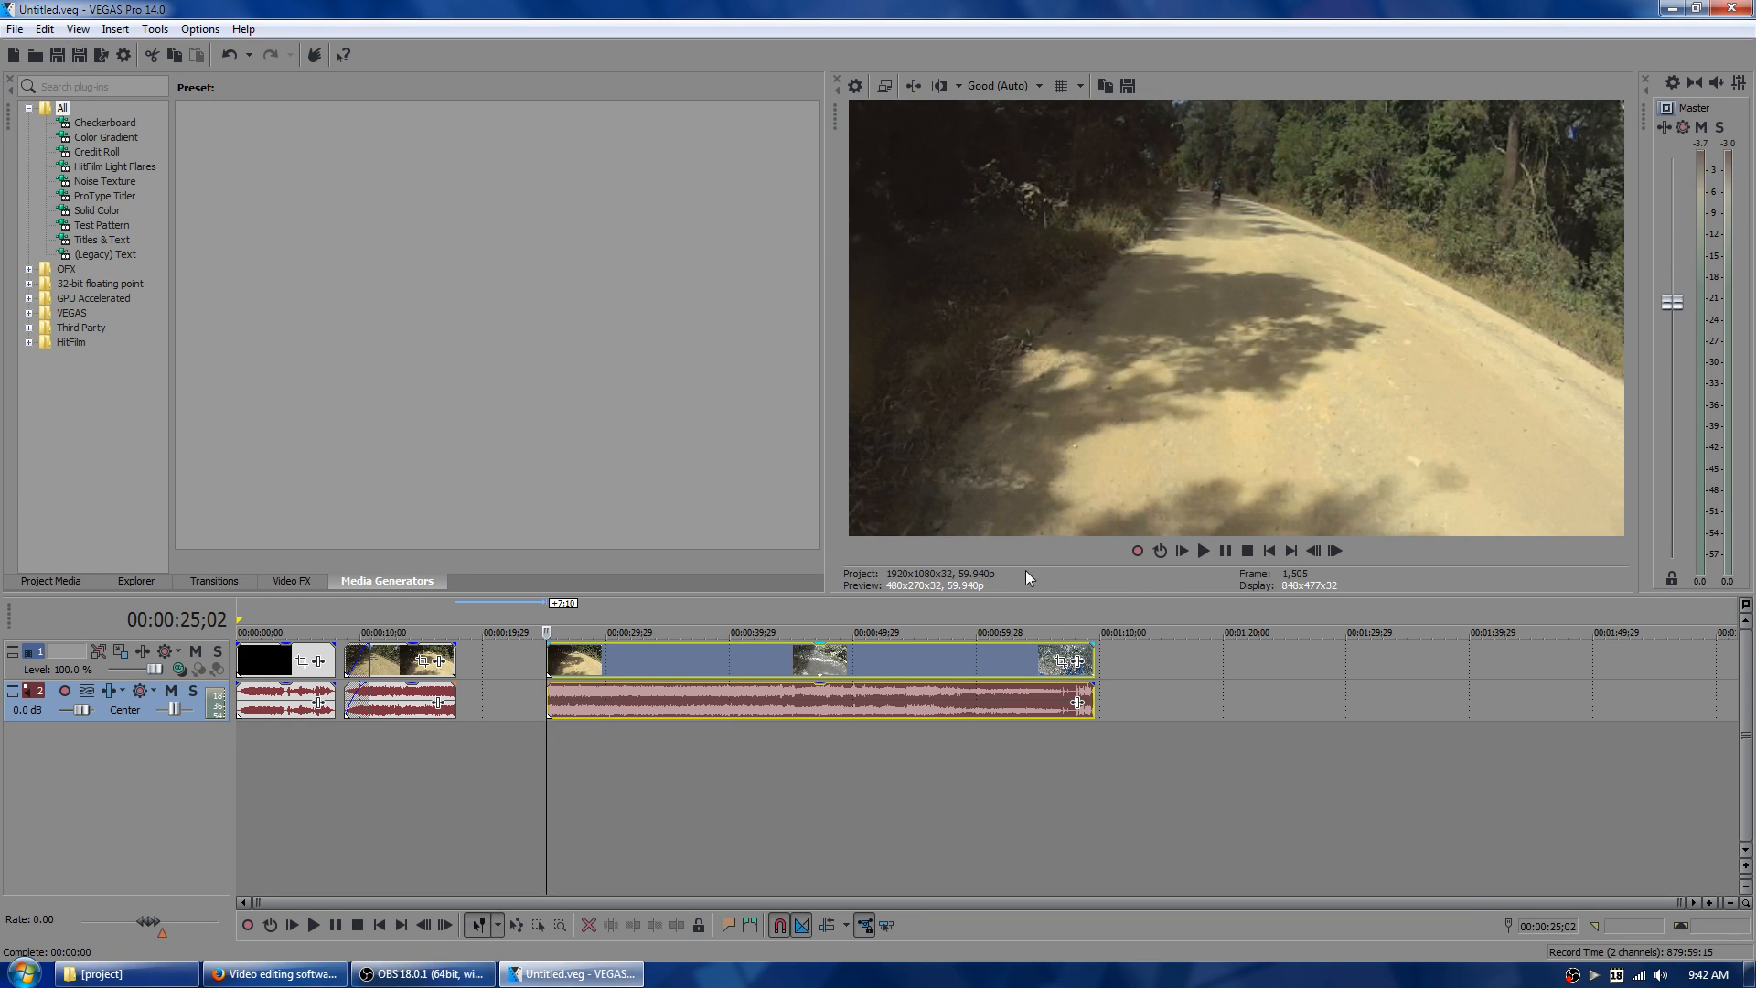
{"action": "left_click", "coordinate": [1200, 553]}
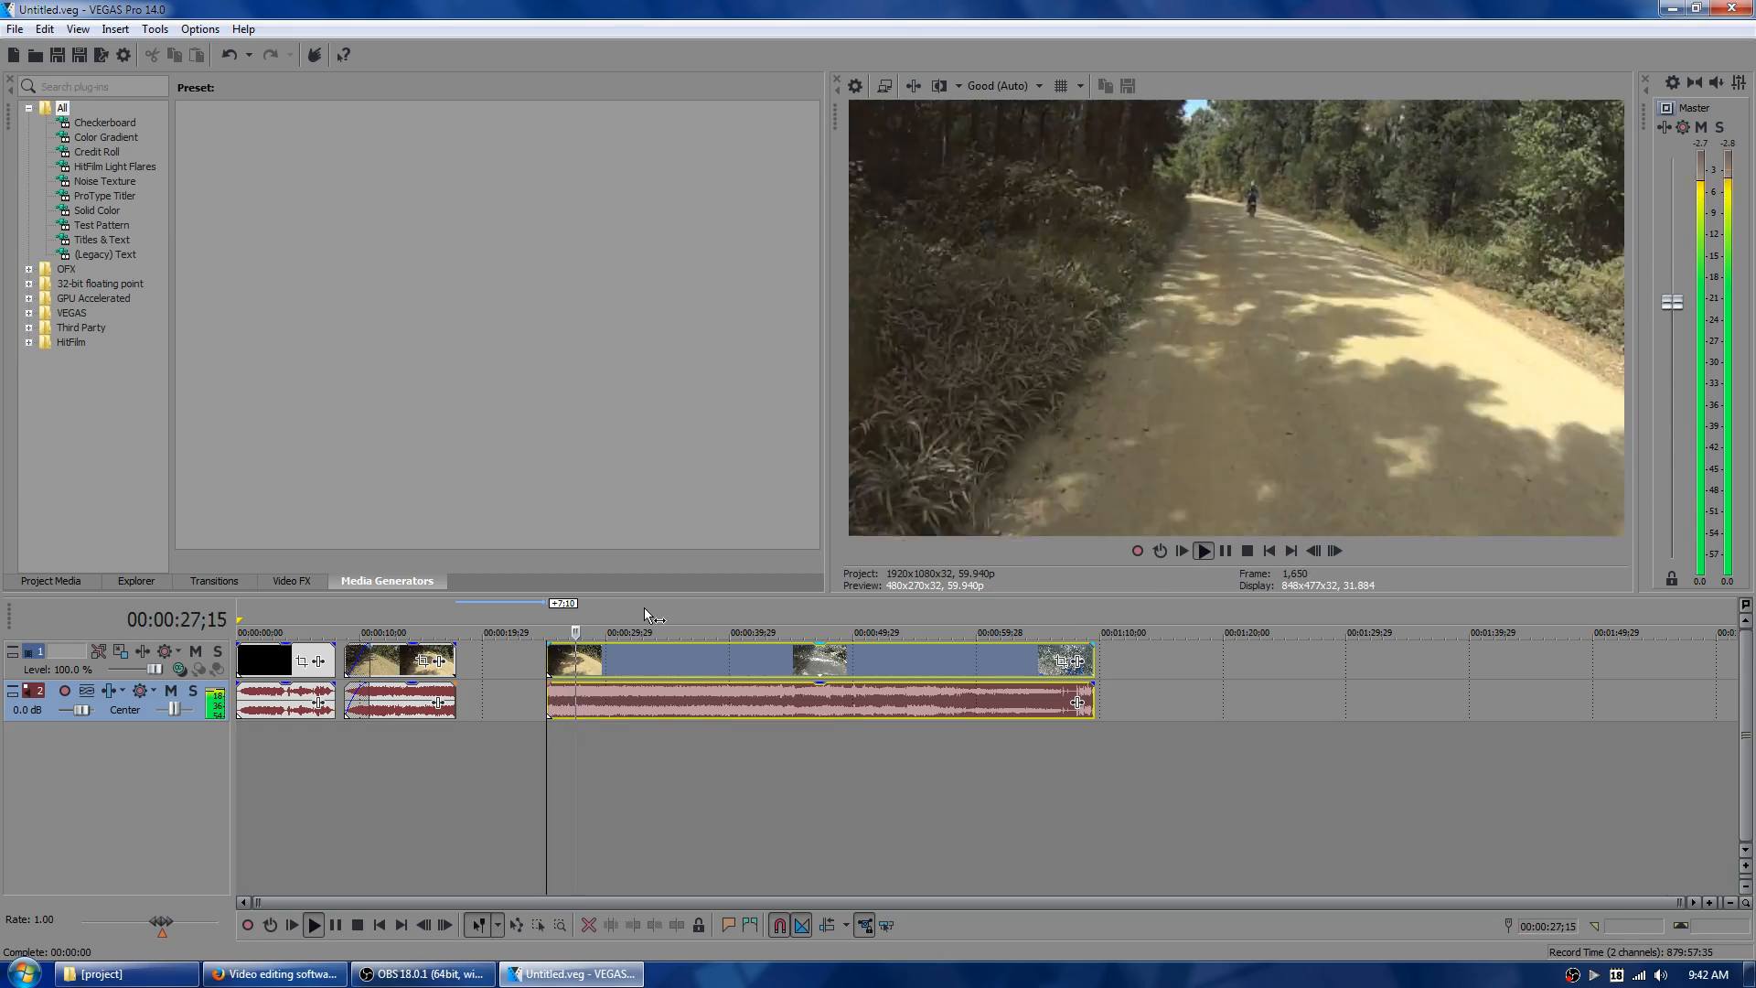
{"action": "left_click", "coordinate": [644, 607]}
{"action": "left_click", "coordinate": [700, 602]}
{"action": "left_click", "coordinate": [762, 614]}
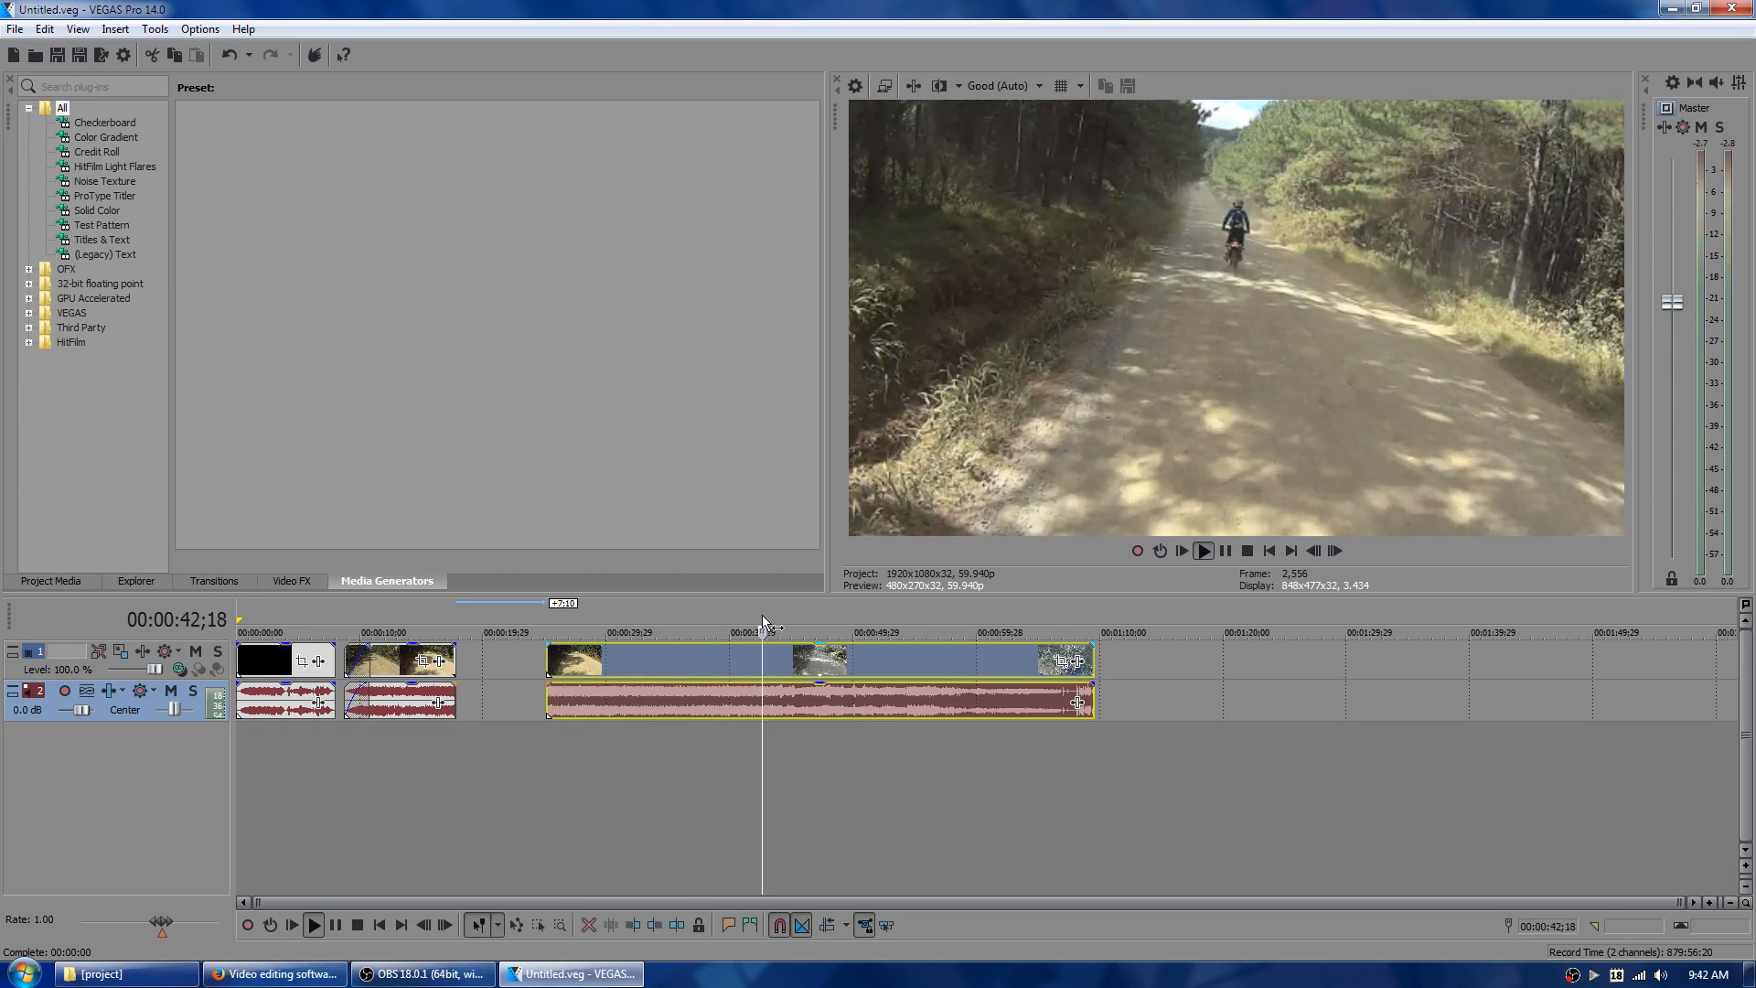
{"action": "left_click", "coordinate": [839, 614]}
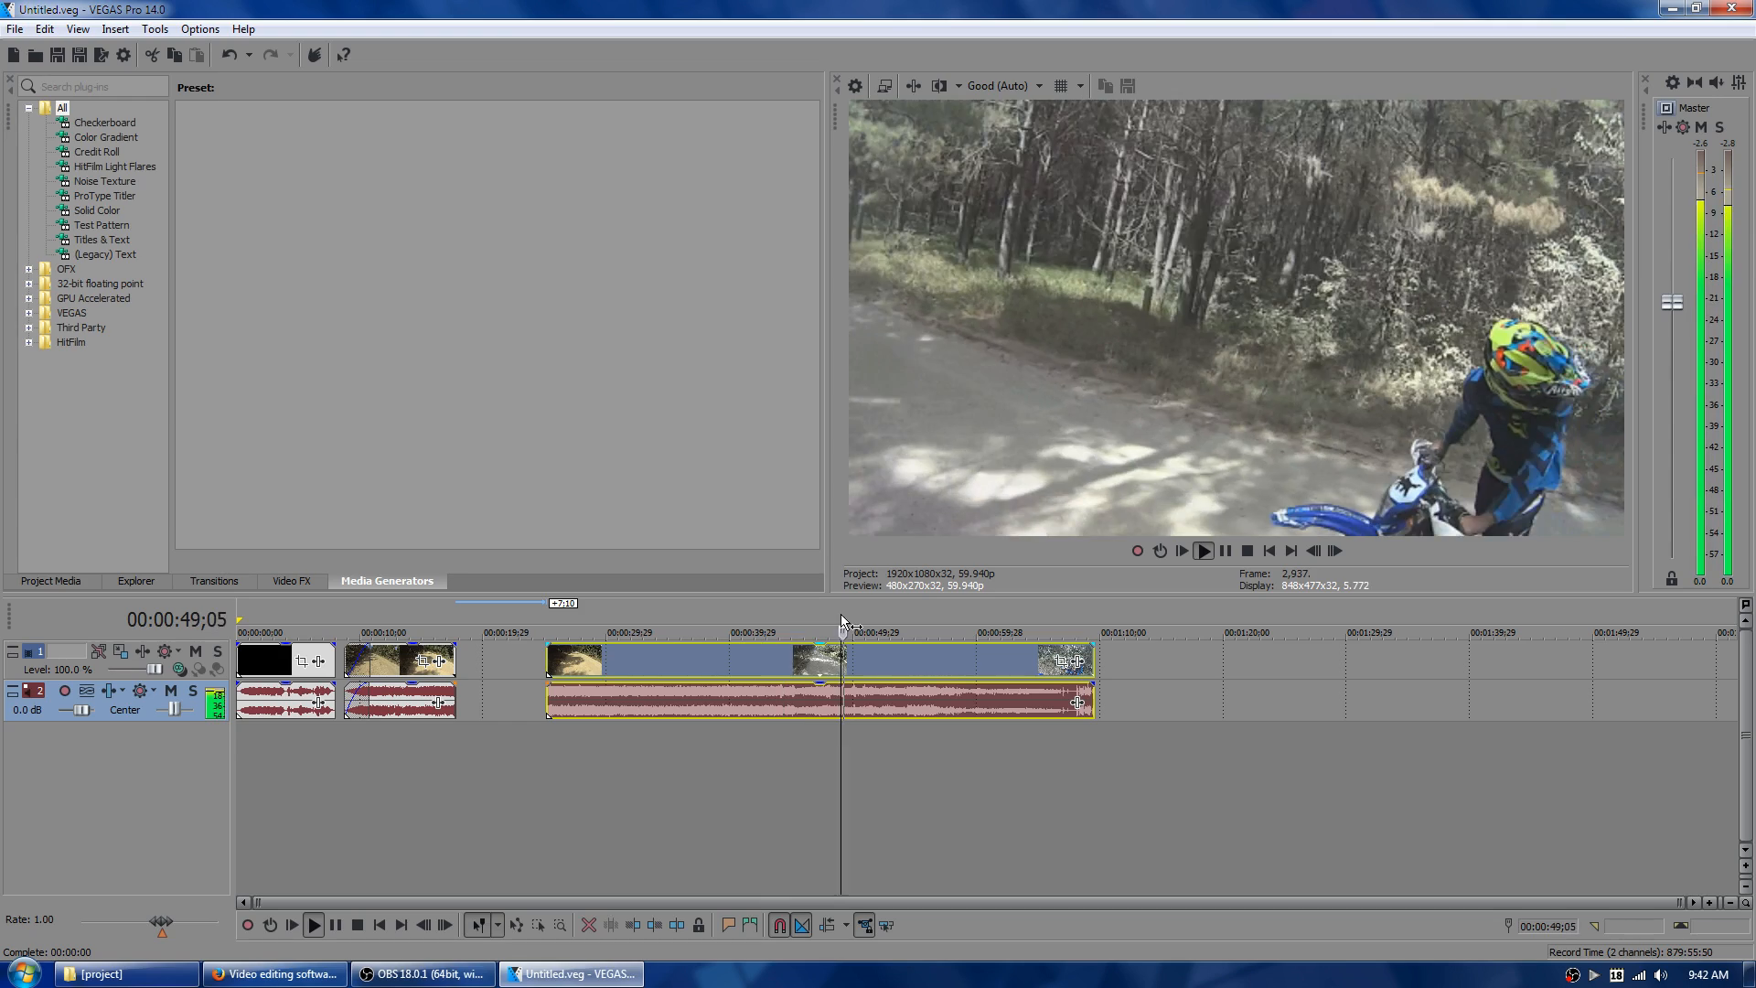
{"action": "left_click", "coordinate": [875, 611]}
{"action": "left_click", "coordinate": [930, 611]}
{"action": "left_click", "coordinate": [977, 613]}
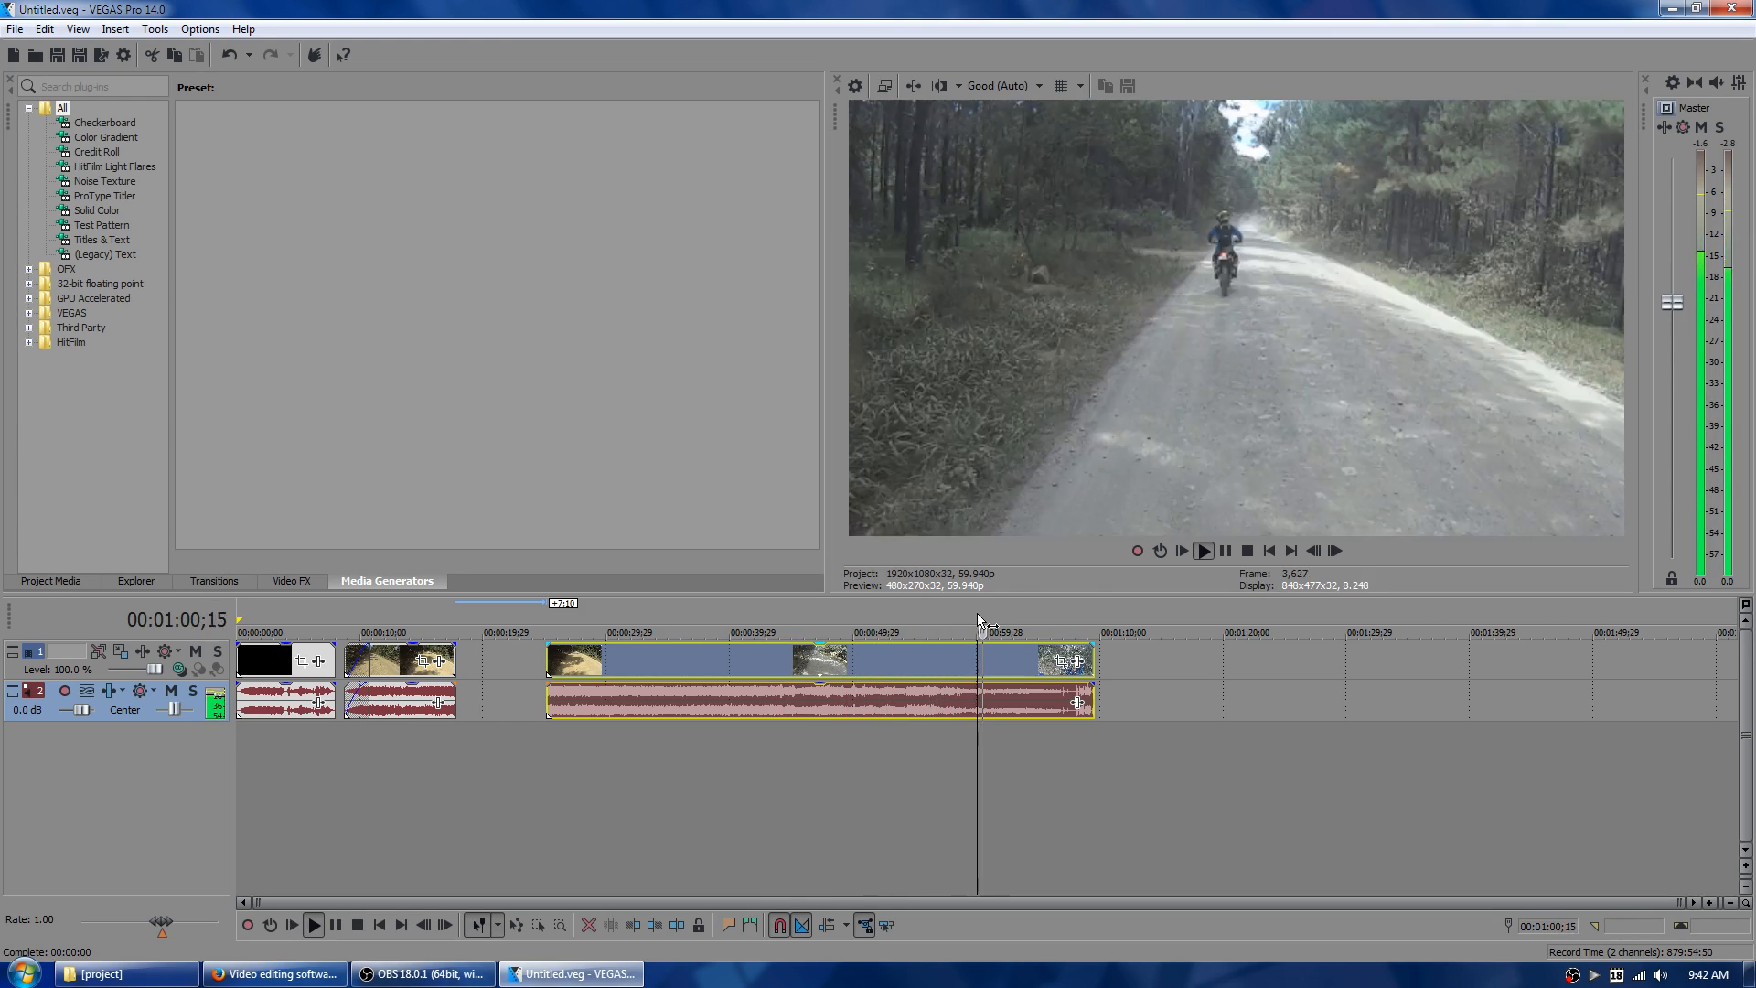
{"action": "left_click", "coordinate": [1026, 613]}
{"action": "key", "text": "Return"}
{"action": "left_click", "coordinate": [913, 664]}
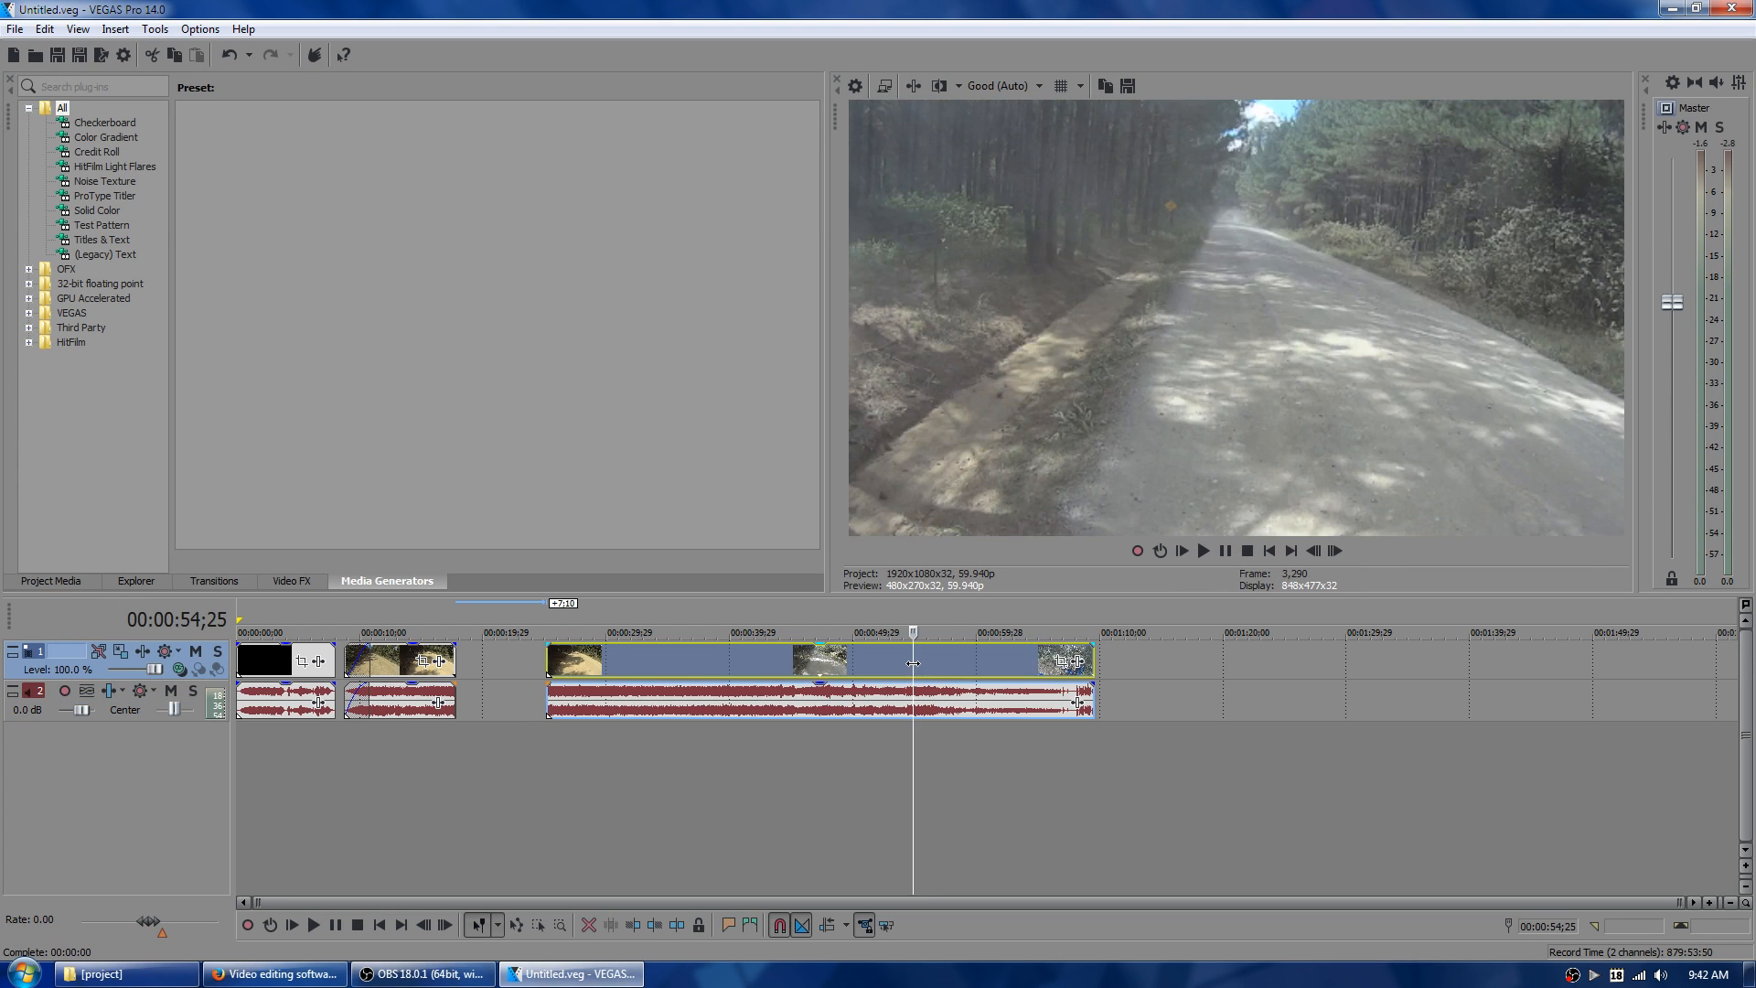
{"action": "key", "text": "Delete"}
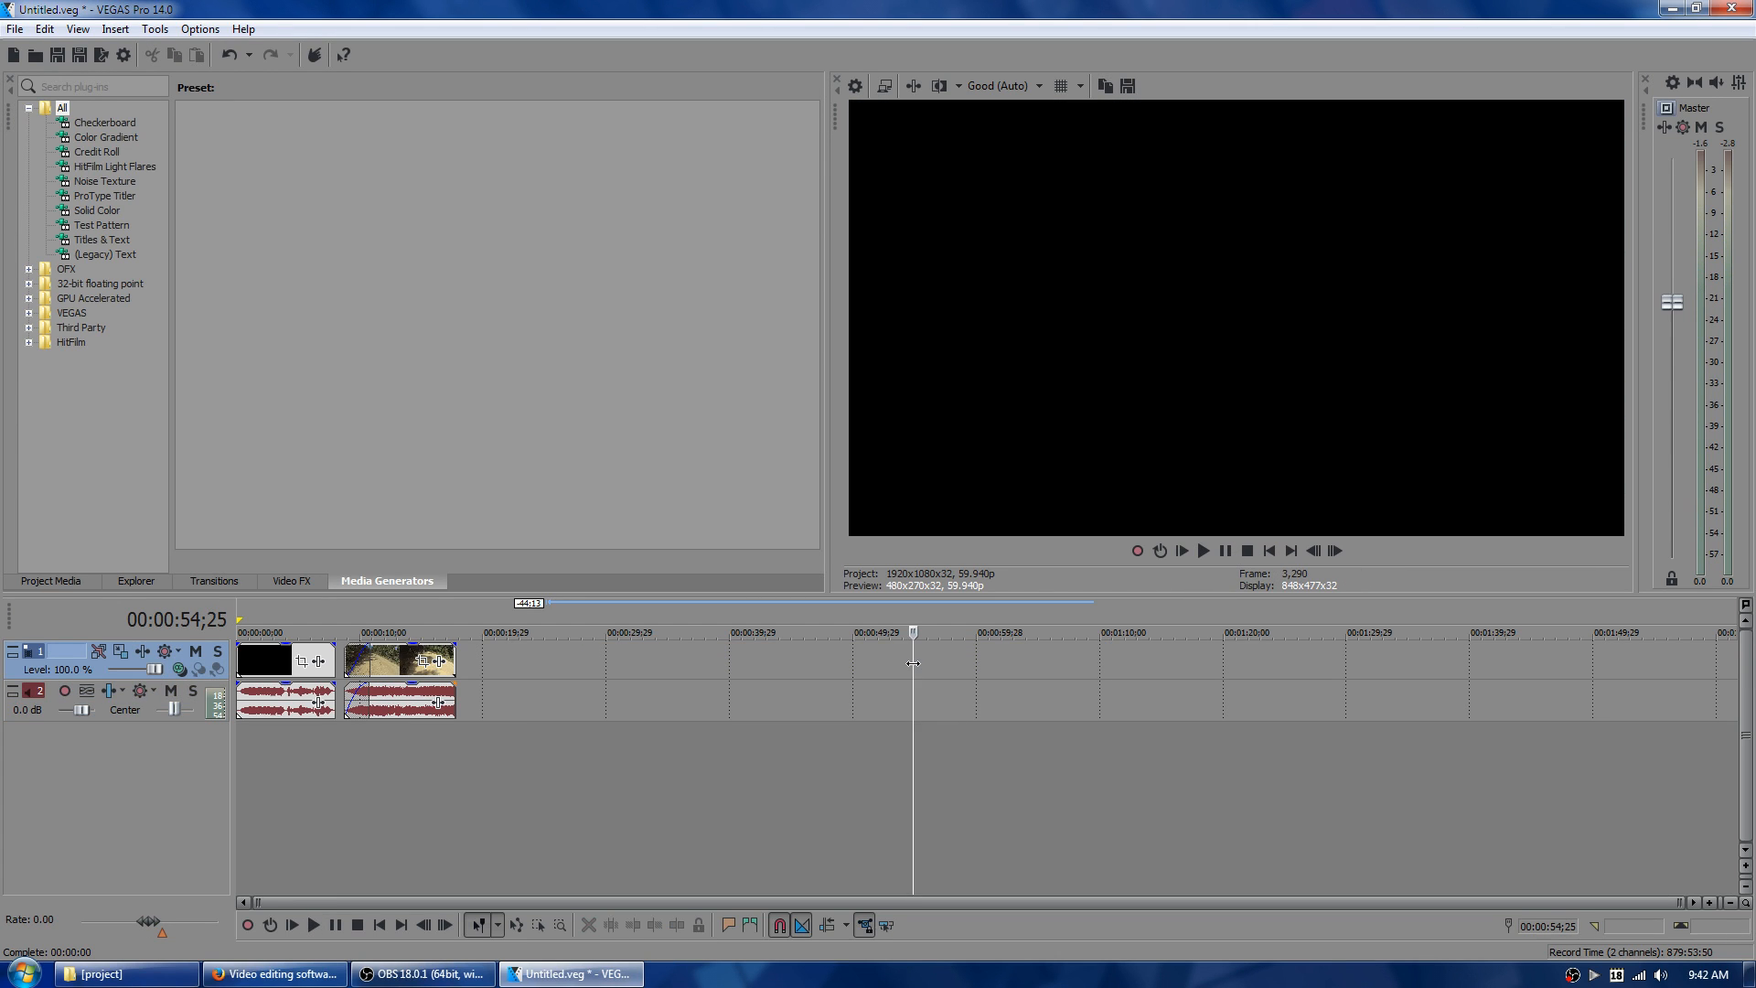
- Switch to Windows Explorer and add MAH06898.MP4 from the [project] folder to the timeline, a few seconds after the riding clip
{"action": "left_click", "coordinate": [127, 974]}
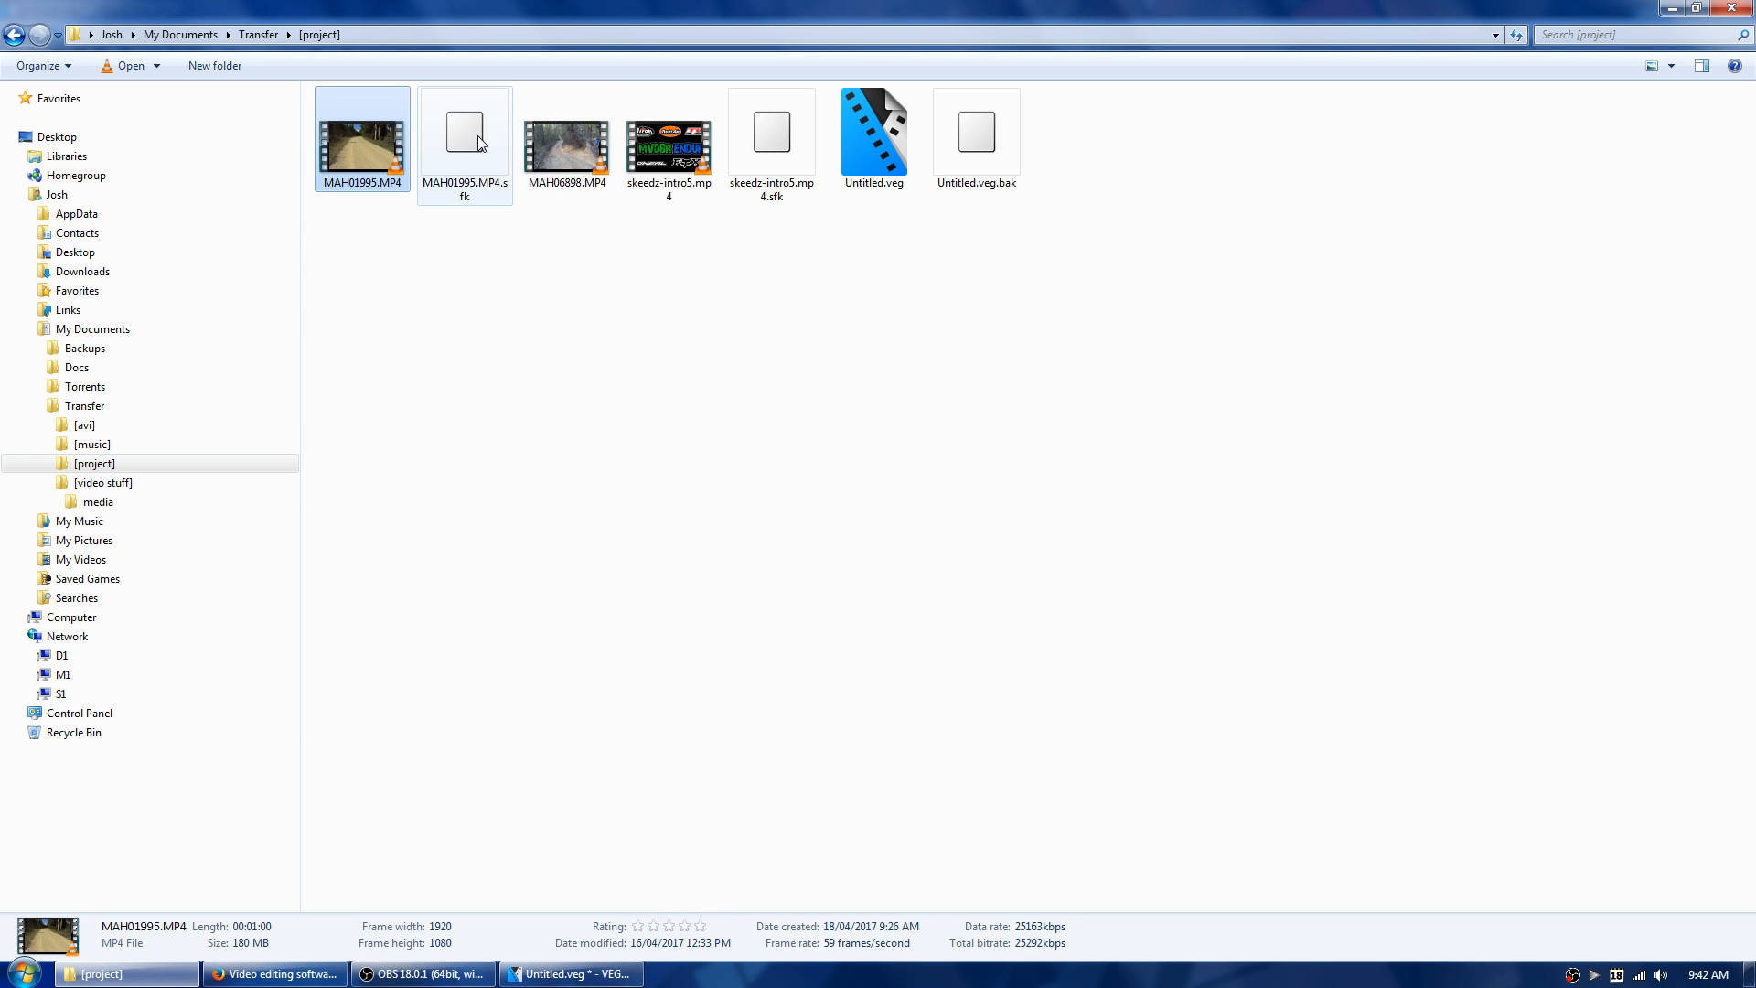
{"action": "left_click", "coordinate": [471, 170]}
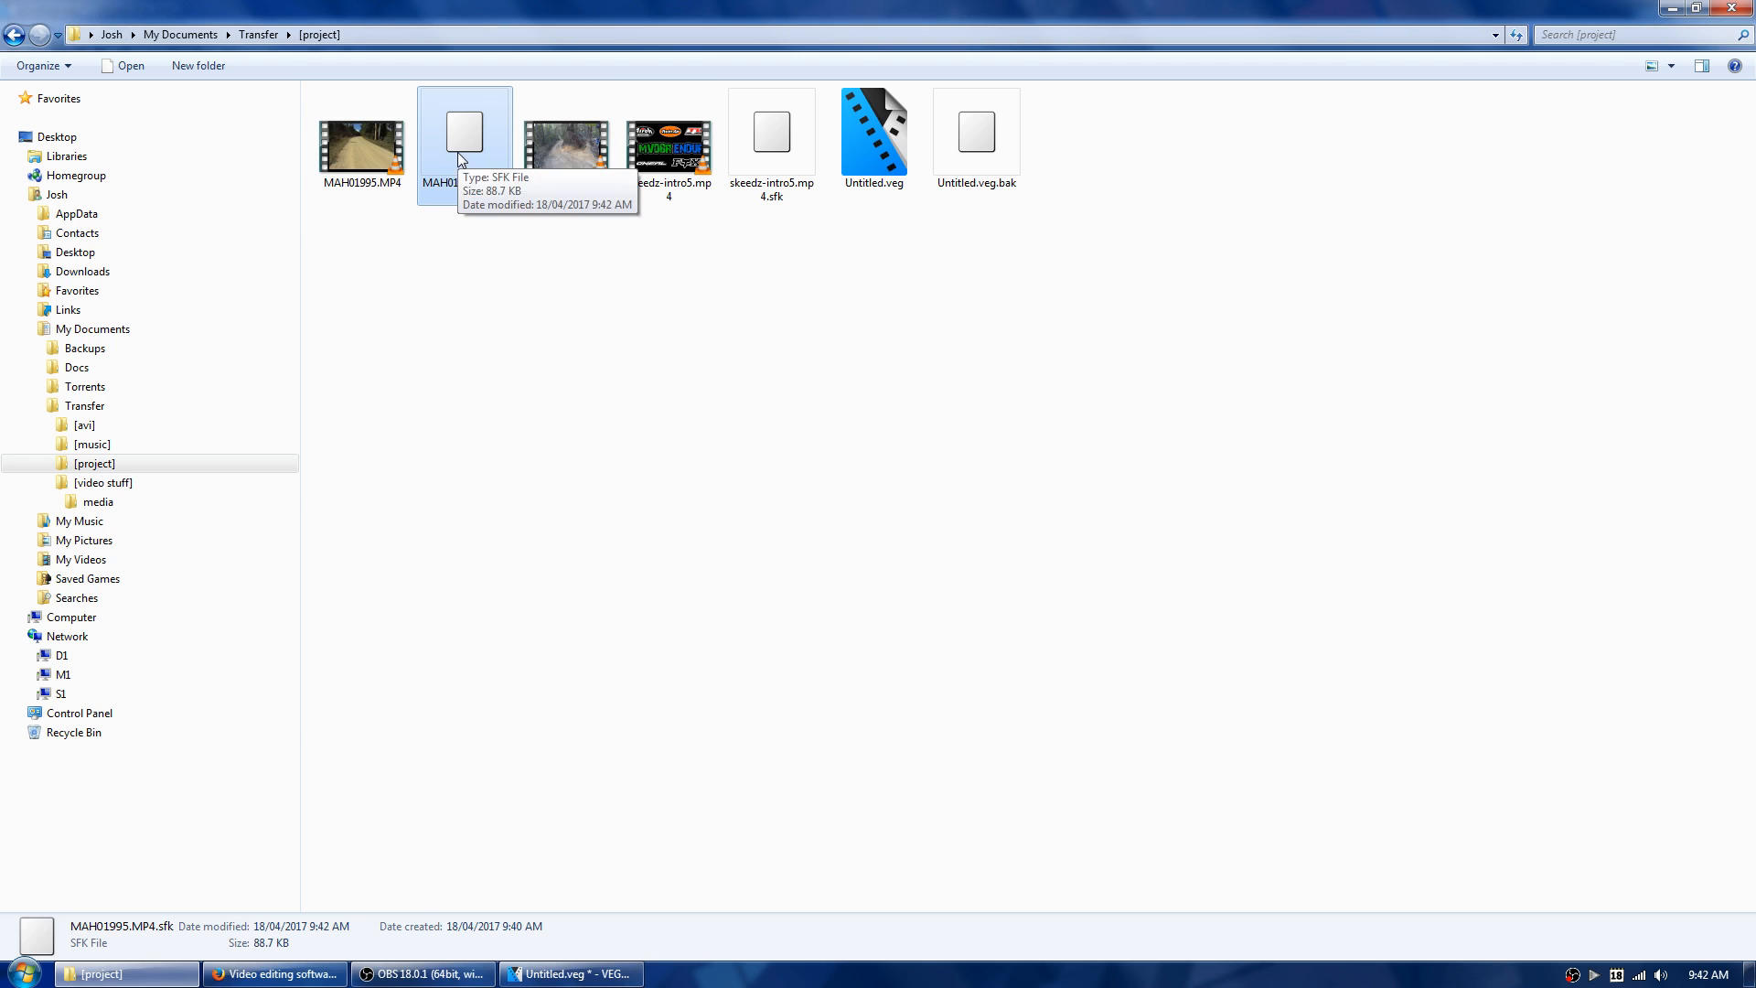
{"action": "left_click", "coordinate": [780, 163]}
{"action": "left_click", "coordinate": [990, 152]}
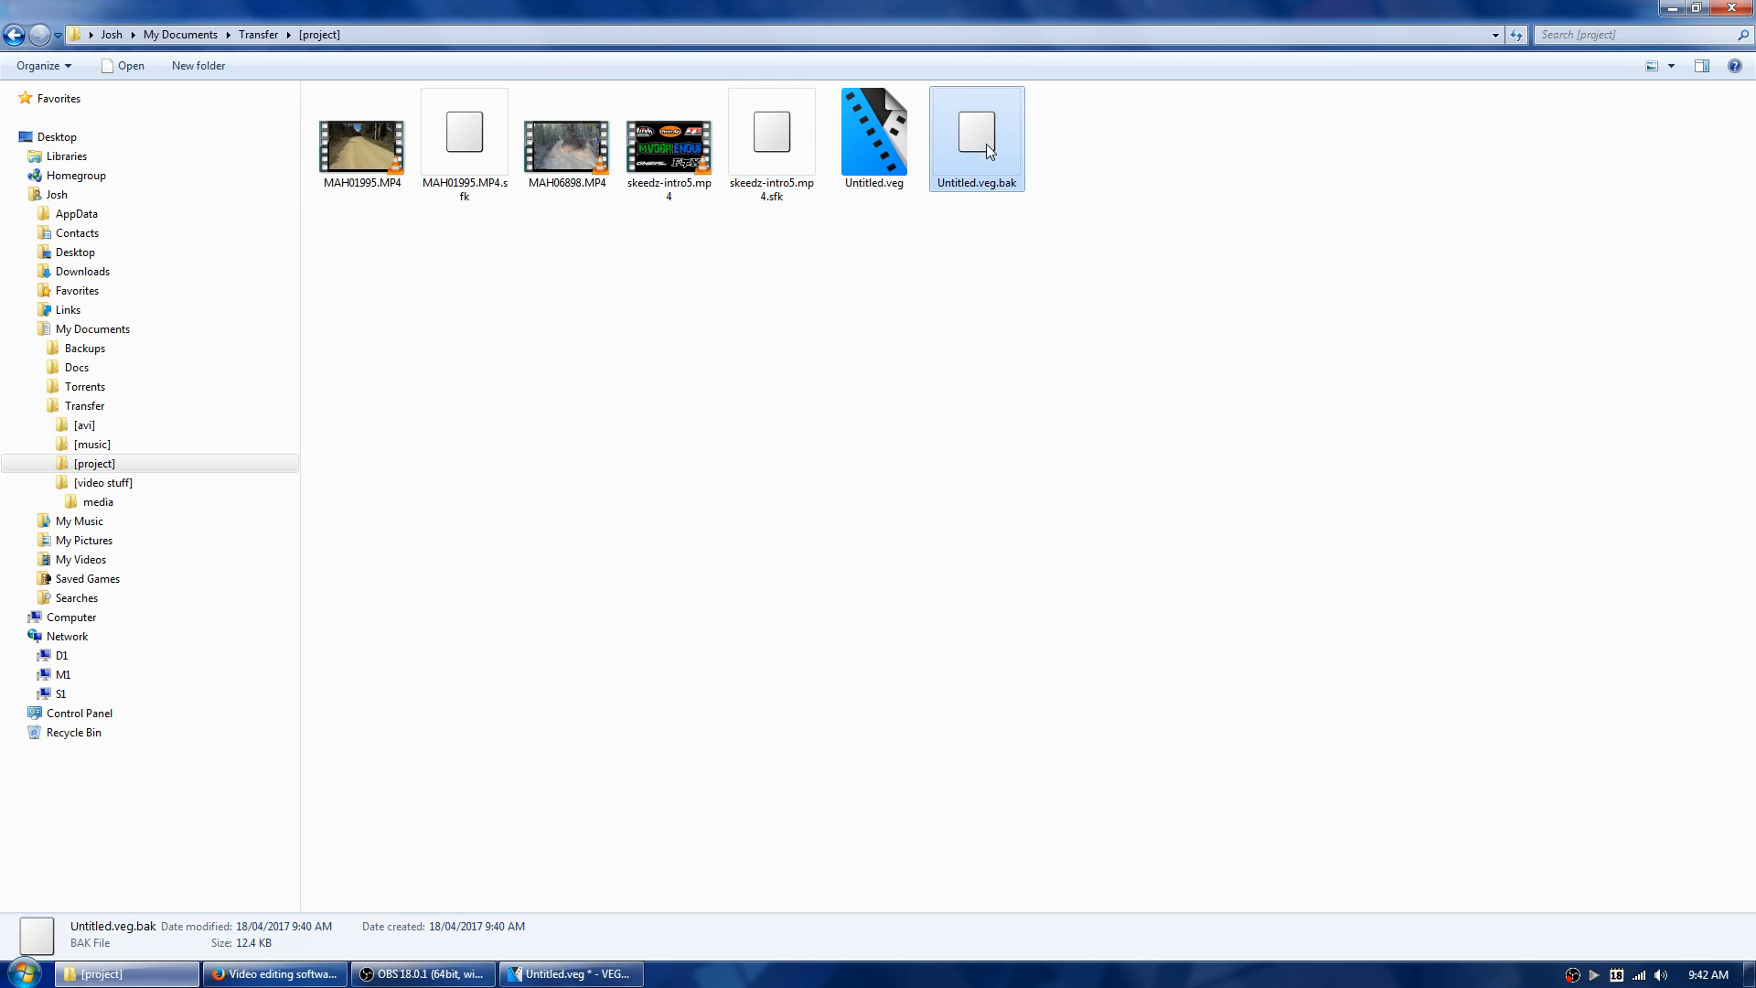
{"action": "left_click", "coordinate": [576, 151]}
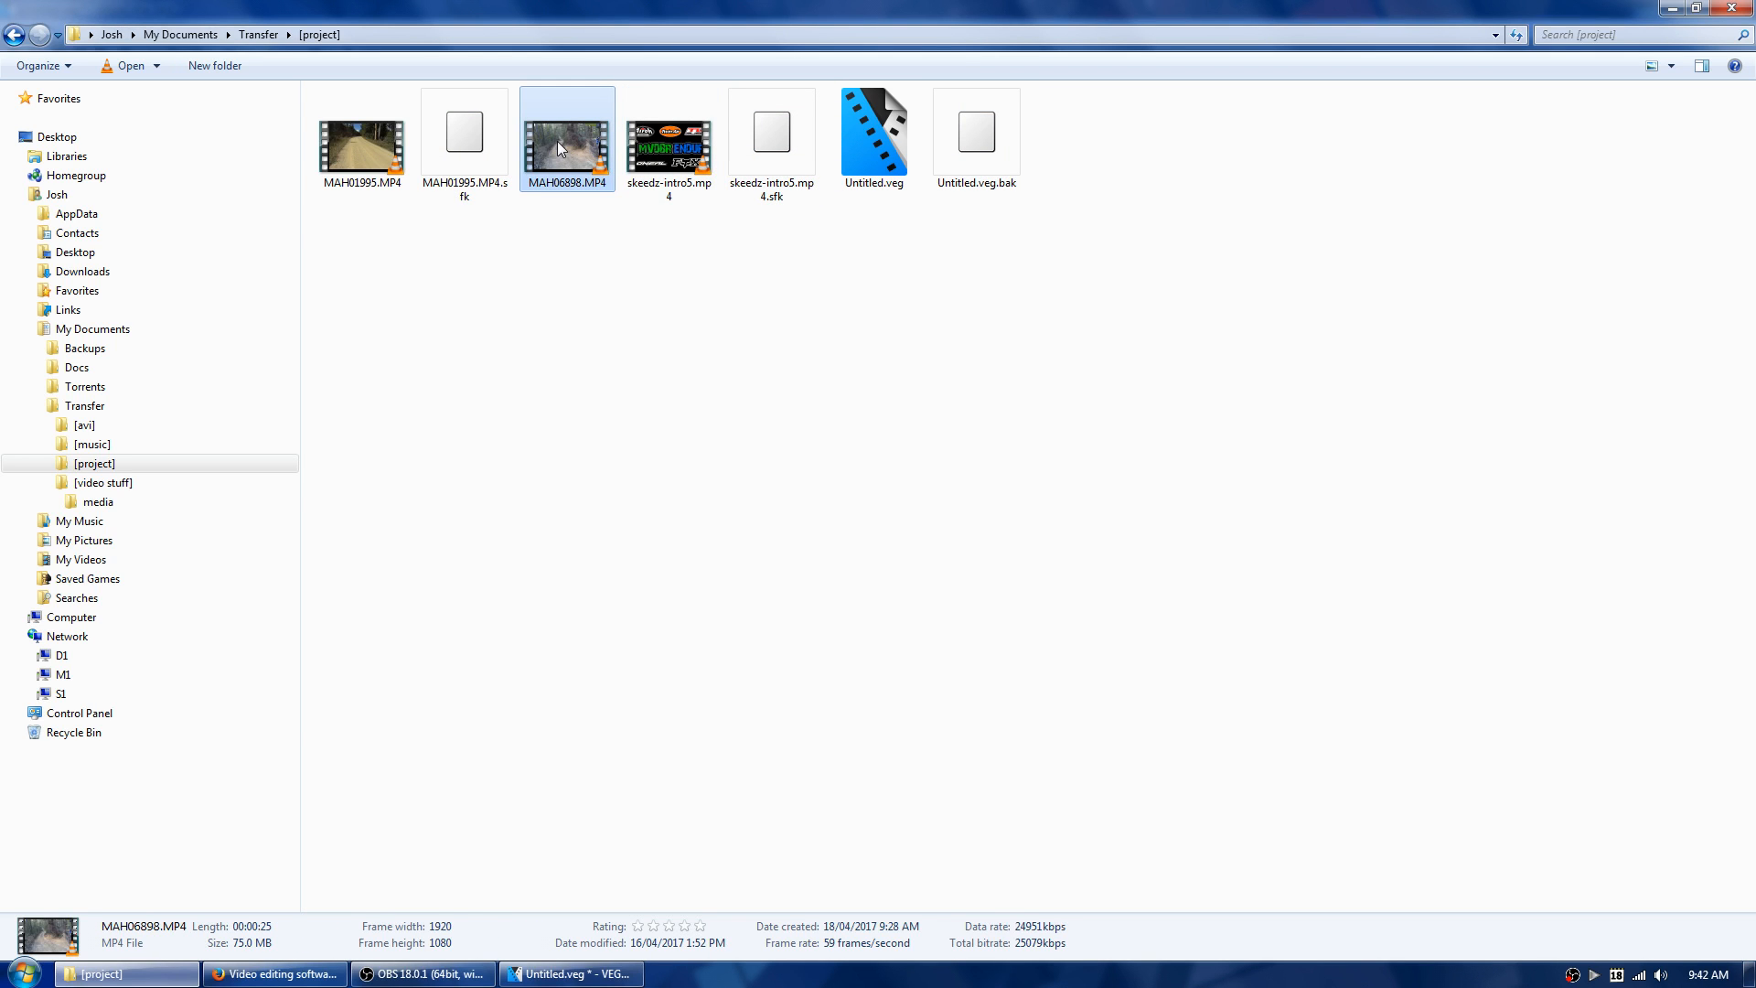
{"action": "left_click_drag", "start_coordinate": [583, 191], "coordinate": [519, 661]}
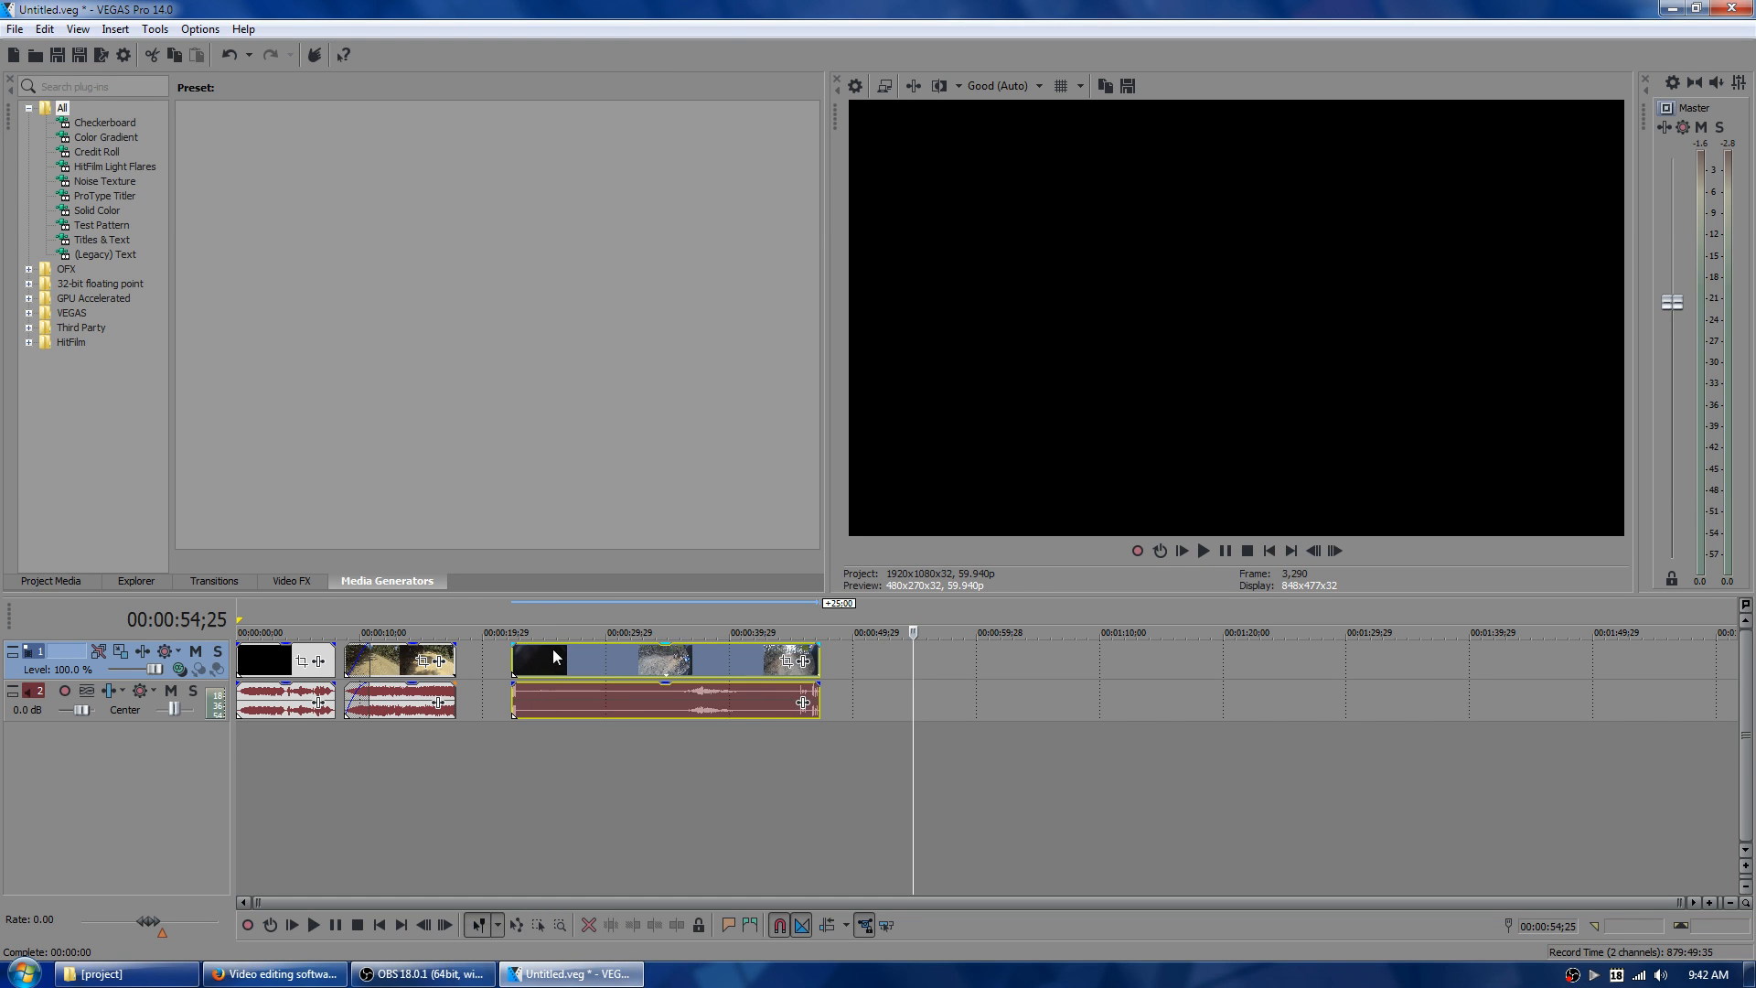
- Play the new clip up to 00:00:30;21, split it there and delete its front piece
{"action": "left_click", "coordinate": [513, 615]}
{"action": "left_click", "coordinate": [1209, 551]}
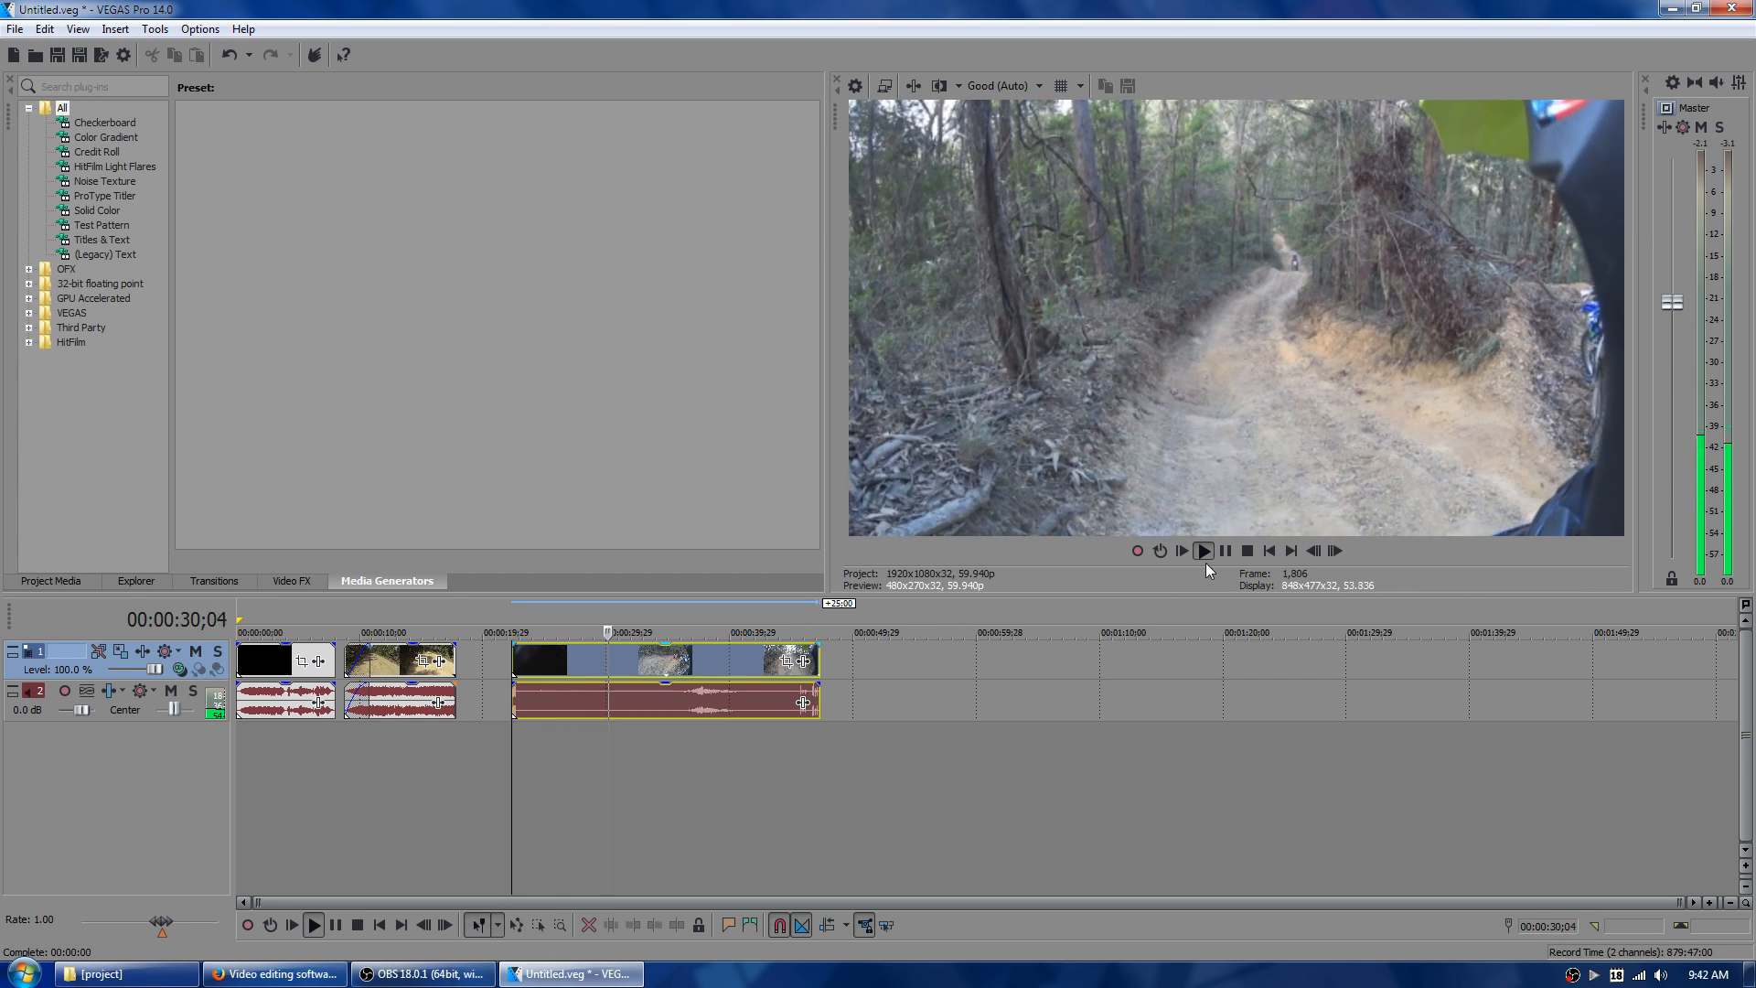
{"action": "left_click", "coordinate": [1226, 550]}
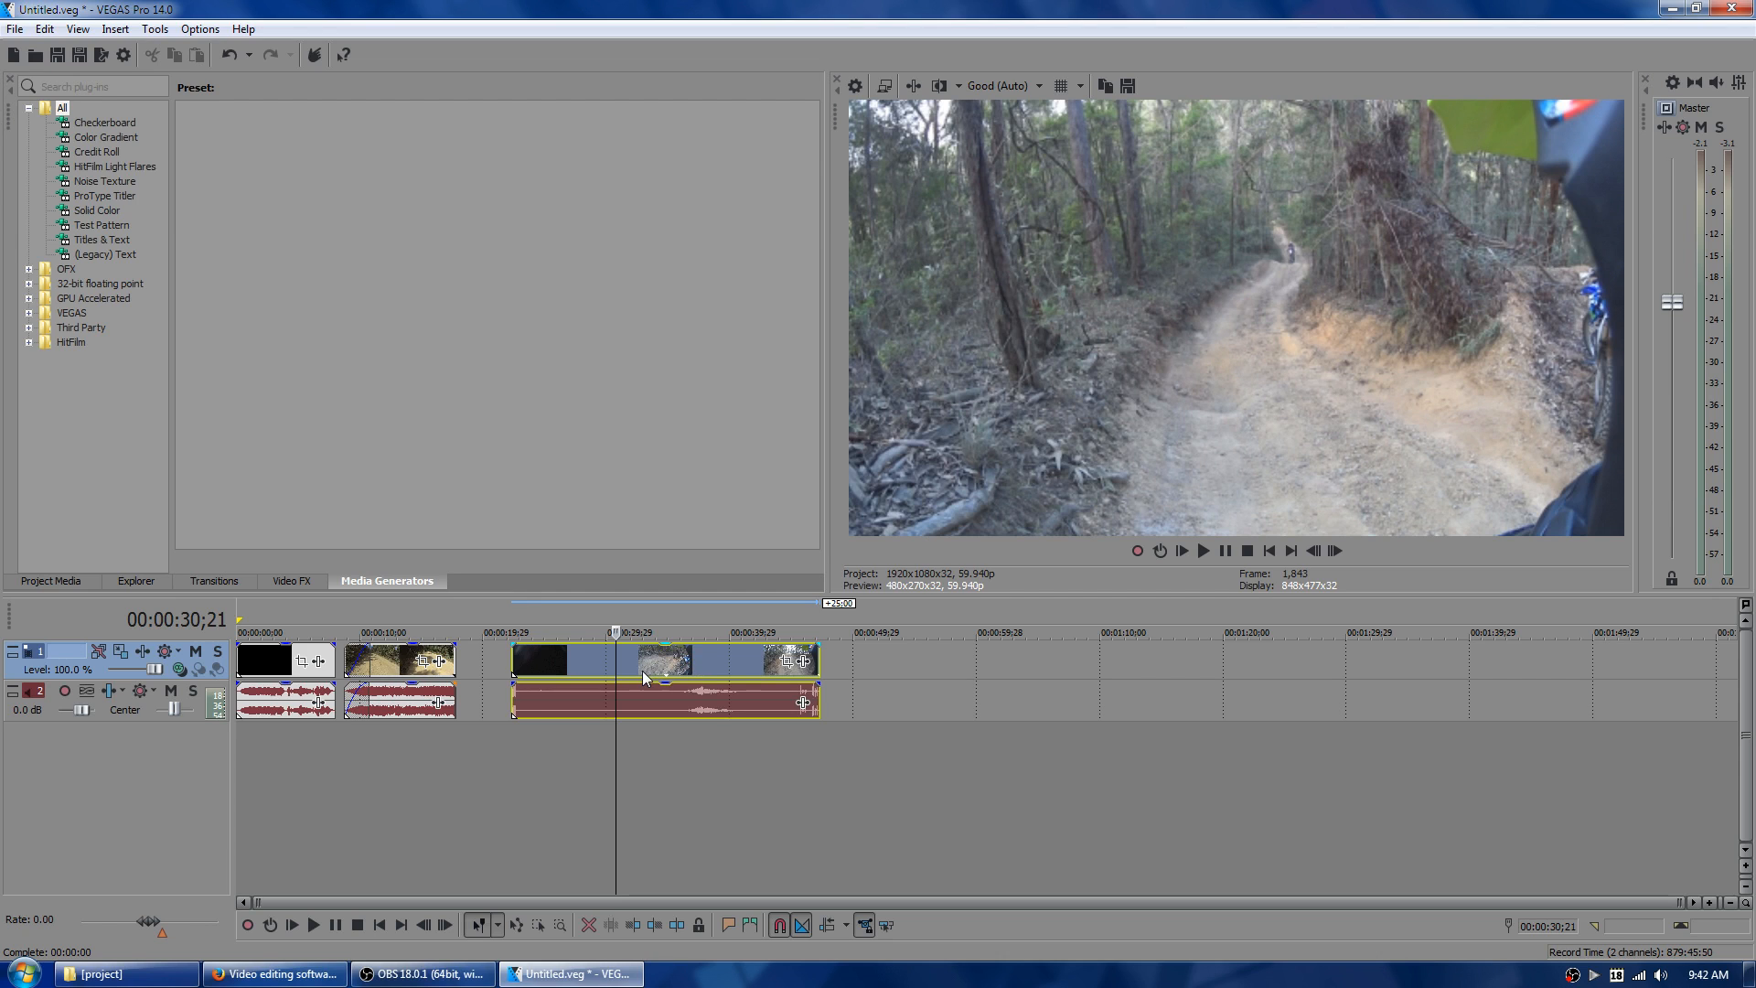
{"action": "key", "text": "s"}
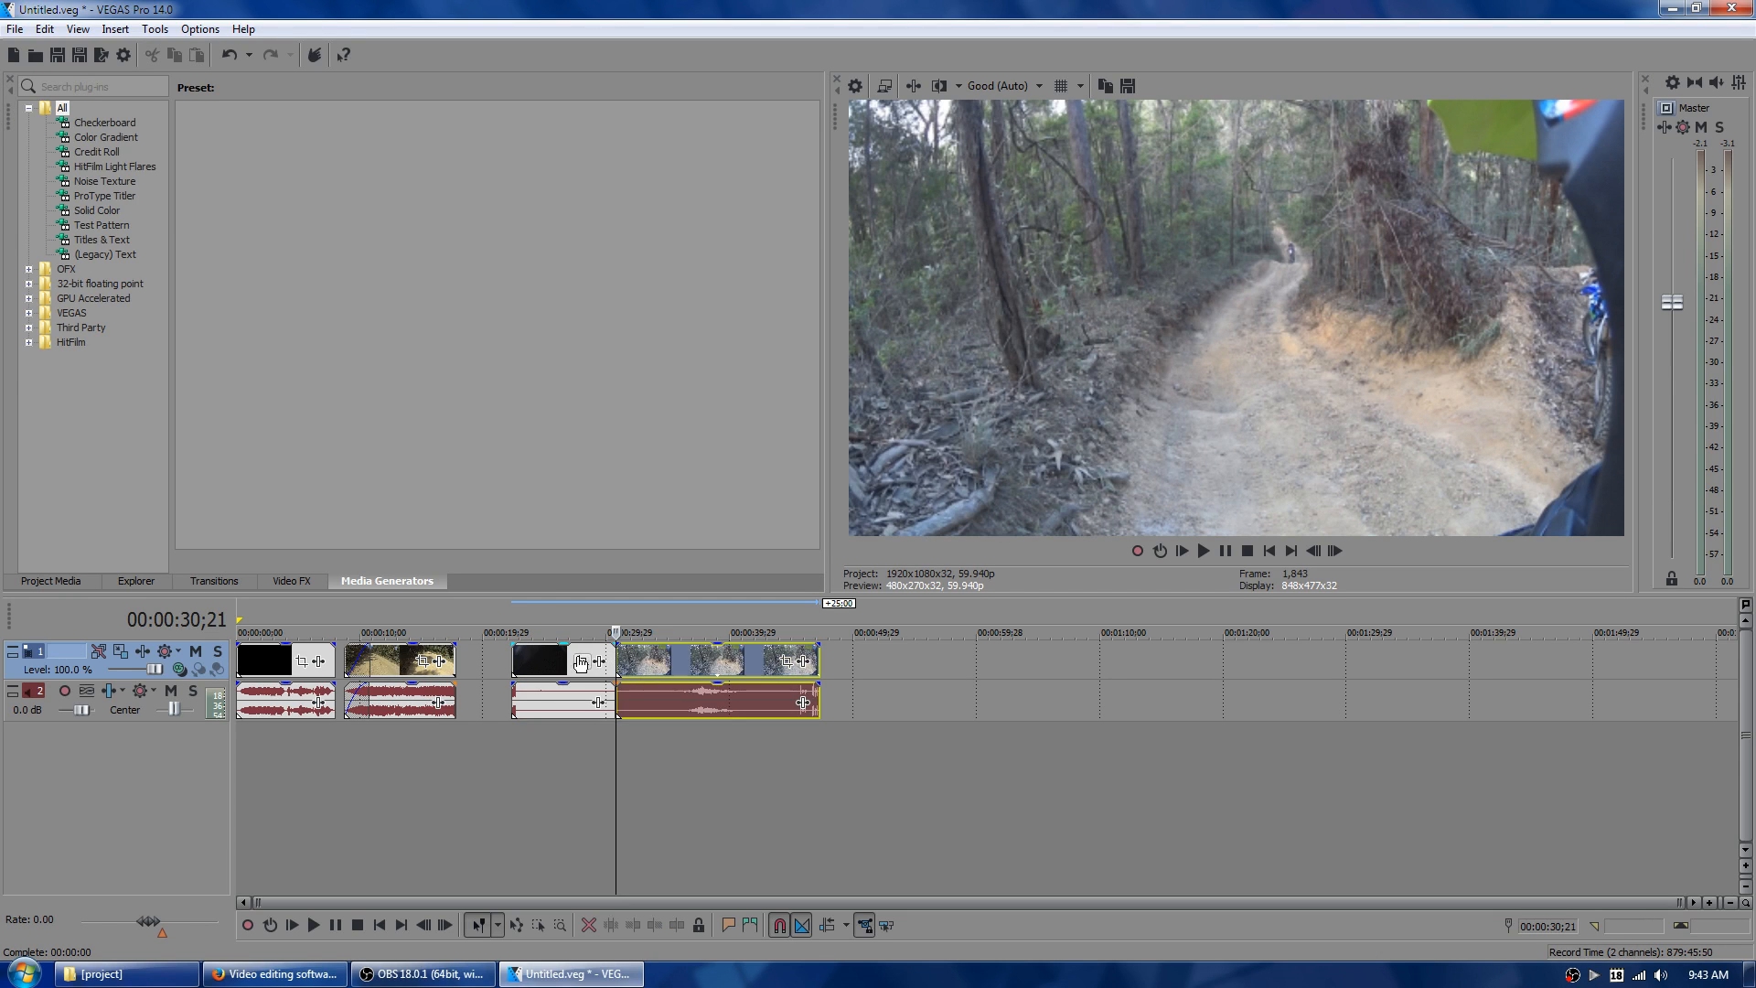
{"action": "left_click", "coordinate": [547, 660]}
{"action": "key", "text": "Delete"}
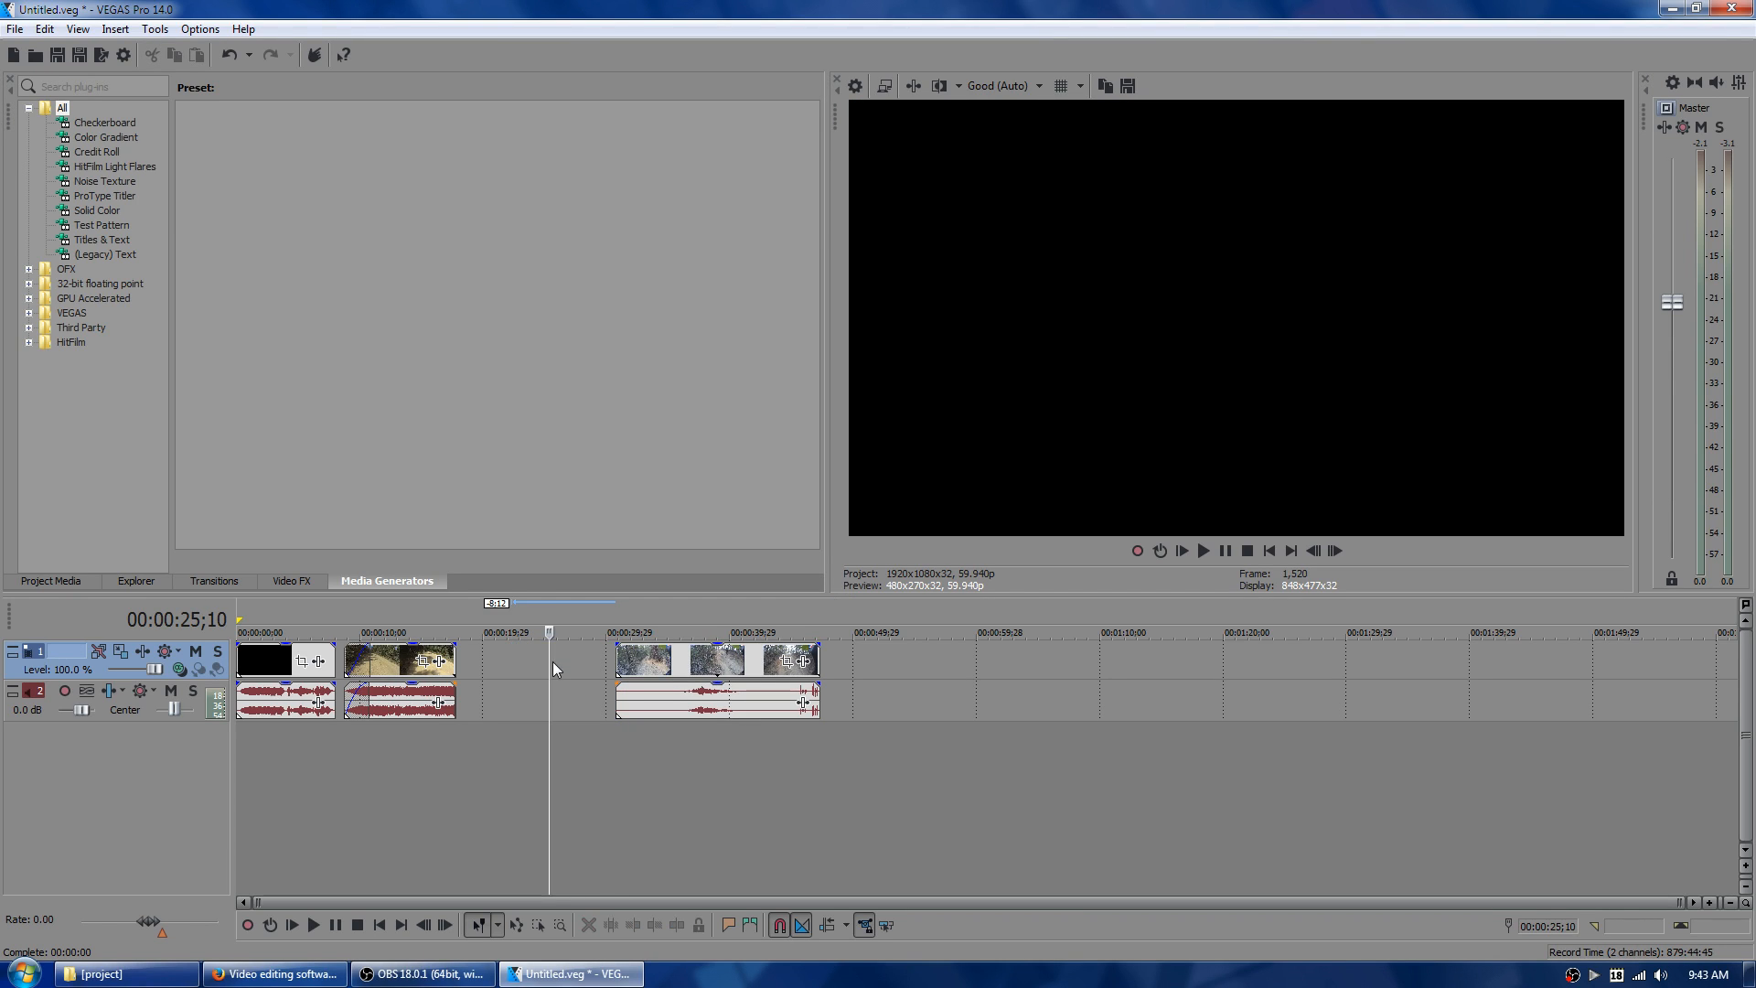
- Move the new clip back to overlap the first riding clip's end in a one-second crossfade and play the transition
{"action": "left_click_drag", "start_coordinate": [671, 664], "coordinate": [501, 675]}
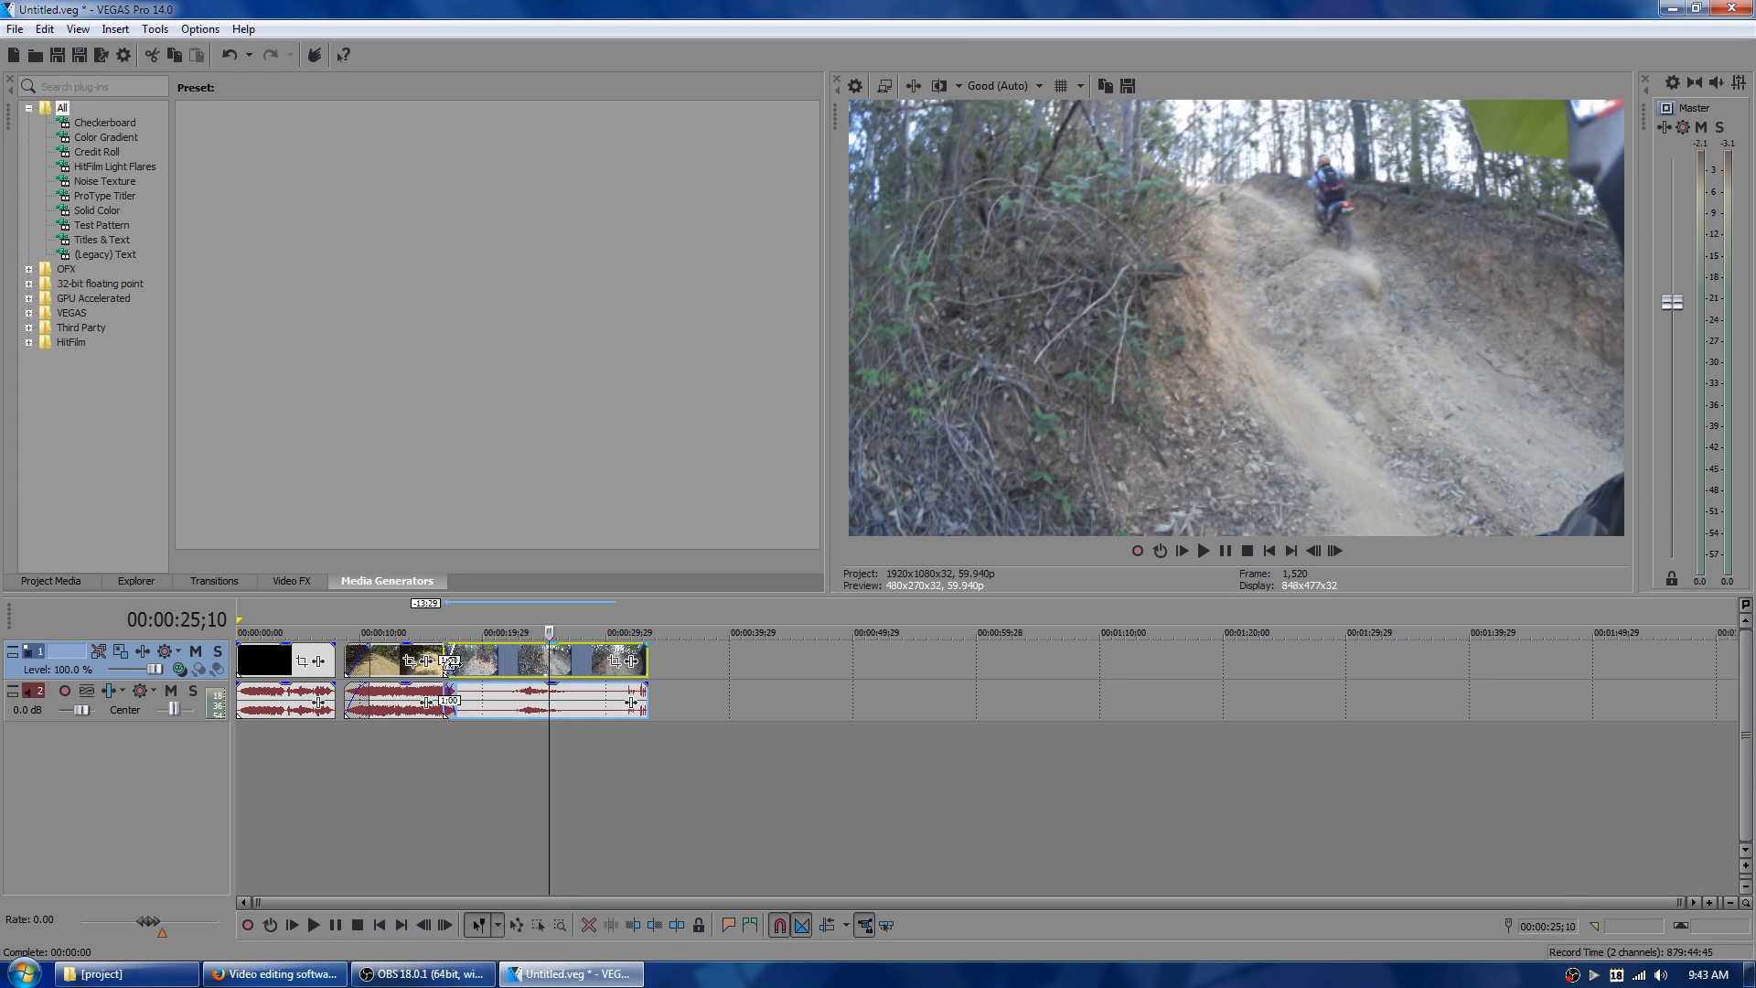
{"action": "mouse_move", "coordinate": [486, 671]}
{"action": "left_mouse_down"}
{"action": "mouse_move", "coordinate": [451, 670]}
{"action": "mouse_move", "coordinate": [481, 669]}
{"action": "left_mouse_up"}
{"action": "left_click", "coordinate": [424, 616]}
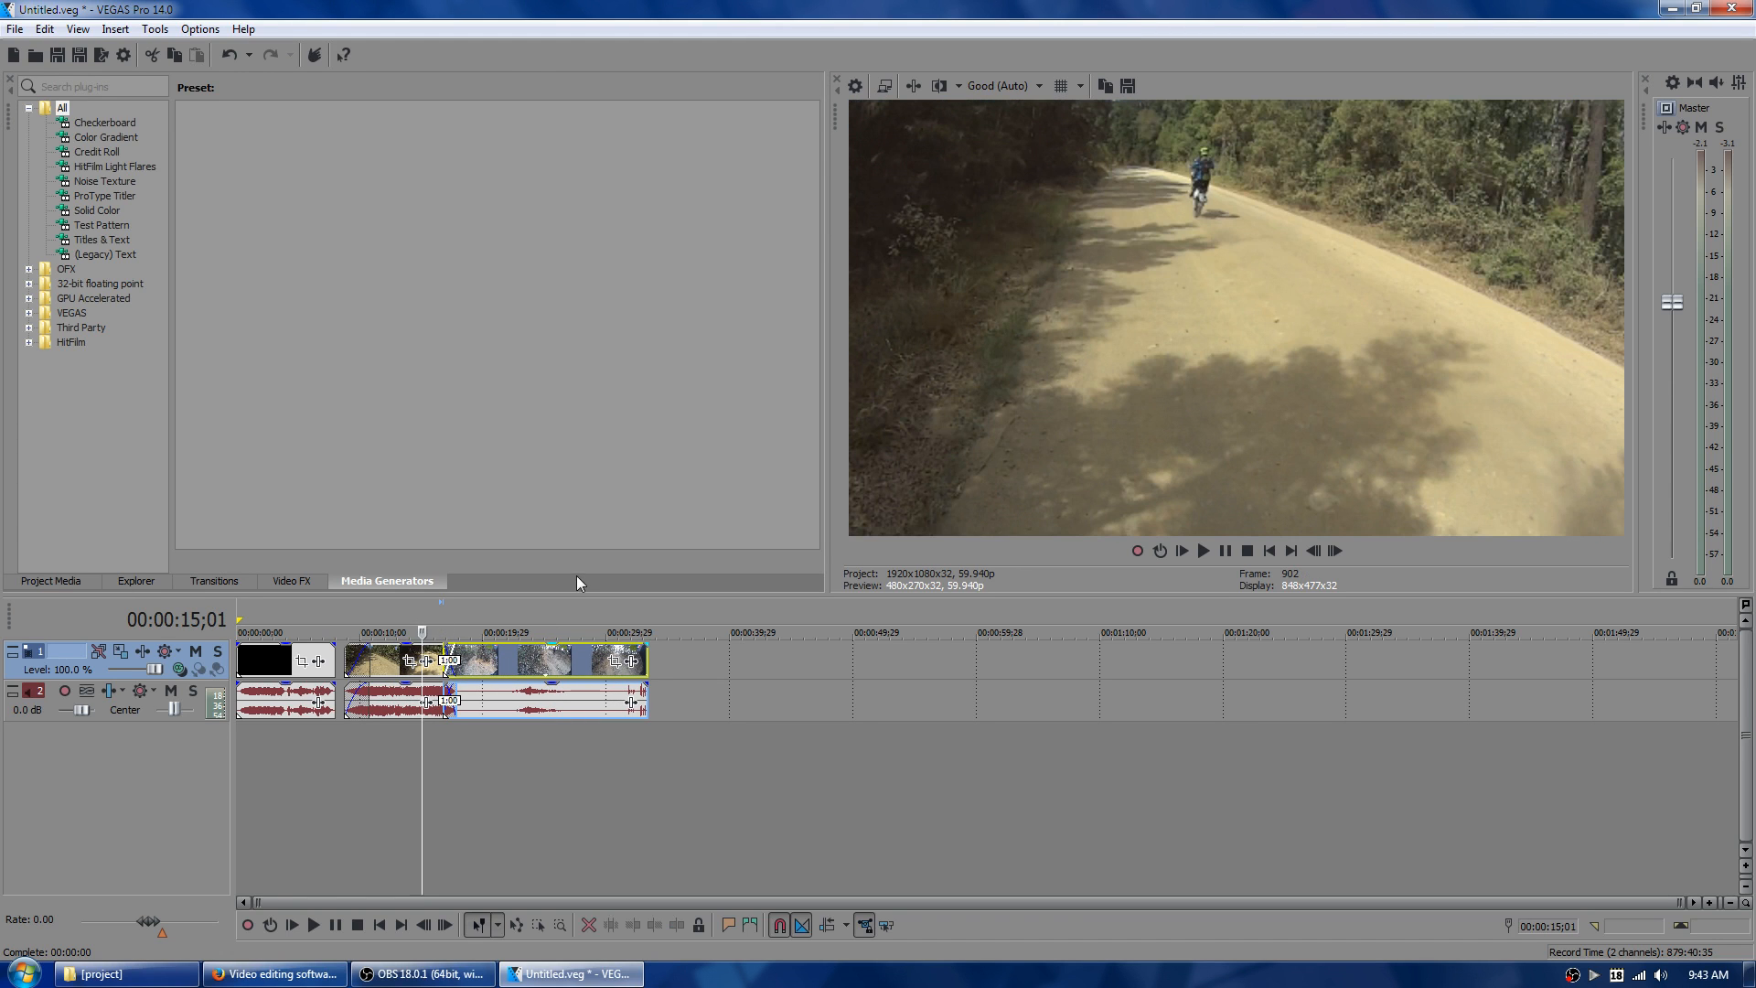
{"action": "left_click", "coordinate": [1200, 552]}
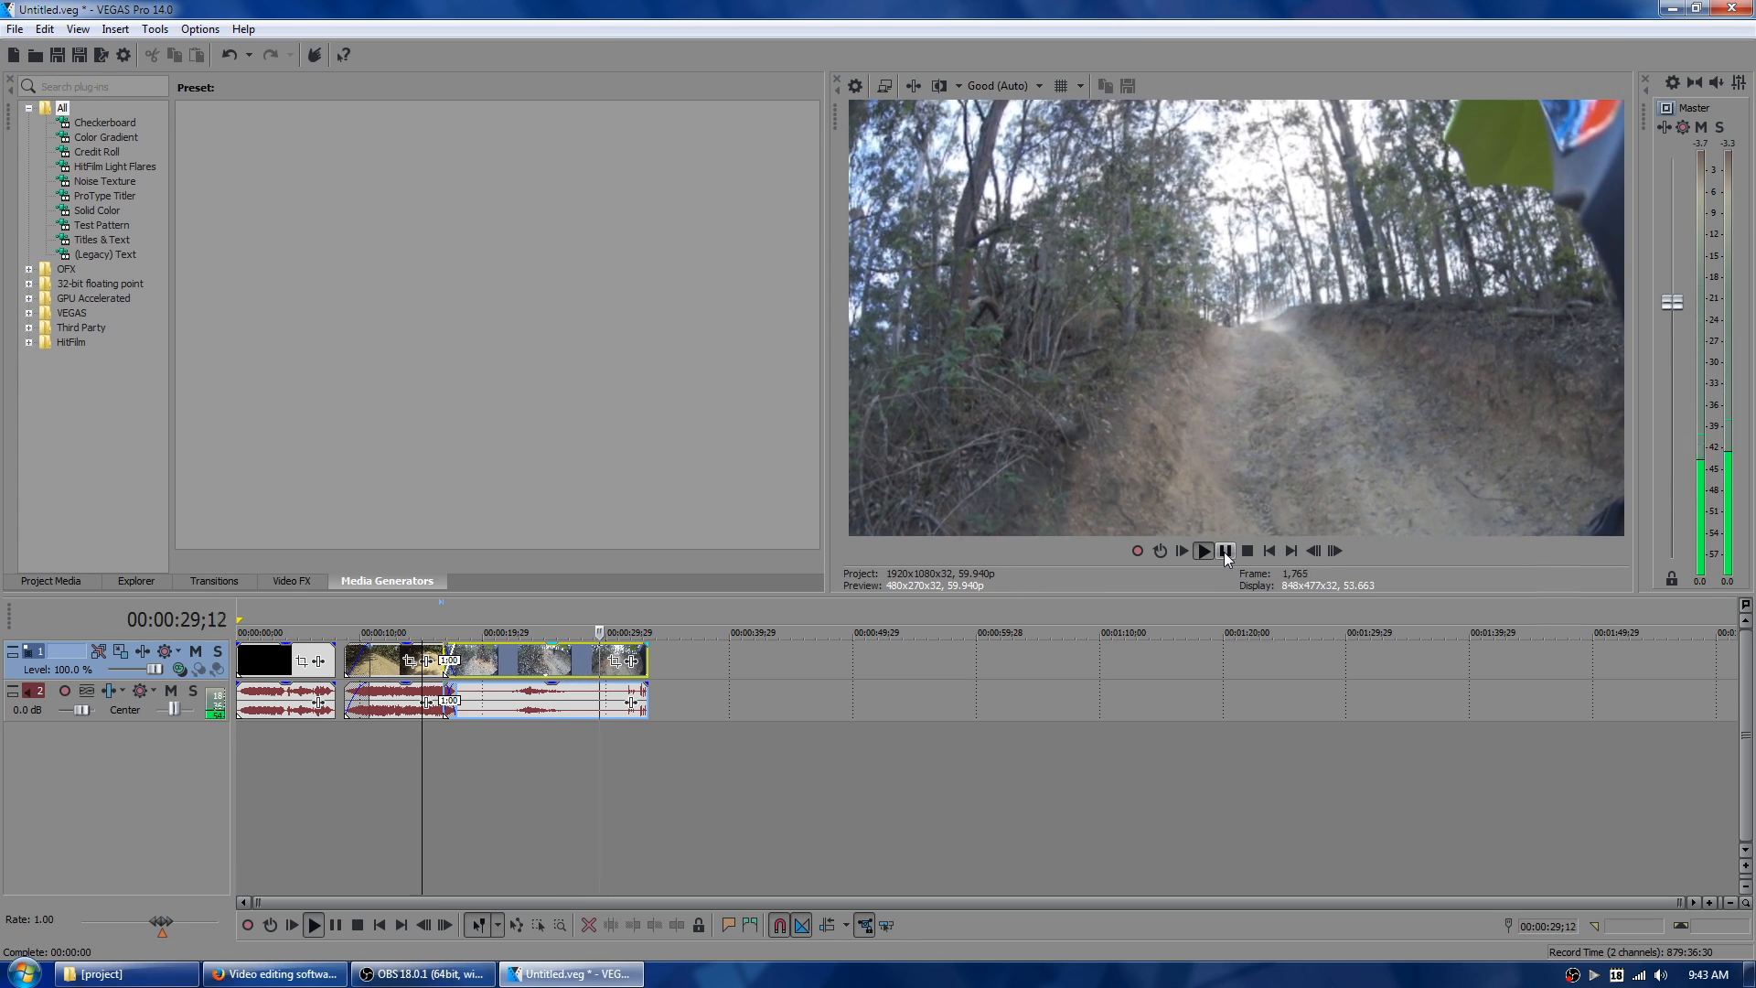
- Stop playback at 00:00:29;24, split the last clip there and delete its rear piece
{"action": "left_click", "coordinate": [1226, 551]}
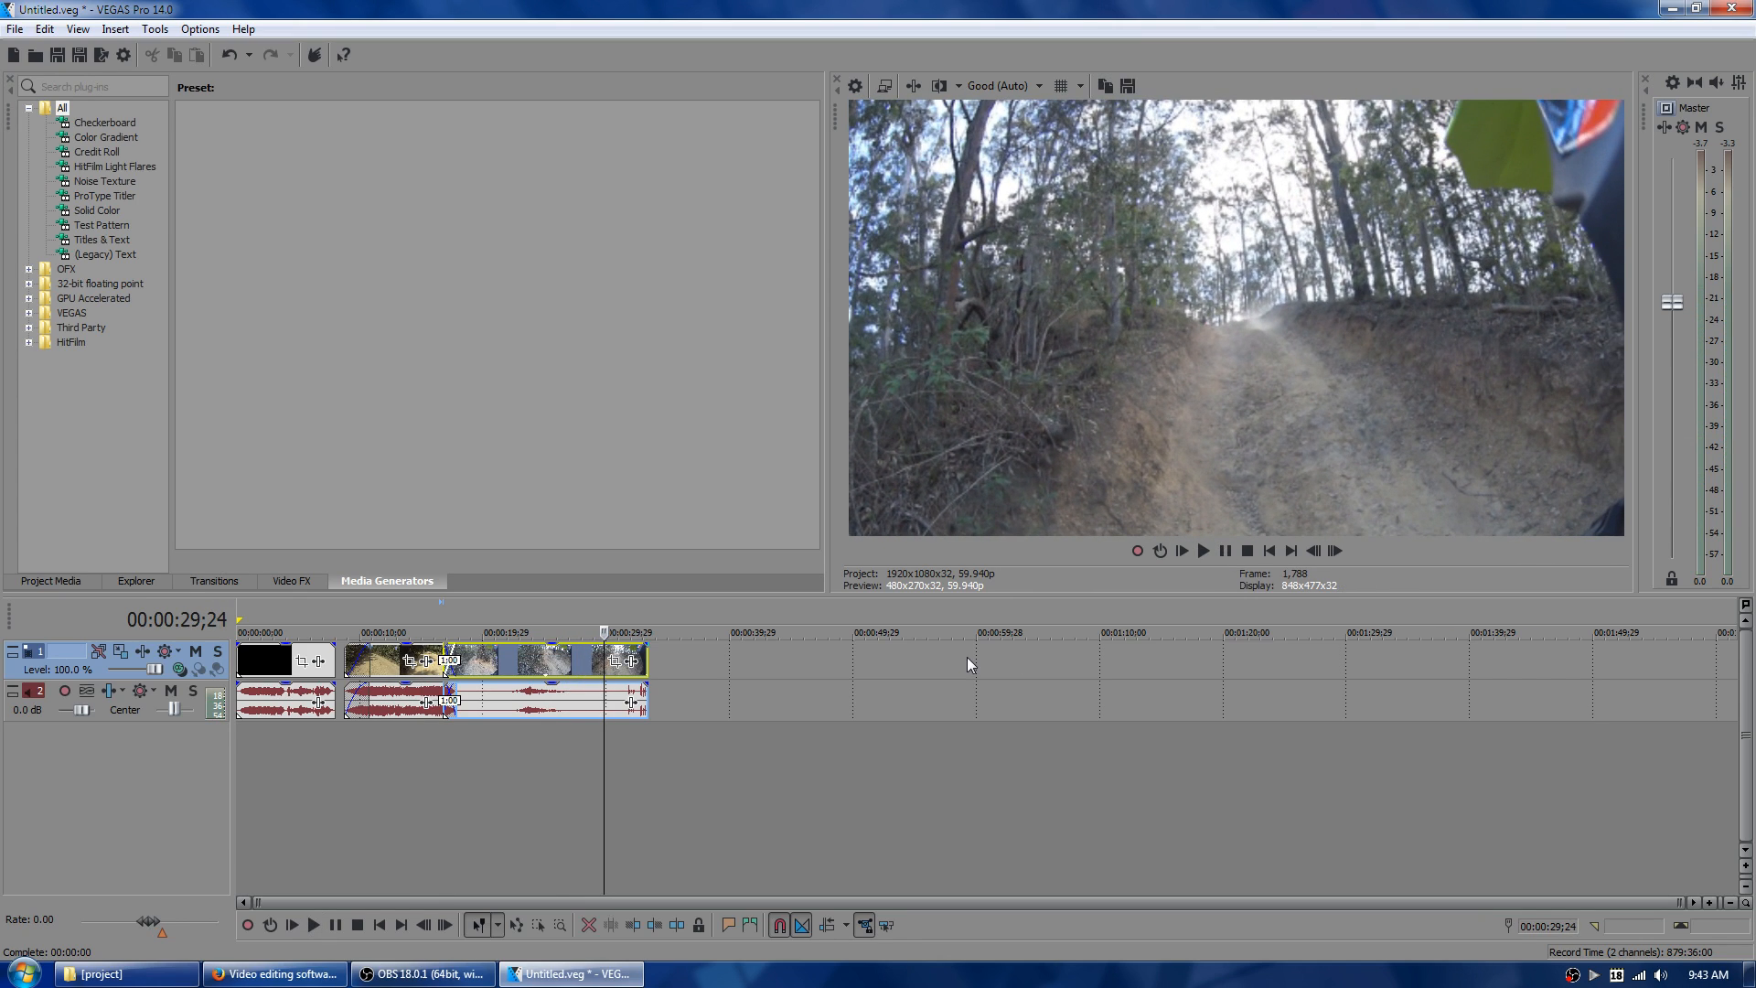
{"action": "key", "text": "s"}
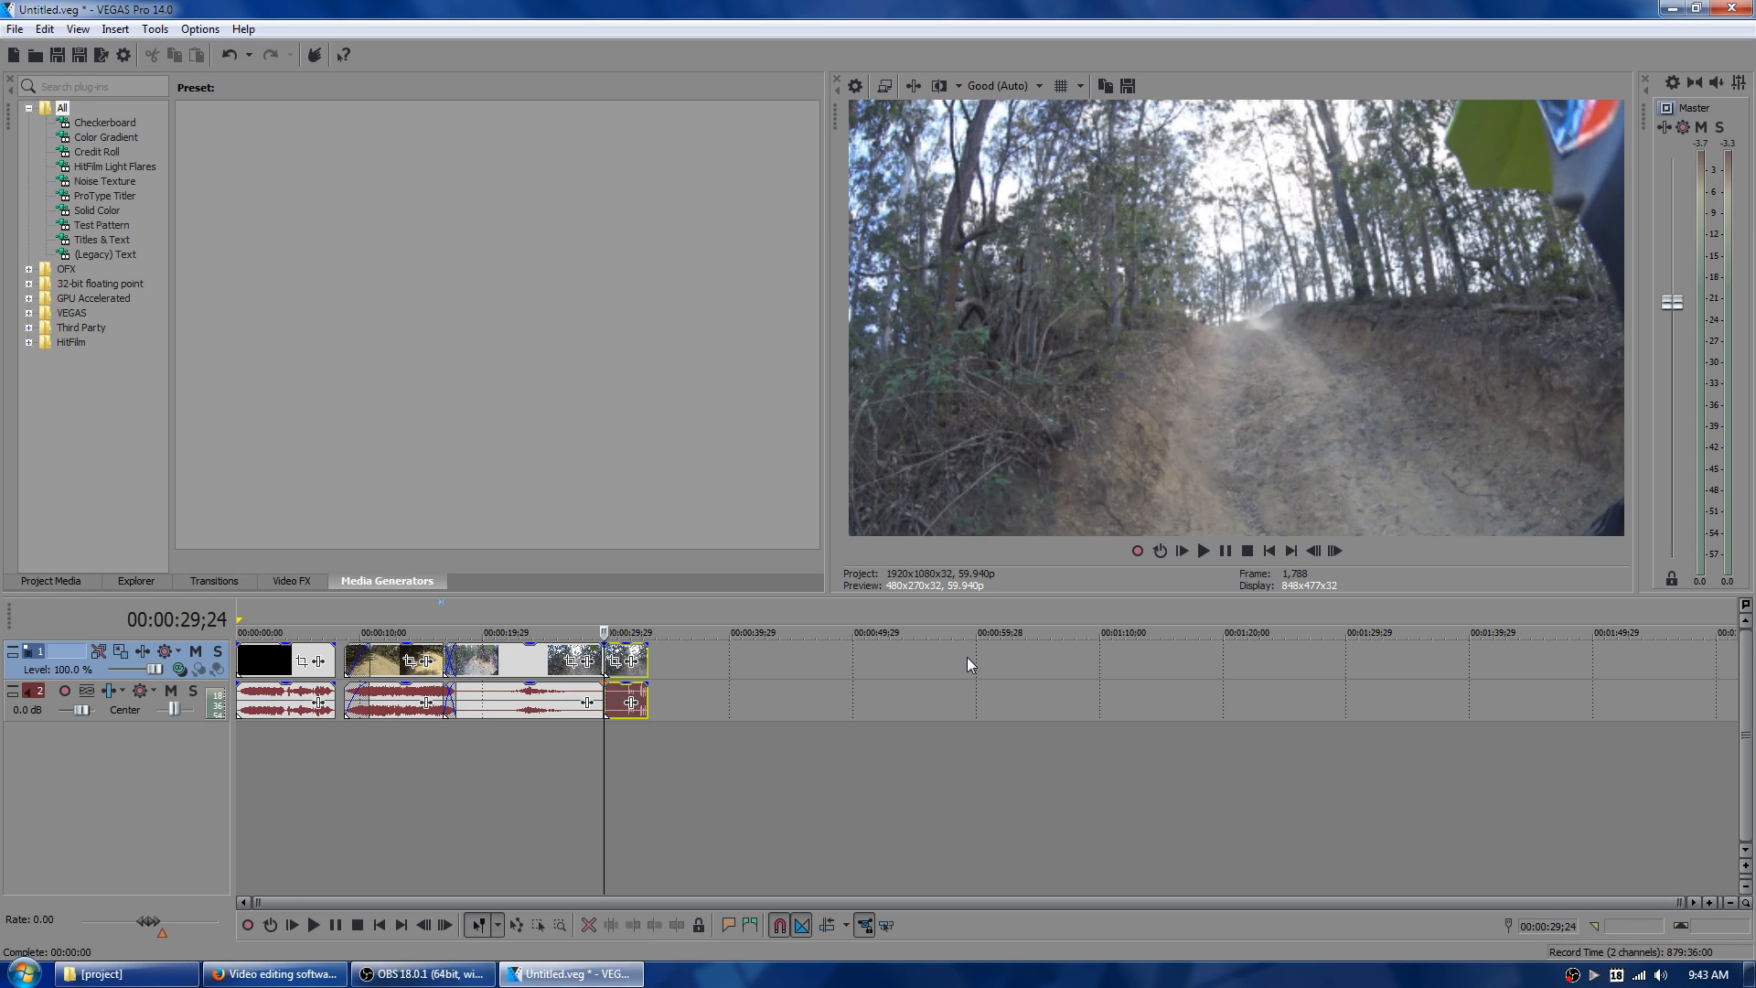
{"action": "key", "text": "Delete"}
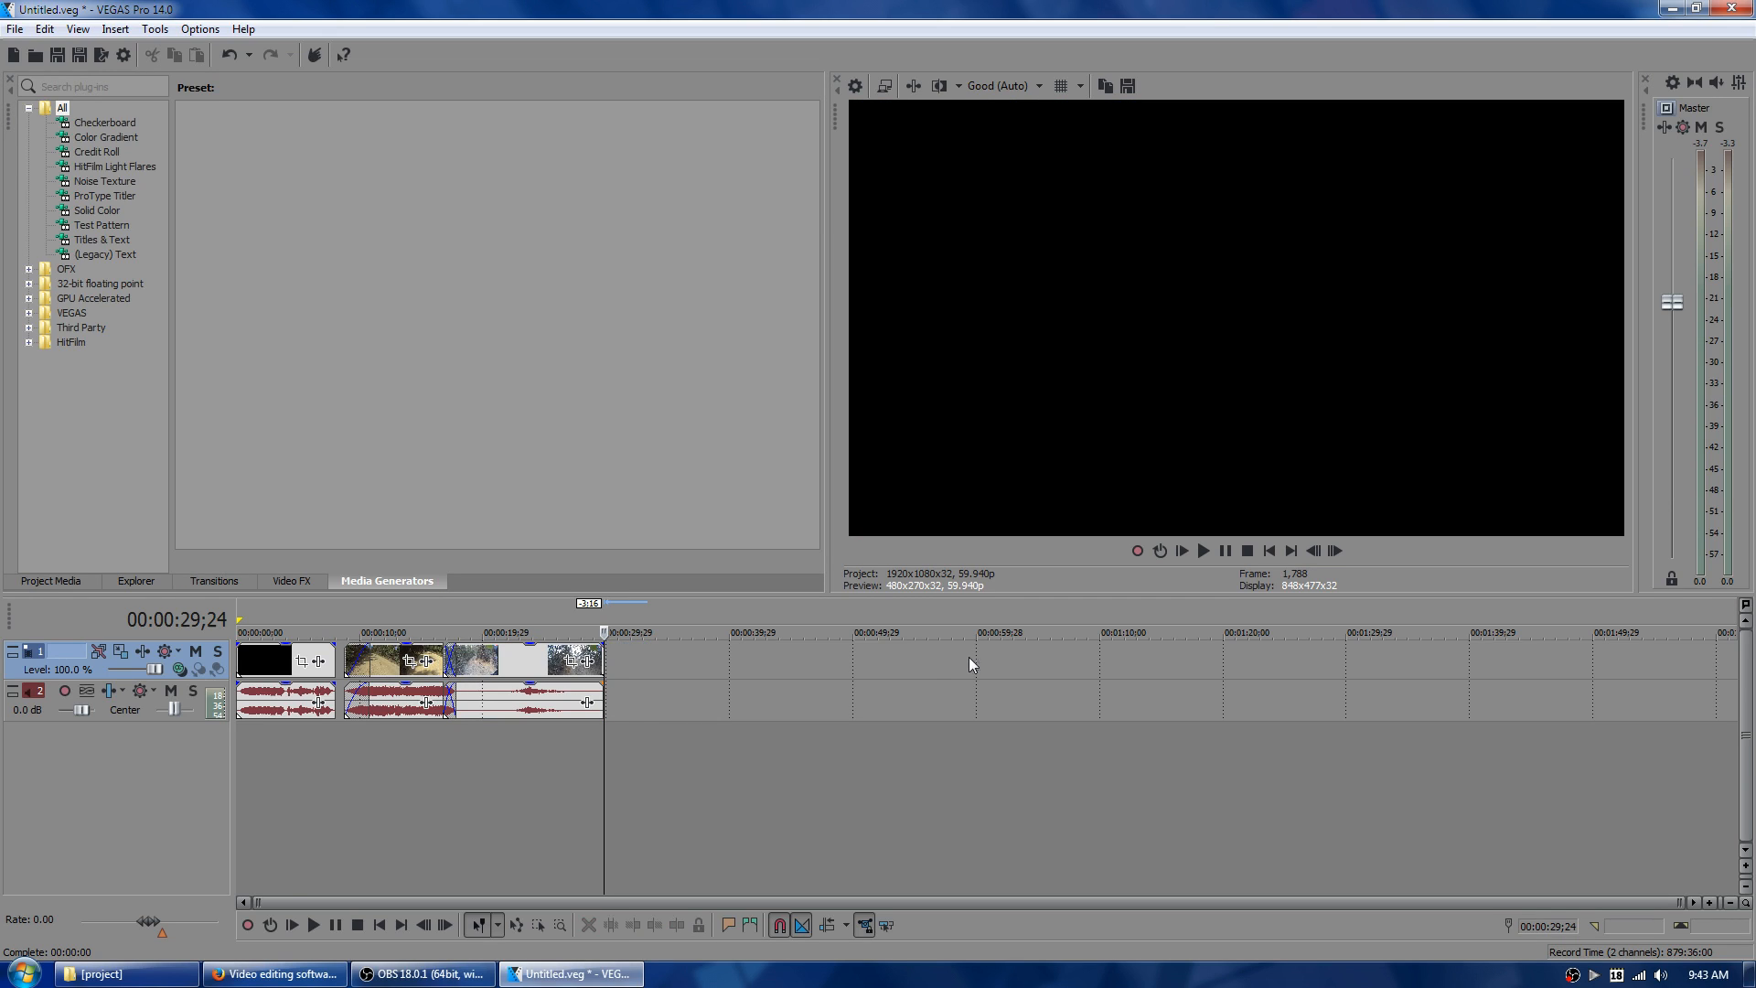
- Play the edit from the start of the timeline up to 00:00:25;08 and save the project
{"action": "left_click", "coordinate": [527, 665]}
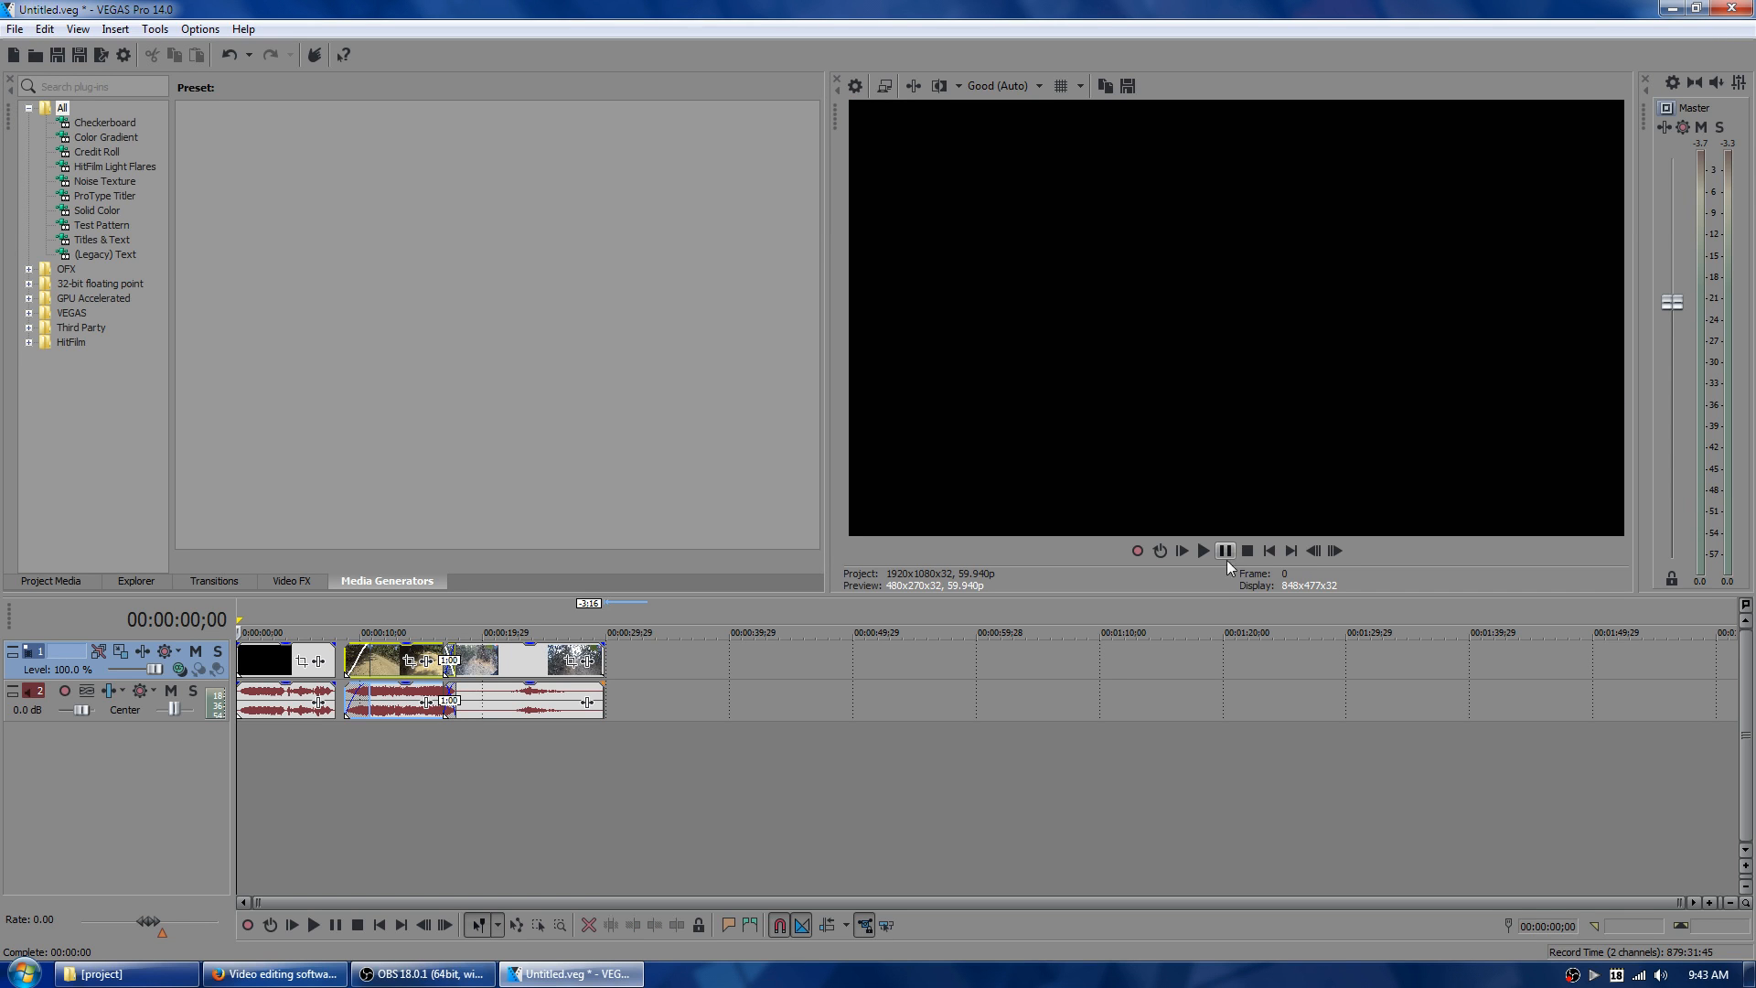
{"action": "left_click", "coordinate": [1204, 553]}
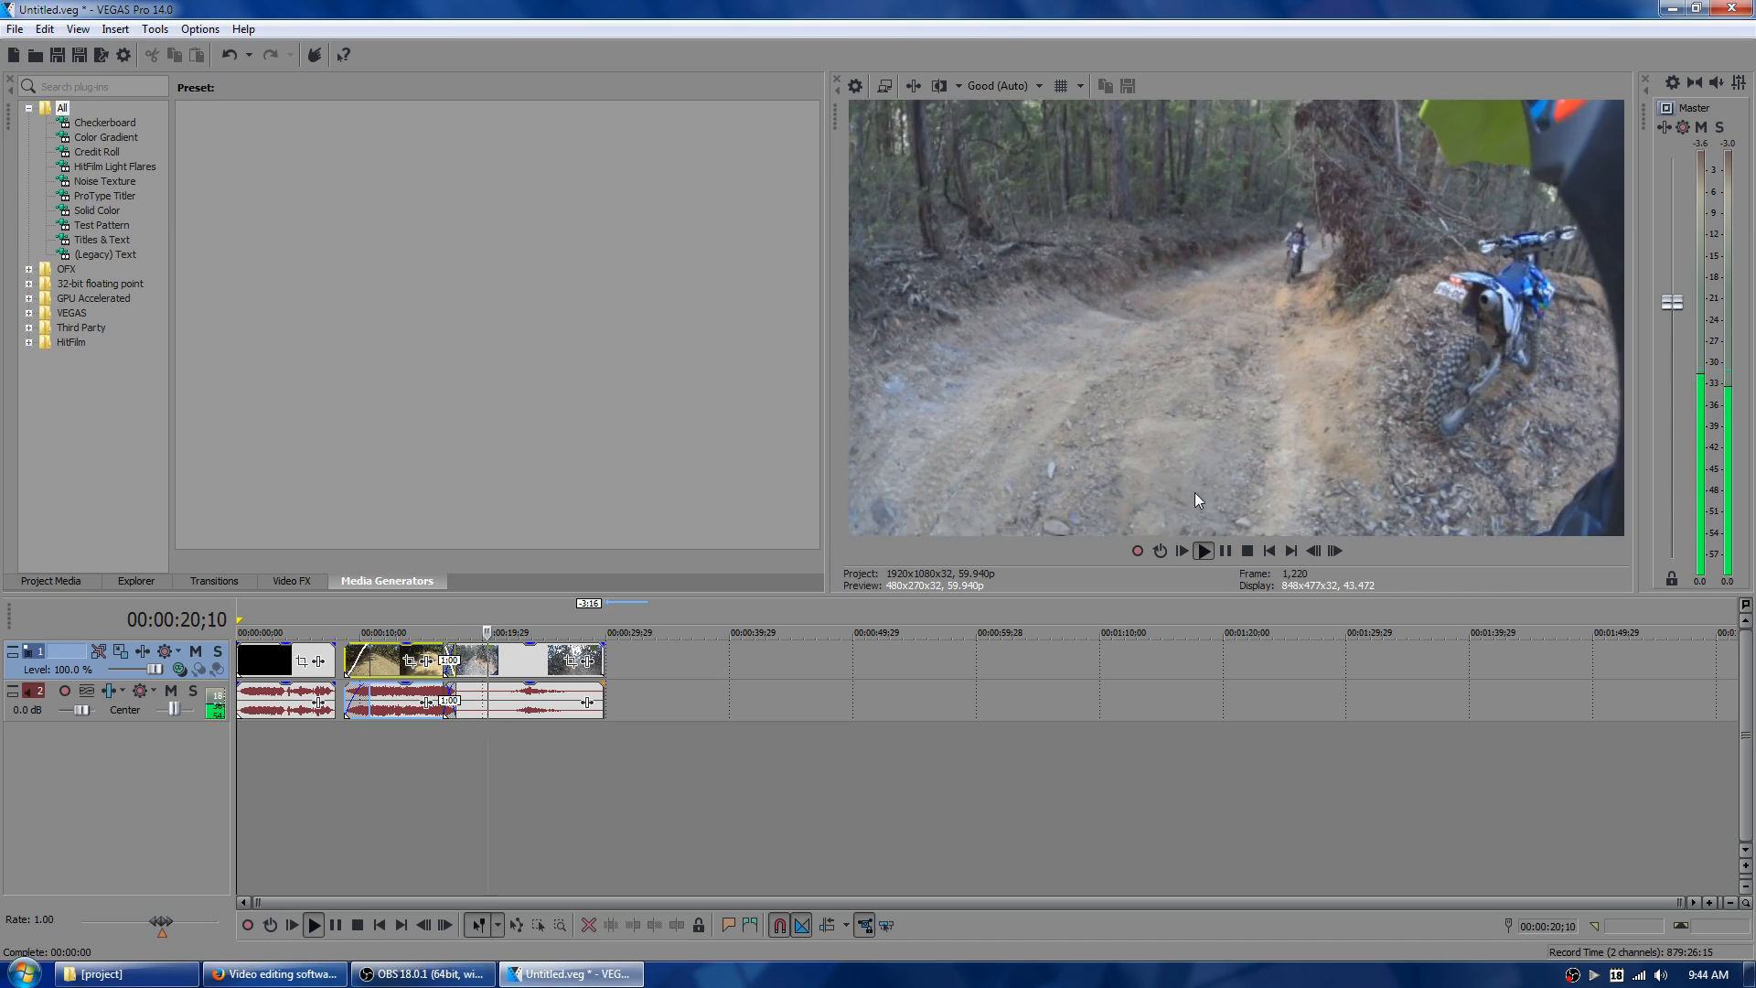
{"action": "left_click", "coordinate": [1225, 550]}
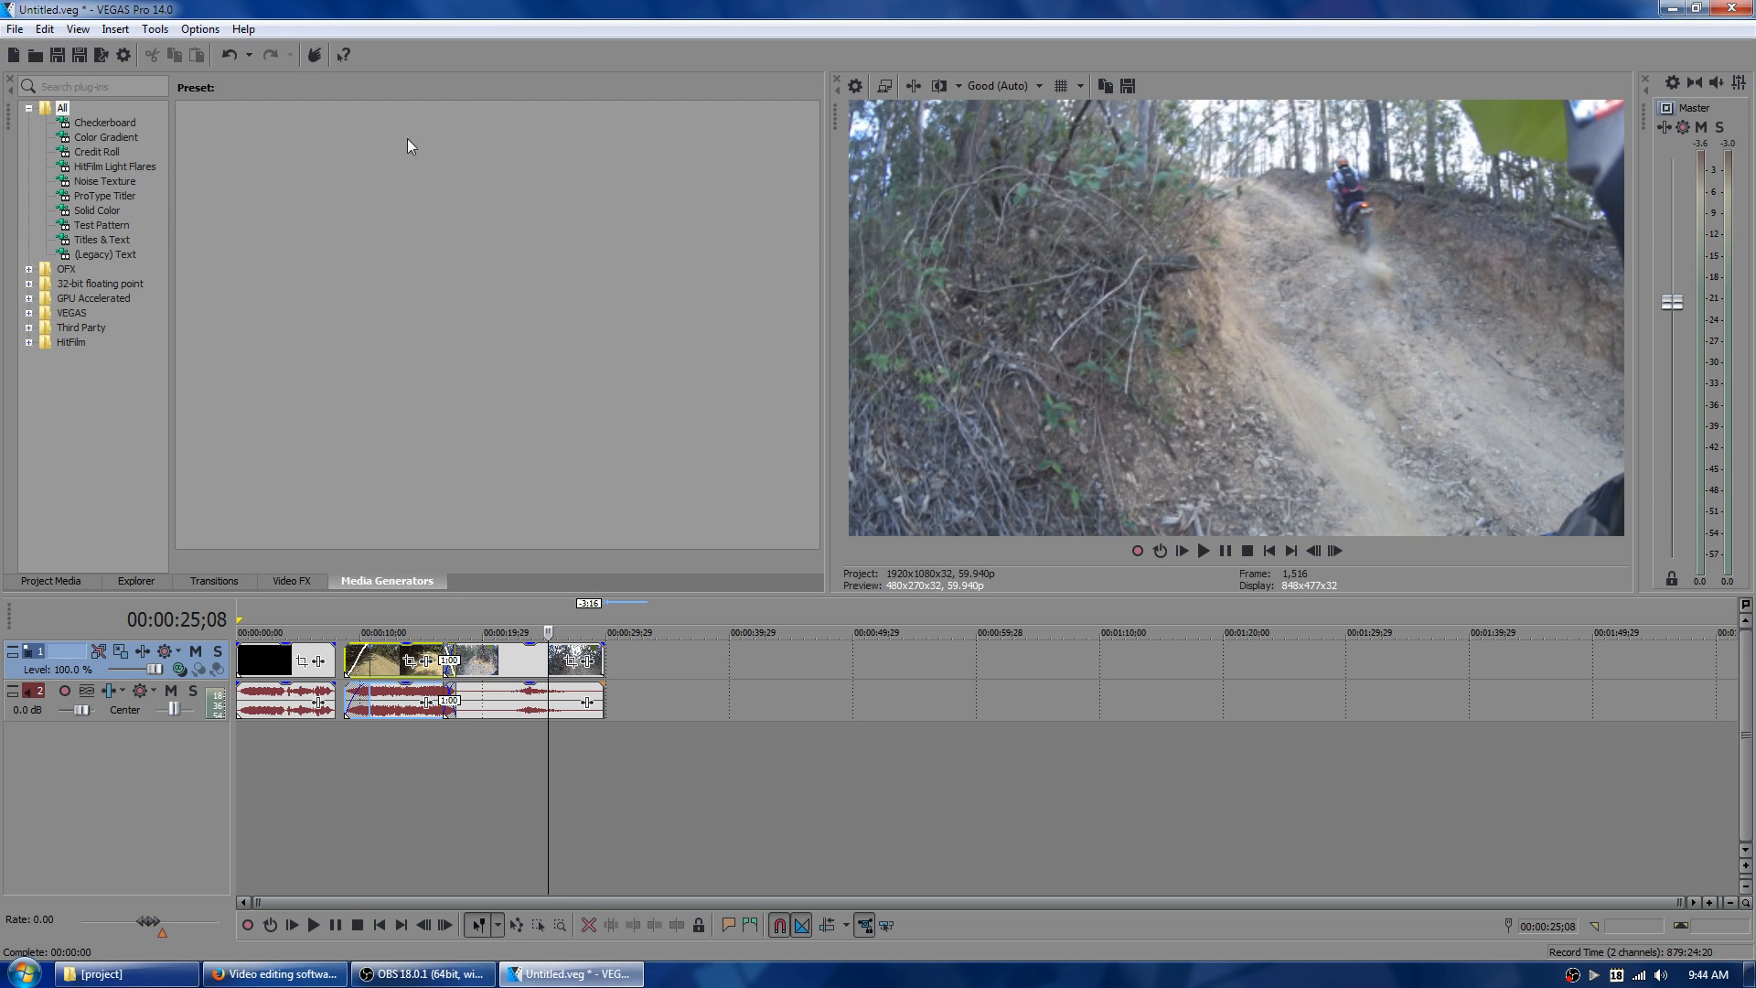
{"action": "left_click", "coordinate": [71, 56]}
- Insert a new video track above the clips and add text media to it at 00:00:12;22
{"action": "left_click", "coordinate": [124, 32]}
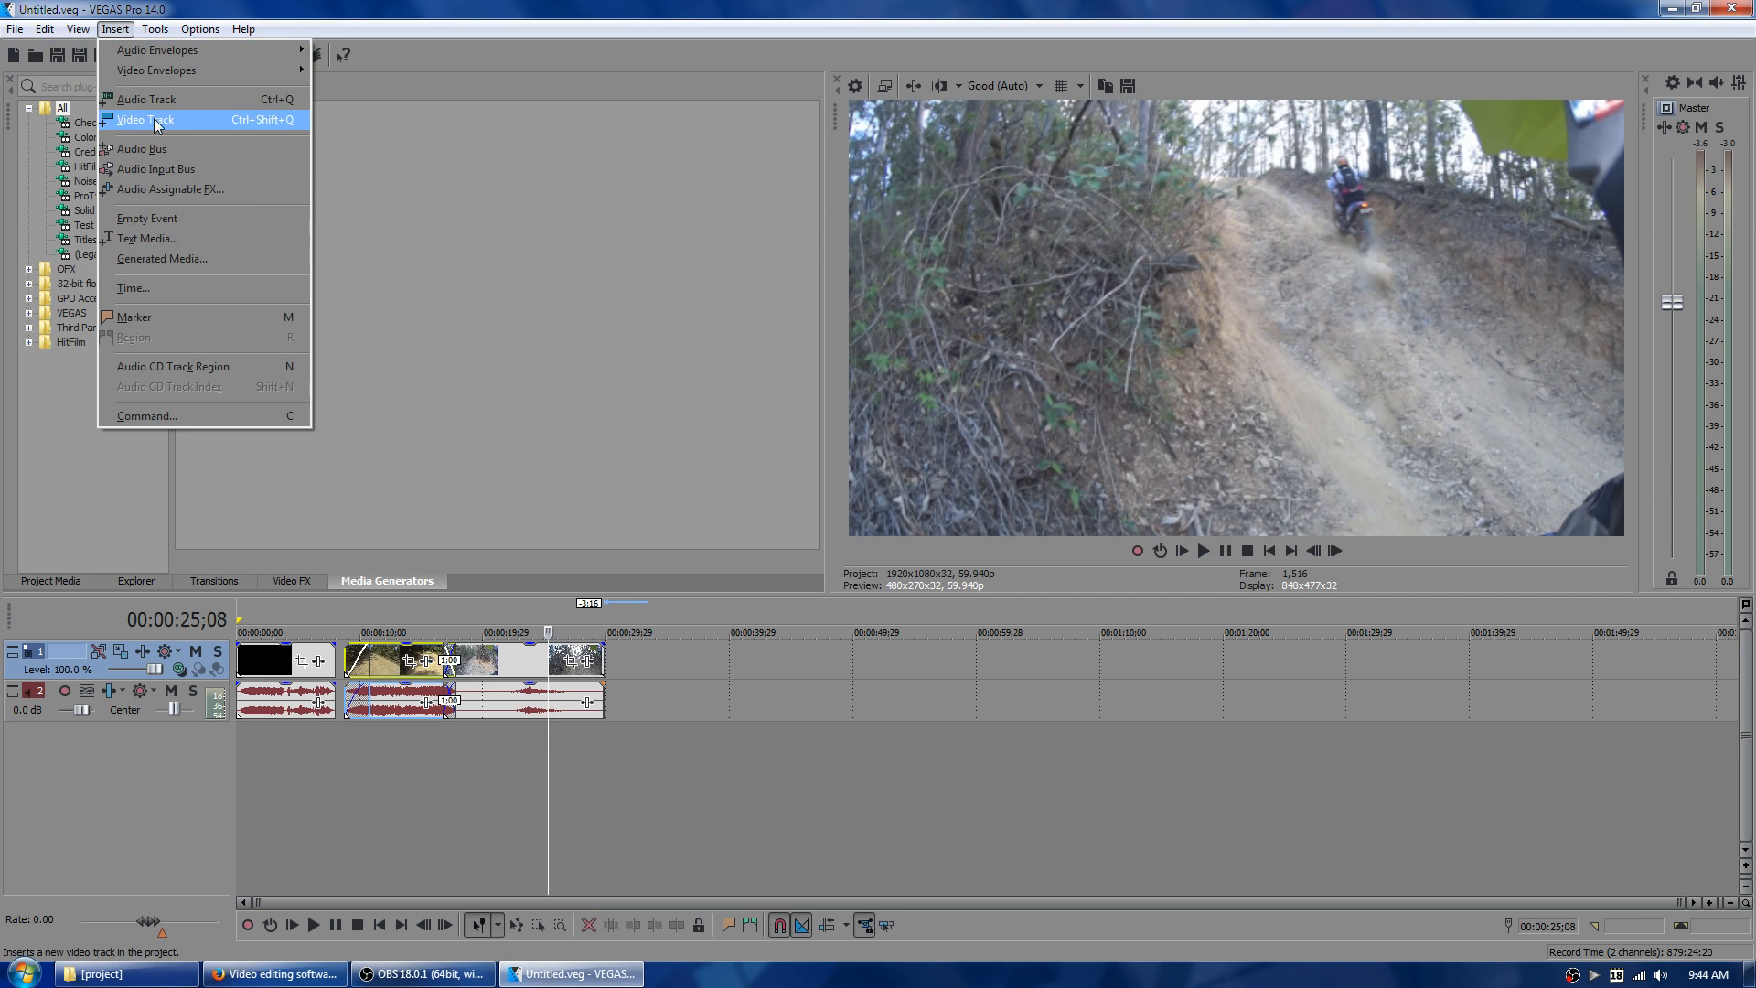
{"action": "left_click", "coordinate": [181, 121]}
{"action": "left_click", "coordinate": [394, 634]}
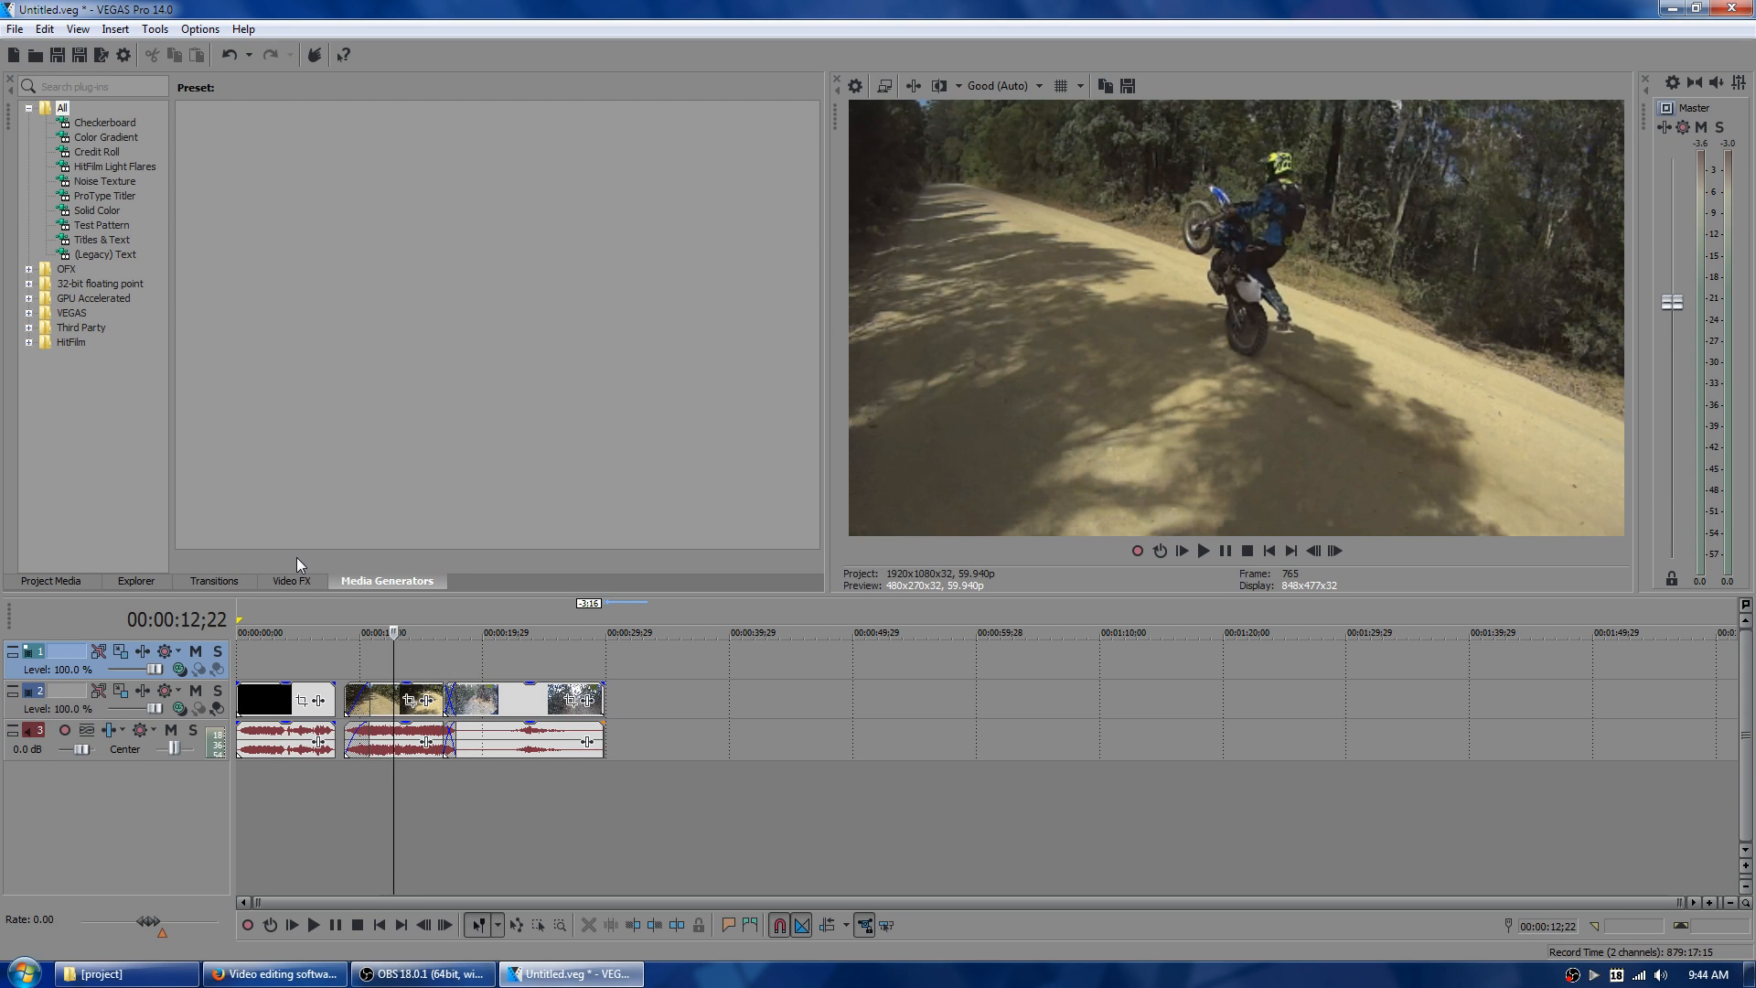
{"action": "right_click", "coordinate": [411, 663]}
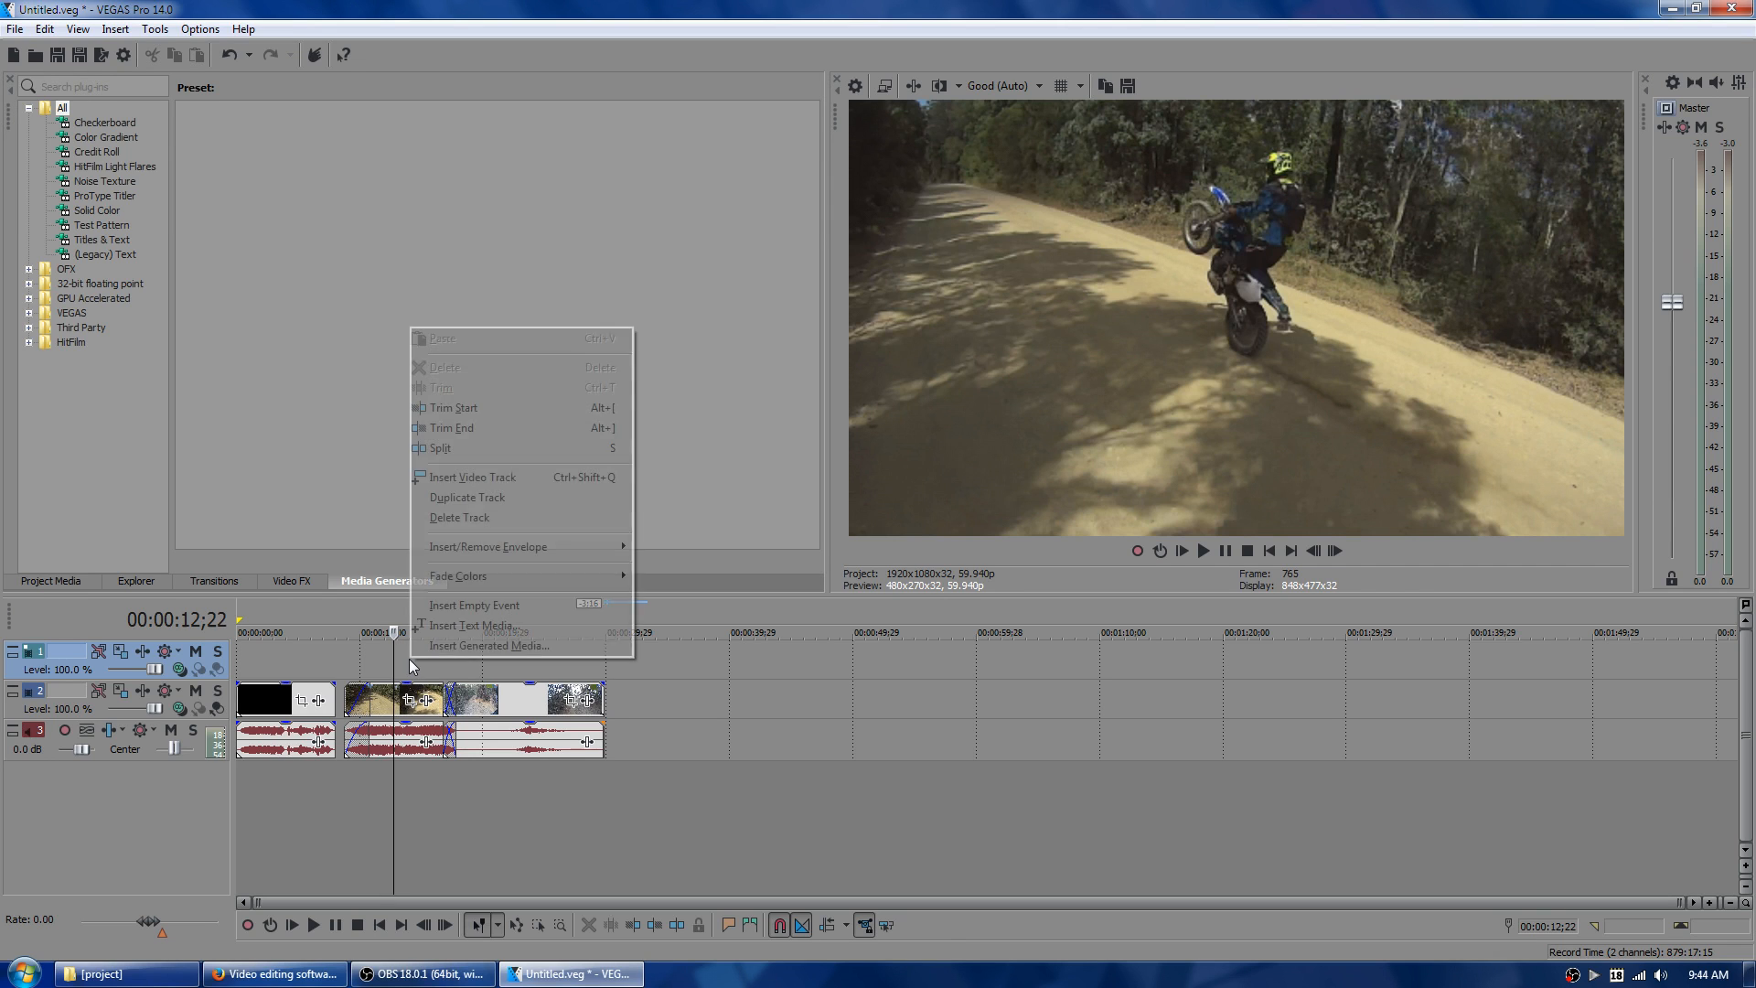
{"action": "left_click", "coordinate": [503, 626]}
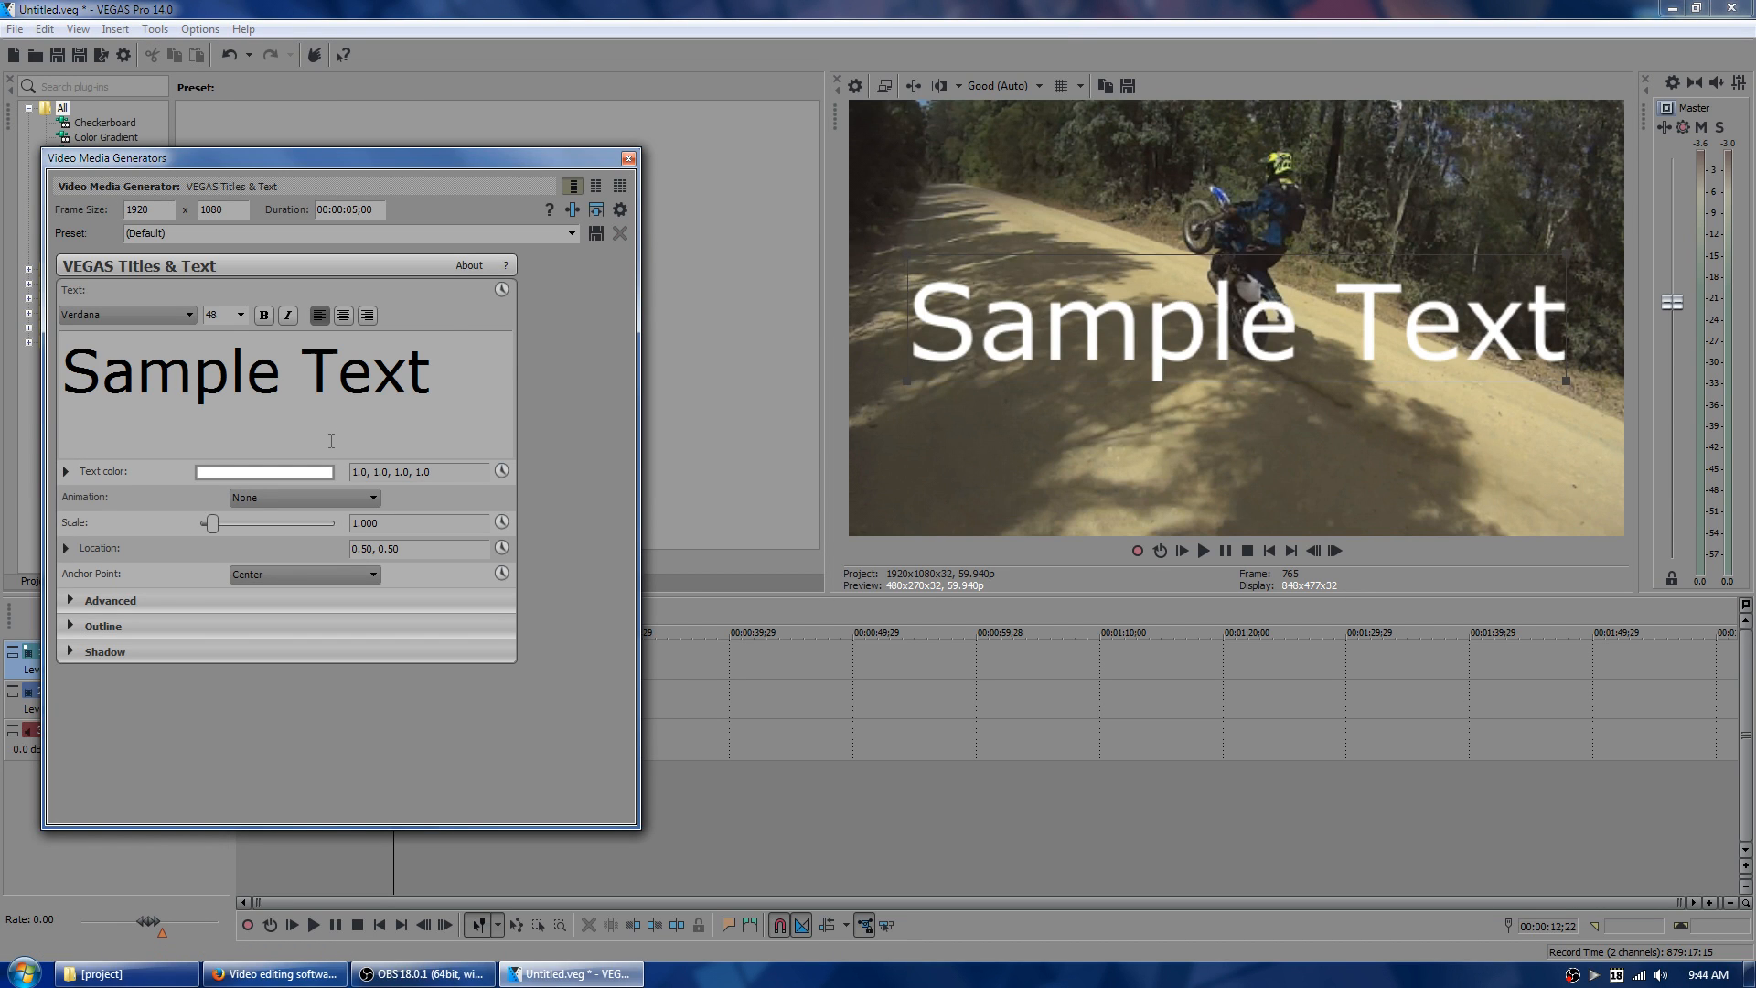
- Replace the title's sample text with "Hello World"
{"action": "left_click_drag", "start_coordinate": [448, 393], "coordinate": [236, 388]}
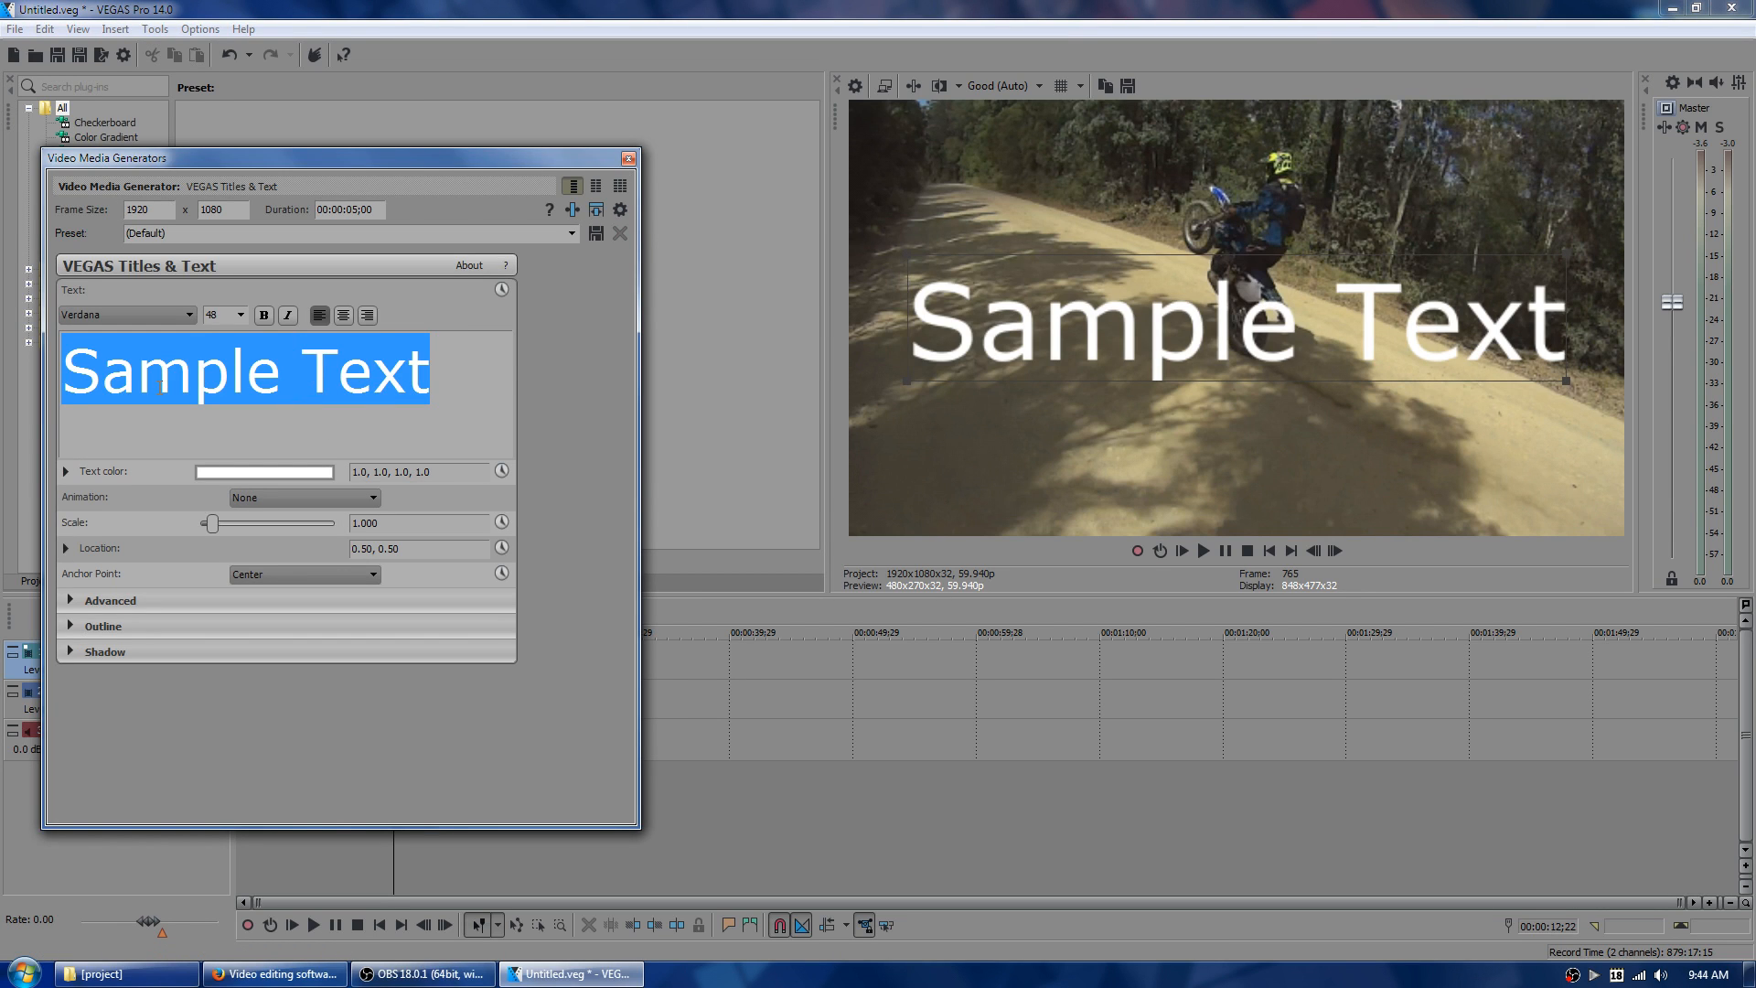
{"action": "type", "text": "Hello "}
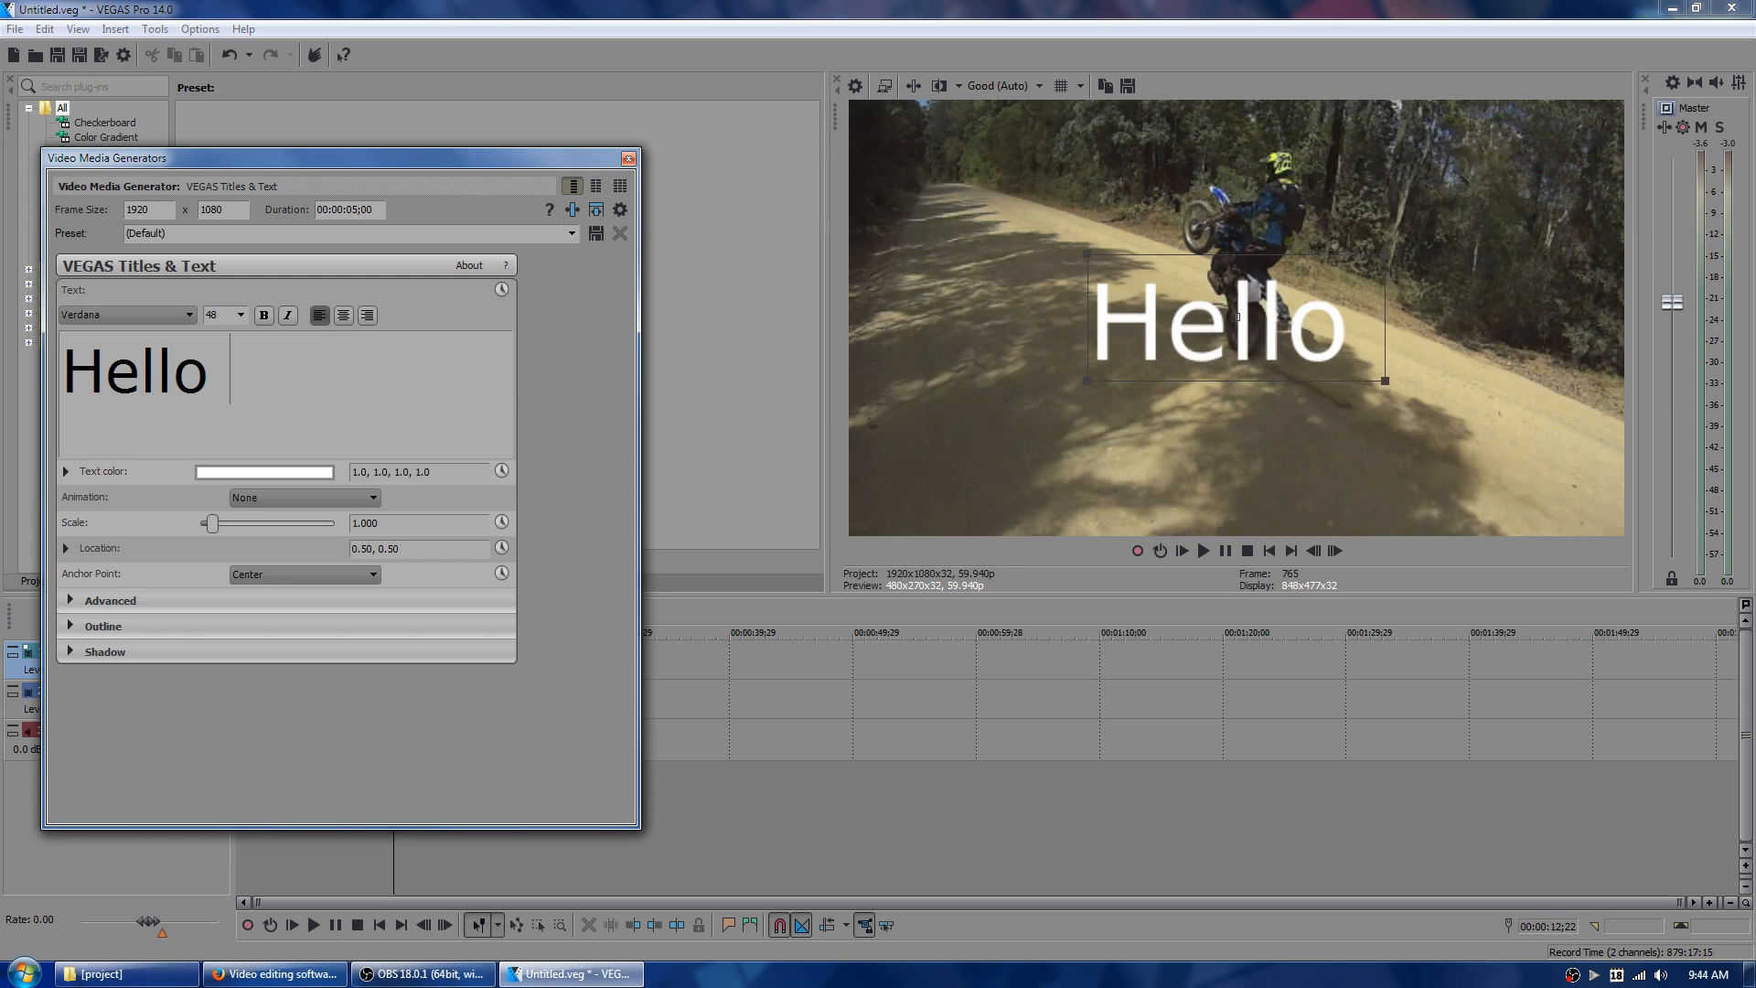
{"action": "type", "text": "World"}
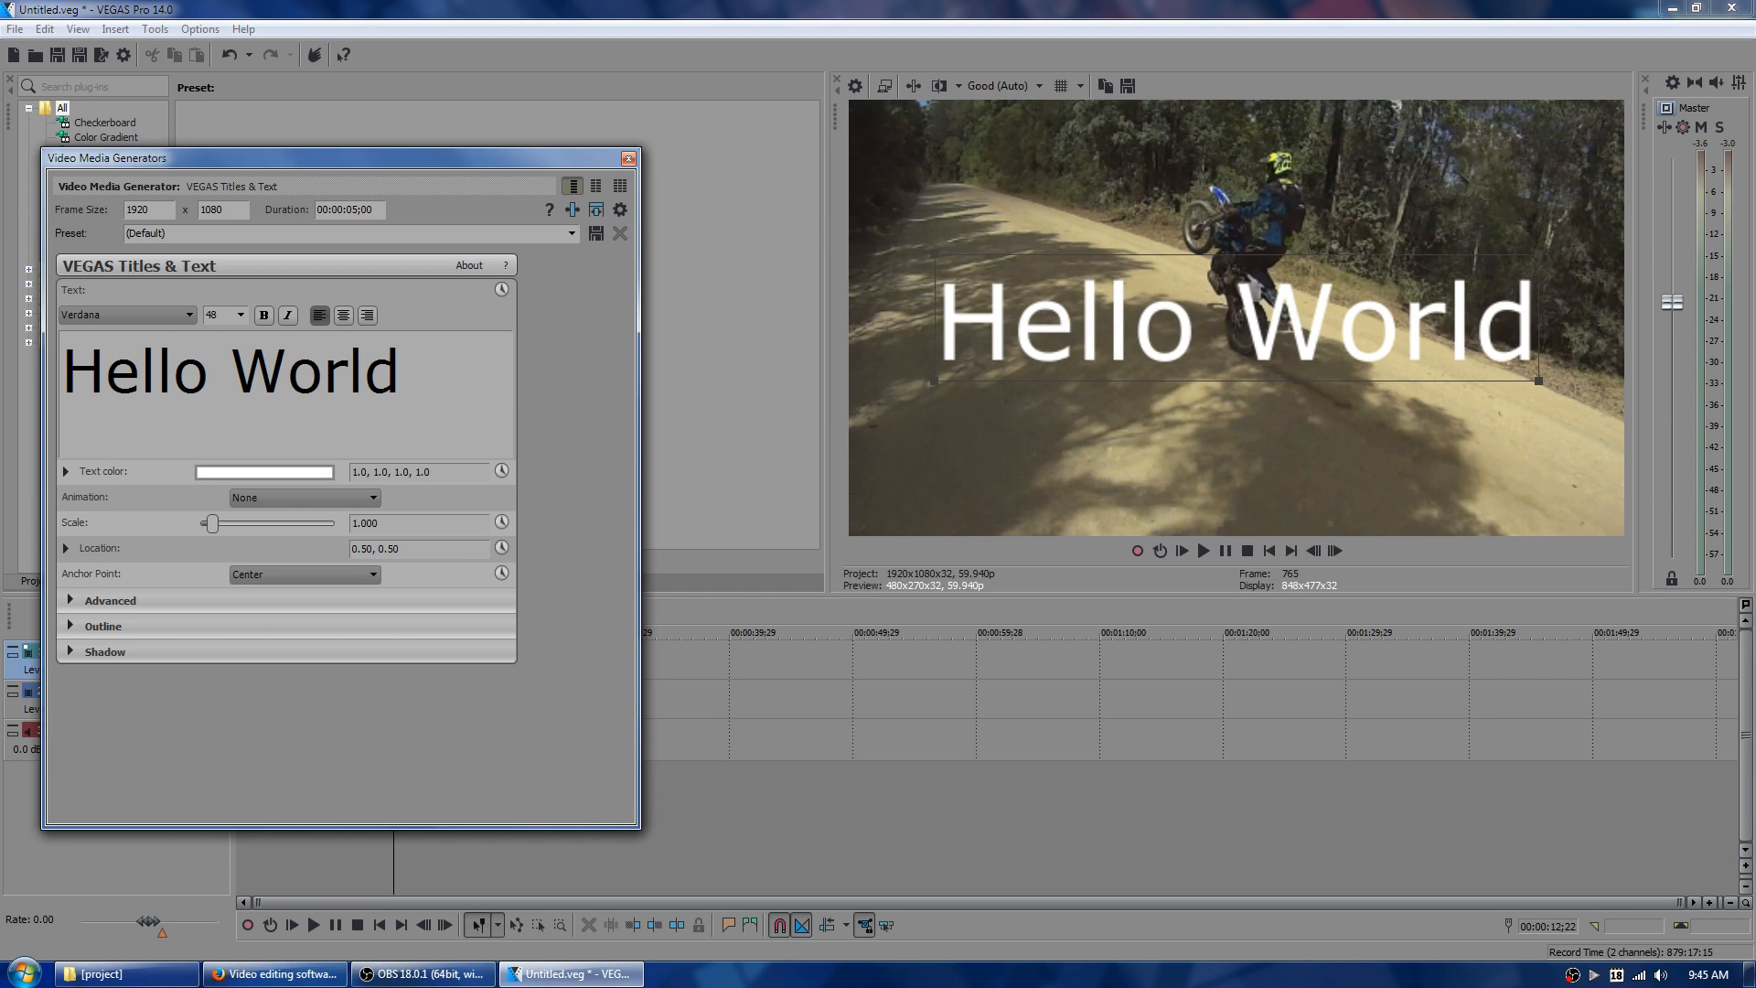
- Set the font of the whole "Hello World" title to Impact
{"action": "key", "text": "ctrl+a"}
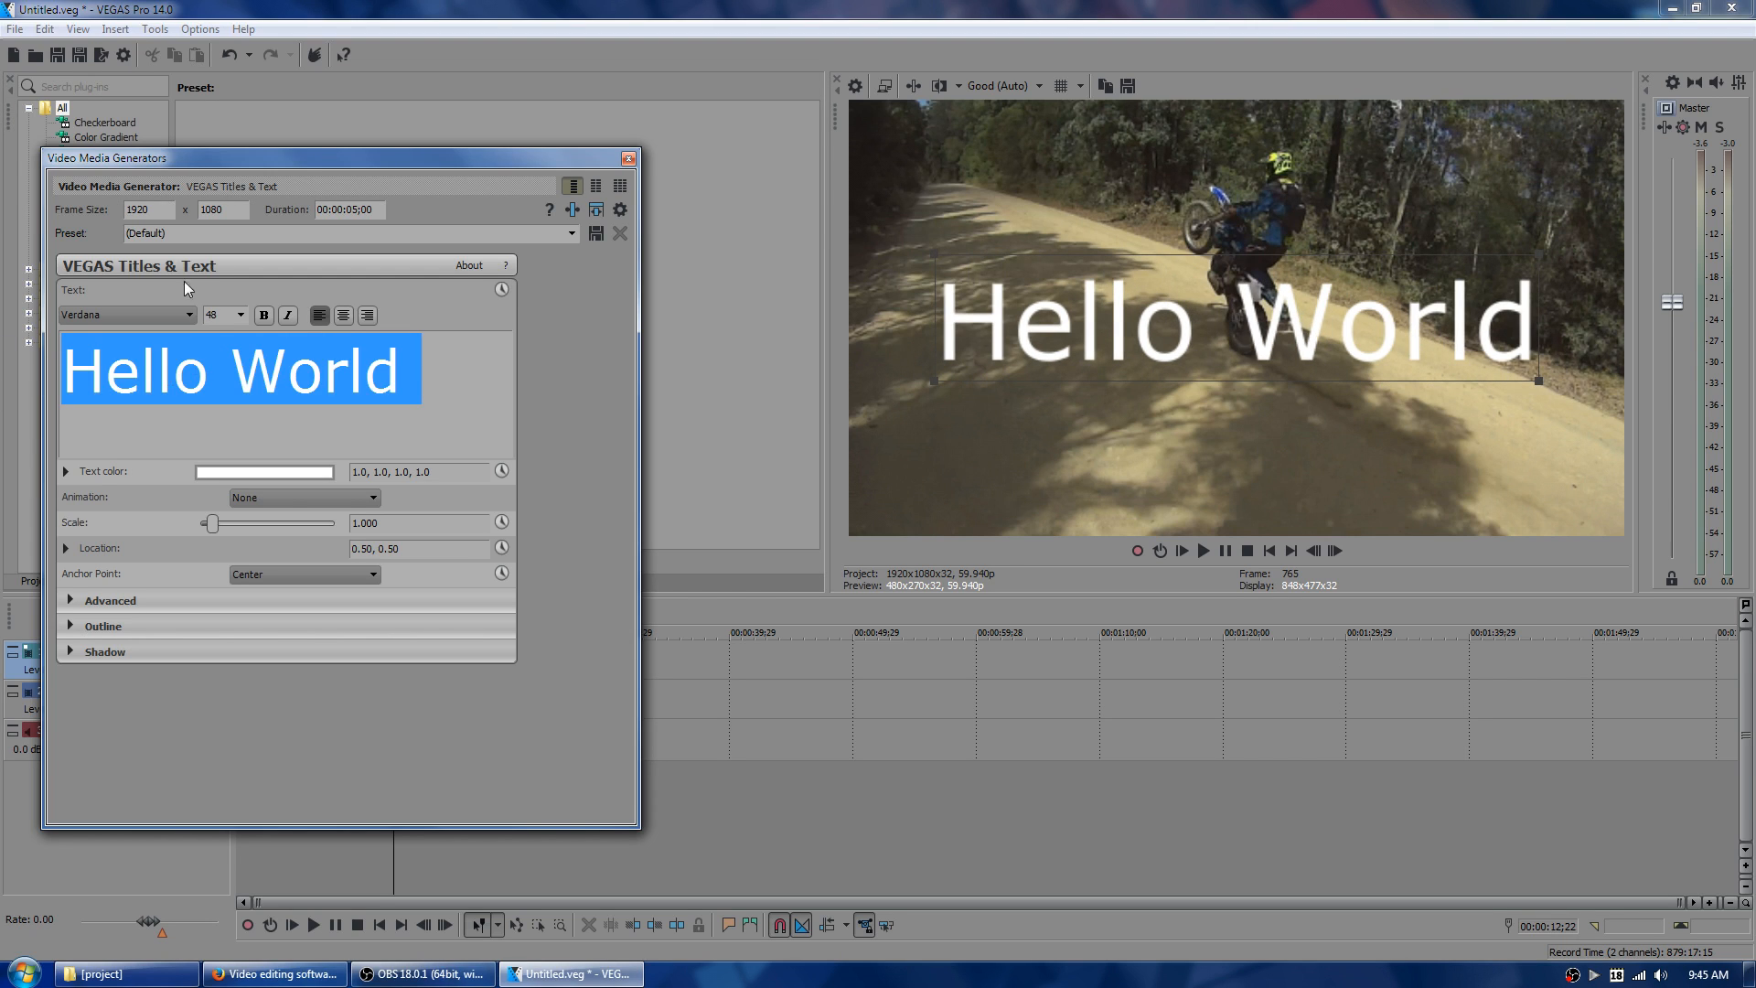
{"action": "left_click", "coordinate": [151, 316]}
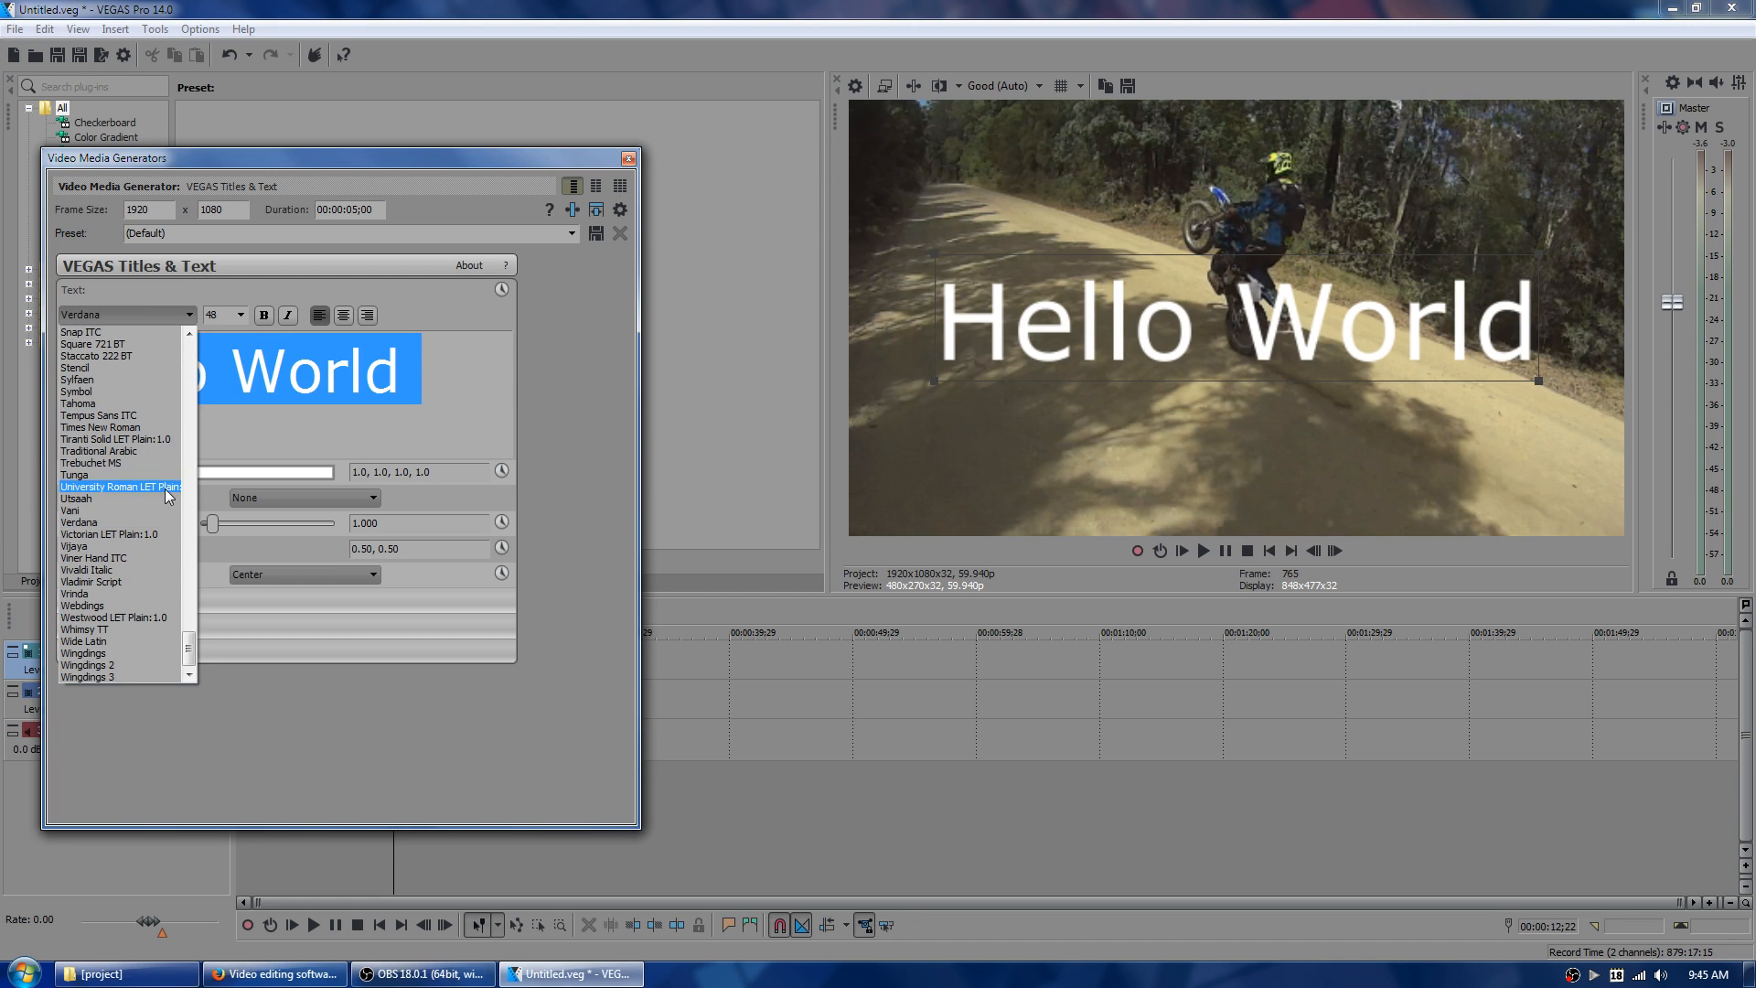
{"action": "left_click_drag", "start_coordinate": [189, 638], "coordinate": [189, 539]}
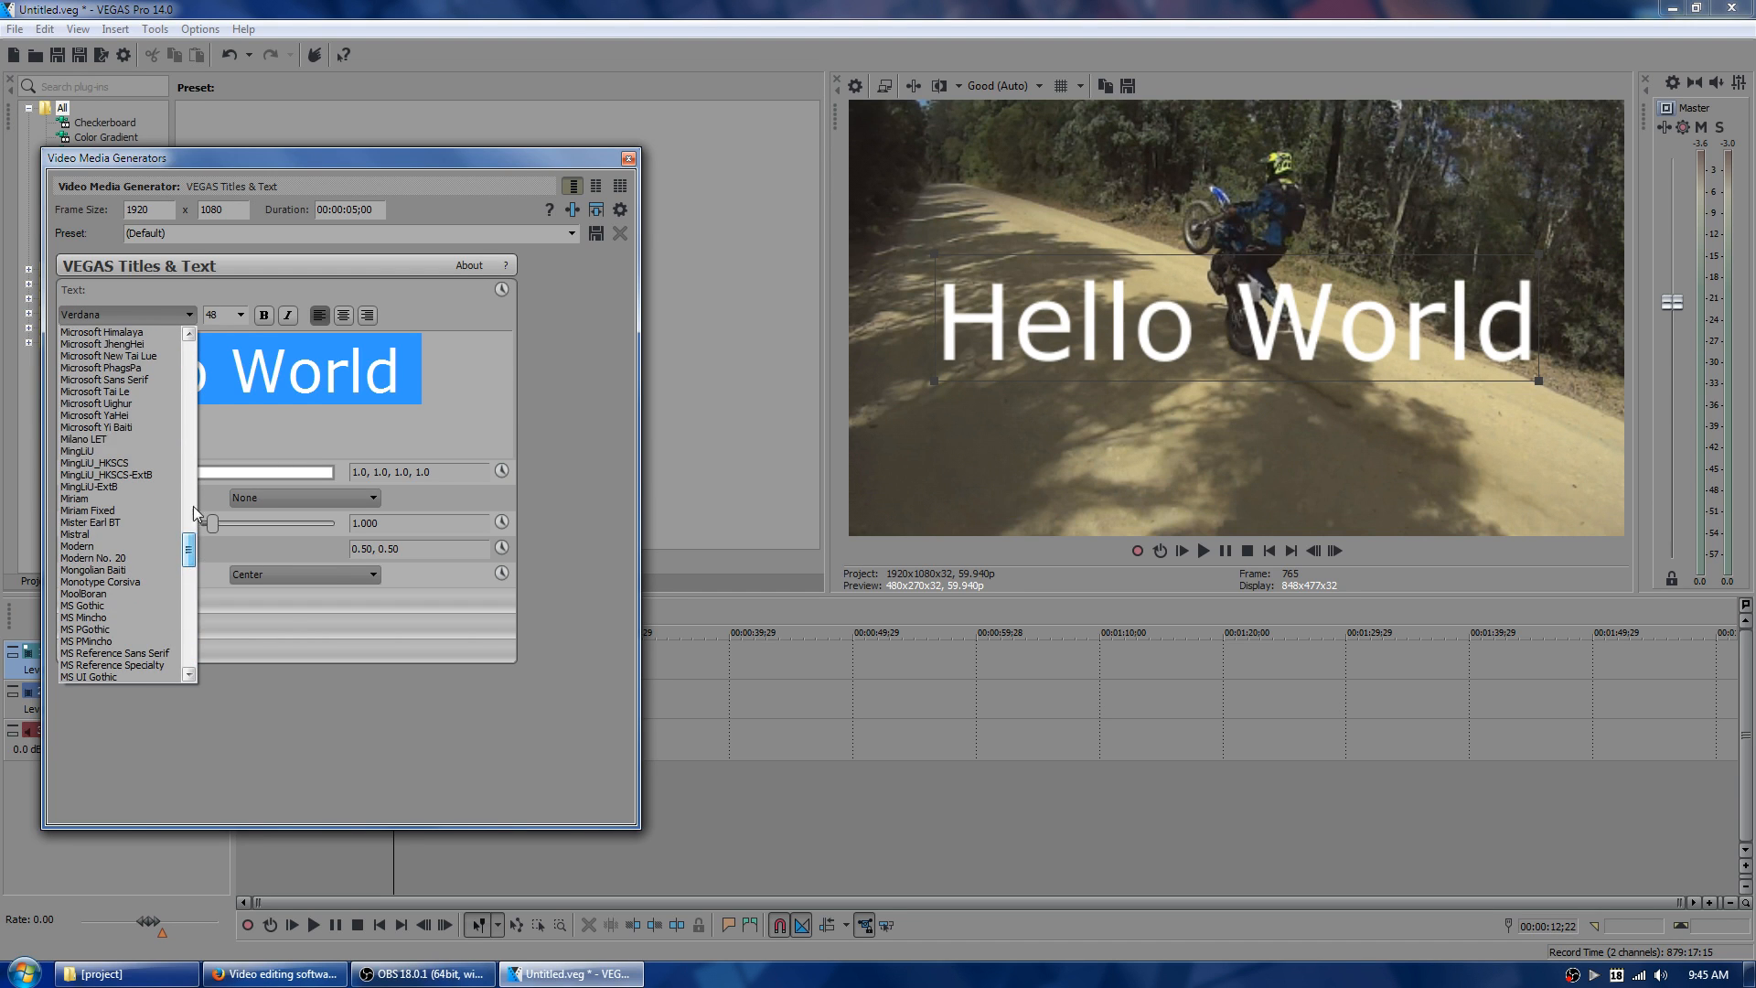
{"action": "left_click", "coordinate": [148, 393]}
{"action": "left_click", "coordinate": [189, 315]}
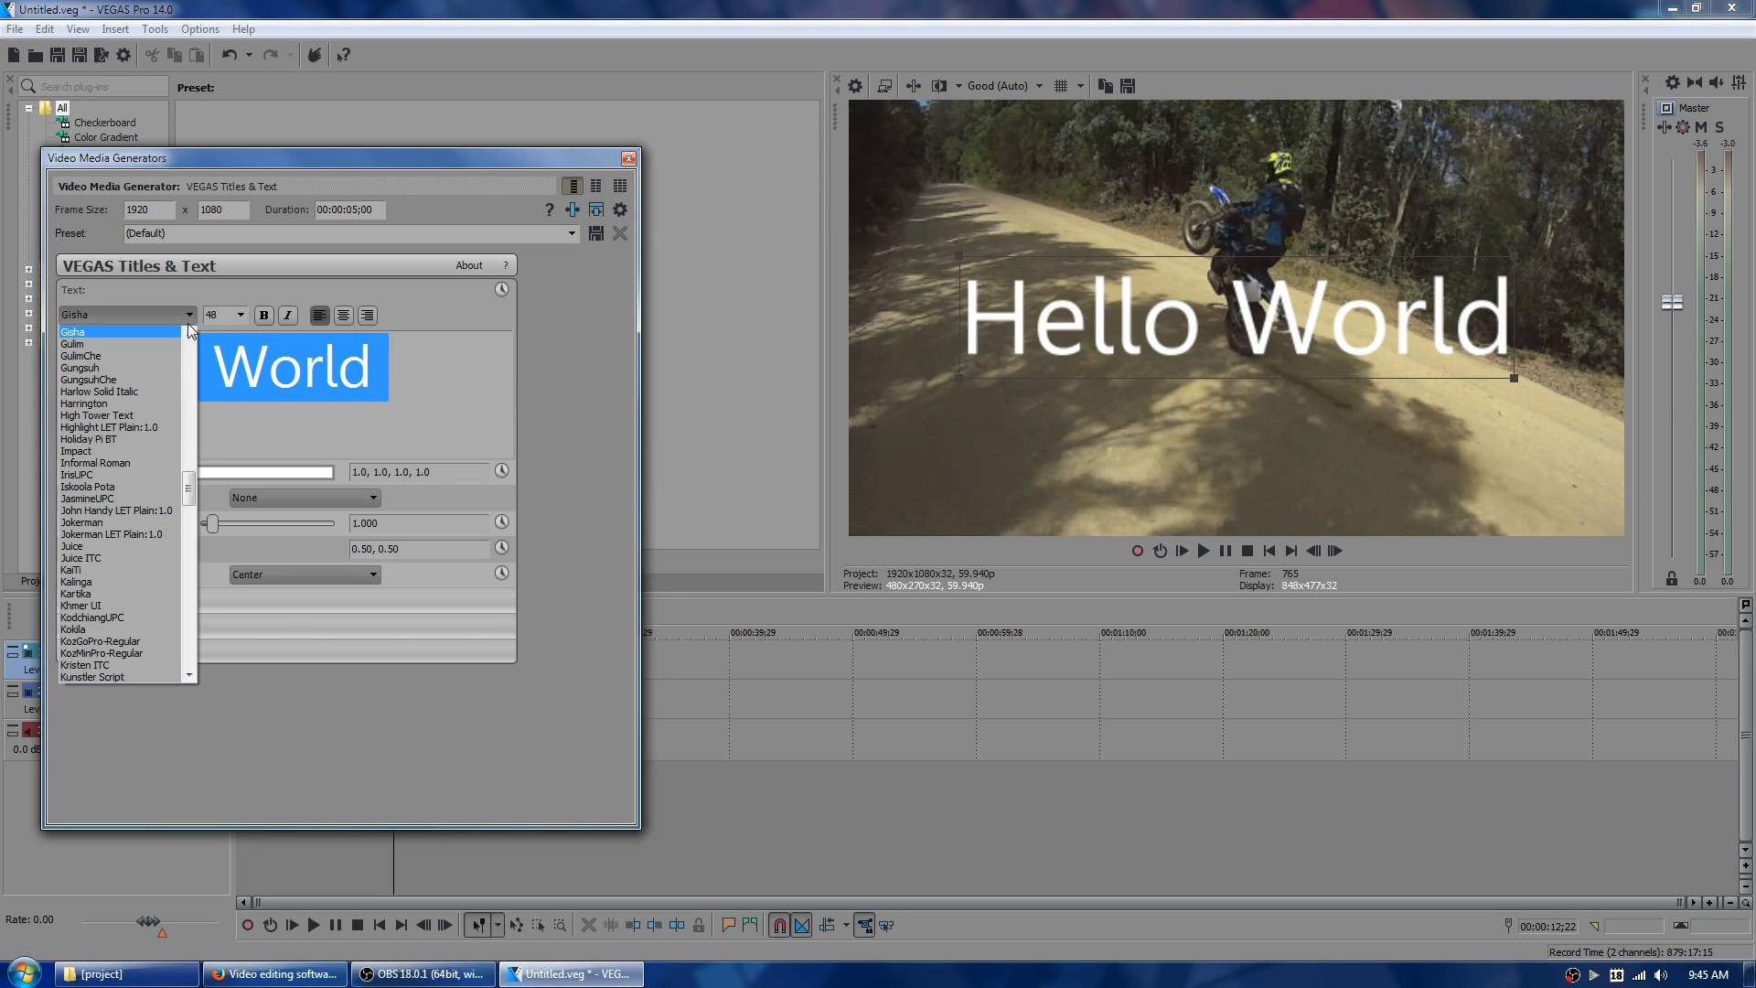
{"action": "left_click", "coordinate": [133, 447]}
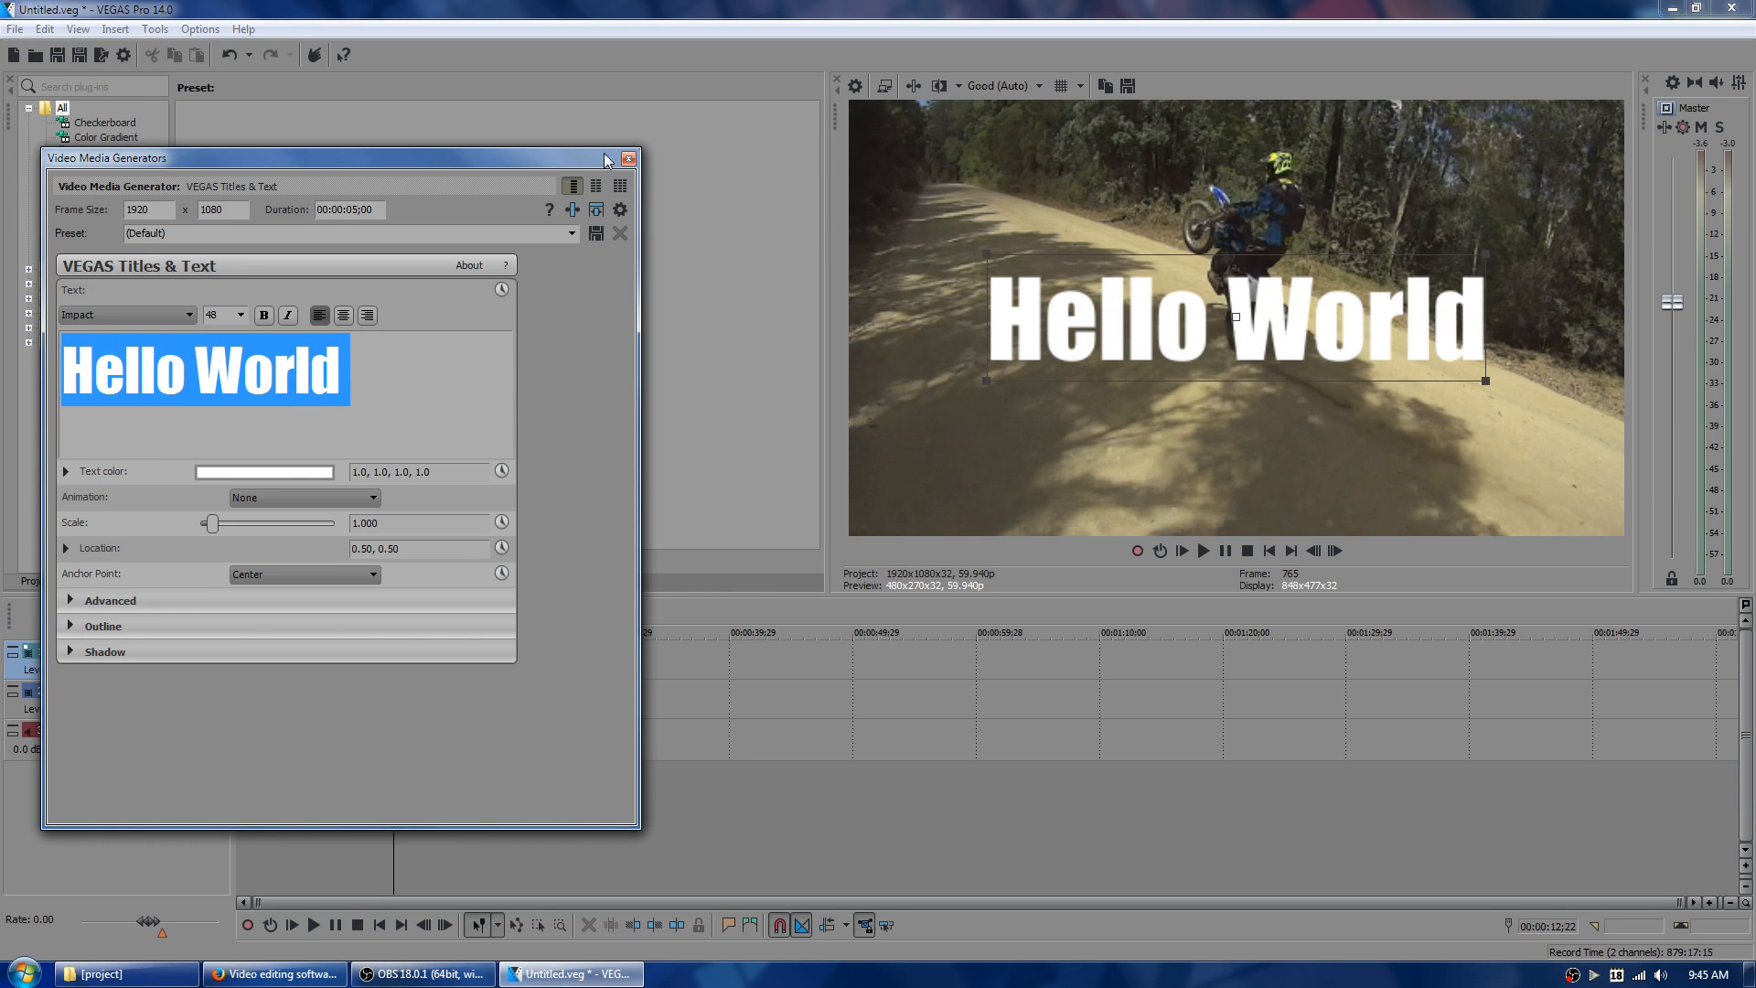
- Preview the title at 00:00:15;05 and move it to the frame's lower right, at about location 0.62, 0.19
{"action": "left_click_drag", "start_coordinate": [524, 167], "coordinate": [1239, 161]}
{"action": "left_click", "coordinate": [424, 623]}
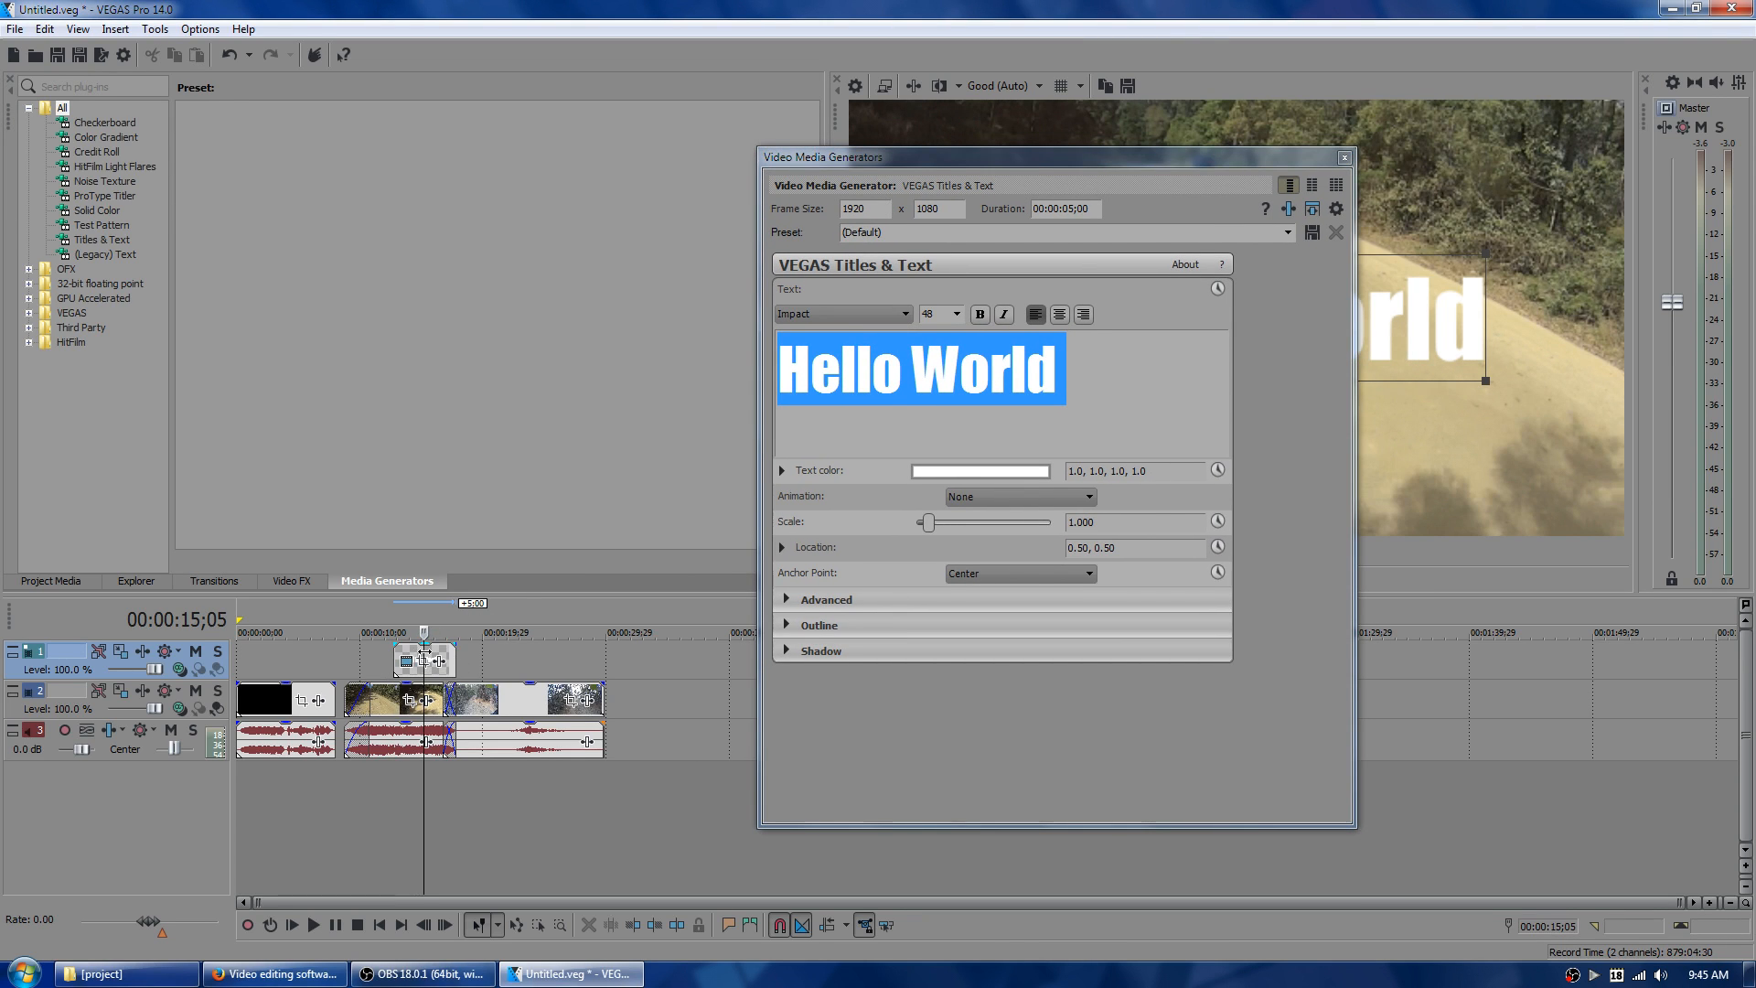
{"action": "left_click_drag", "start_coordinate": [1128, 171], "coordinate": [520, 88]}
{"action": "left_click_drag", "start_coordinate": [1216, 331], "coordinate": [1309, 463]}
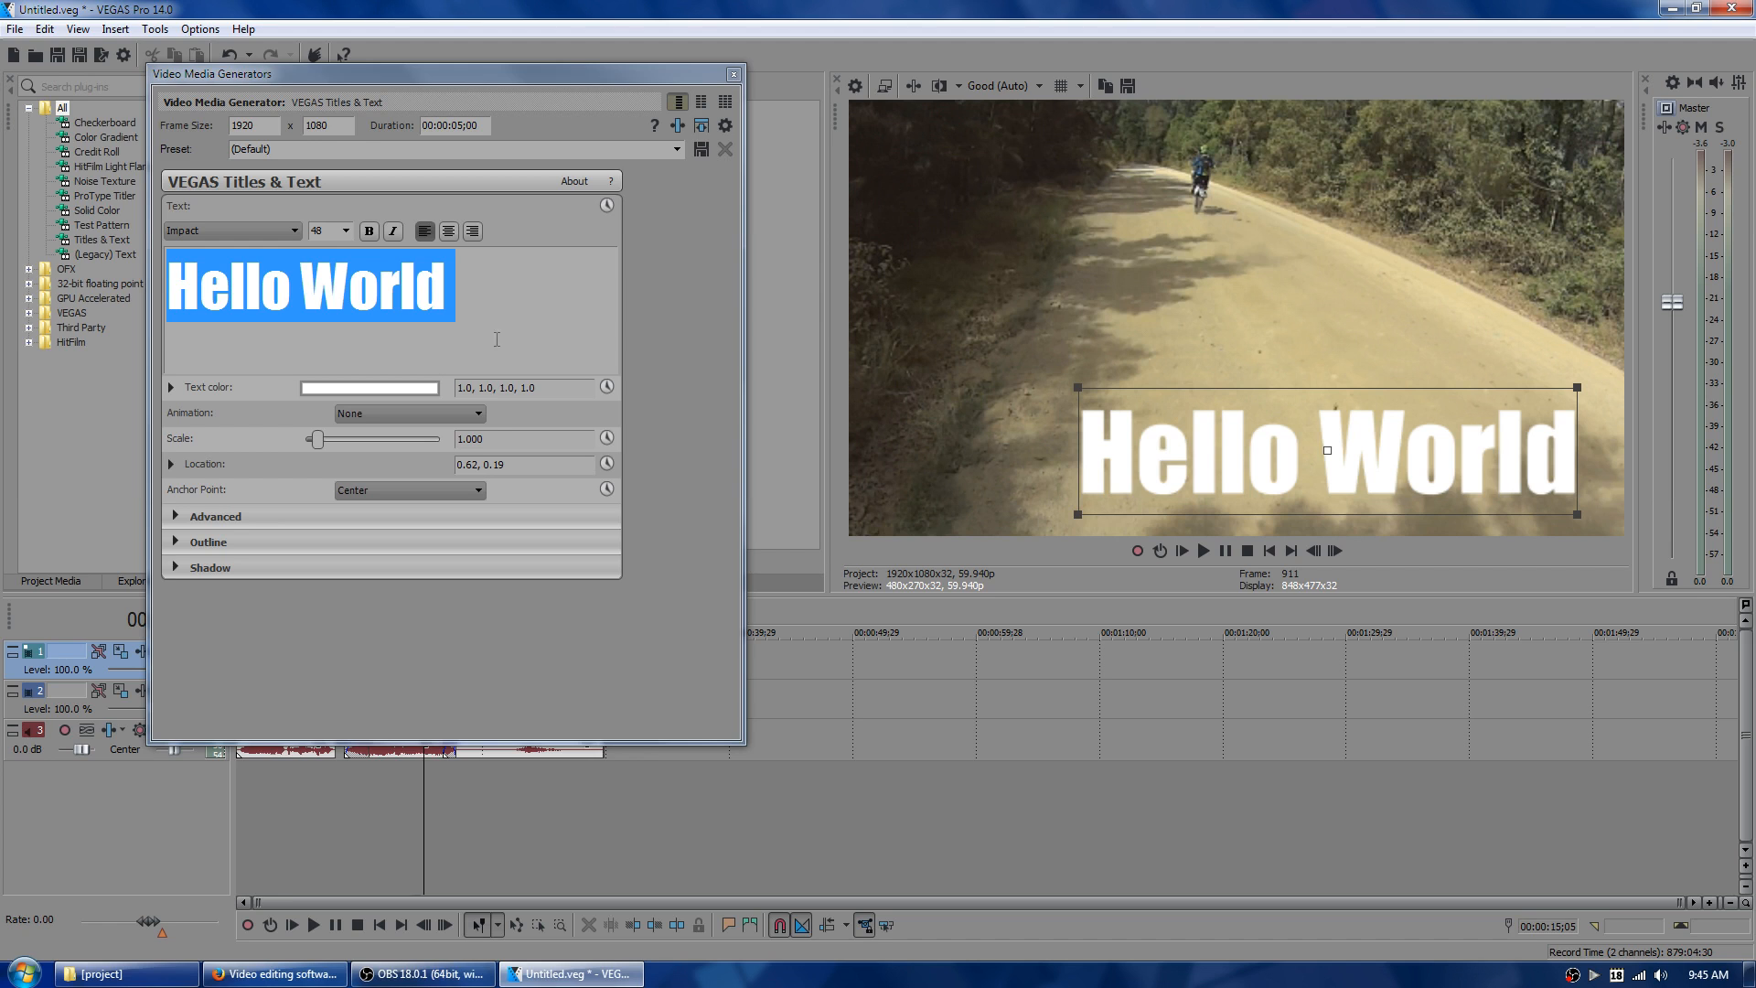
- Set the title text to size 36 and colour it pink, at about 1.0, 0.4, 0.74, 1.0
{"action": "left_click", "coordinate": [346, 231]}
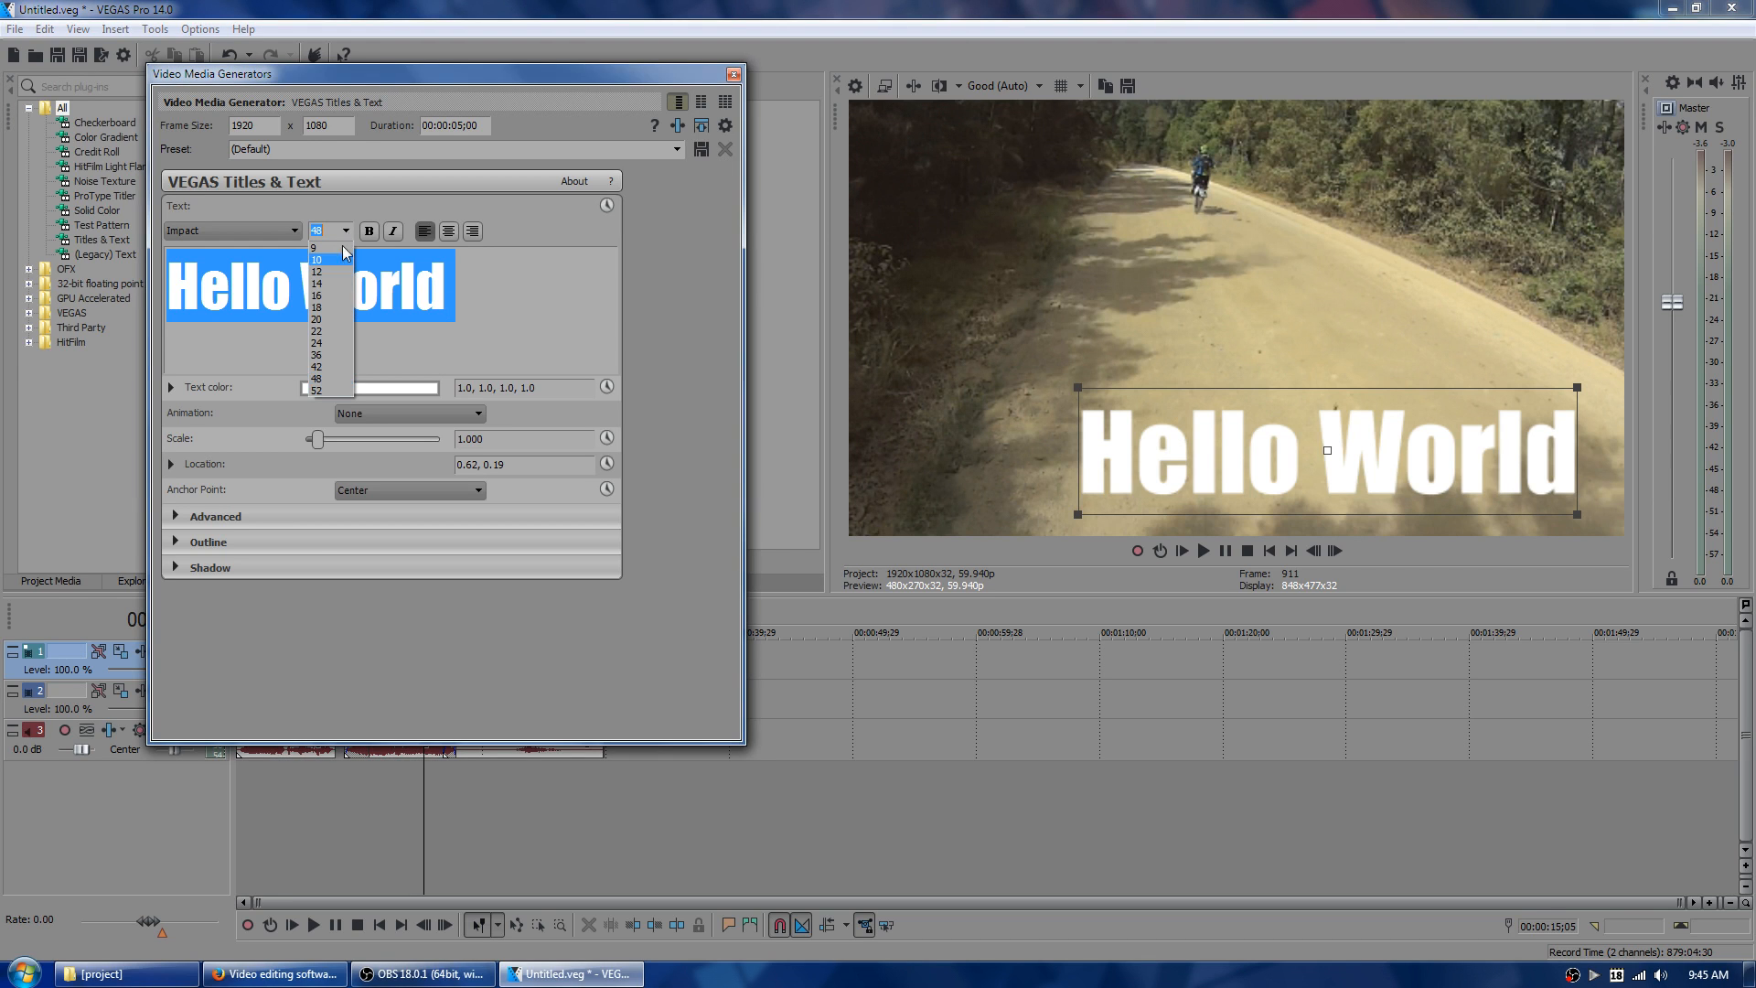
{"action": "left_click", "coordinate": [325, 356]}
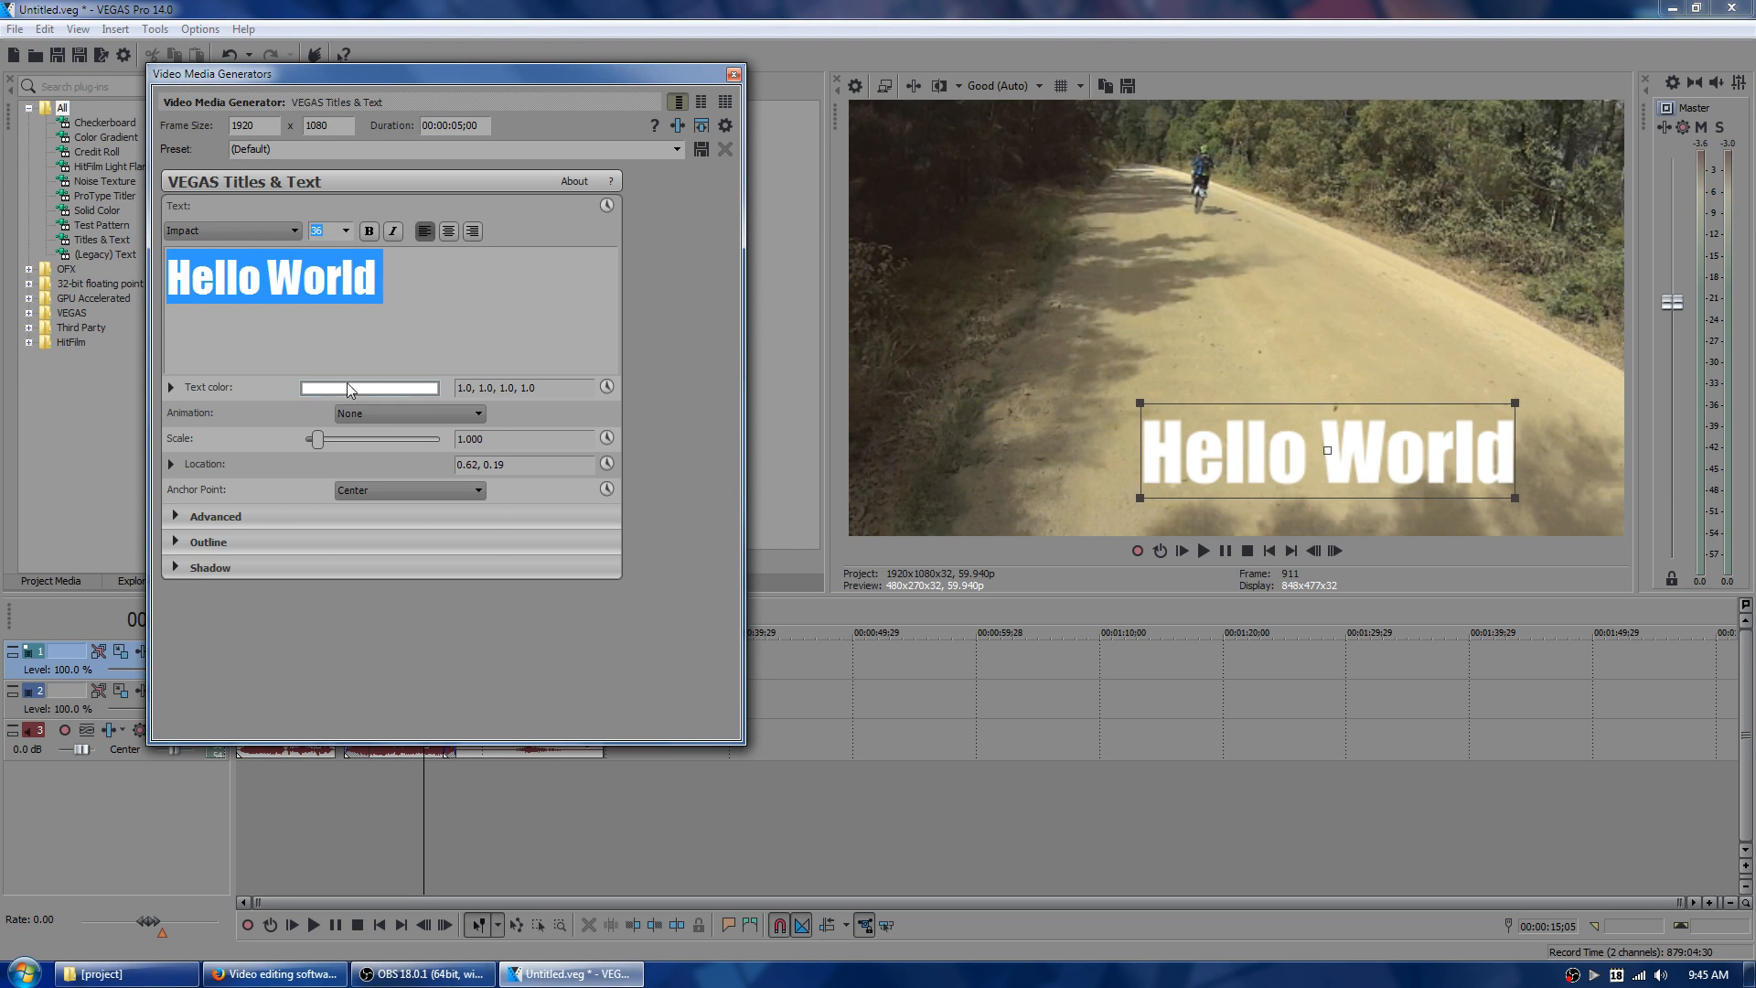
{"action": "left_click", "coordinate": [347, 389]}
{"action": "left_click", "coordinate": [287, 477]}
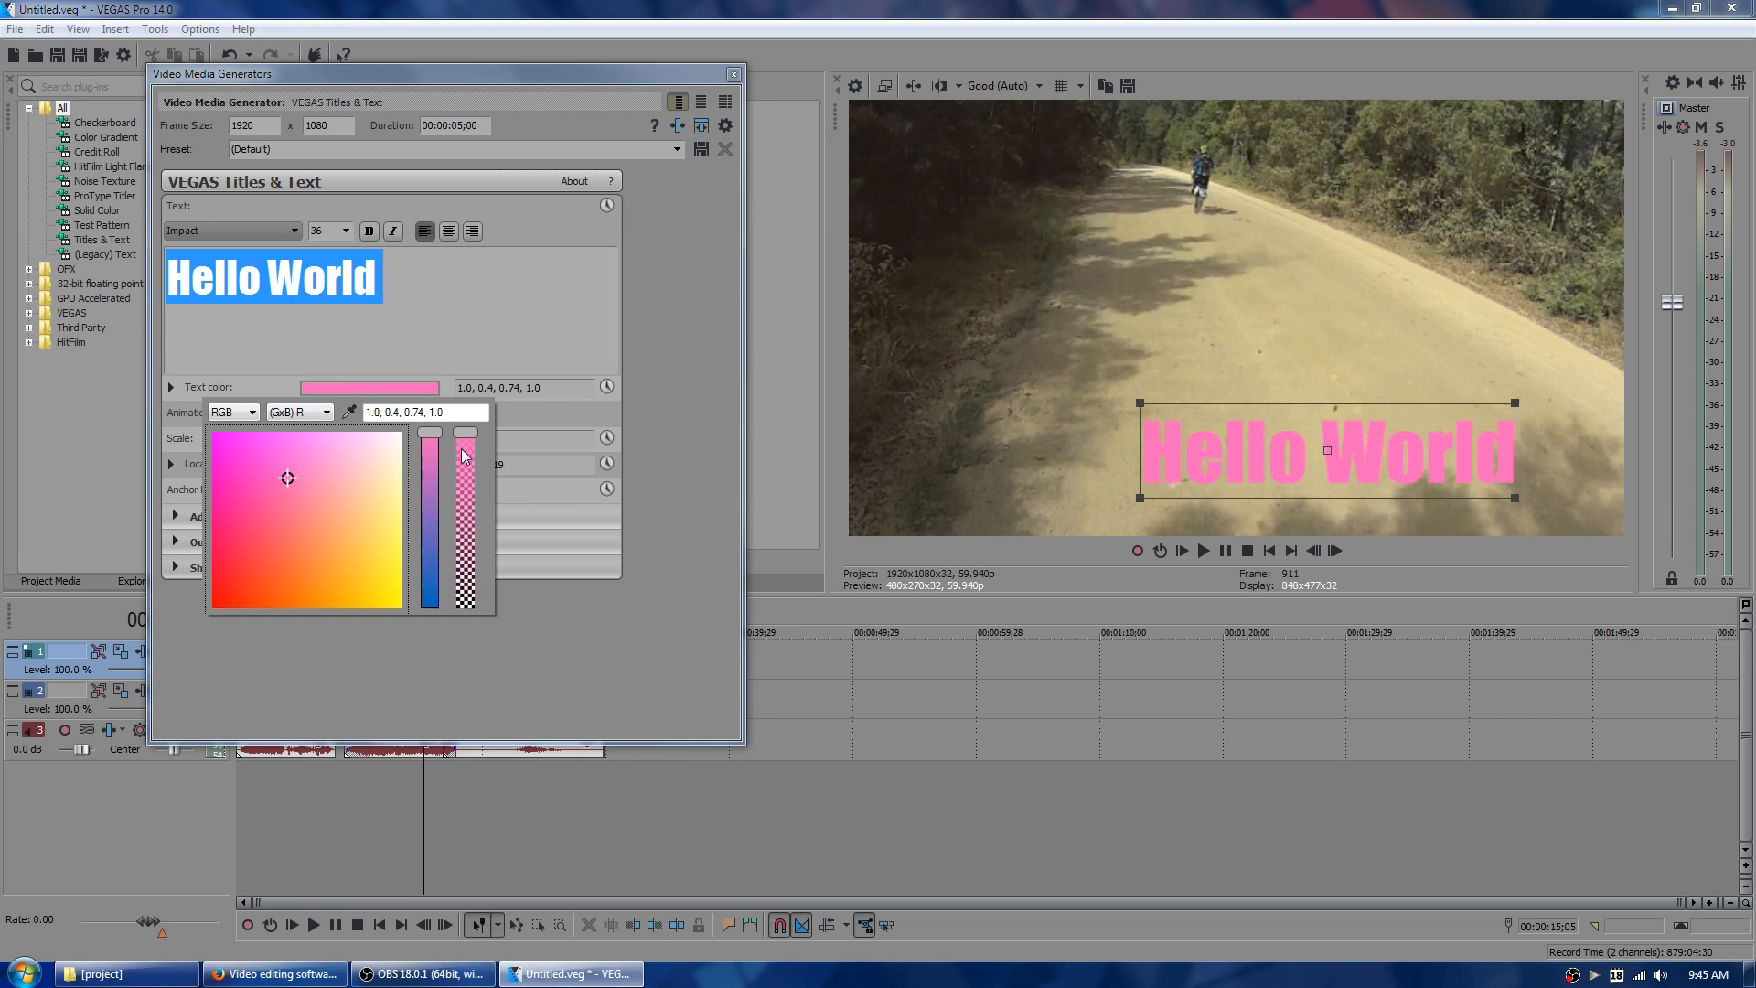
{"action": "left_click", "coordinate": [495, 335]}
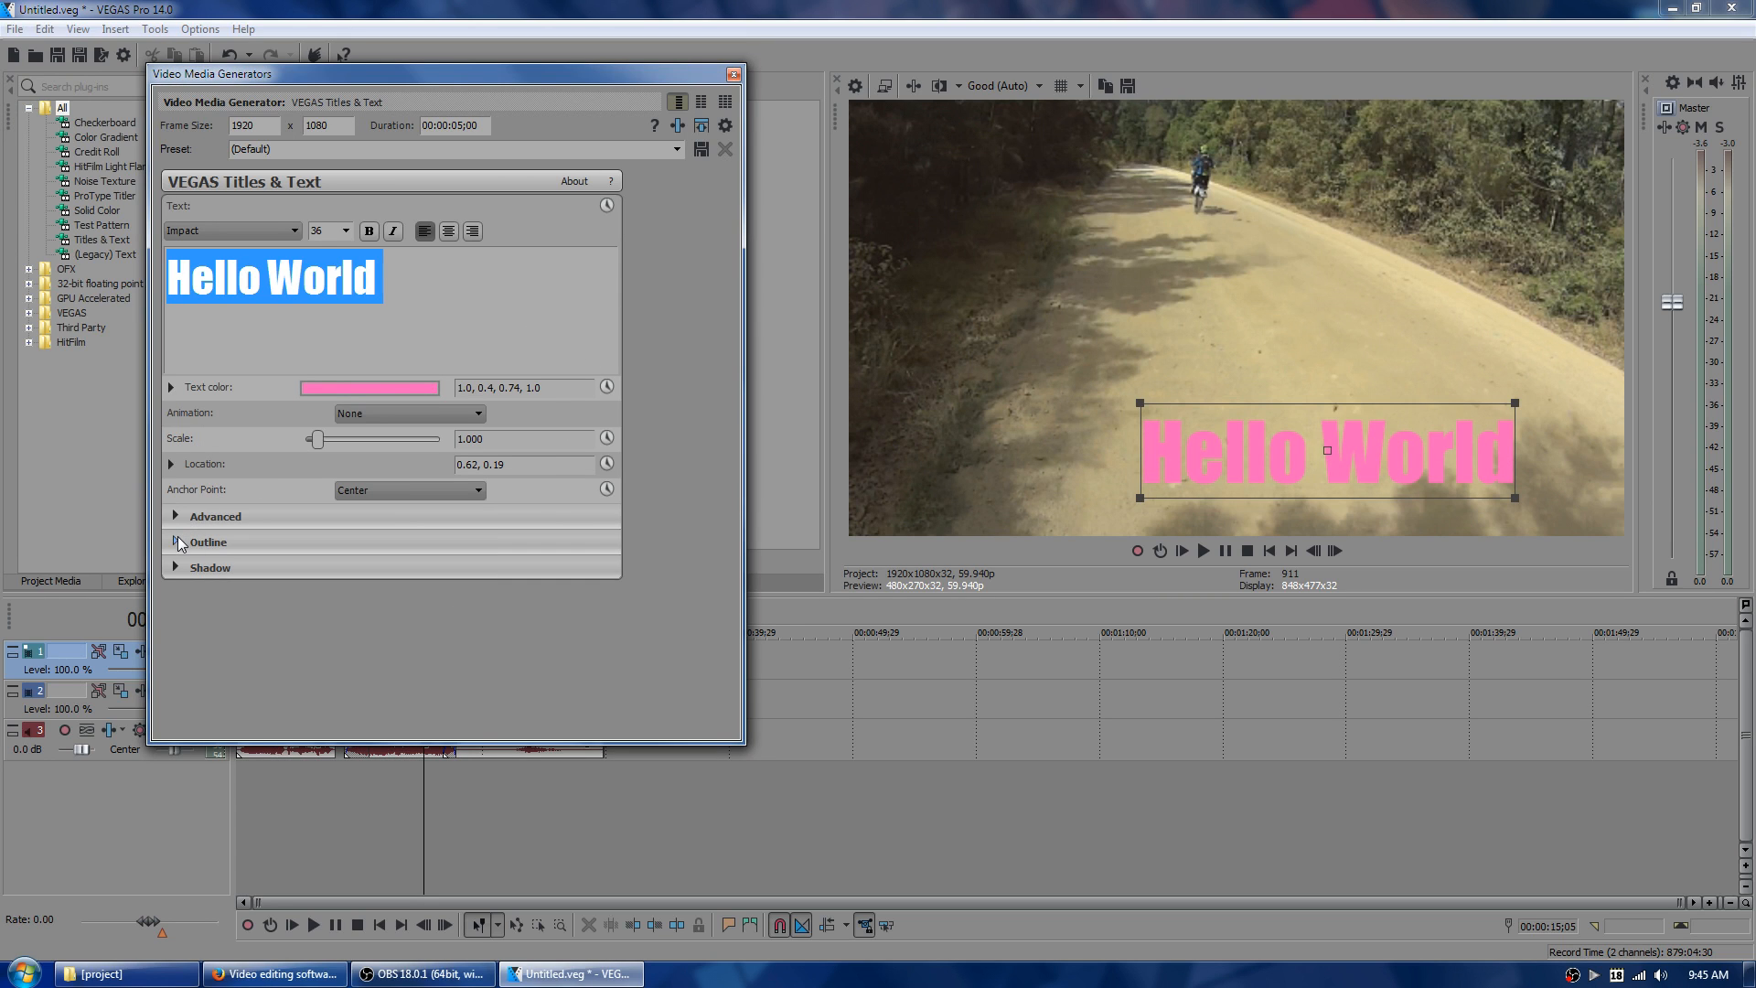
- Enable a shadow on the title, make its text bold and italic, and close the media generator
{"action": "left_click", "coordinate": [175, 567]}
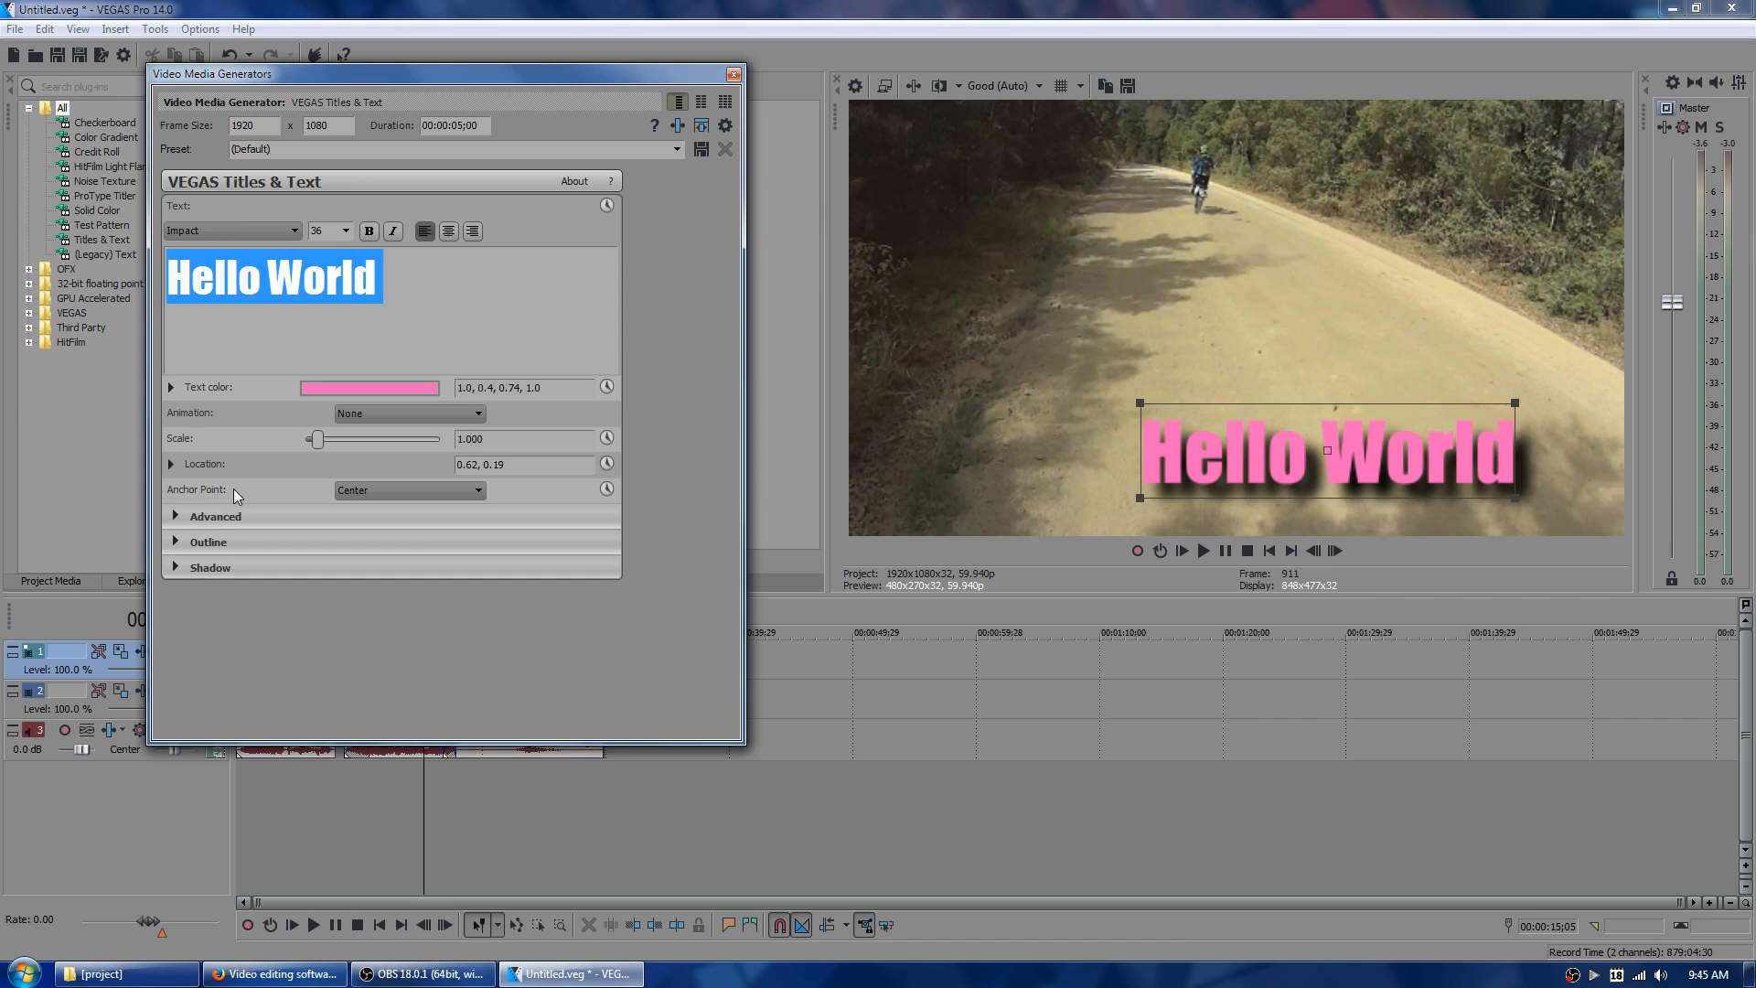
{"action": "left_click", "coordinate": [368, 231]}
{"action": "left_click", "coordinate": [392, 231]}
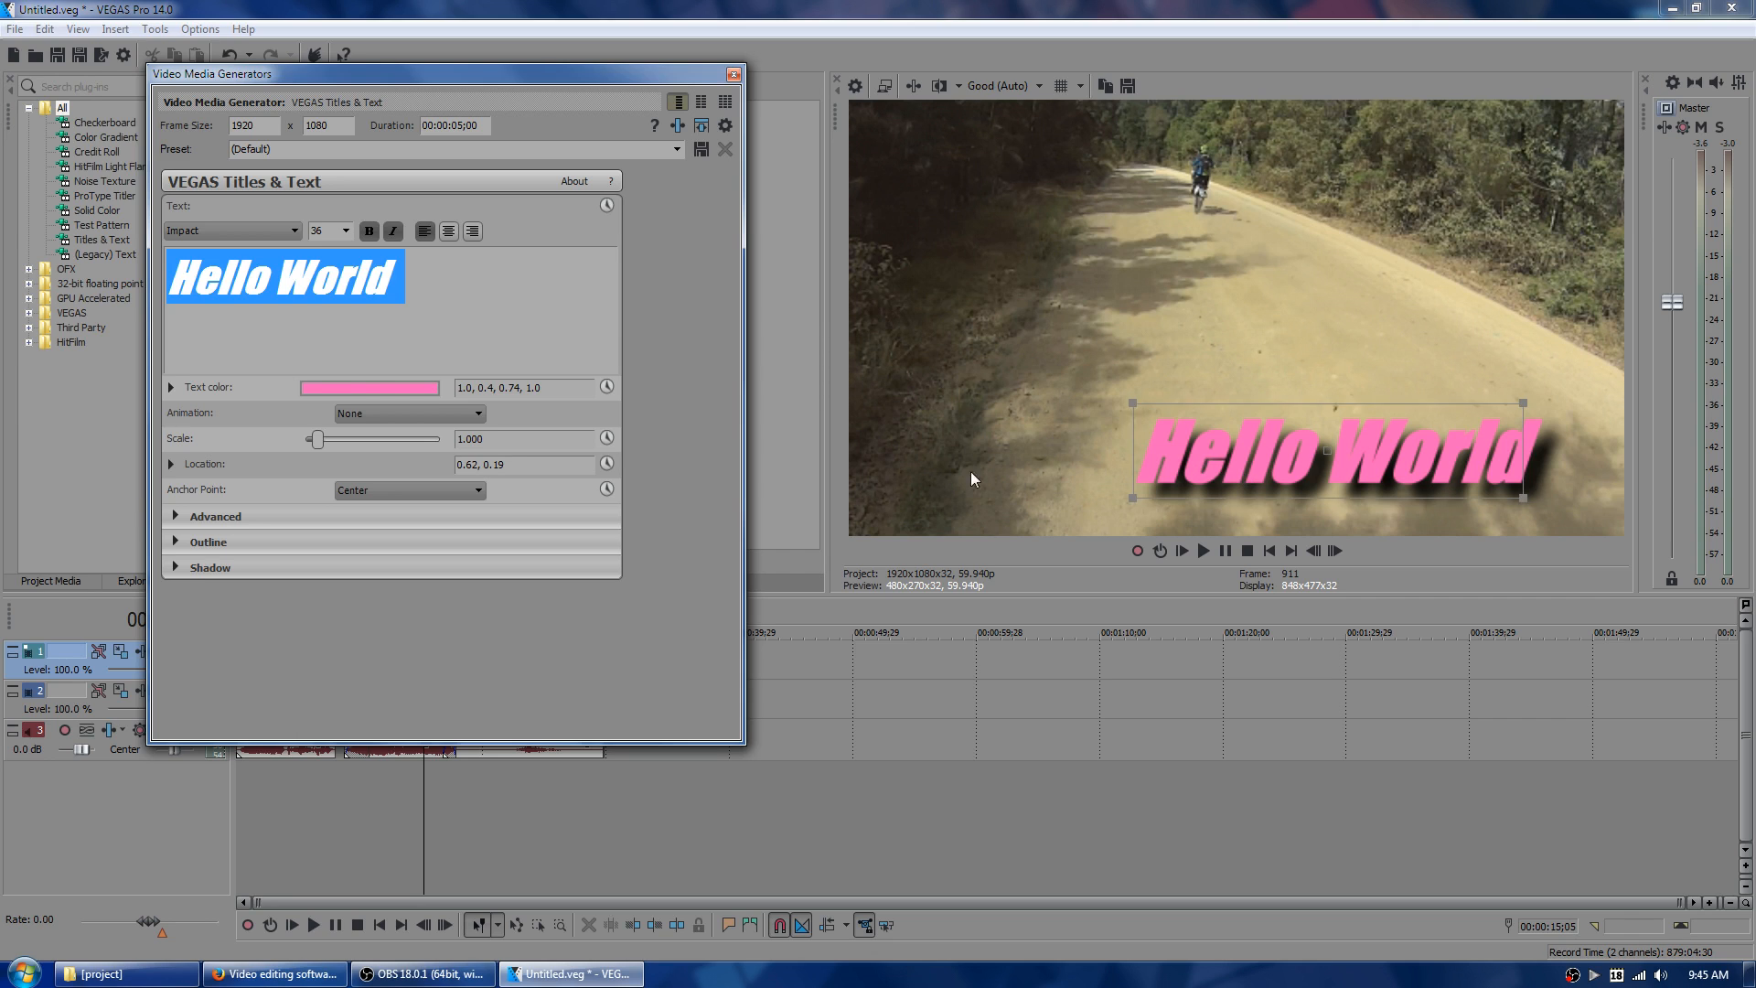
{"action": "left_click", "coordinate": [733, 77]}
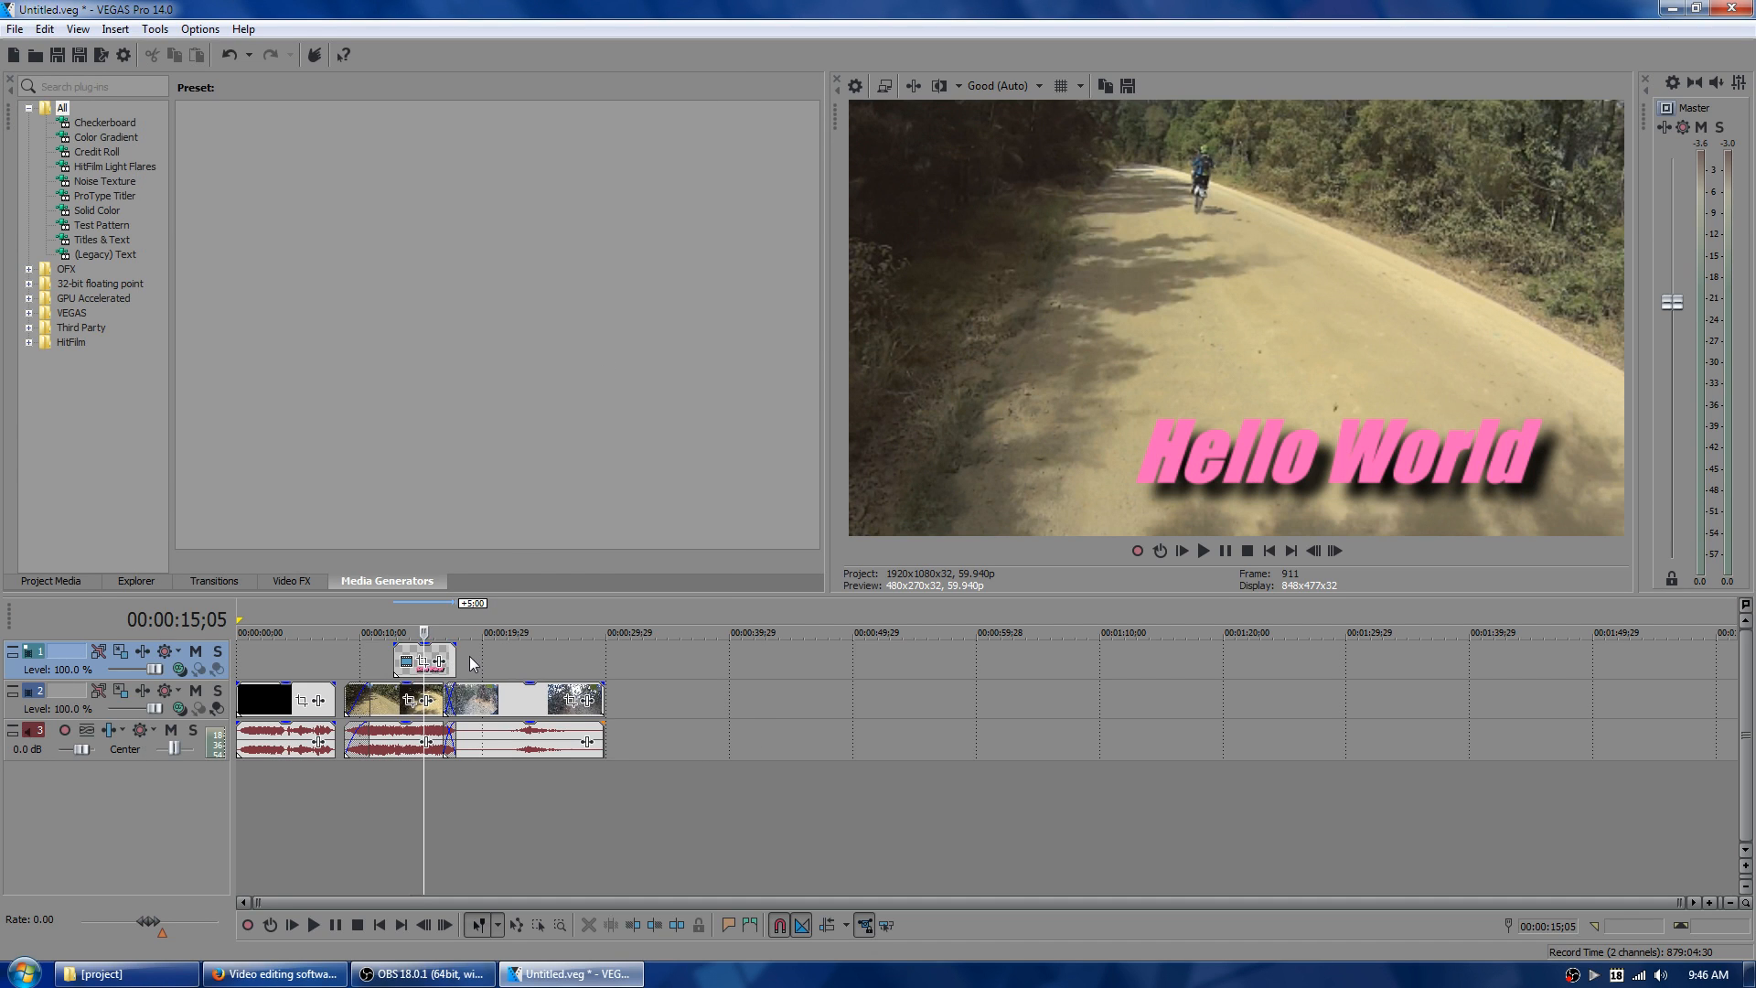
- Lengthen the title event's end by about 4 seconds and check the overlay at 00:00:17;22 and 00:00:14;24
{"action": "left_click_drag", "start_coordinate": [446, 661], "coordinate": [506, 658]}
{"action": "left_click", "coordinate": [457, 612]}
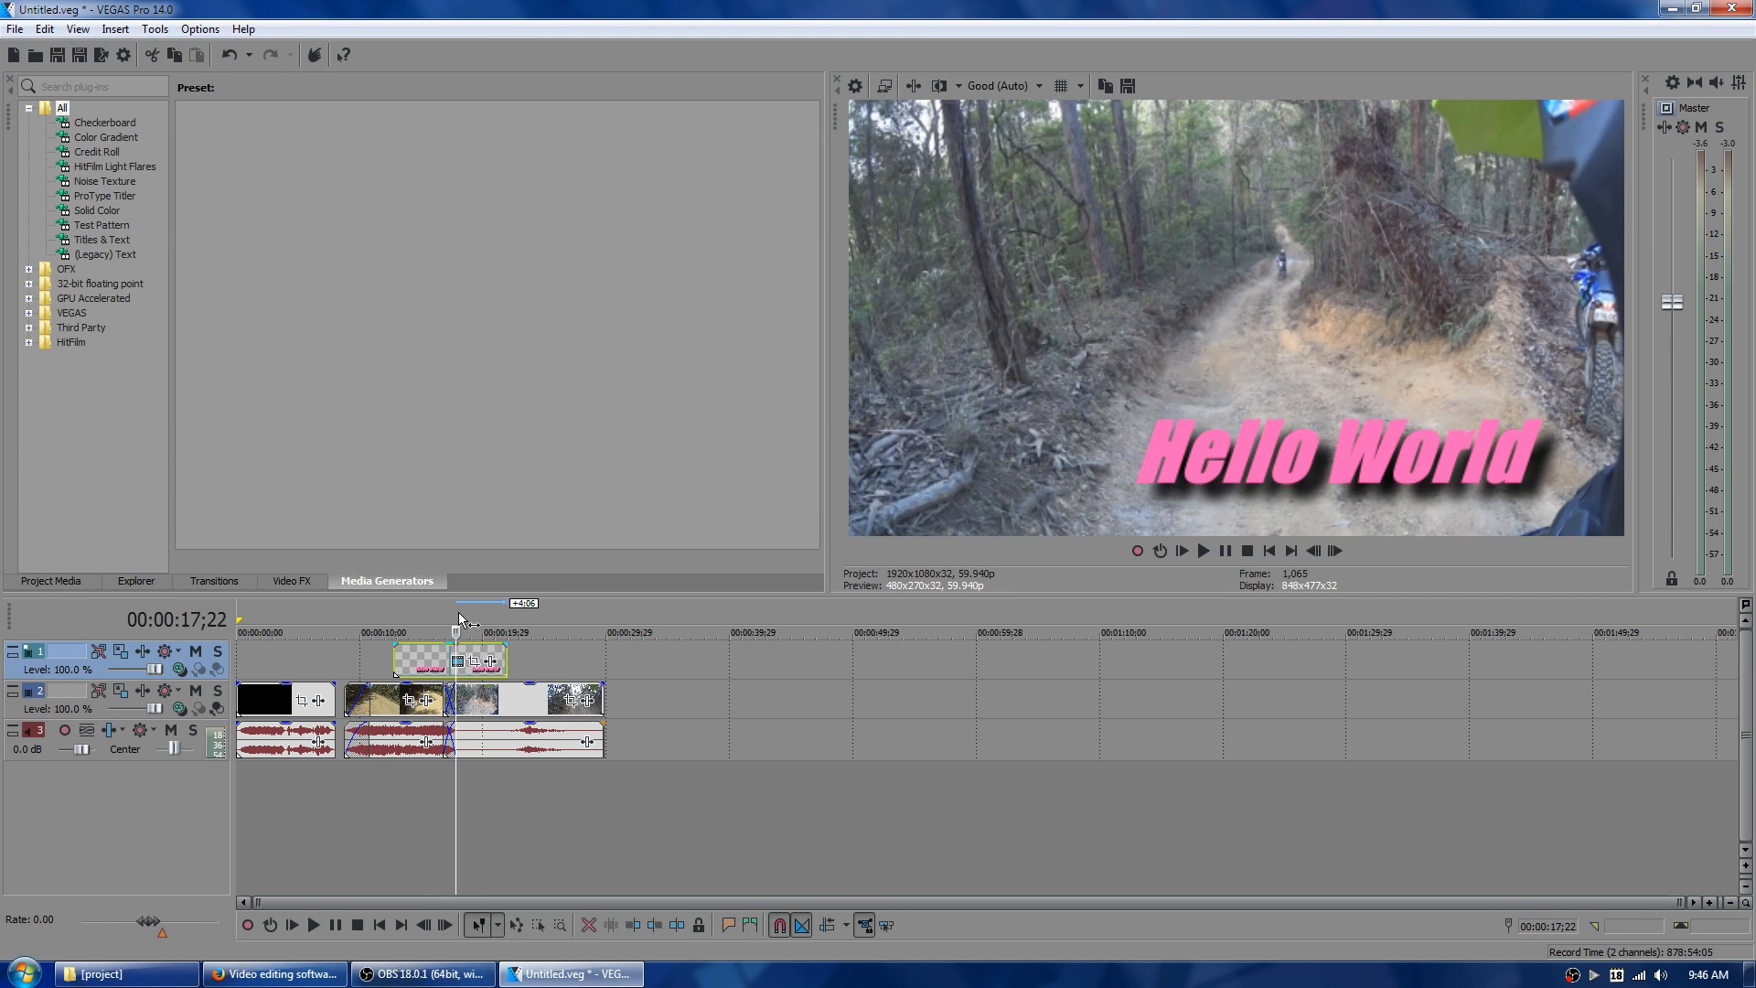
{"action": "left_click", "coordinate": [419, 615]}
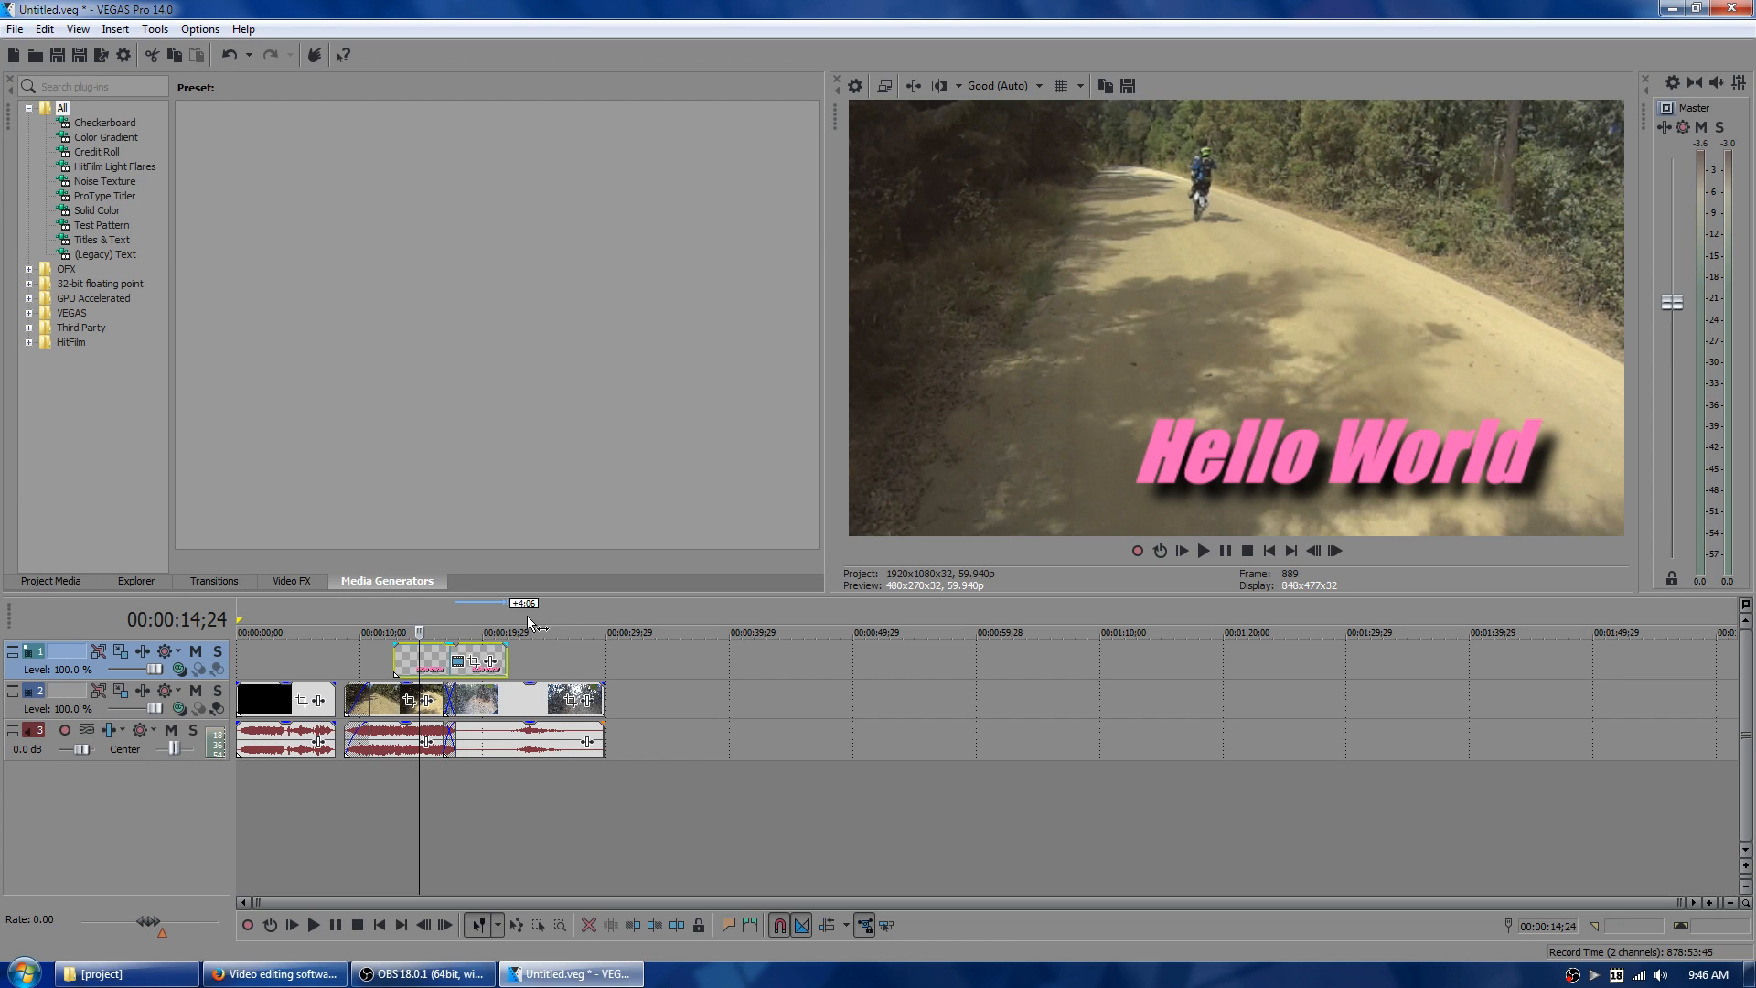
- Fade the title event in and out, shift it about one second earlier, and add fade-outs to the last clip's video and audio
{"action": "left_click_drag", "start_coordinate": [434, 662], "coordinate": [471, 644]}
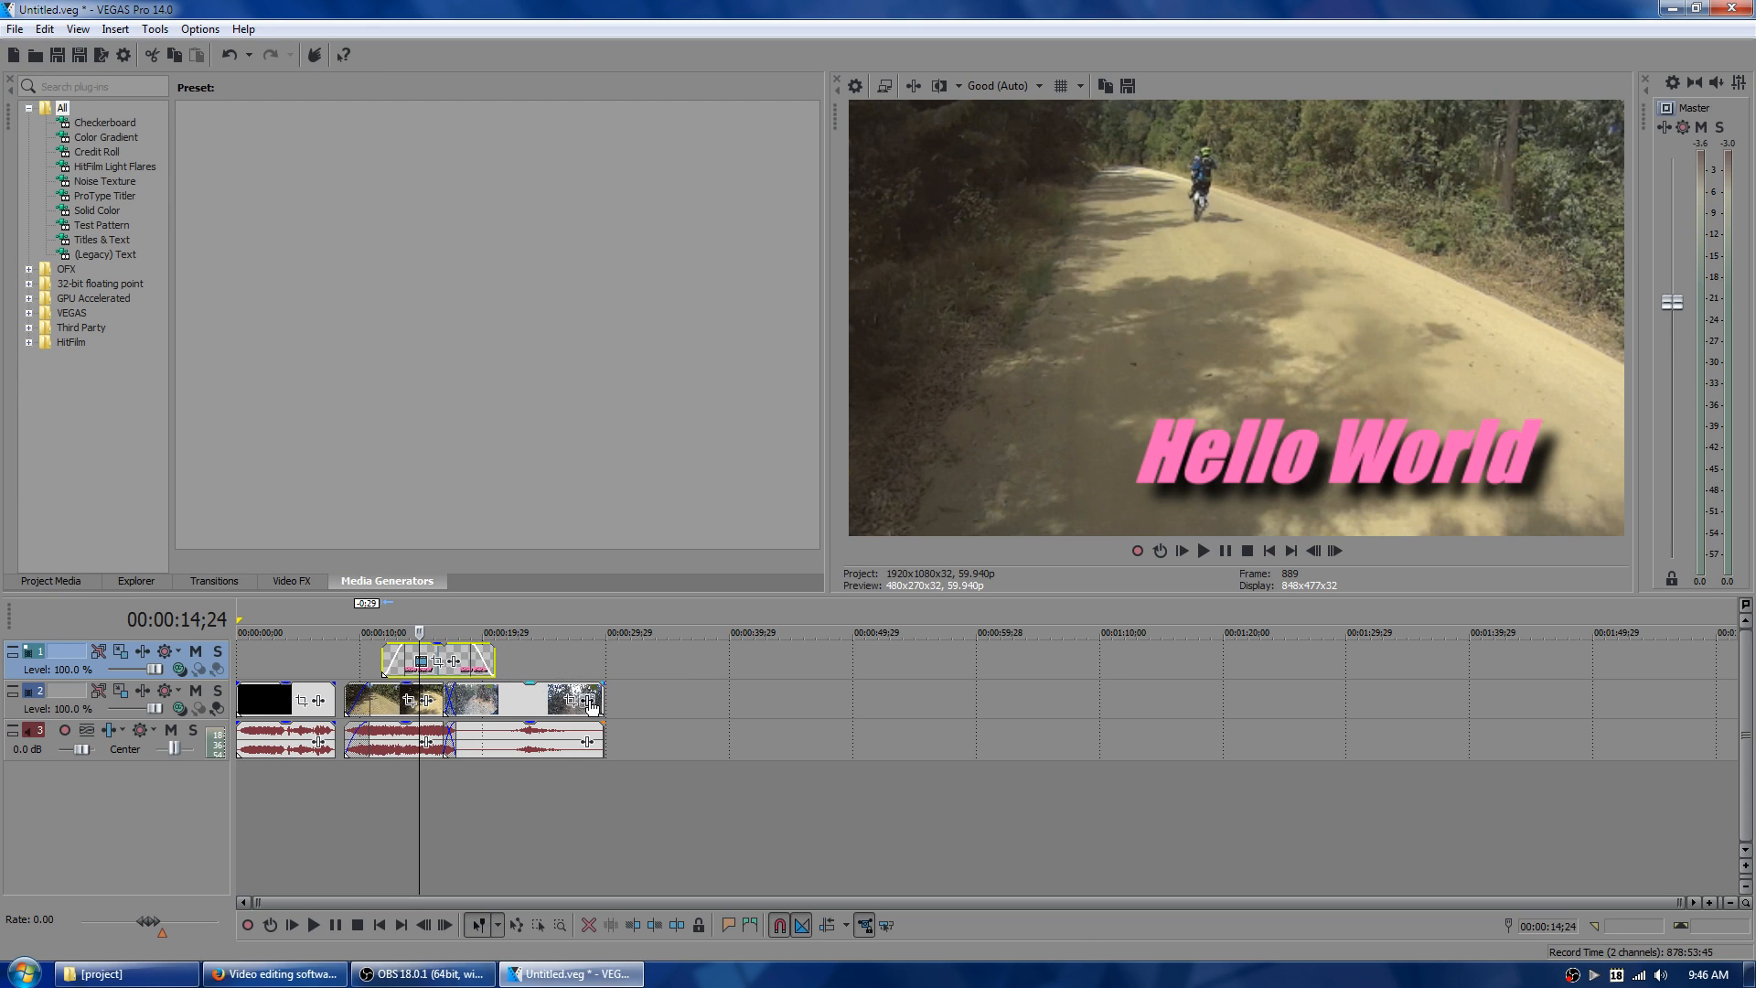
{"action": "left_click_drag", "start_coordinate": [606, 684], "coordinate": [582, 722]}
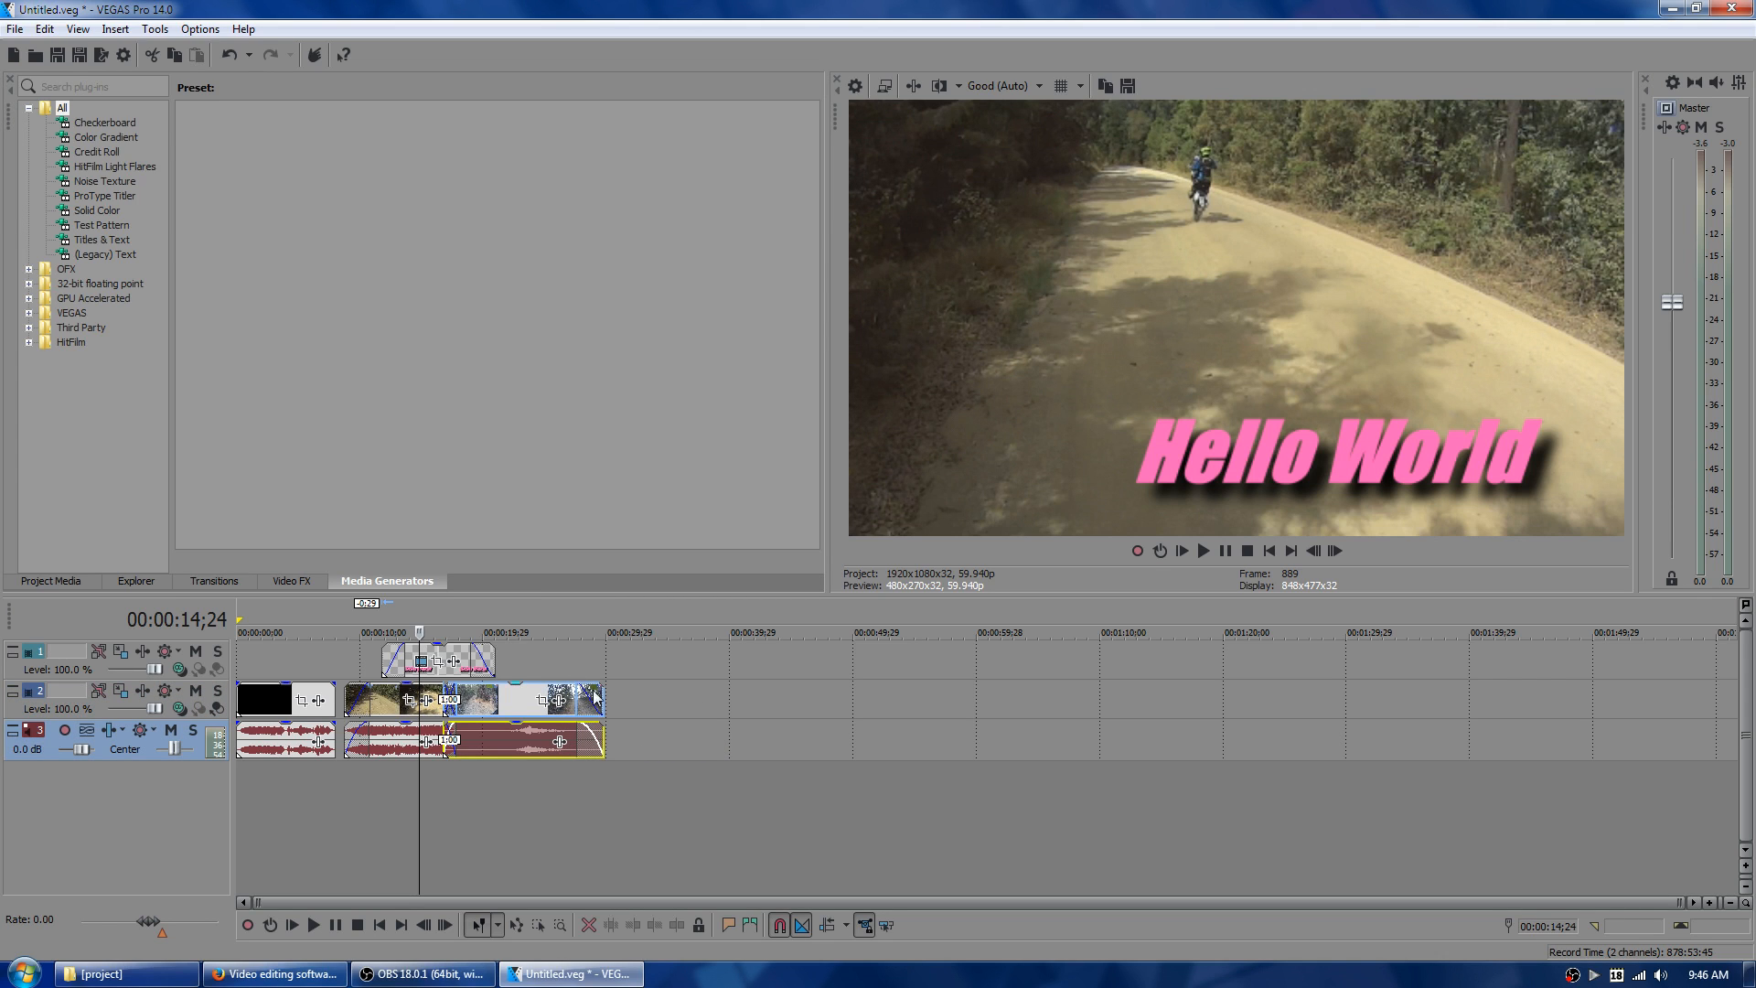
- Play the edit from 00:00:10;04 to 00:00:22;05 to review the title fades and the crossfade
{"action": "left_click", "coordinate": [360, 626]}
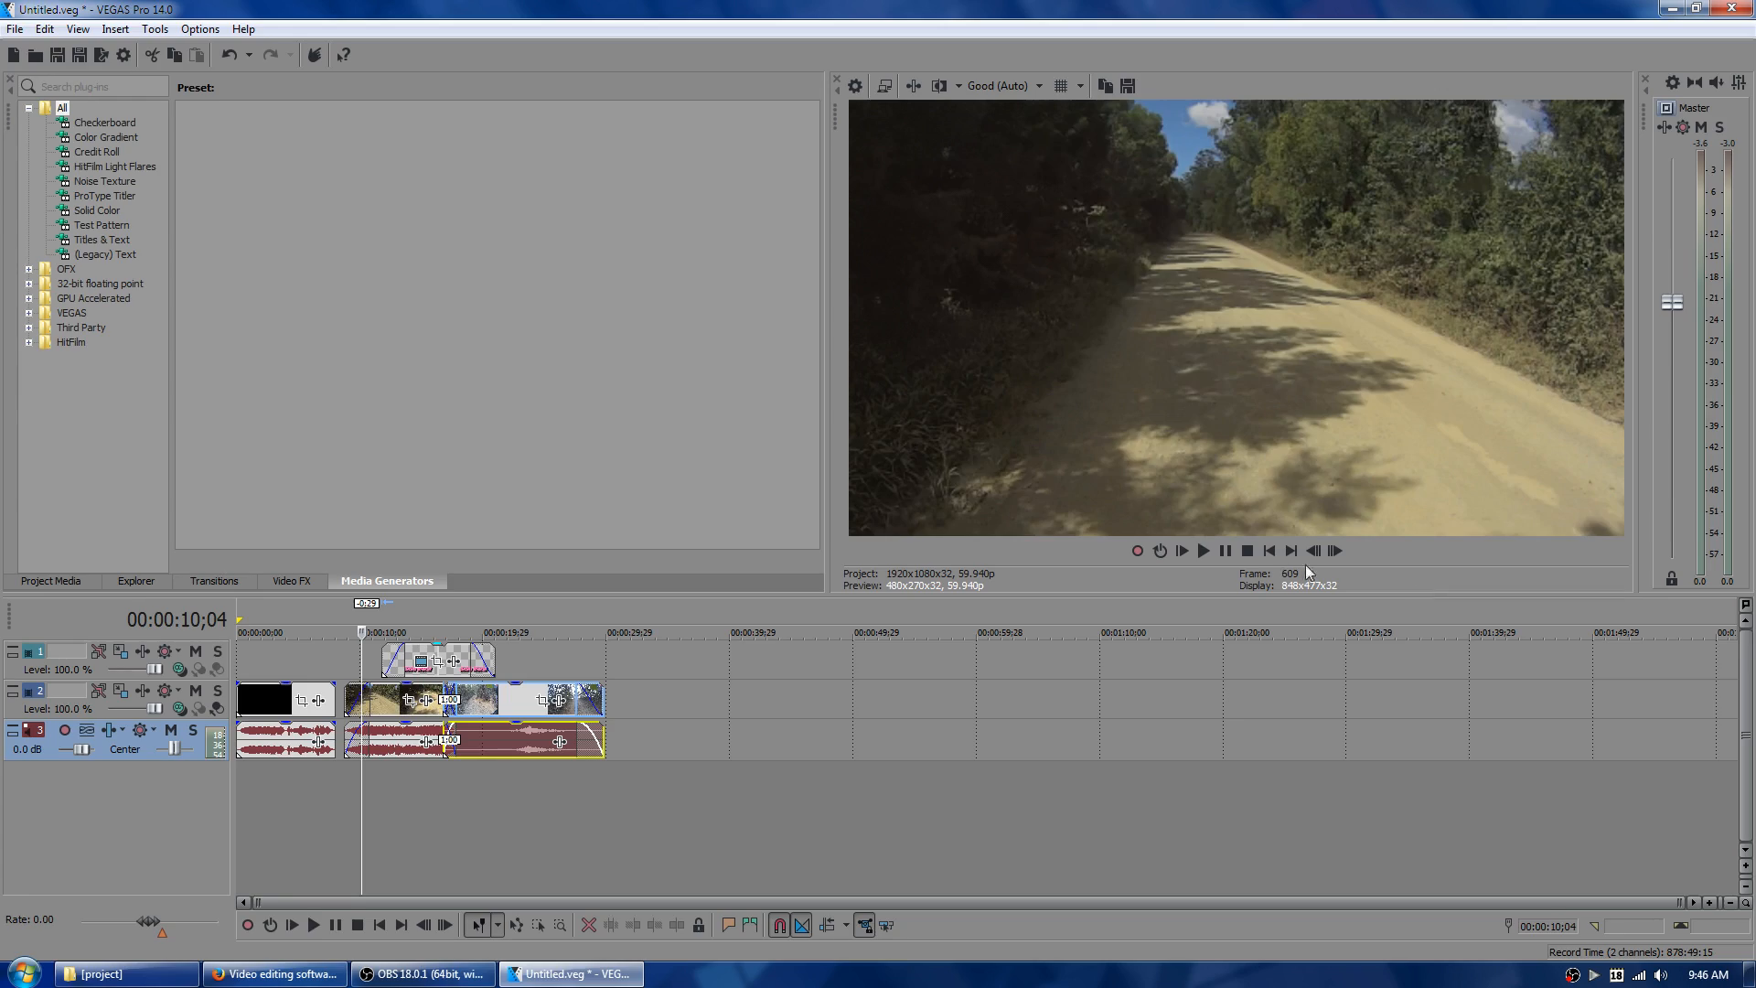
{"action": "left_click", "coordinate": [1199, 554]}
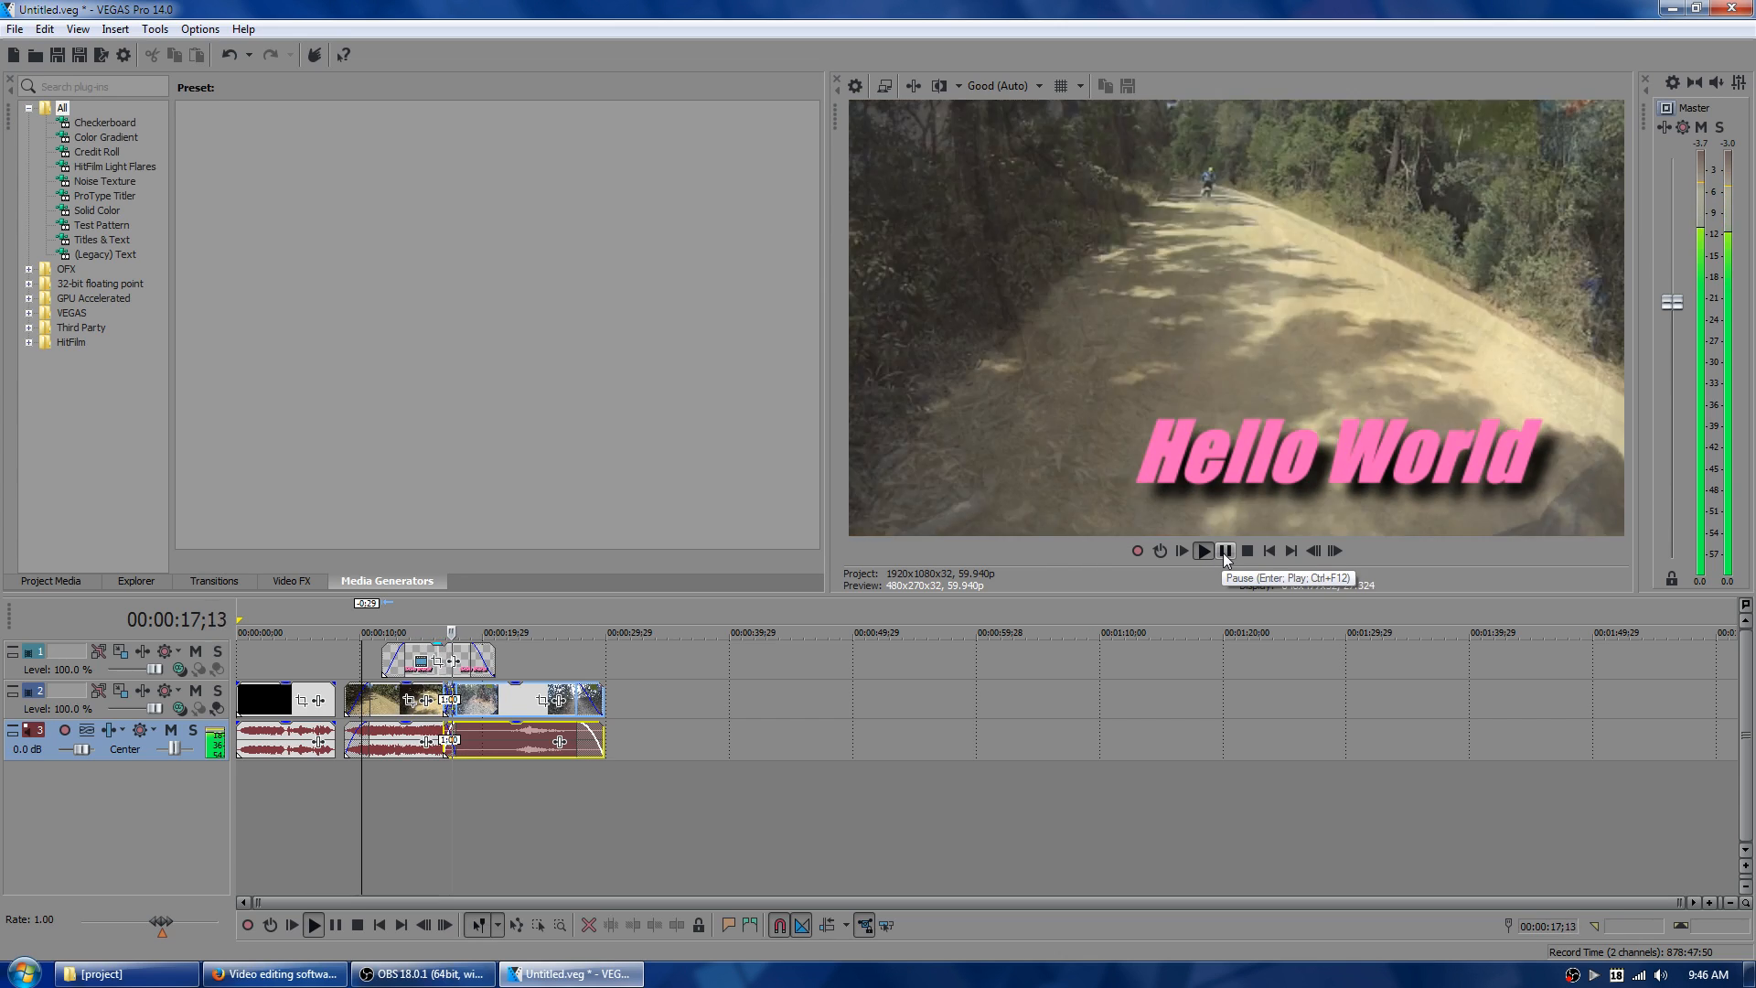
{"action": "left_click", "coordinate": [1223, 552]}
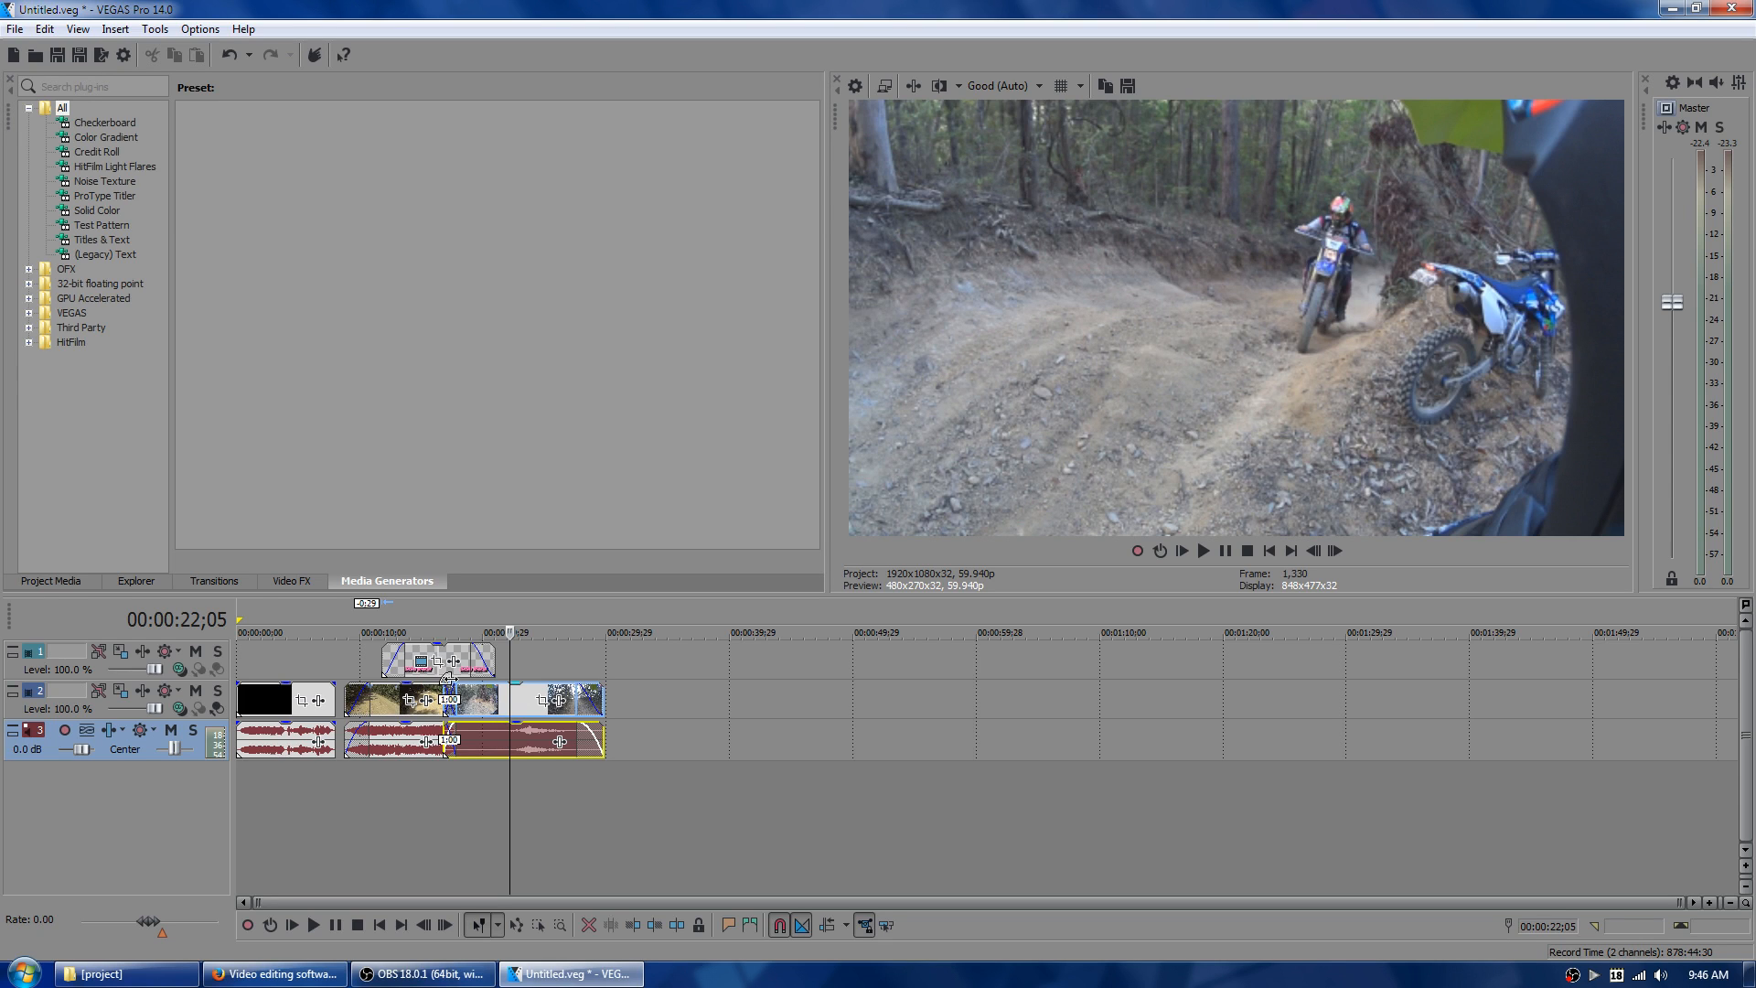
- Spread out the timeline by moving the title event about 8 seconds earlier and the middle and last clips later, leaving gaps between clips
{"action": "left_click_drag", "start_coordinate": [433, 659], "coordinate": [333, 665]}
{"action": "left_click_drag", "start_coordinate": [469, 703], "coordinate": [674, 702]}
{"action": "left_click_drag", "start_coordinate": [399, 707], "coordinate": [538, 720]}
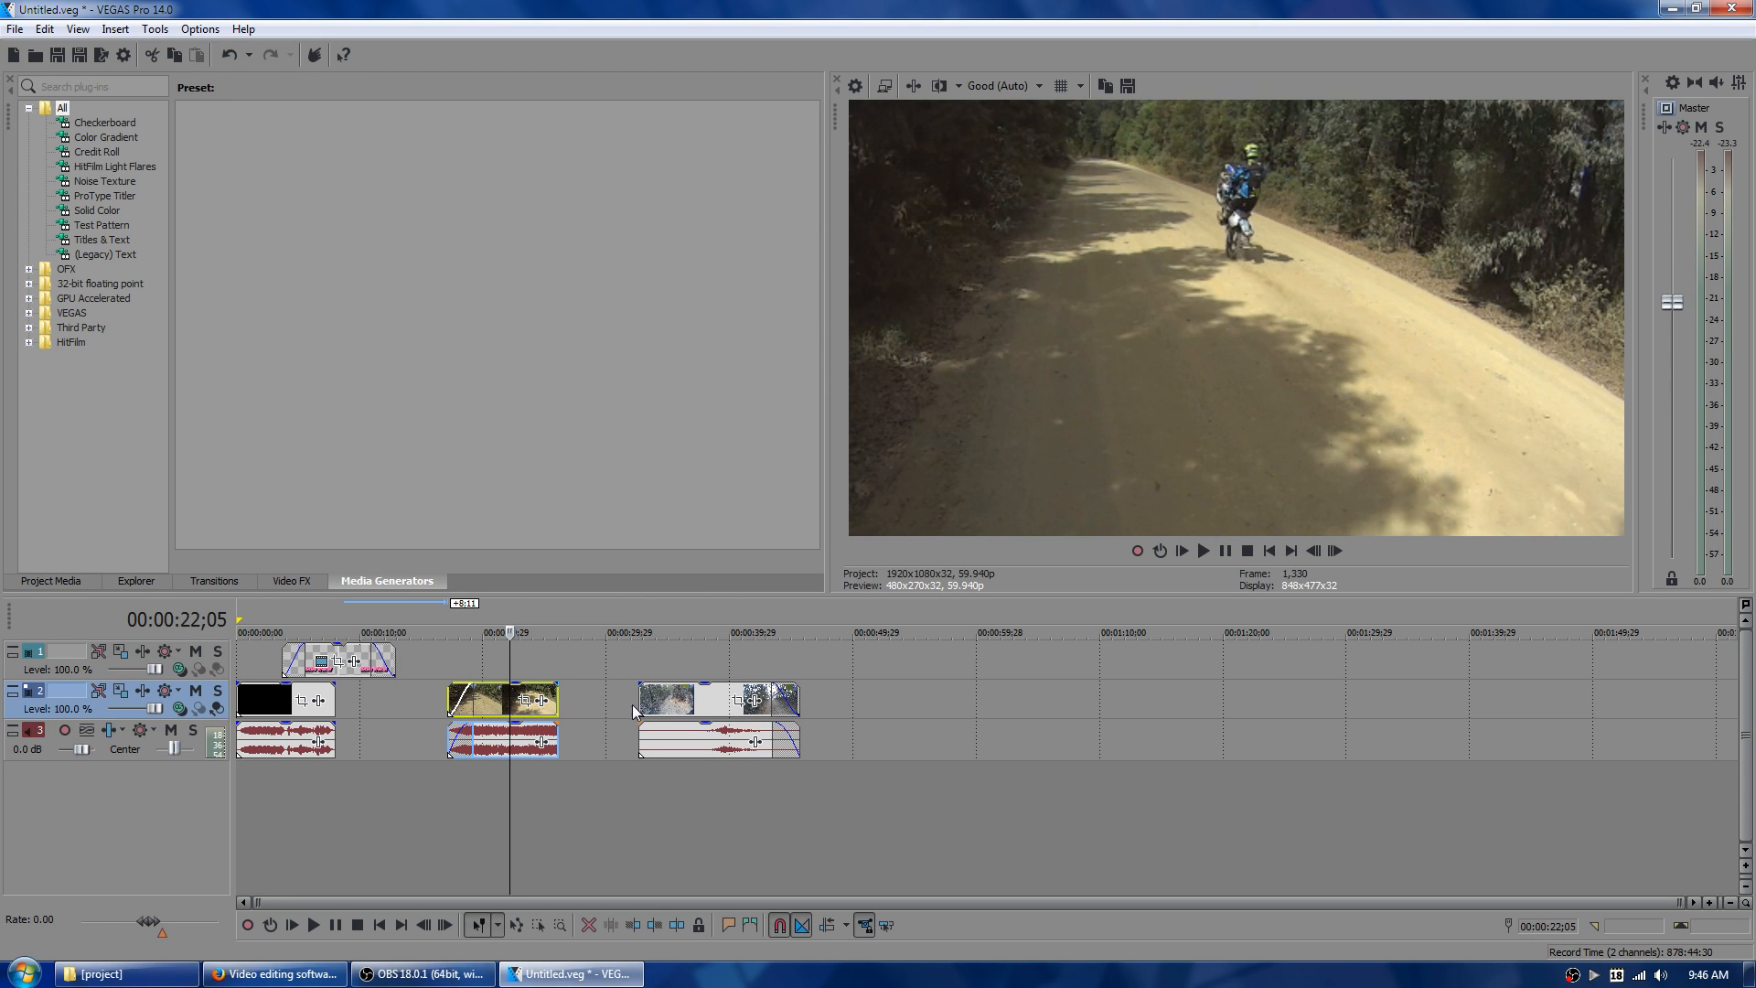
- Find the wheelie frame at 00:00:20;08 in the middle clip and split the clip there
{"action": "left_click", "coordinate": [489, 611]}
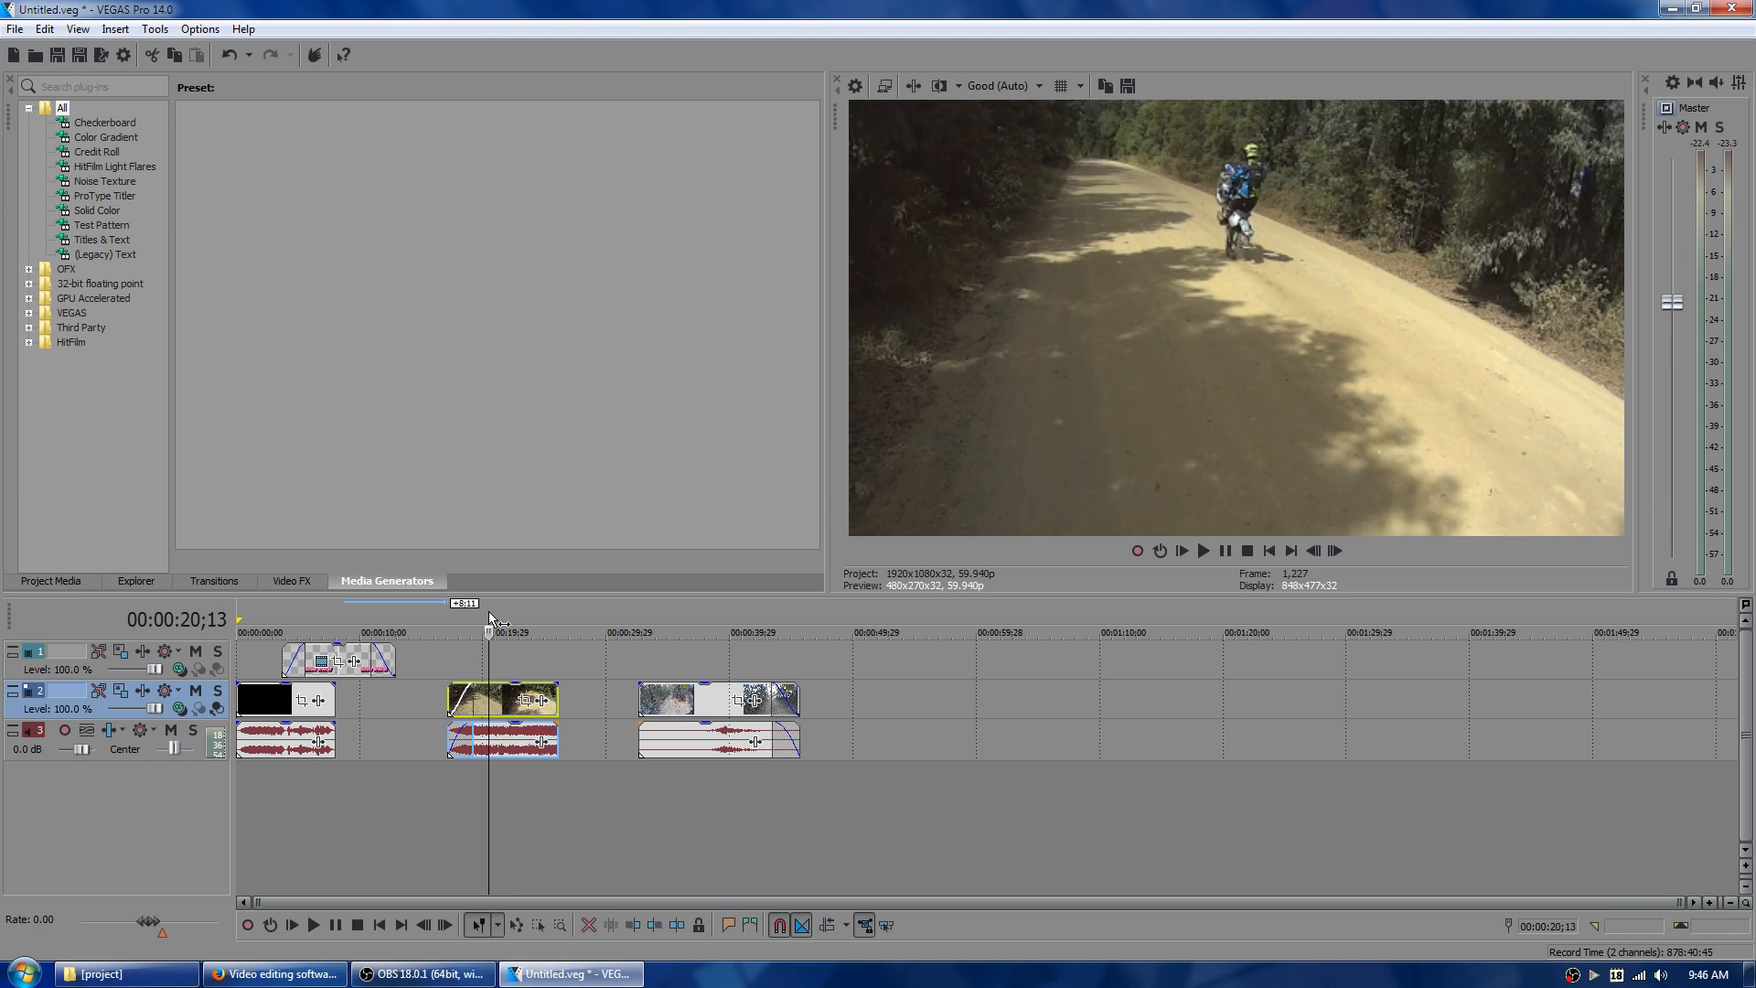
{"action": "left_click", "coordinate": [482, 611]}
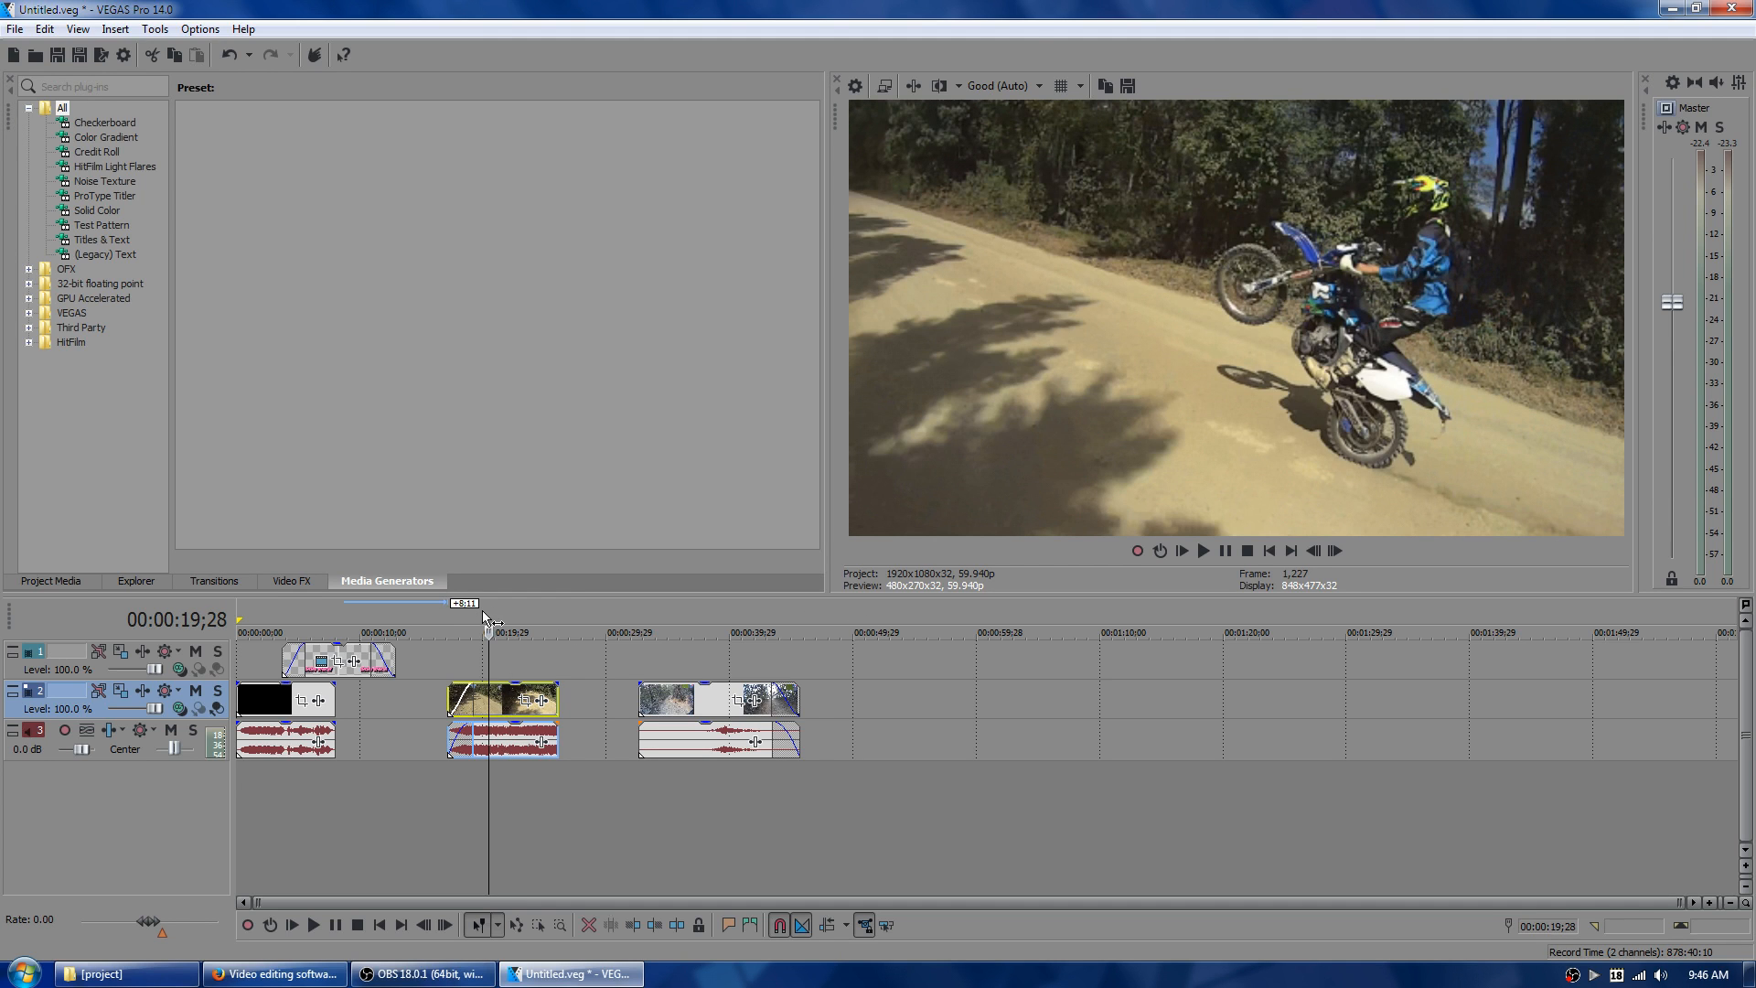
{"action": "left_click", "coordinate": [1334, 551]}
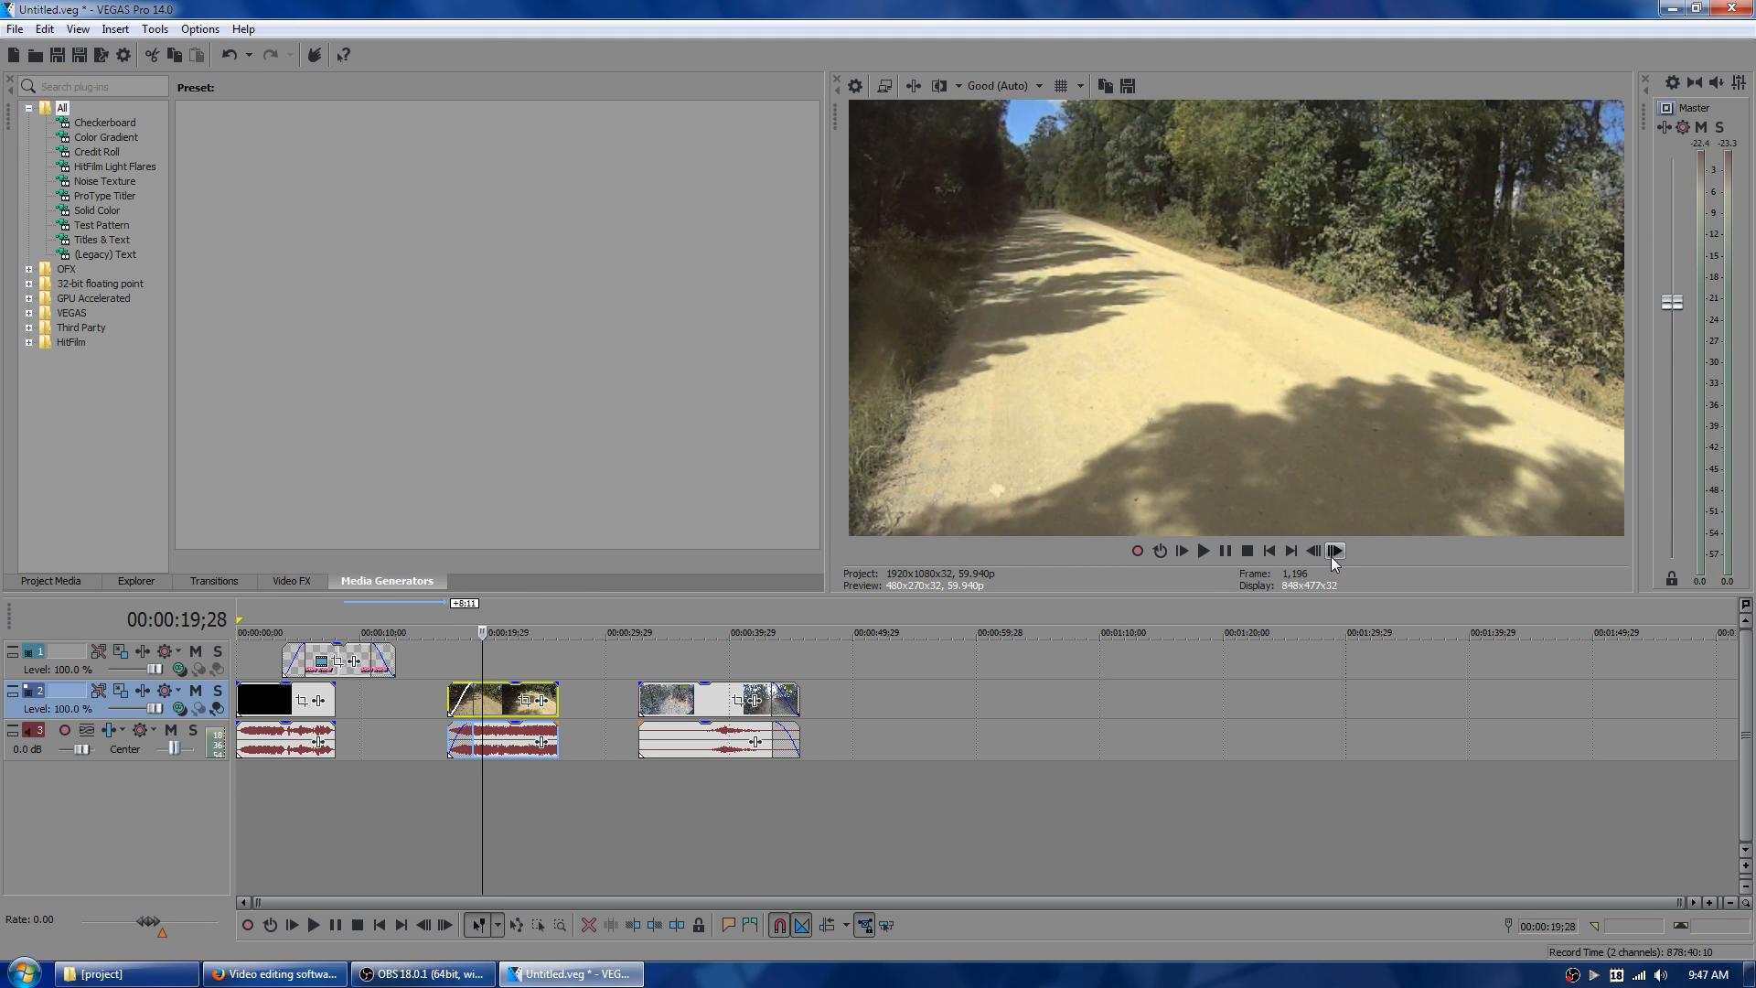
{"action": "left_click", "coordinate": [1334, 551]}
{"action": "left_click", "coordinate": [1334, 551]}
{"action": "left_click", "coordinate": [1335, 550]}
{"action": "left_click", "coordinate": [1334, 550]}
{"action": "left_click", "coordinate": [1334, 551]}
{"action": "left_click", "coordinate": [1335, 551]}
{"action": "left_click", "coordinate": [1335, 551]}
{"action": "left_click", "coordinate": [1335, 550]}
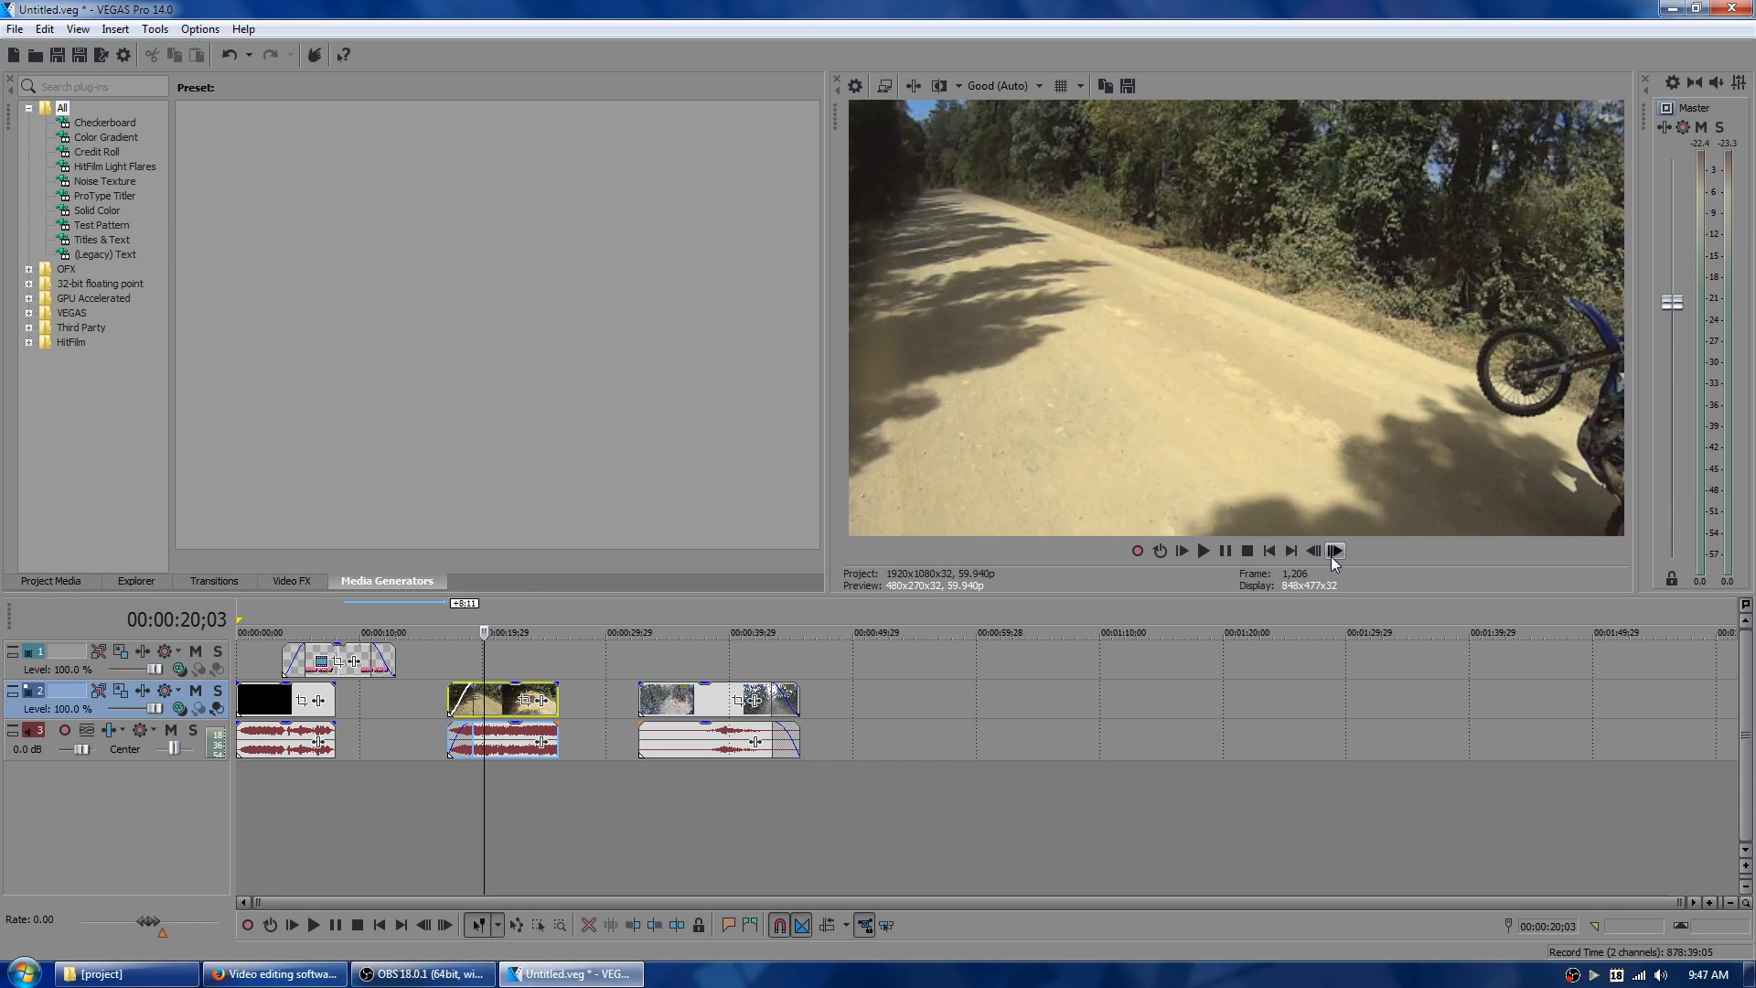
{"action": "left_click", "coordinate": [1335, 551]}
{"action": "left_click", "coordinate": [1334, 551]}
{"action": "left_click", "coordinate": [1334, 550]}
{"action": "left_click", "coordinate": [1334, 550]}
{"action": "left_click", "coordinate": [1334, 551]}
{"action": "left_click", "coordinate": [1335, 551]}
{"action": "left_click", "coordinate": [1333, 553]}
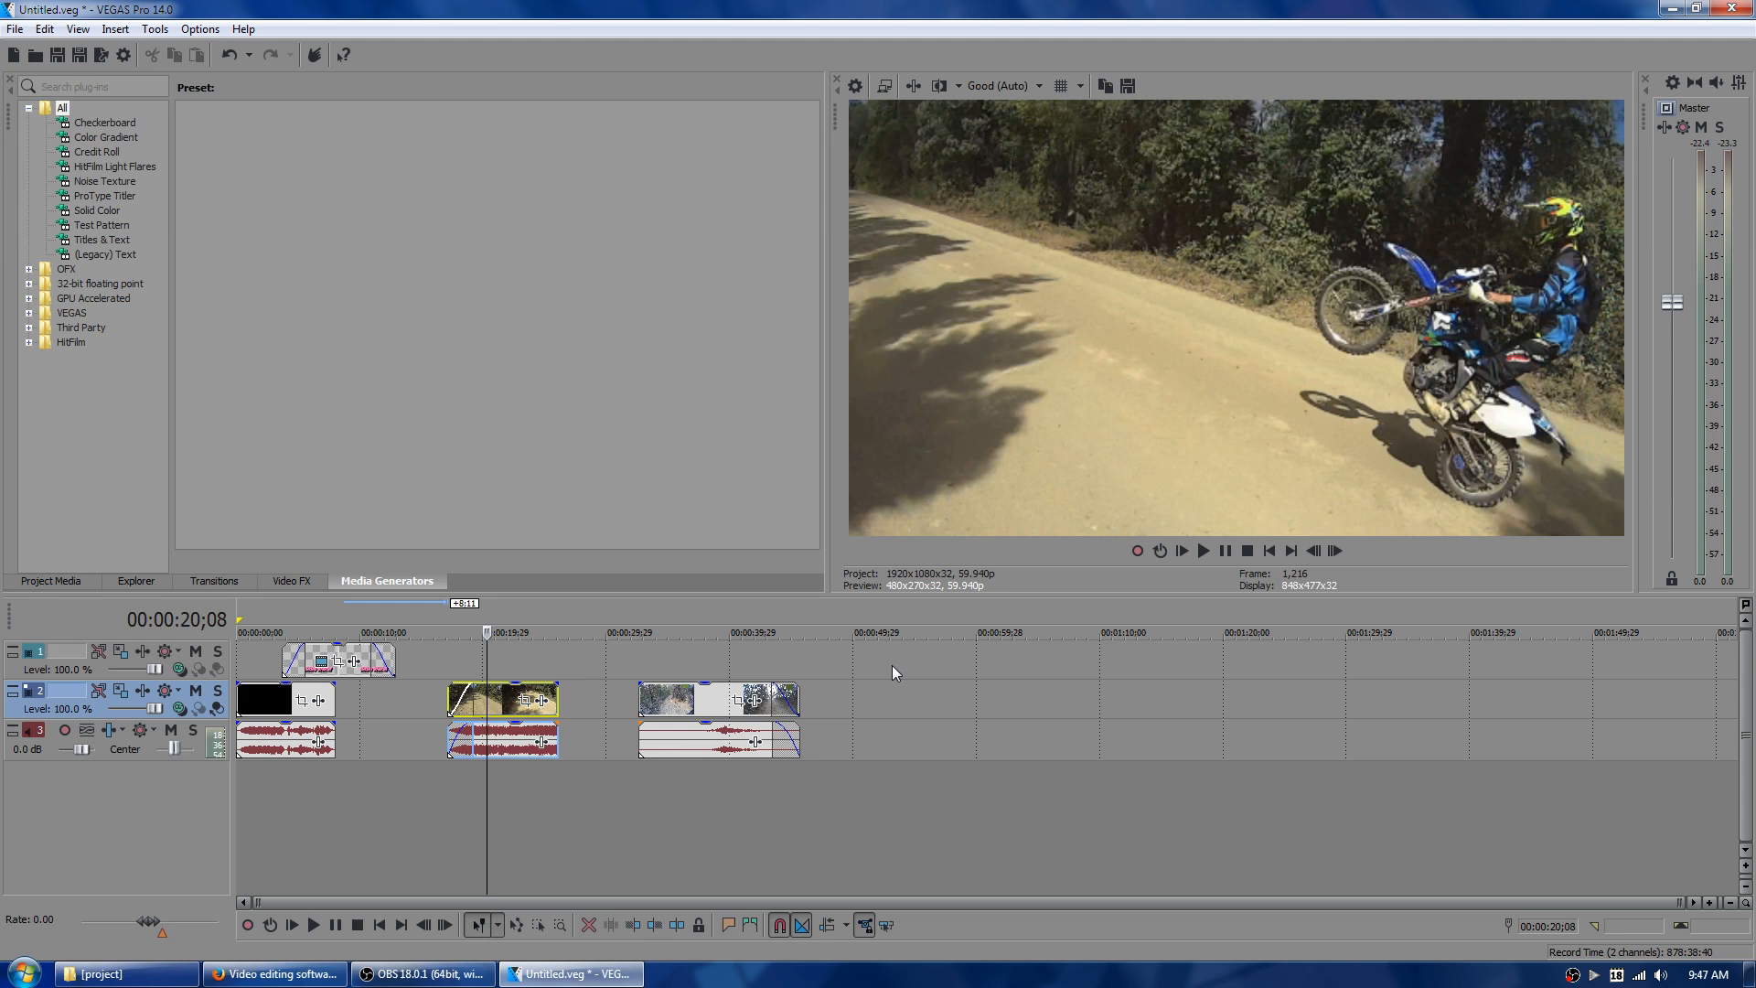
{"action": "key", "text": "s"}
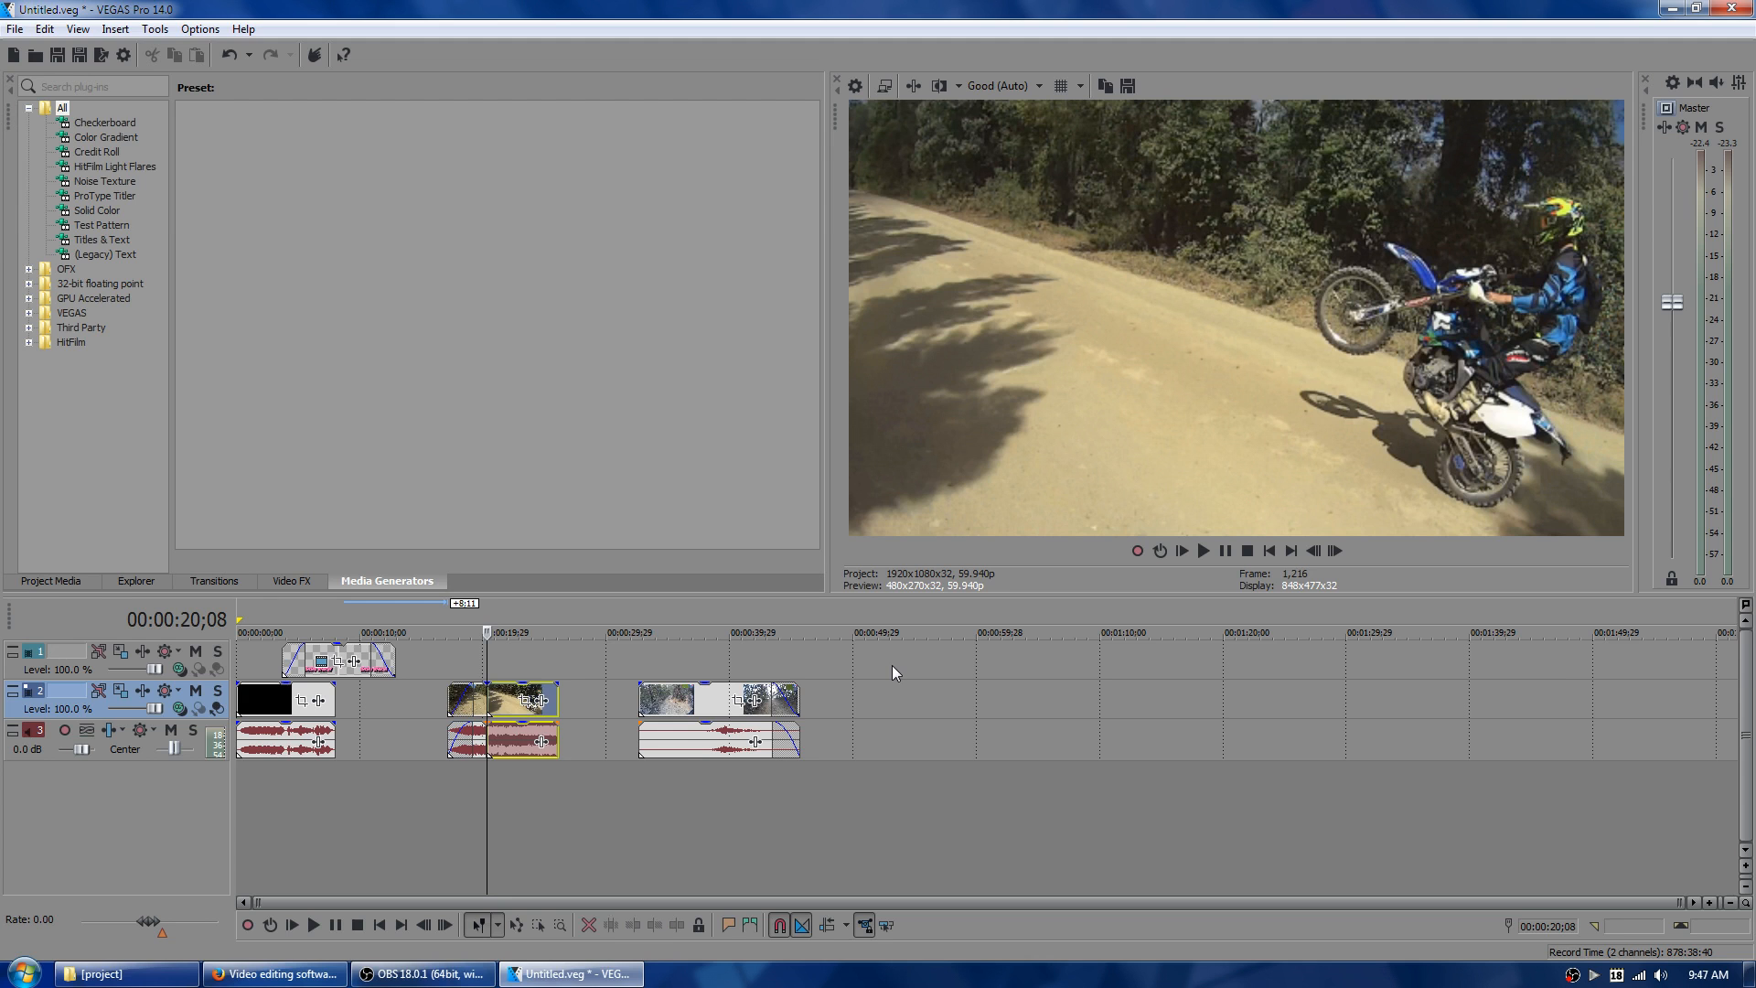
- Play on to 00:00:21;28, where the rider has passed, and split the clip again
{"action": "left_click", "coordinate": [1201, 551]}
{"action": "left_click", "coordinate": [1226, 552]}
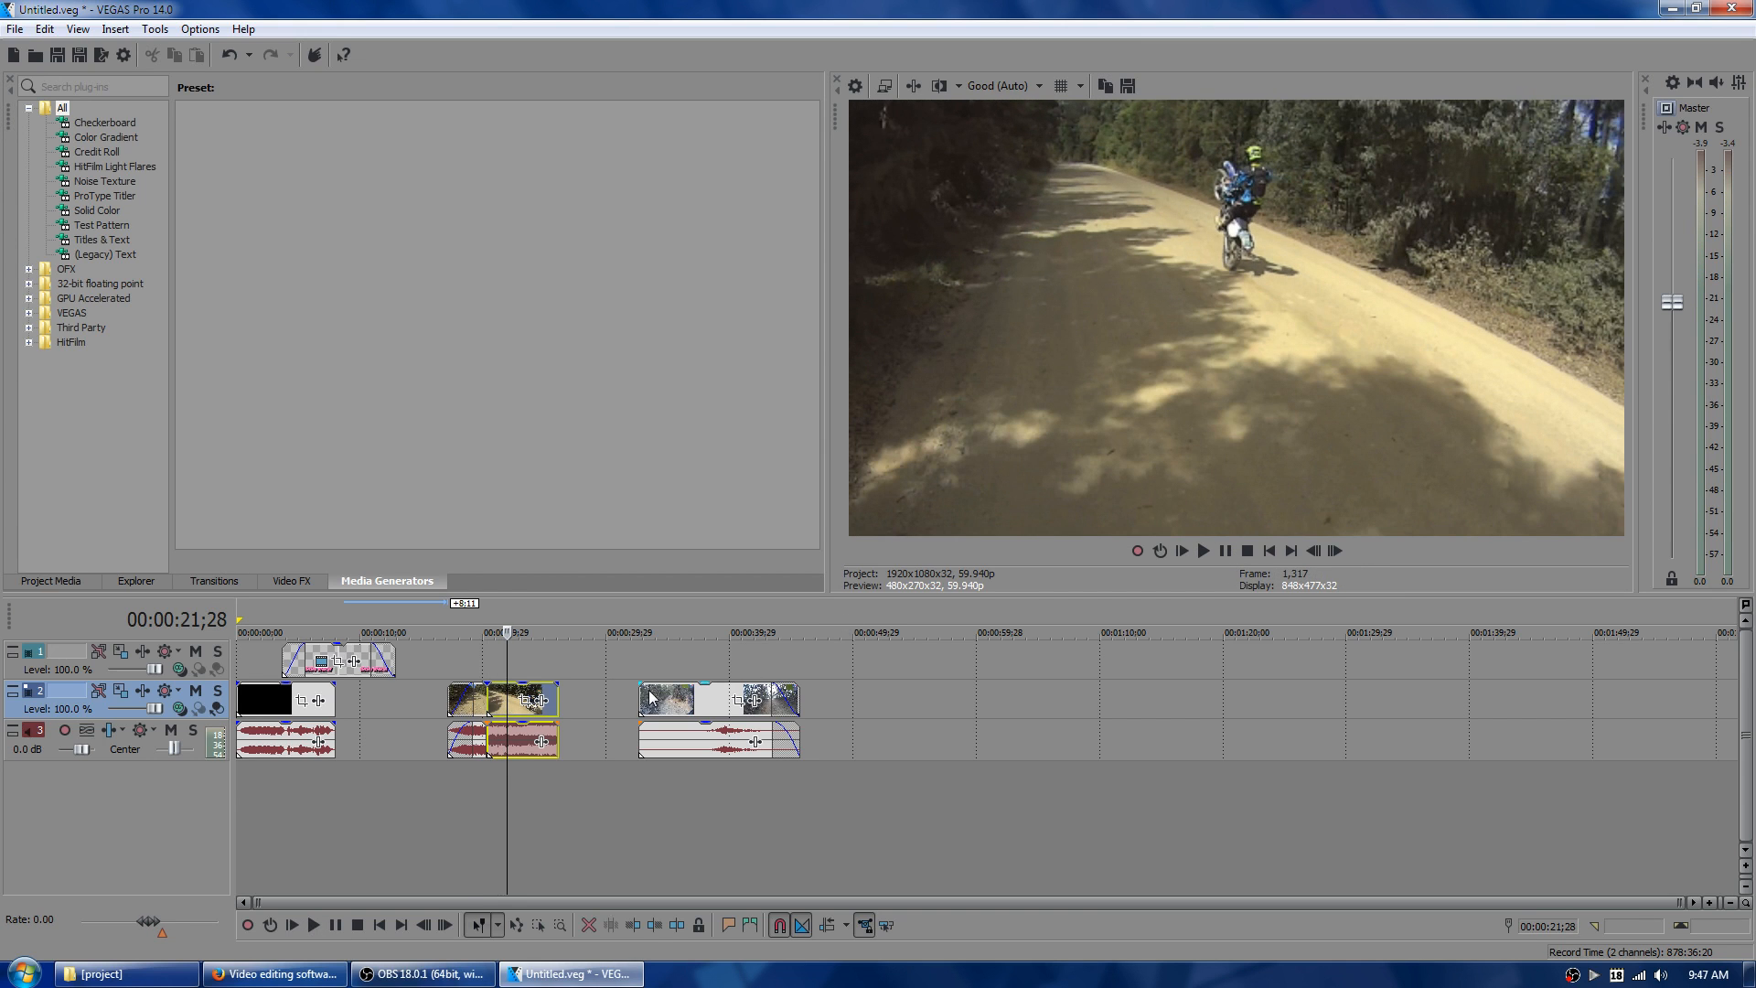
{"action": "key", "text": "s"}
- Separate the split pieces with gaps on the timeline and move the last clip about 20 seconds later to free up space
{"action": "left_click_drag", "start_coordinate": [526, 695], "coordinate": [560, 695]}
{"action": "left_click_drag", "start_coordinate": [695, 702], "coordinate": [949, 704]}
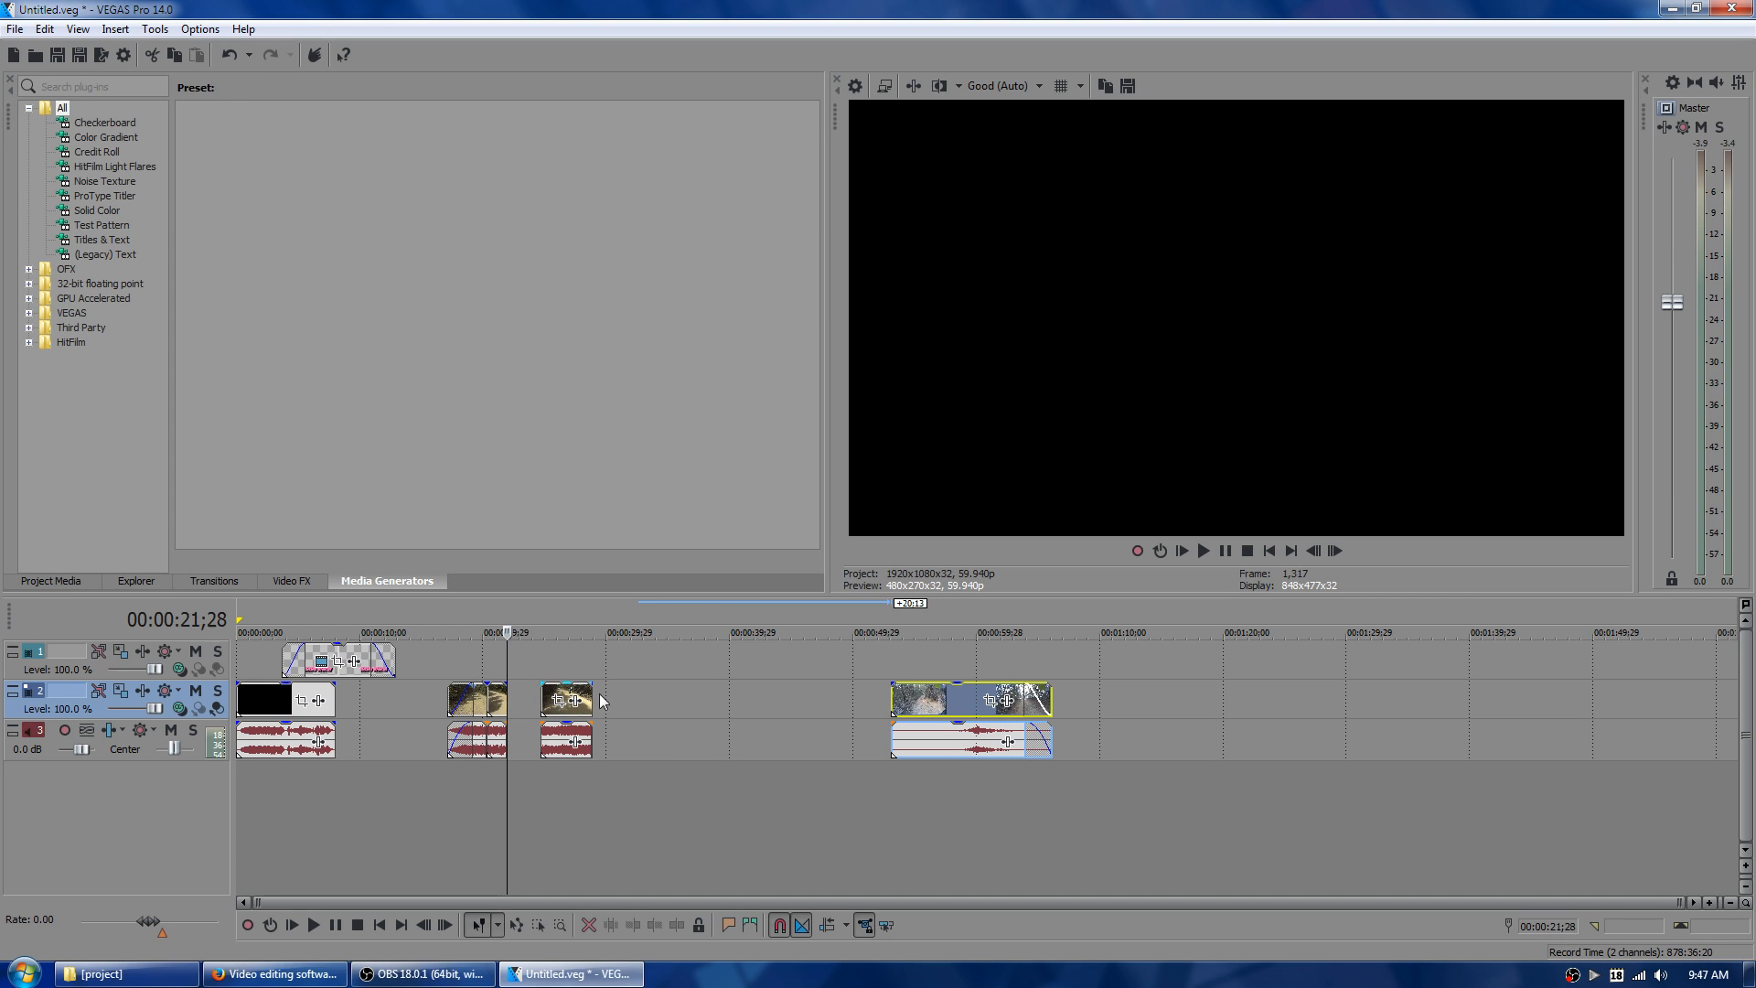
{"action": "left_click_drag", "start_coordinate": [569, 695], "coordinate": [643, 695]}
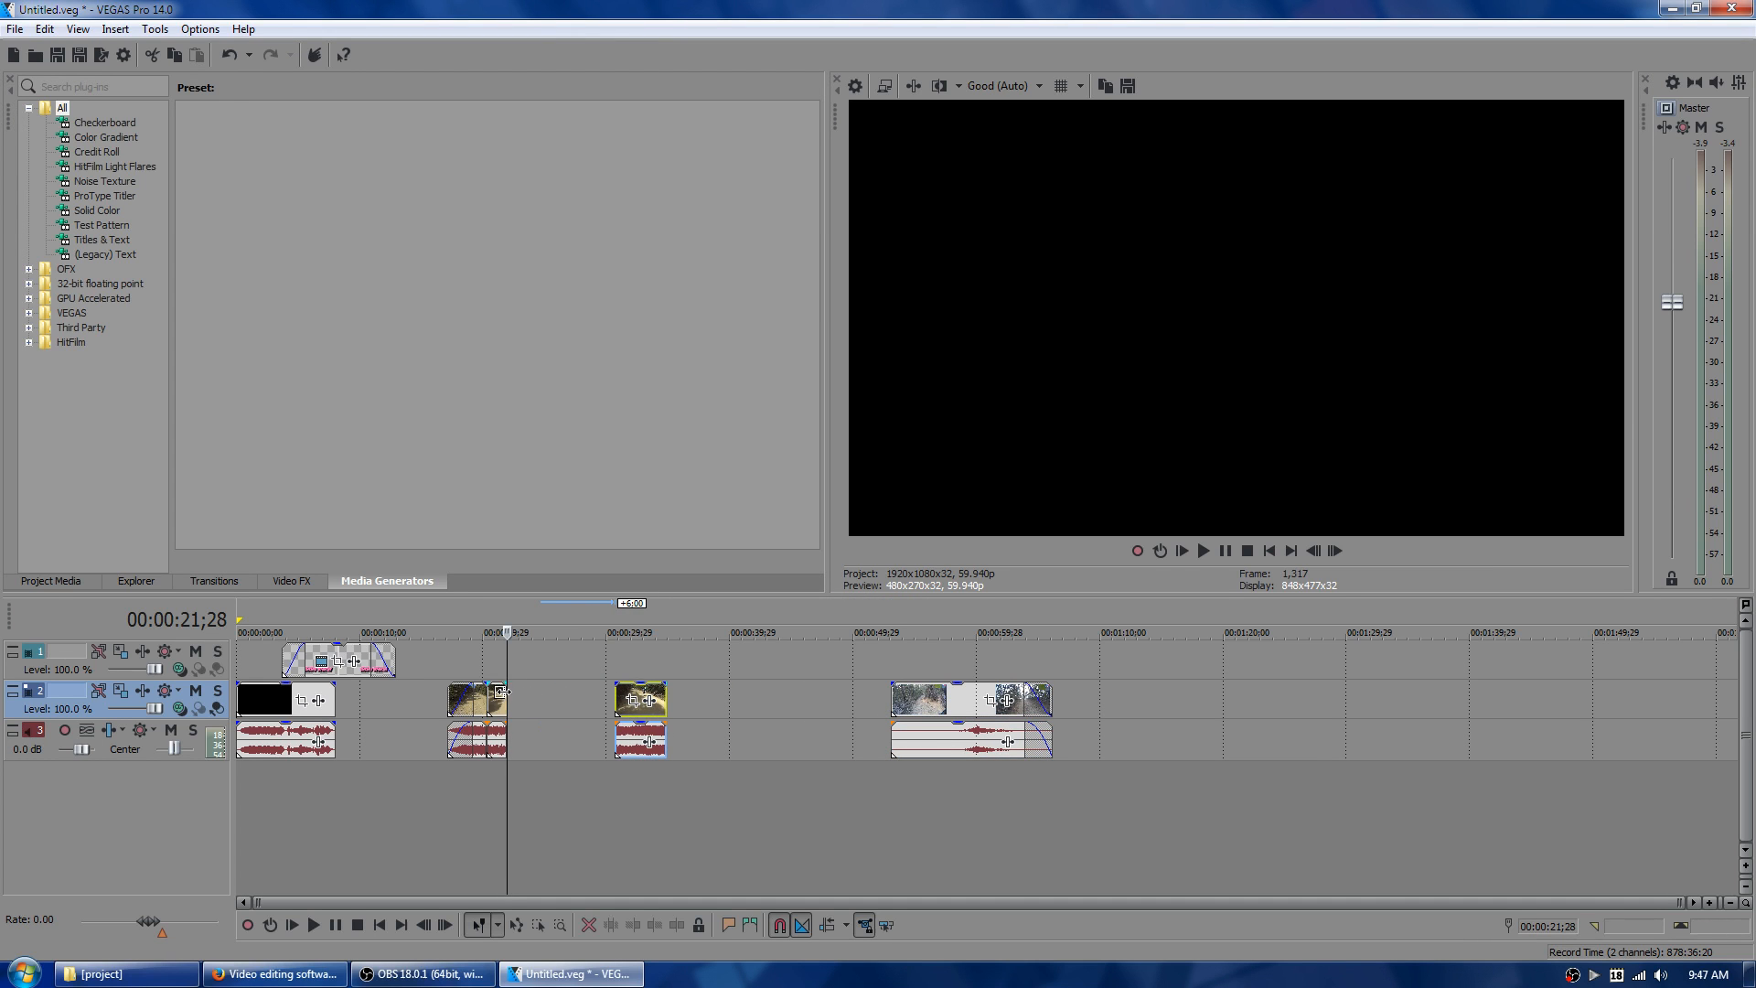
{"action": "left_click_drag", "start_coordinate": [502, 704], "coordinate": [553, 704]}
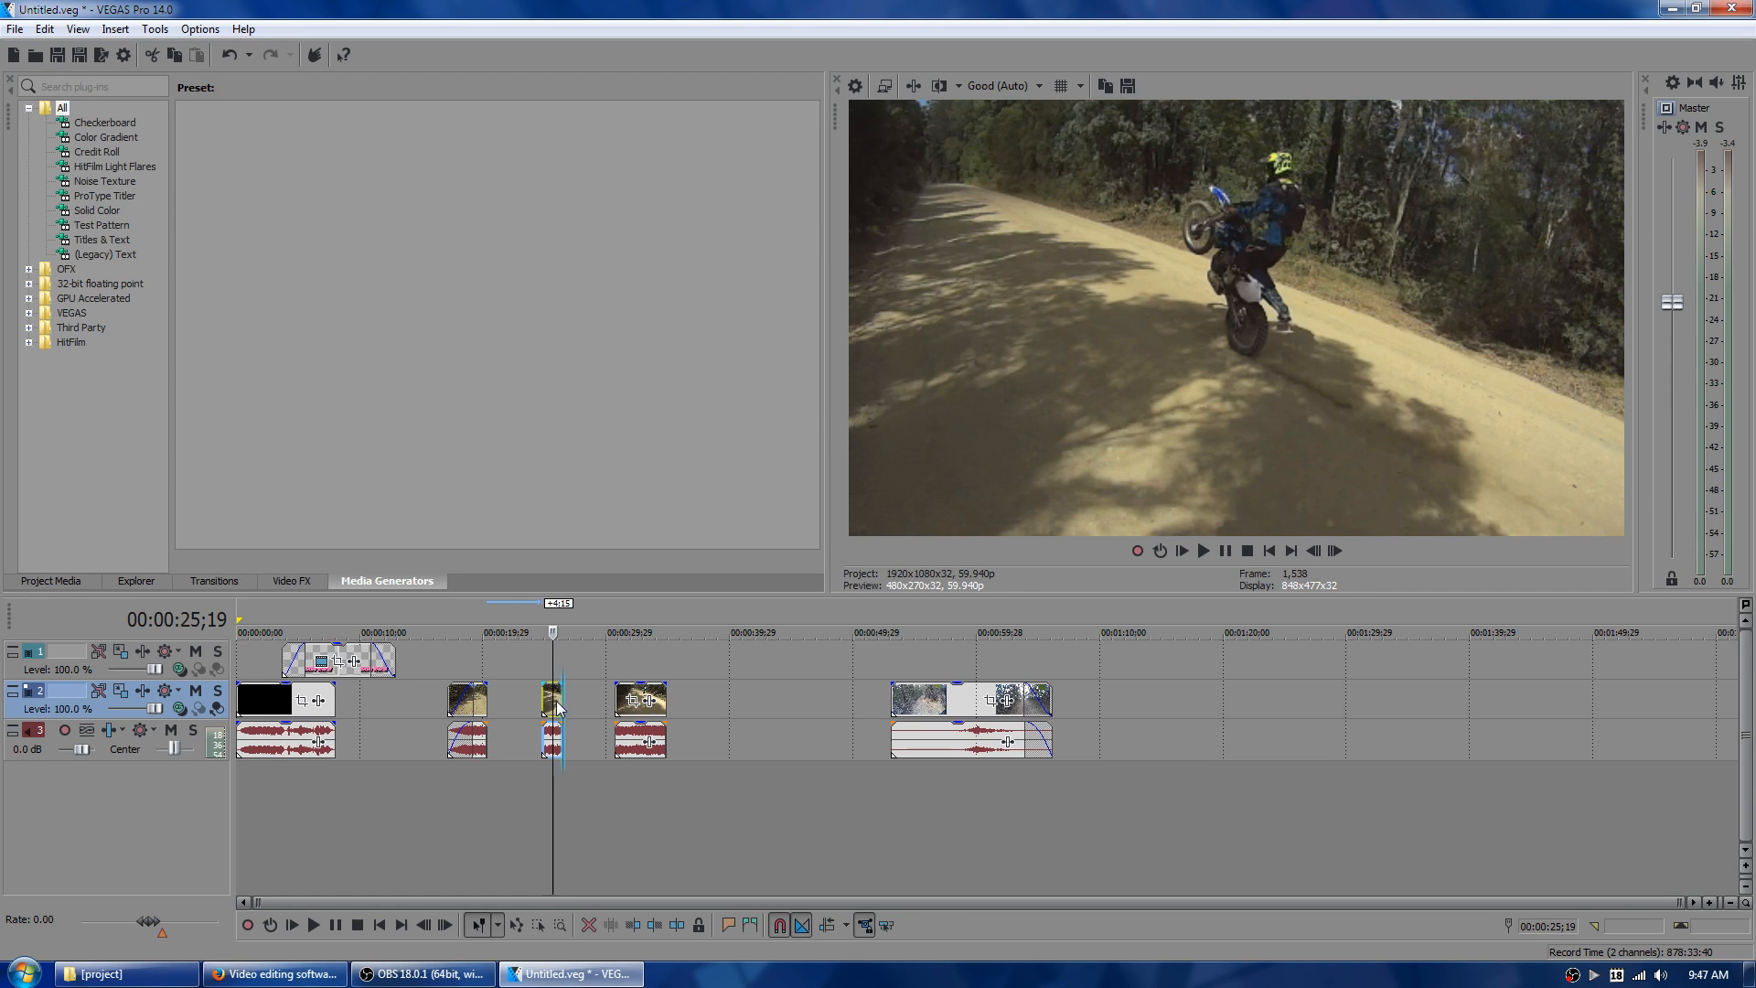
{"action": "left_click_drag", "start_coordinate": [555, 700], "coordinate": [532, 709]}
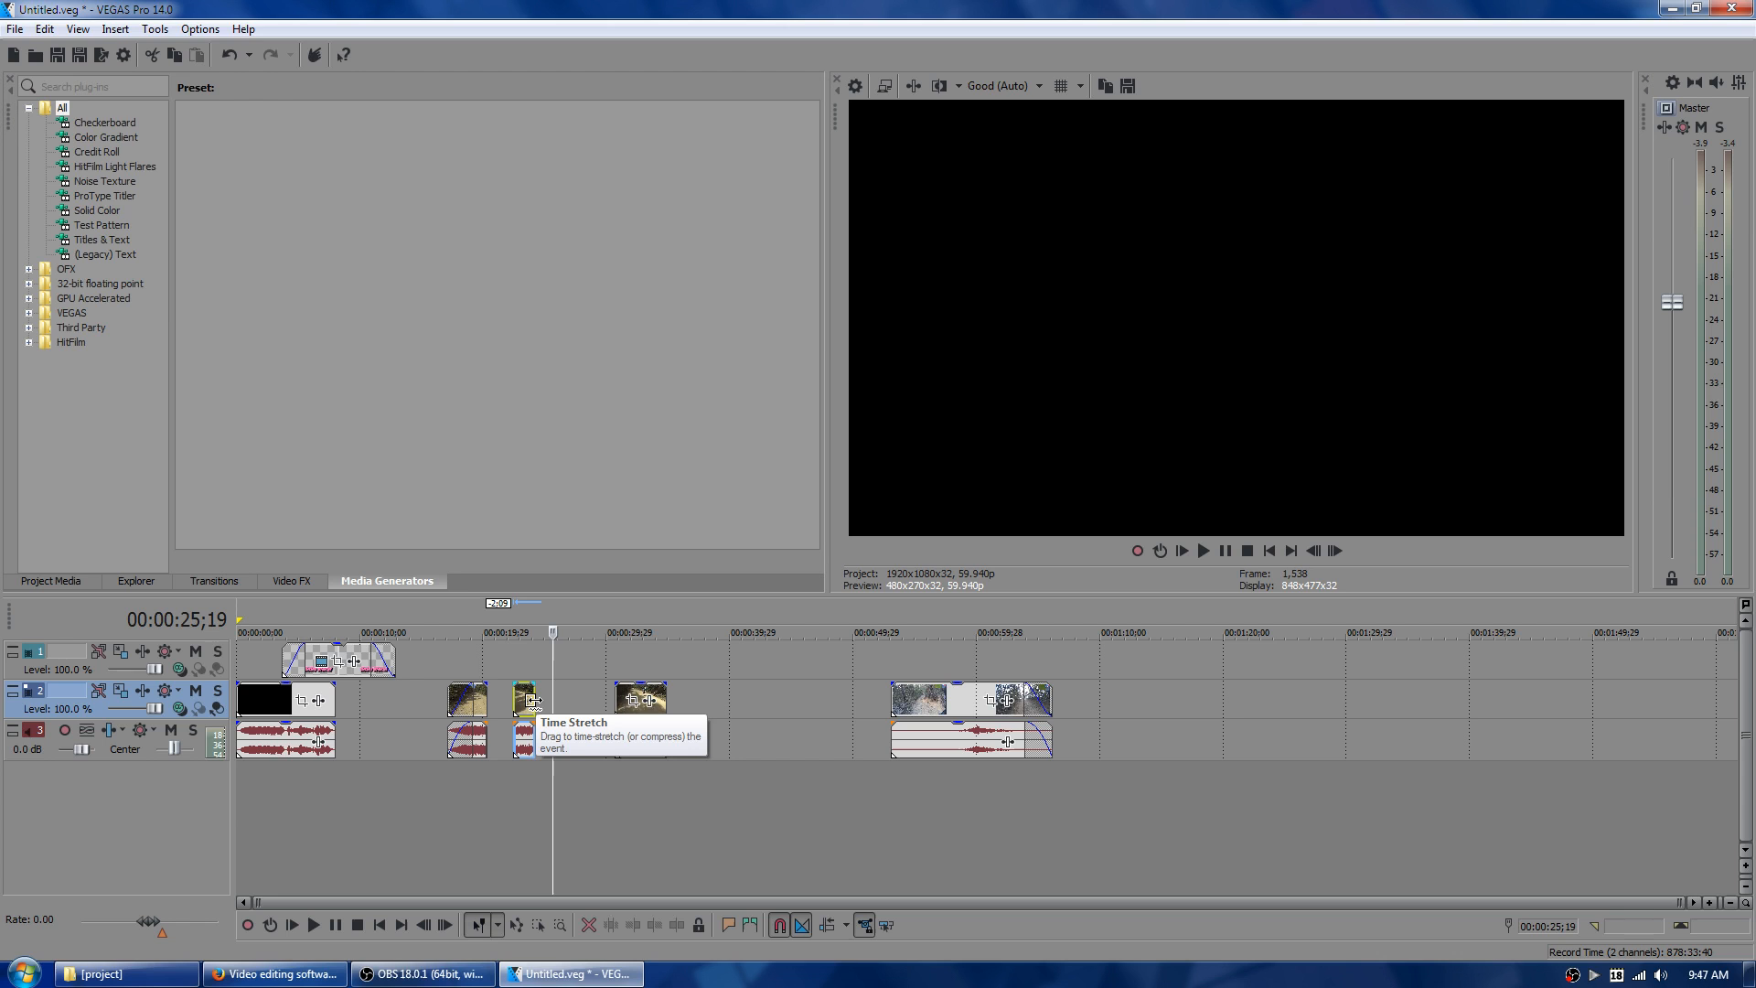
- Time-stretch the wheelie piece by about 5 seconds for slow motion and compress the piece after it by about 2 seconds
{"action": "left_click_drag", "start_coordinate": [533, 701], "coordinate": [596, 701]}
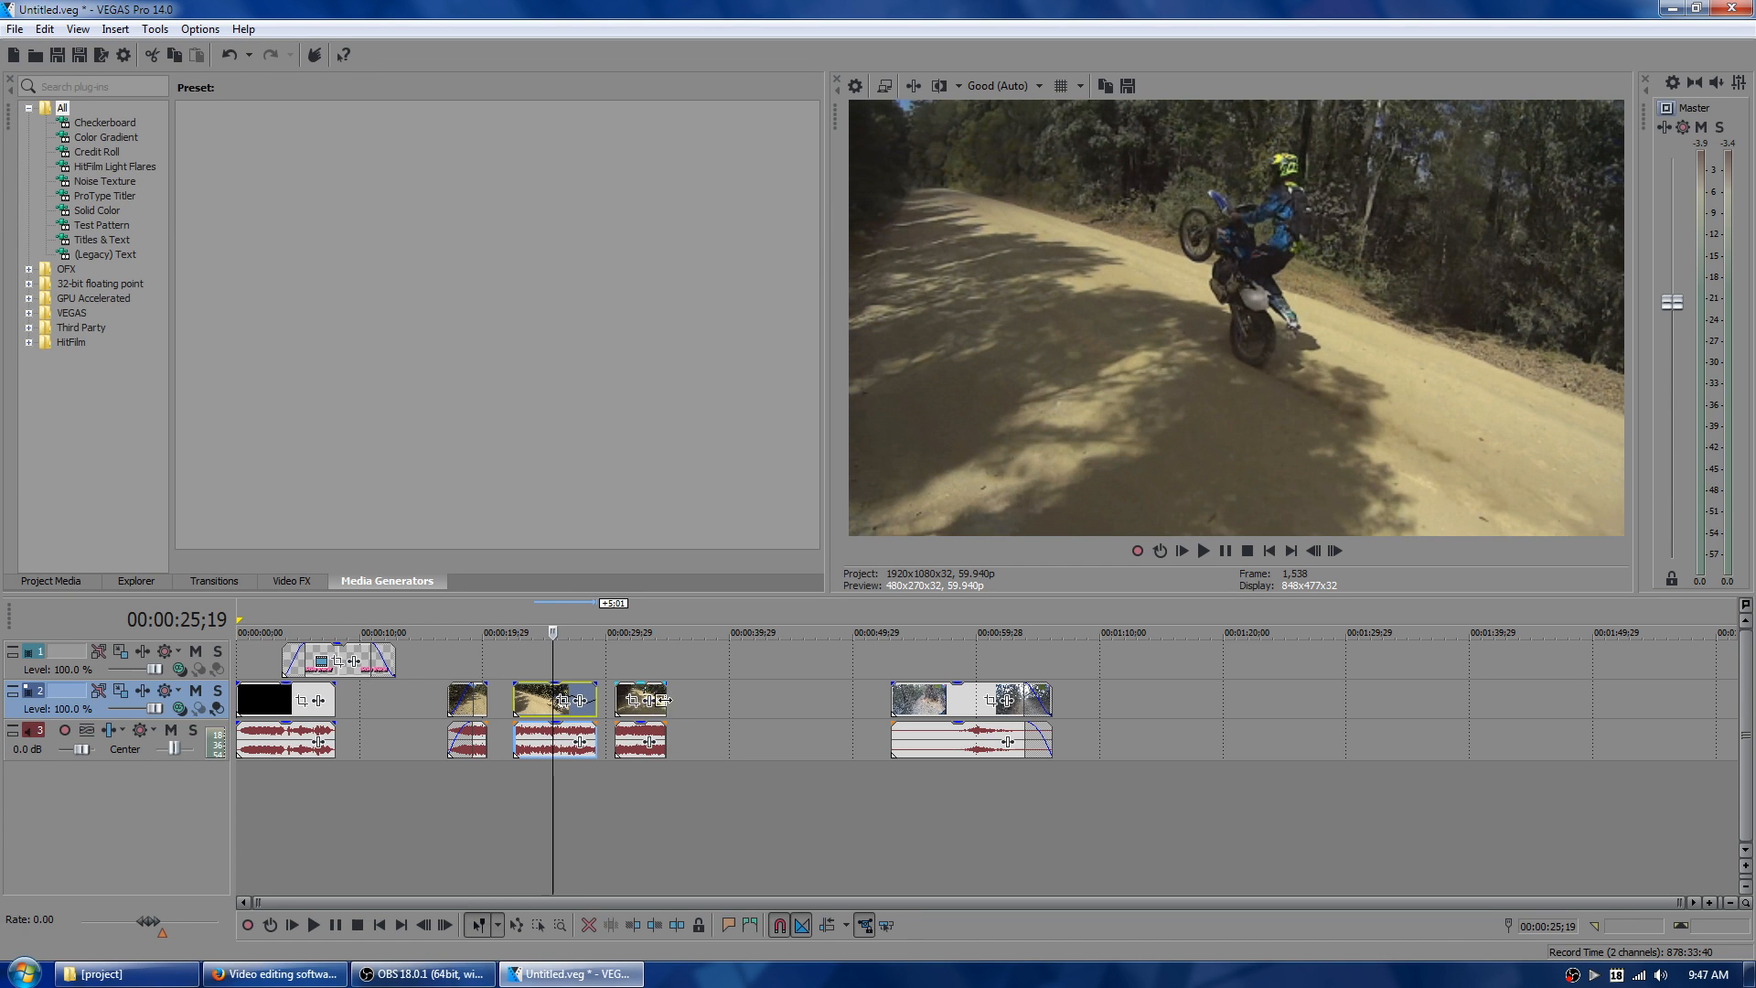
{"action": "mouse_move", "coordinate": [666, 698]}
{"action": "left_mouse_down"}
{"action": "mouse_move", "coordinate": [842, 699]}
{"action": "mouse_move", "coordinate": [639, 701]}
{"action": "left_mouse_up"}
{"action": "left_click", "coordinate": [616, 622]}
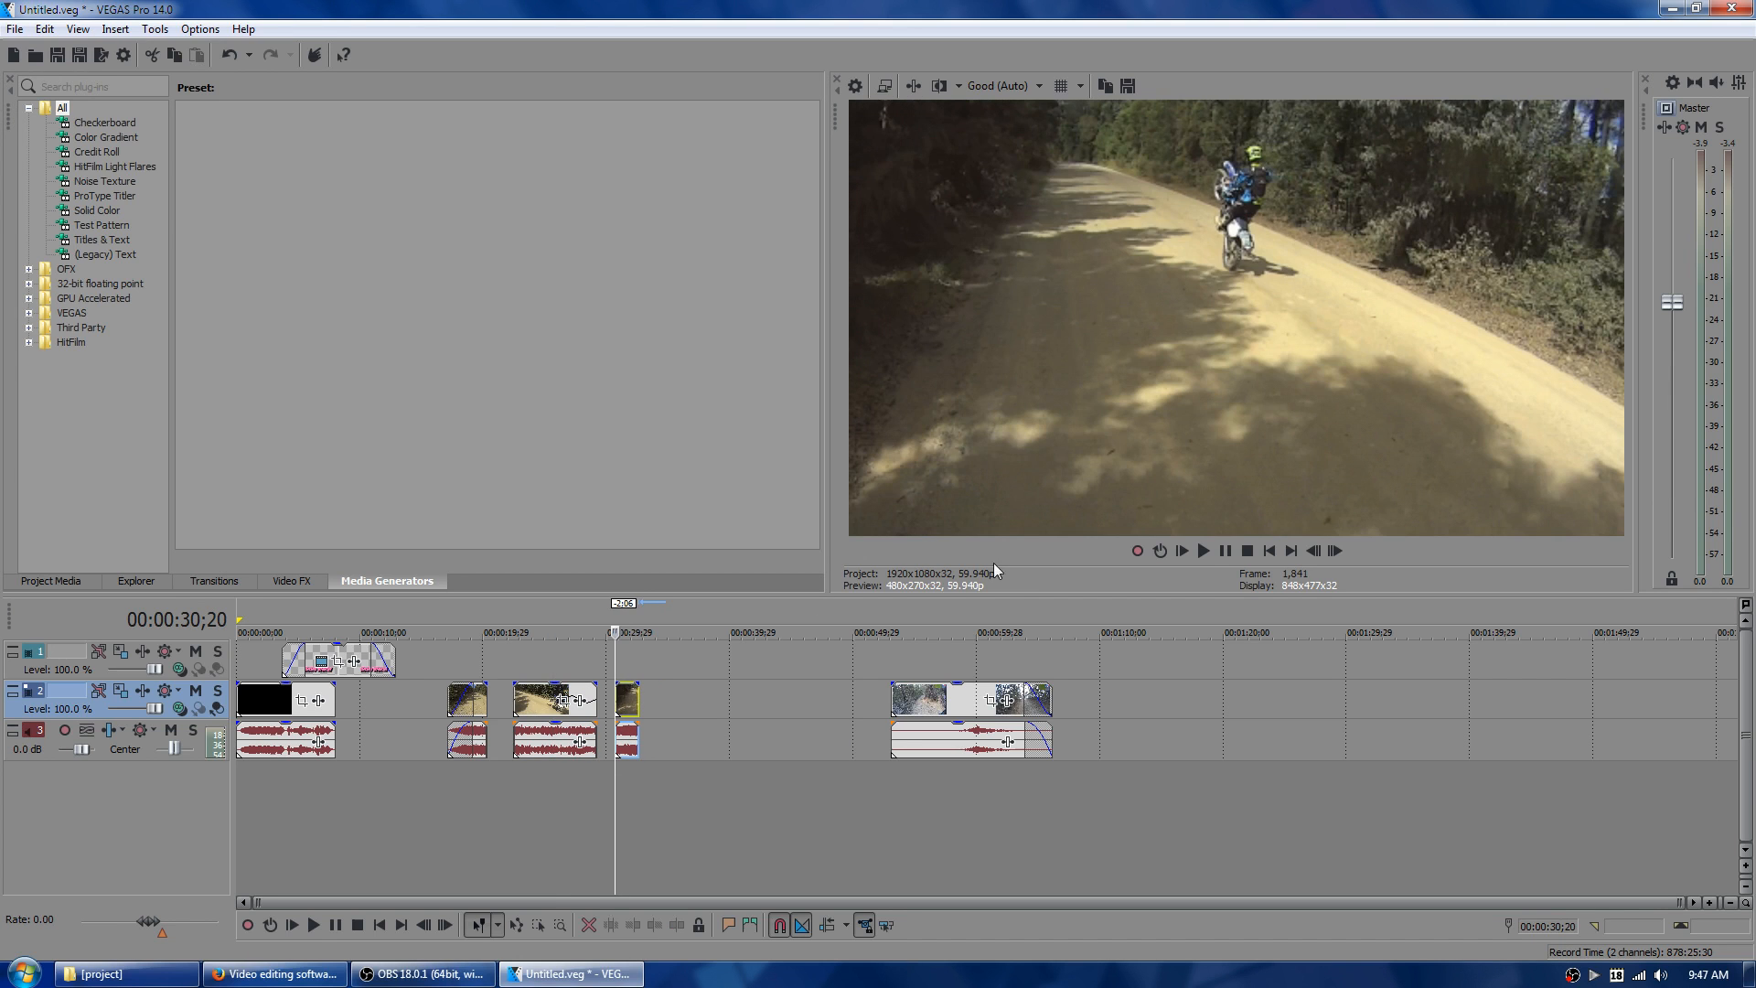
- Play back the sped-up piece and then the slow-motion wheelie piece to check their speeds
{"action": "left_click", "coordinate": [1205, 550]}
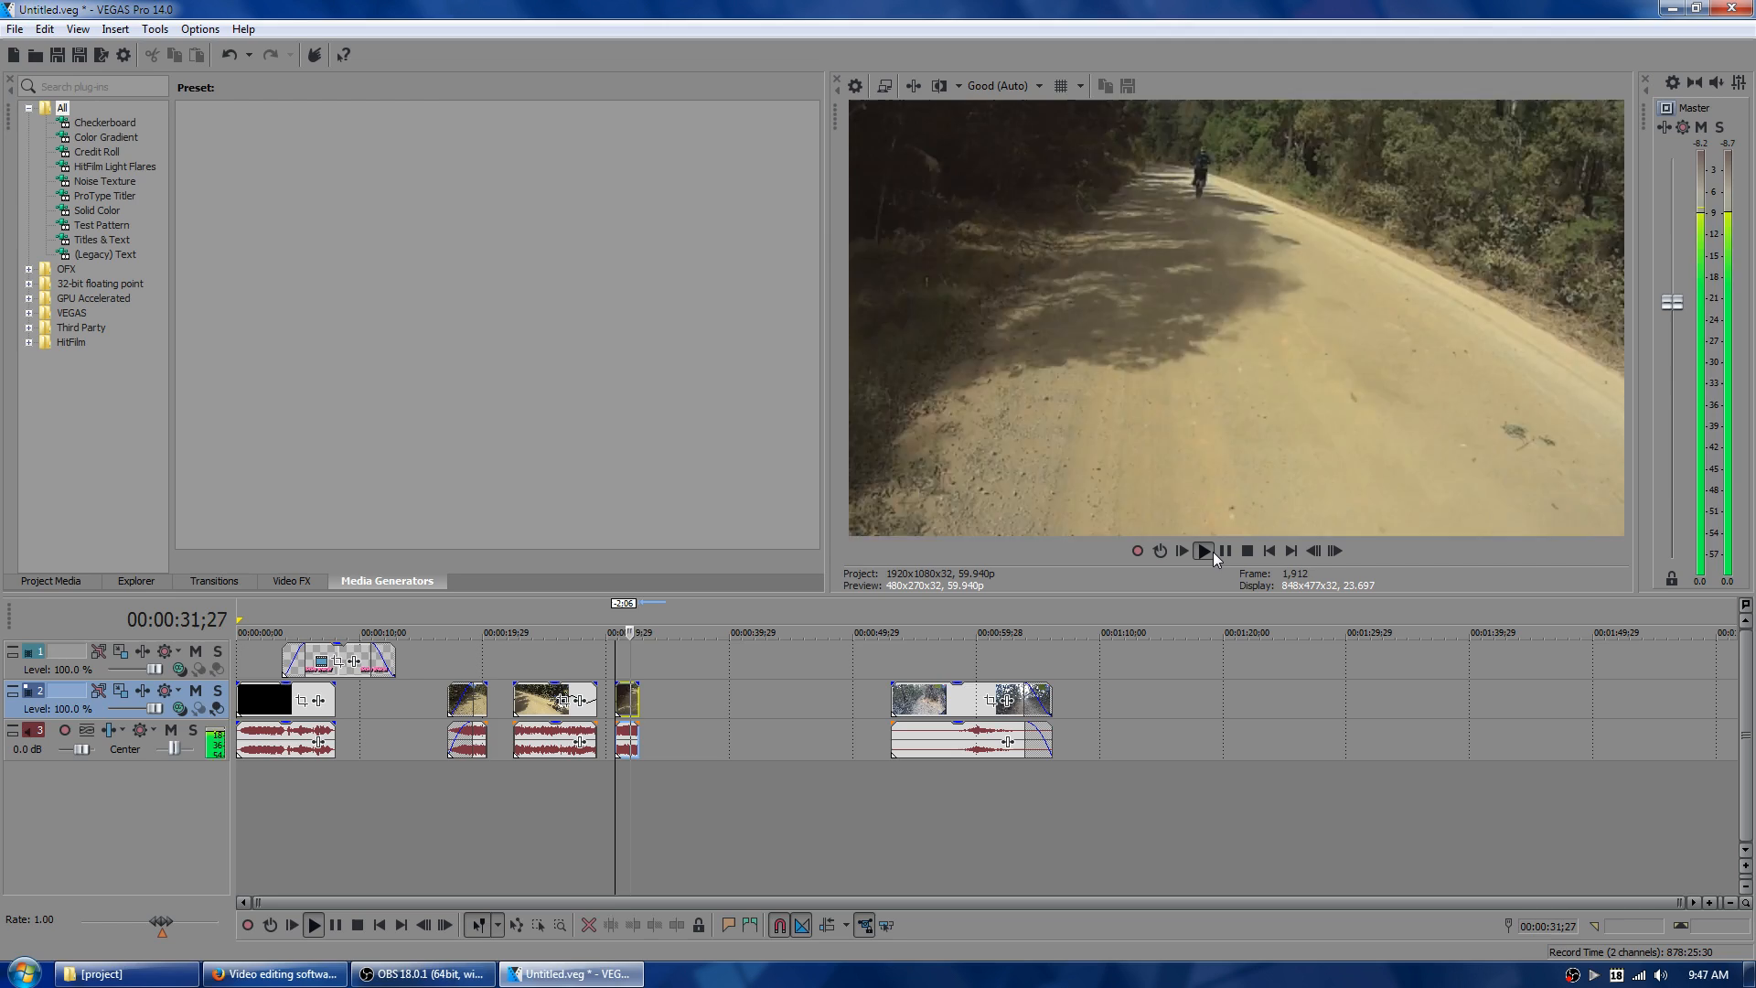
{"action": "left_click", "coordinate": [524, 611]}
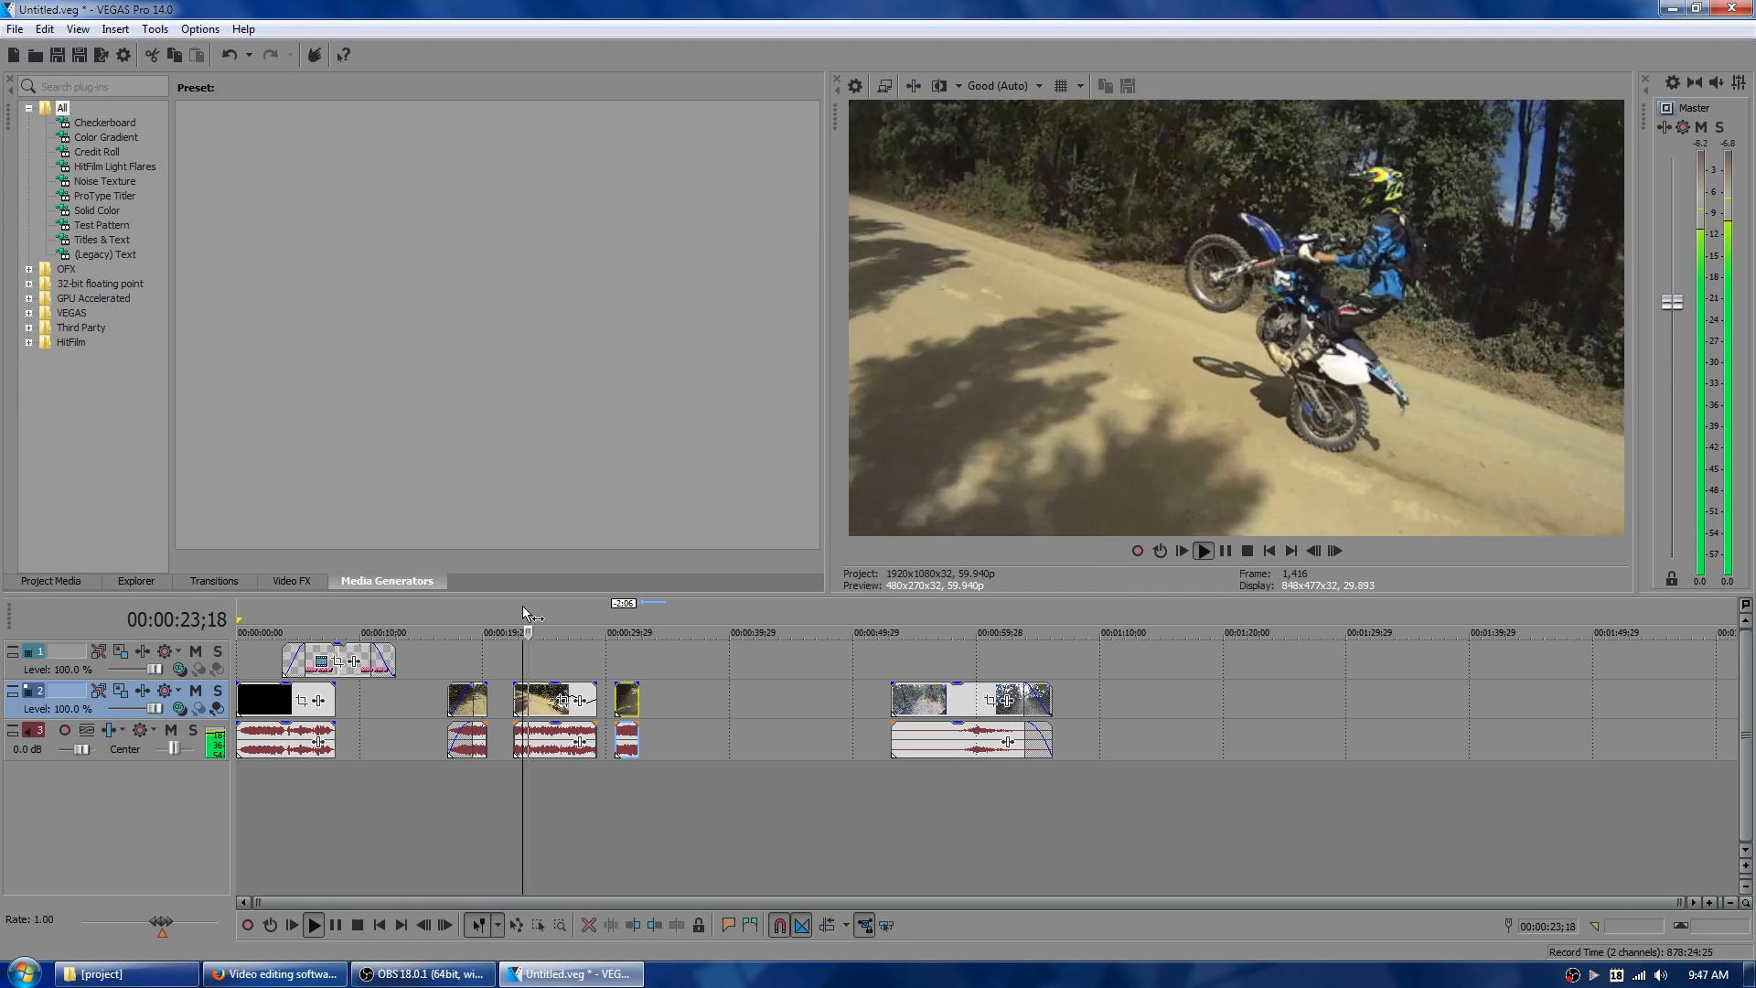
{"action": "left_click", "coordinate": [1227, 553]}
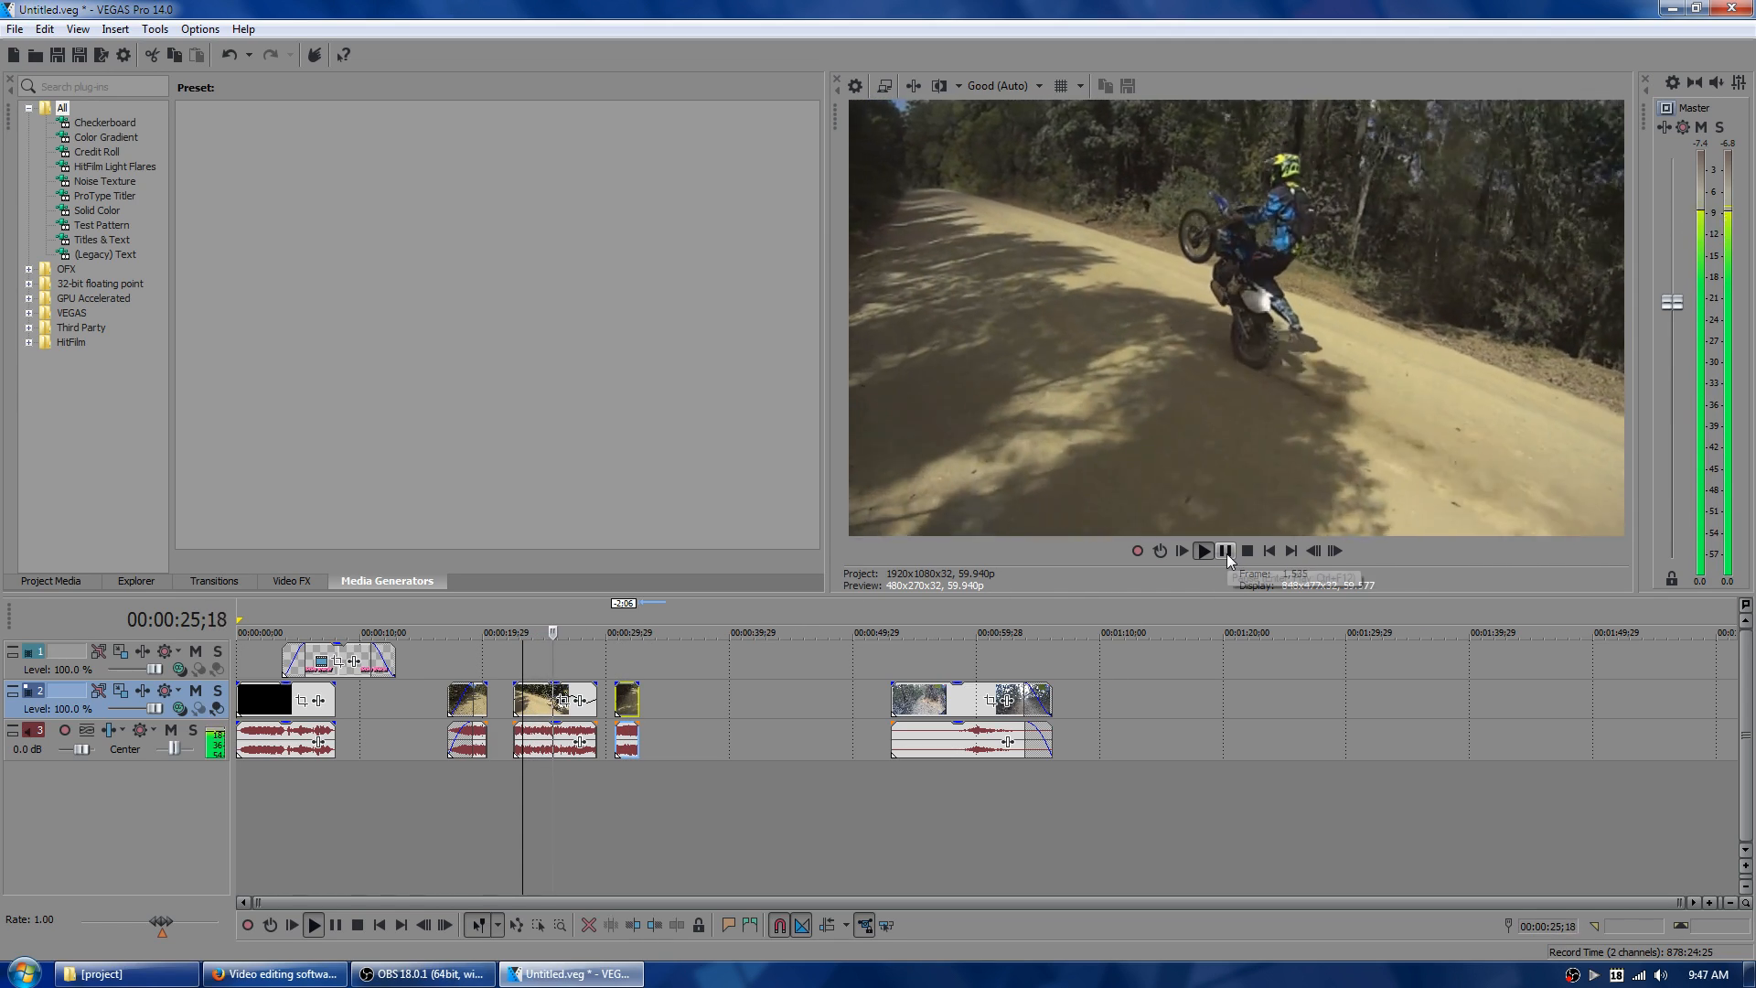
- Move the three pieces of the middle clip back together, starting just after the intro clip, and play through them
{"action": "left_click_drag", "start_coordinate": [481, 708], "coordinate": [378, 710]}
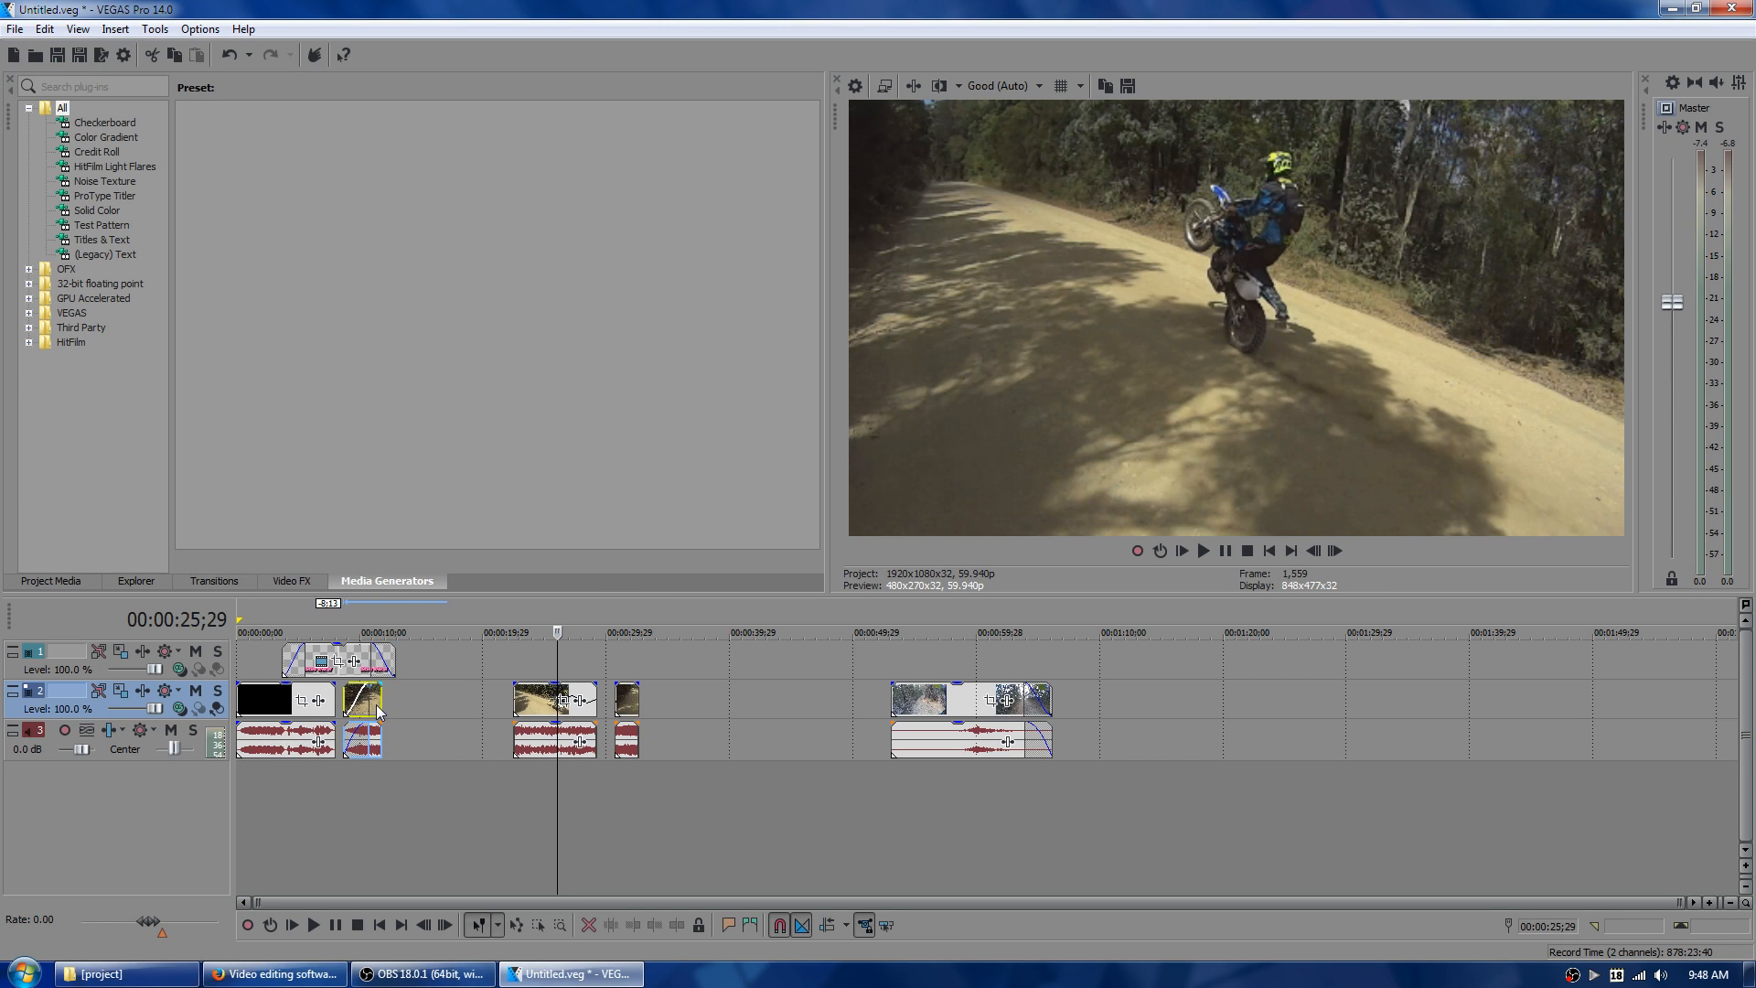
{"action": "left_click_drag", "start_coordinate": [543, 725], "coordinate": [414, 726]}
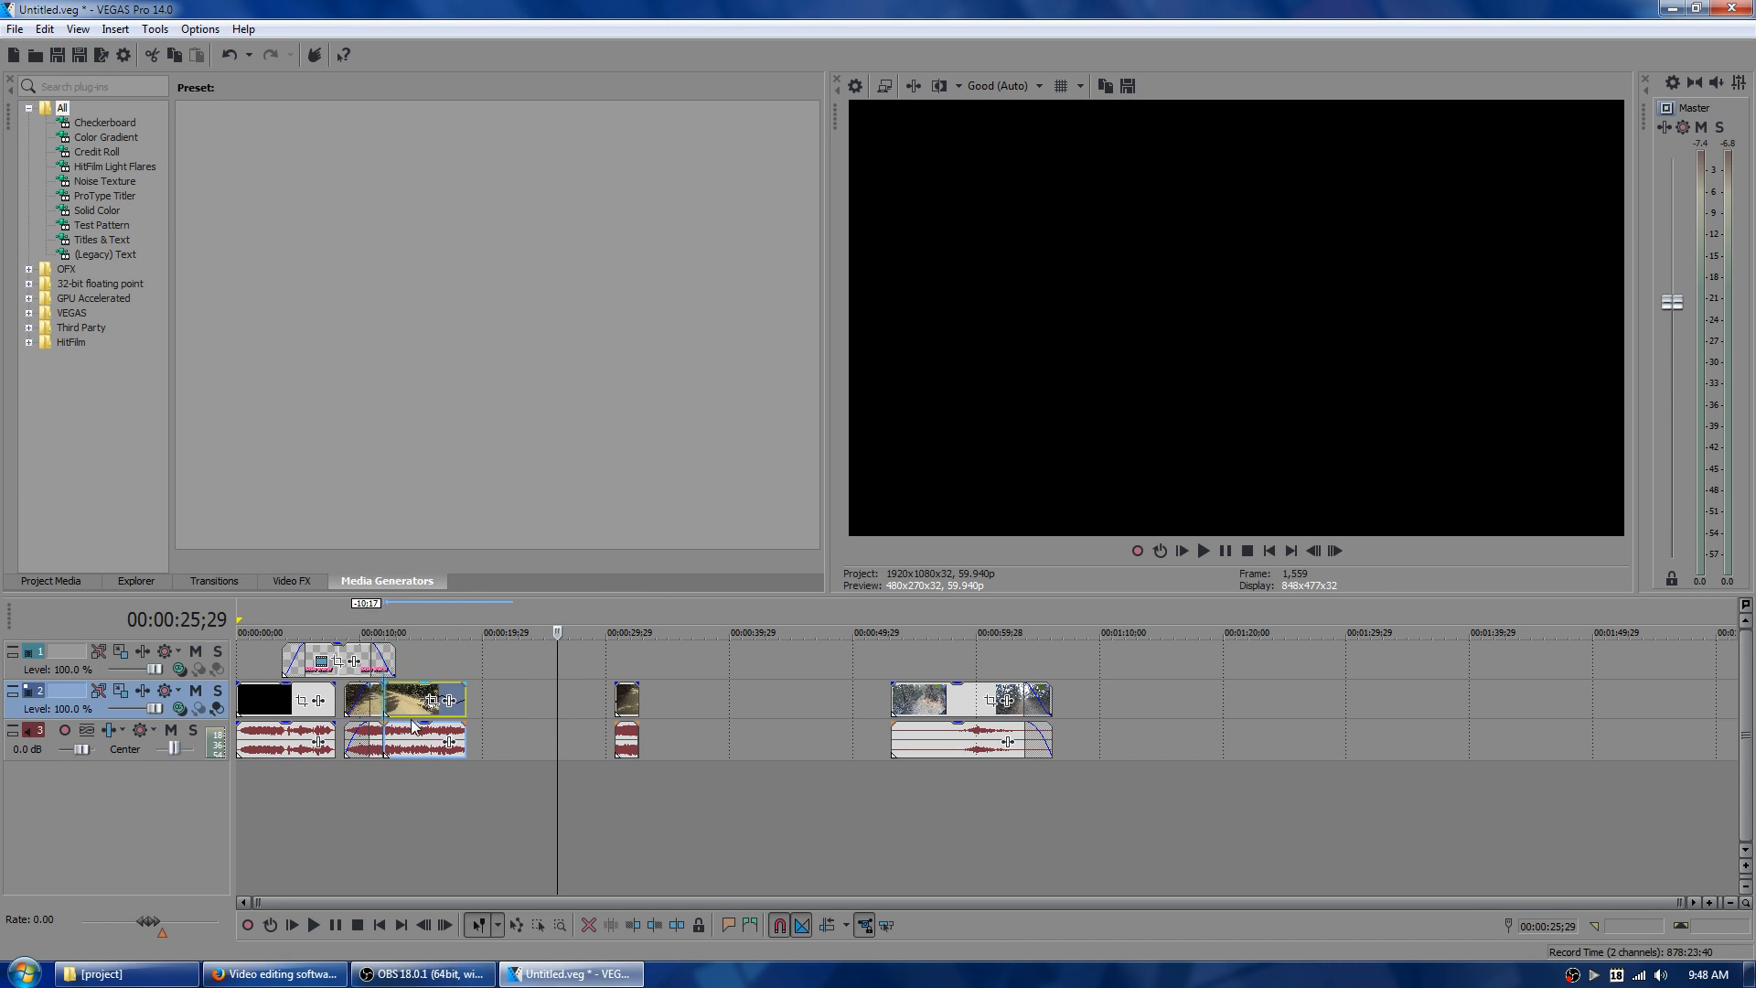
{"action": "left_click_drag", "start_coordinate": [627, 702], "coordinate": [482, 715]}
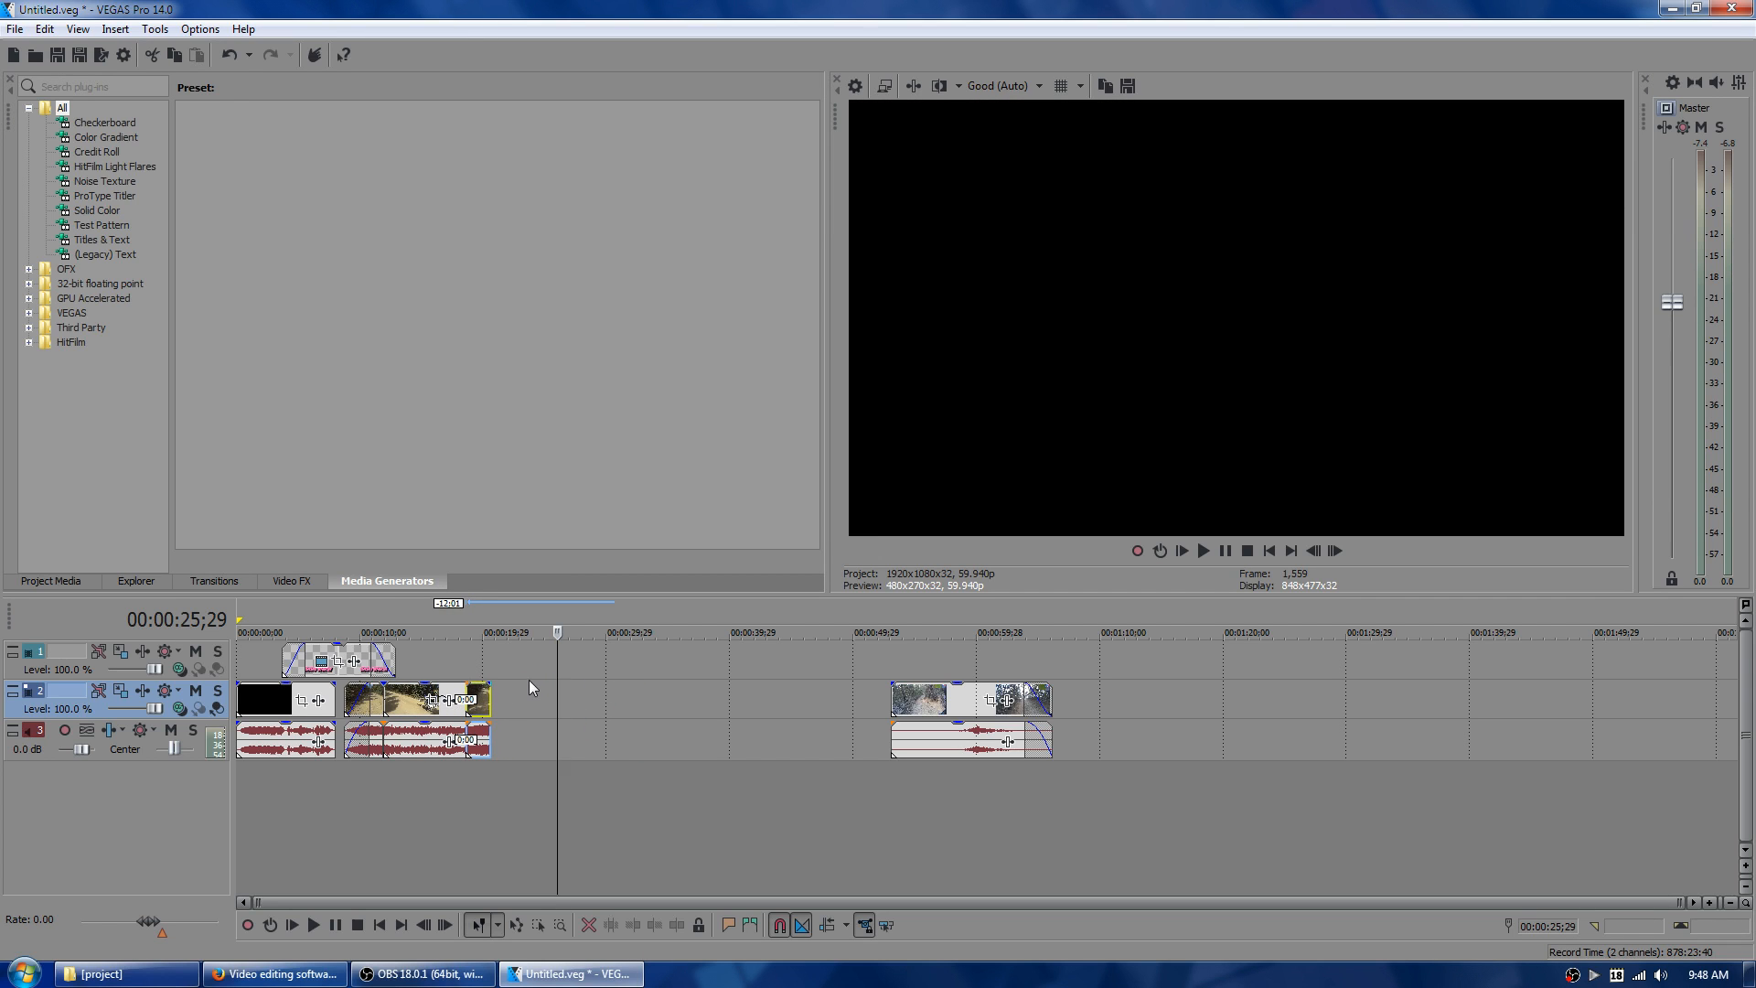
{"action": "left_click", "coordinate": [364, 615]}
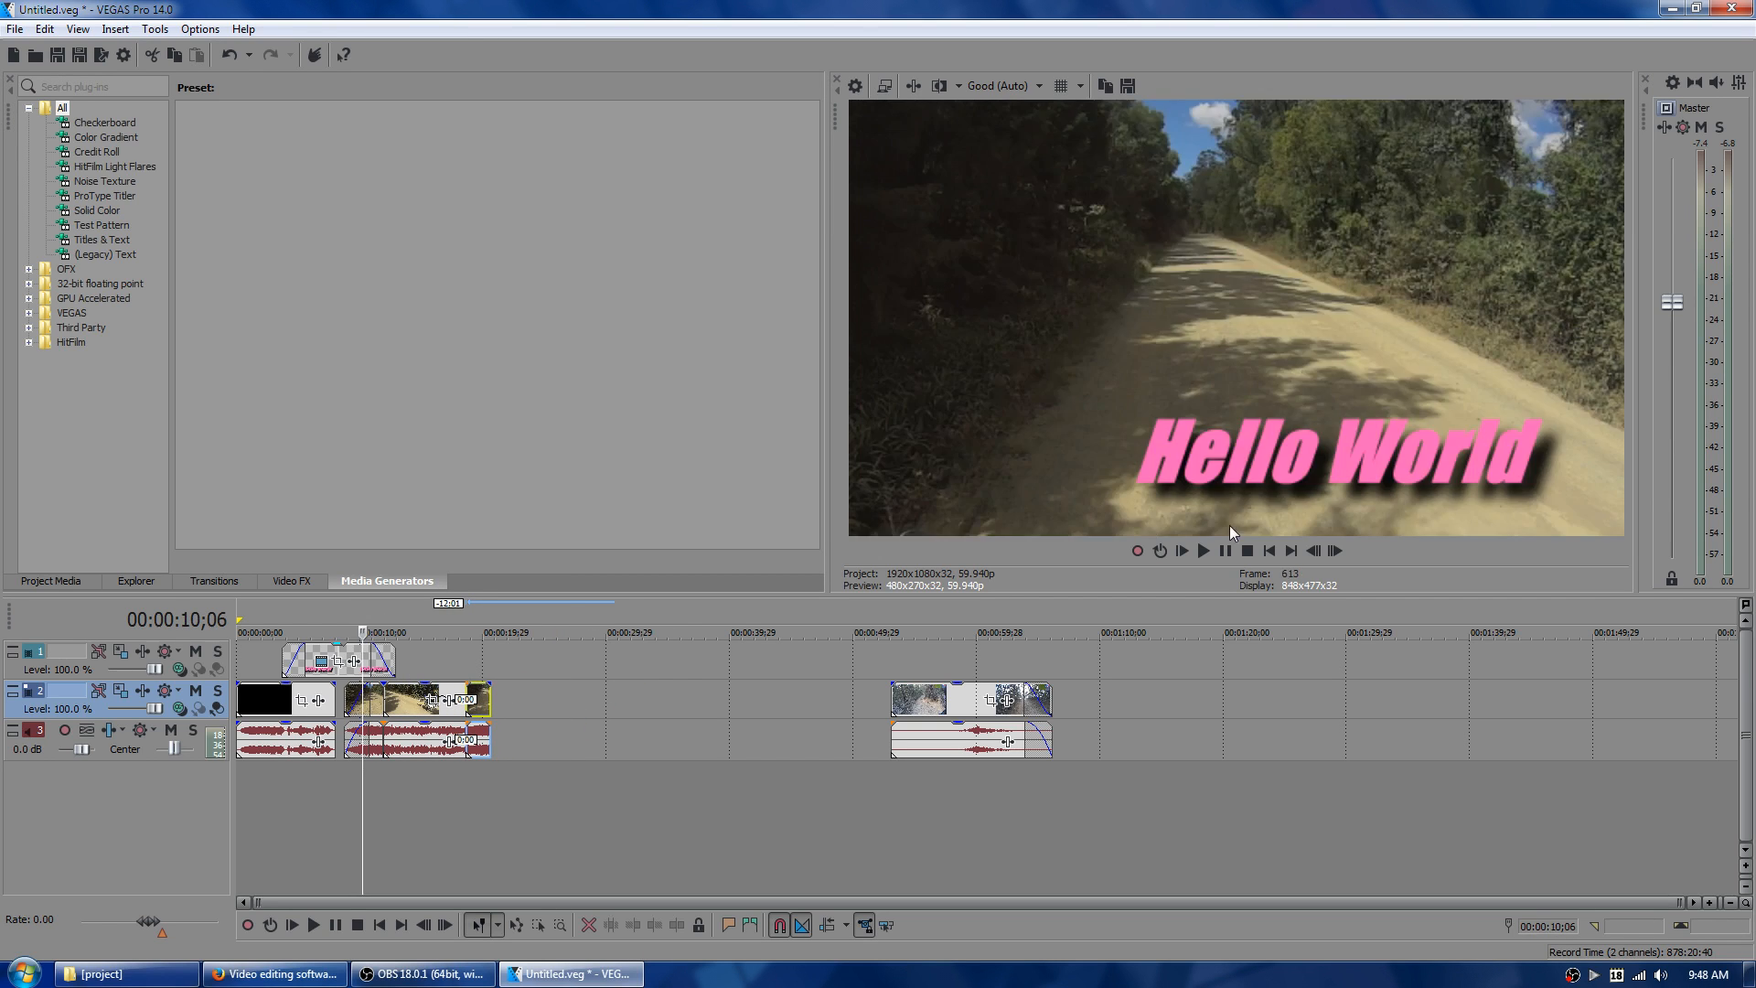
{"action": "left_click", "coordinate": [1204, 550]}
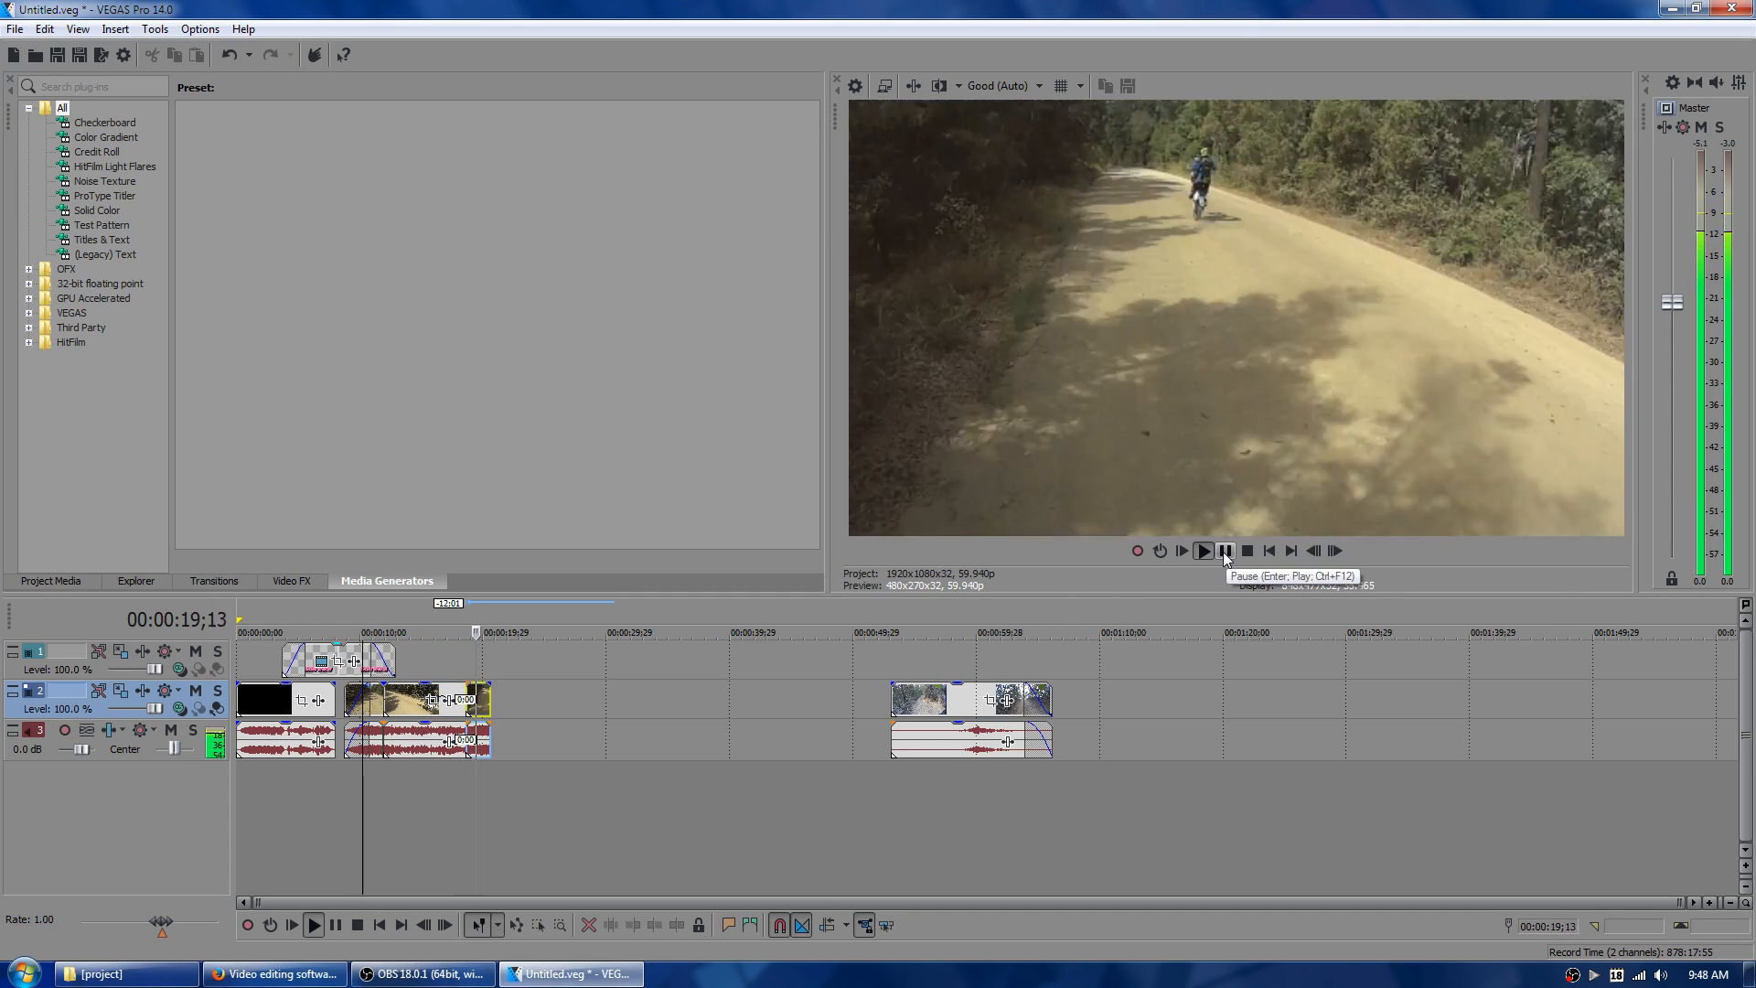
{"action": "left_click", "coordinate": [1224, 552]}
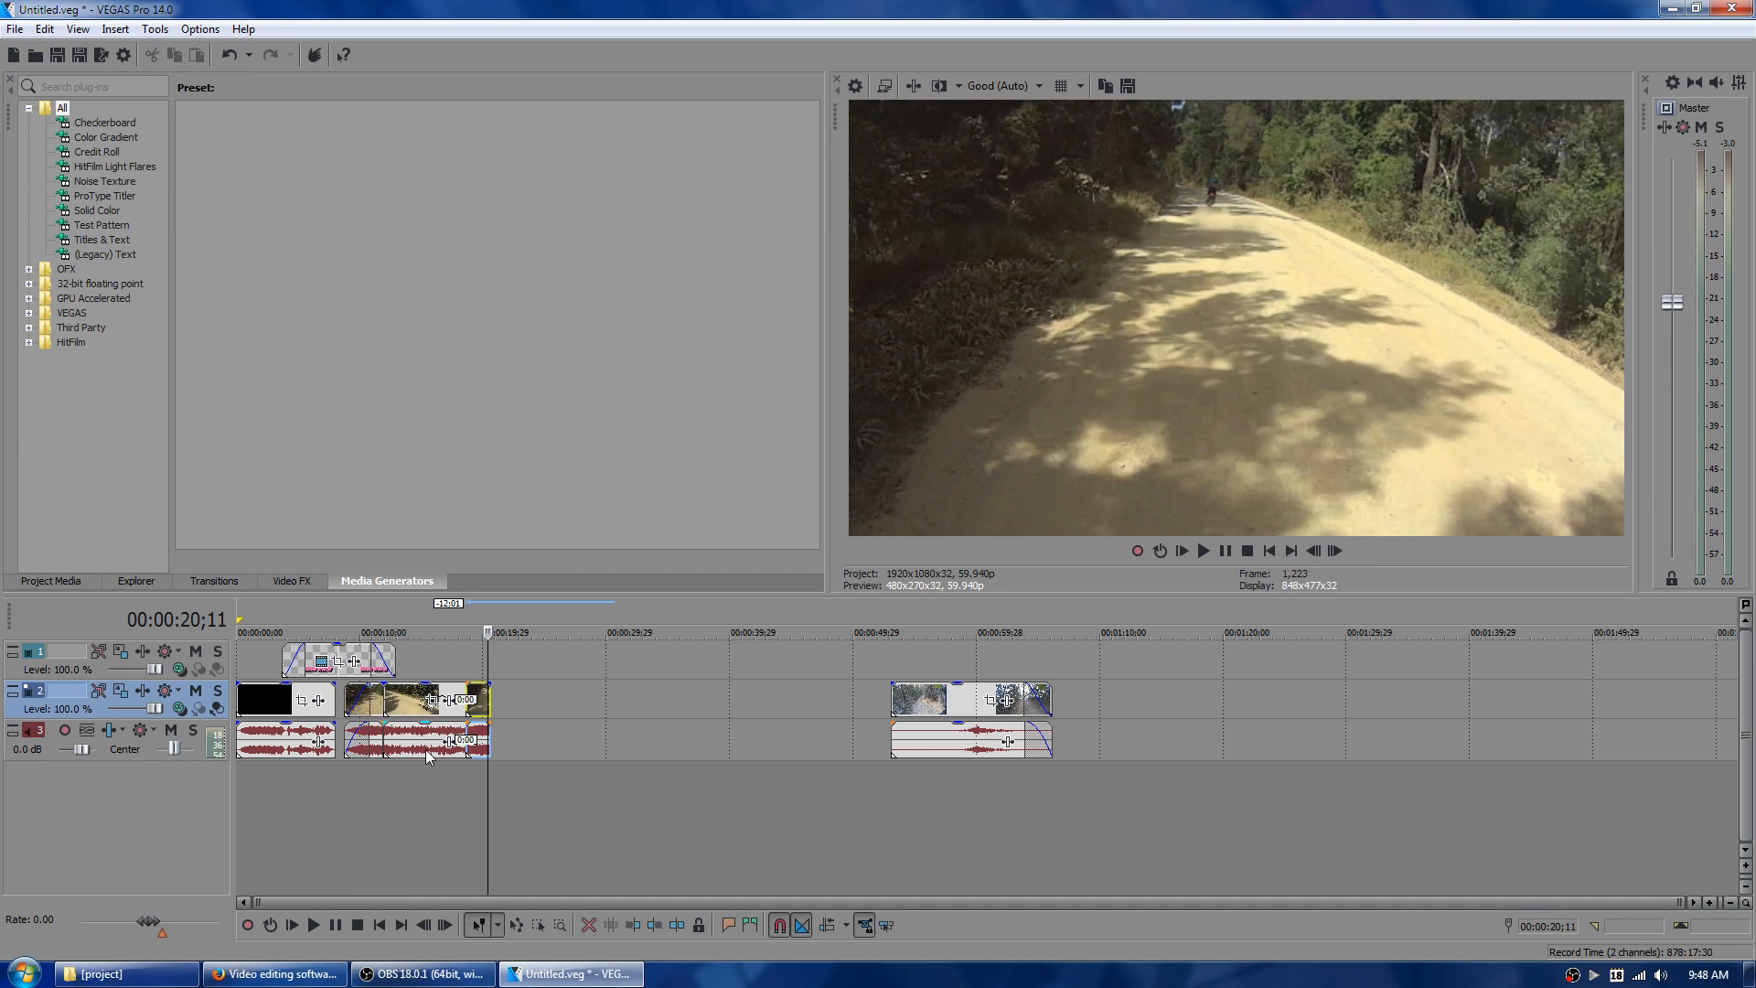
- Mute the audio of the slow-motion wheelie piece and play it to check
{"action": "left_click", "coordinate": [420, 745]}
{"action": "right_click", "coordinate": [417, 740]}
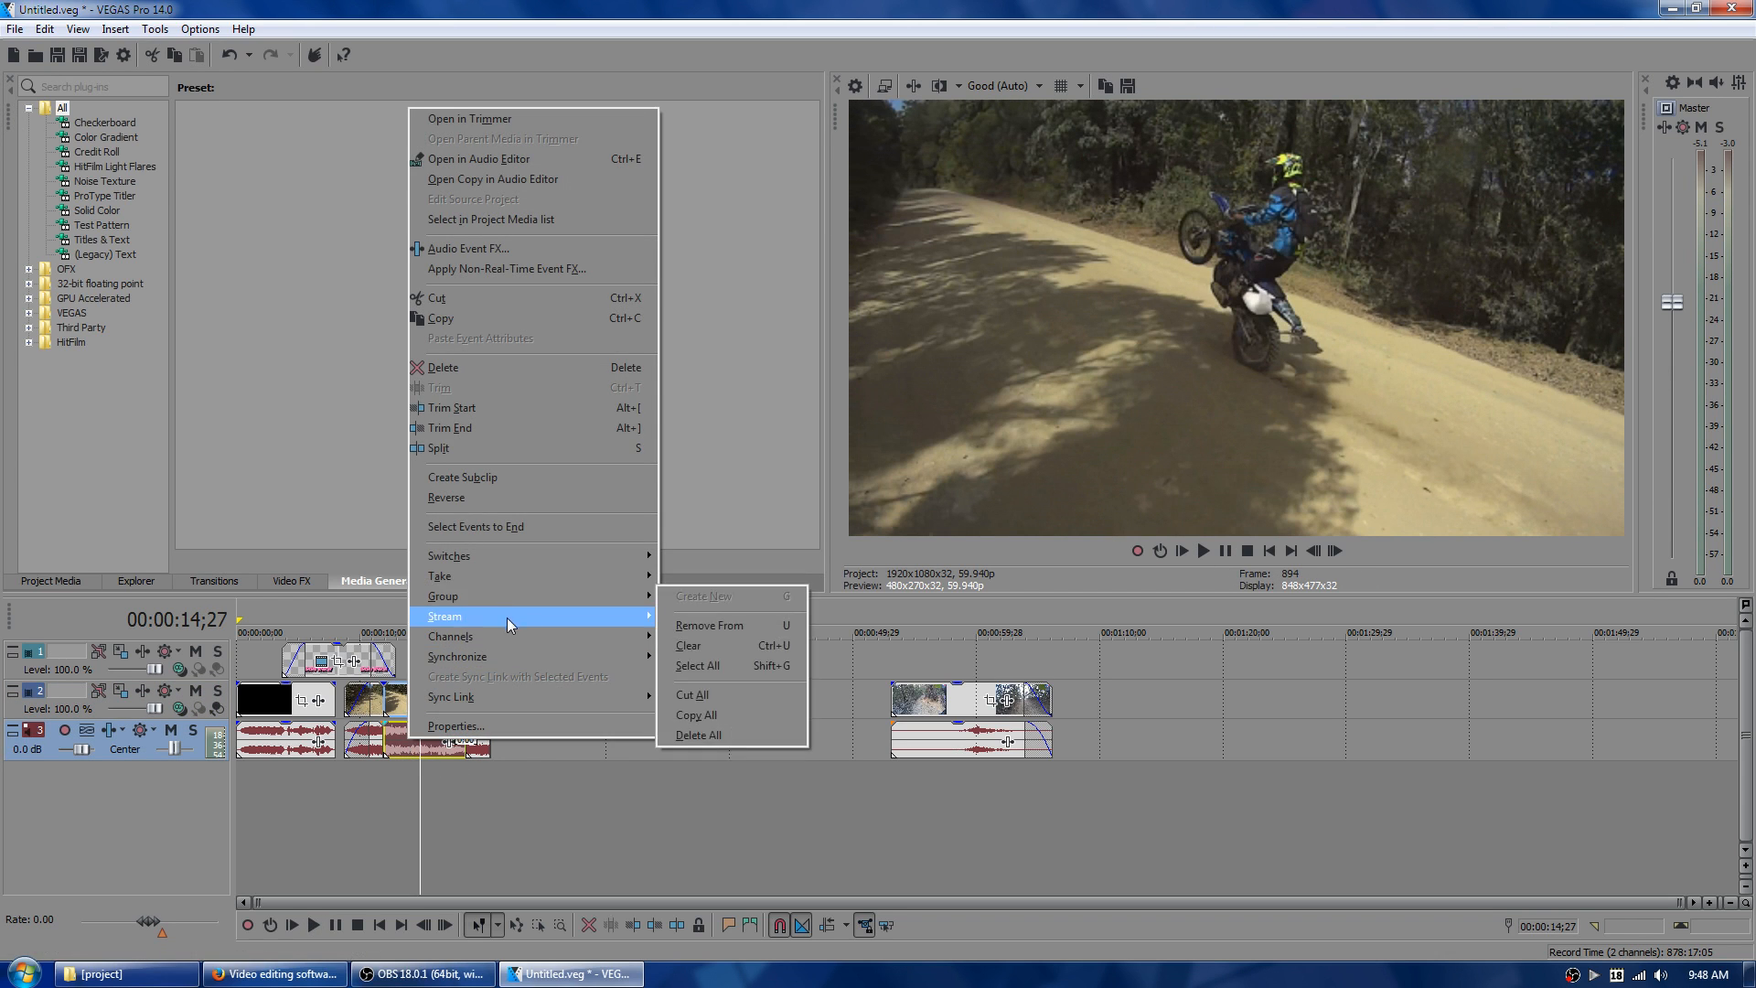
{"action": "mouse_move", "coordinate": [546, 556]}
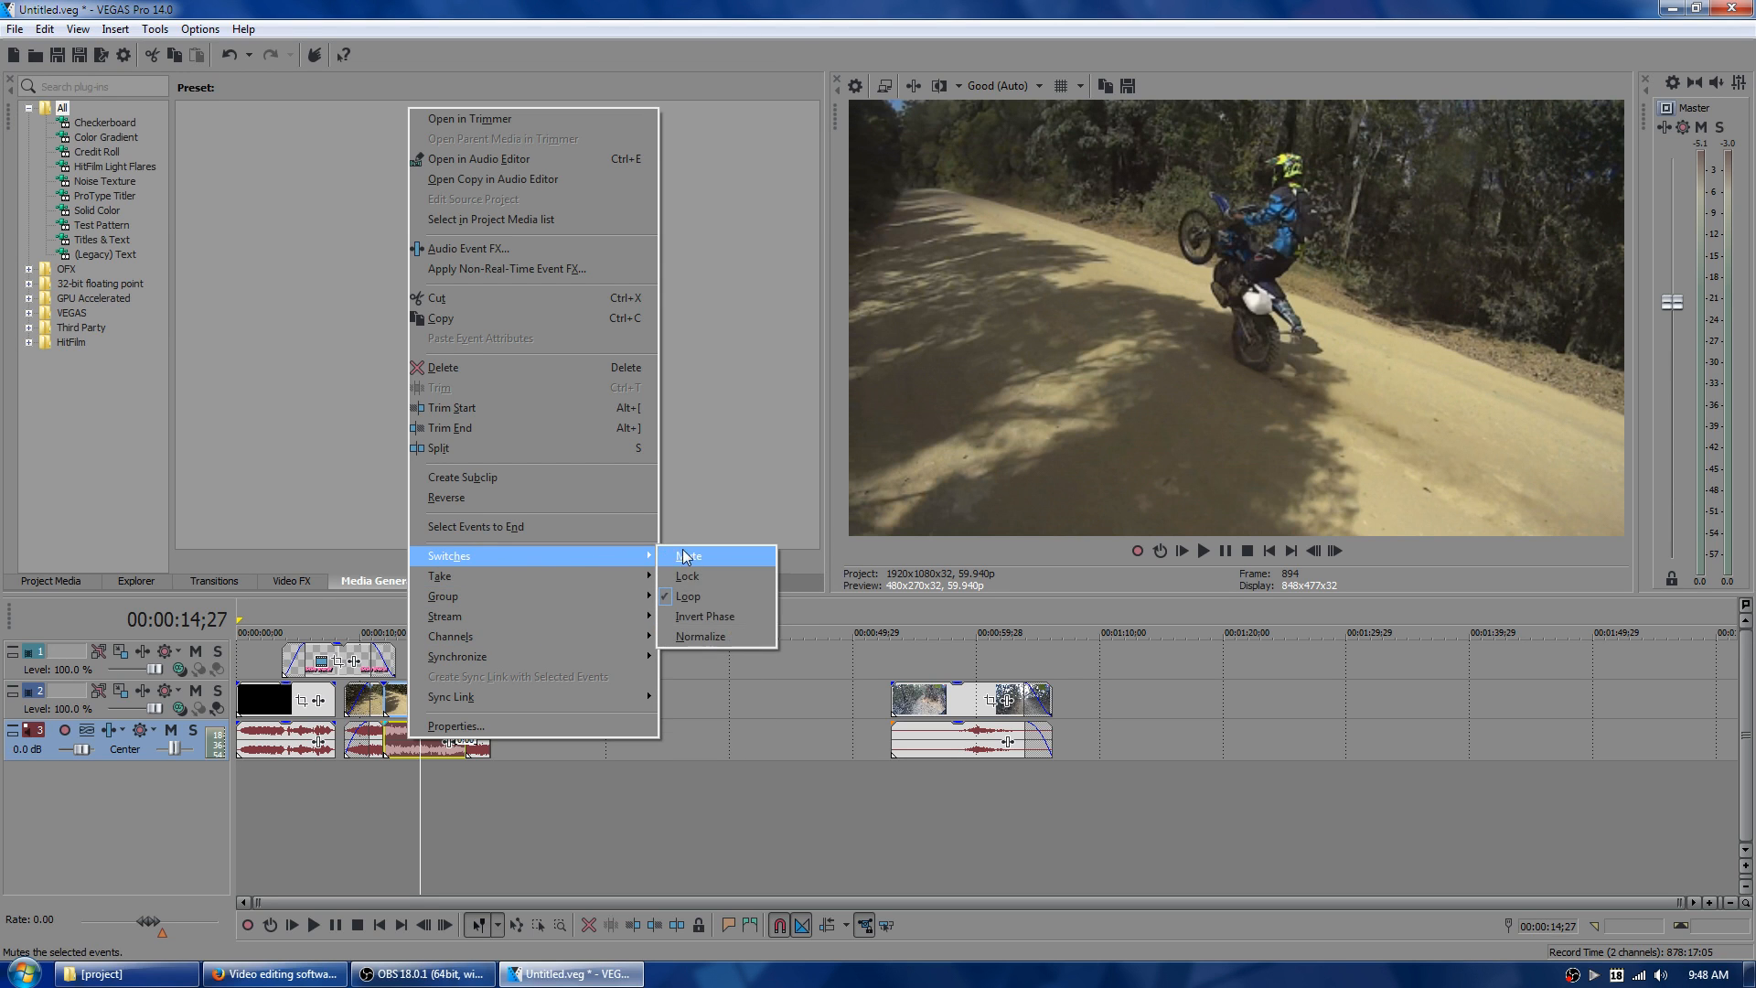
{"action": "left_click", "coordinate": [689, 557]}
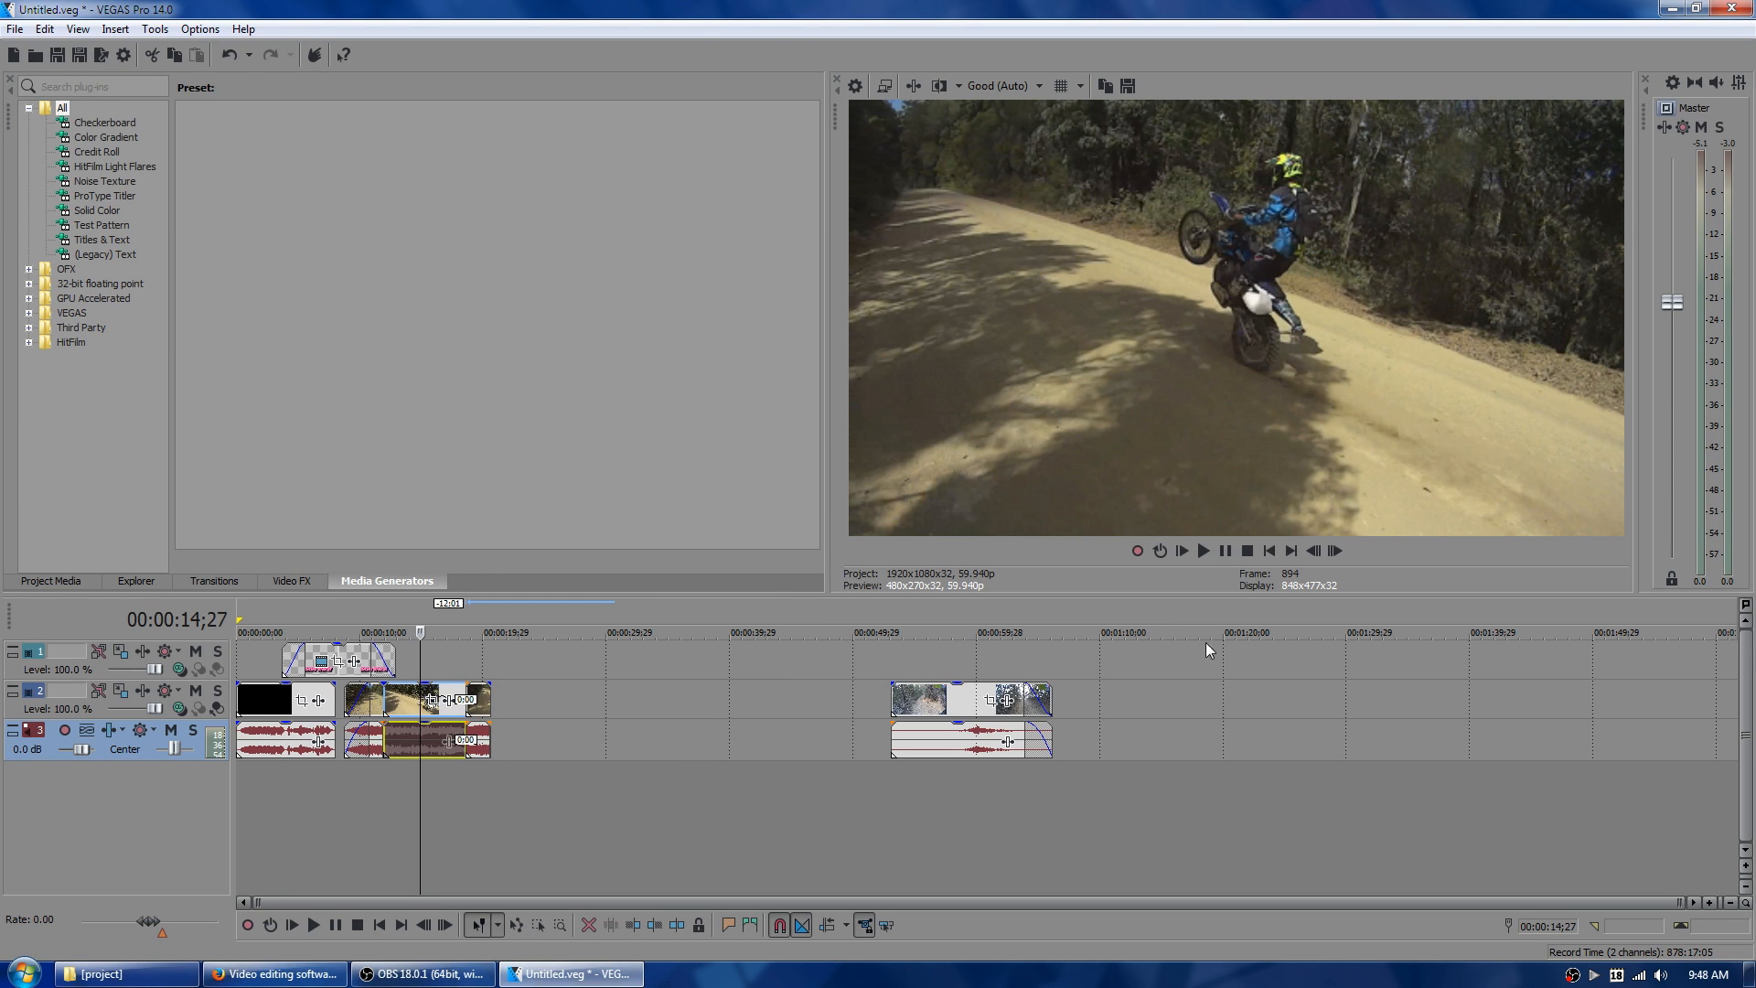
{"action": "left_click", "coordinate": [1202, 551]}
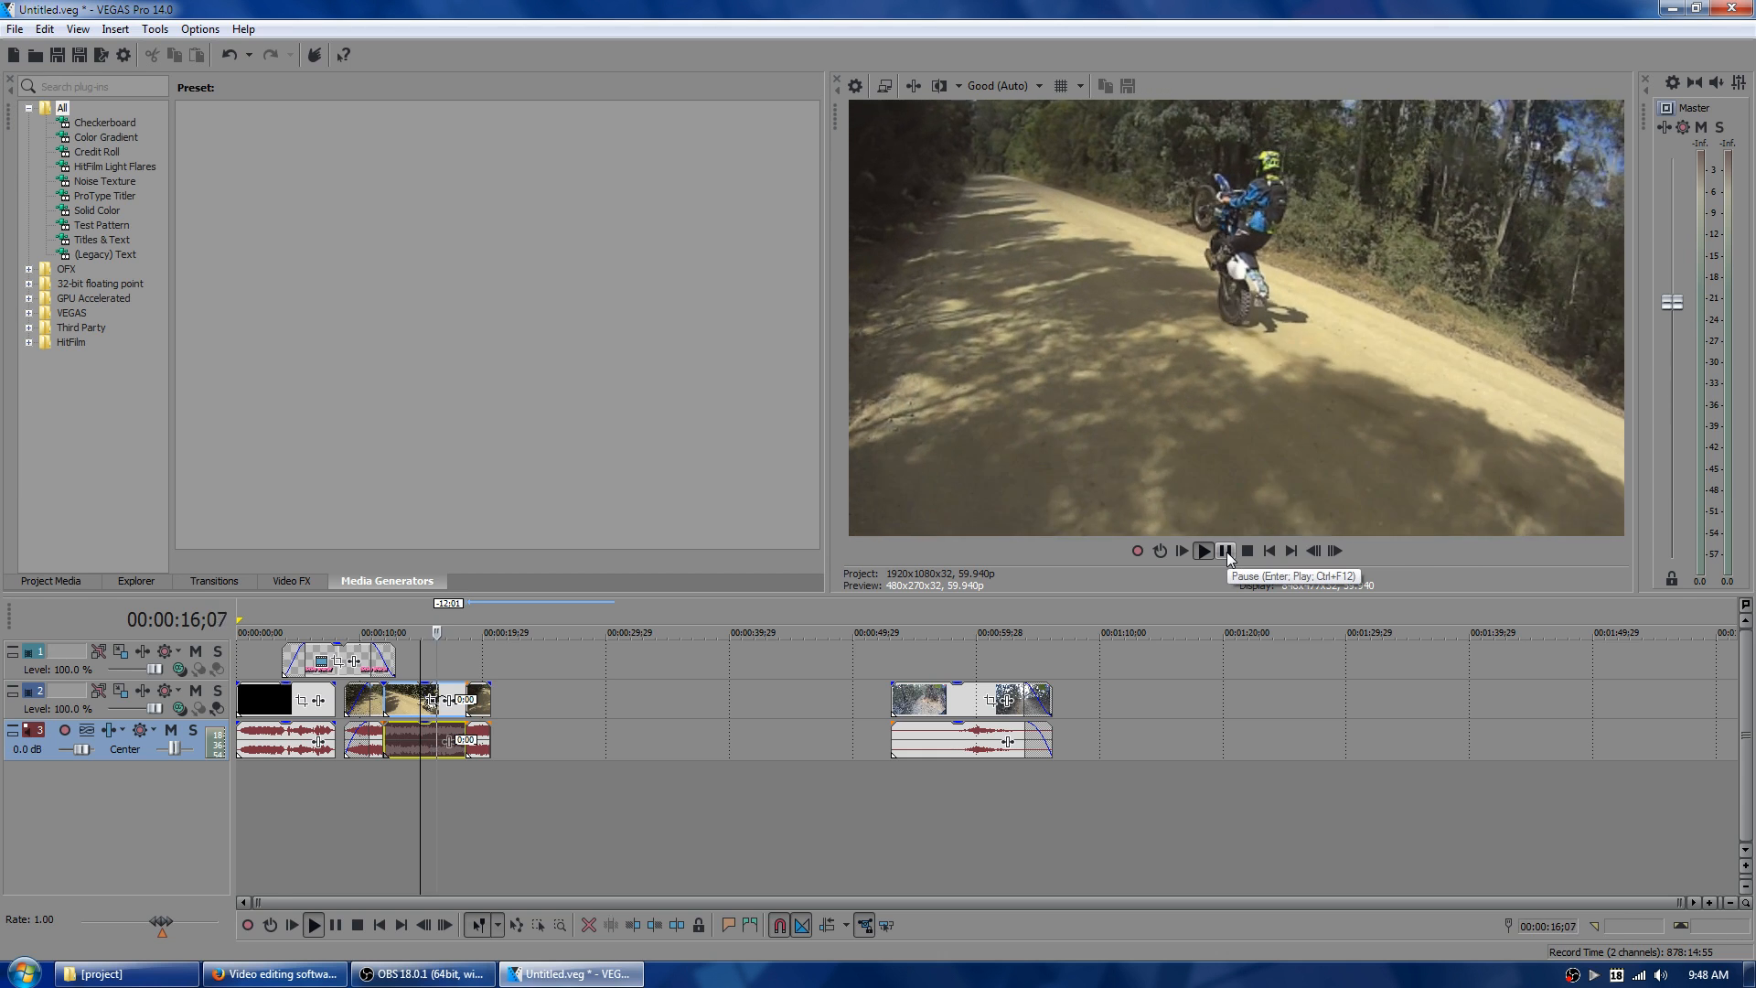
{"action": "left_click", "coordinate": [1225, 552]}
- Unmute the audio of the slow-motion wheelie piece
{"action": "right_click", "coordinate": [415, 728]}
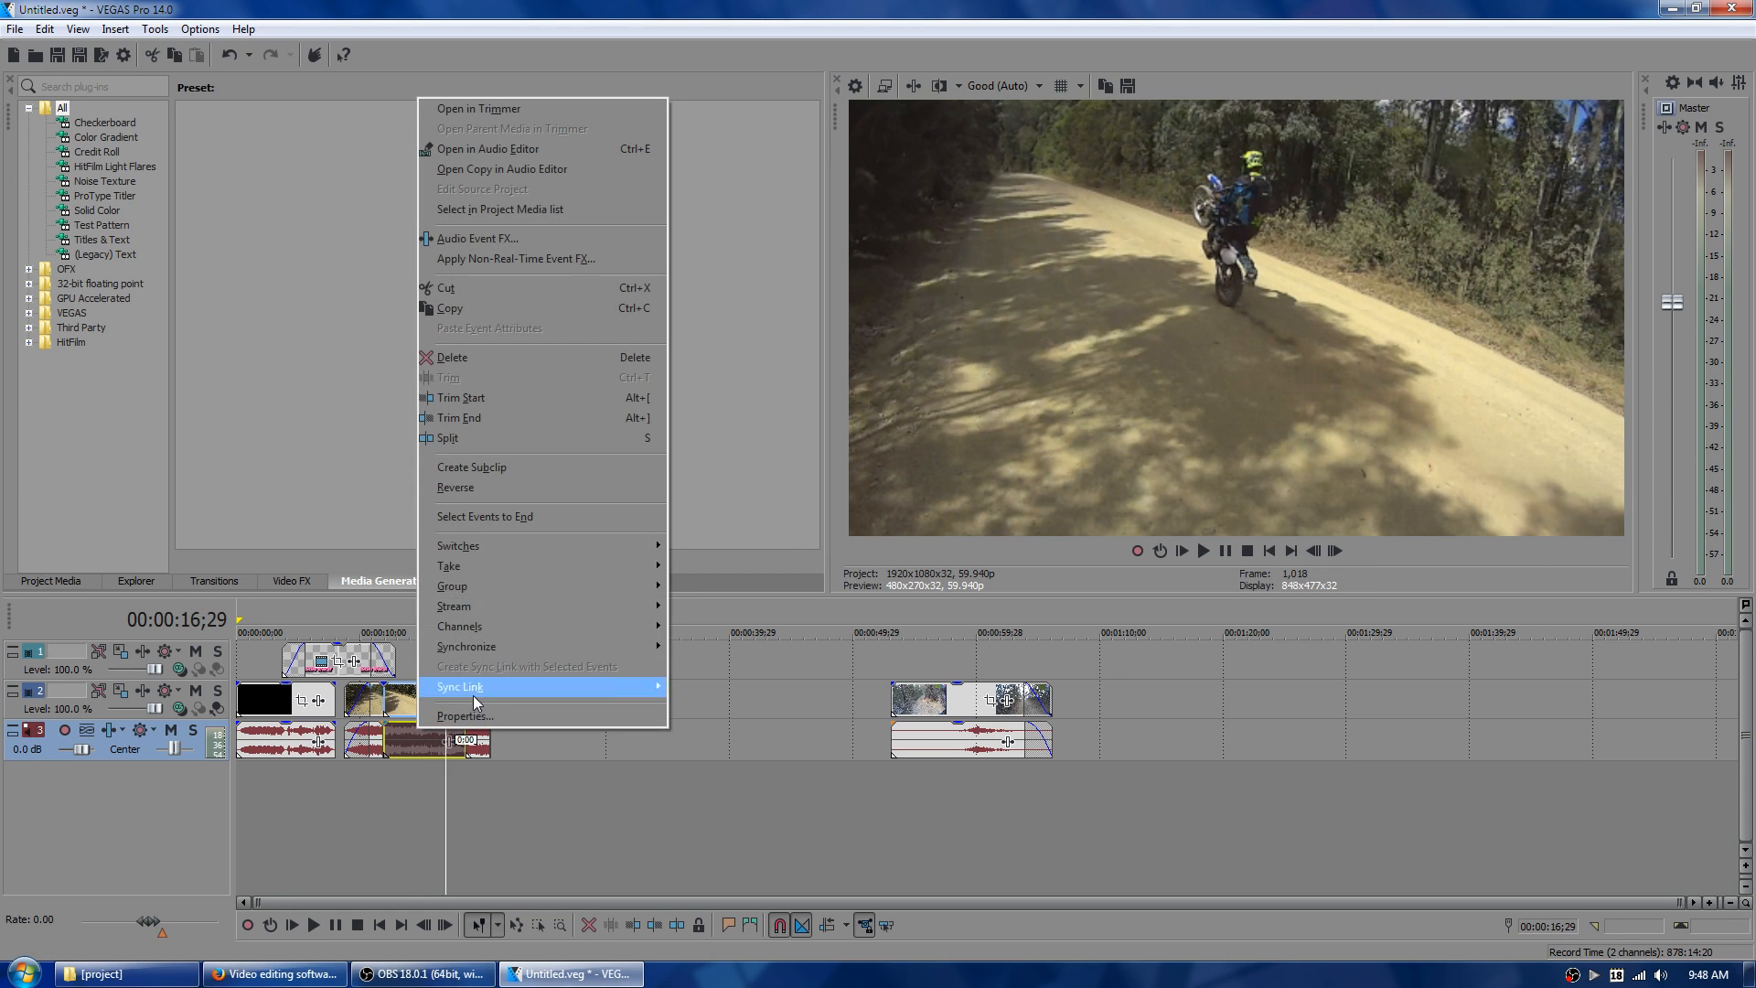
{"action": "mouse_move", "coordinate": [508, 553]}
{"action": "left_click", "coordinate": [704, 547]}
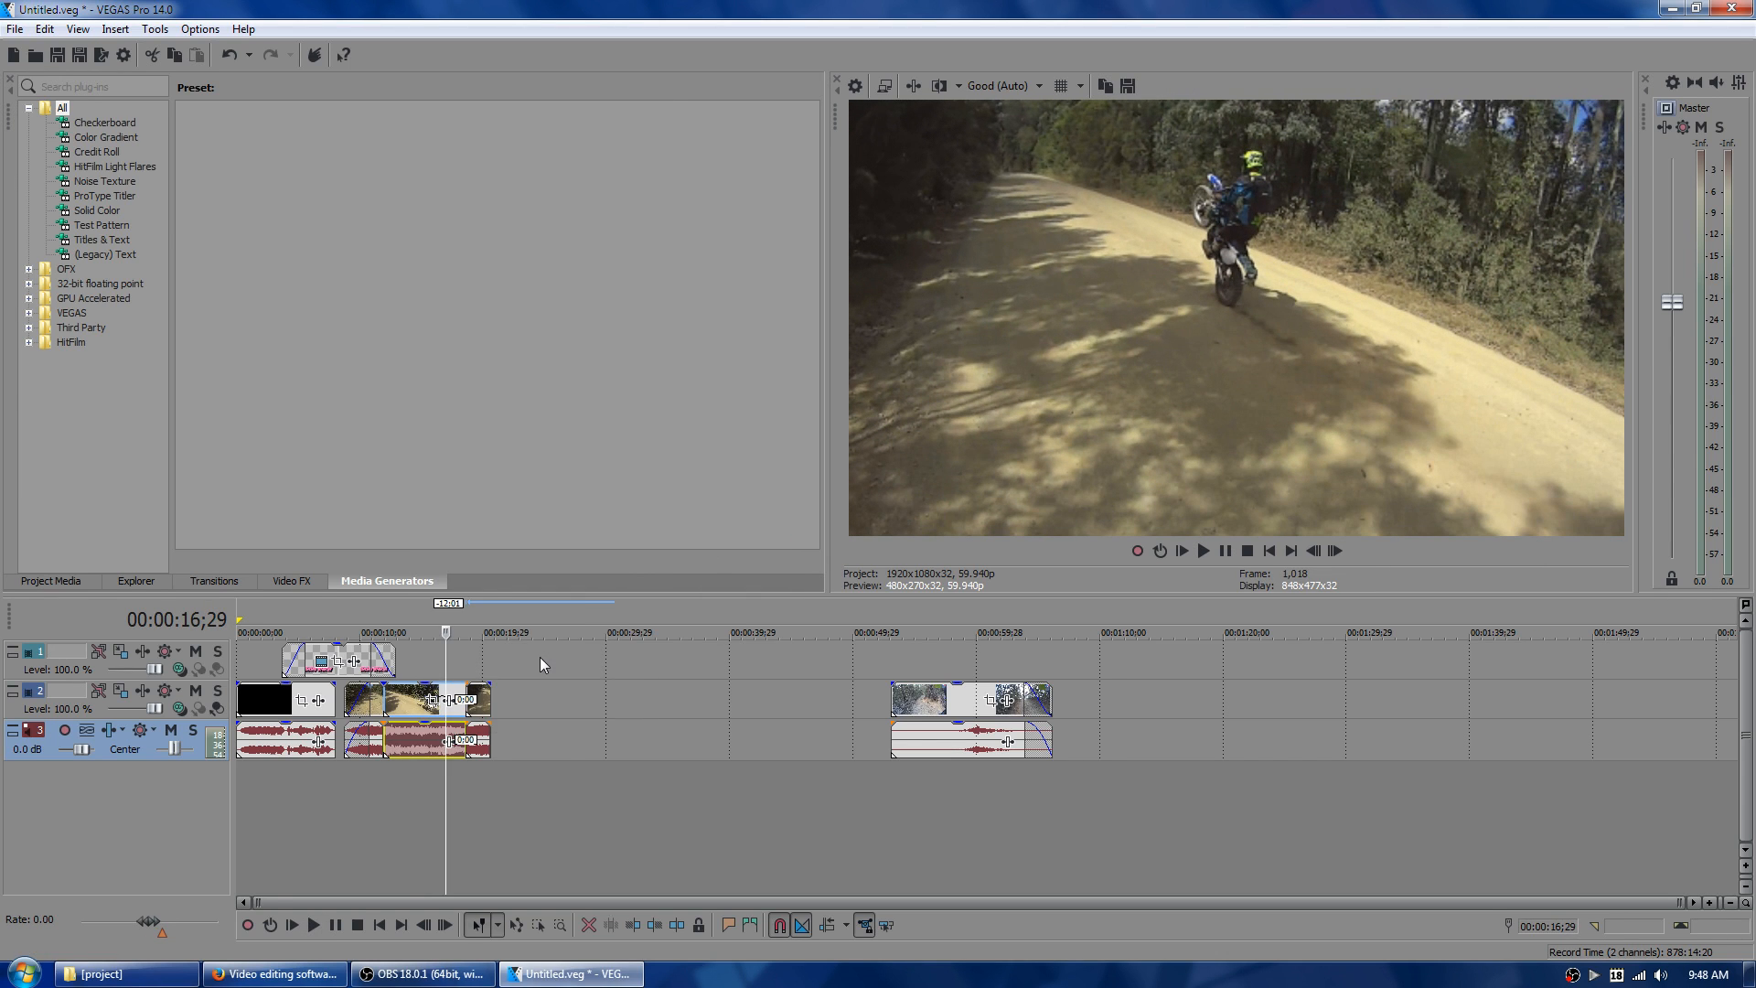
- Move the last clip back so it overlaps the end of the sped-up piece by about 1 second, and play it
{"action": "left_click_drag", "start_coordinate": [952, 704], "coordinate": [544, 722]}
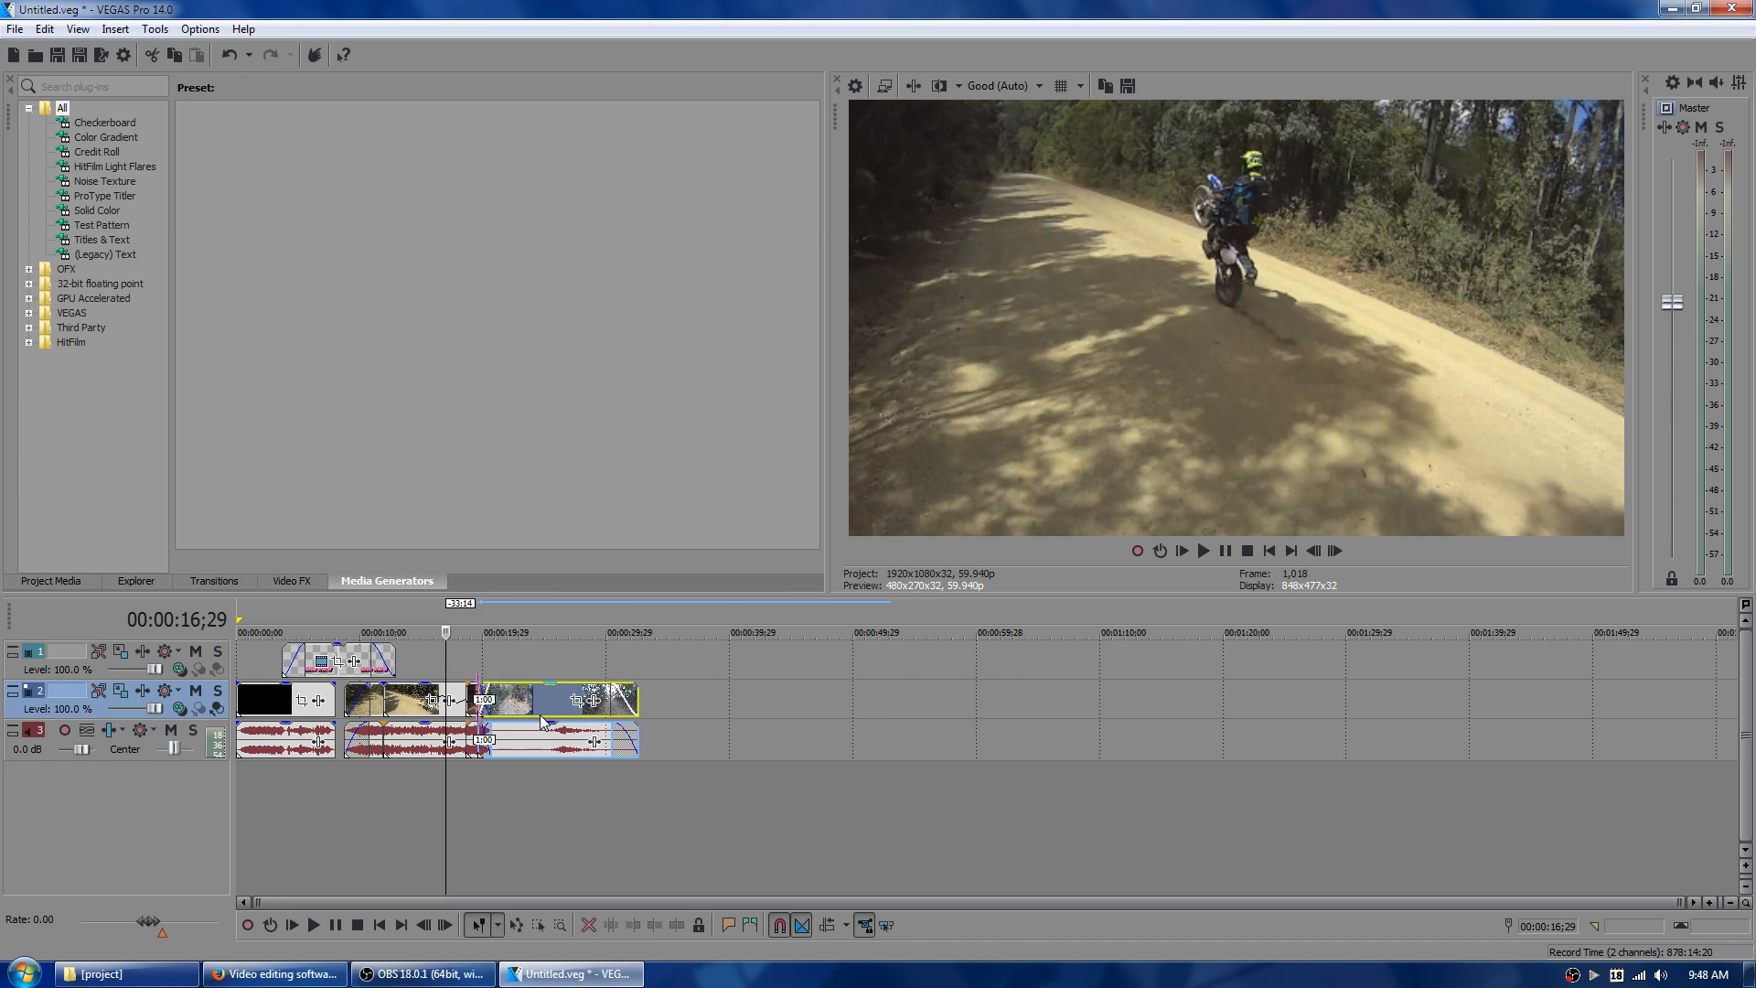
{"action": "left_click", "coordinate": [1204, 552]}
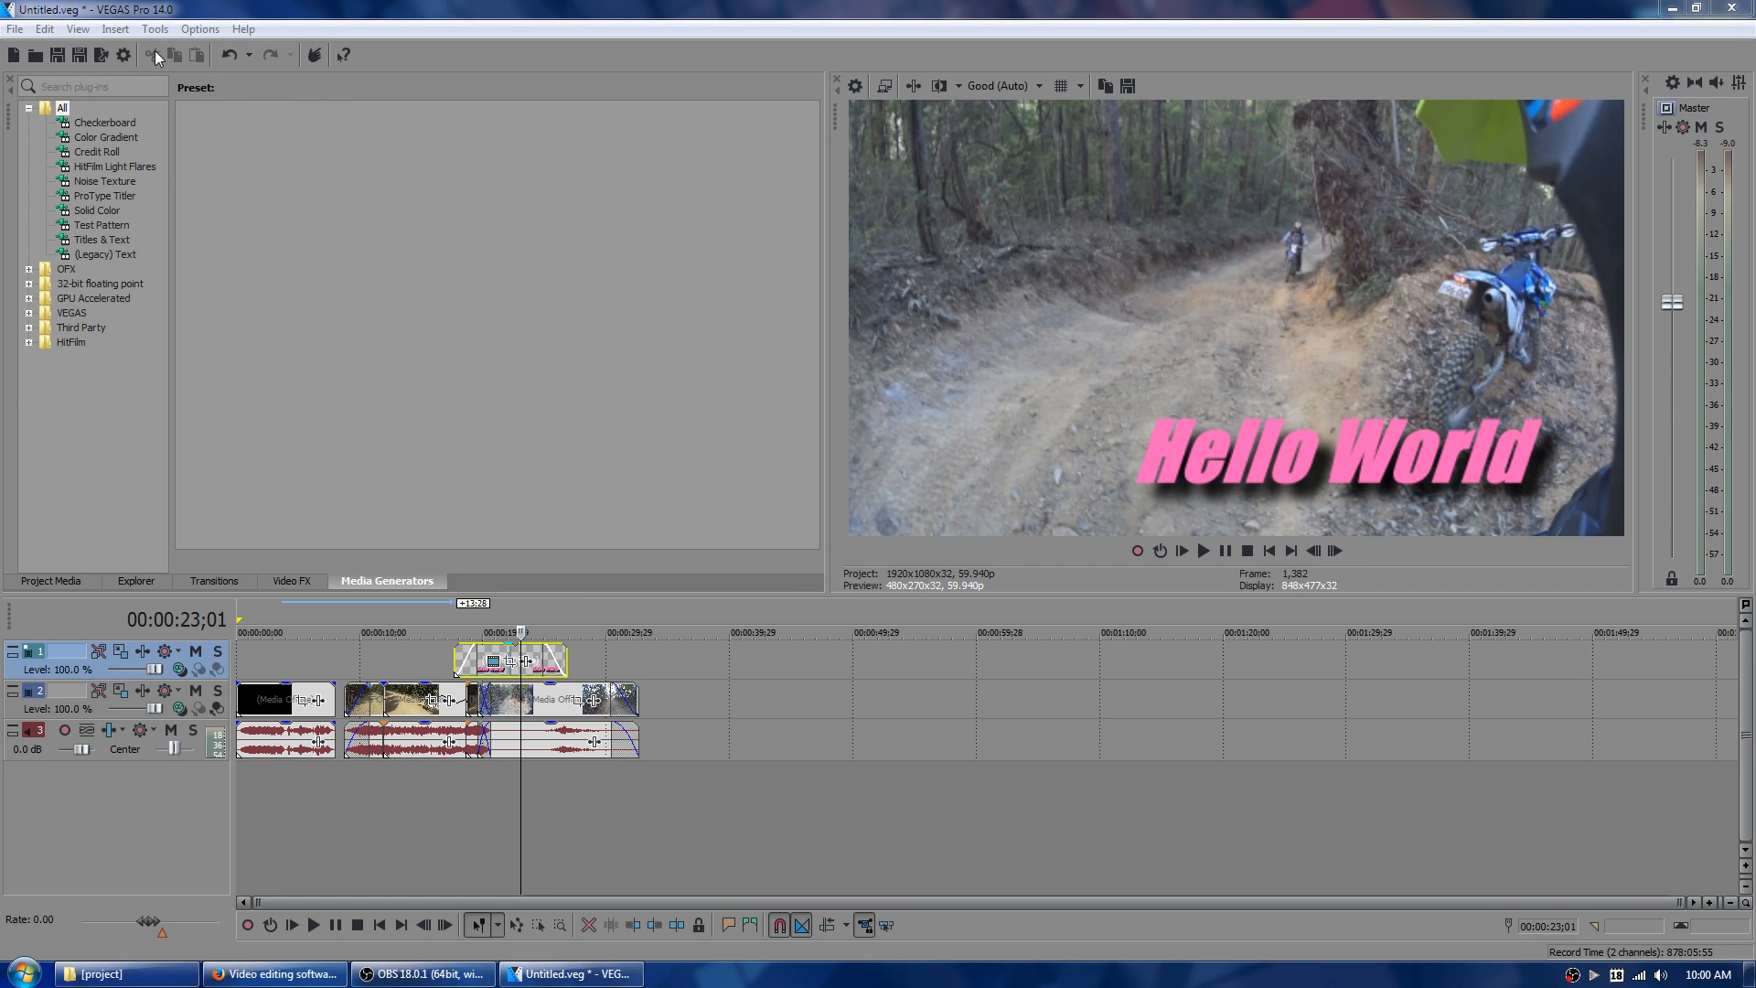
- Insert a new video track and place beachbeat-white.png from the [project] folder on it above the Hello World title
{"action": "left_click", "coordinate": [111, 30]}
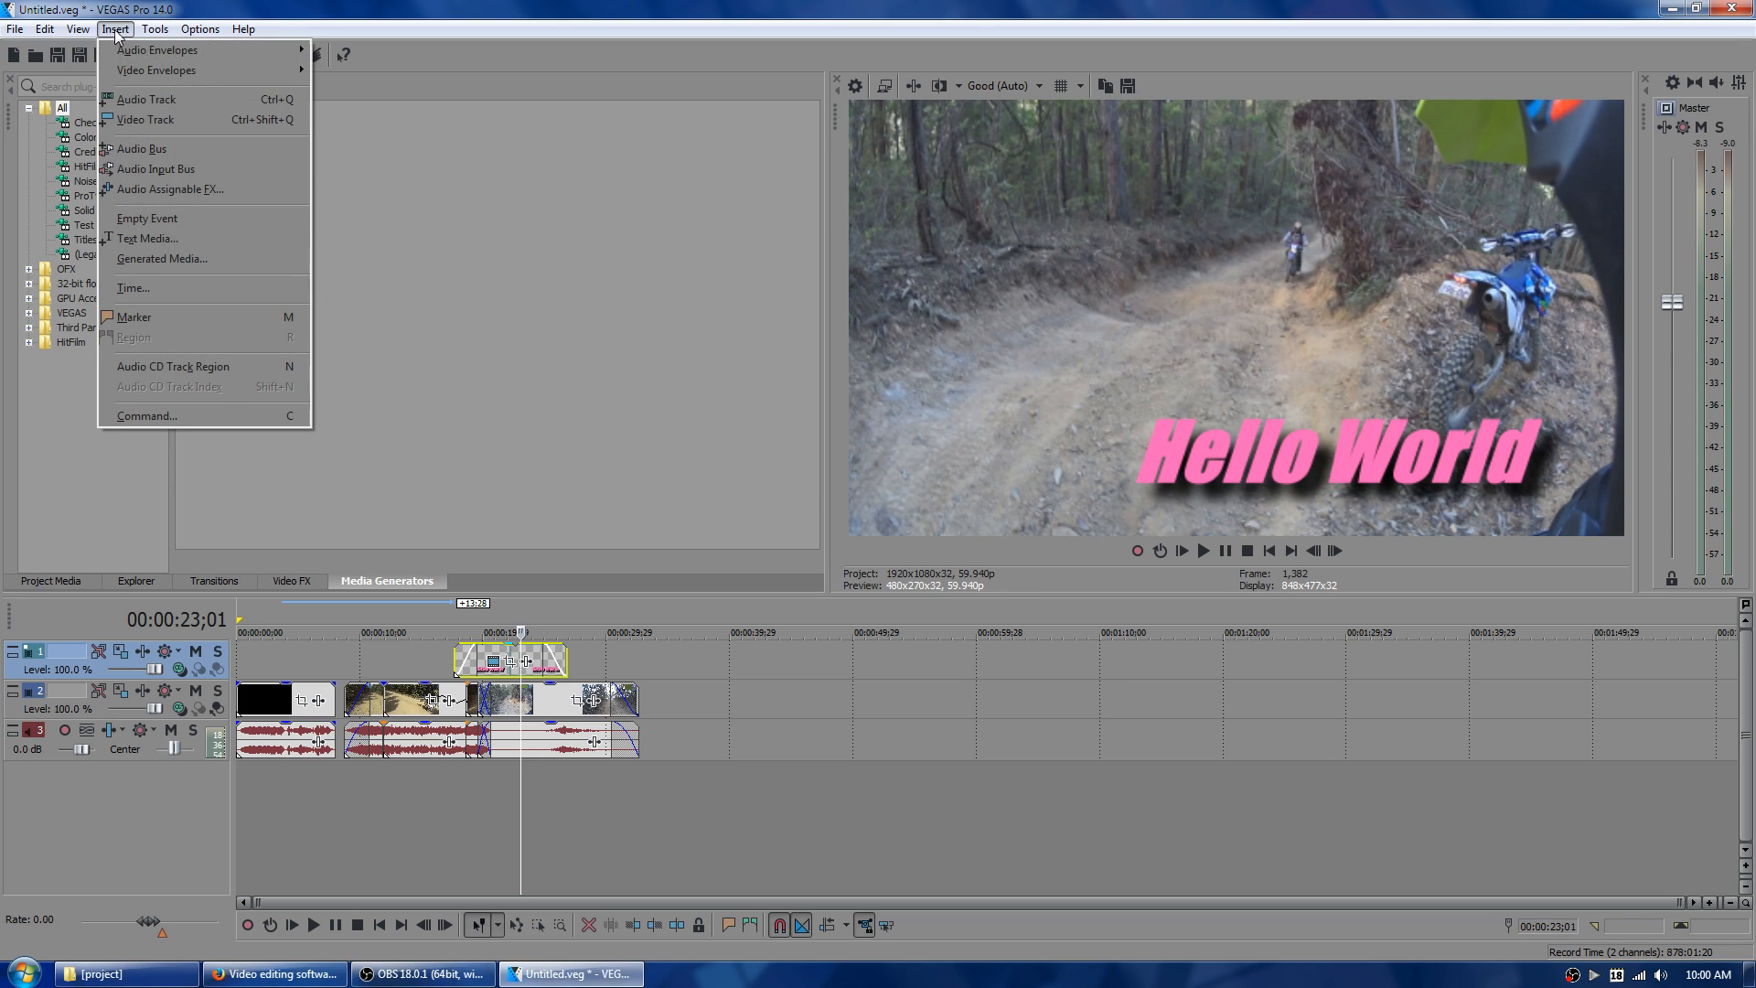
{"action": "left_click", "coordinate": [144, 121]}
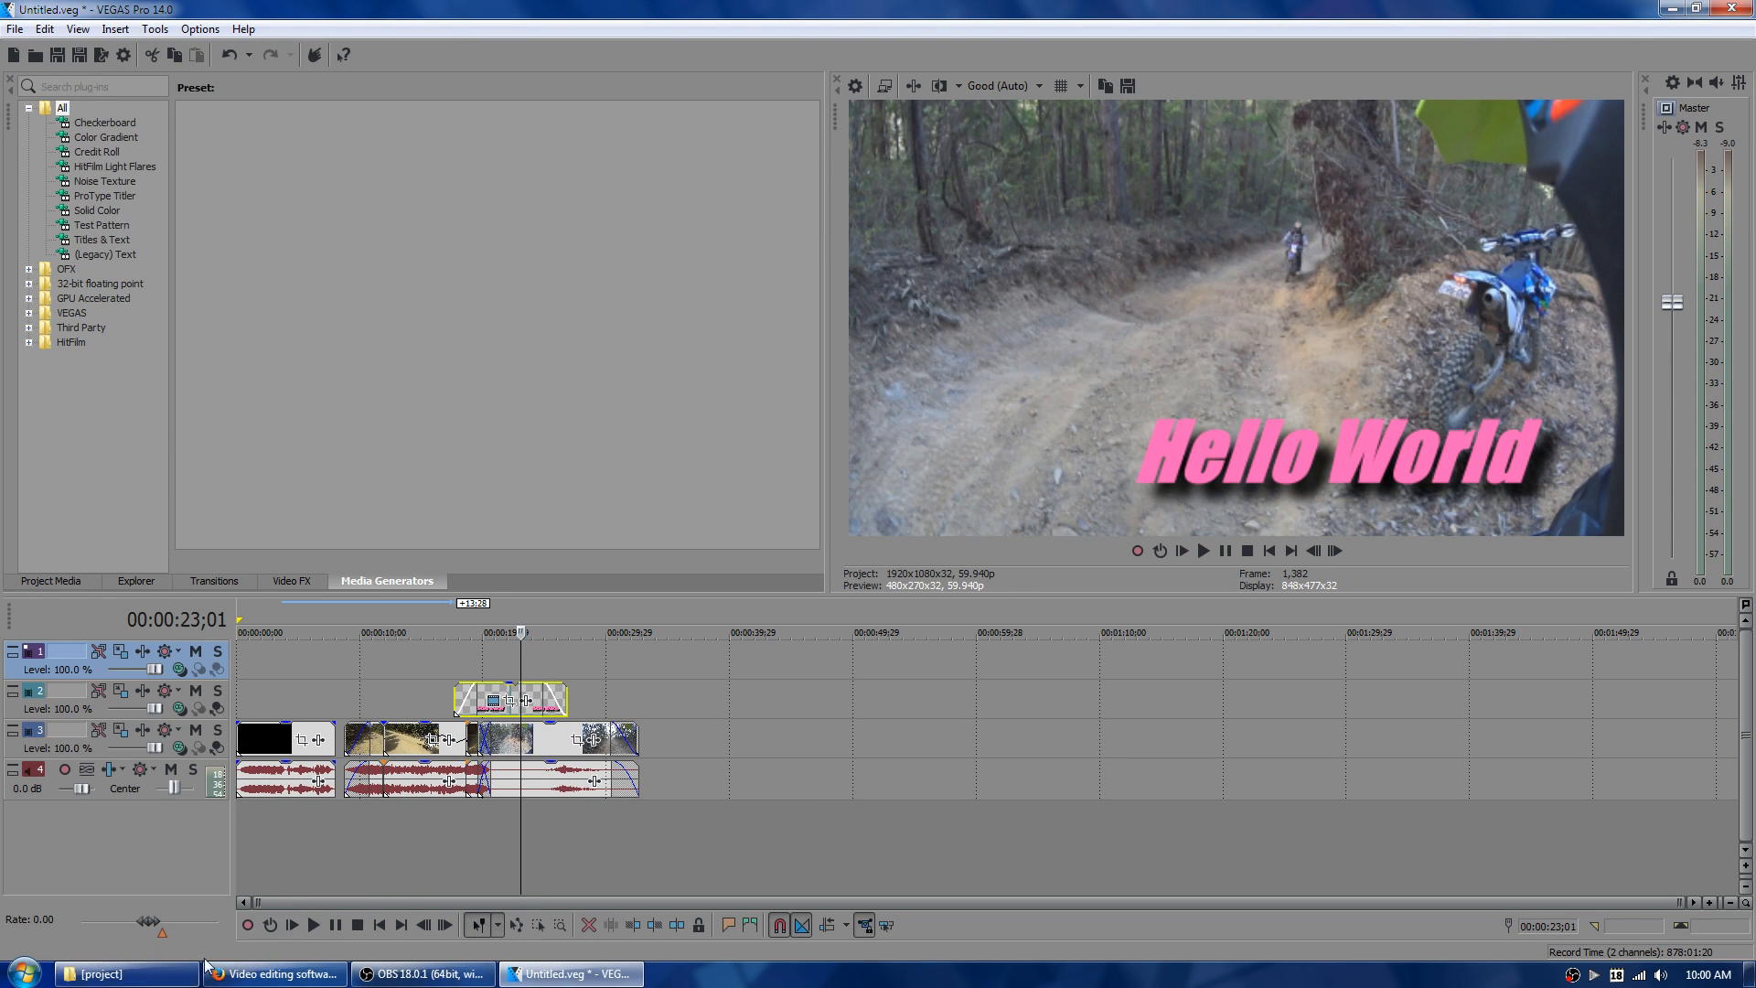
{"action": "left_click", "coordinate": [128, 973]}
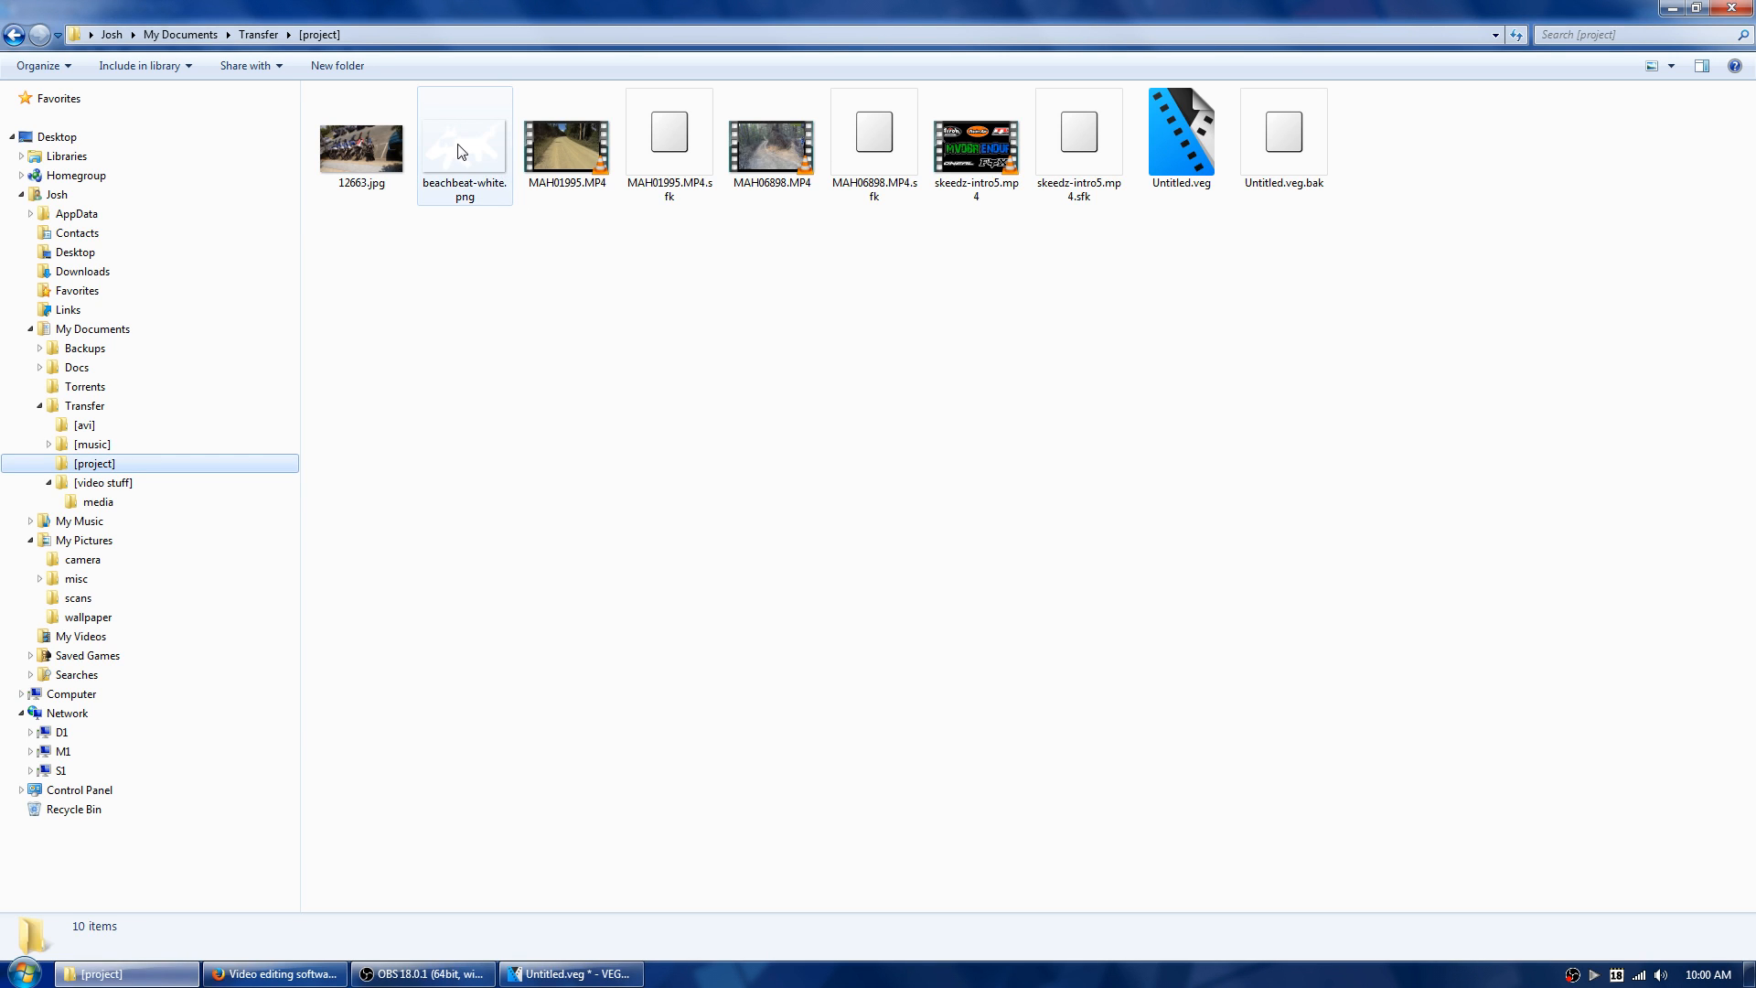
{"action": "left_click_drag", "start_coordinate": [461, 162], "coordinate": [495, 661]}
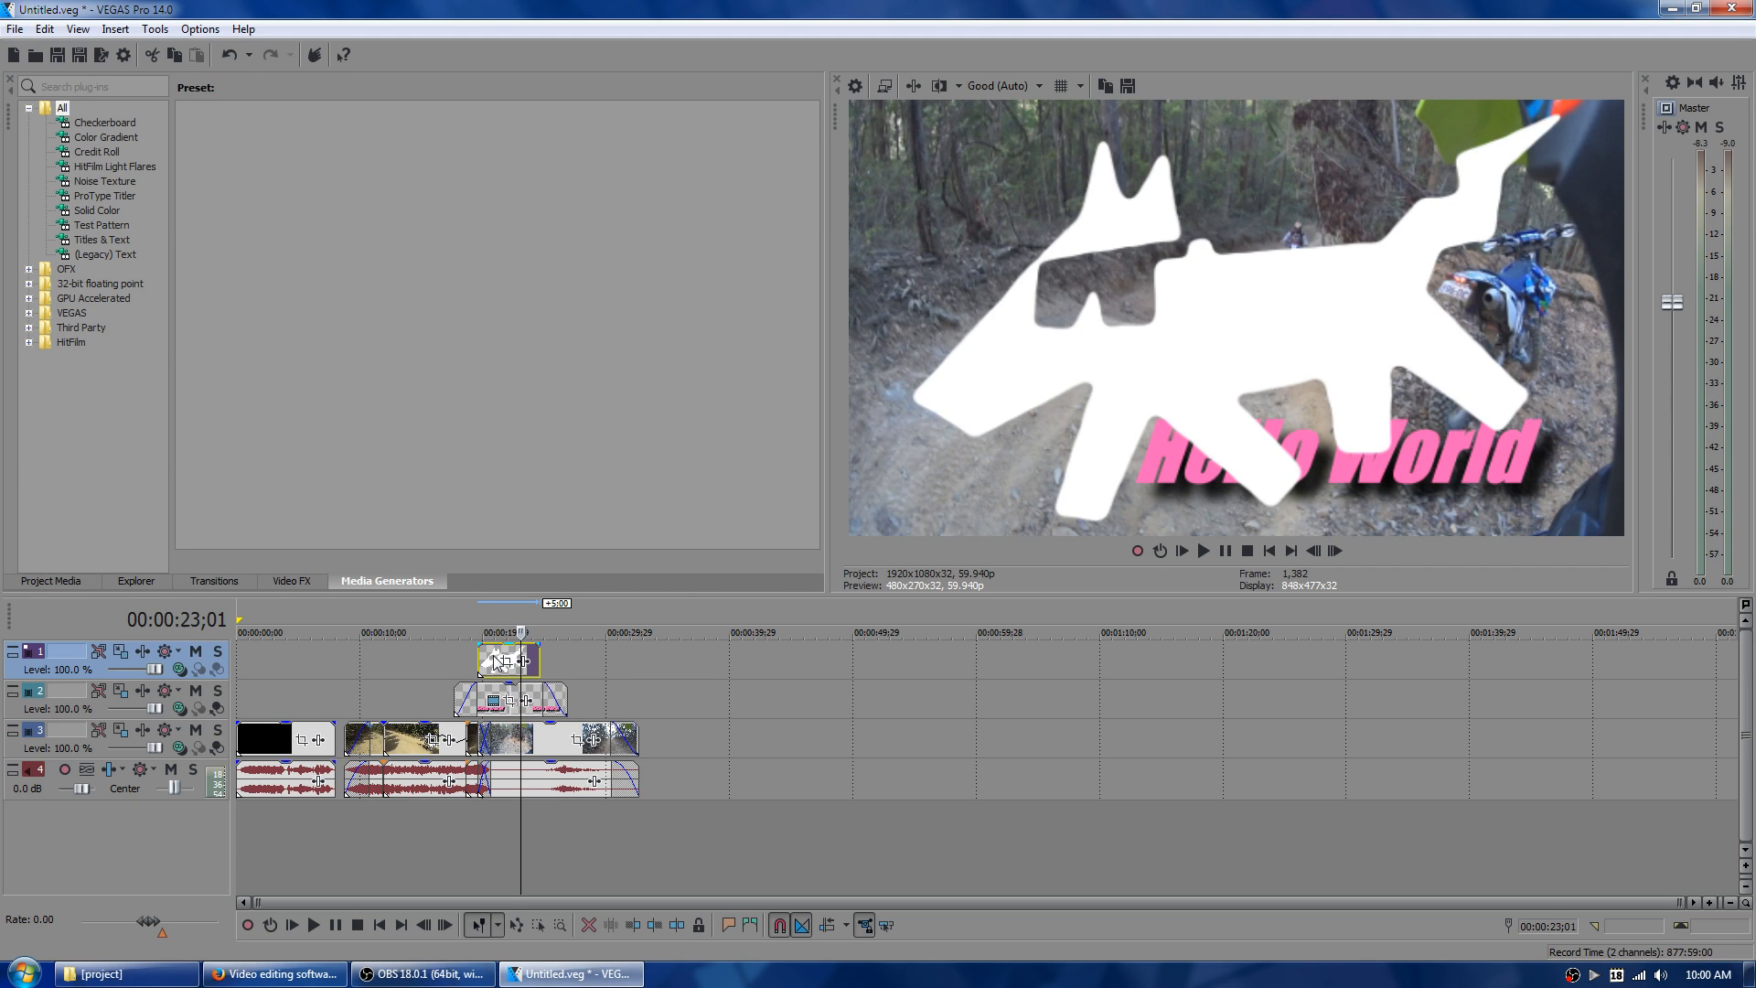
- Enlarge the logo's Pan/Crop frame to about 3160 x 2010, centred at about 1374, 566, and play the smaller overlay
{"action": "left_click", "coordinate": [492, 658]}
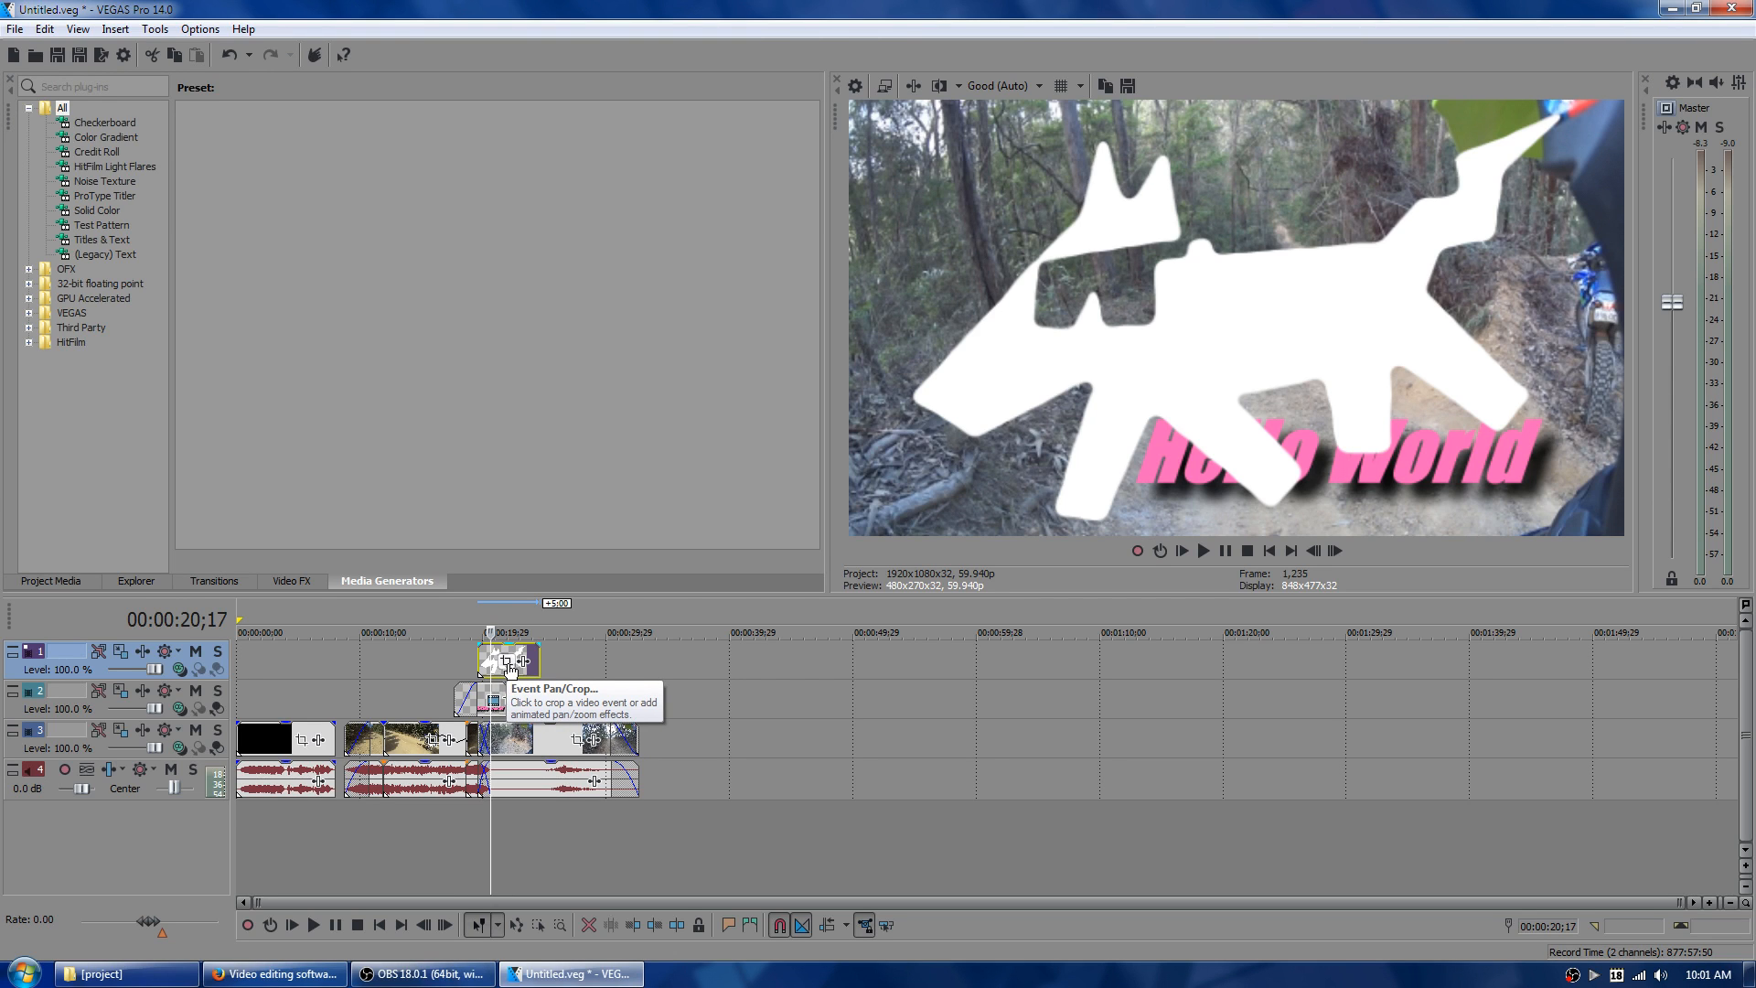
{"action": "left_click", "coordinate": [507, 660]}
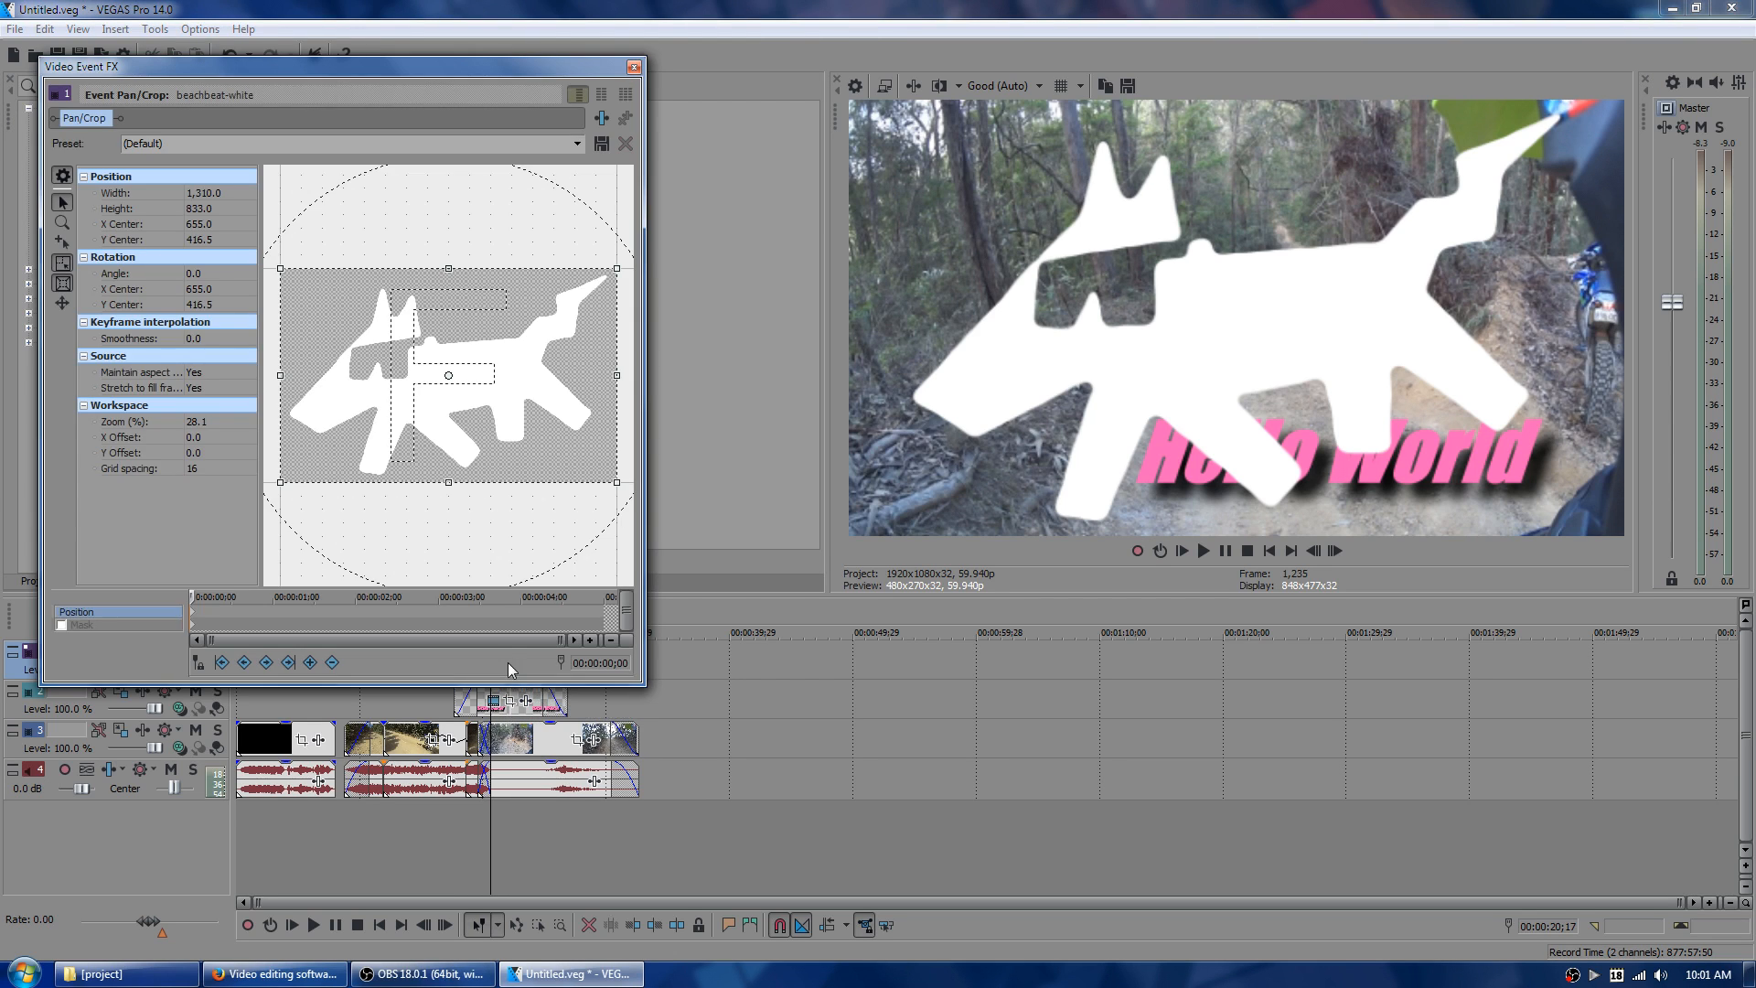
{"action": "left_click_drag", "start_coordinate": [617, 483], "coordinate": [856, 775]}
{"action": "left_click_drag", "start_coordinate": [479, 401], "coordinate": [676, 413]}
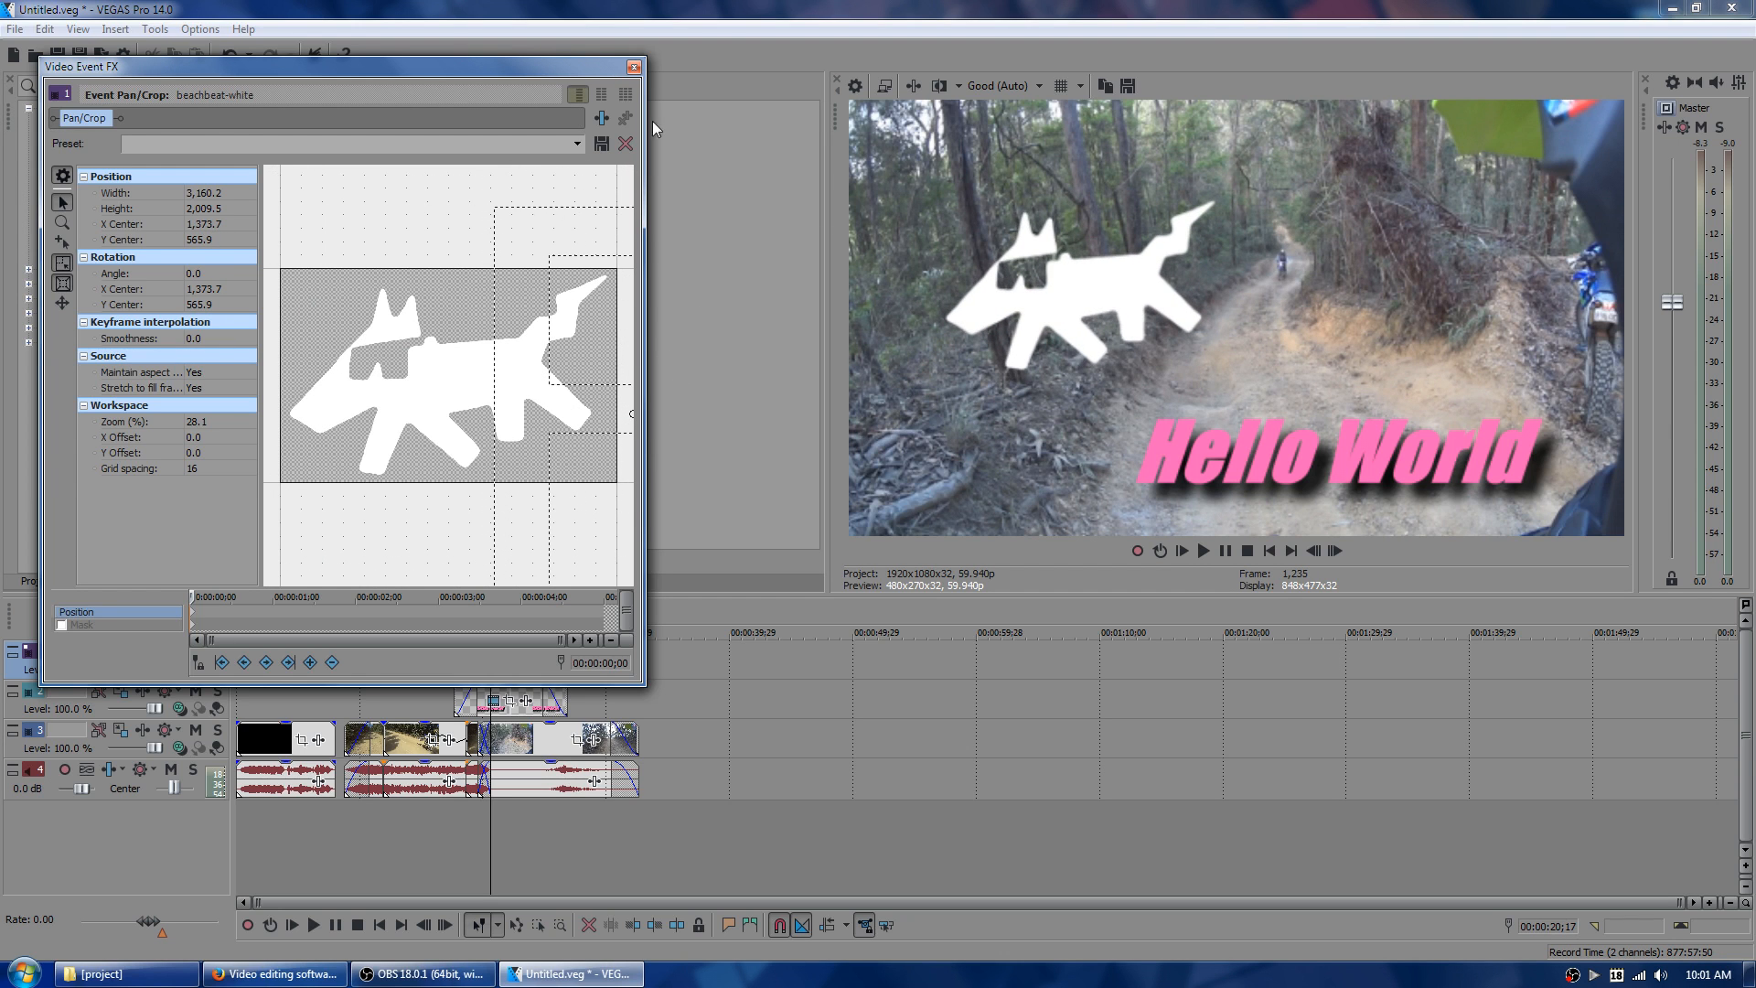
{"action": "left_click", "coordinate": [634, 69]}
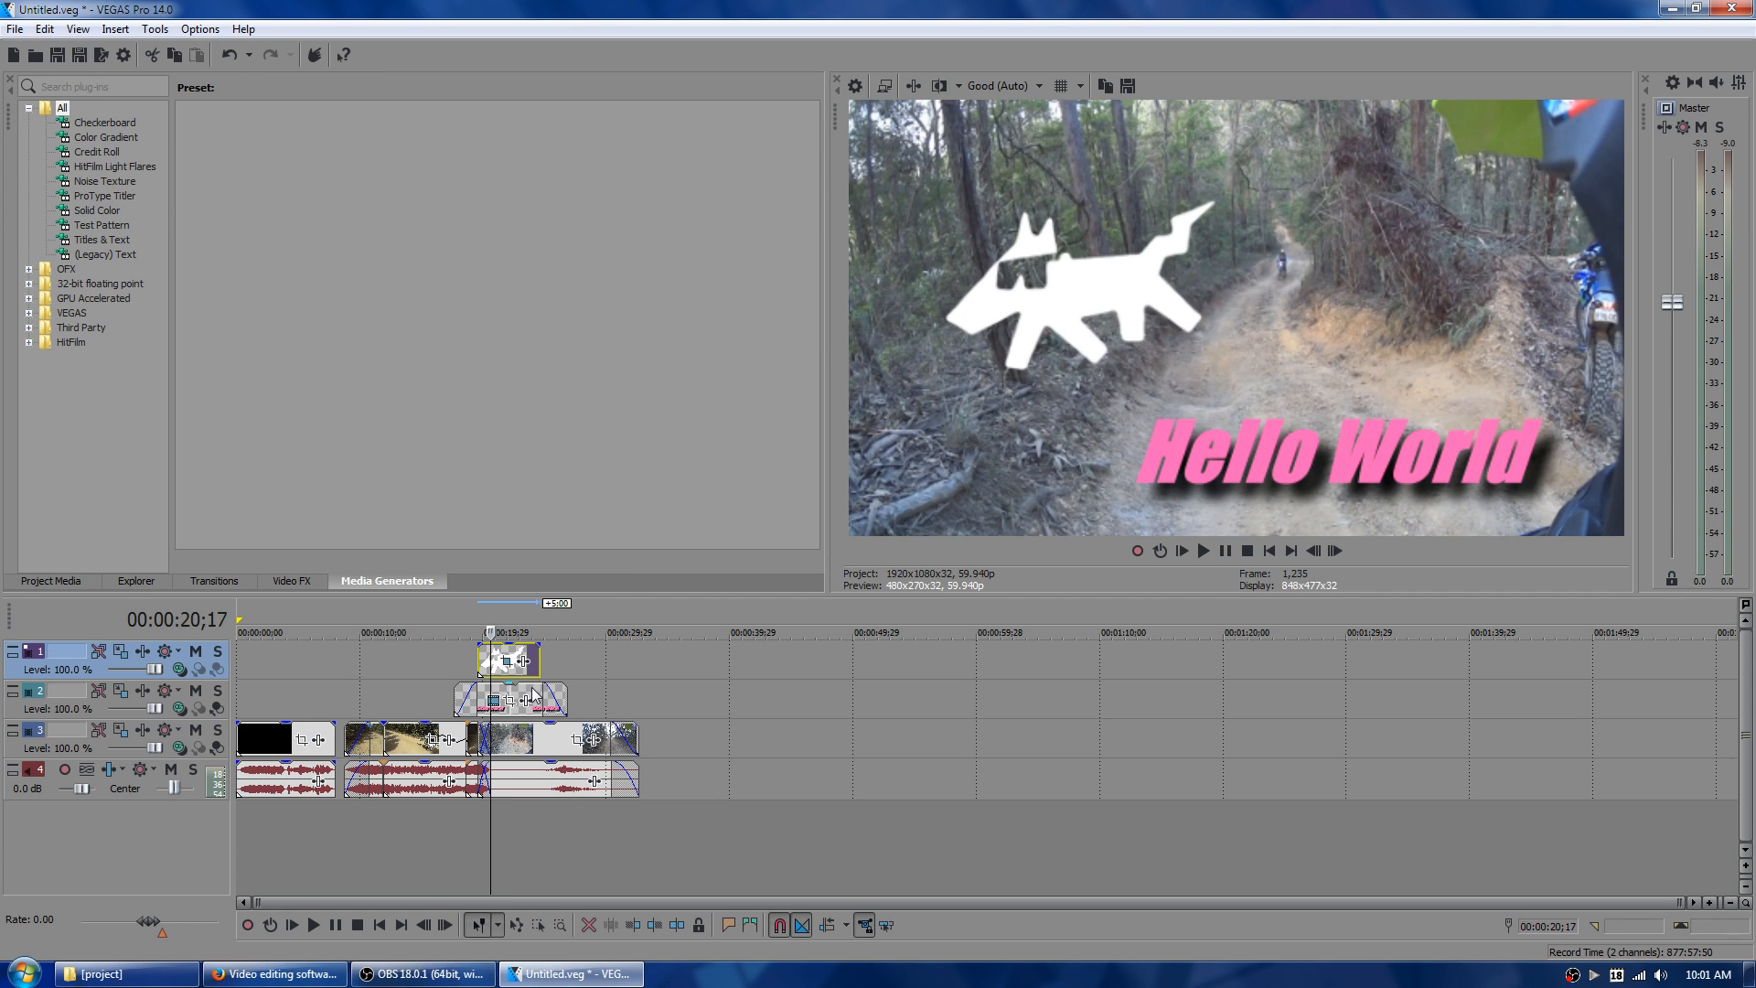
{"action": "left_click", "coordinate": [1203, 551]}
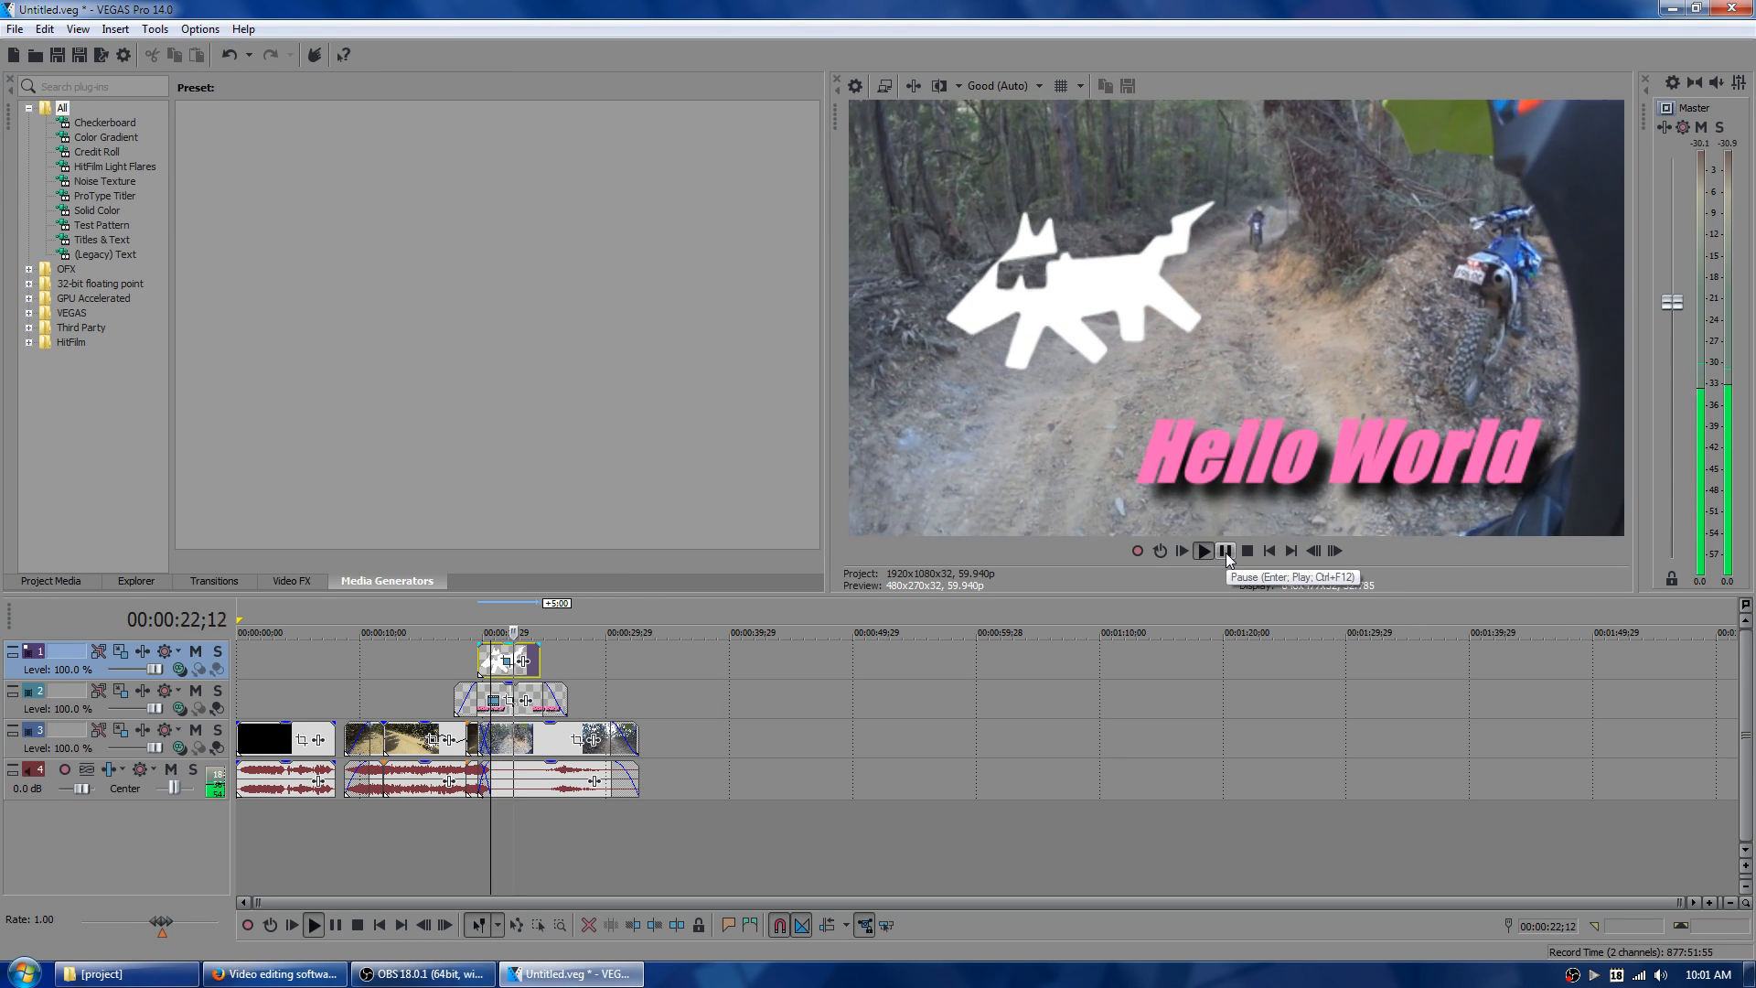
{"action": "left_click", "coordinate": [1225, 550]}
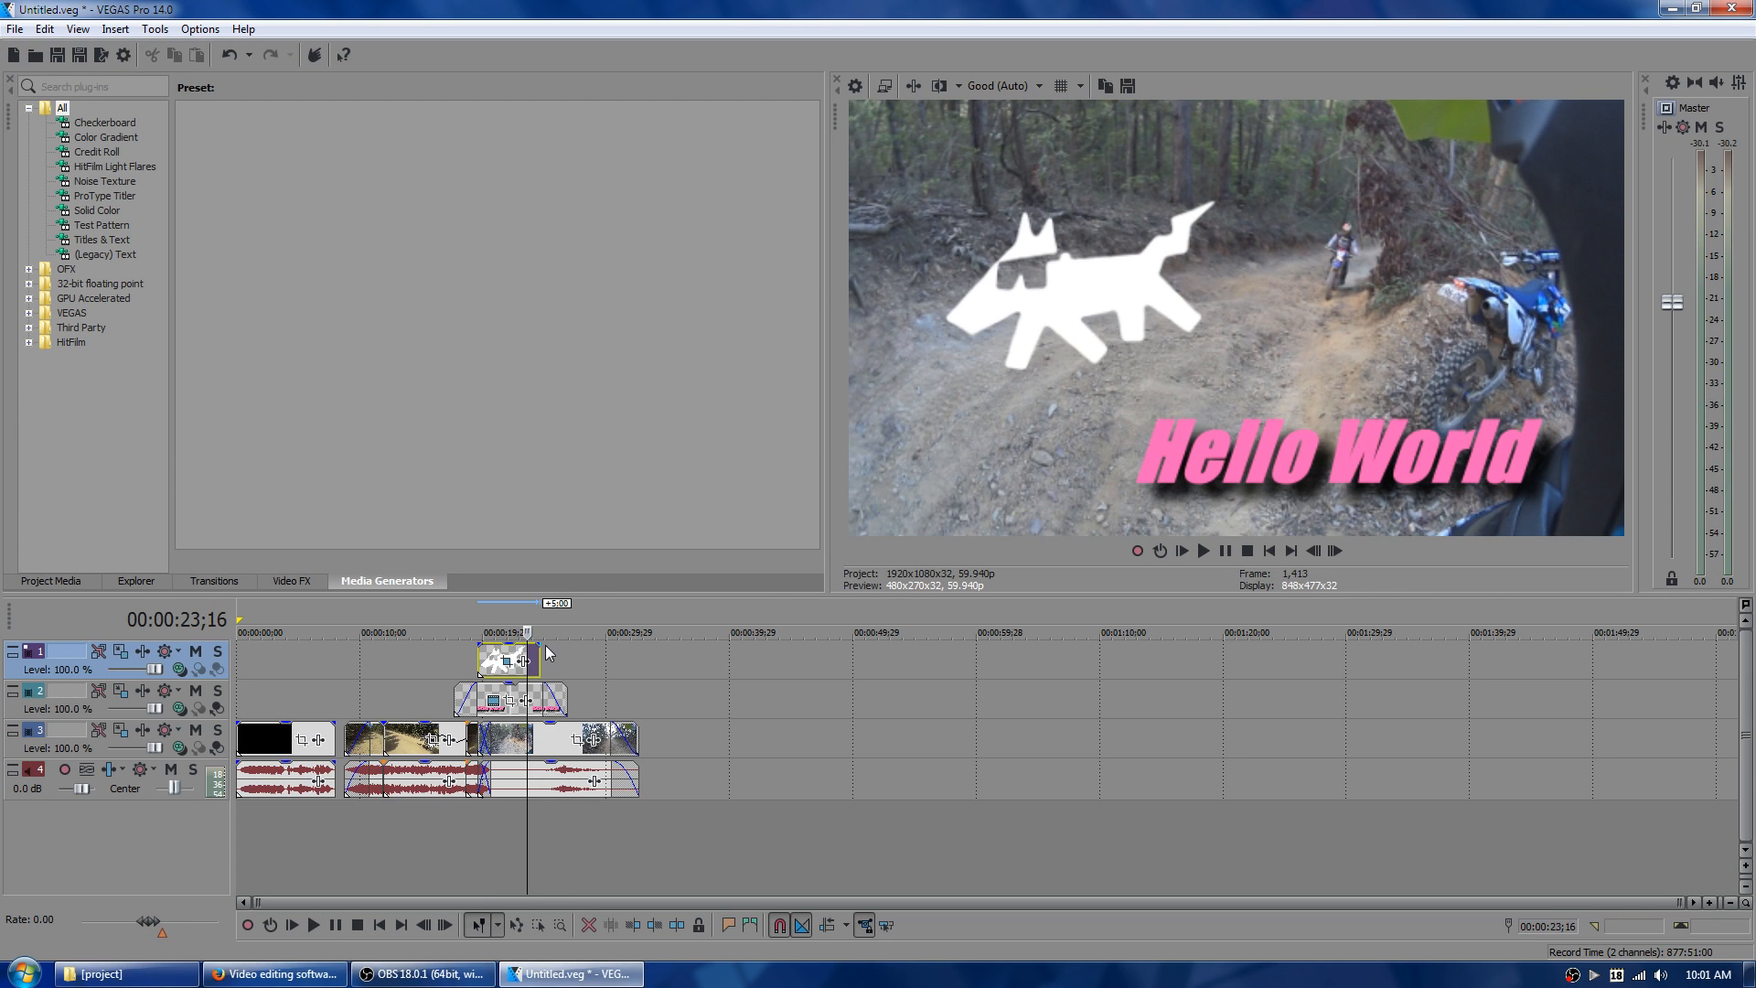
- Add a fade-in and fade-out to the beachbeat-white.png event and play from just before it to check
{"action": "left_click_drag", "start_coordinate": [479, 644], "coordinate": [491, 643]}
{"action": "left_click", "coordinate": [465, 620]}
{"action": "left_click", "coordinate": [1204, 551]}
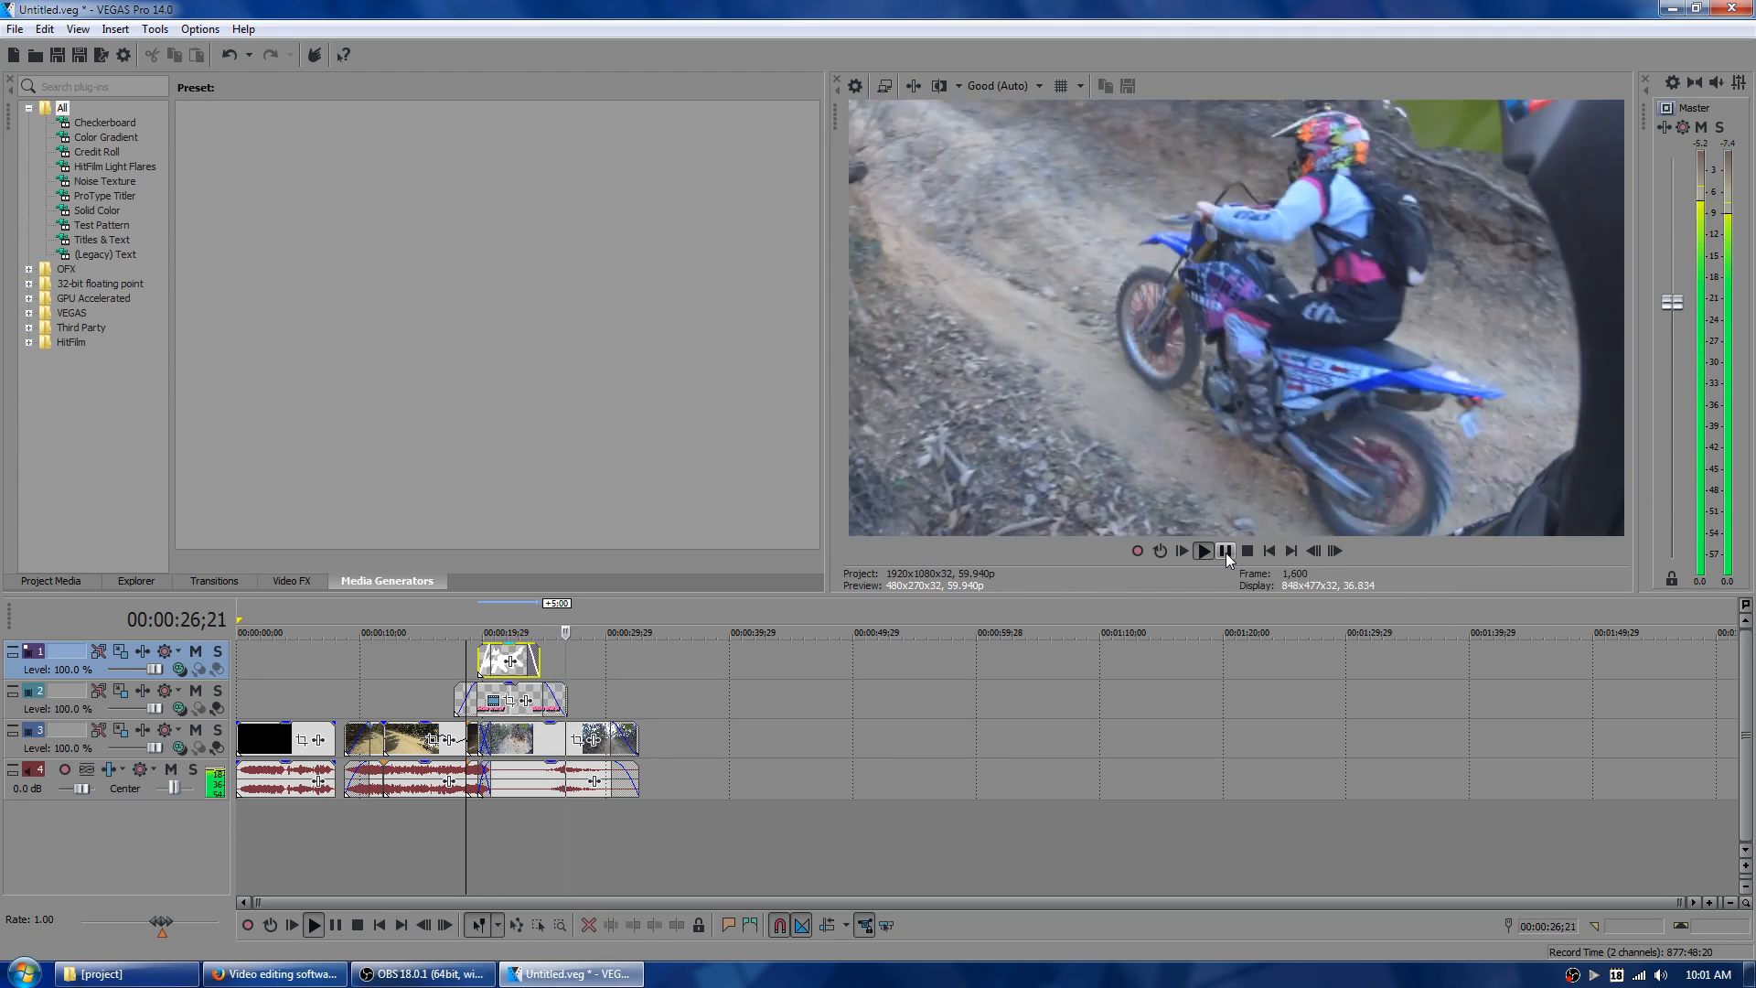
{"action": "left_click", "coordinate": [1226, 552]}
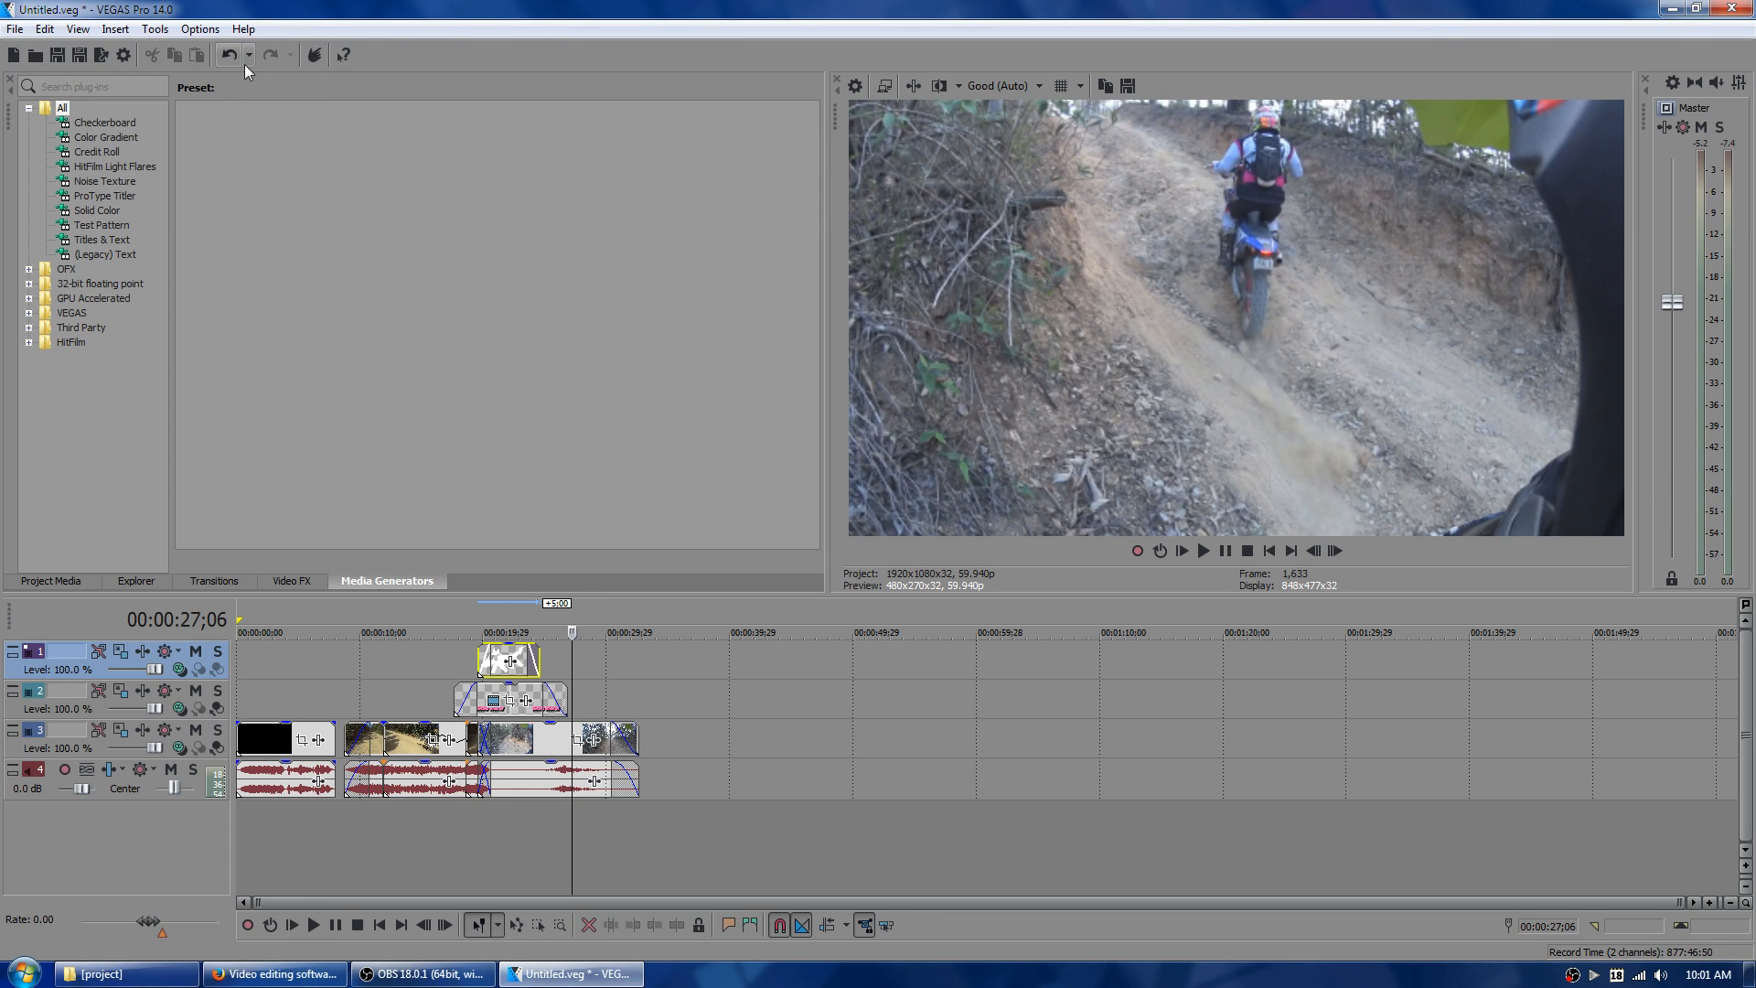
- Remove the fade-outs from the video and audio of the last clip
{"action": "left_click", "coordinate": [618, 725]}
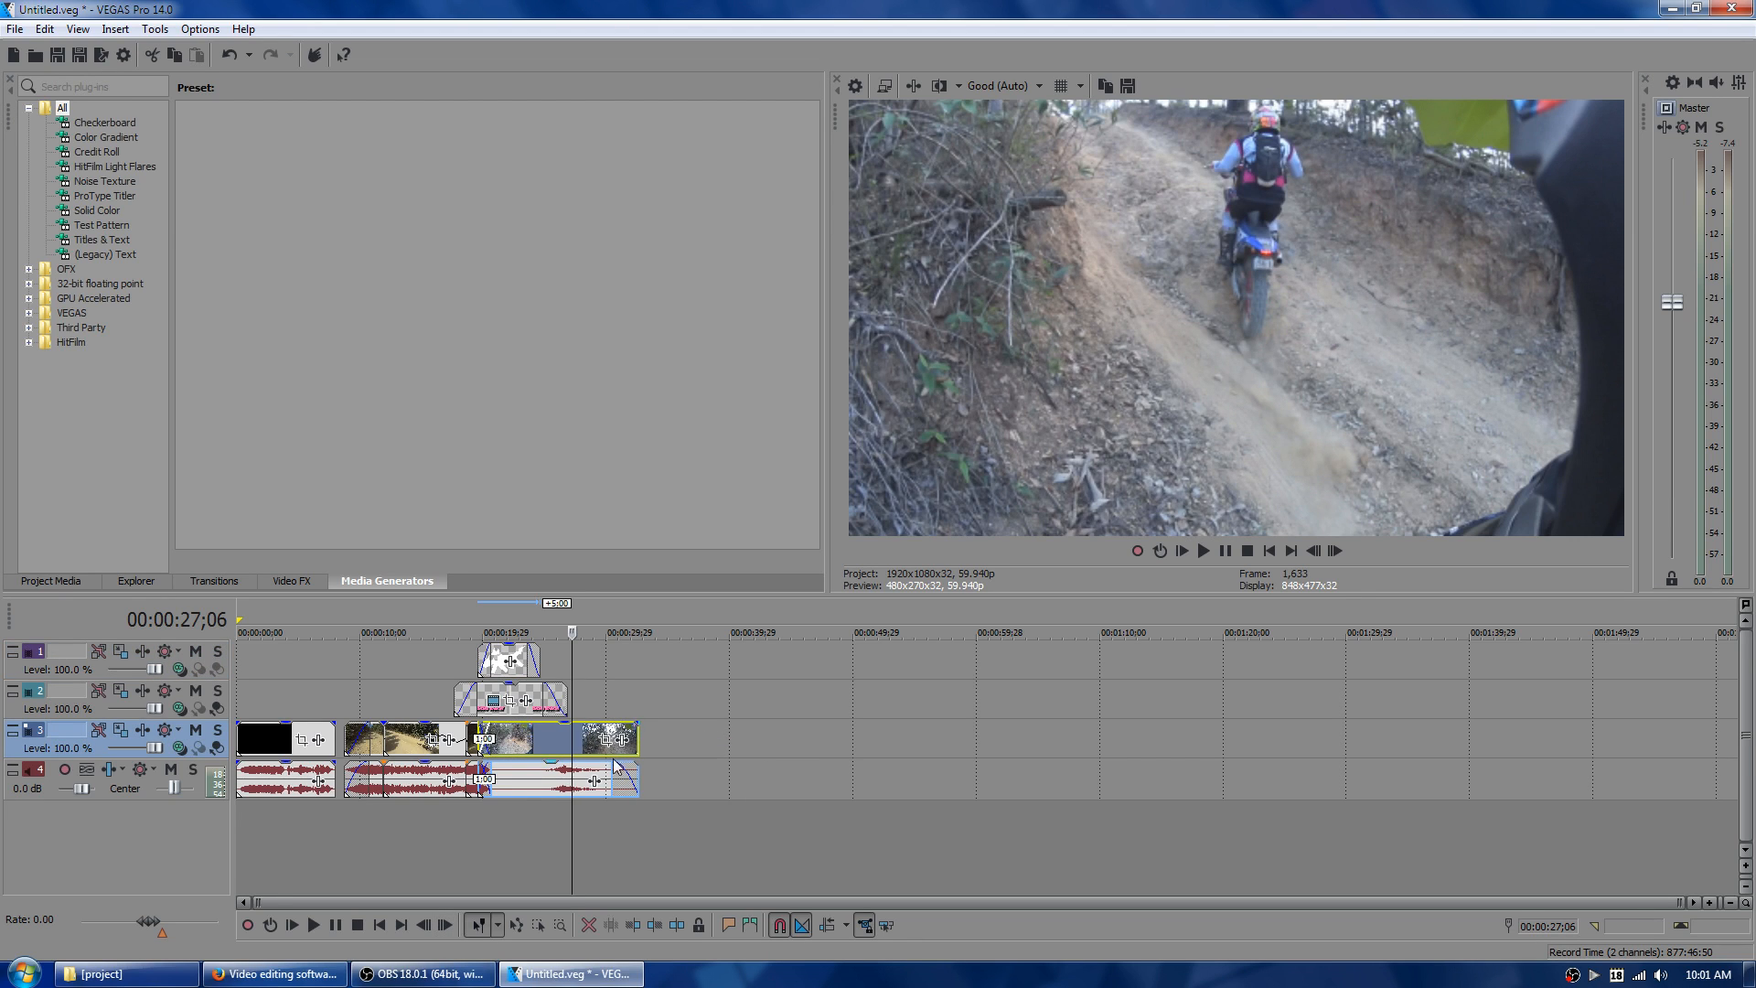
{"action": "left_click", "coordinate": [614, 765]}
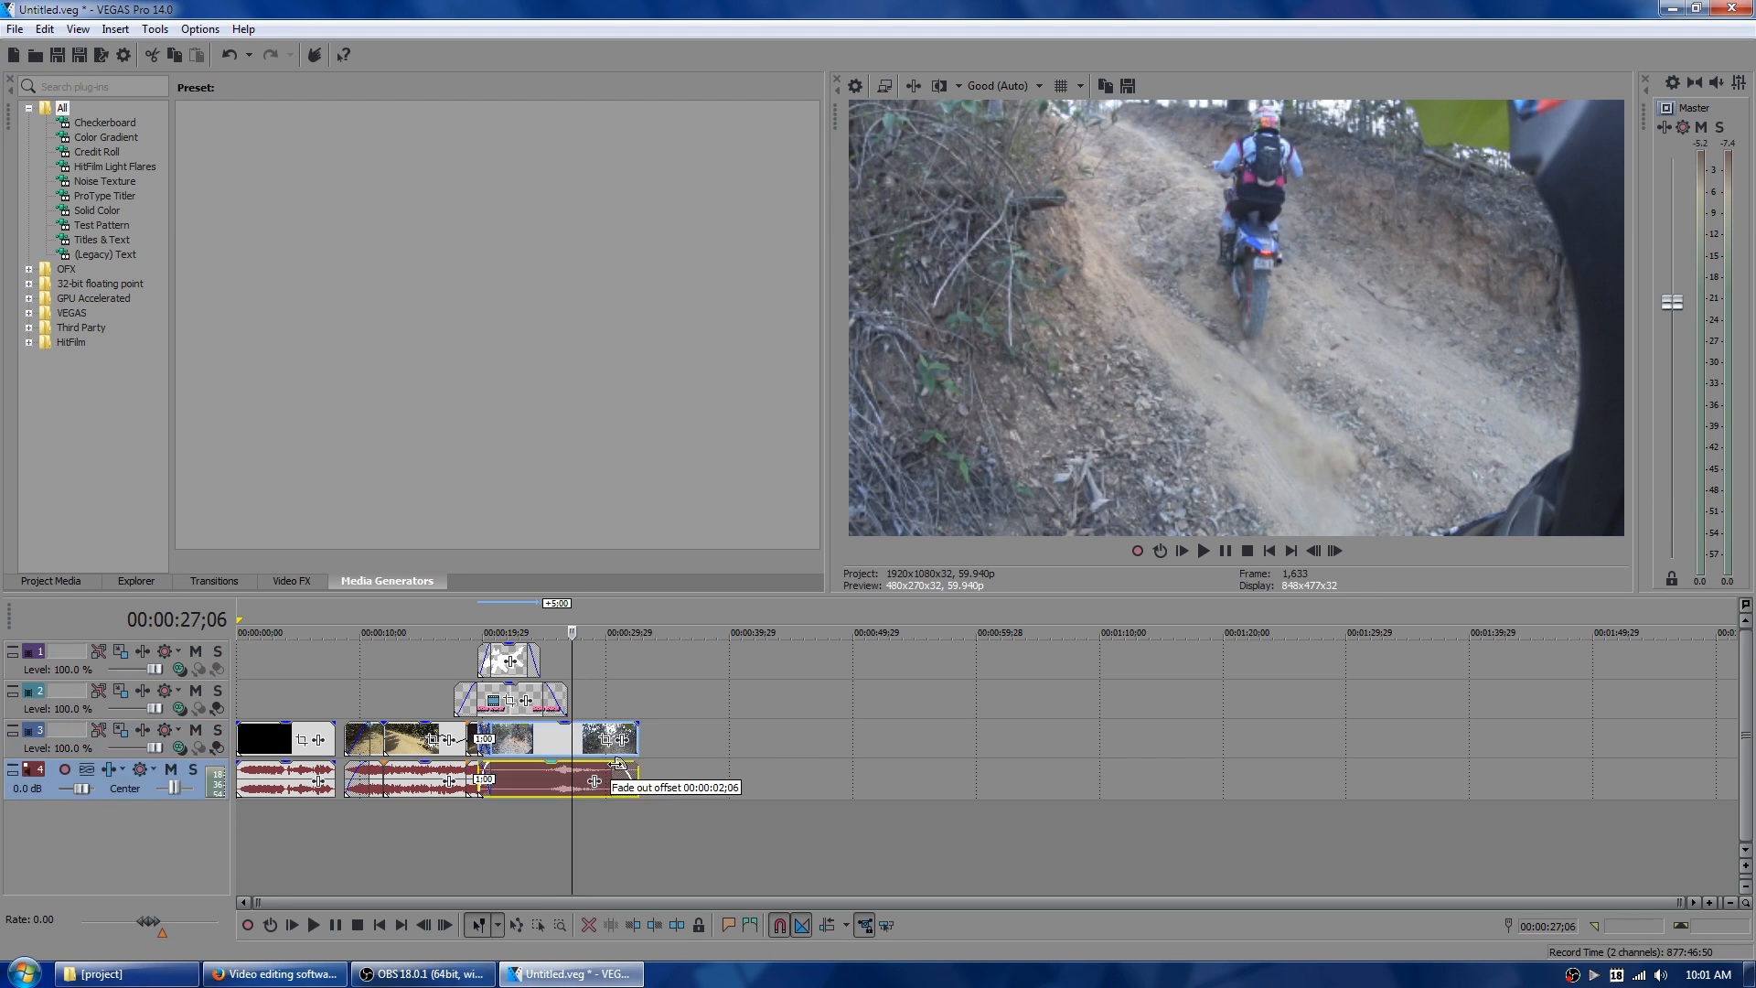
- Place 12663.jpg overlapping the last clip's end on the main video track, lengthen it by about 1 second, and play the crossfade
{"action": "left_click", "coordinate": [154, 976]}
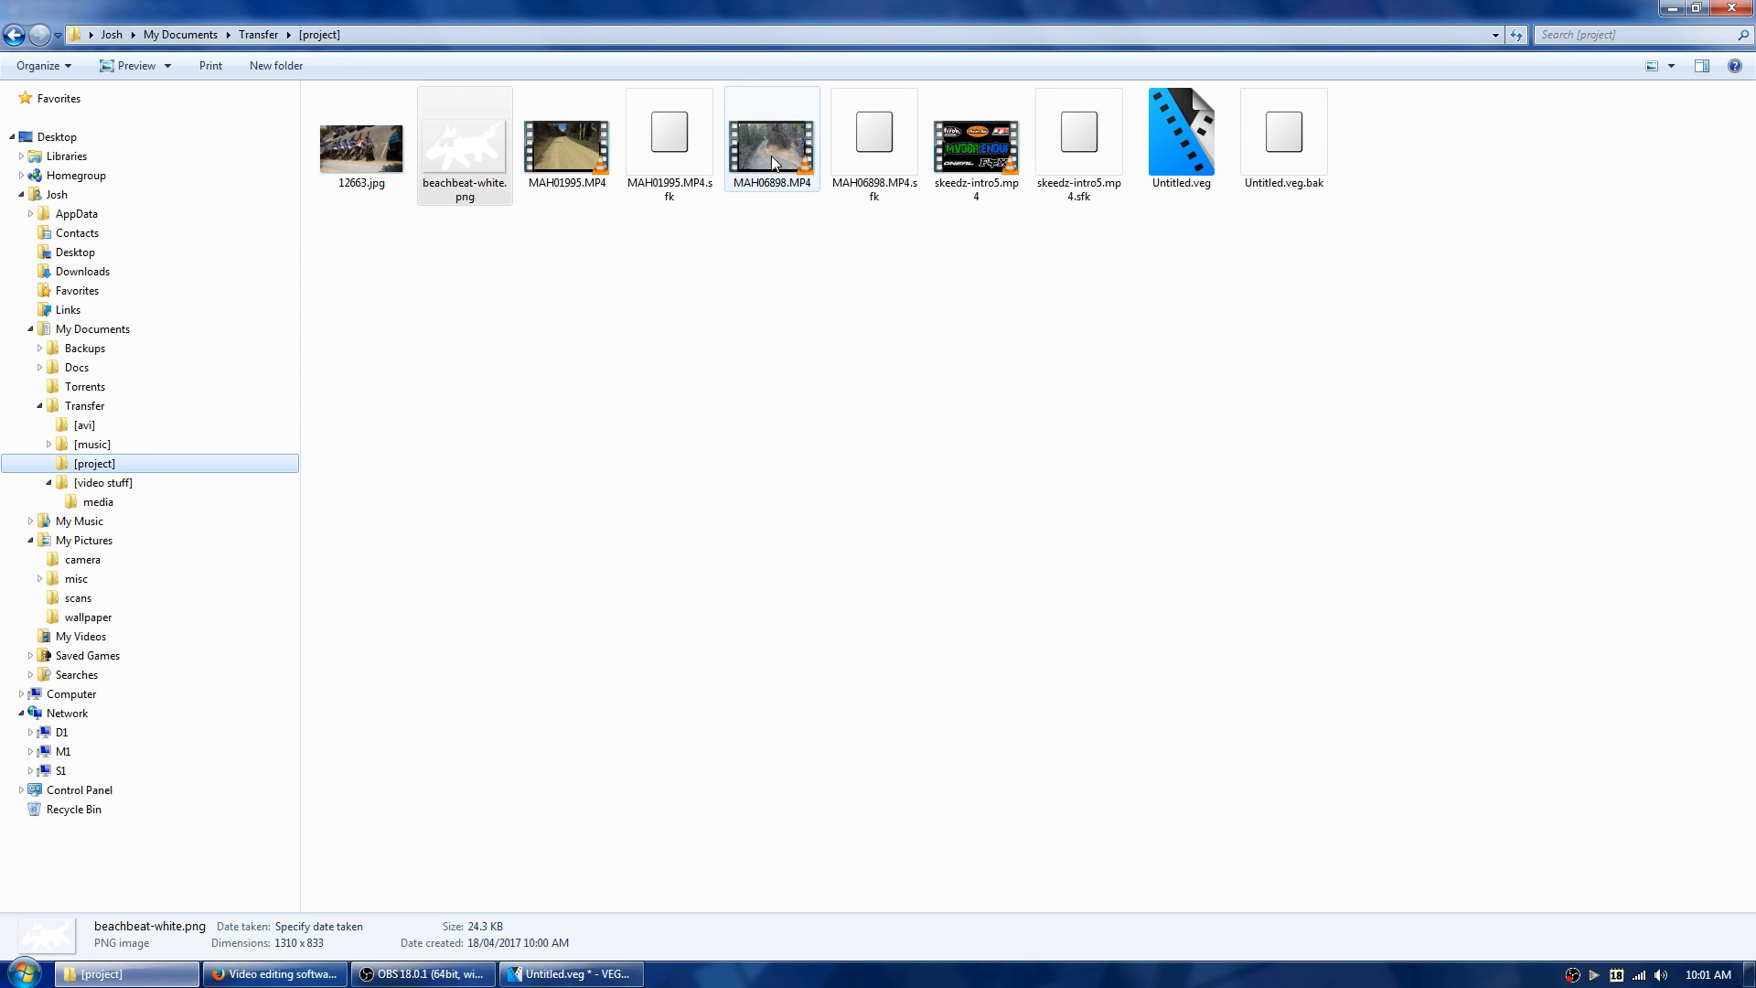
{"action": "left_click_drag", "start_coordinate": [361, 153], "coordinate": [646, 742]}
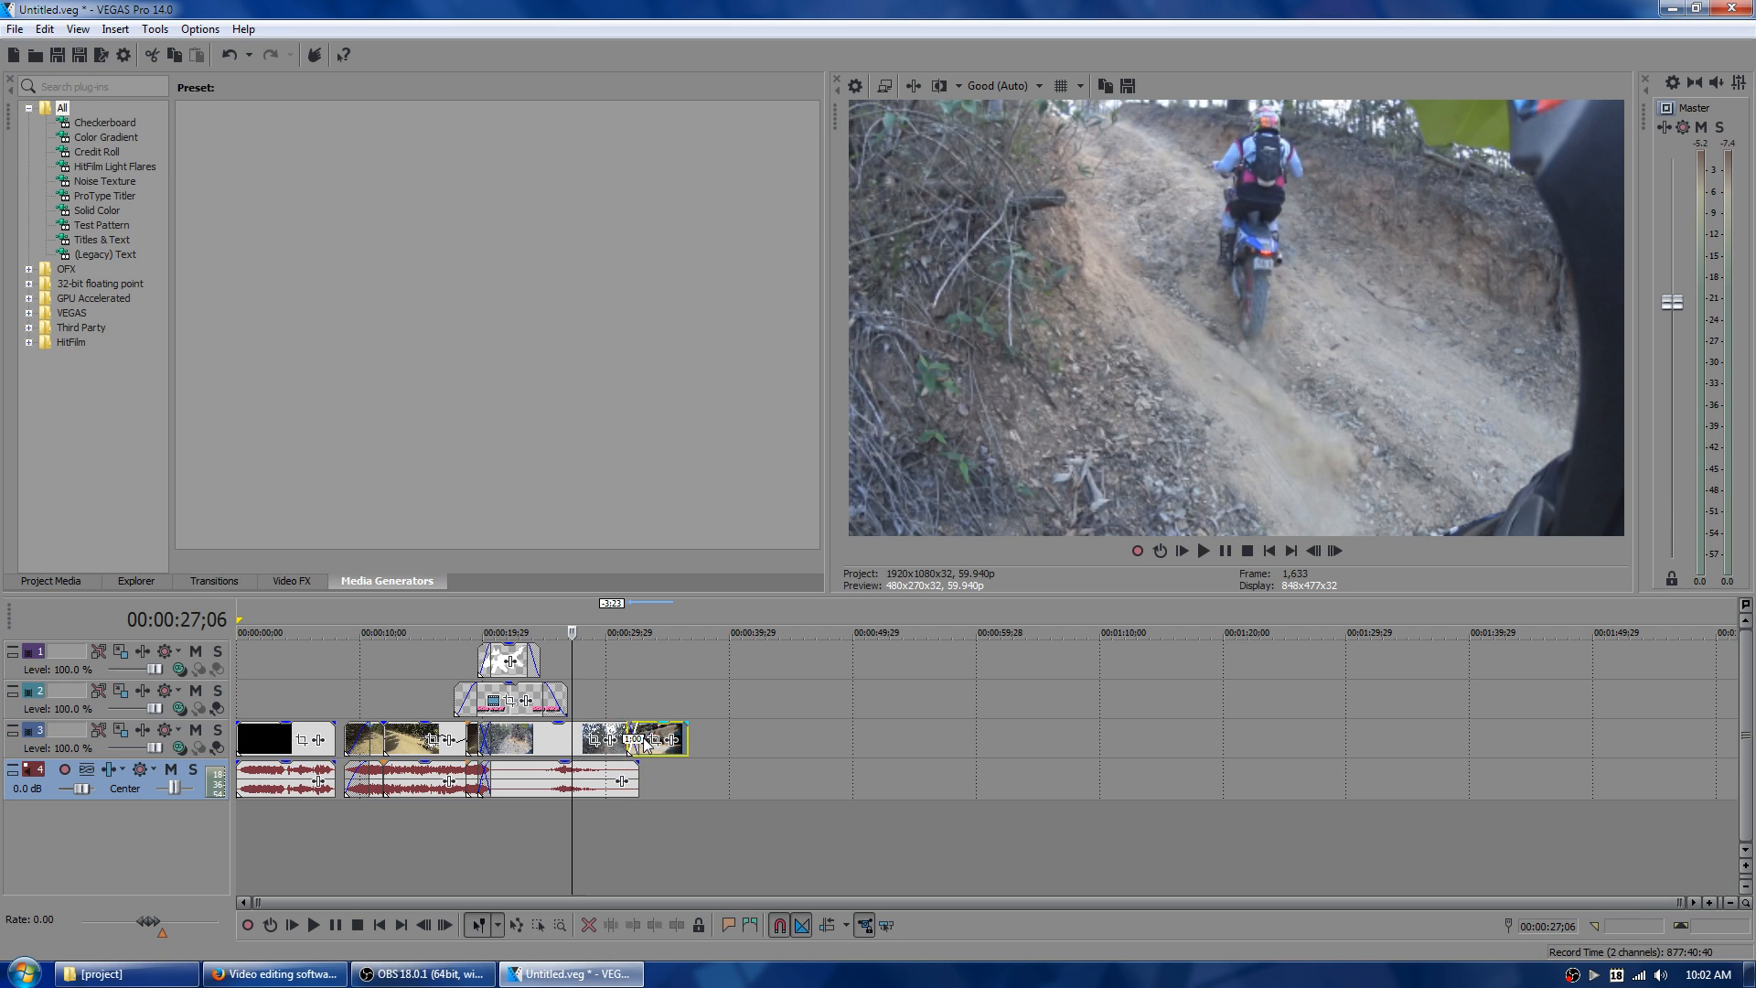
{"action": "mouse_move", "coordinate": [689, 739]}
{"action": "left_mouse_down"}
{"action": "mouse_move", "coordinate": [886, 739]}
{"action": "mouse_move", "coordinate": [700, 739]}
{"action": "mouse_move", "coordinate": [850, 739]}
{"action": "mouse_move", "coordinate": [701, 756]}
{"action": "left_mouse_up"}
{"action": "left_click", "coordinate": [613, 612]}
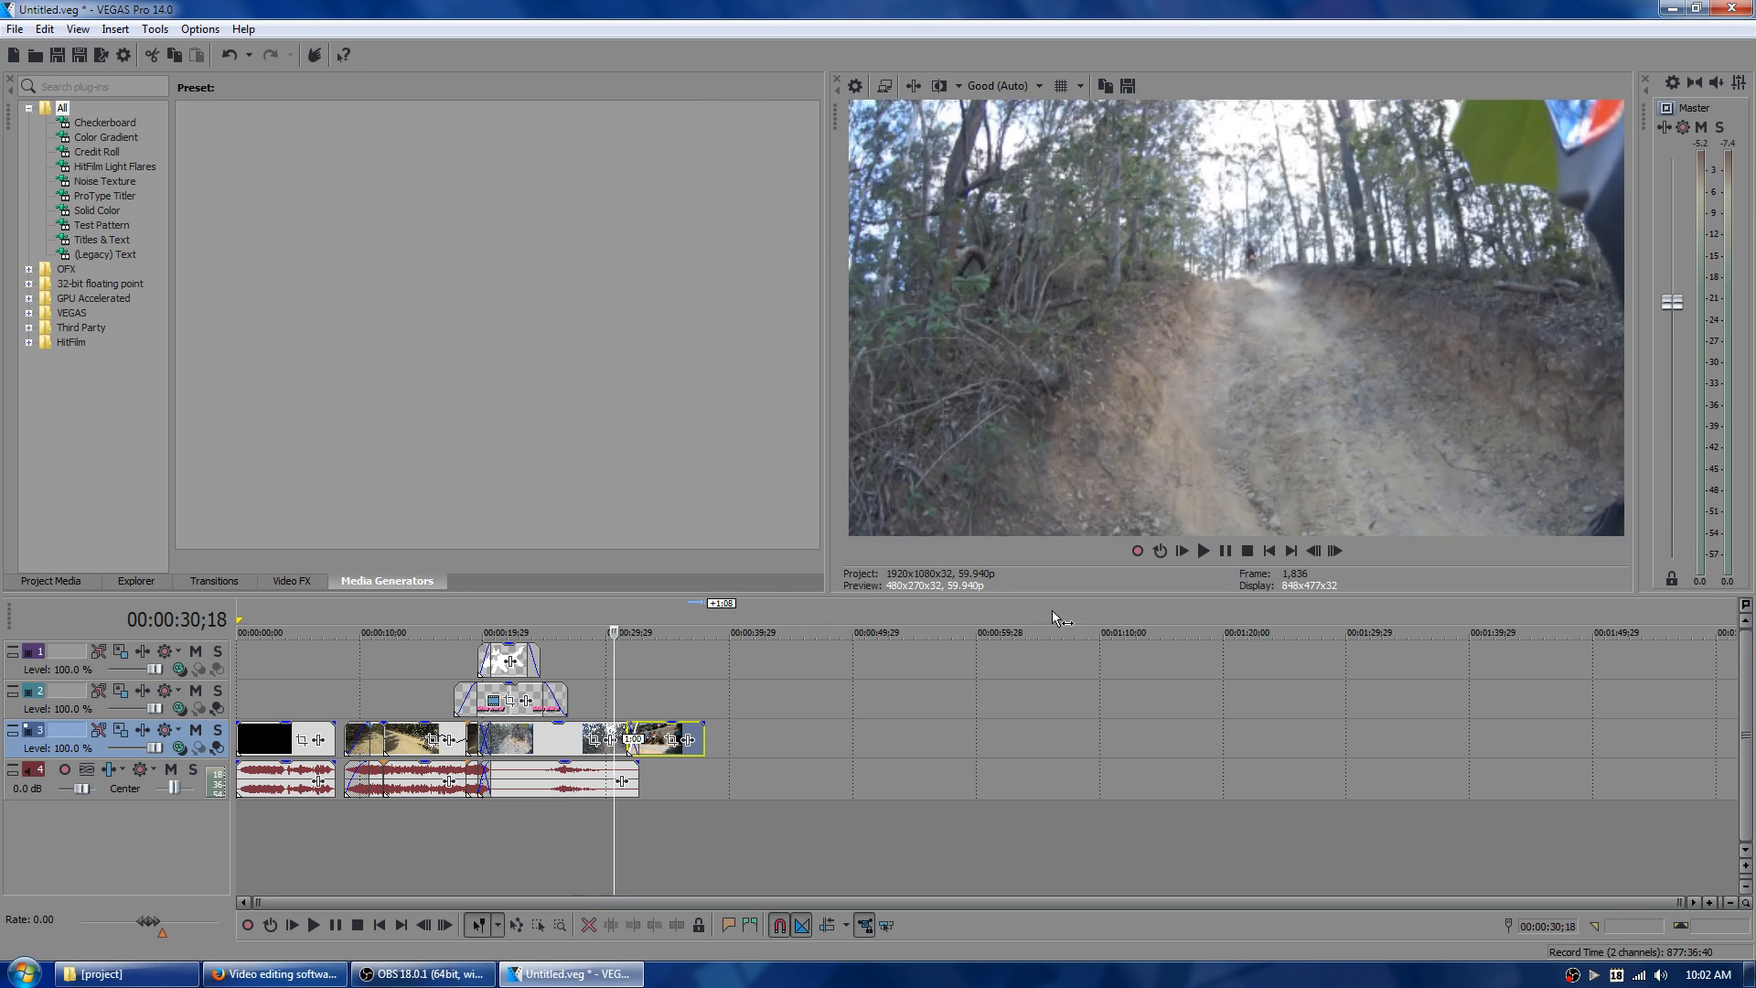
{"action": "left_click", "coordinate": [1204, 552]}
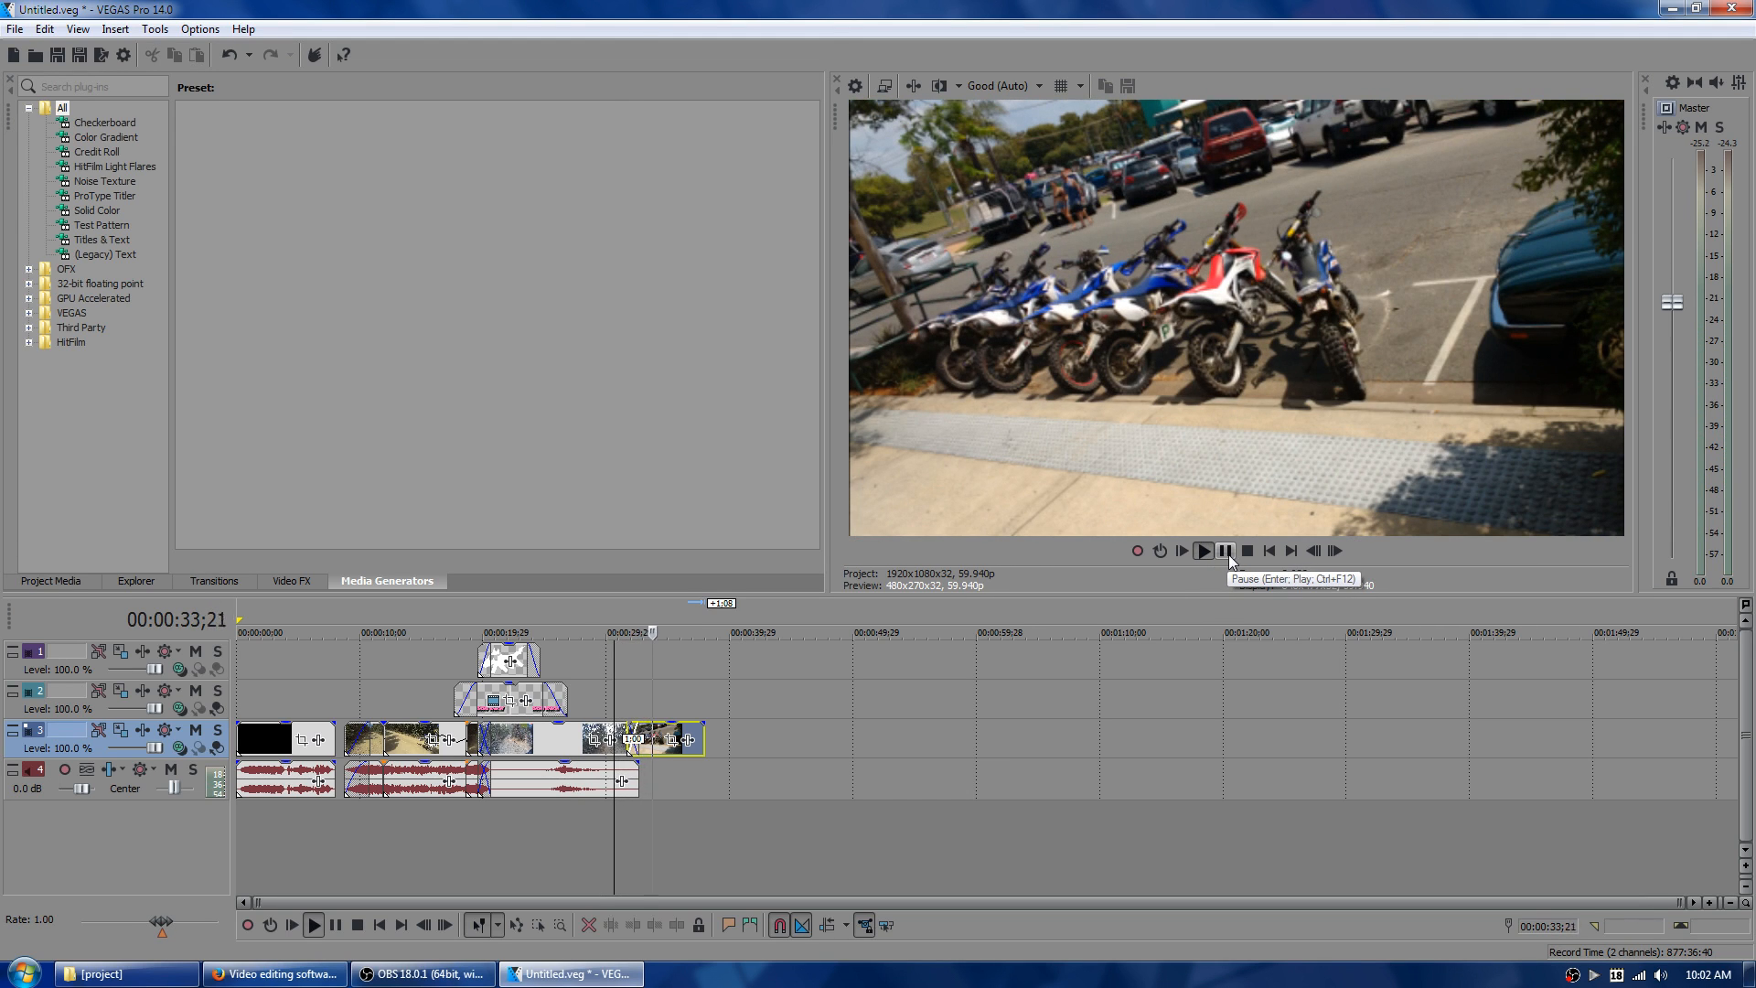
- Pause playback and add the VEGAS Black and White effect to the 12663.jpg photo event
{"action": "left_click", "coordinate": [1226, 552]}
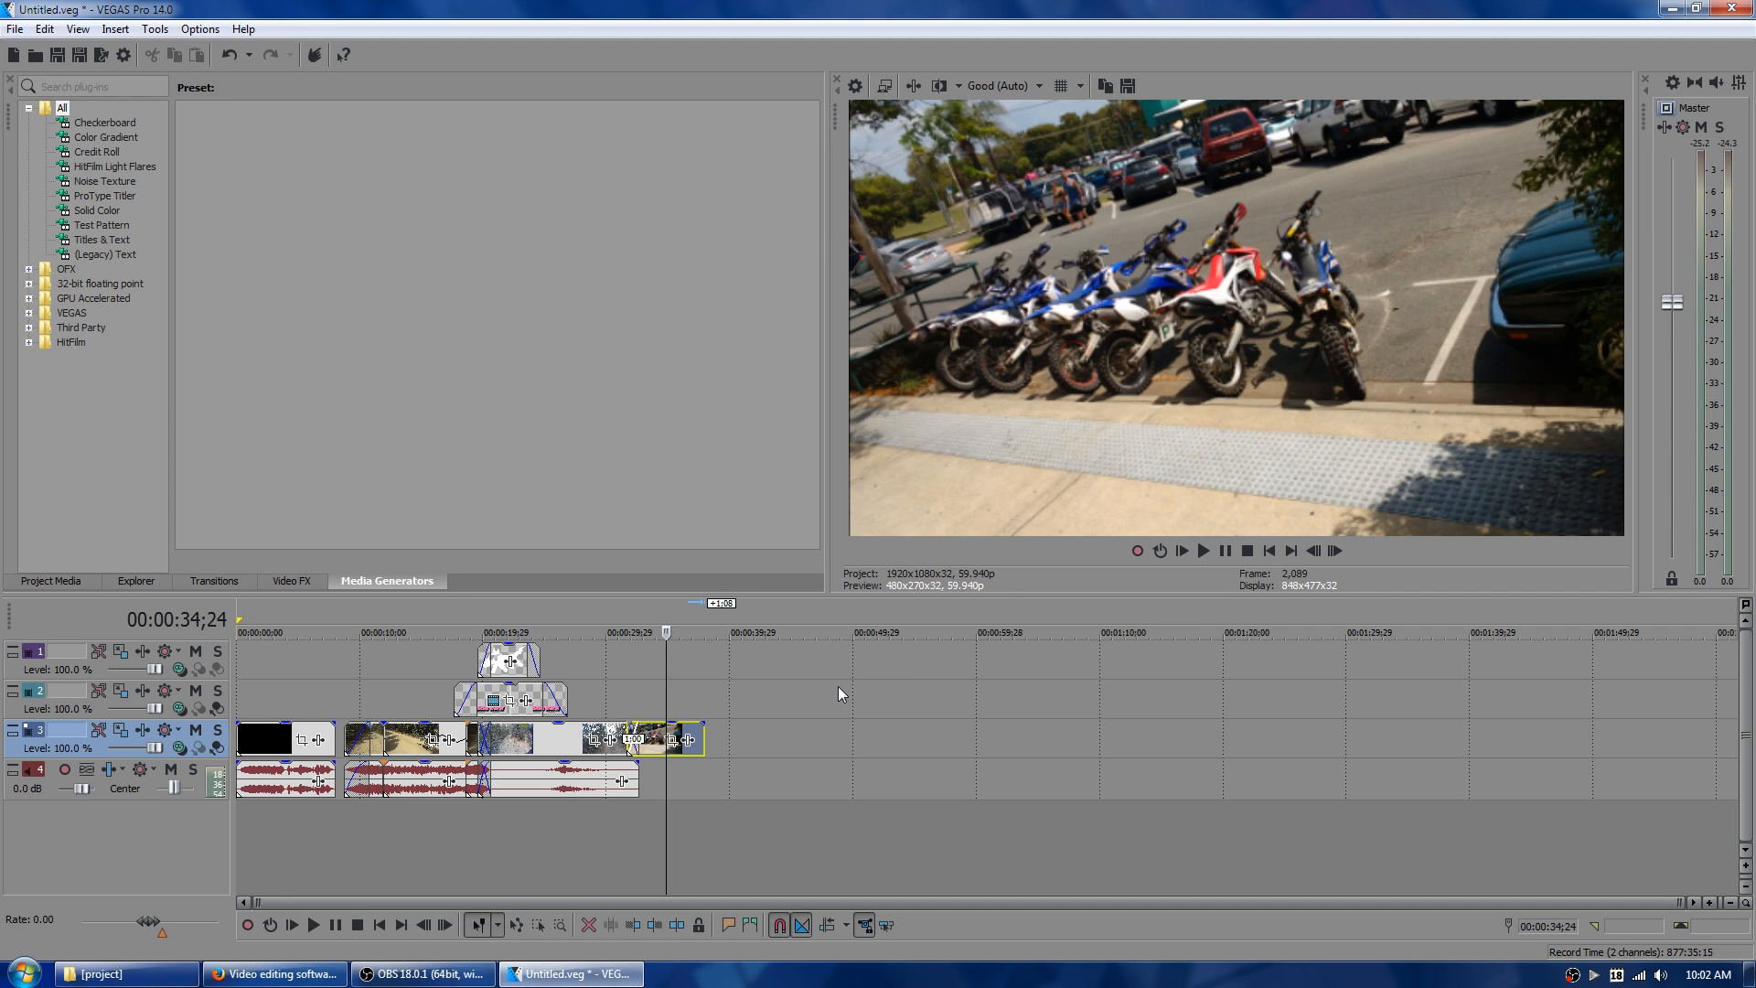
{"action": "left_click", "coordinate": [688, 741]}
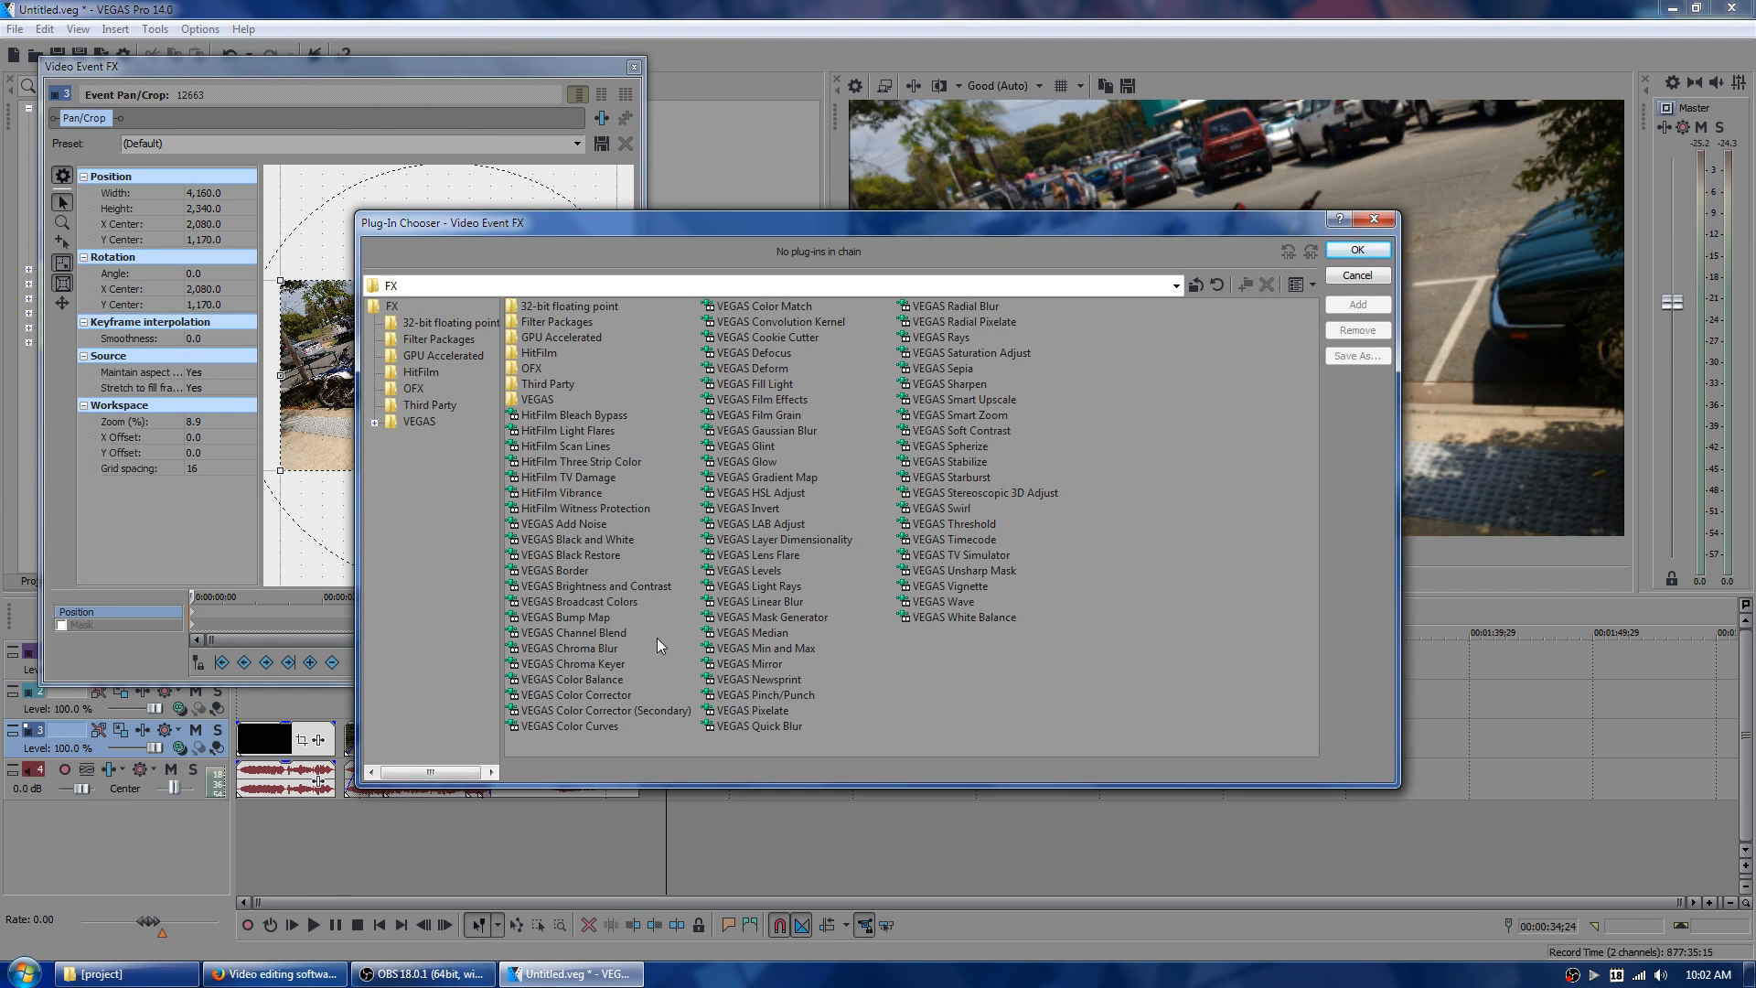
{"action": "double_click", "coordinate": [579, 544]}
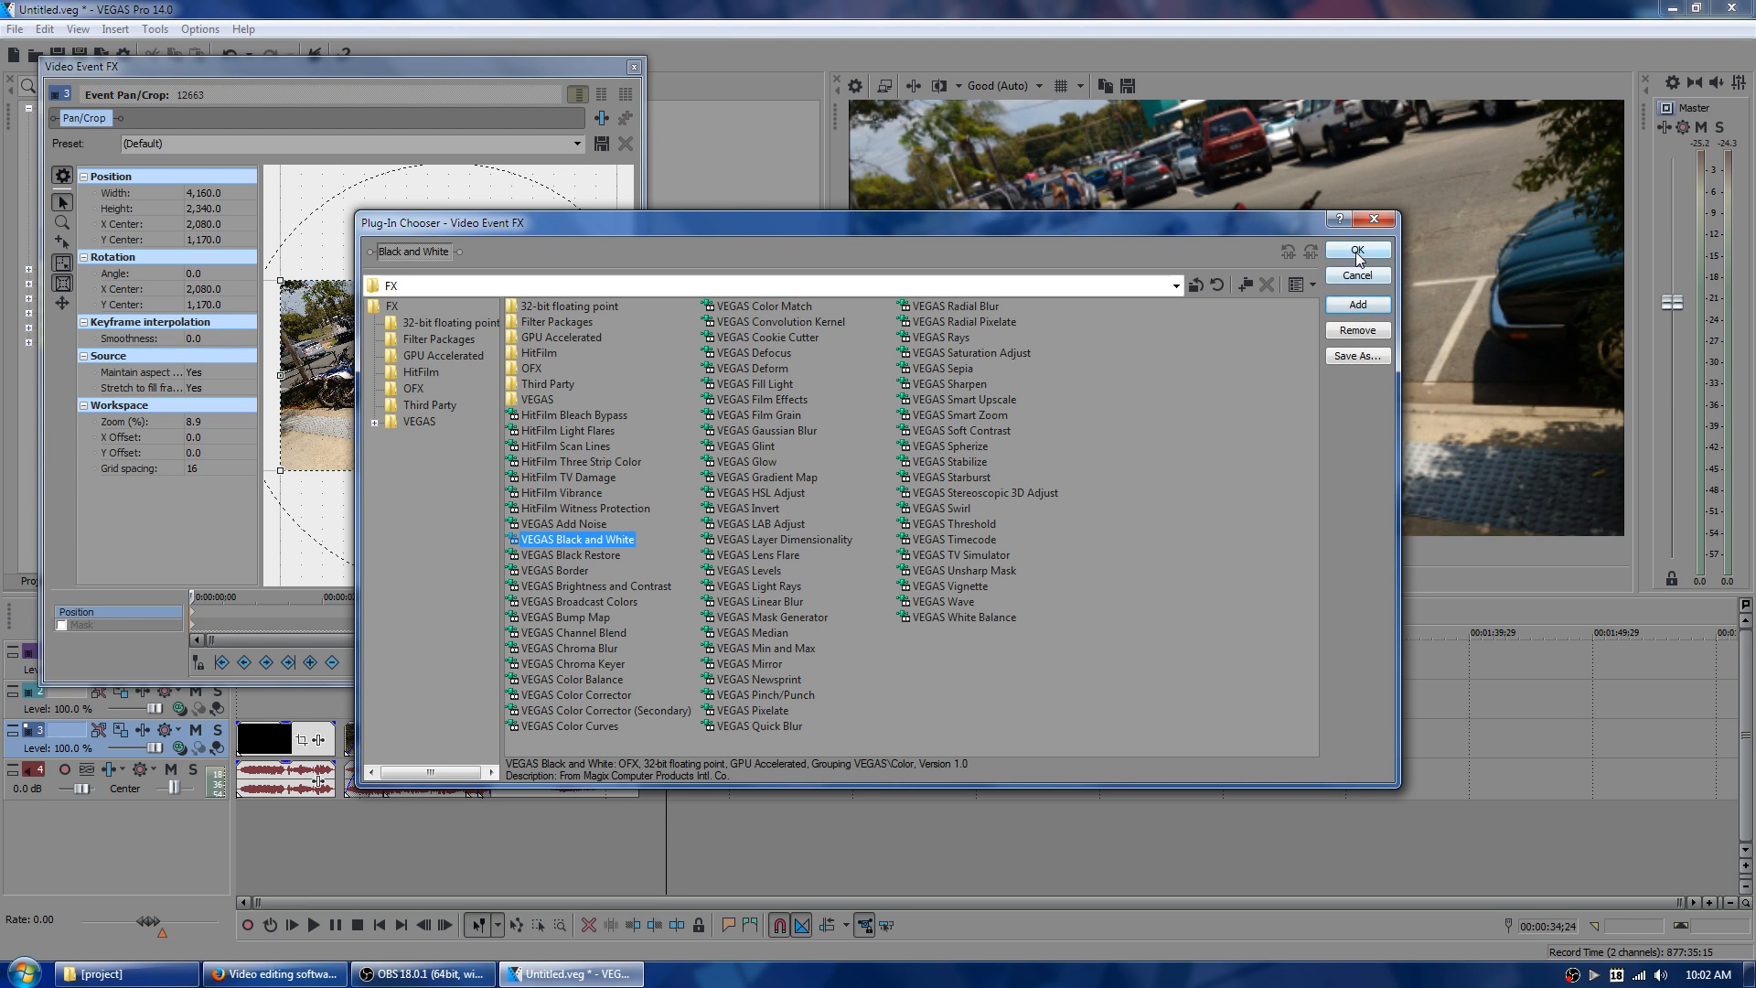
{"action": "left_click", "coordinate": [1357, 250]}
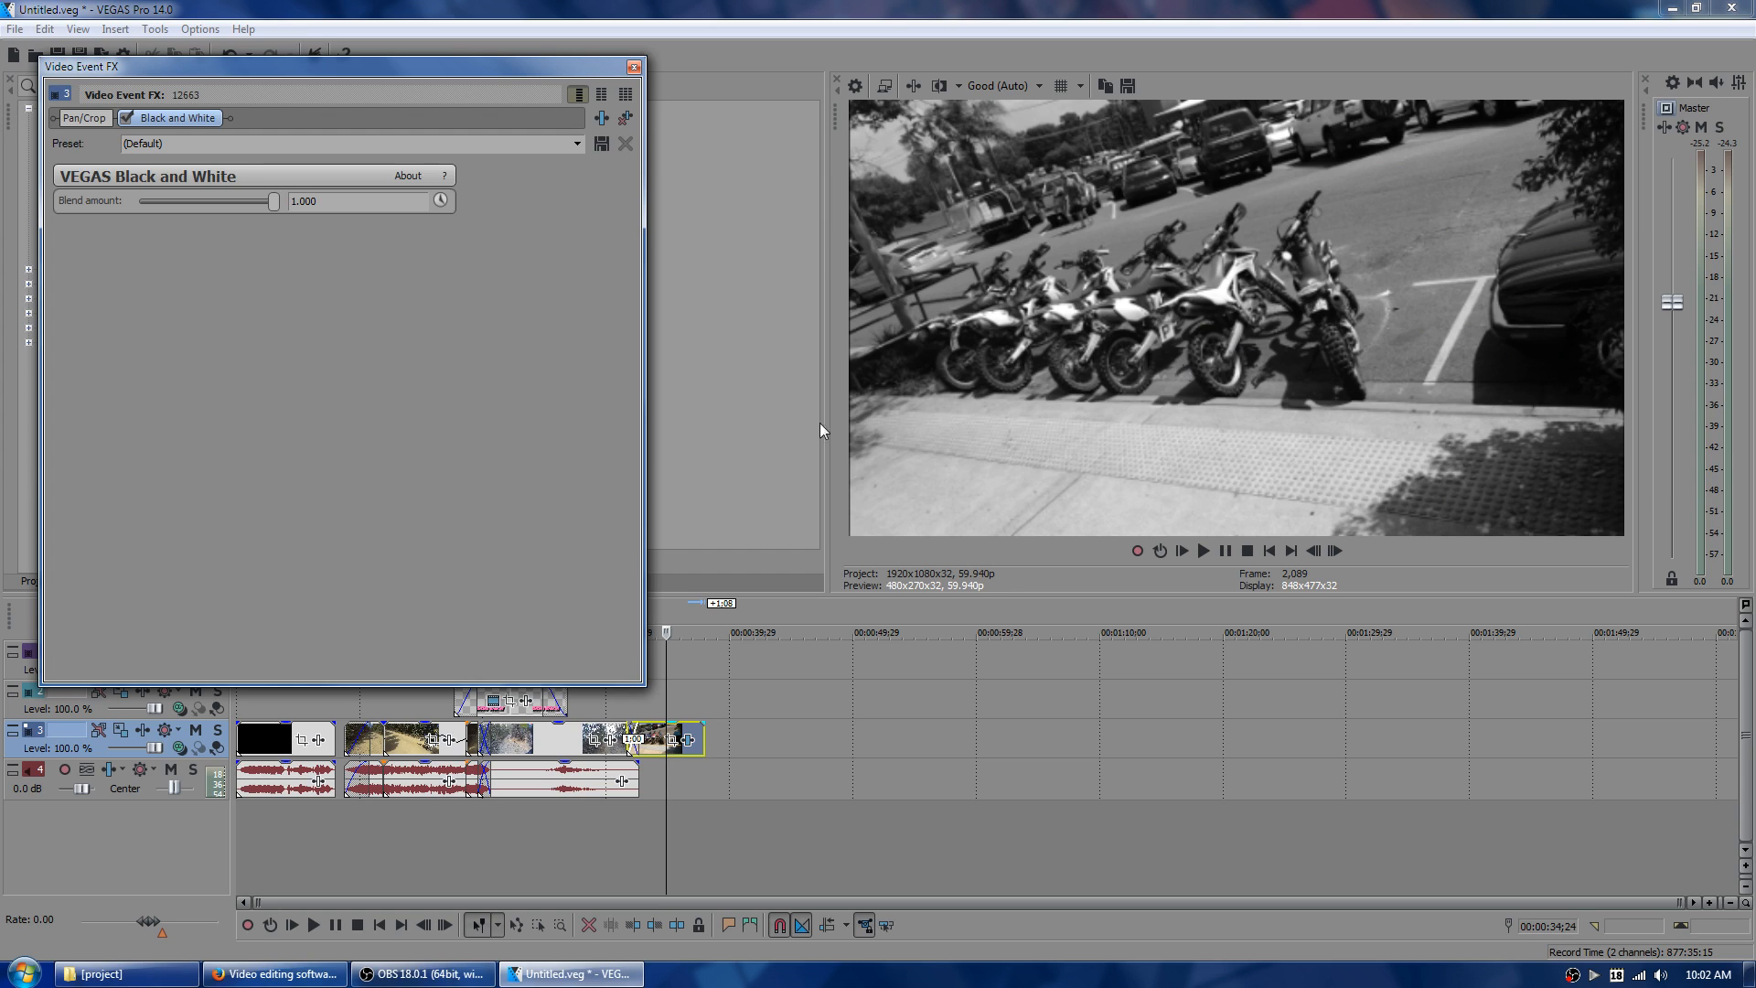
- Add the VEGAS Gaussian Blur effect after Black and White on the photo and reduce its blur range
{"action": "left_click", "coordinate": [601, 118]}
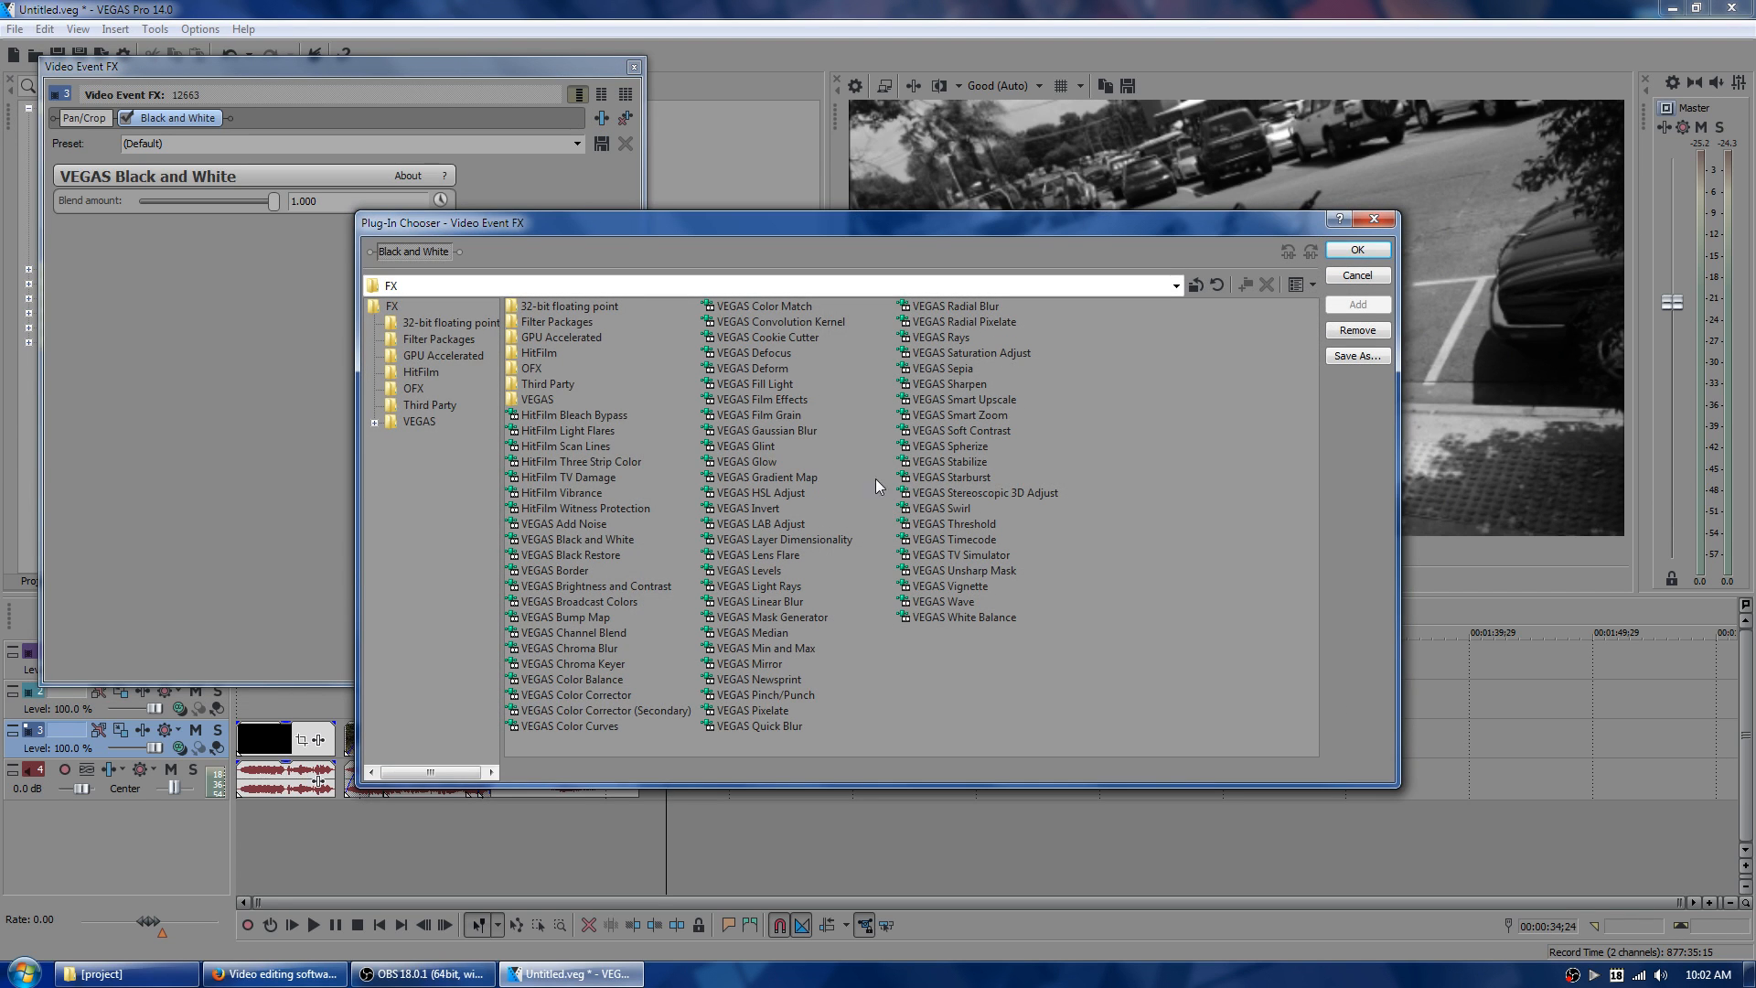
{"action": "double_click", "coordinate": [755, 432]}
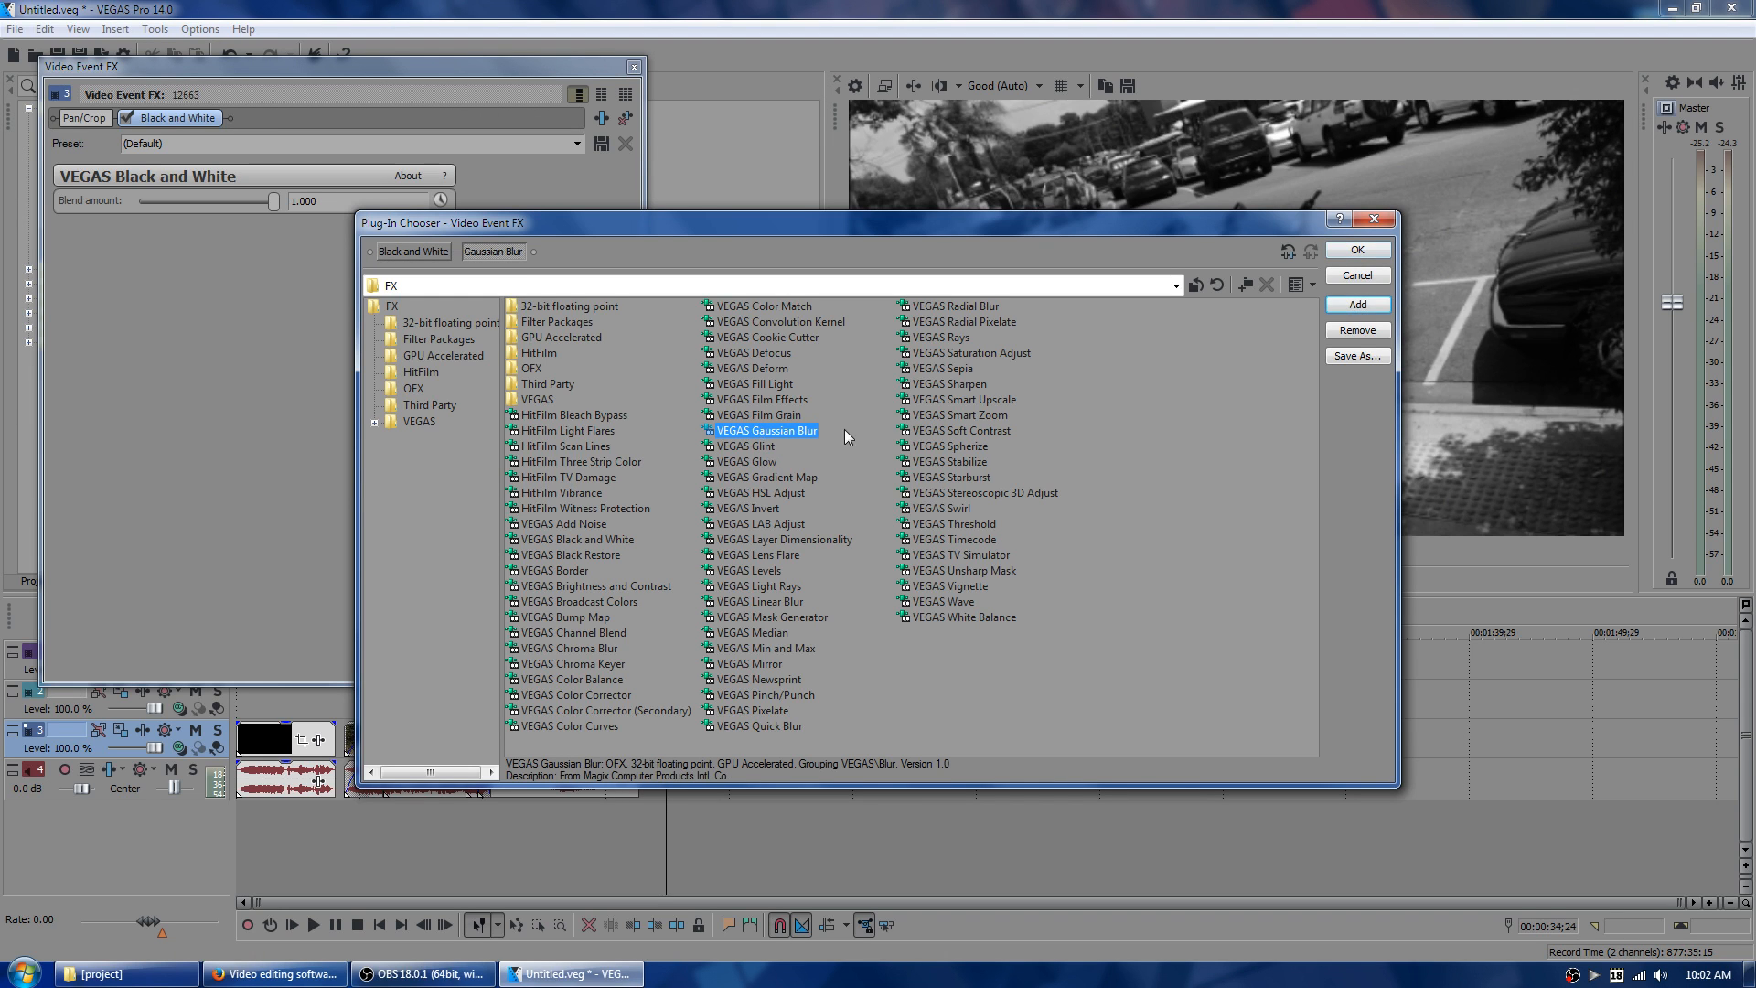
{"action": "left_click", "coordinate": [1357, 251]}
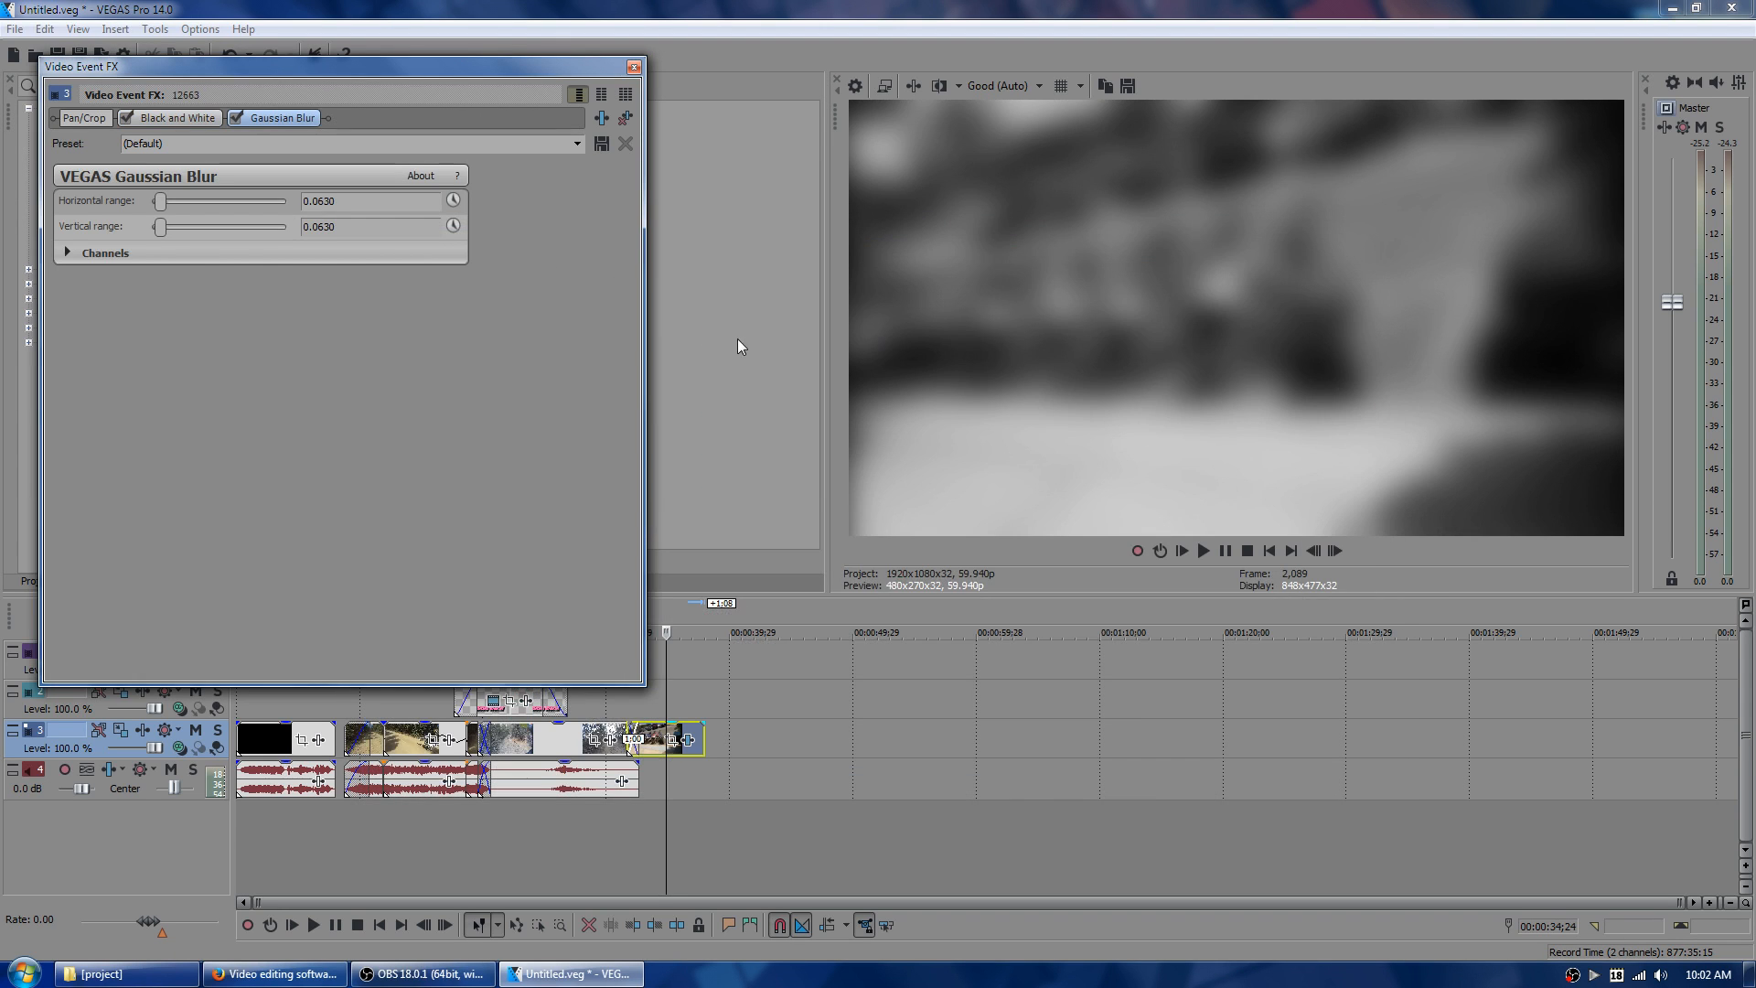
{"action": "left_click_drag", "start_coordinate": [163, 223], "coordinate": [158, 206]}
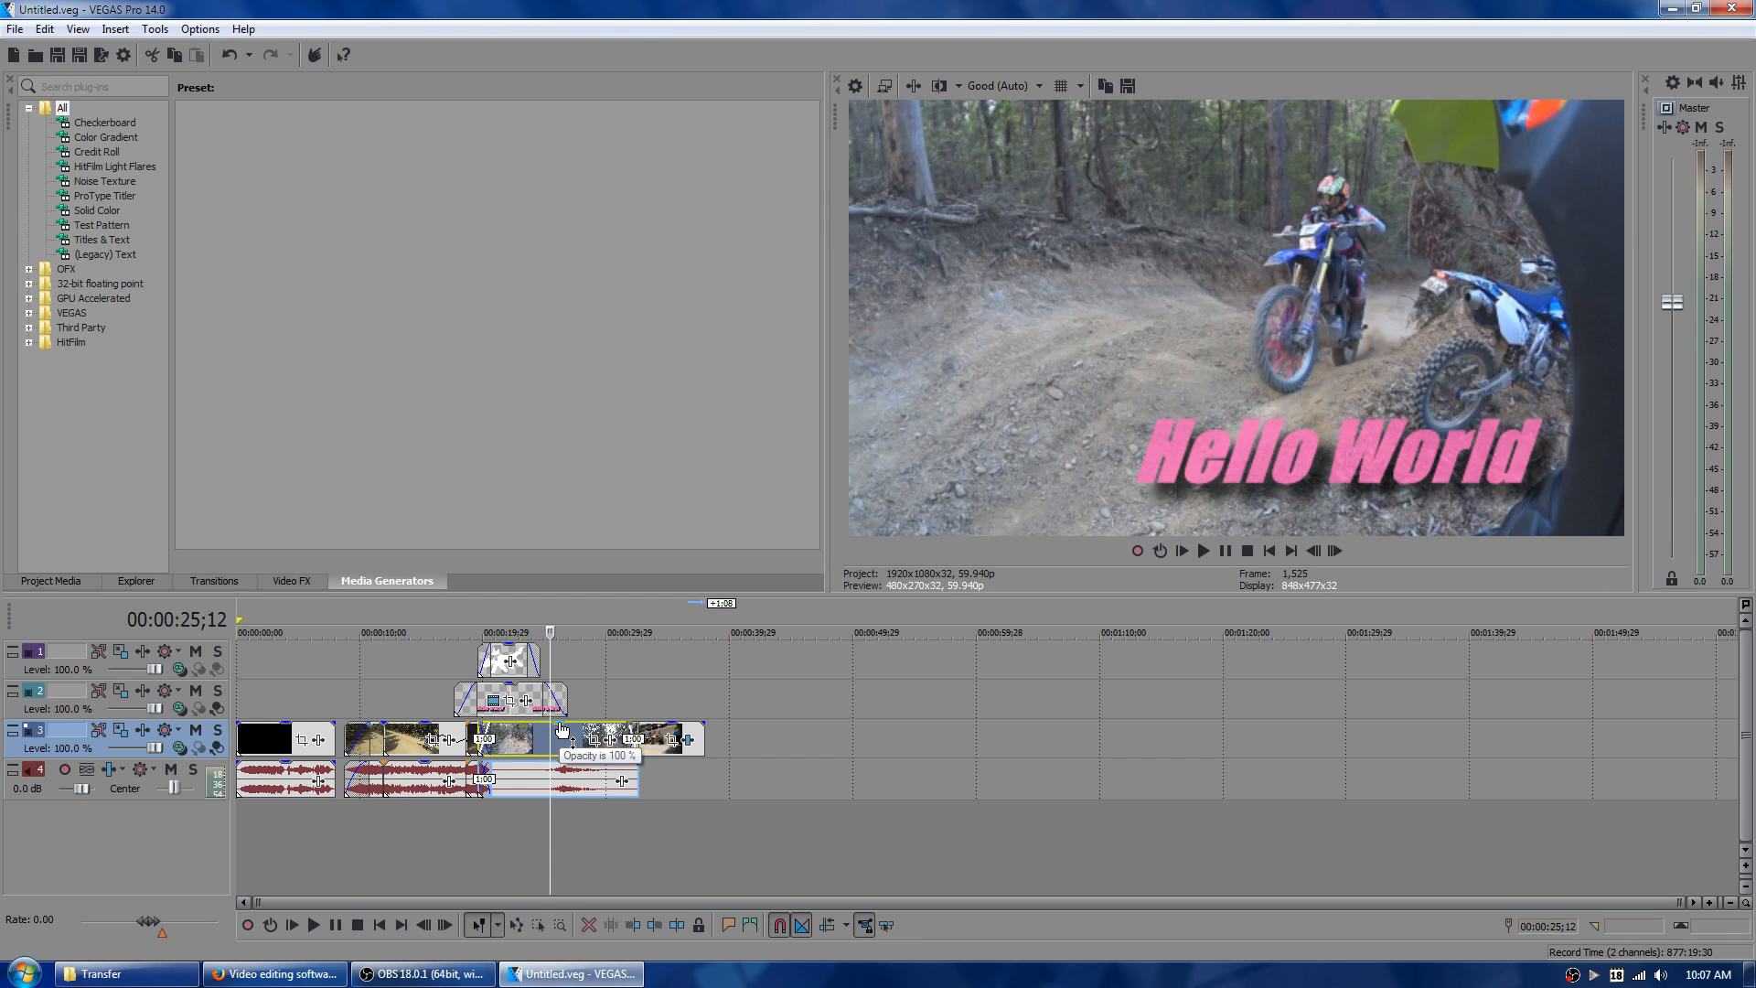
- Try lowering the opacity of the last video clip and the dog logo overlay, then restore full opacity
{"action": "mouse_move", "coordinate": [563, 727]}
{"action": "left_mouse_down"}
{"action": "mouse_move", "coordinate": [563, 746]}
{"action": "mouse_move", "coordinate": [563, 729]}
{"action": "left_mouse_up"}
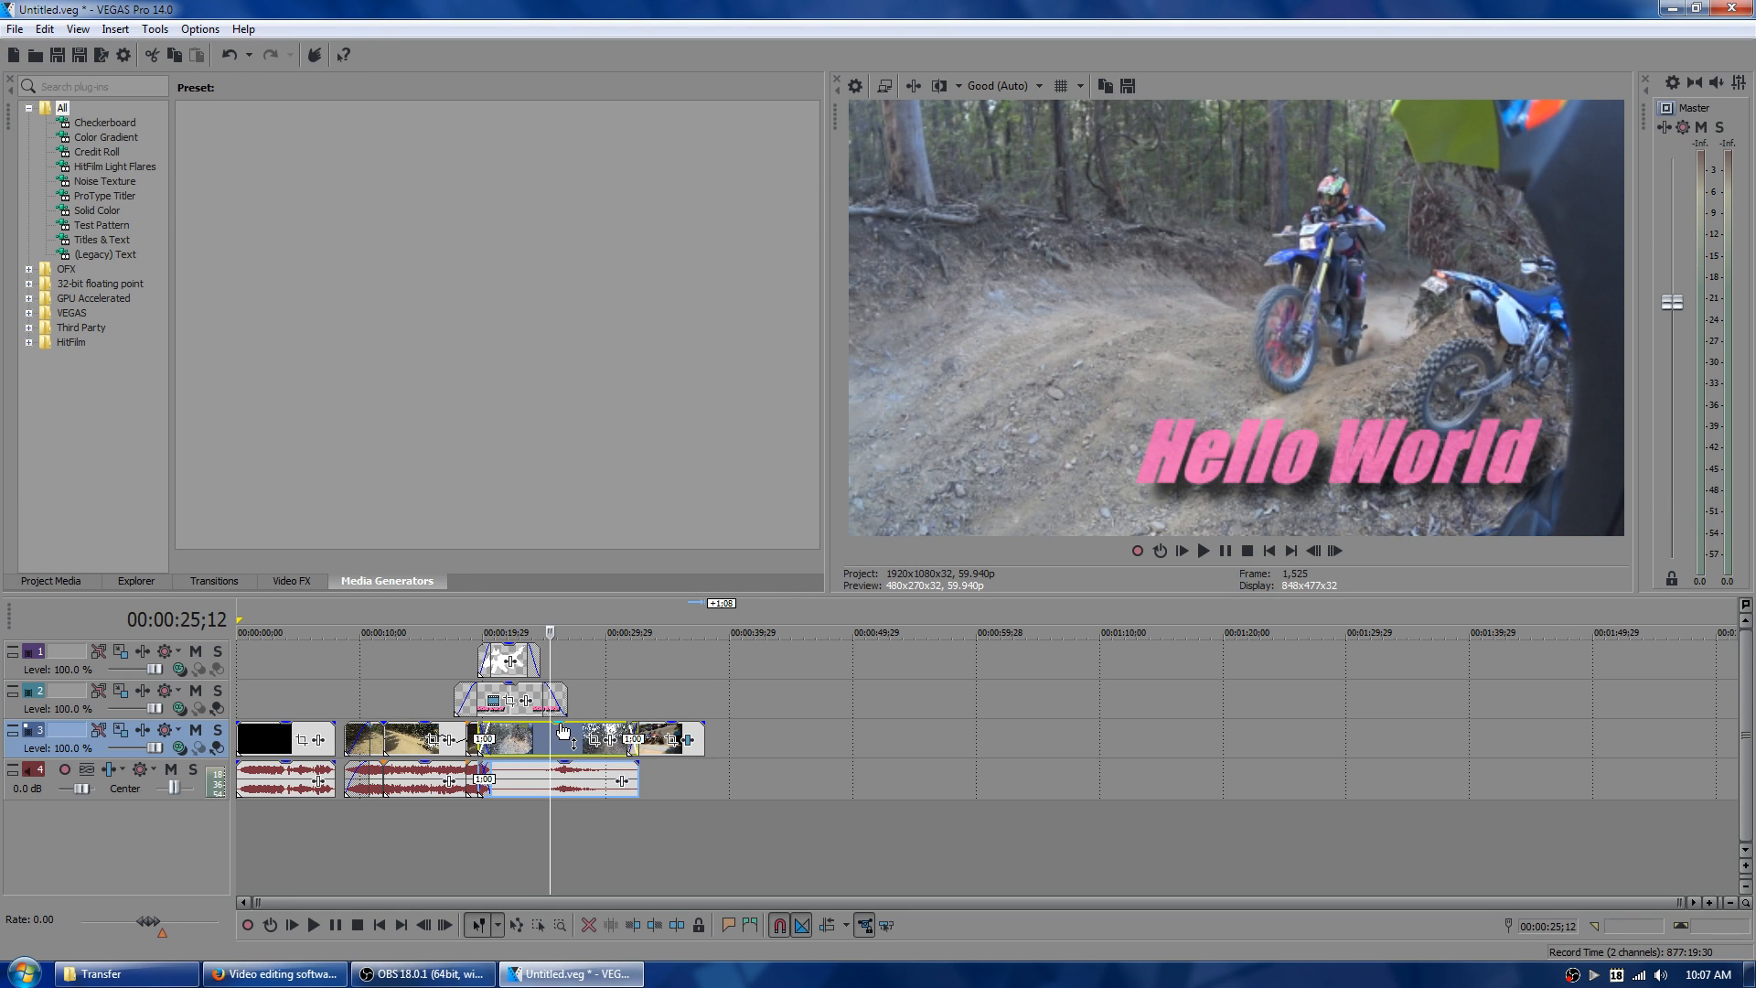
{"action": "left_click", "coordinate": [501, 657]}
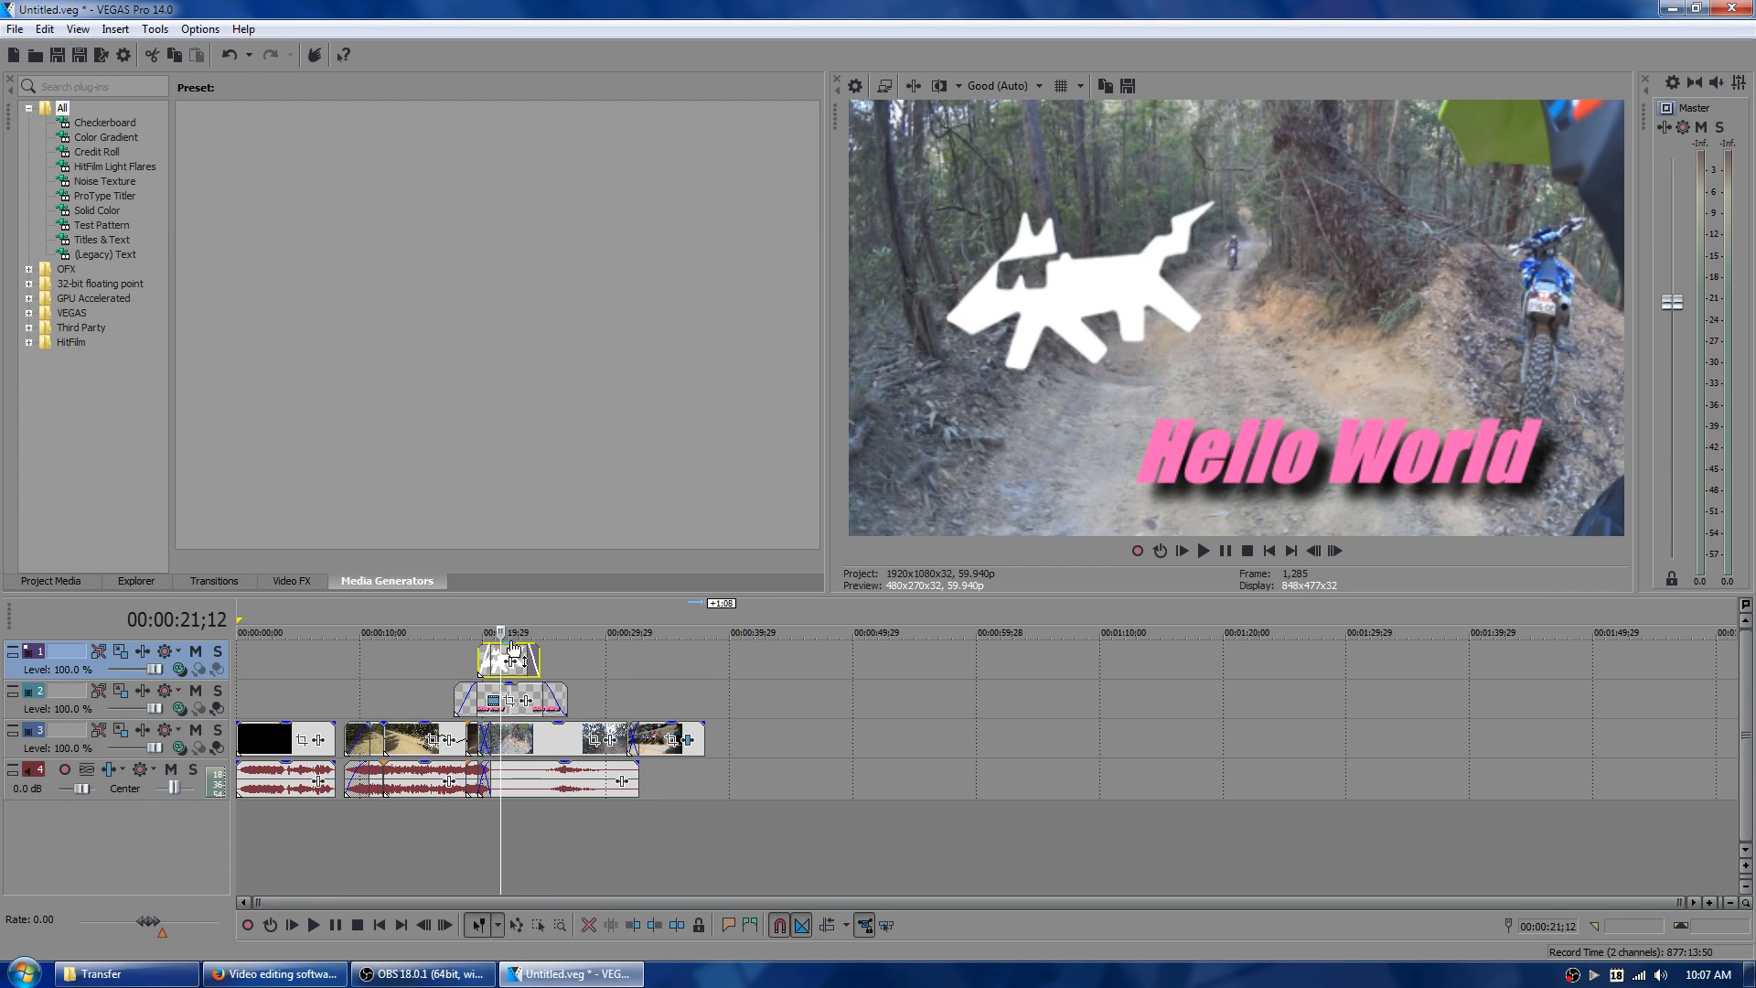
{"action": "mouse_move", "coordinate": [510, 645]}
{"action": "left_click_drag", "start_coordinate": [511, 648], "coordinate": [513, 669]}
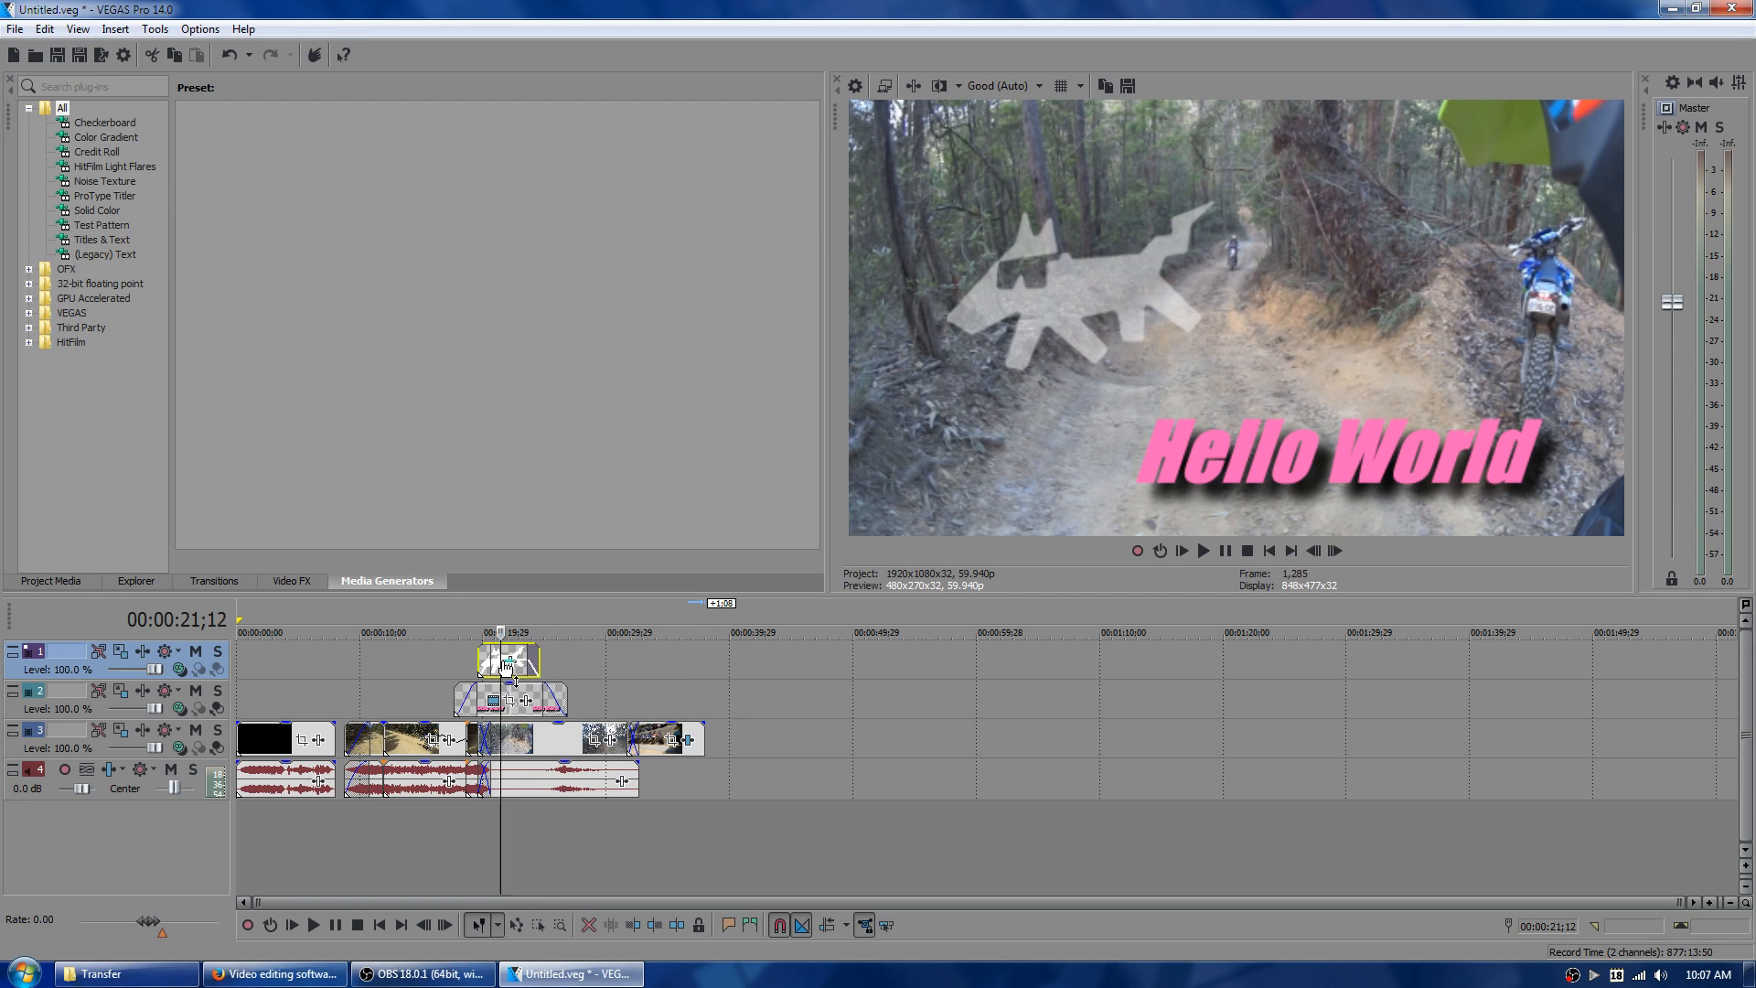
{"action": "left_click_drag", "start_coordinate": [506, 665], "coordinate": [508, 637]}
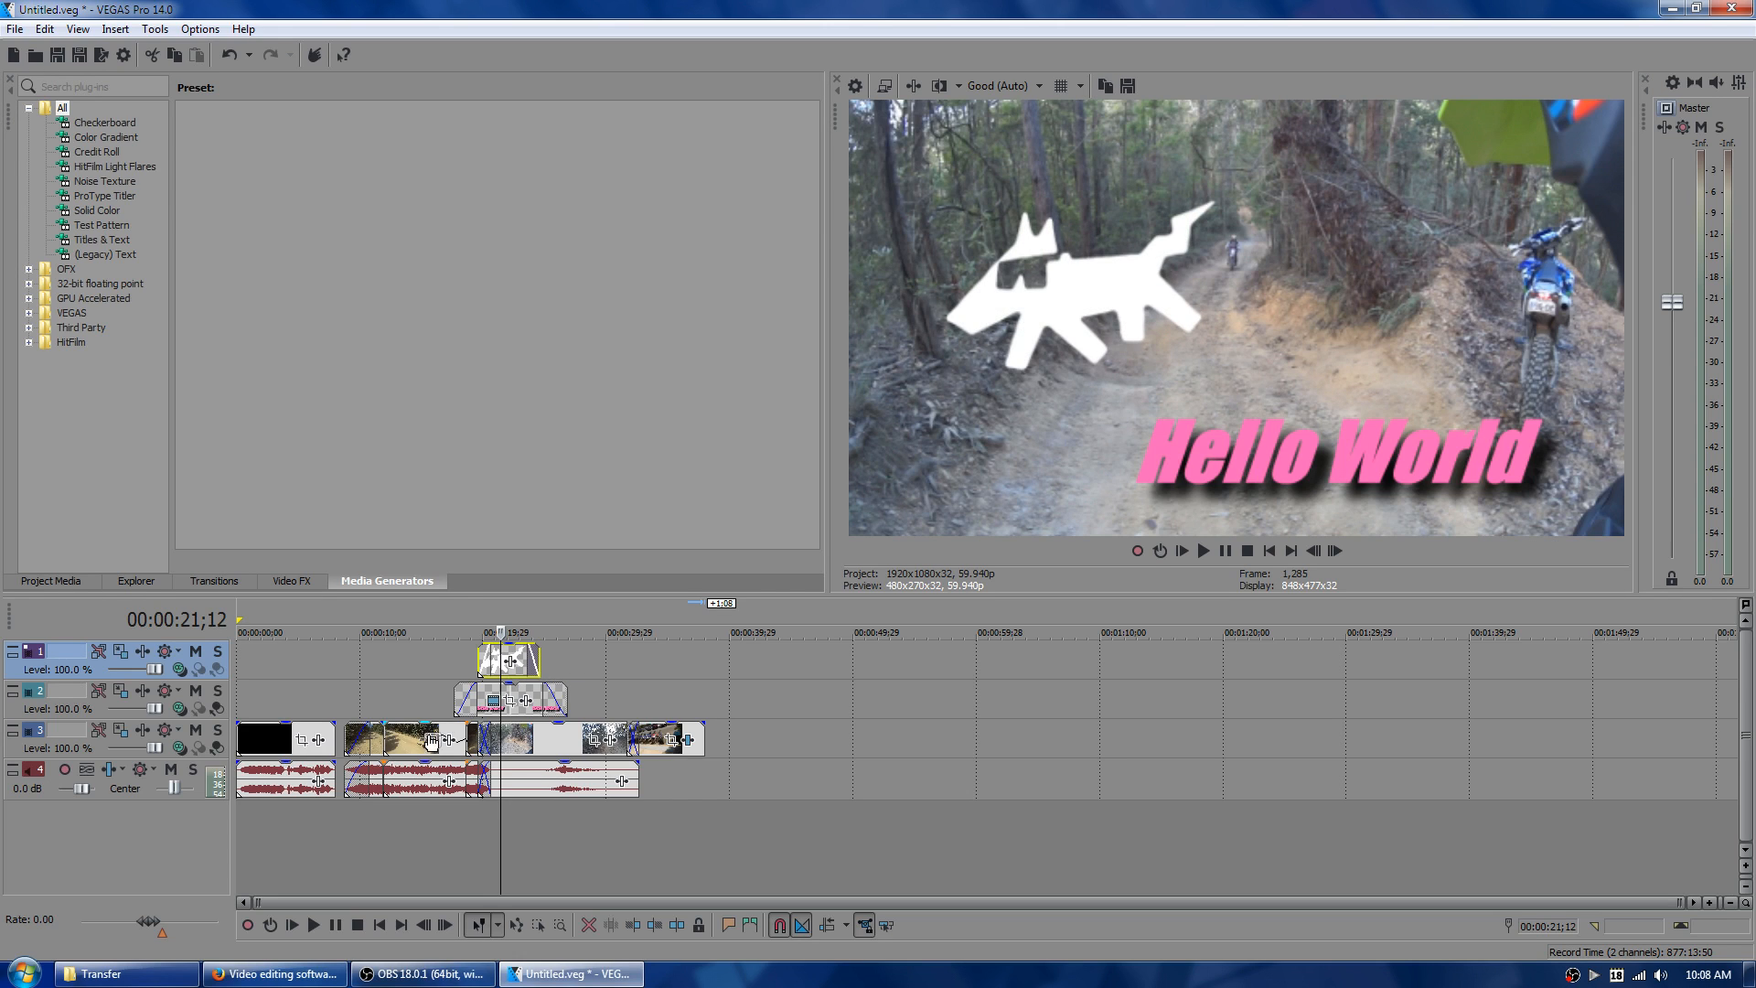
- Try adjusting the audio gain of the middle and last clips' audio events
{"action": "mouse_move", "coordinate": [425, 764]}
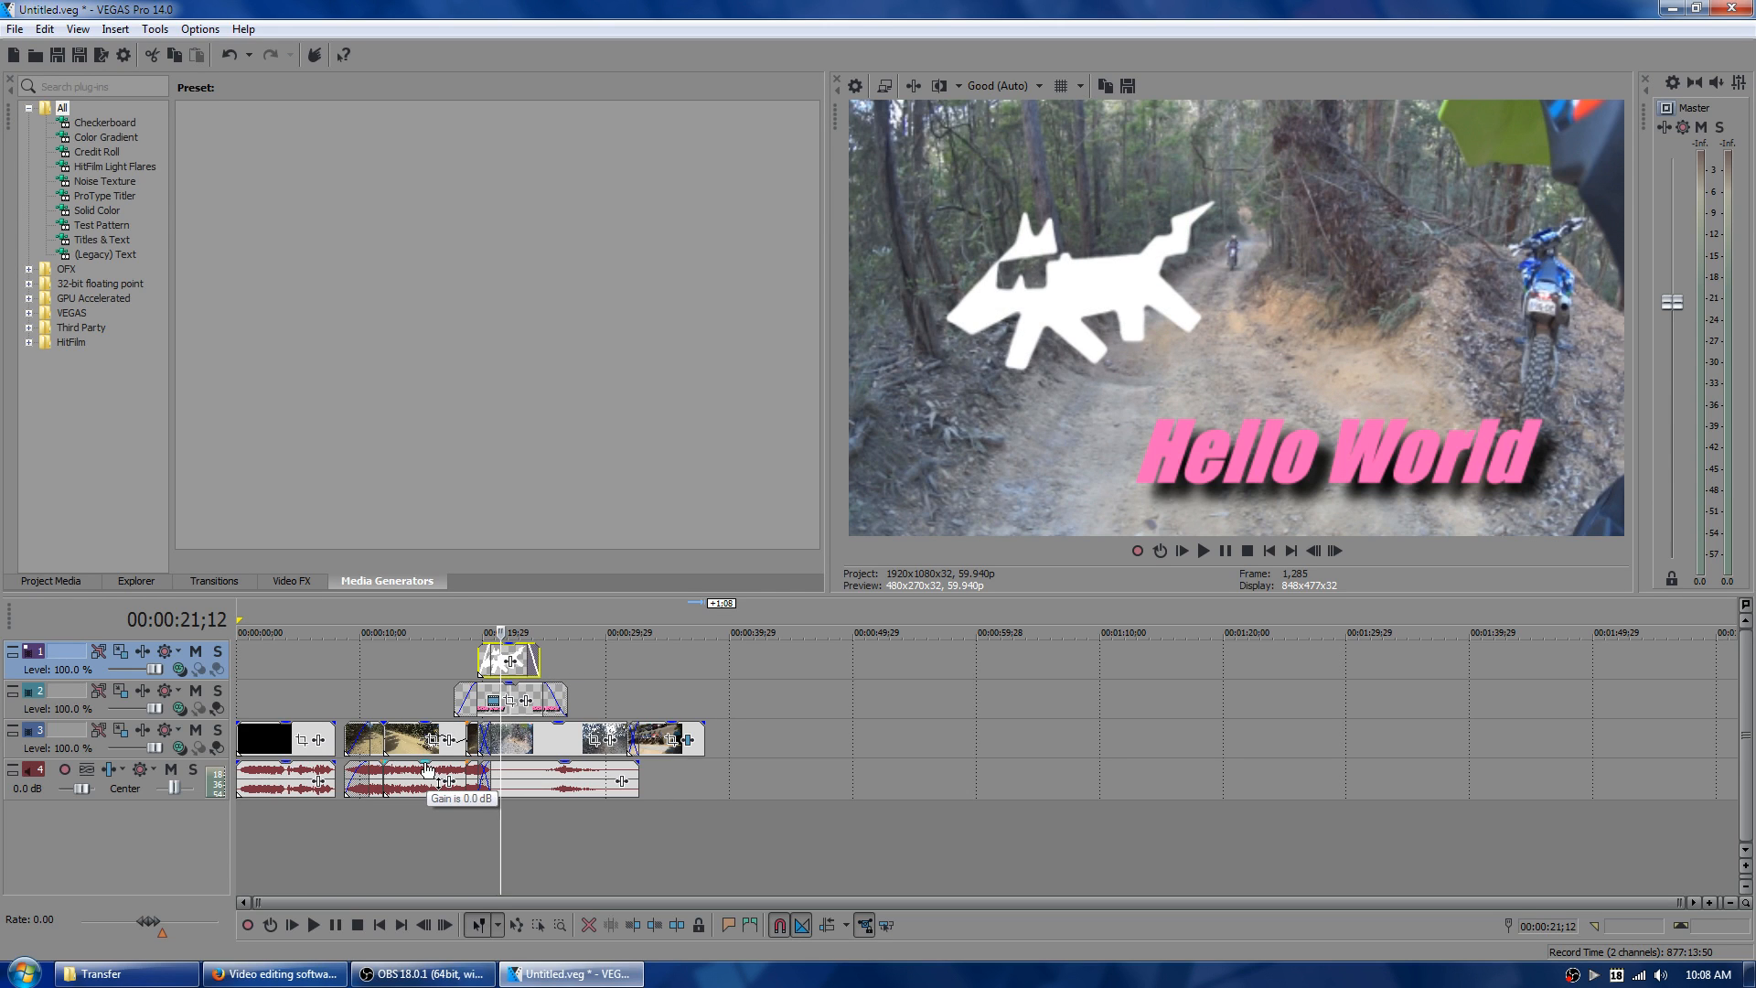
{"action": "mouse_move", "coordinate": [426, 770]}
{"action": "left_mouse_down"}
{"action": "mouse_move", "coordinate": [428, 811]}
{"action": "mouse_move", "coordinate": [429, 765]}
{"action": "left_mouse_up"}
{"action": "mouse_move", "coordinate": [563, 763]}
{"action": "left_mouse_down"}
{"action": "mouse_move", "coordinate": [563, 777]}
{"action": "mouse_move", "coordinate": [564, 761]}
{"action": "left_mouse_up"}
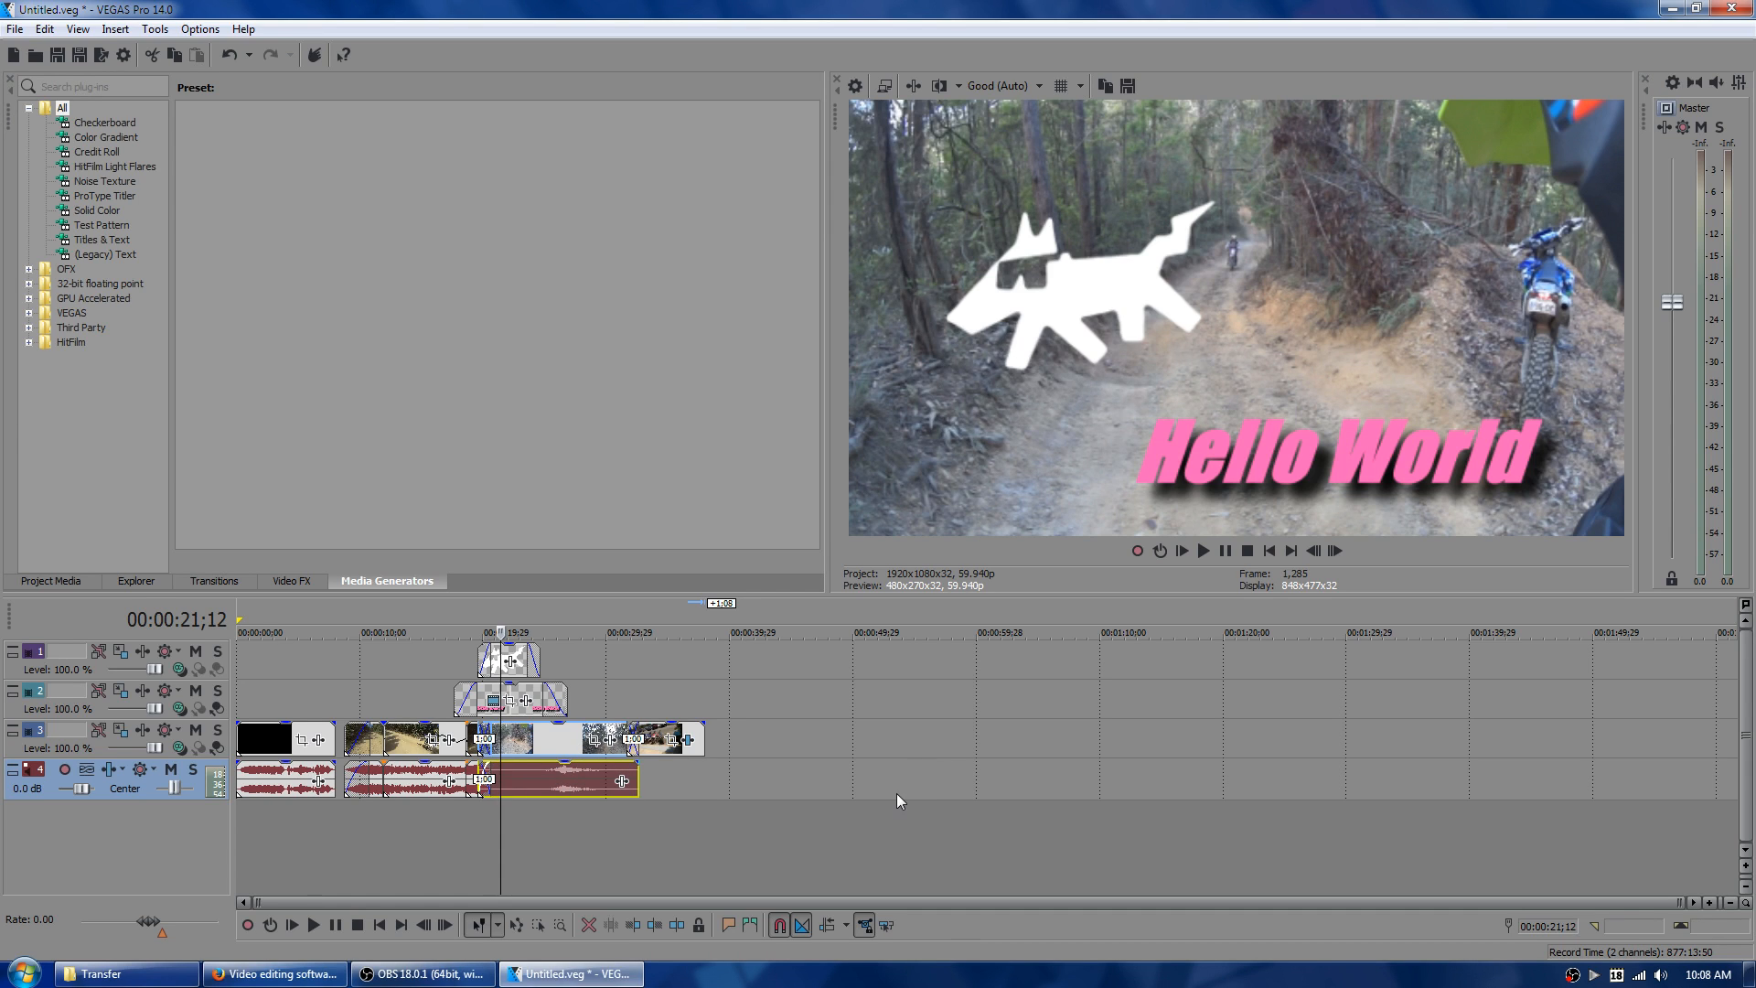
- Save the project, then switch to Firefox and search YouTube for "royalty free music"
{"action": "key", "text": "ctrl+s"}
{"action": "left_click", "coordinate": [302, 977]}
{"action": "key", "text": "ctrl+Tab"}
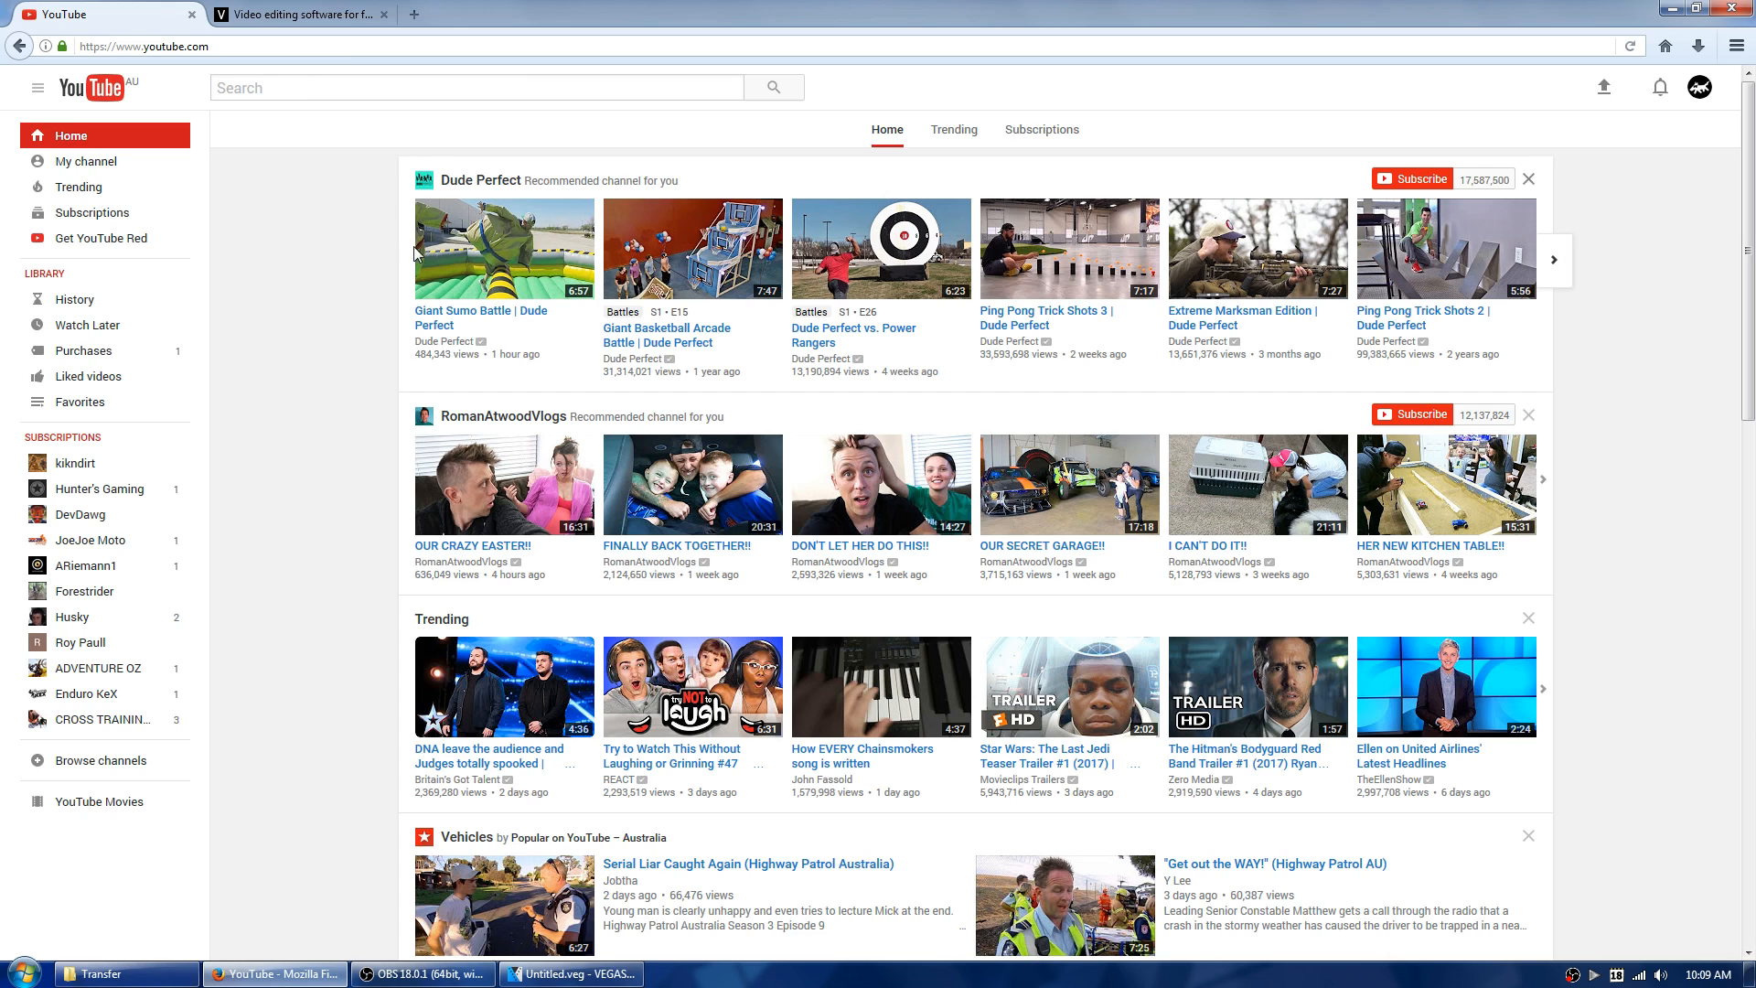
{"action": "left_click", "coordinate": [301, 92]}
{"action": "type", "text": "r"}
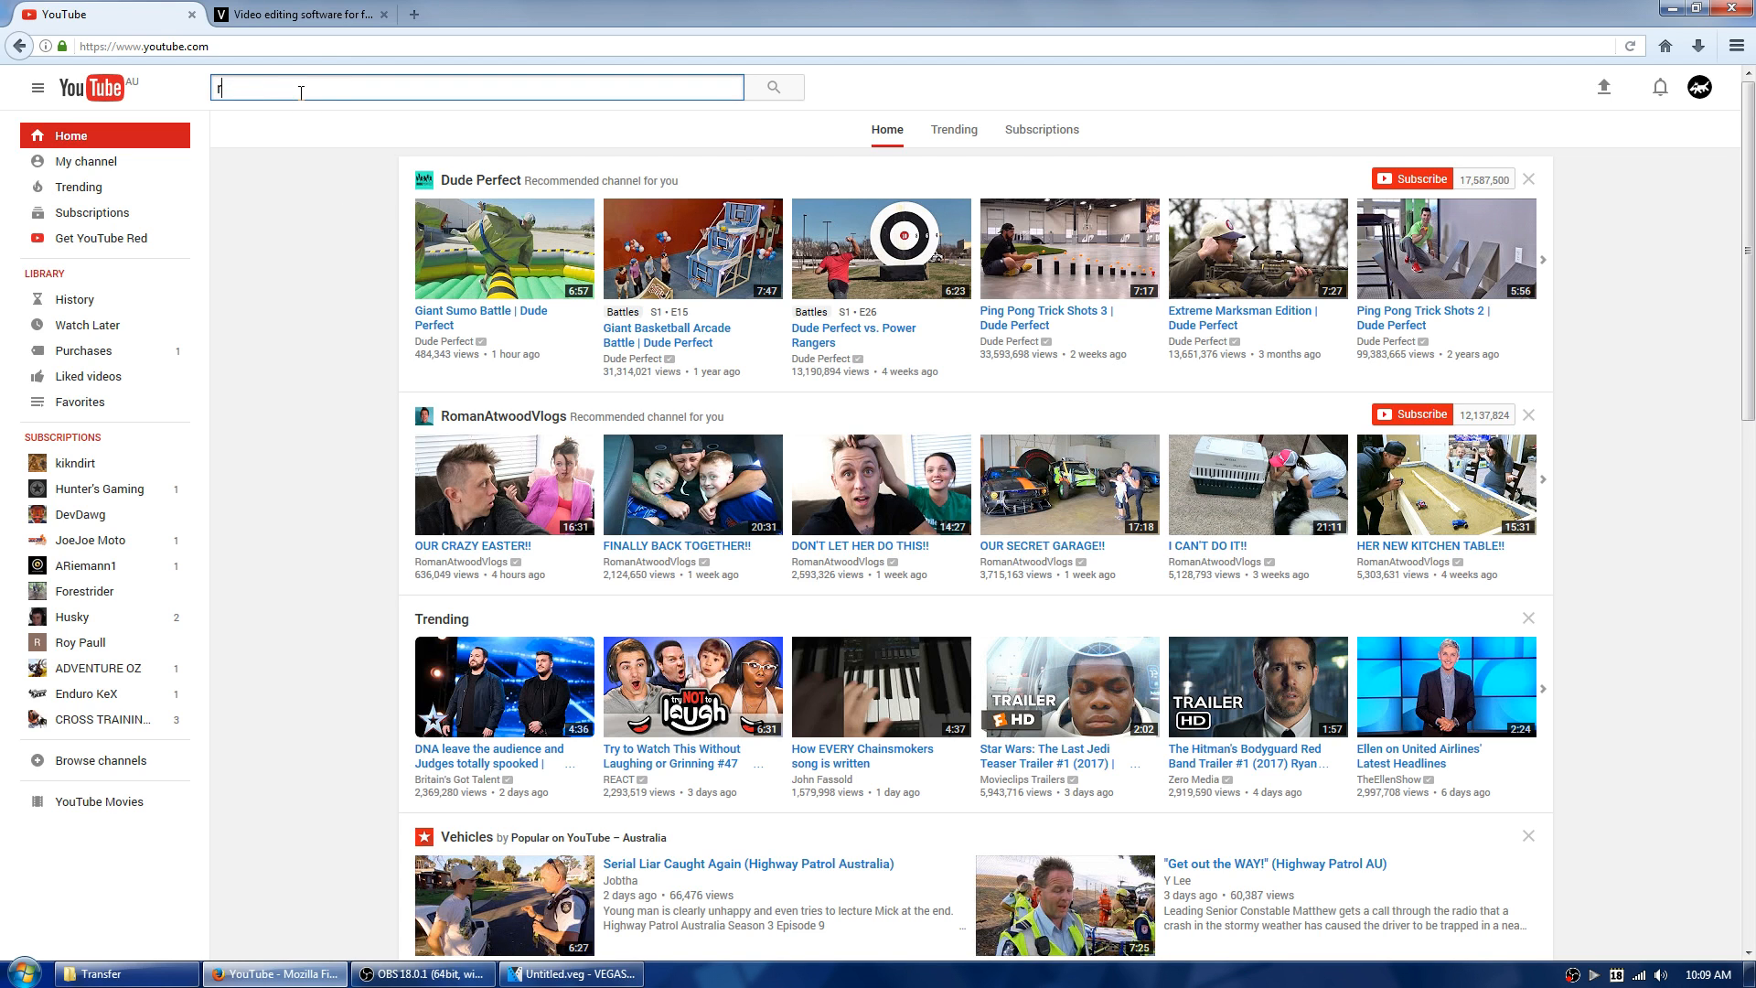
{"action": "type", "text": "oyalty free musi"}
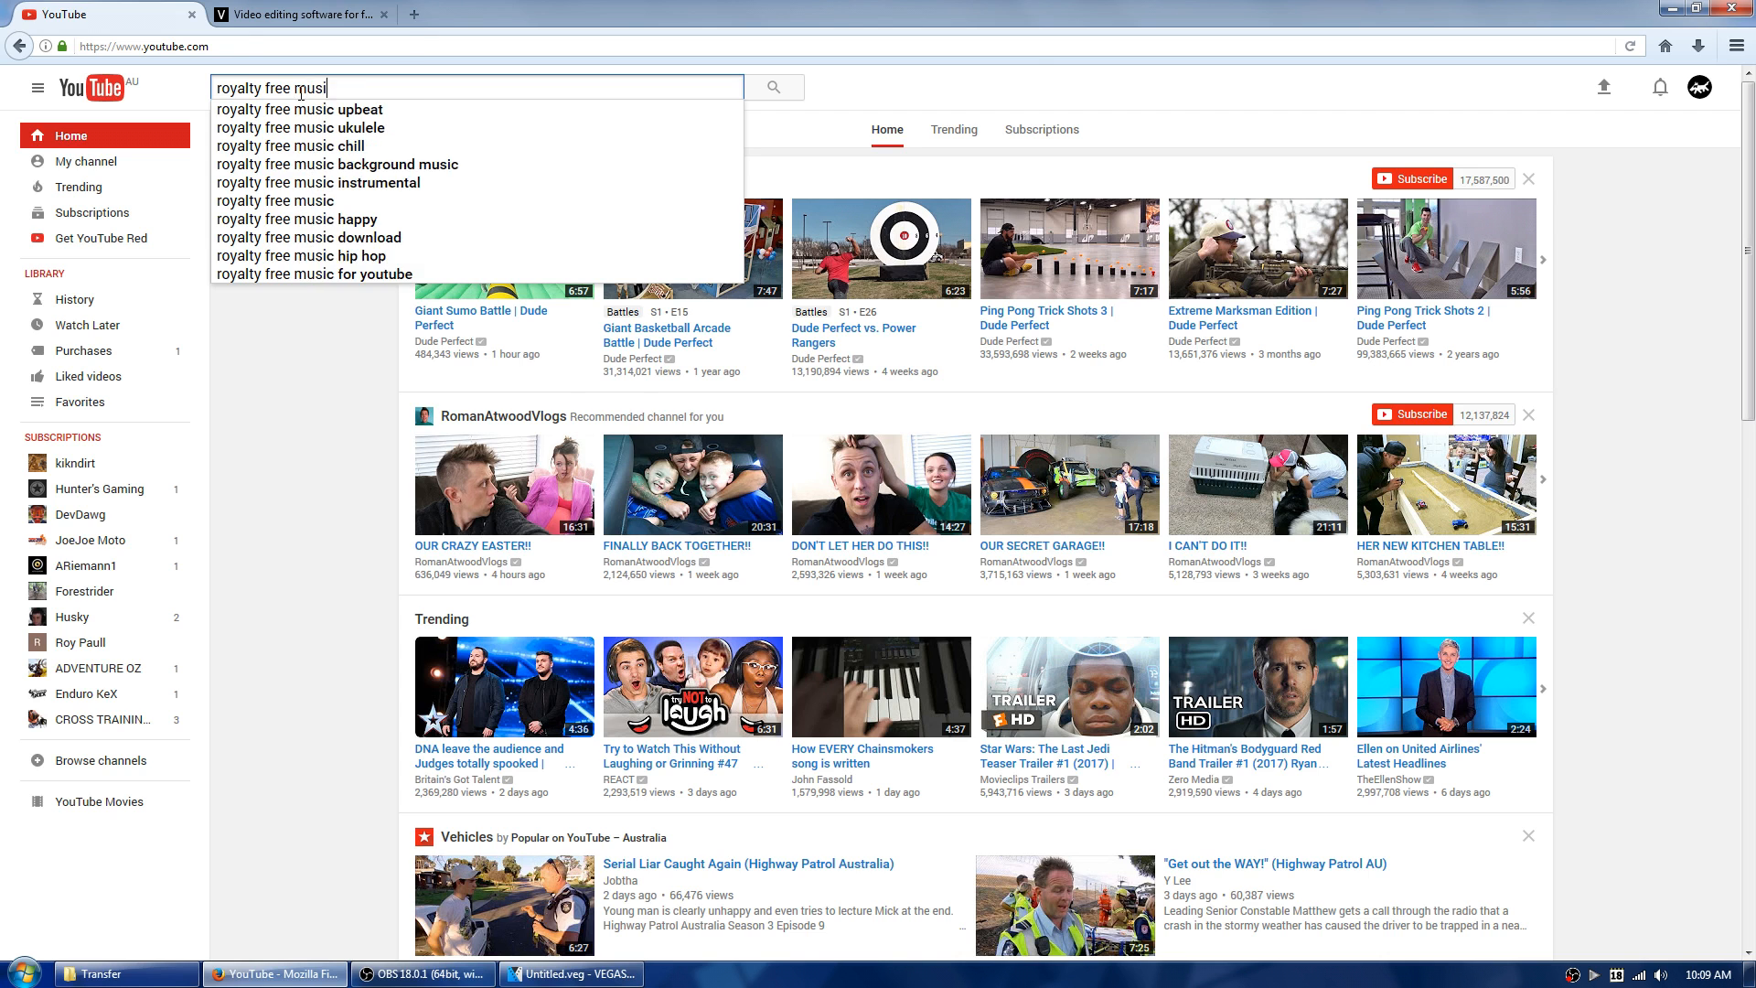
{"action": "type", "text": "c"}
{"action": "key", "text": "Return"}
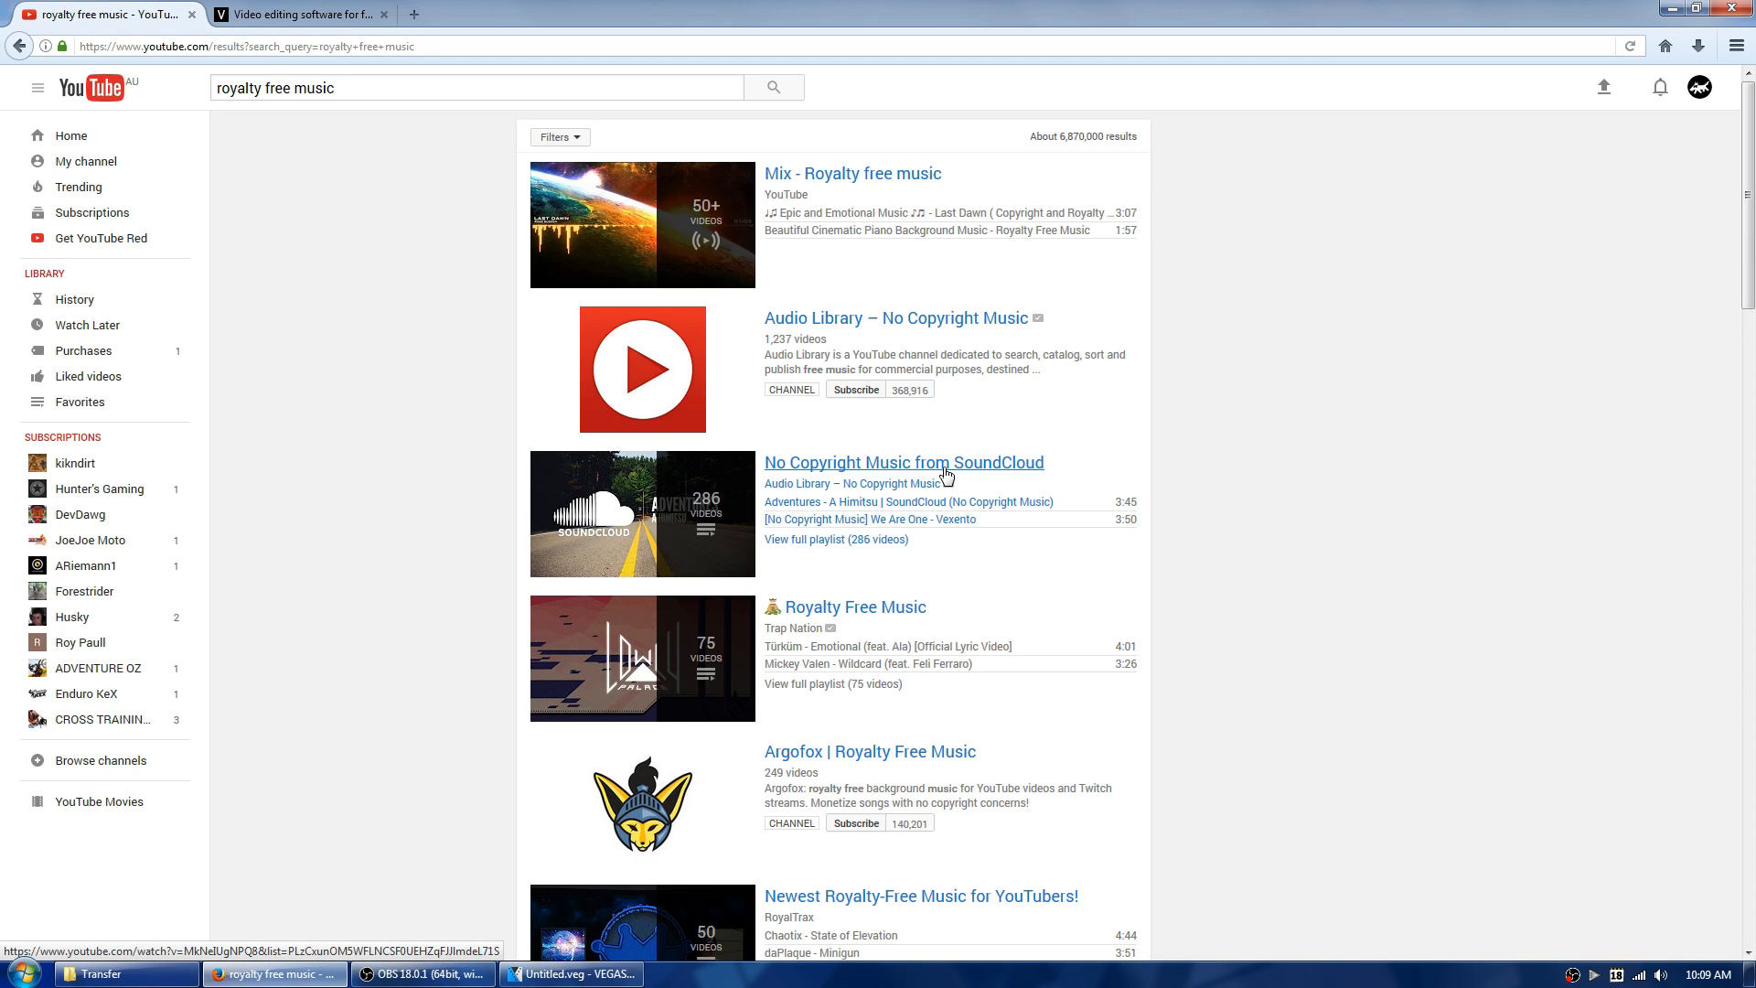
- Open Missed Call (feat. HAWAII94) from the Audio Library – No Copyright Music channel's videos and pause it
{"action": "left_click", "coordinate": [855, 325]}
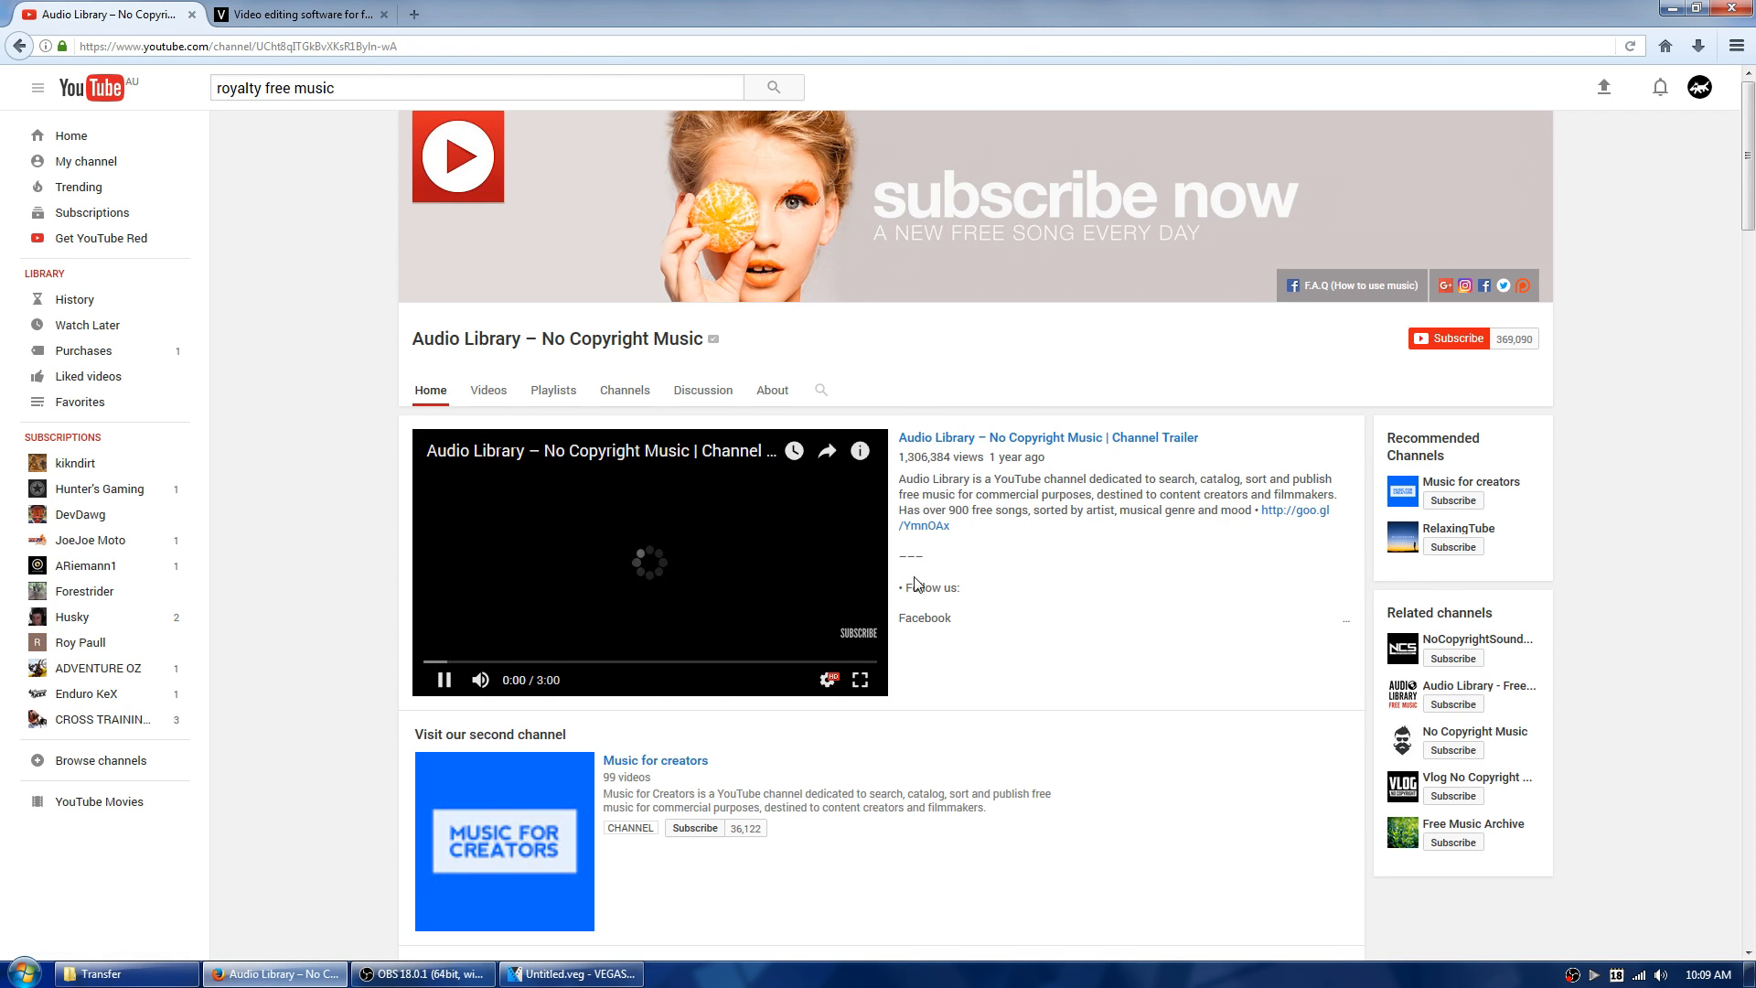
{"action": "left_click", "coordinate": [497, 393]}
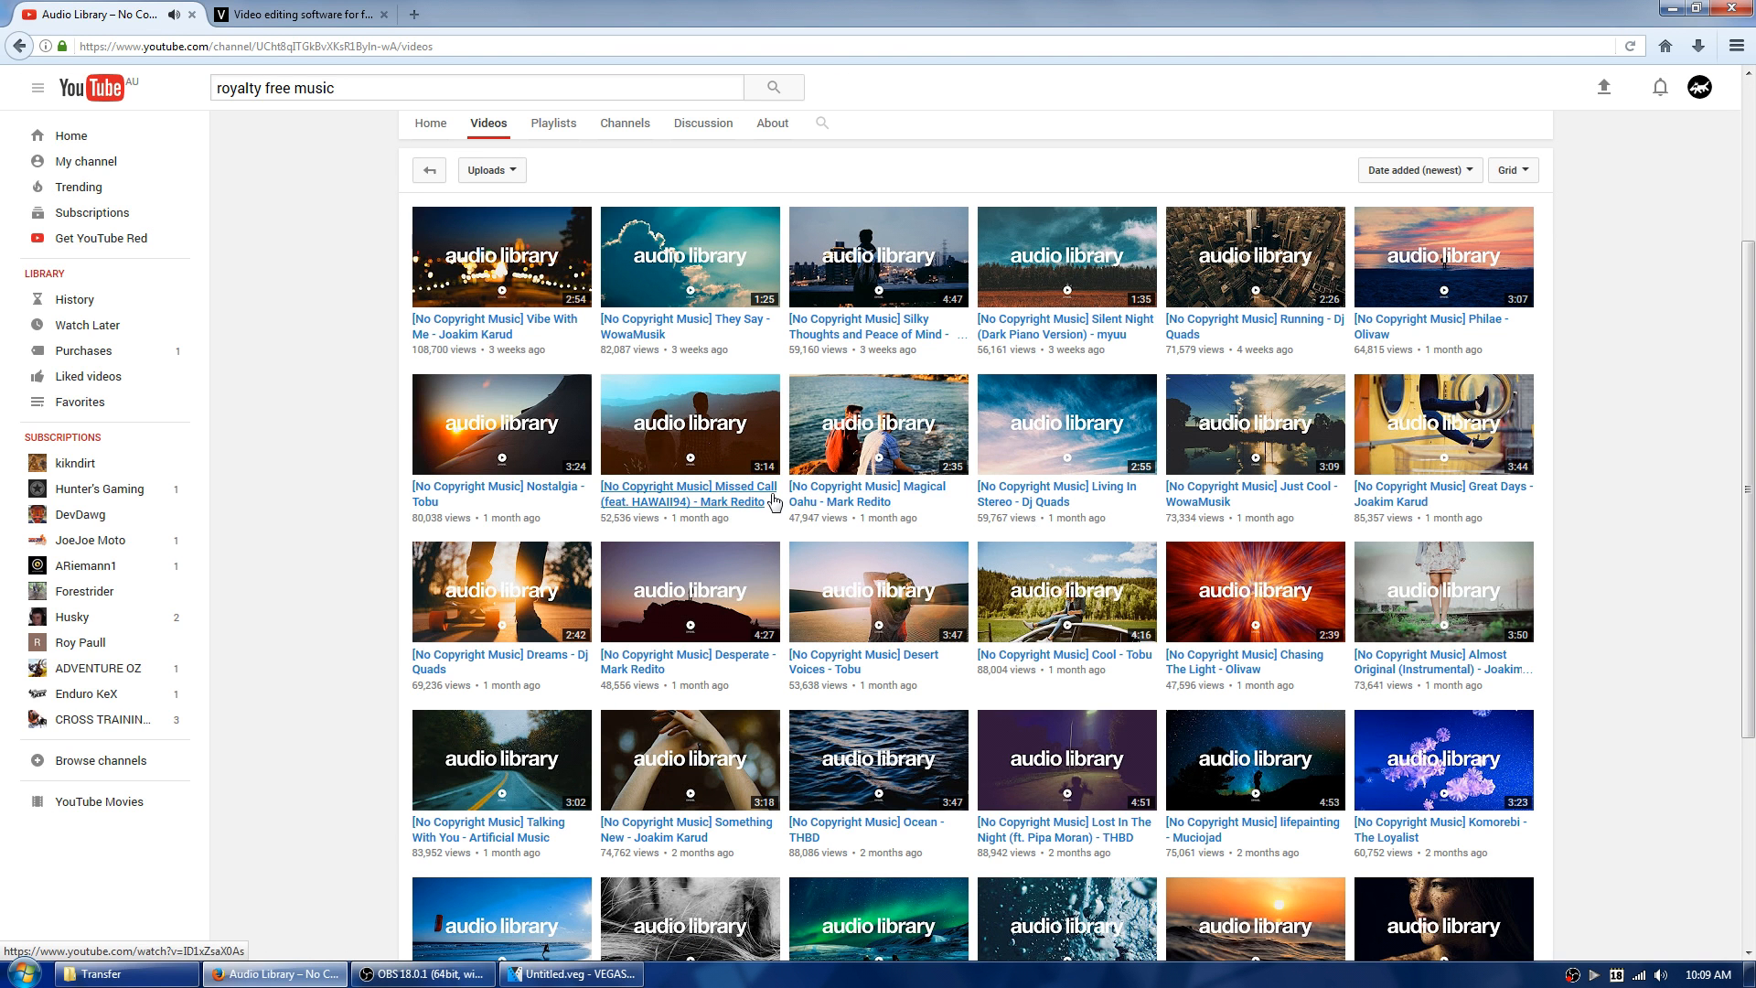
{"action": "left_click", "coordinate": [682, 494]}
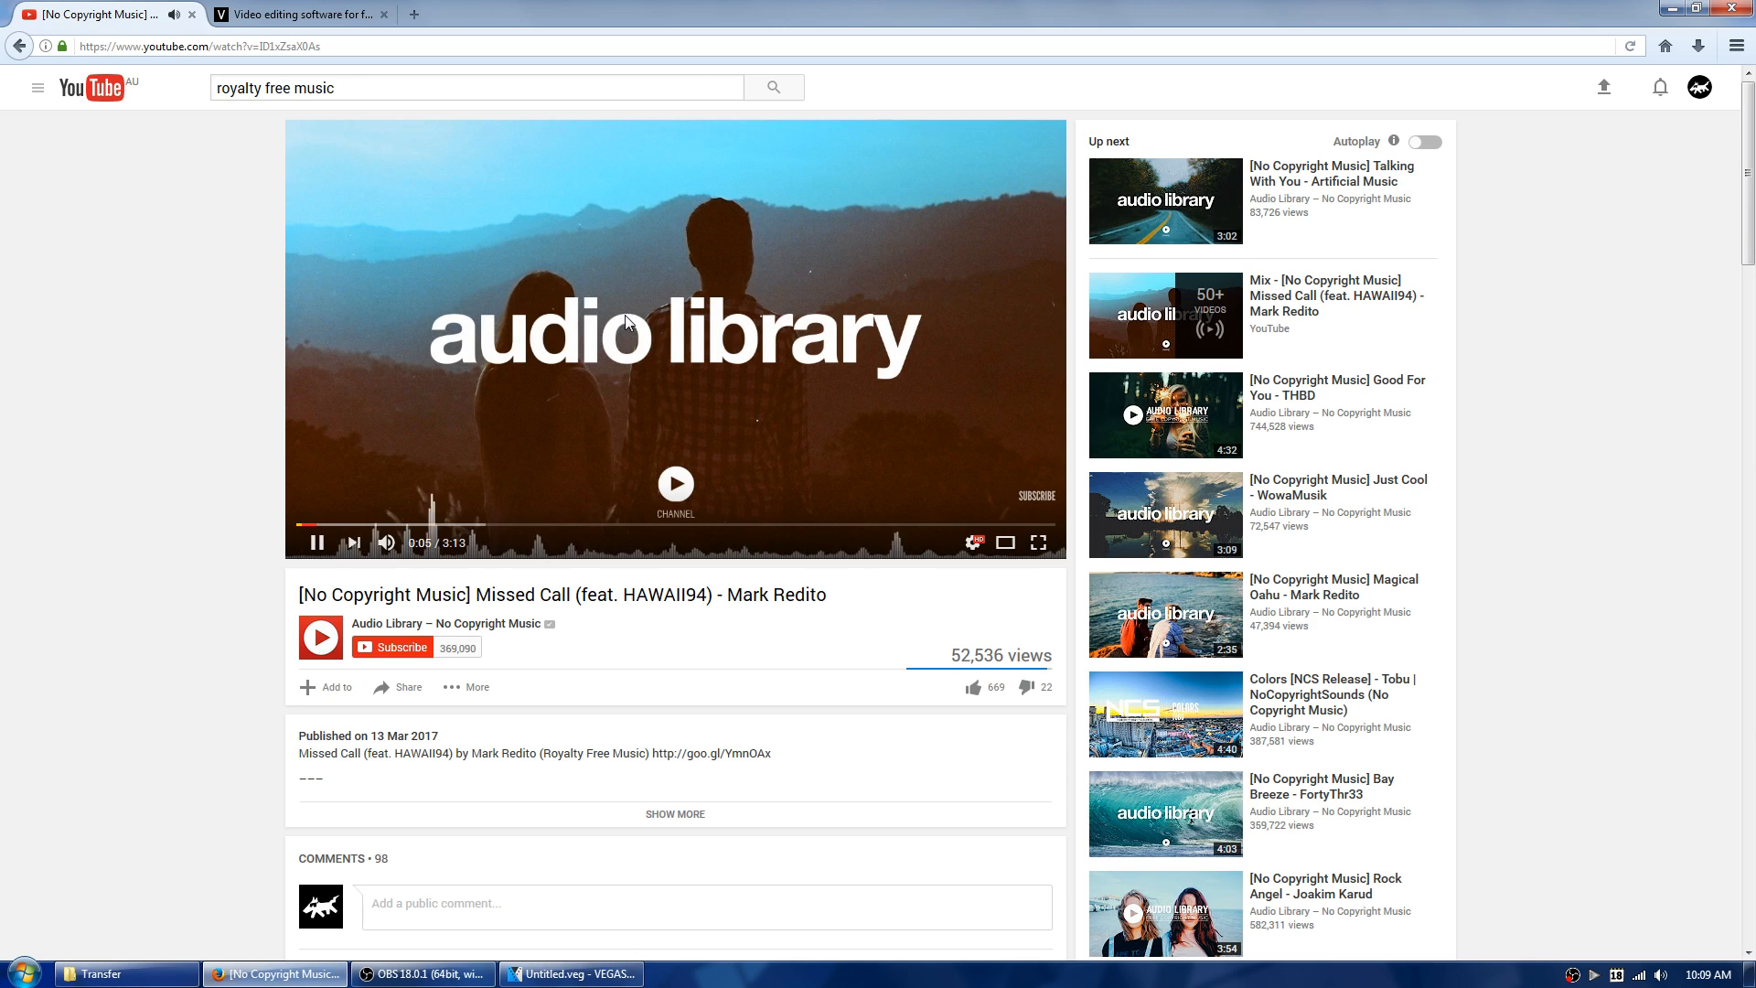
{"action": "left_click", "coordinate": [686, 334]}
- Search for "onlinevideoconverter" in a new browser tab and open OnlineVideoConverter.com's video link converter
{"action": "left_click", "coordinate": [421, 18]}
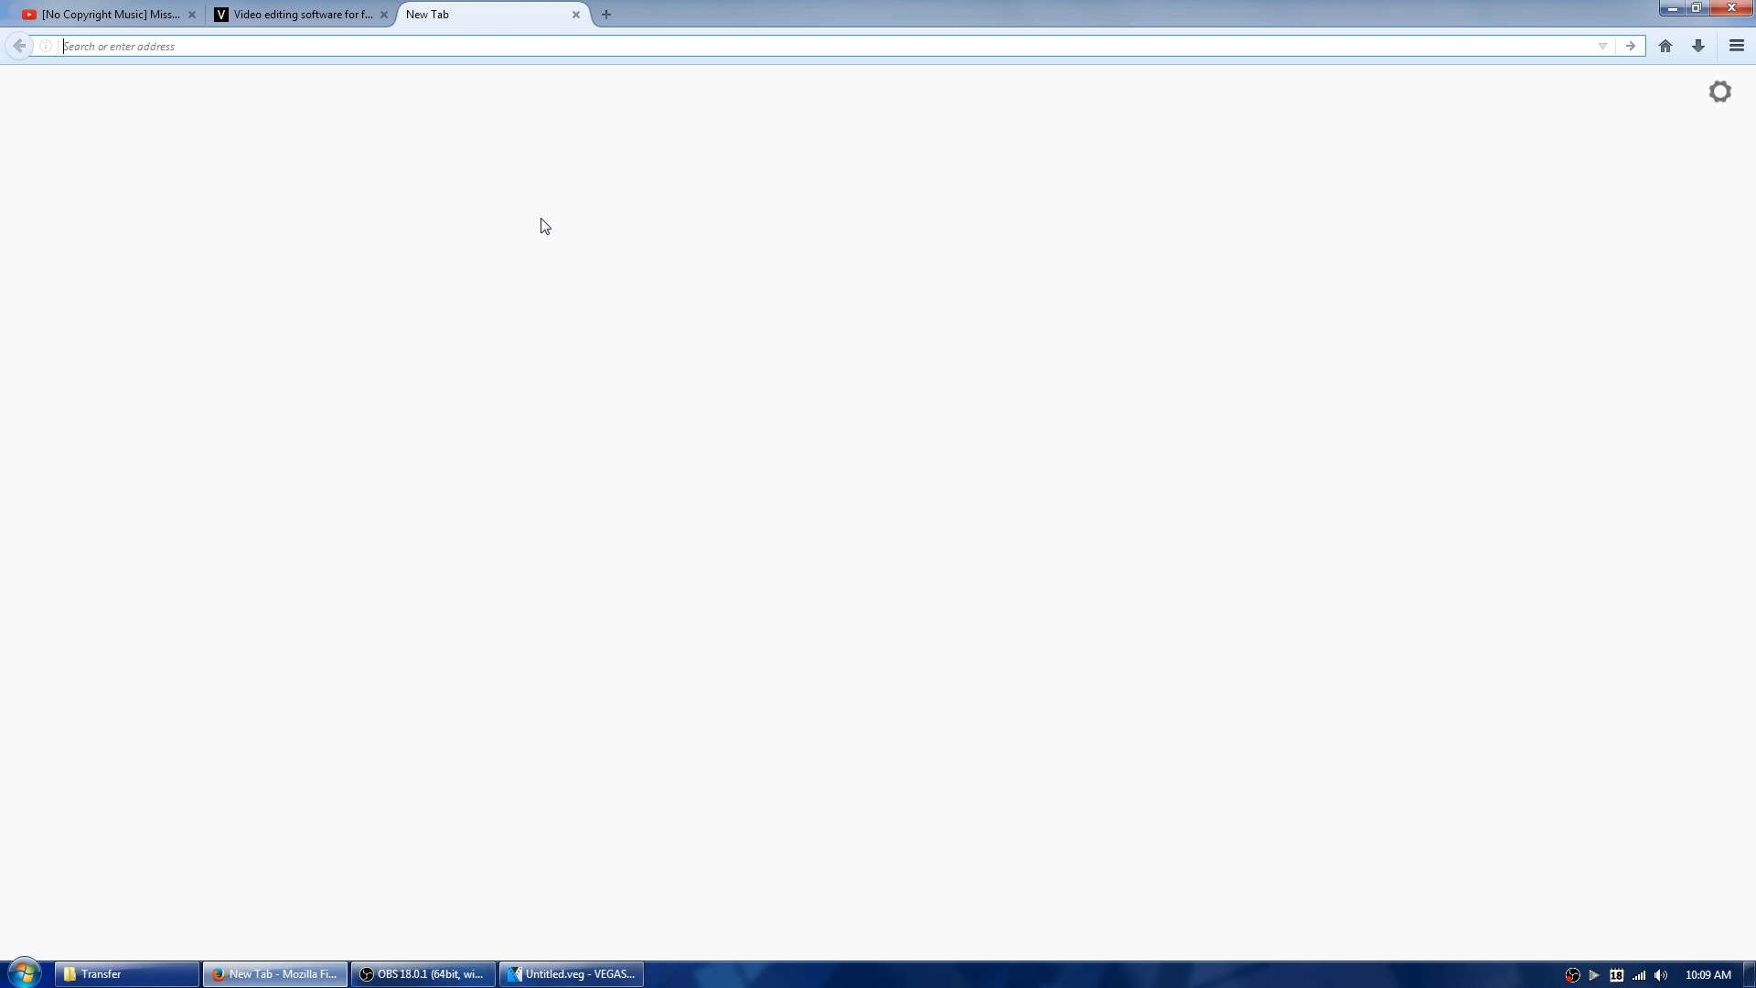
{"action": "type", "text": "onlin"}
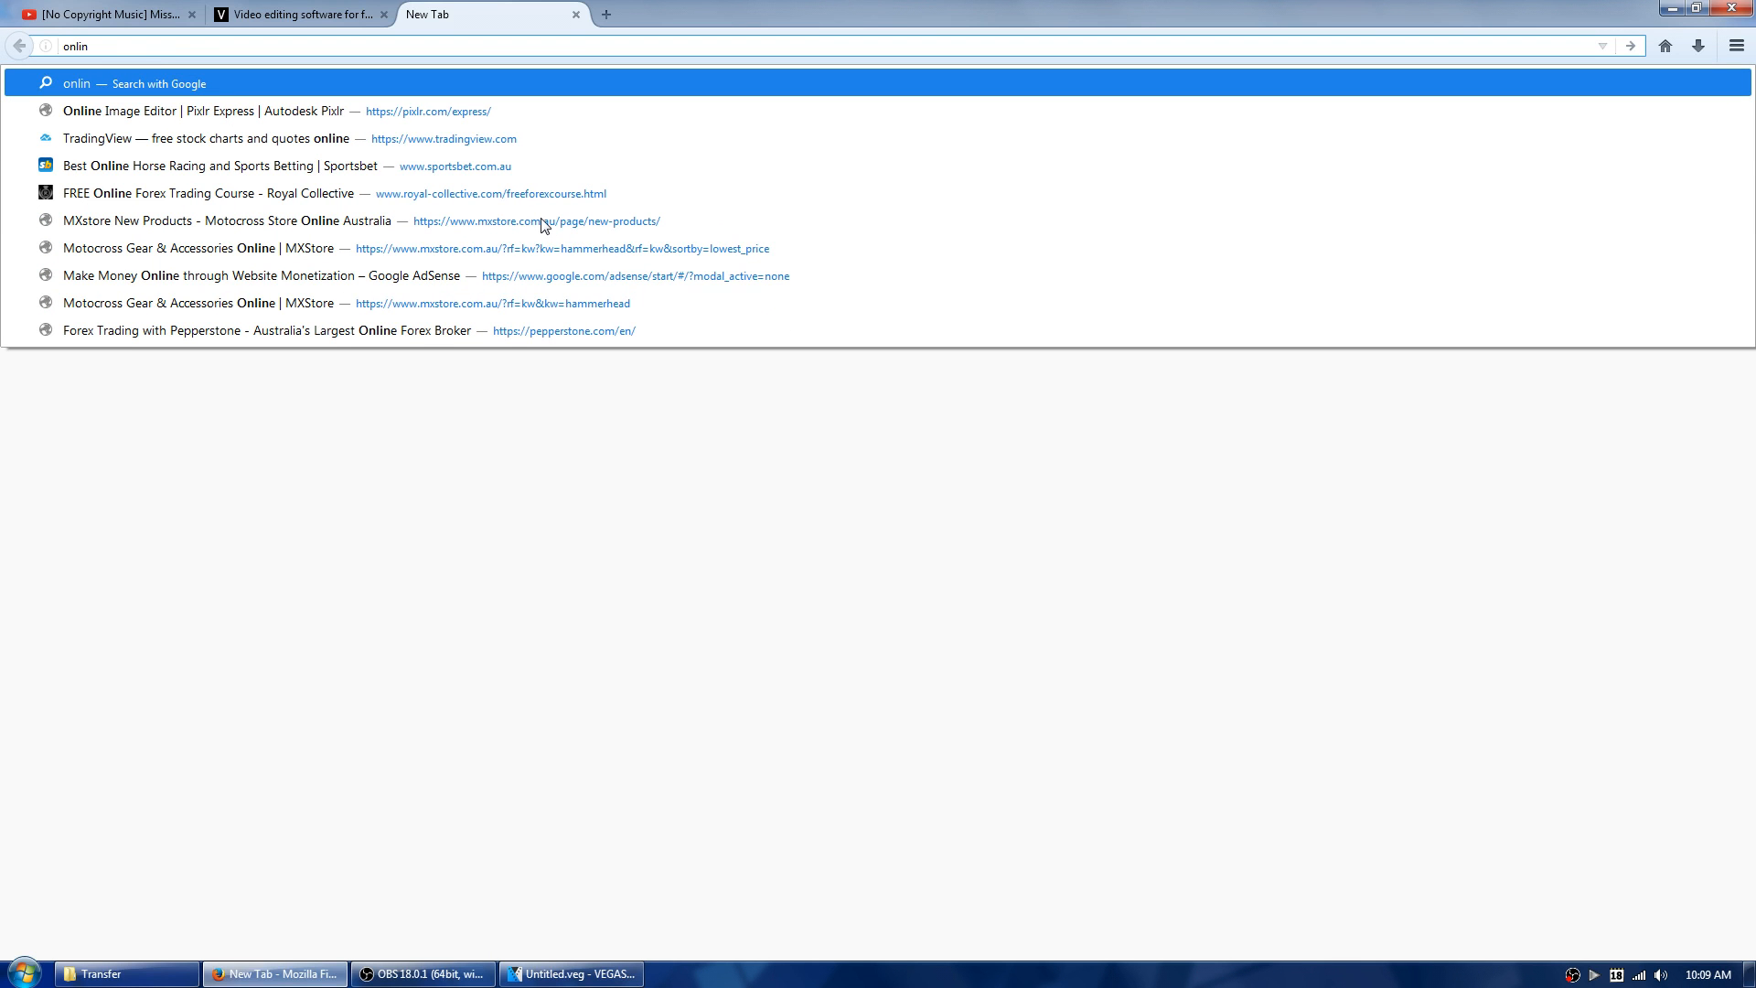
{"action": "type", "text": "evideo"}
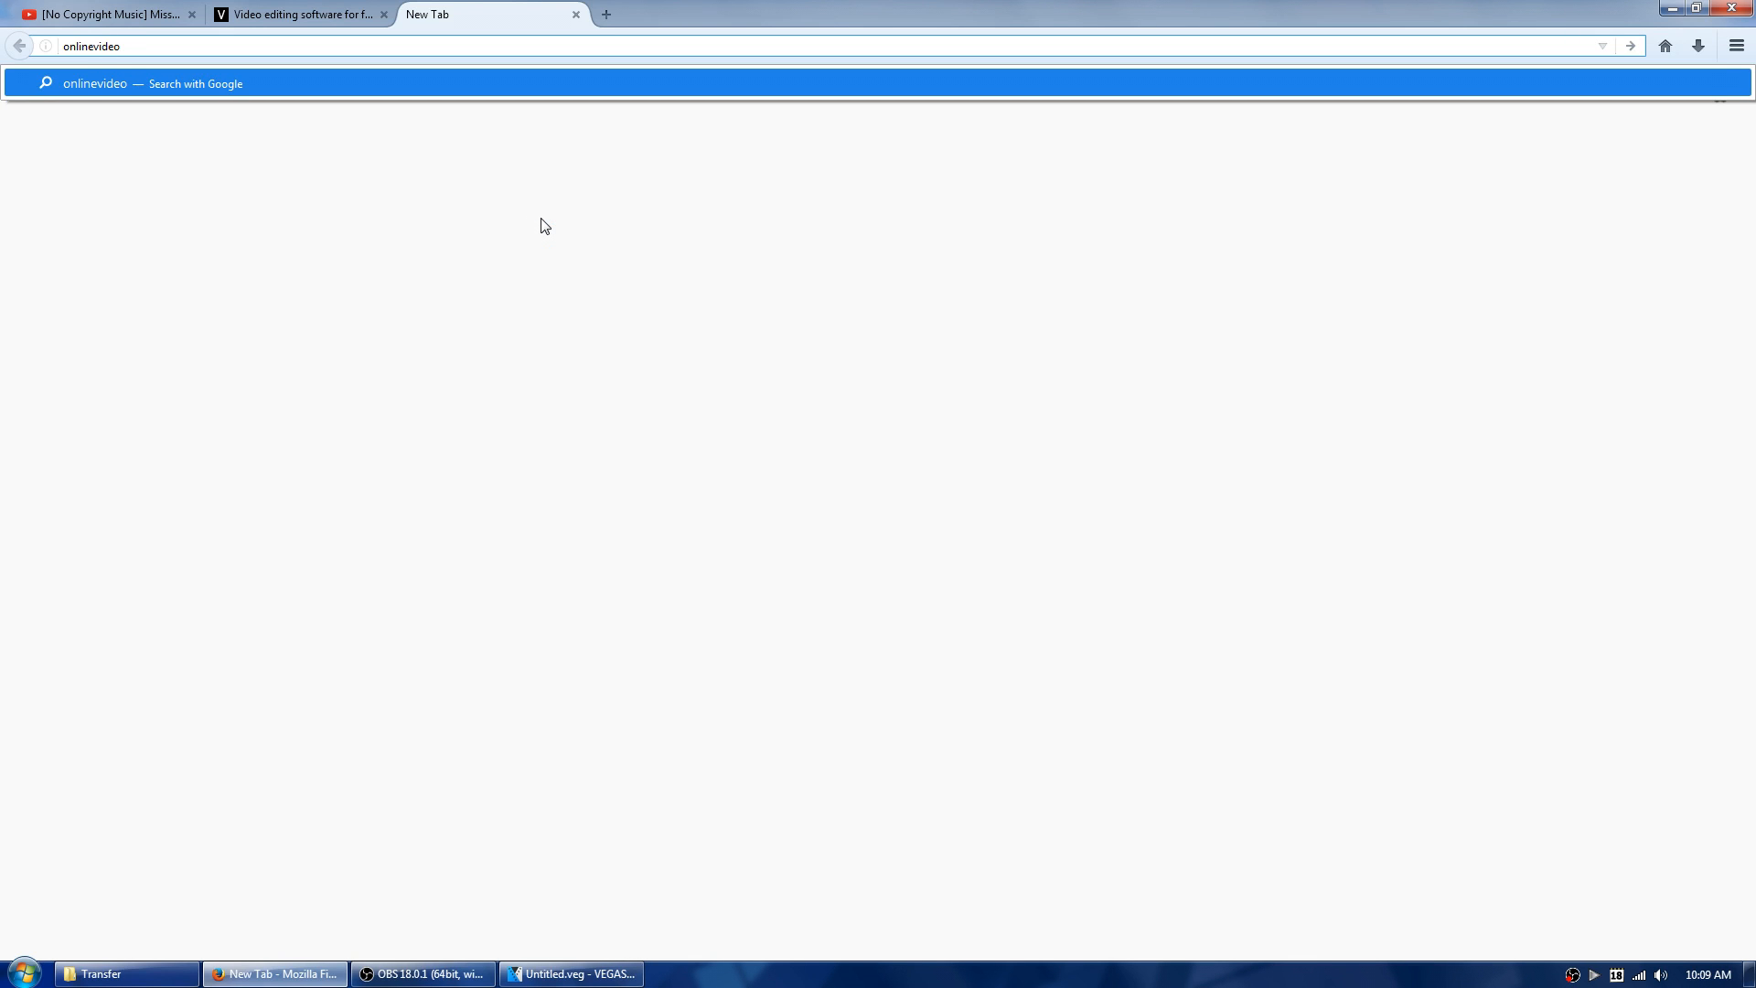
{"action": "type", "text": "converter"}
{"action": "key", "text": "Return"}
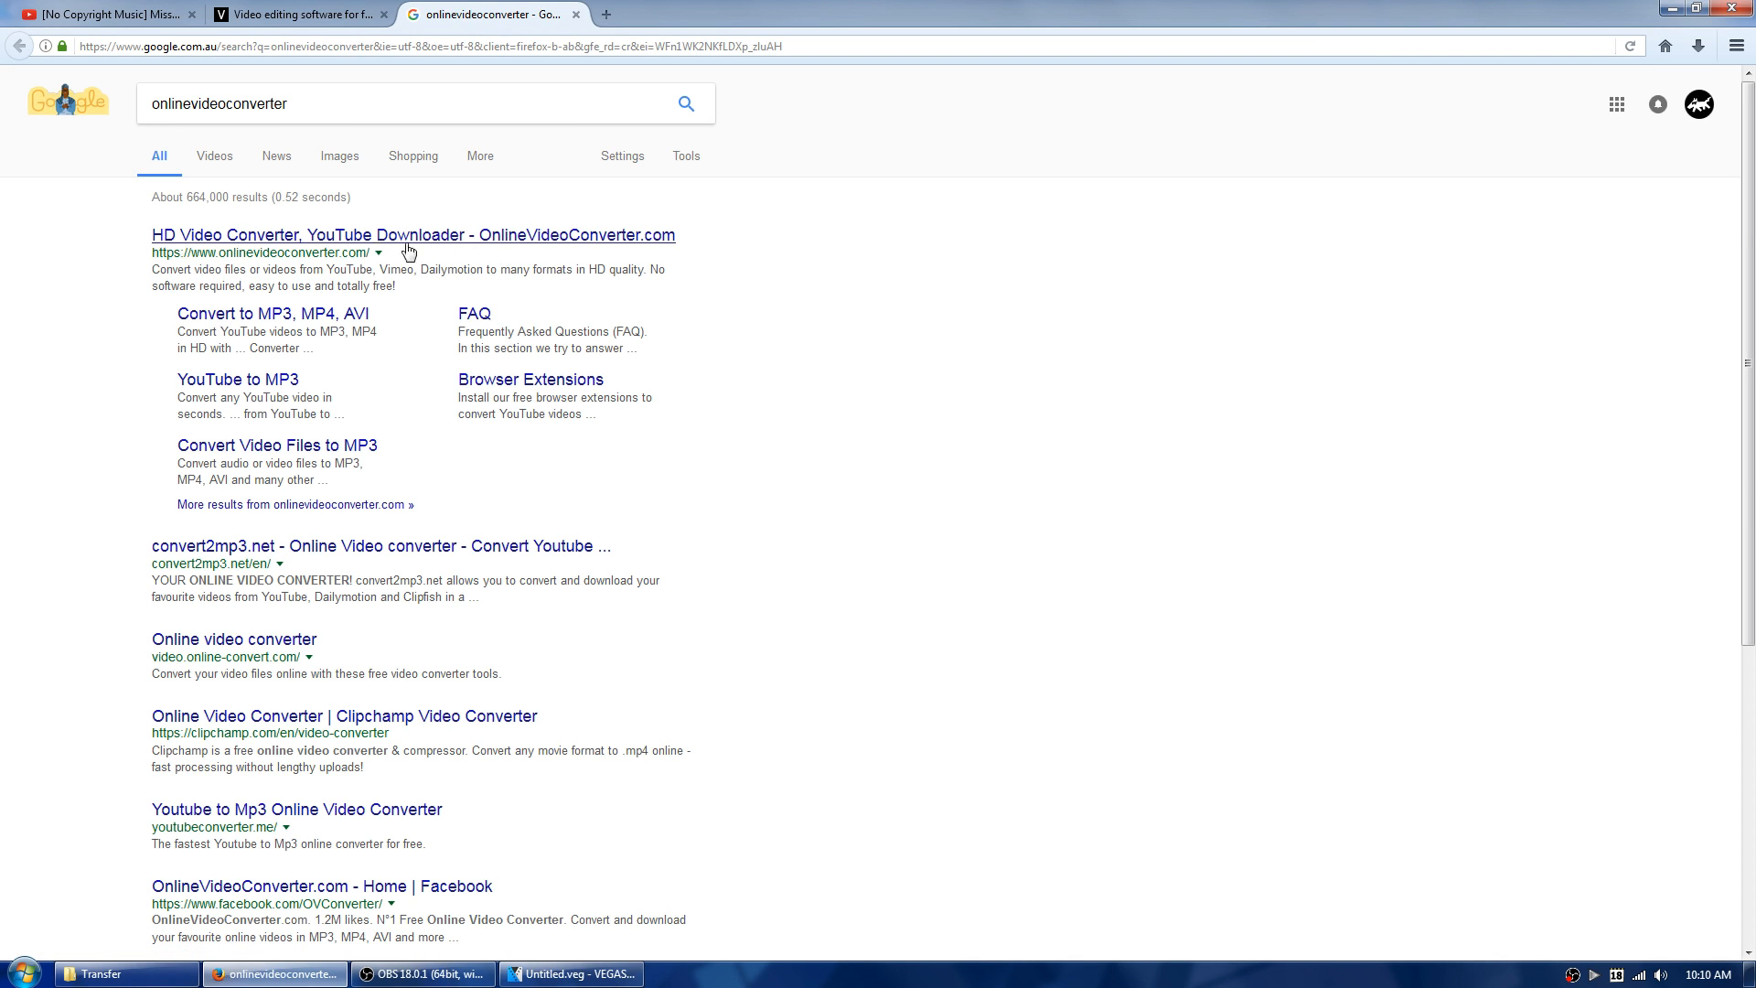
{"action": "left_click", "coordinate": [309, 240]}
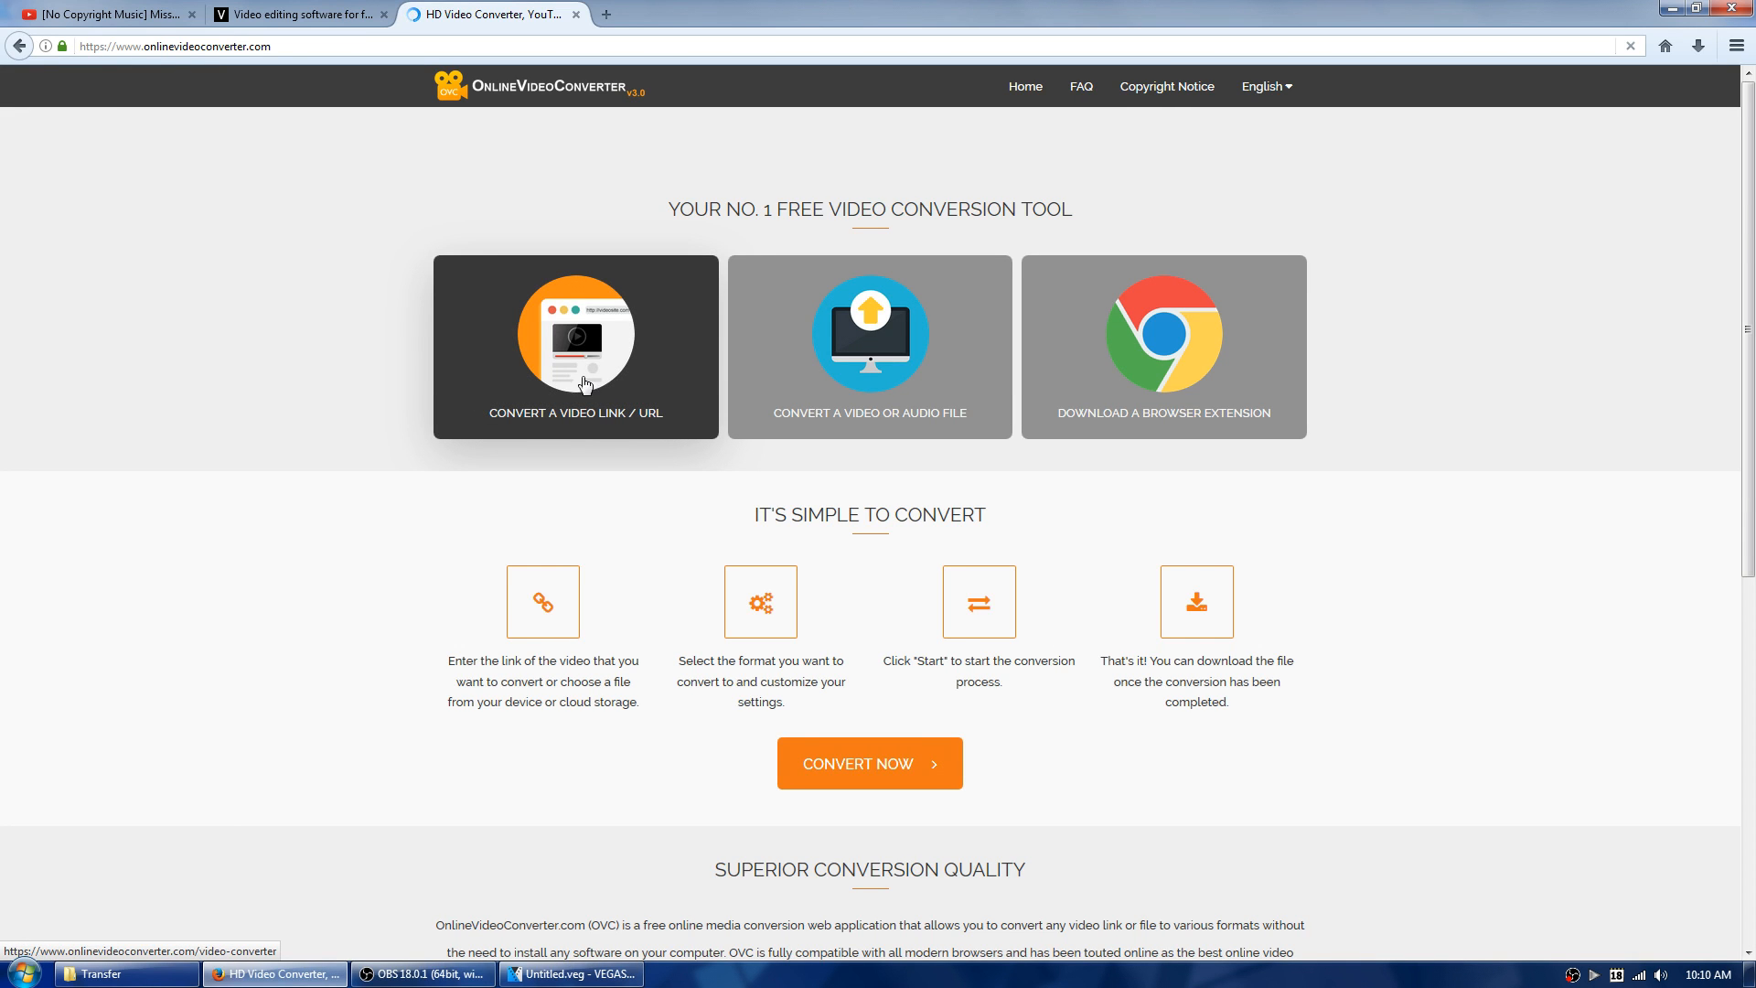
{"action": "left_click", "coordinate": [577, 366]}
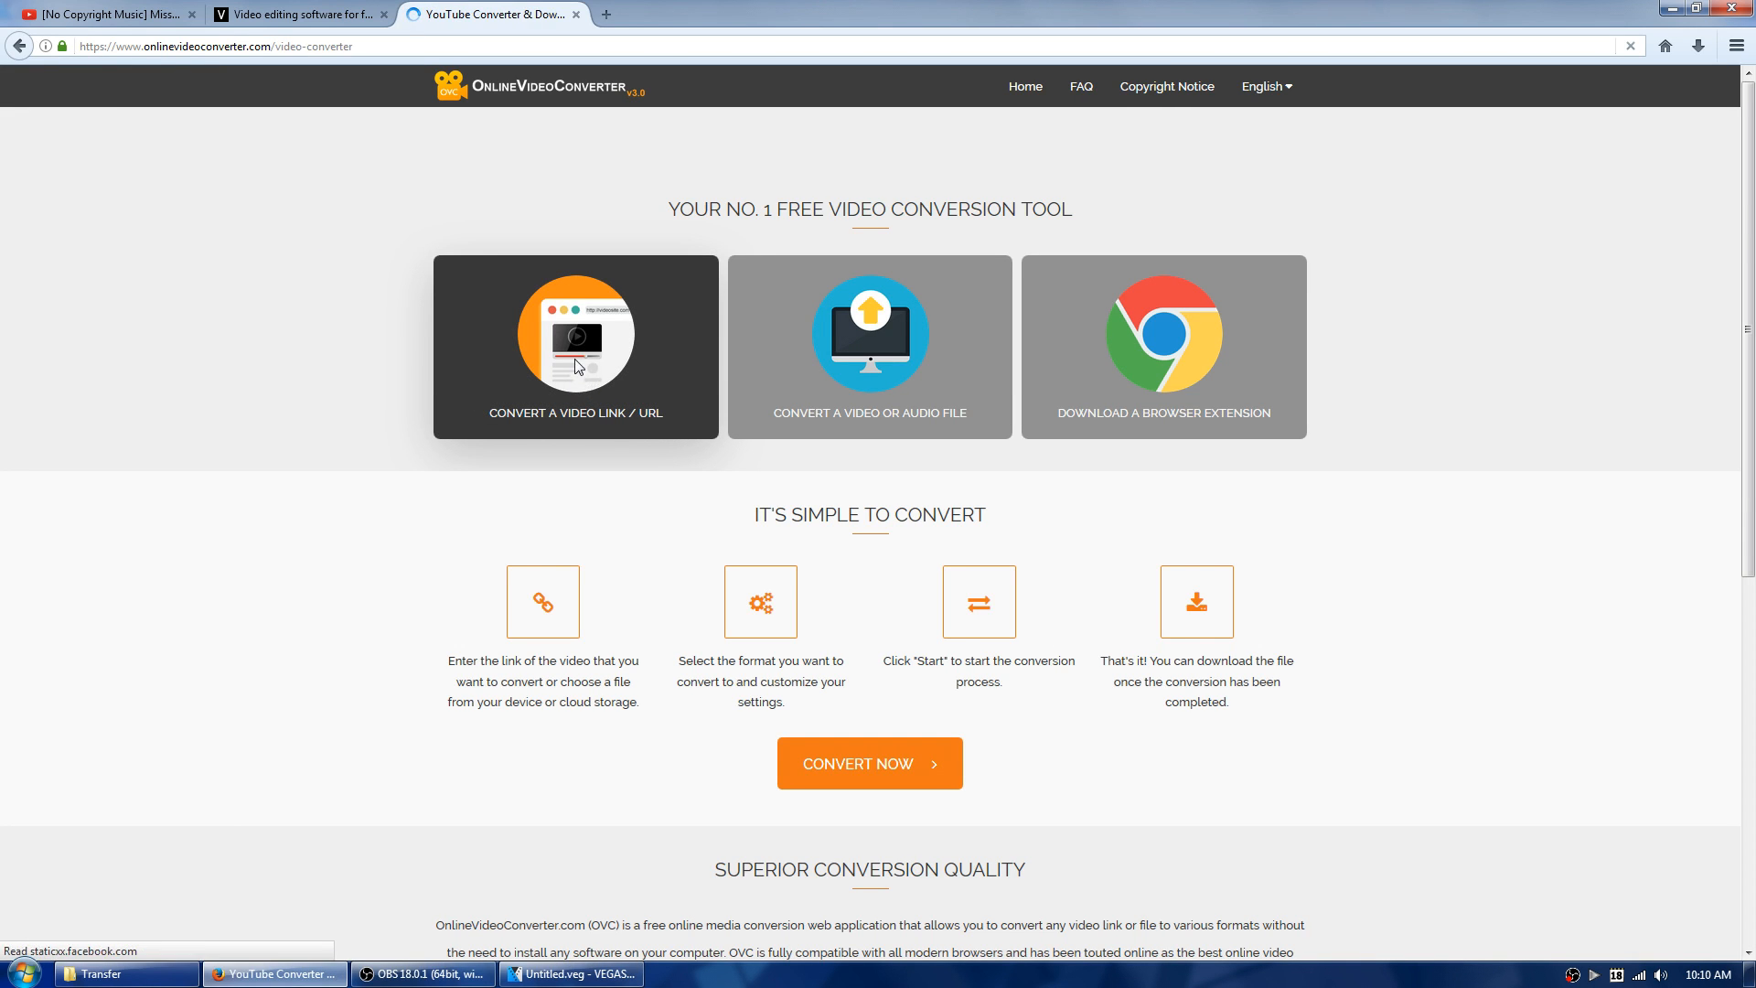
- Copy the Missed Call track's YouTube link into the converter and convert it to .mp3
{"action": "left_click", "coordinate": [108, 14]}
{"action": "left_click", "coordinate": [190, 47]}
{"action": "key", "text": "ctrl+c"}
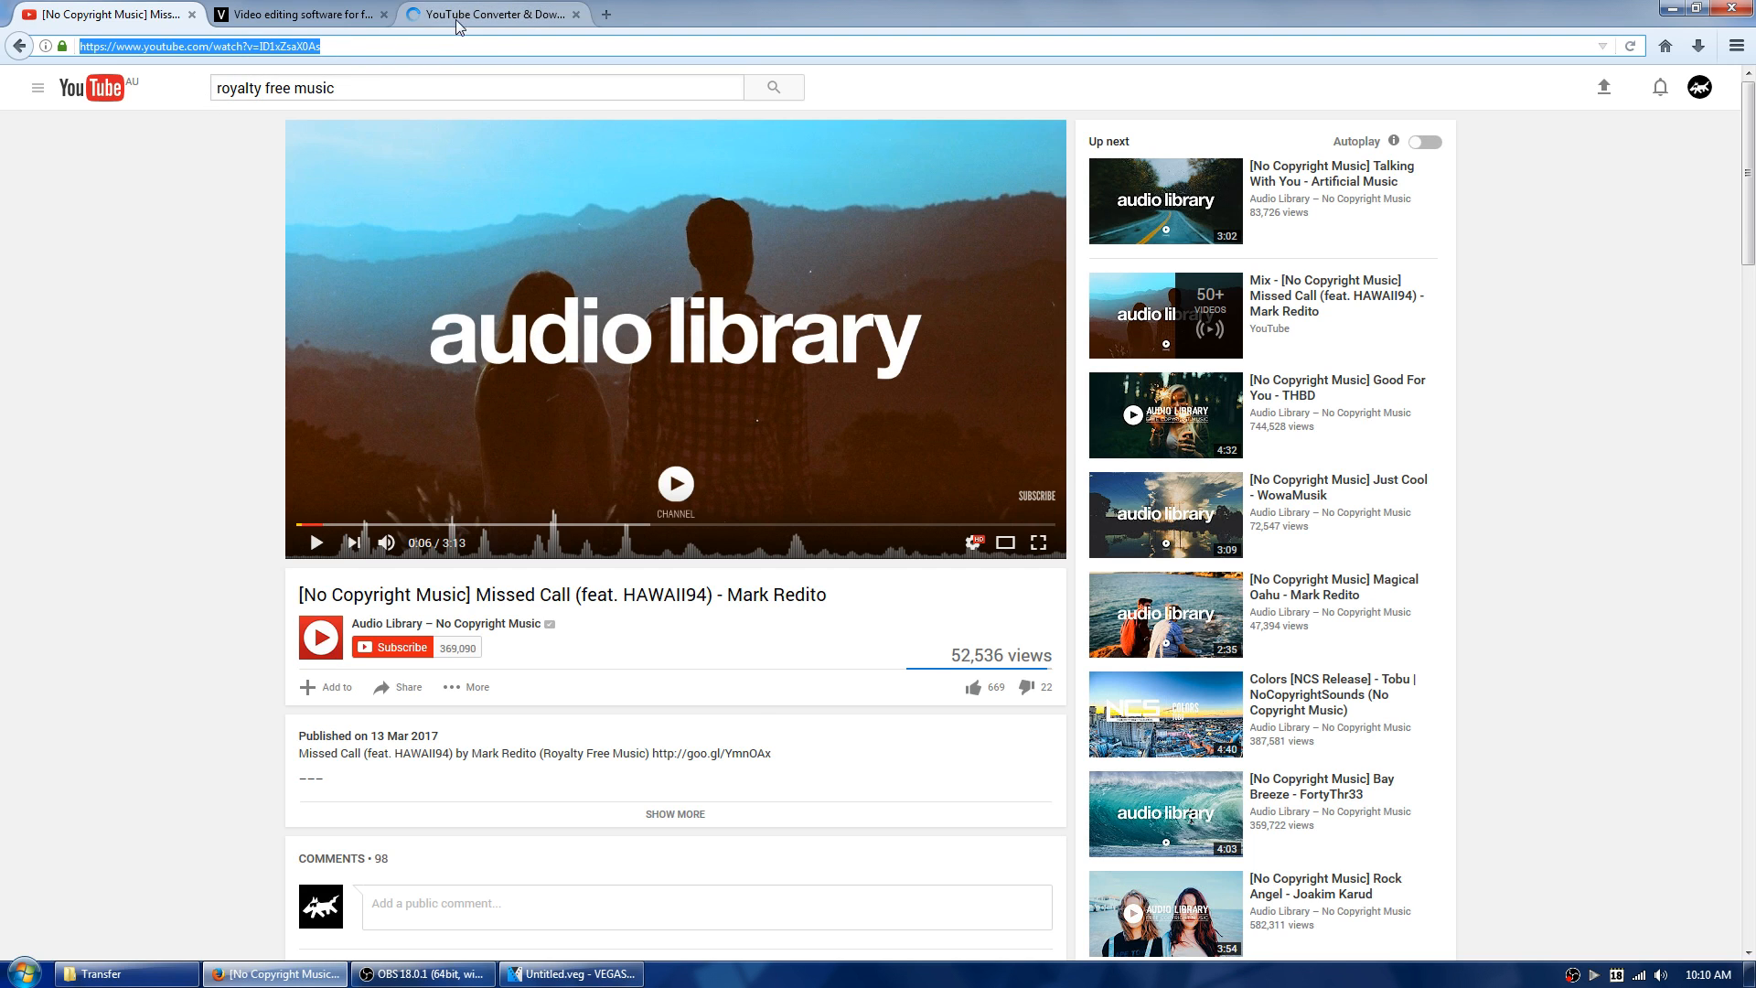
{"action": "left_click", "coordinate": [485, 14]}
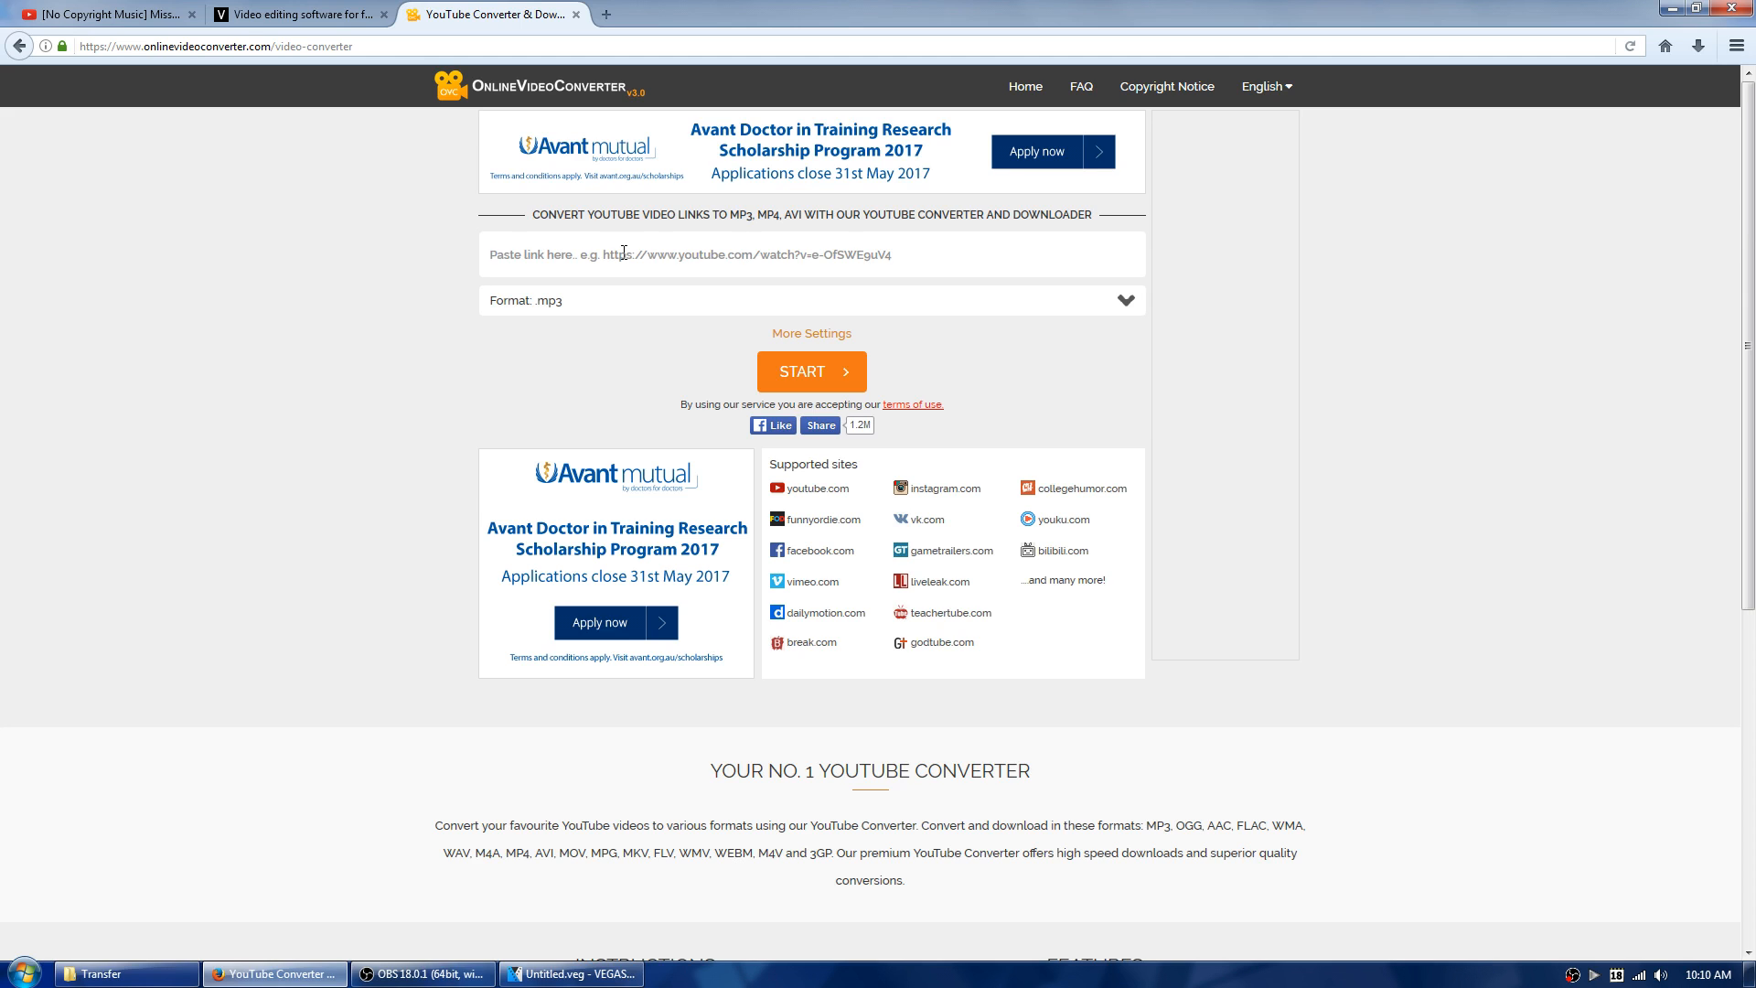
{"action": "left_click", "coordinate": [624, 252]}
{"action": "key", "text": "ctrl+v"}
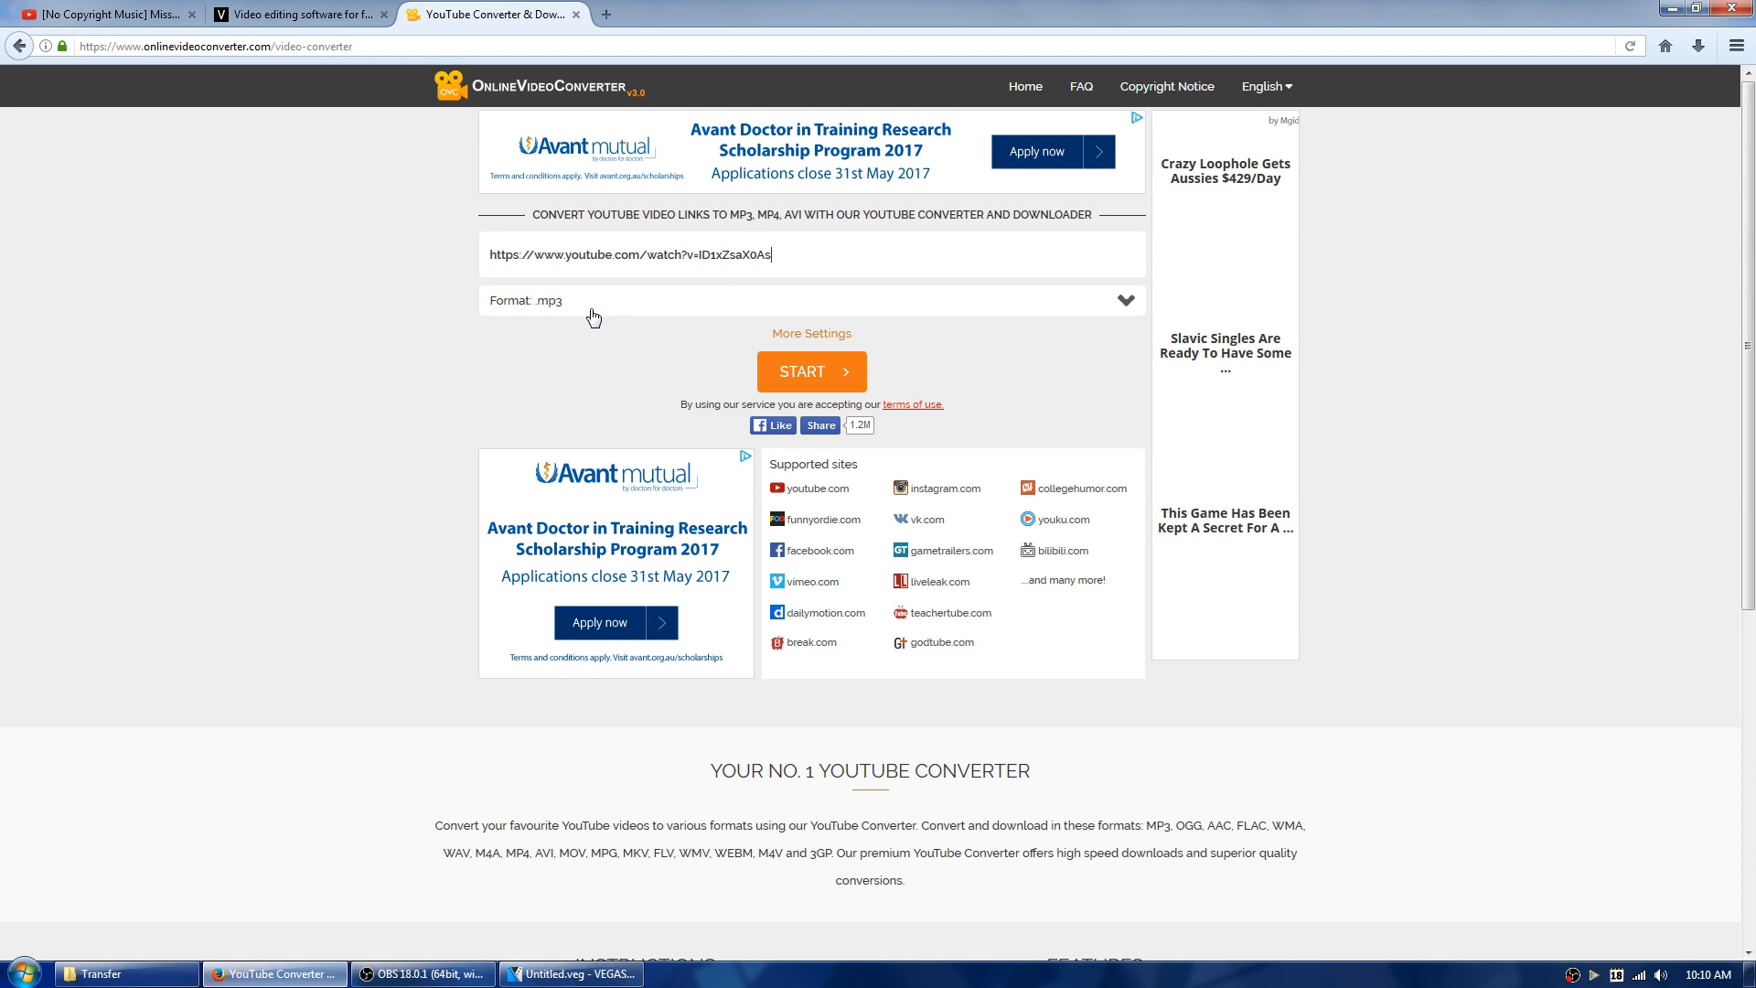
{"action": "left_click", "coordinate": [567, 304]}
{"action": "left_click", "coordinate": [553, 302]}
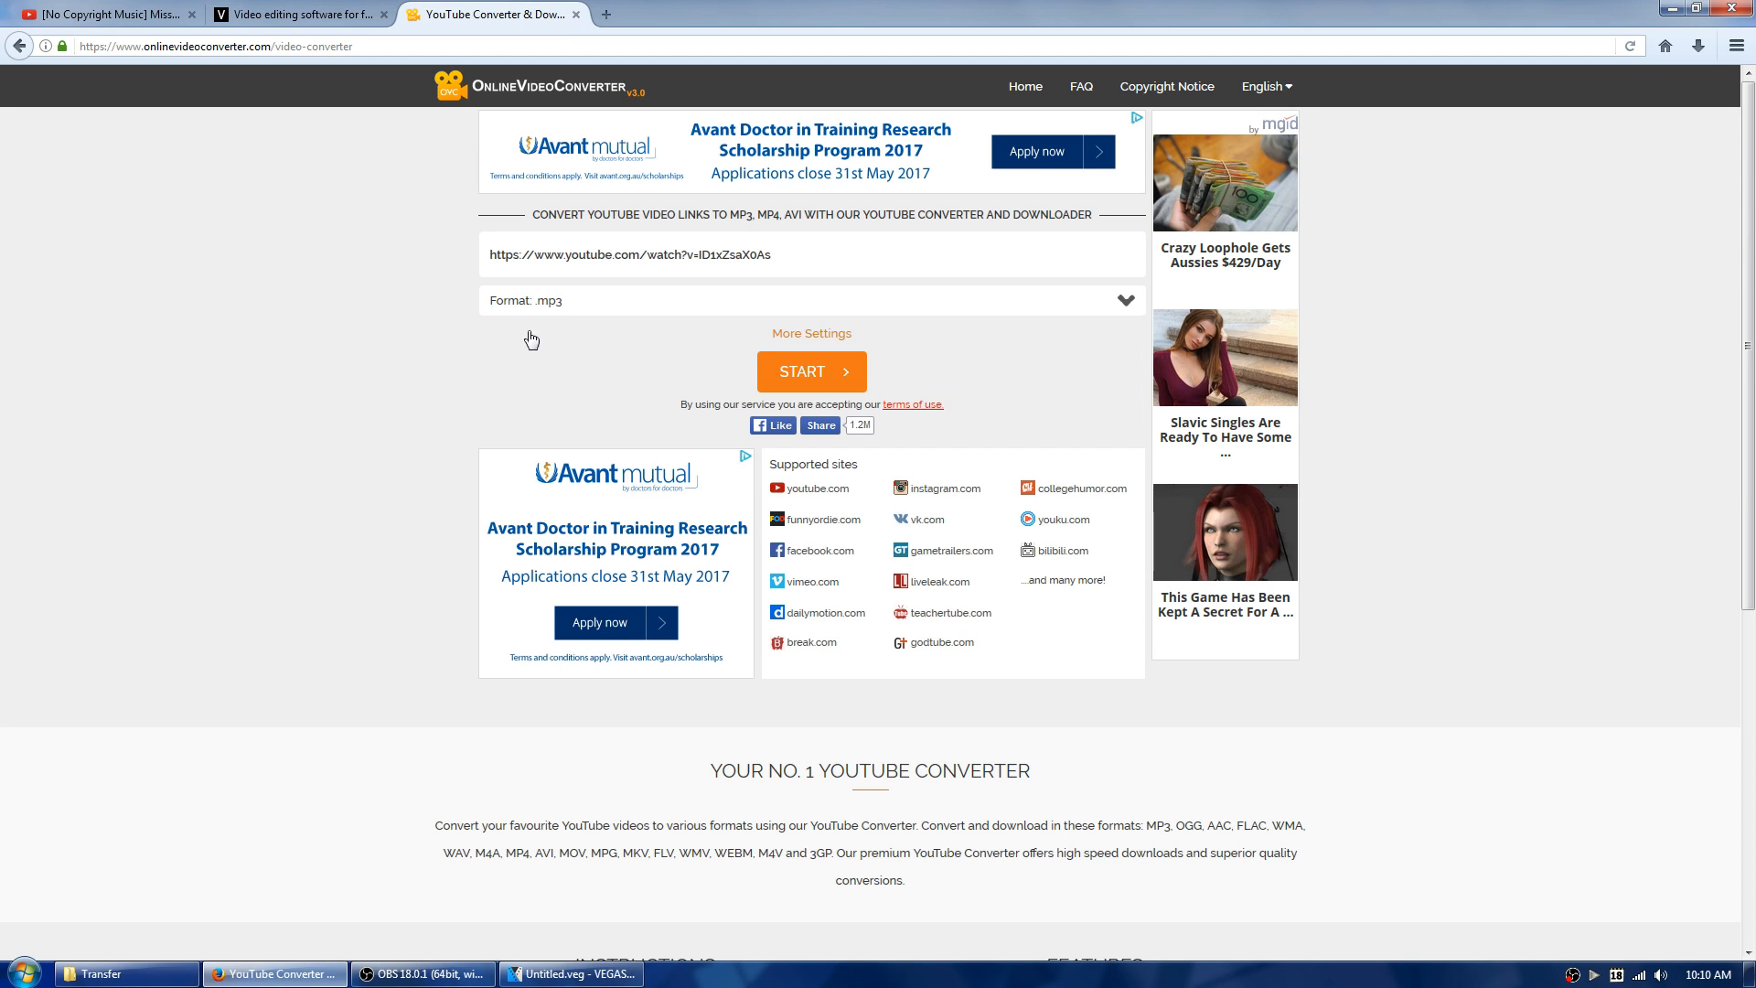
{"action": "left_click", "coordinate": [794, 372]}
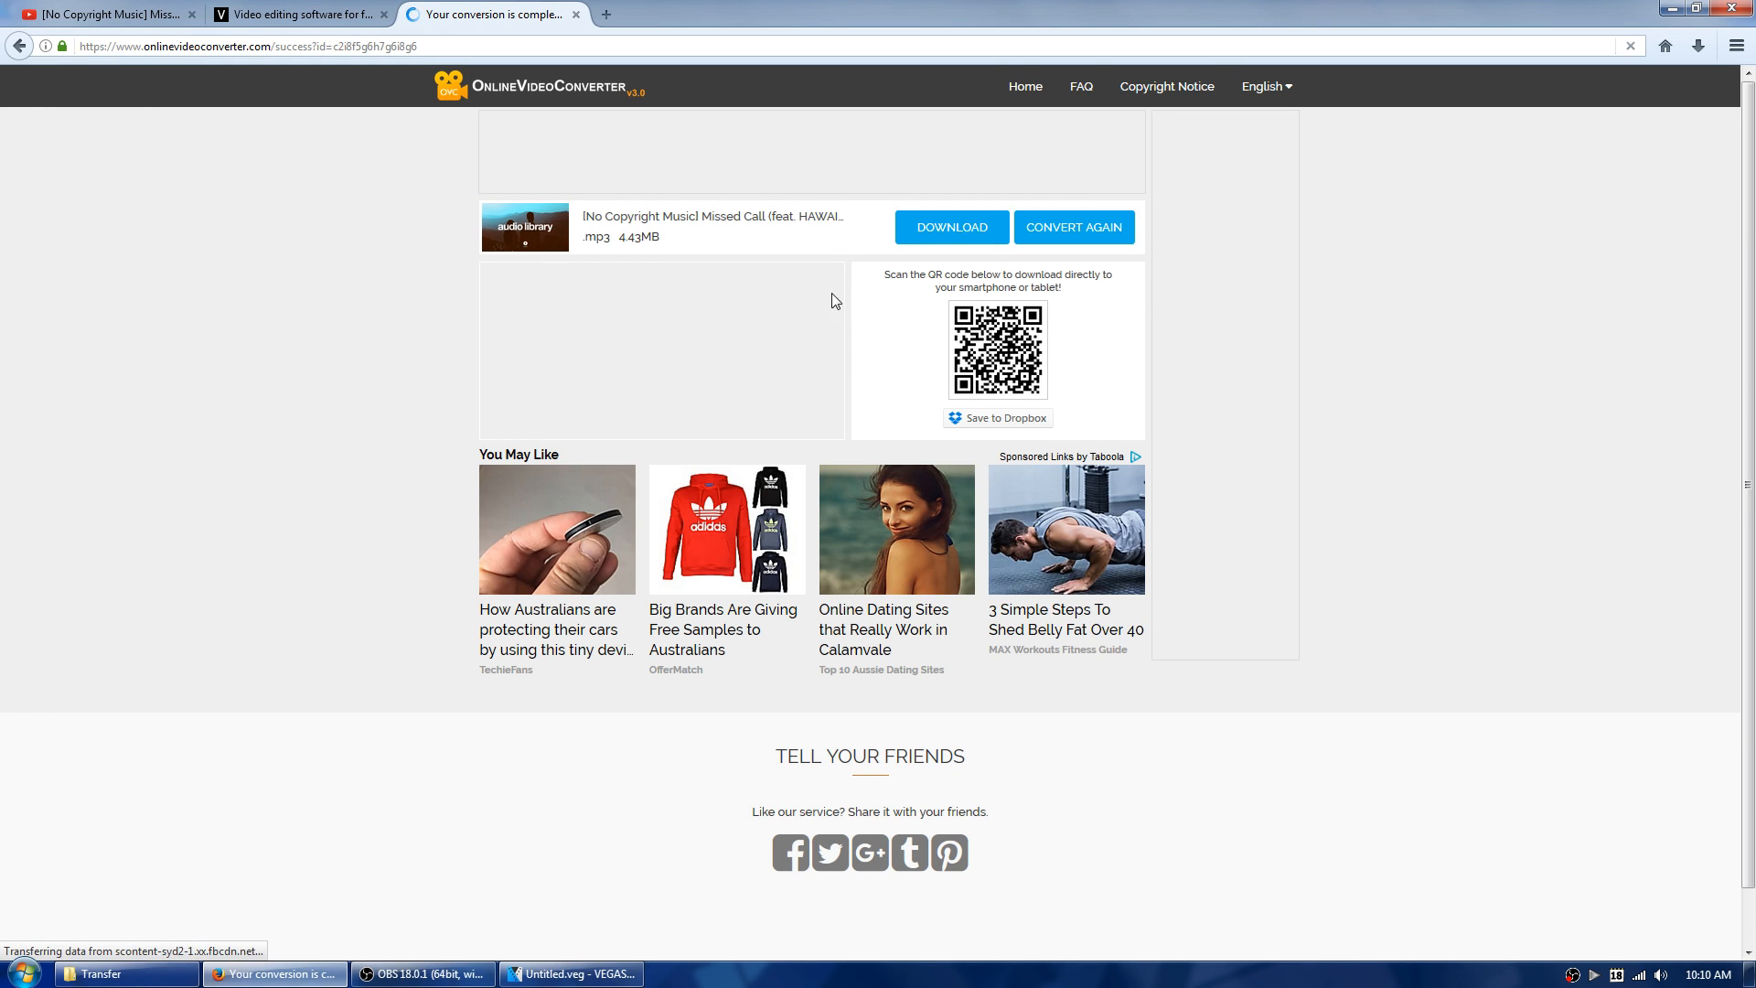
- Download the converted Missed Call .mp3 by saving the file, and close the pop-up advertisement window
{"action": "left_click", "coordinate": [943, 234]}
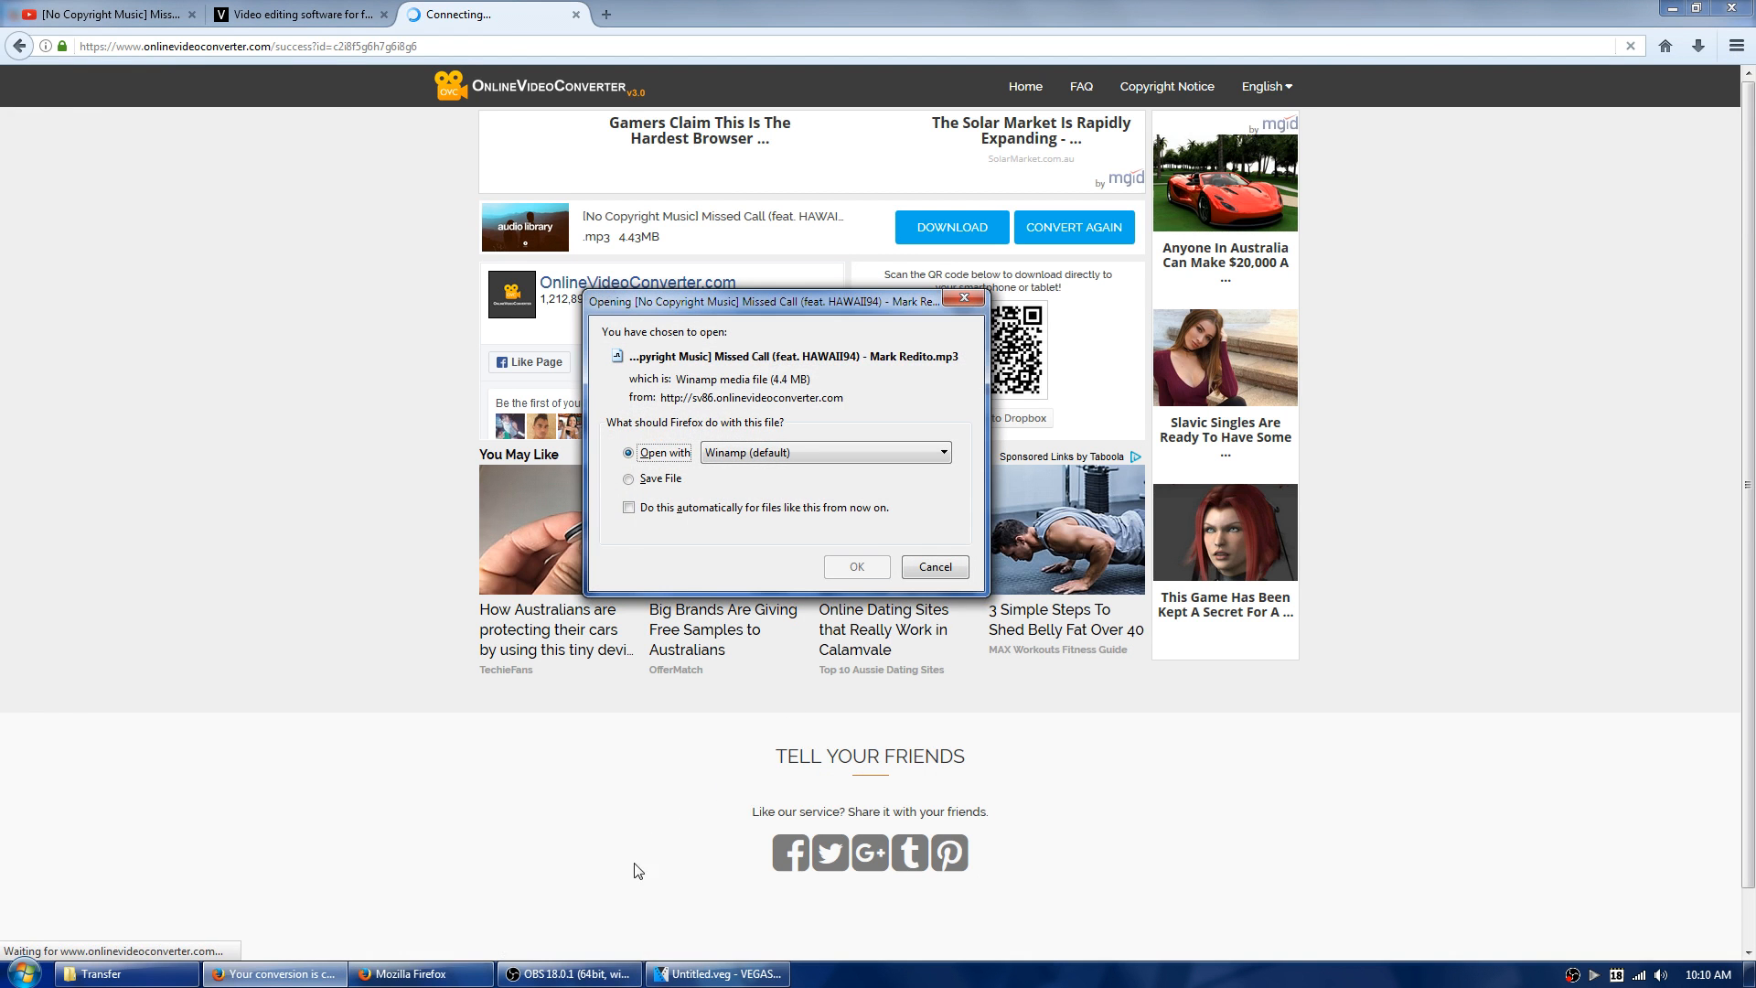
{"action": "left_click", "coordinate": [691, 482]}
{"action": "left_click", "coordinate": [854, 568]}
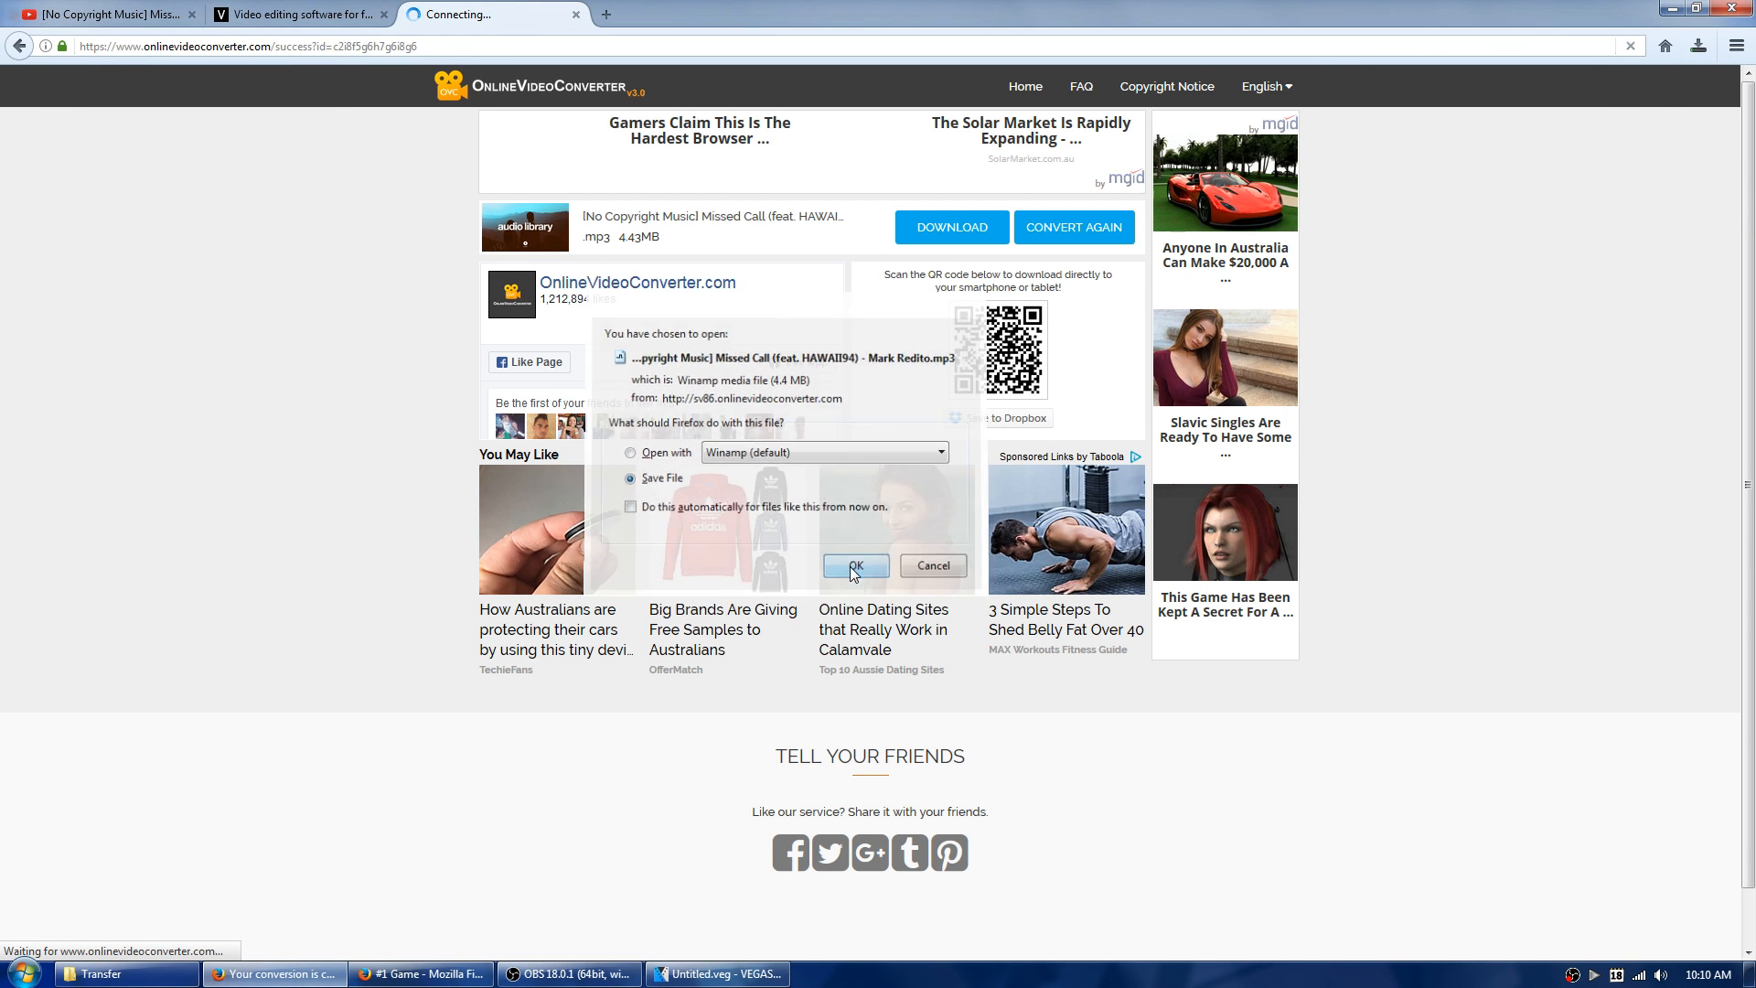
{"action": "right_click", "coordinate": [420, 973]}
{"action": "left_click", "coordinate": [440, 929]}
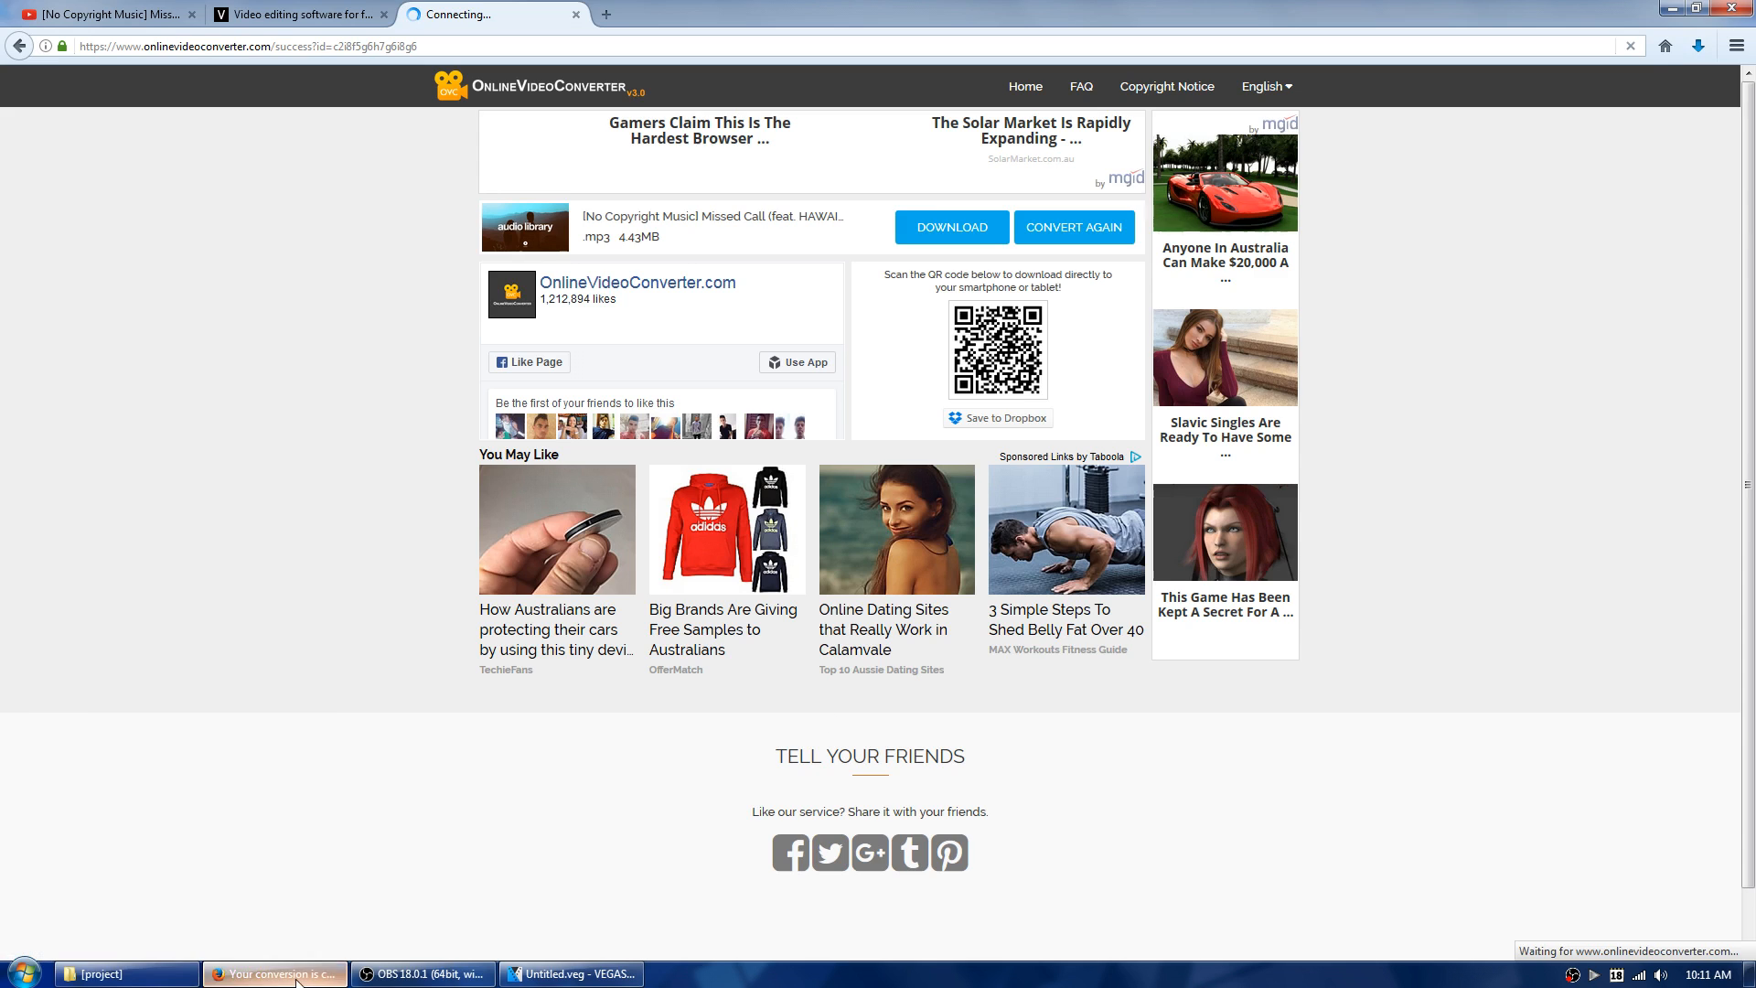
- Add the downloaded Missed Call .mp3 from the project folder to a new audio track, starting shortly after the intro clip
{"action": "left_click", "coordinate": [128, 973]}
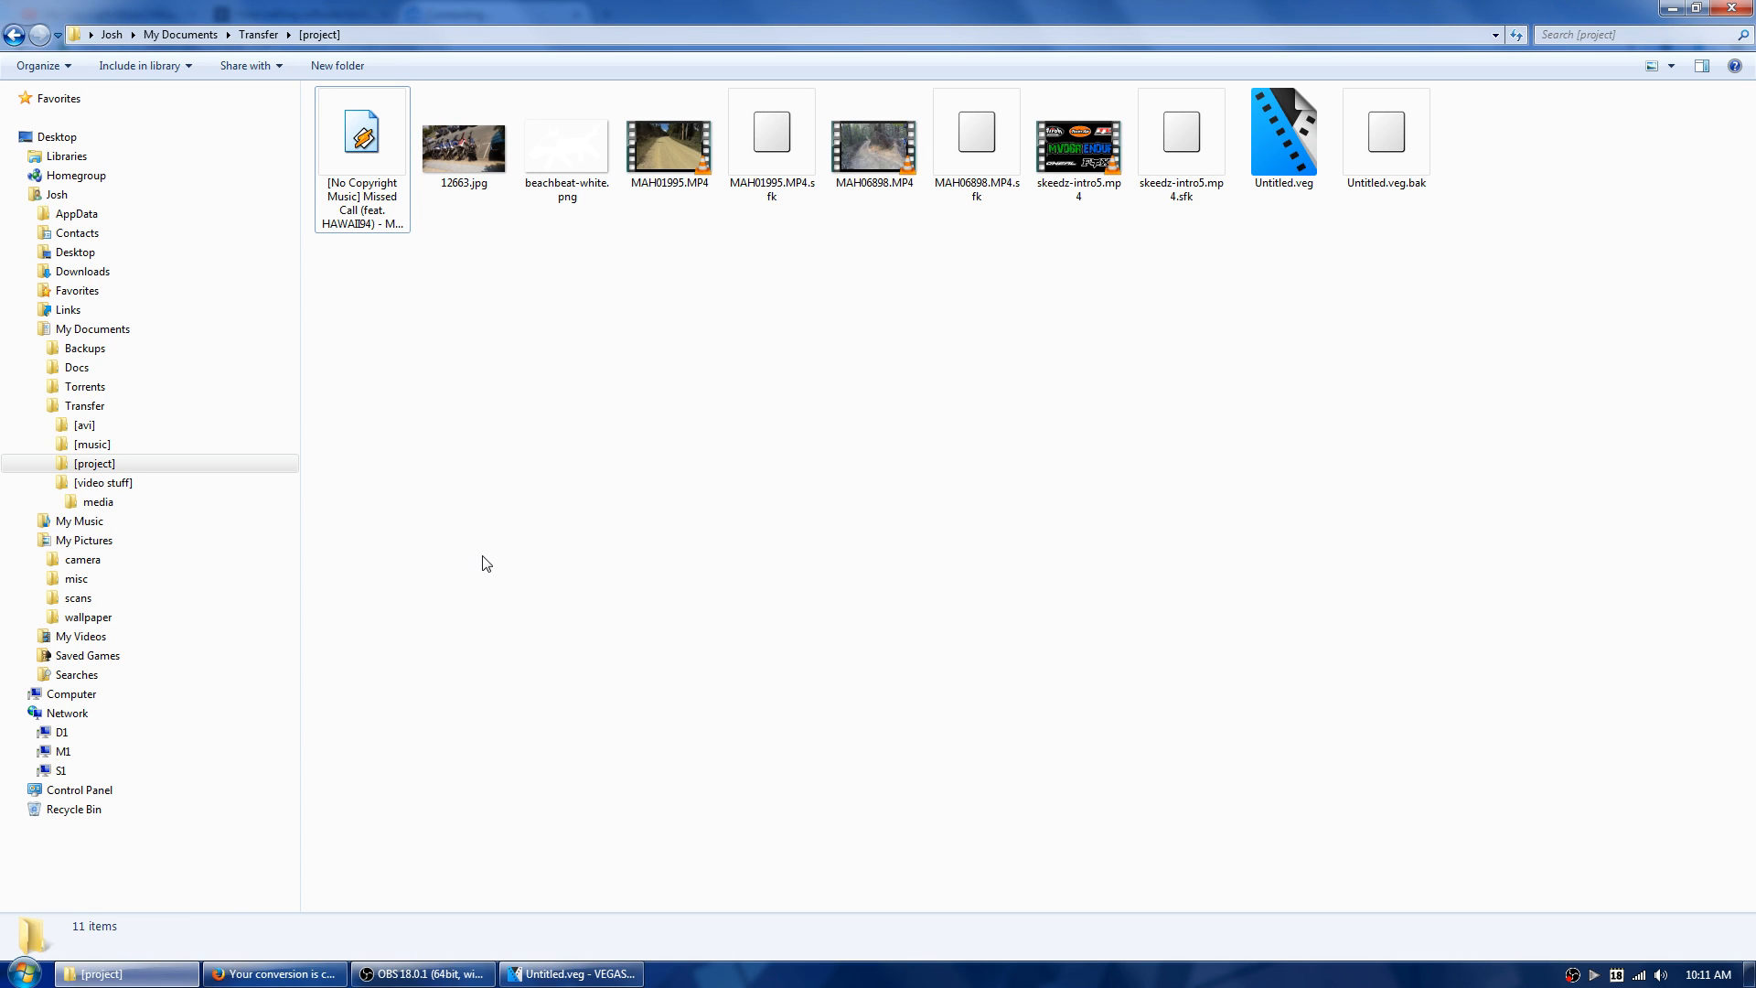
{"action": "left_click_drag", "start_coordinate": [348, 176], "coordinate": [283, 836]}
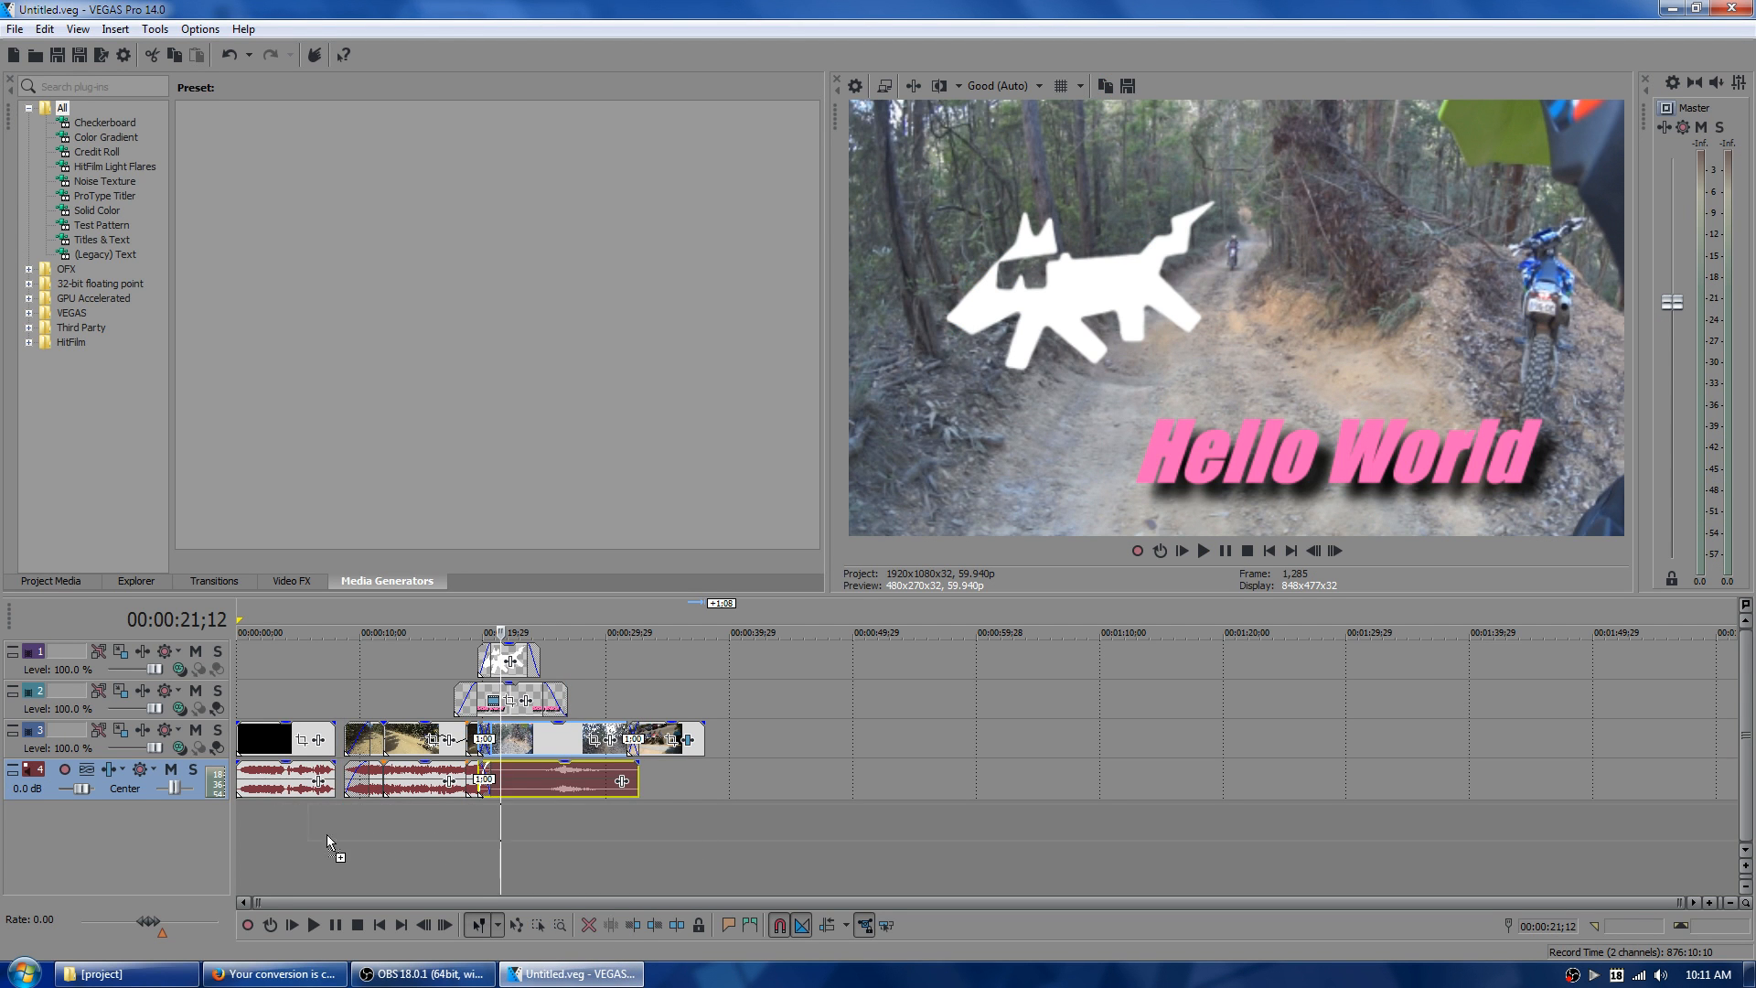
{"action": "mouse_move", "coordinate": [405, 824]}
{"action": "left_mouse_down"}
{"action": "mouse_move", "coordinate": [355, 827]}
{"action": "mouse_move", "coordinate": [371, 824]}
{"action": "left_mouse_up"}
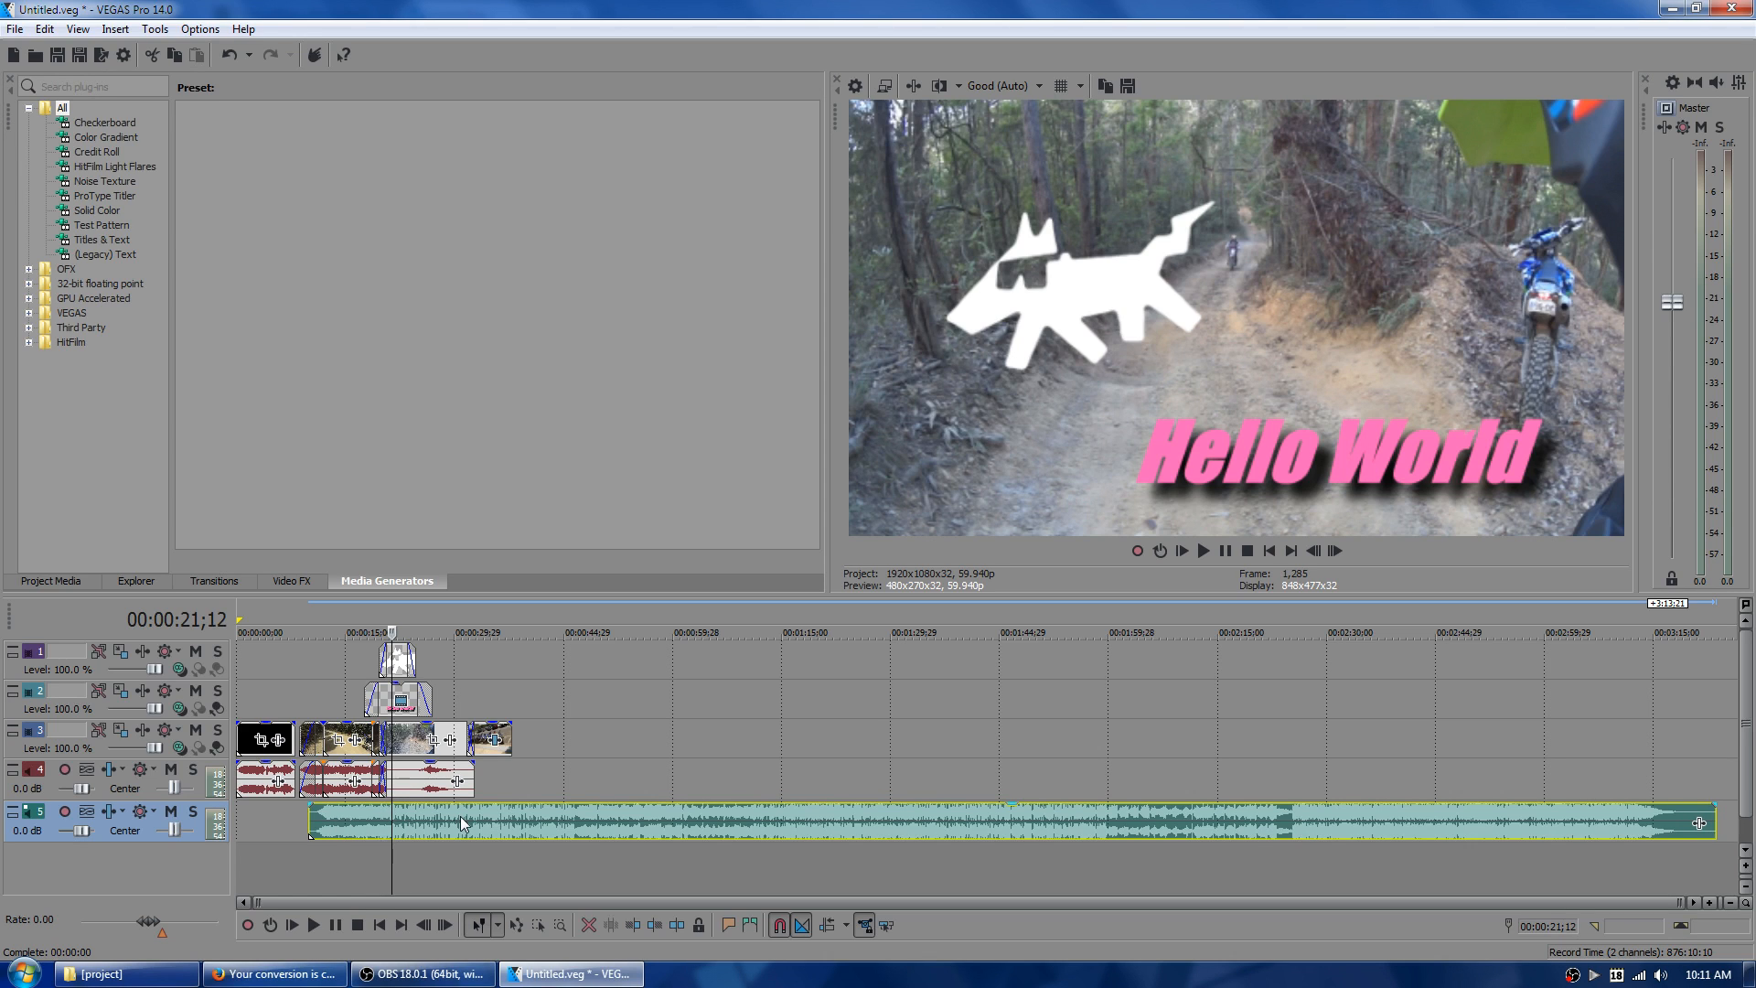
- Play back the edit from the end of the intro to hear the music together with the clips' own audio
{"action": "left_click", "coordinate": [291, 611]}
{"action": "left_click", "coordinate": [1202, 549]}
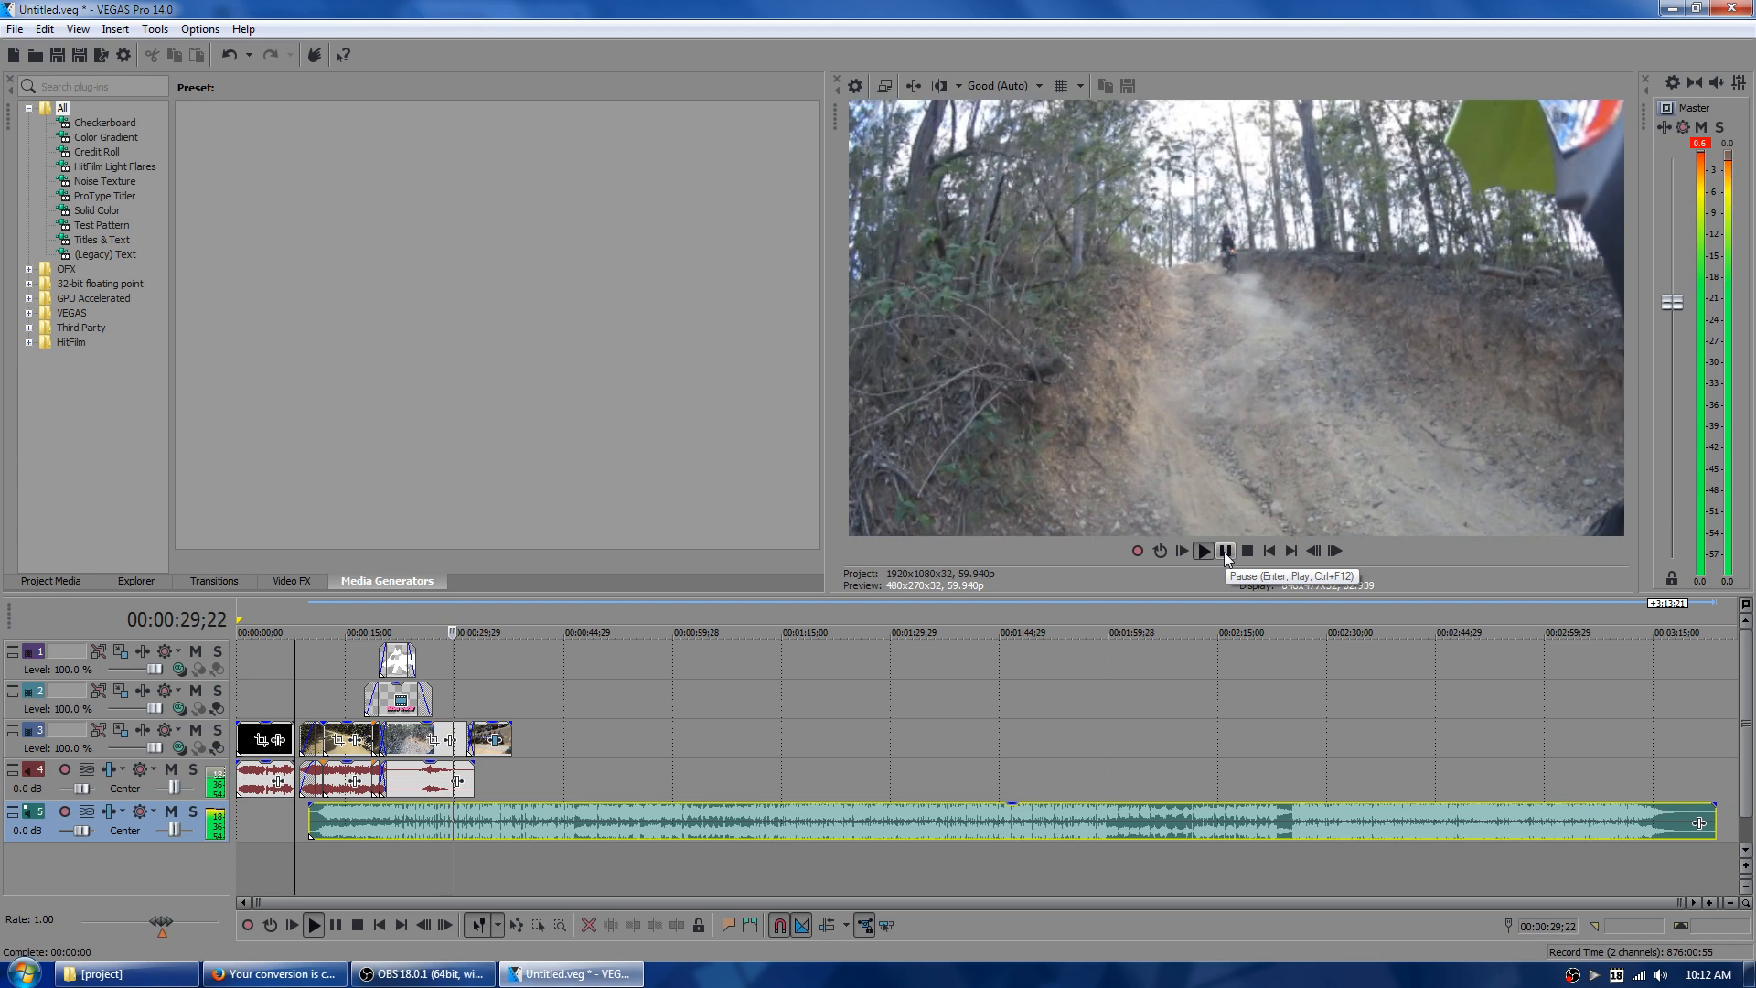
{"action": "left_click", "coordinate": [1224, 551]}
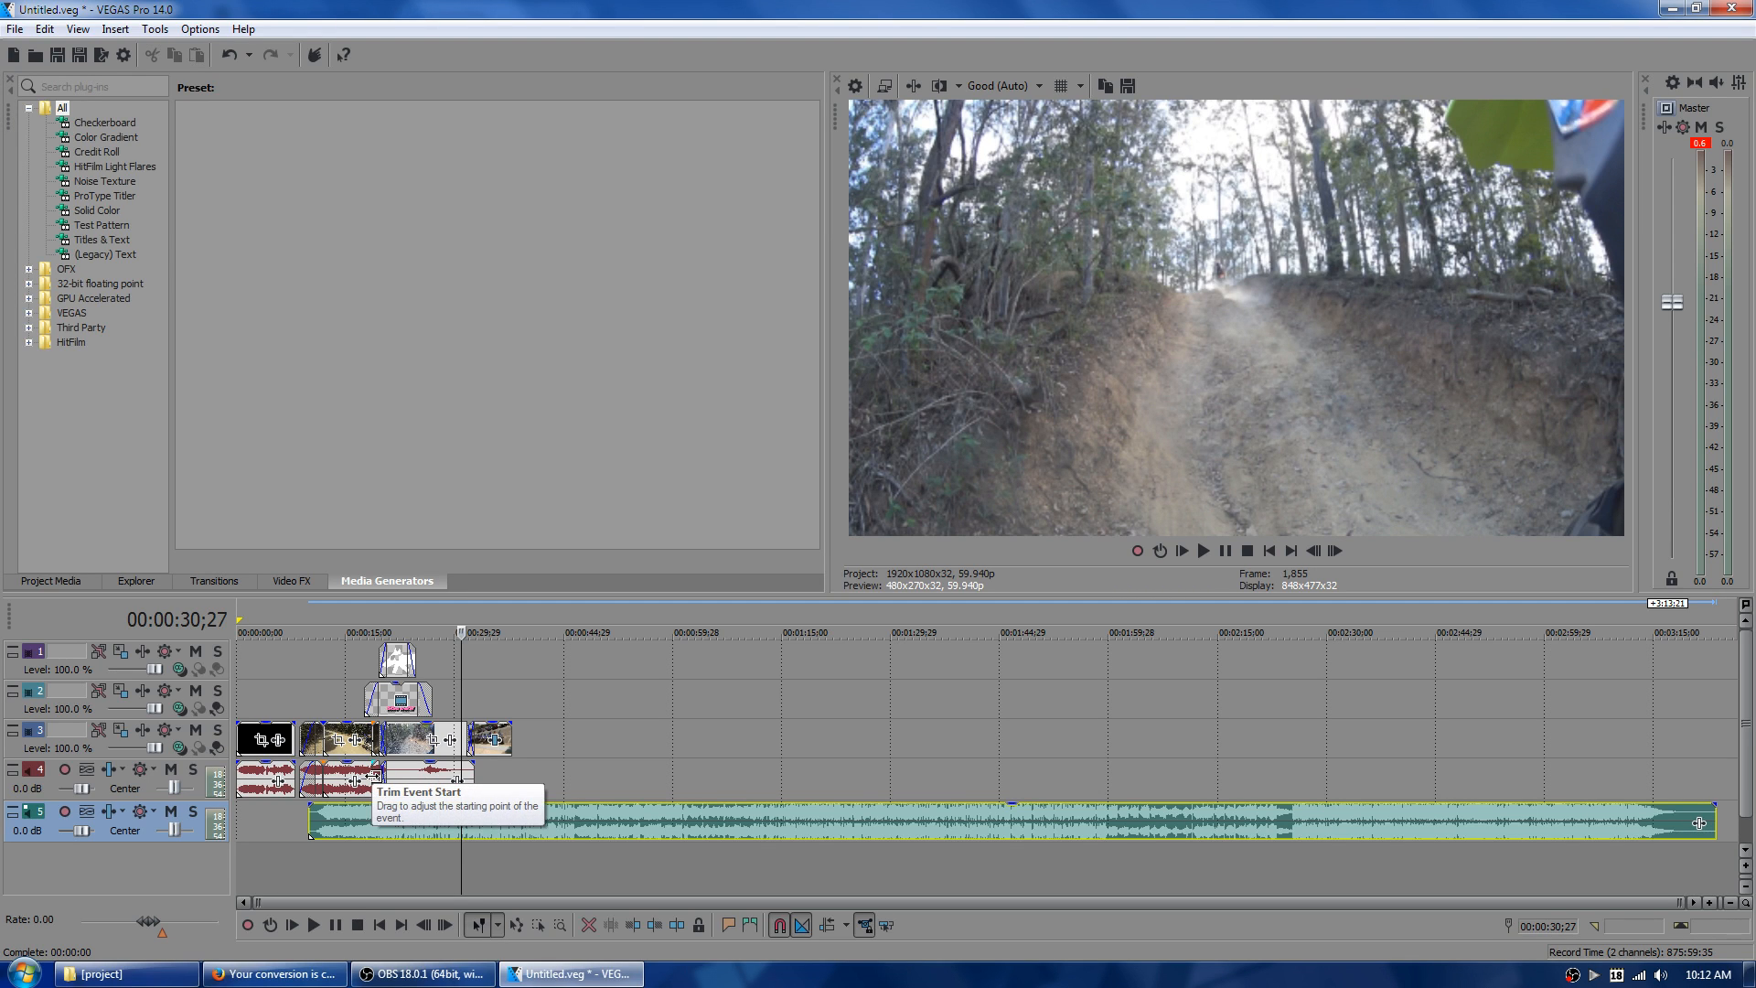
- Mute the audio events of the three riding clips after the intro, leaving the intro's sound and the music on
{"action": "left_click", "coordinate": [407, 778]}
{"action": "right_click", "coordinate": [420, 778]}
{"action": "mouse_move", "coordinate": [553, 601]}
{"action": "left_click", "coordinate": [699, 595]}
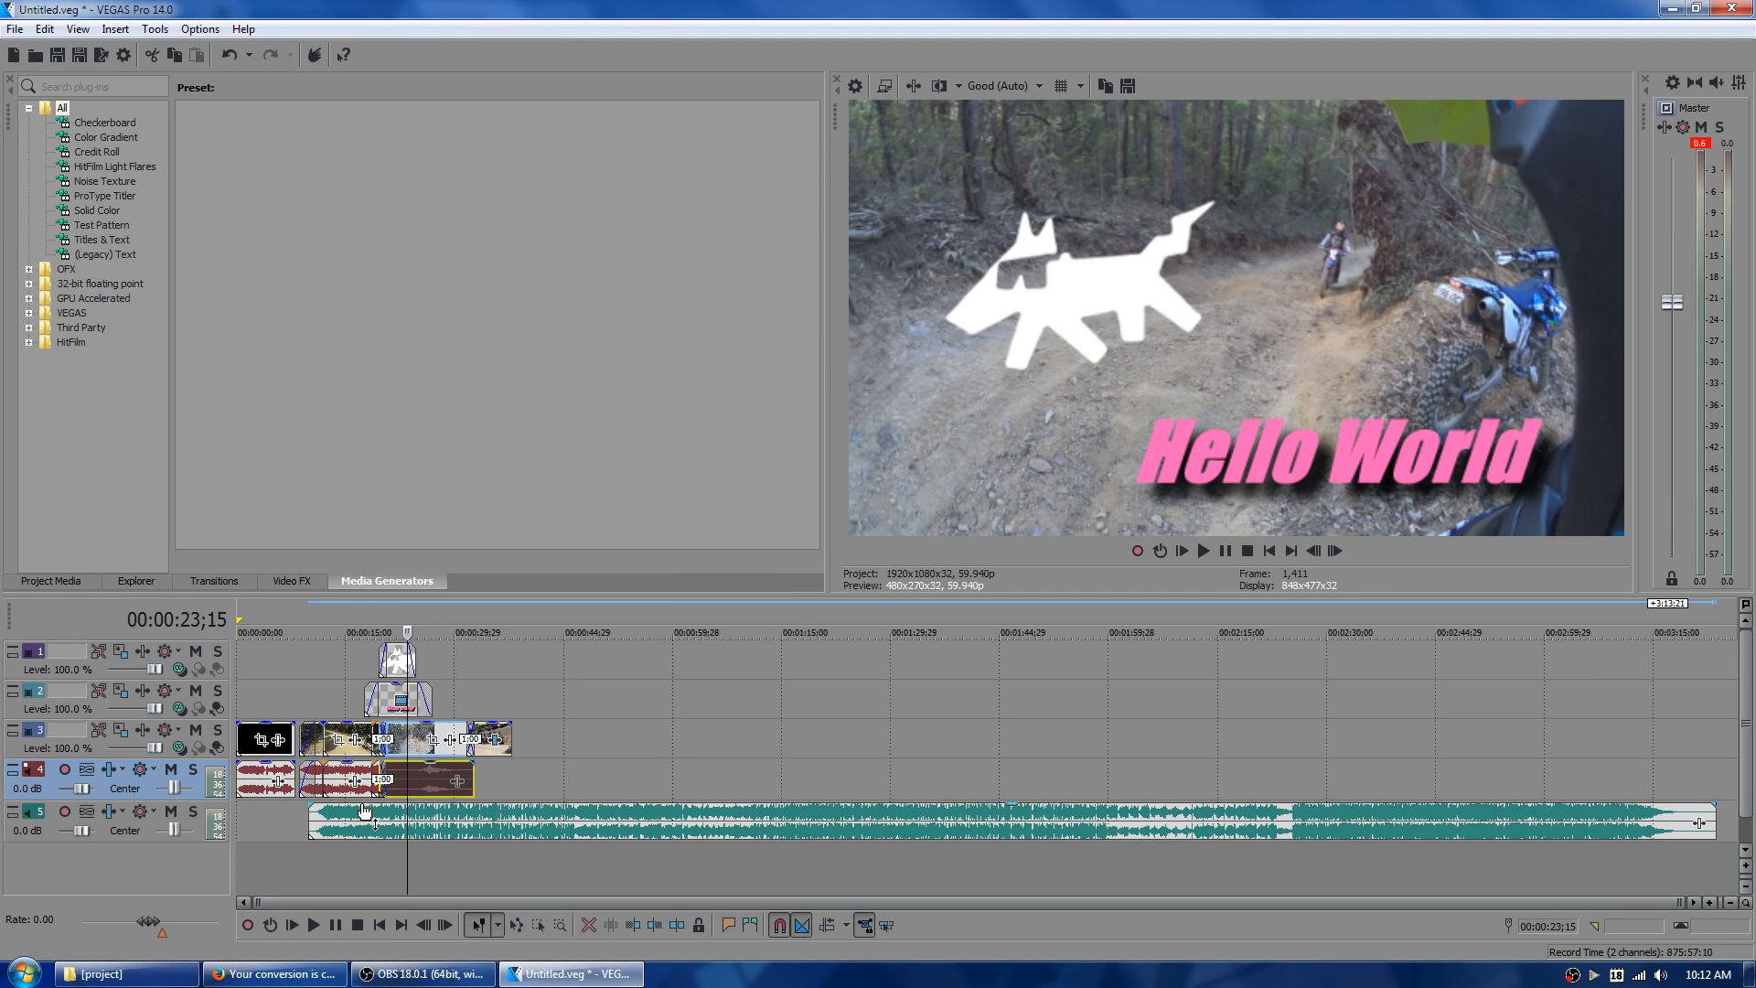
{"action": "left_click", "coordinate": [343, 782]}
{"action": "mouse_move", "coordinate": [549, 591]}
{"action": "left_click", "coordinate": [604, 594]}
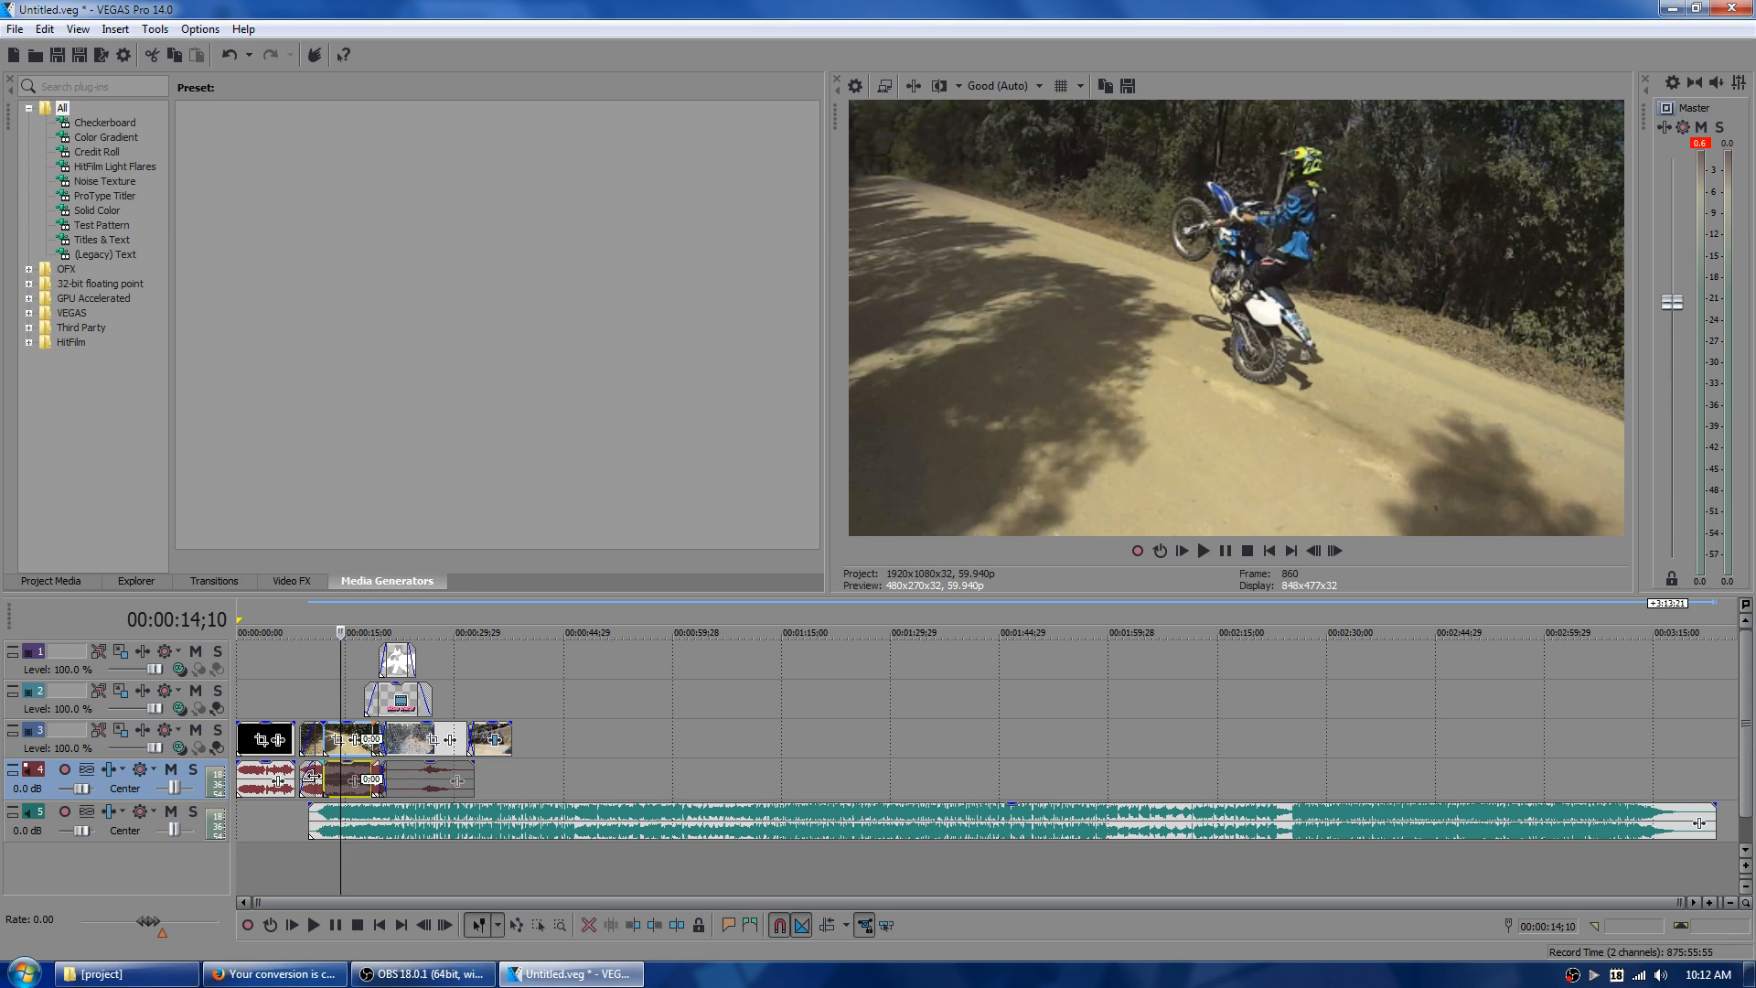
{"action": "left_click", "coordinate": [312, 777]}
{"action": "left_click_drag", "start_coordinate": [376, 771], "coordinate": [364, 776]}
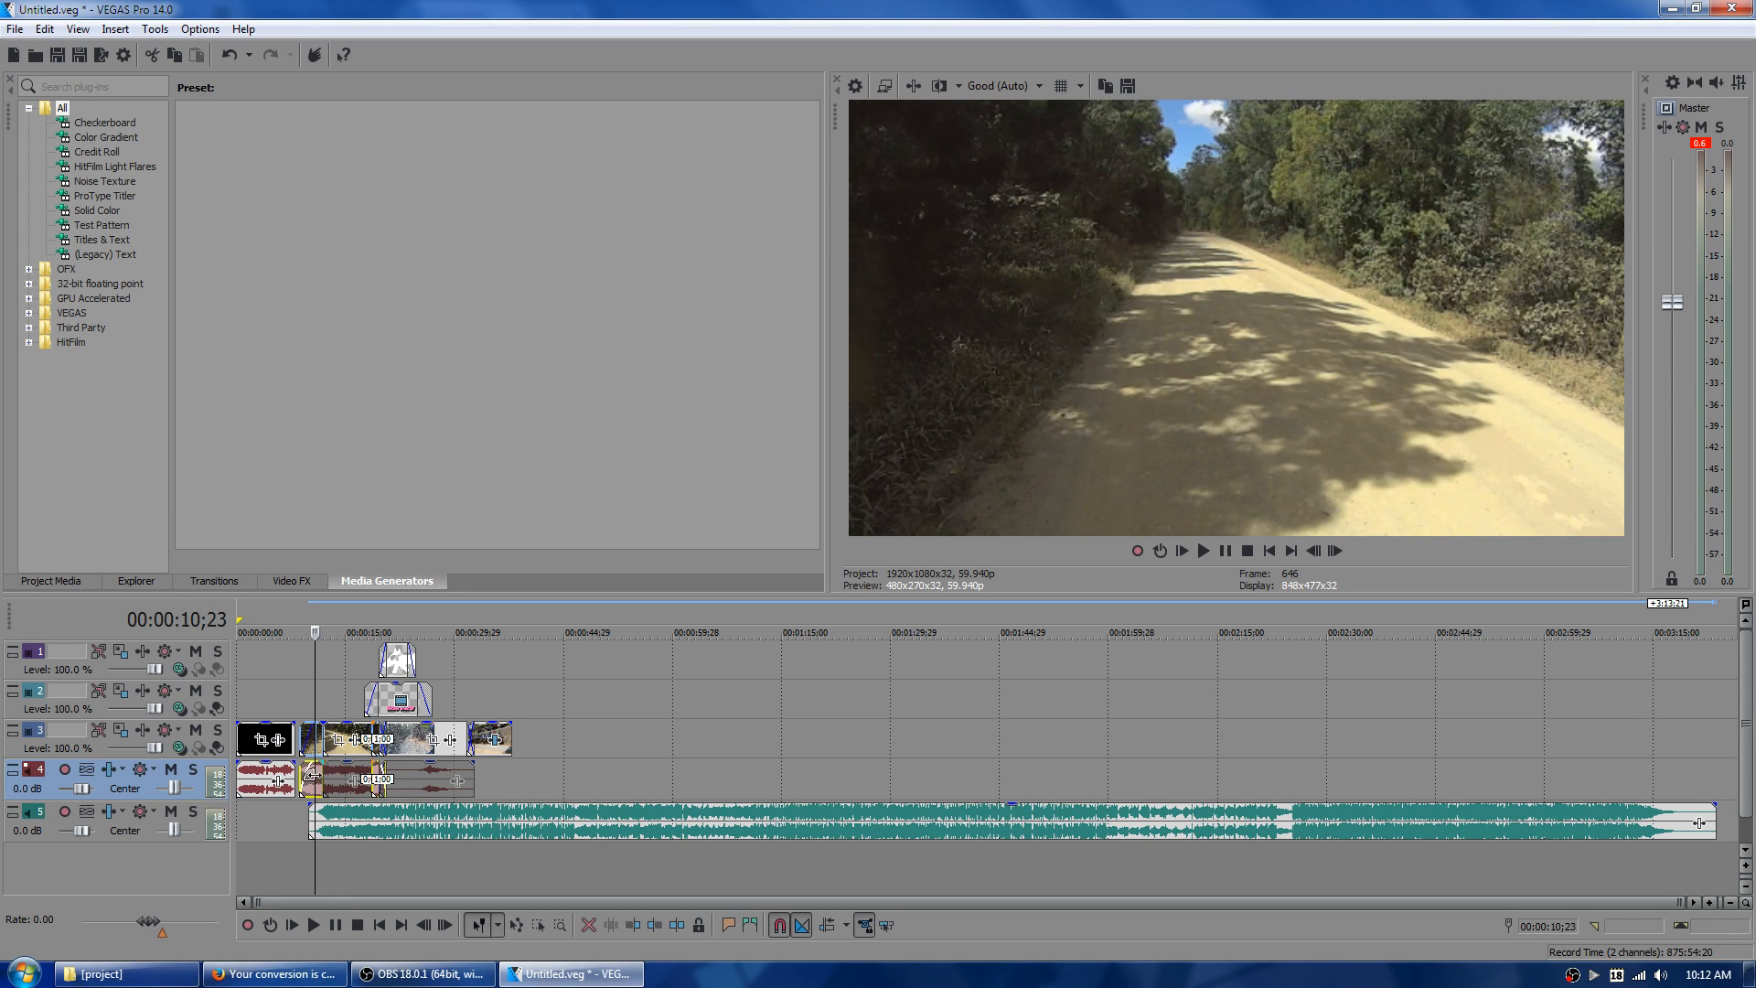
{"action": "right_click", "coordinate": [311, 773]}
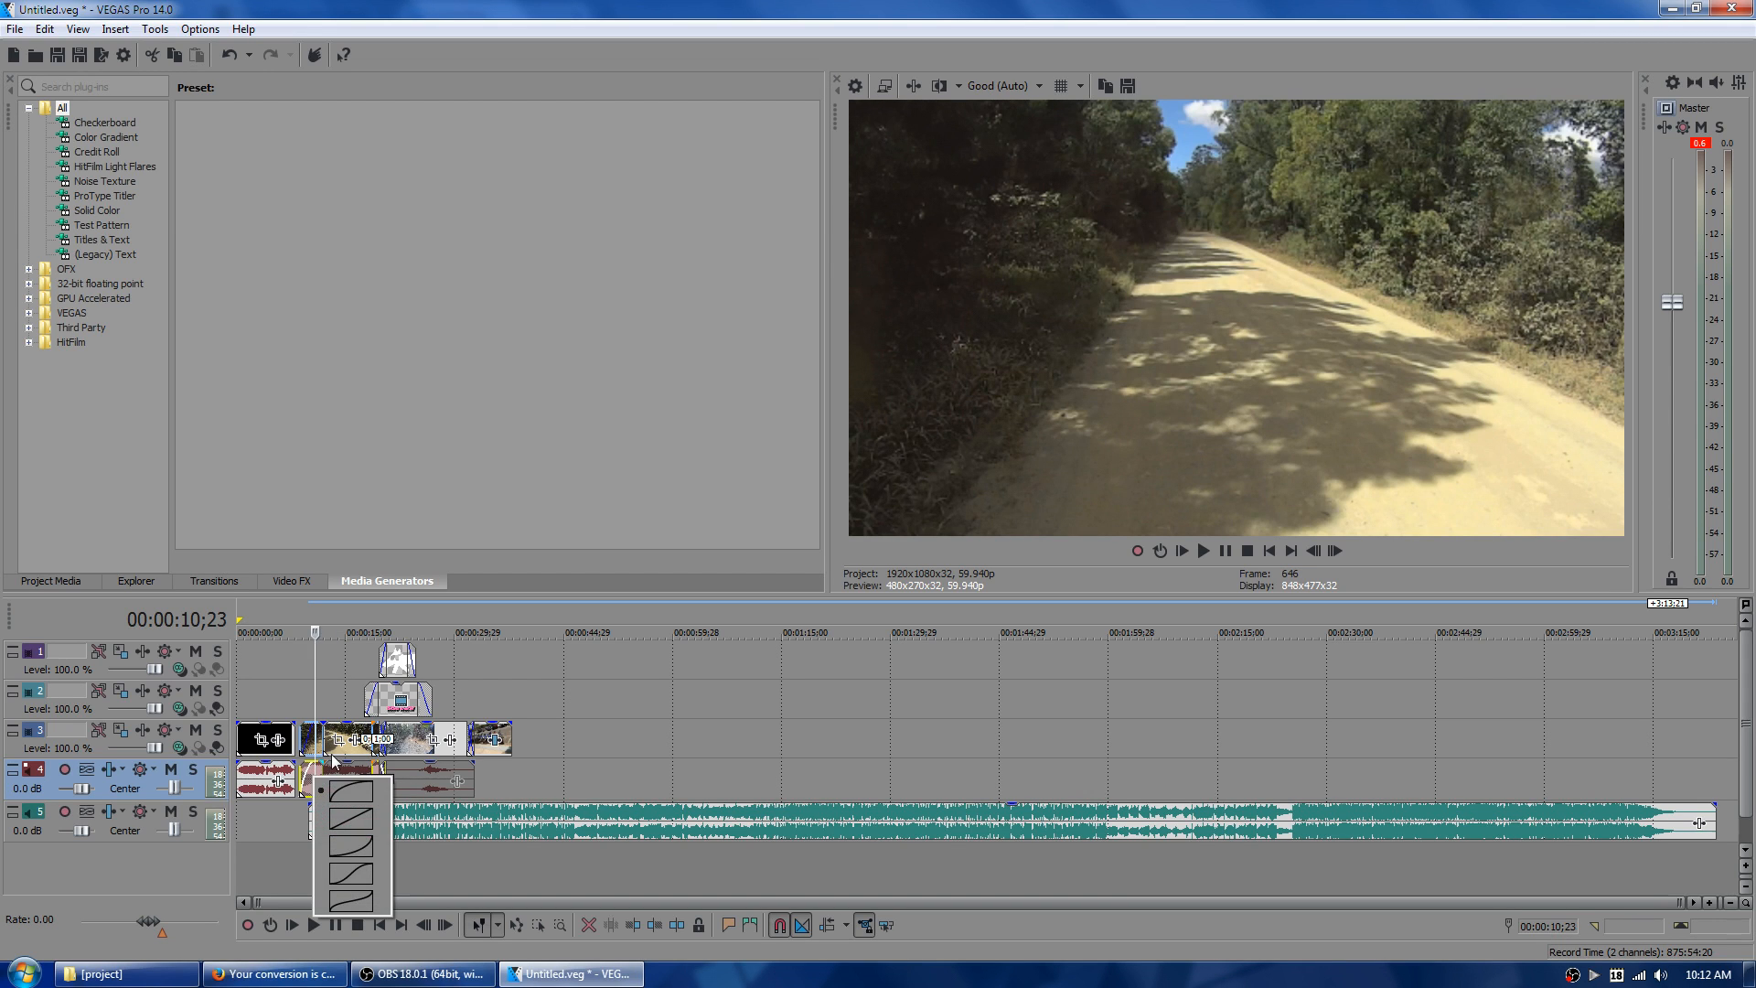
{"action": "right_click", "coordinate": [312, 787]}
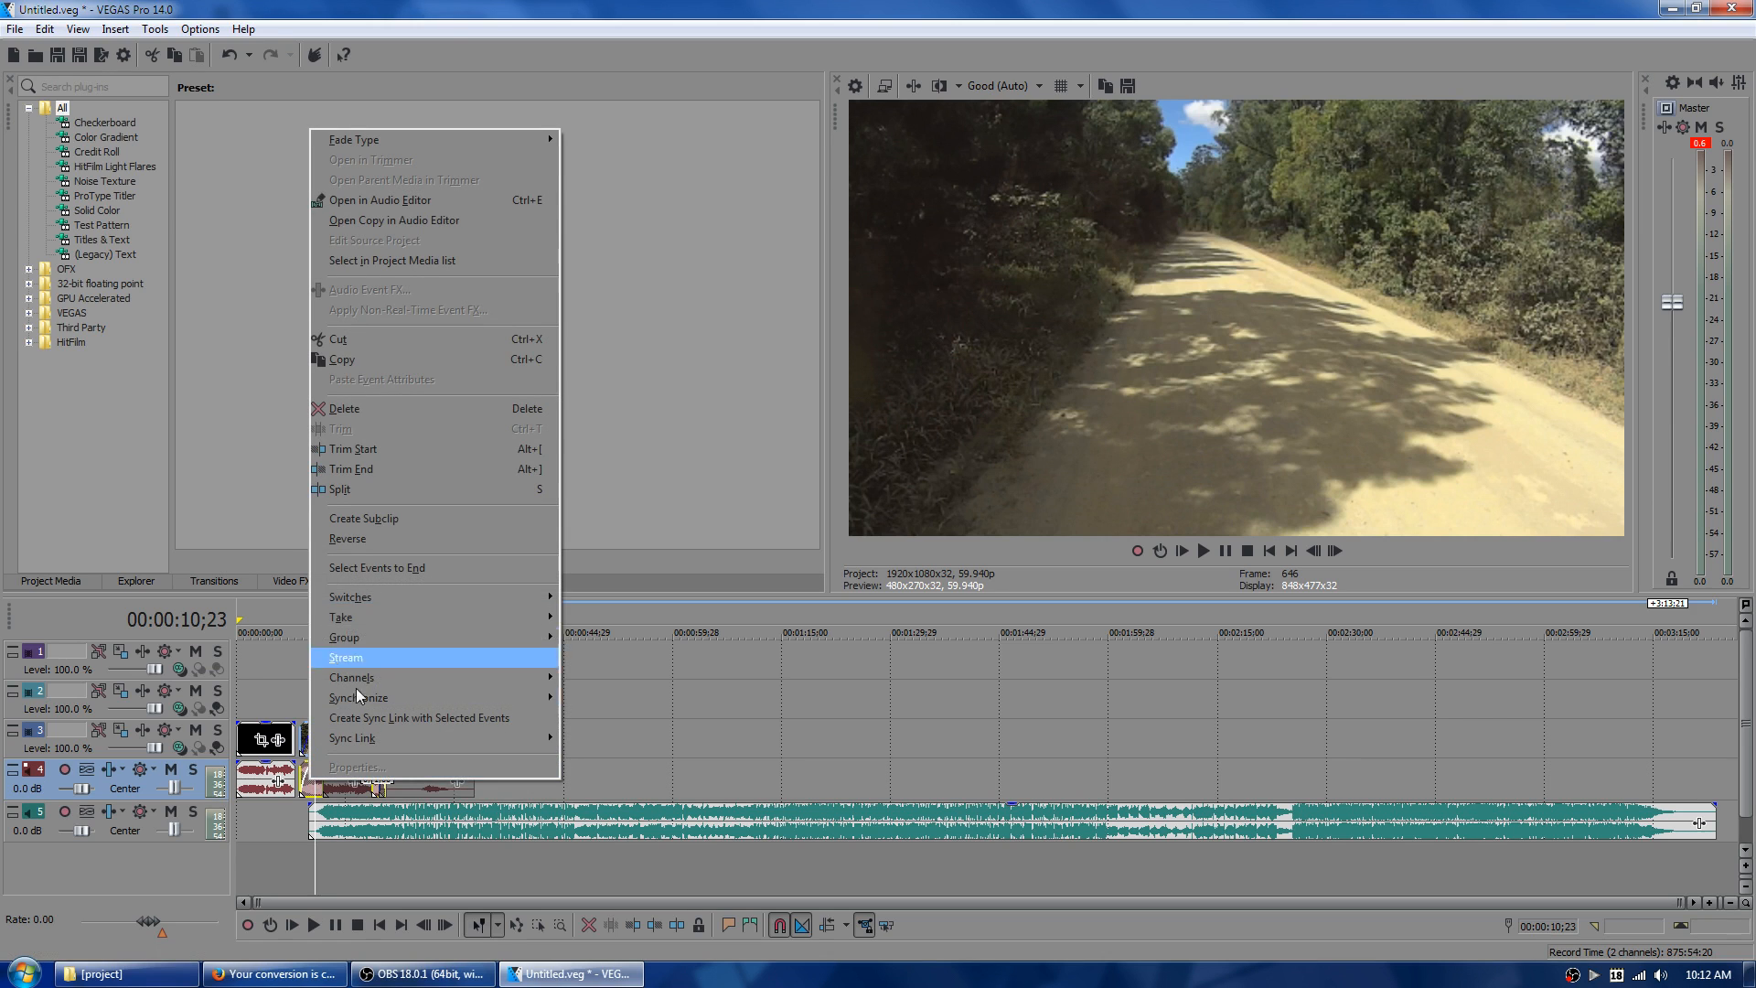
{"action": "left_click", "coordinate": [590, 597]}
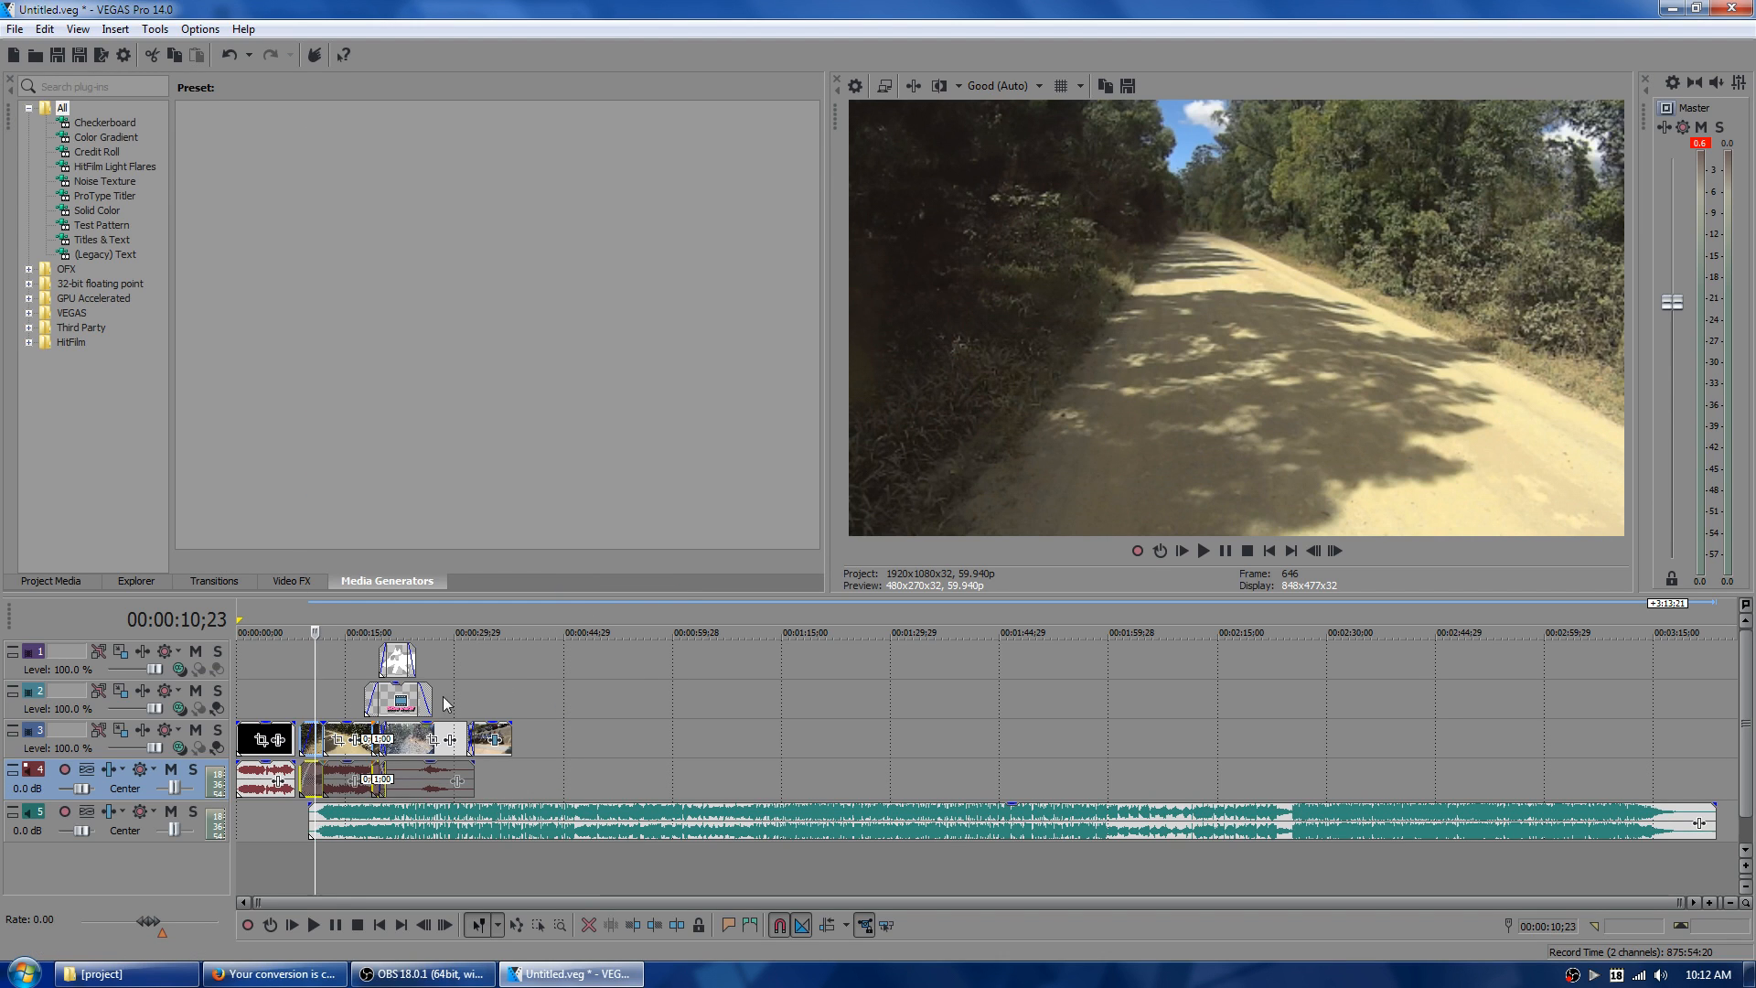
- Play back the start of the riding footage to check that only the music is heard
{"action": "left_click", "coordinate": [304, 616]}
{"action": "left_click", "coordinate": [1198, 551]}
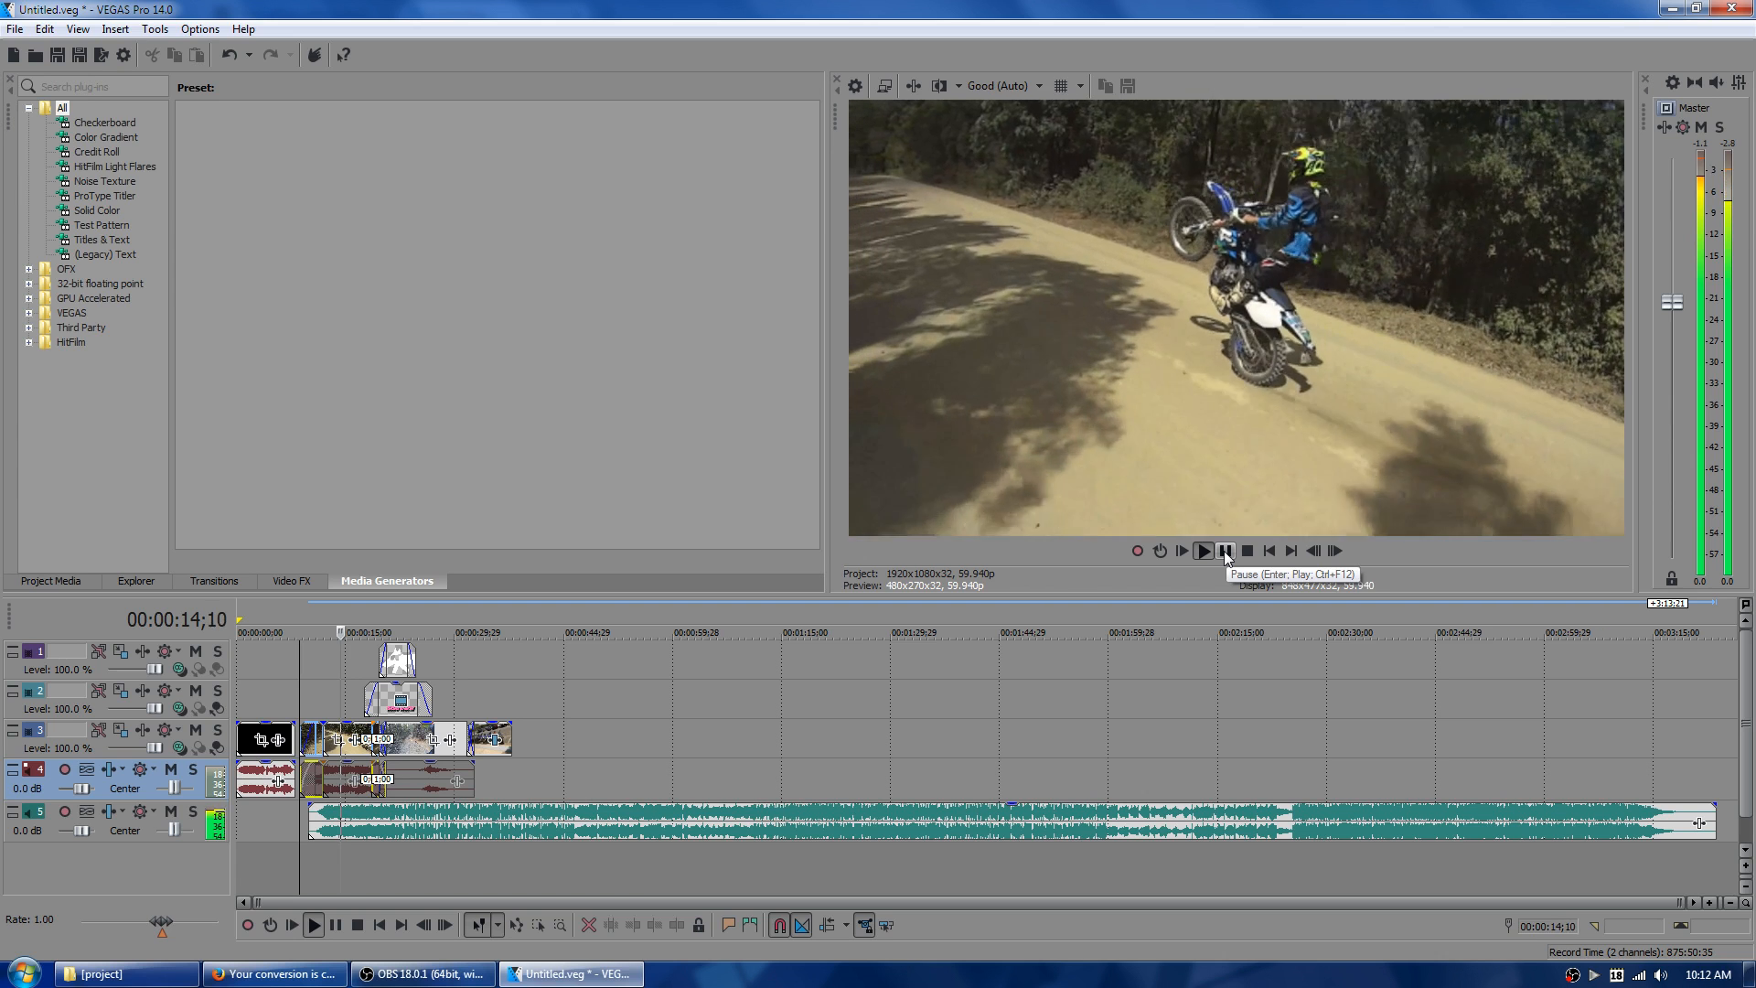
{"action": "left_click", "coordinate": [1226, 551]}
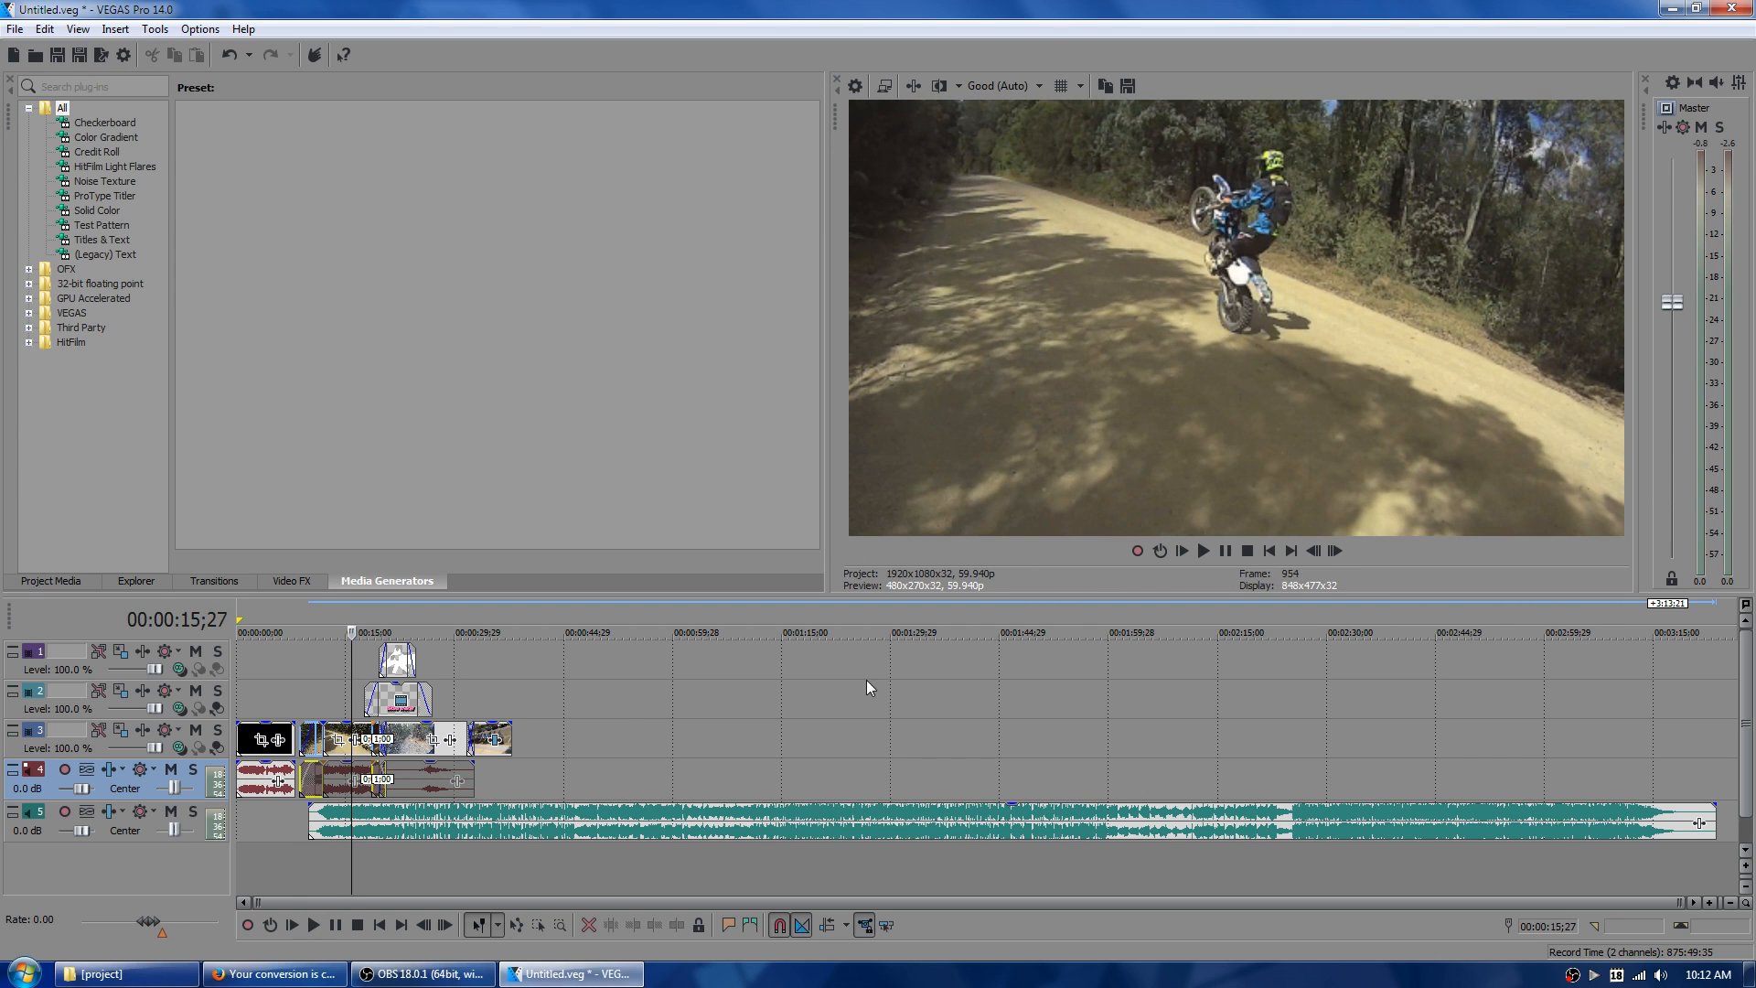
- Split the music at the end of the last video event and delete the remainder
{"action": "left_click", "coordinate": [512, 632]}
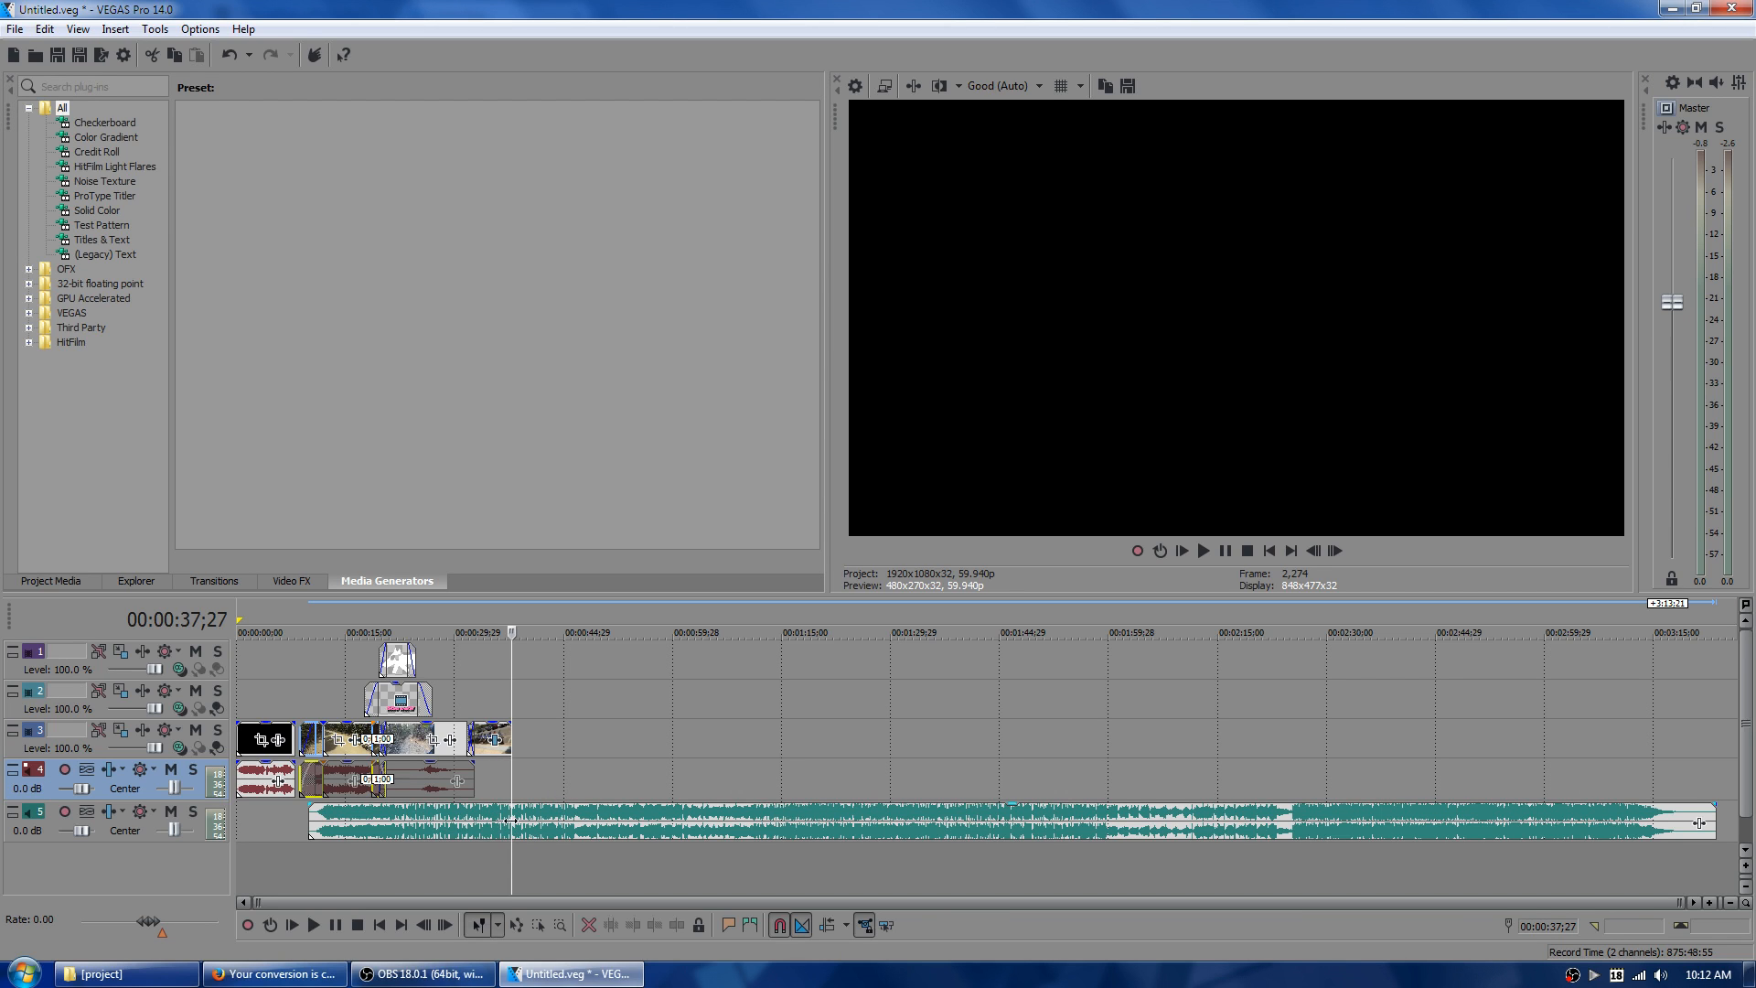
{"action": "left_click", "coordinate": [615, 740]}
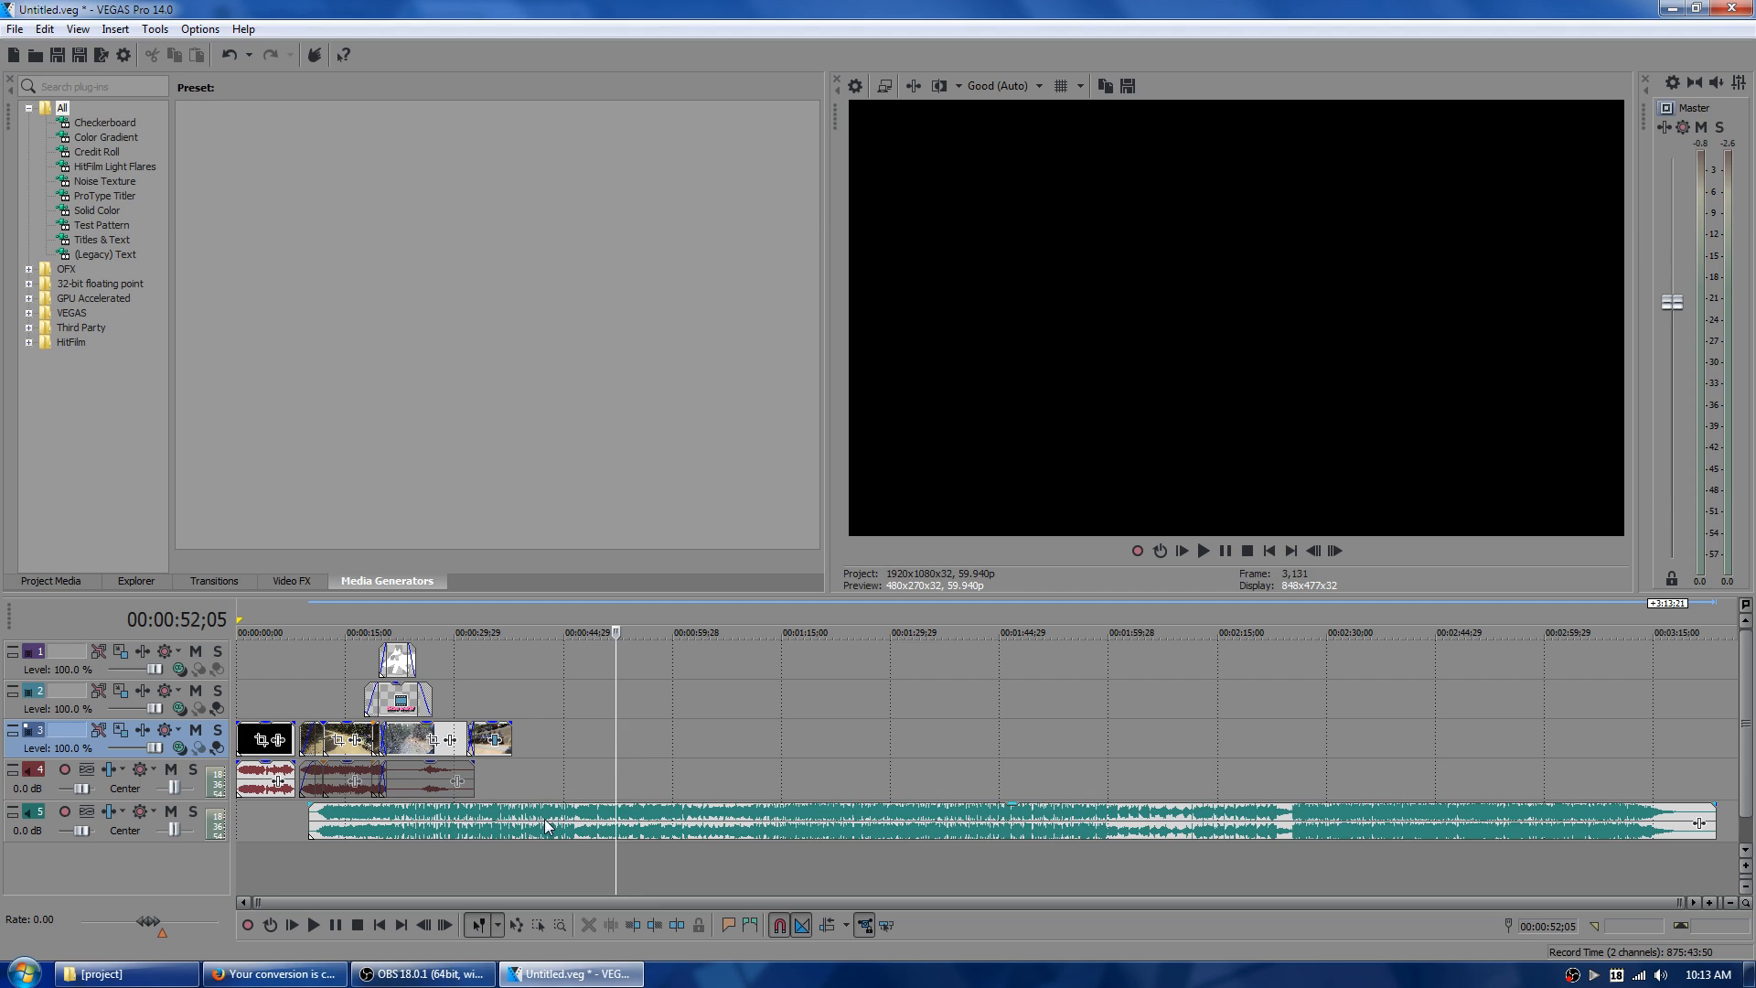
{"action": "left_click", "coordinate": [513, 814]}
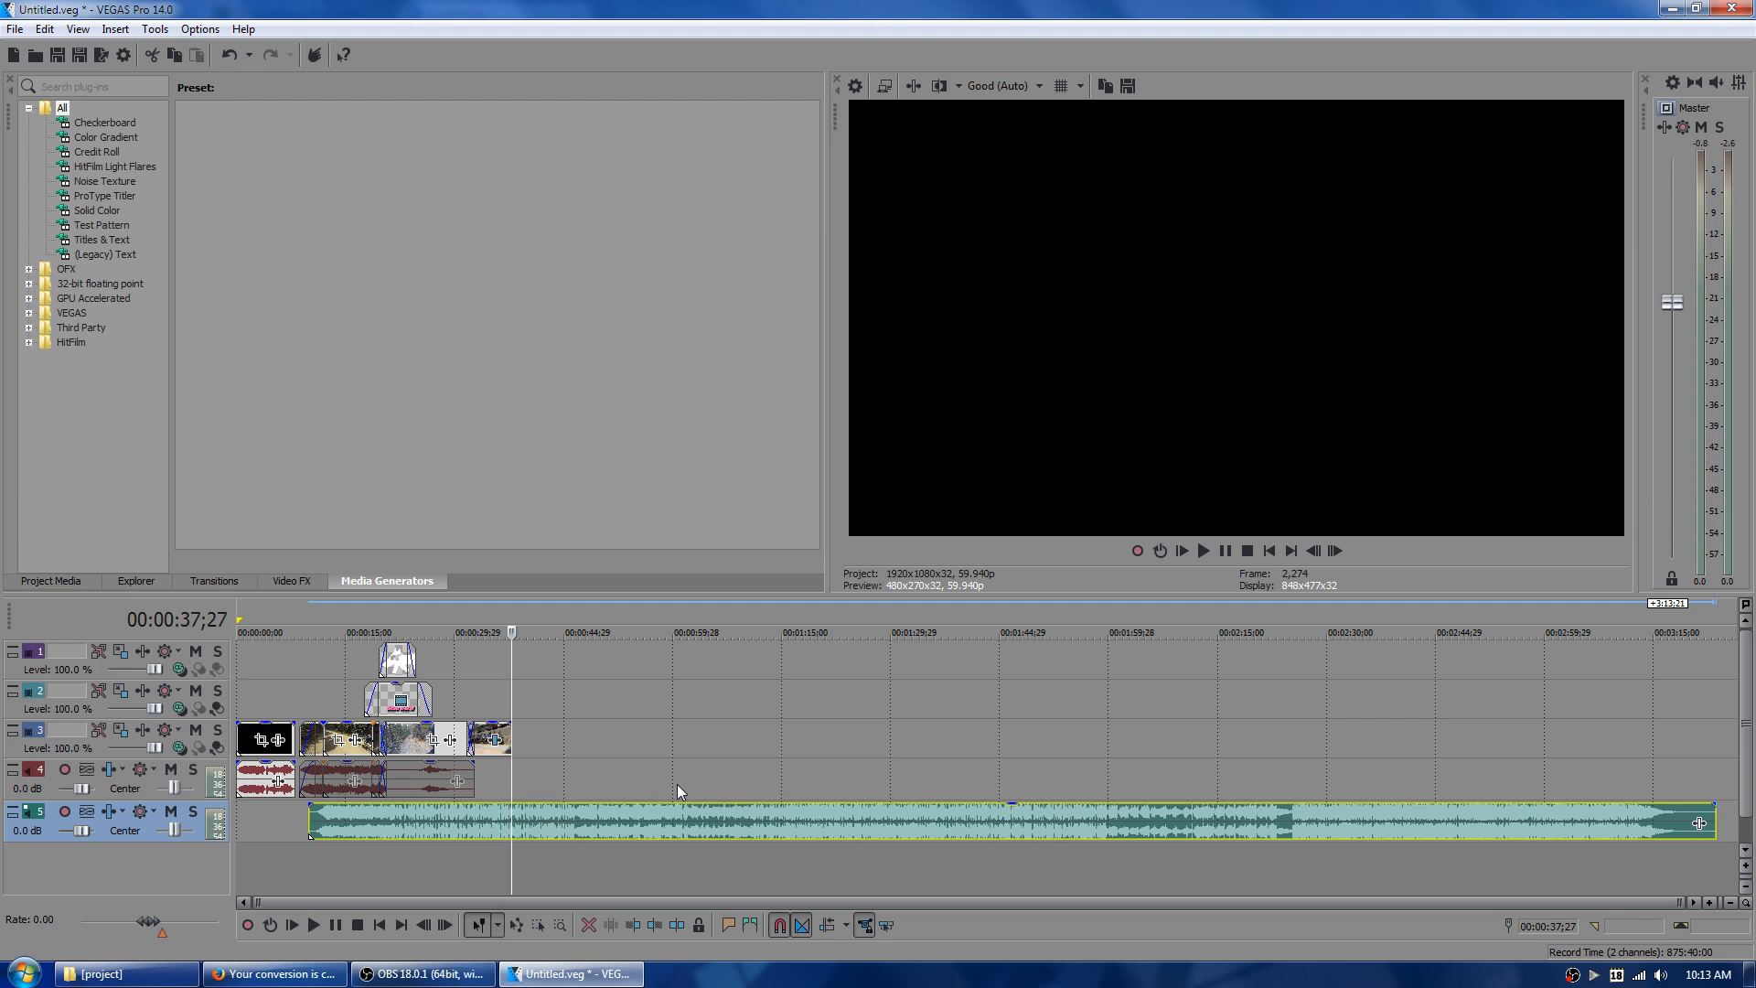
{"action": "key", "text": "s"}
{"action": "left_click", "coordinate": [628, 816]}
{"action": "key", "text": "Delete"}
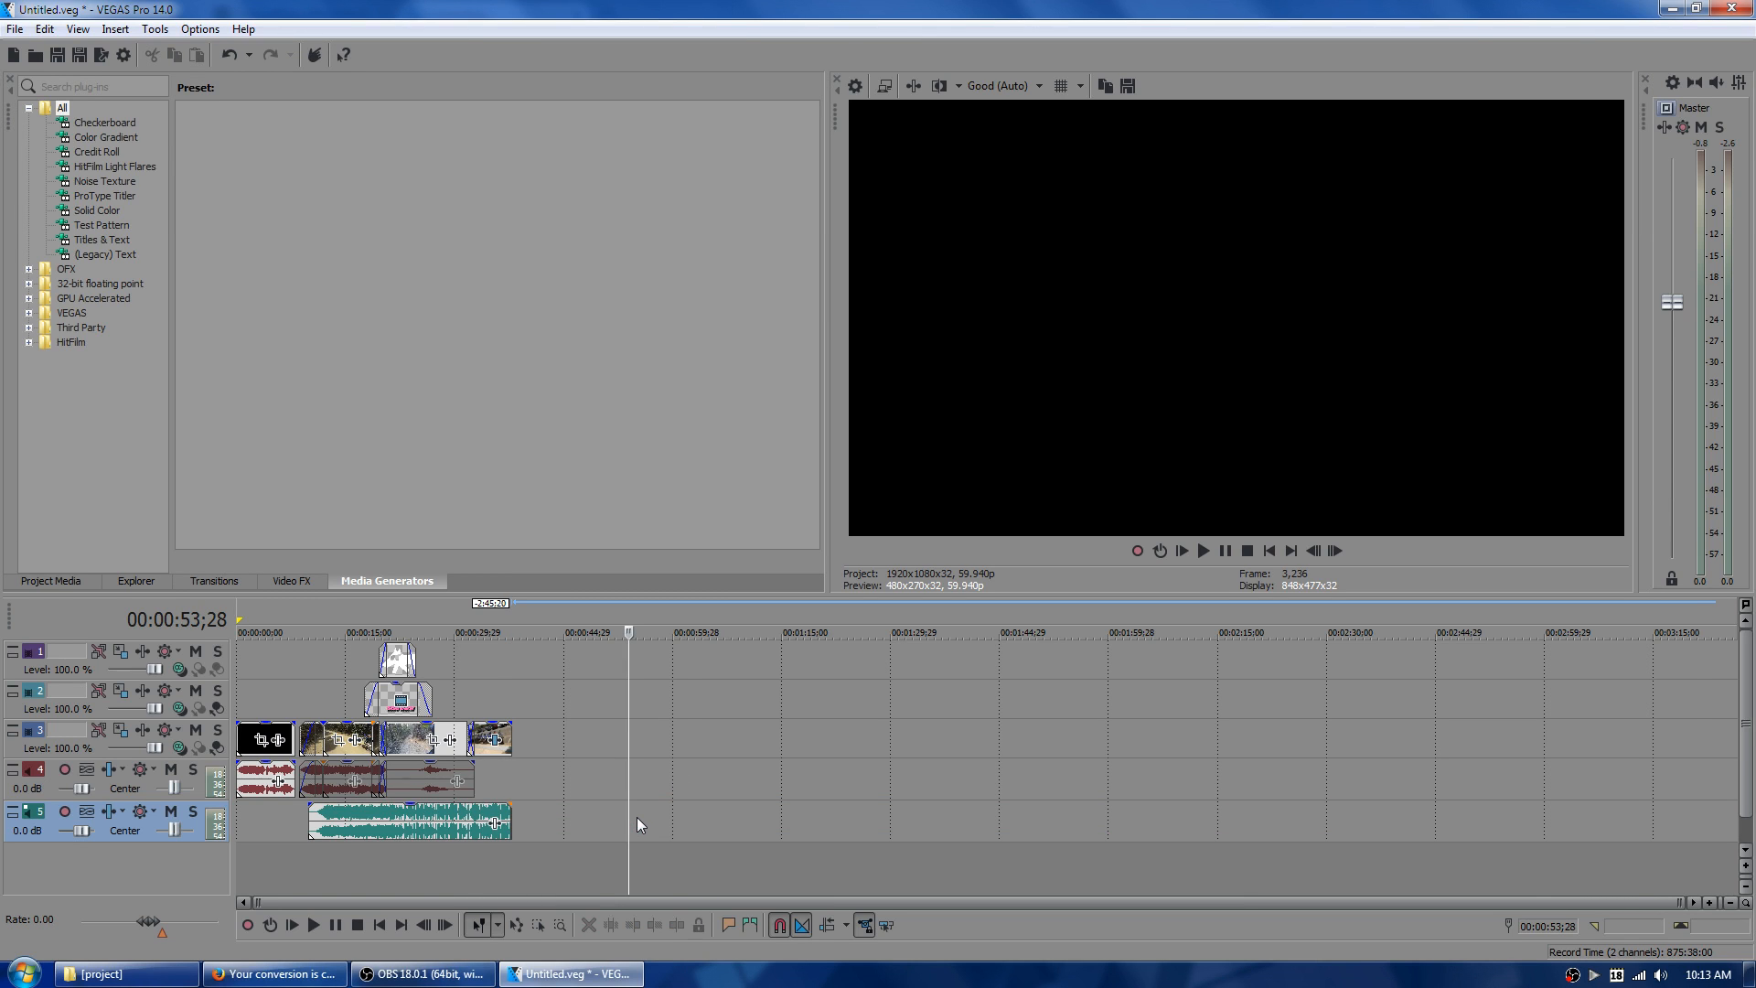
- Add a short fade-out to the end of the music and play back the ending
{"action": "left_click_drag", "start_coordinate": [509, 803], "coordinate": [485, 802]}
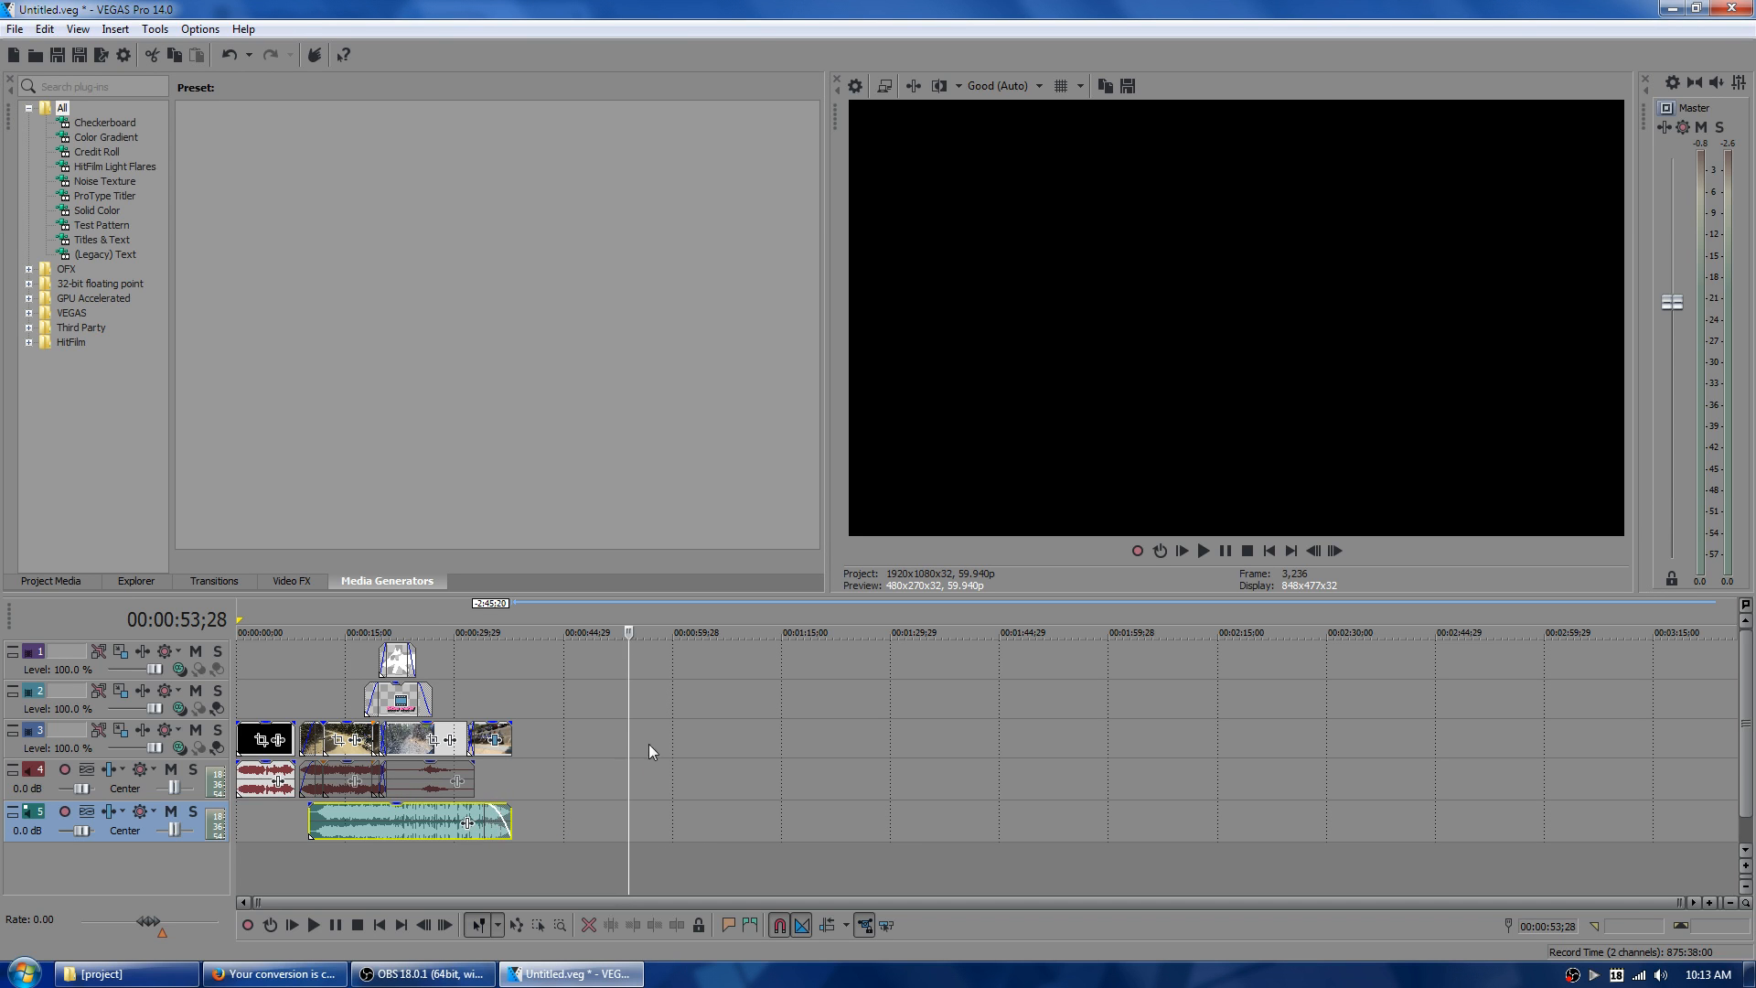
{"action": "left_click", "coordinate": [446, 627]}
{"action": "left_click", "coordinate": [1203, 549]}
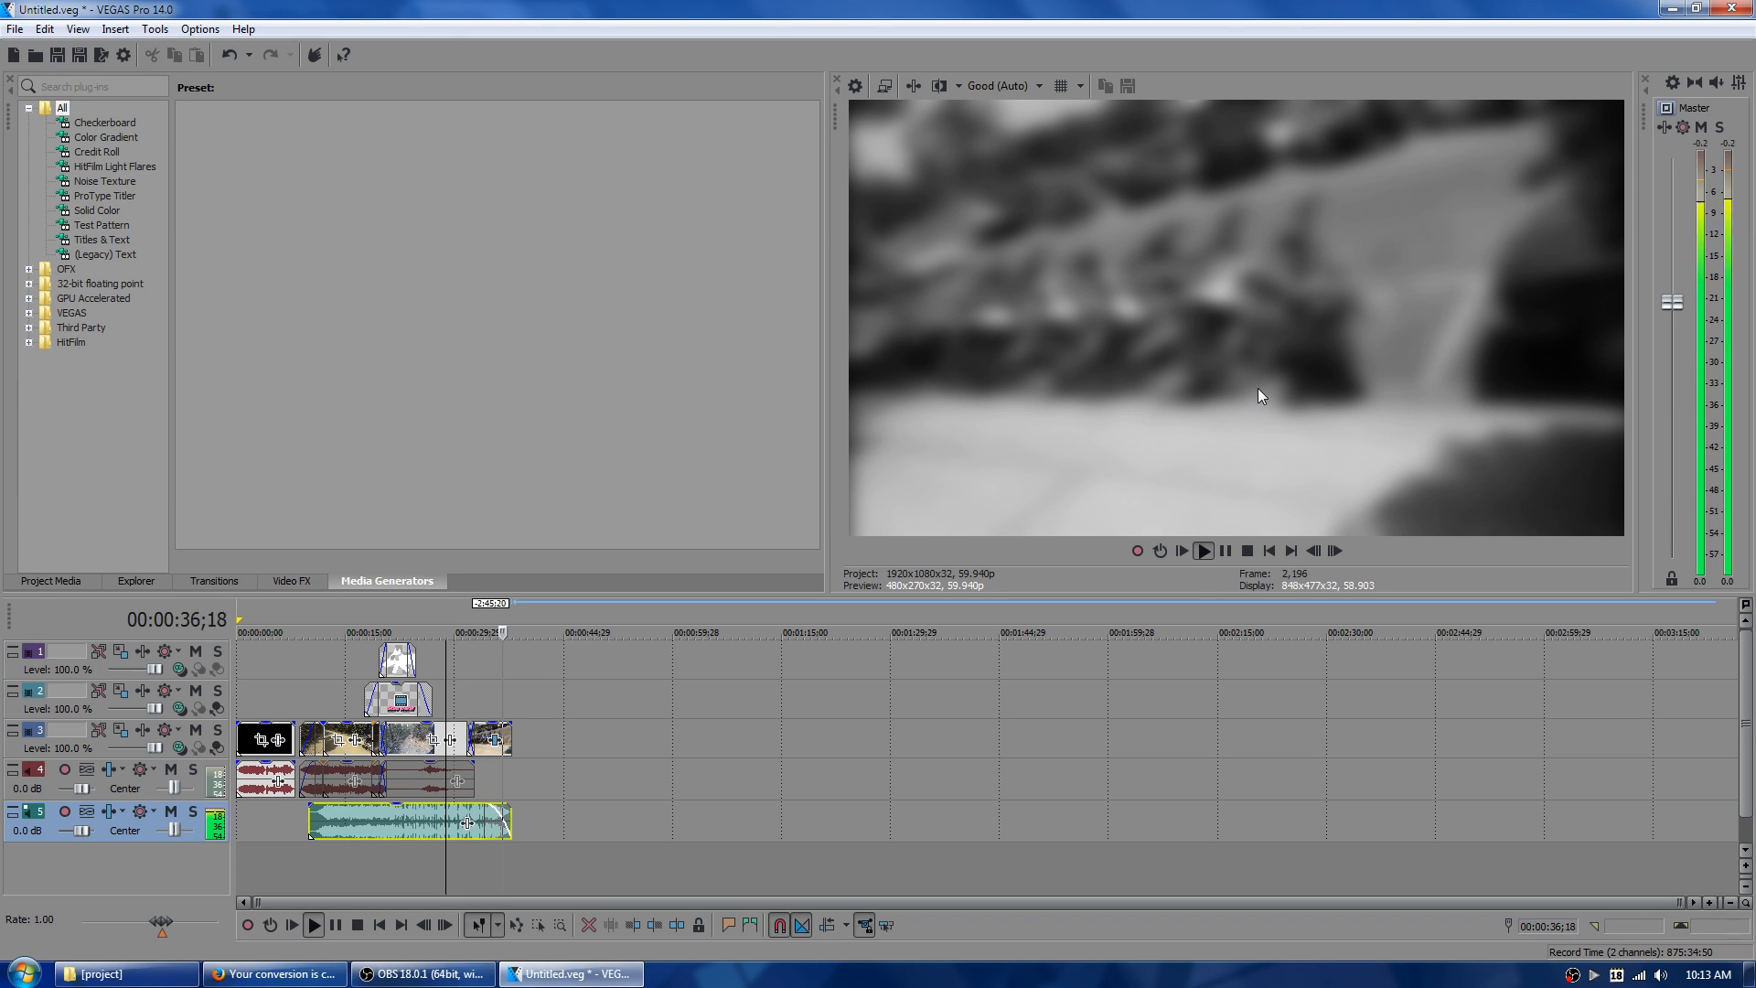
{"action": "left_click", "coordinate": [1226, 550]}
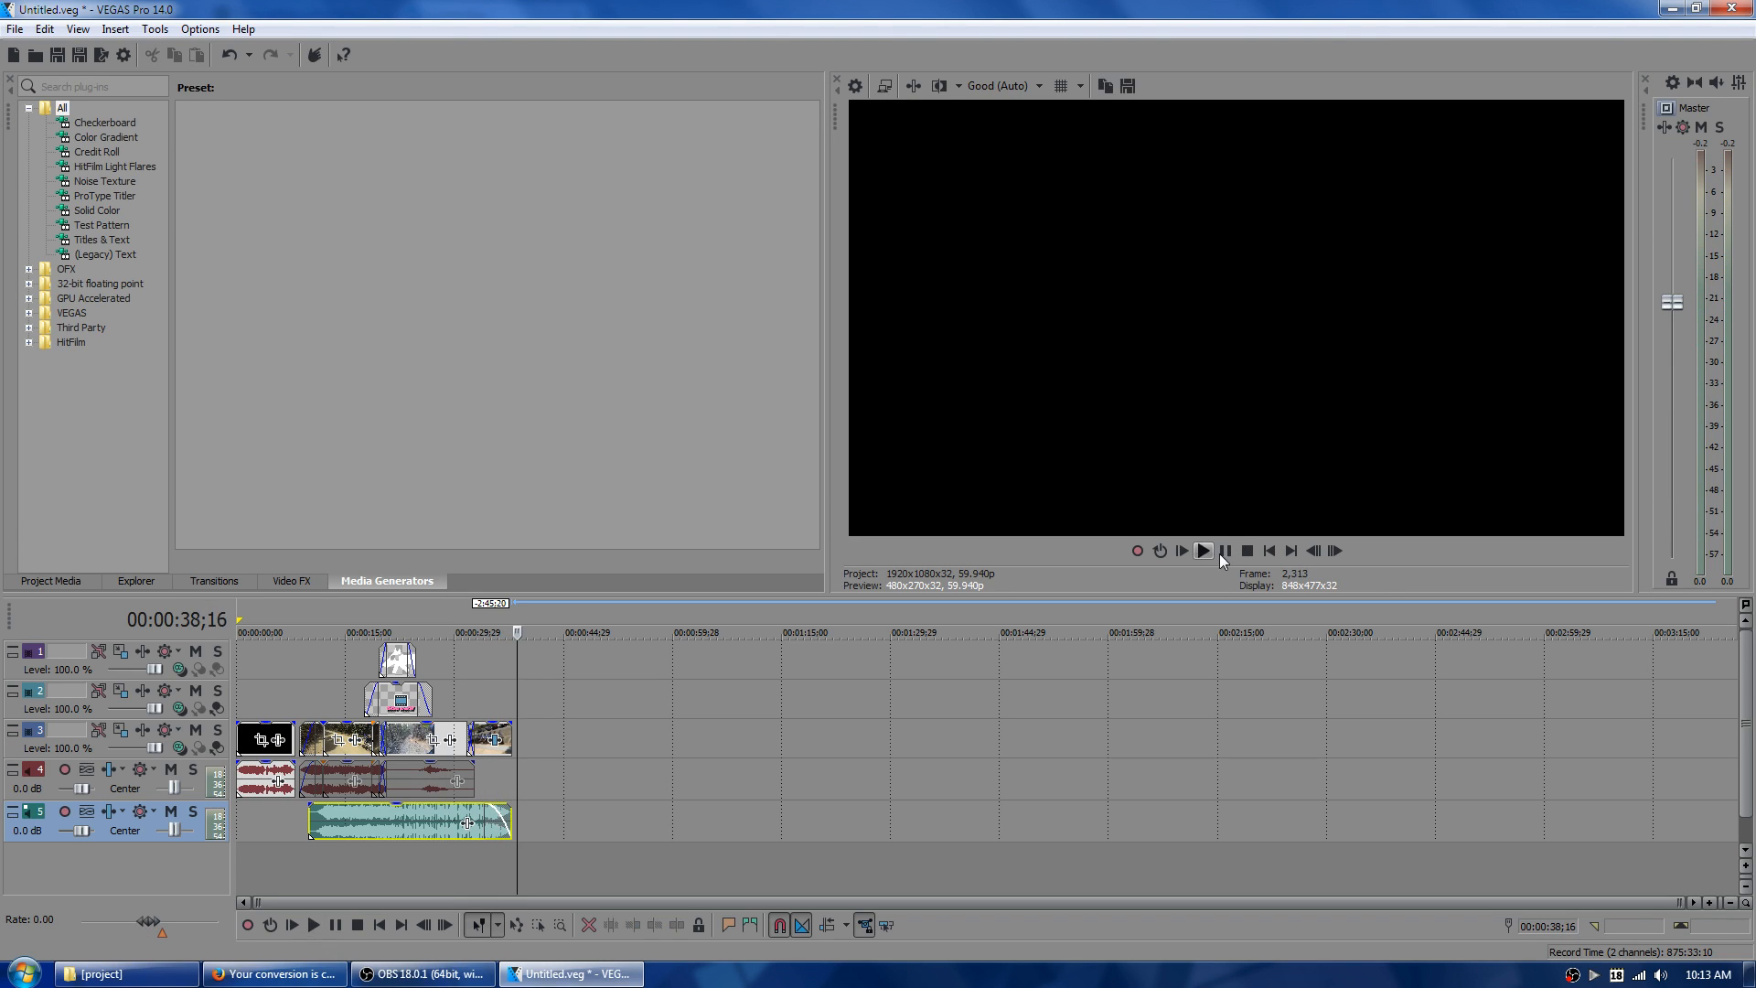
- Add a fade-out to the end of the closing photo matching the music's fade, and save the project
{"action": "left_click_drag", "start_coordinate": [513, 724], "coordinate": [477, 679]}
{"action": "left_click", "coordinate": [468, 617]}
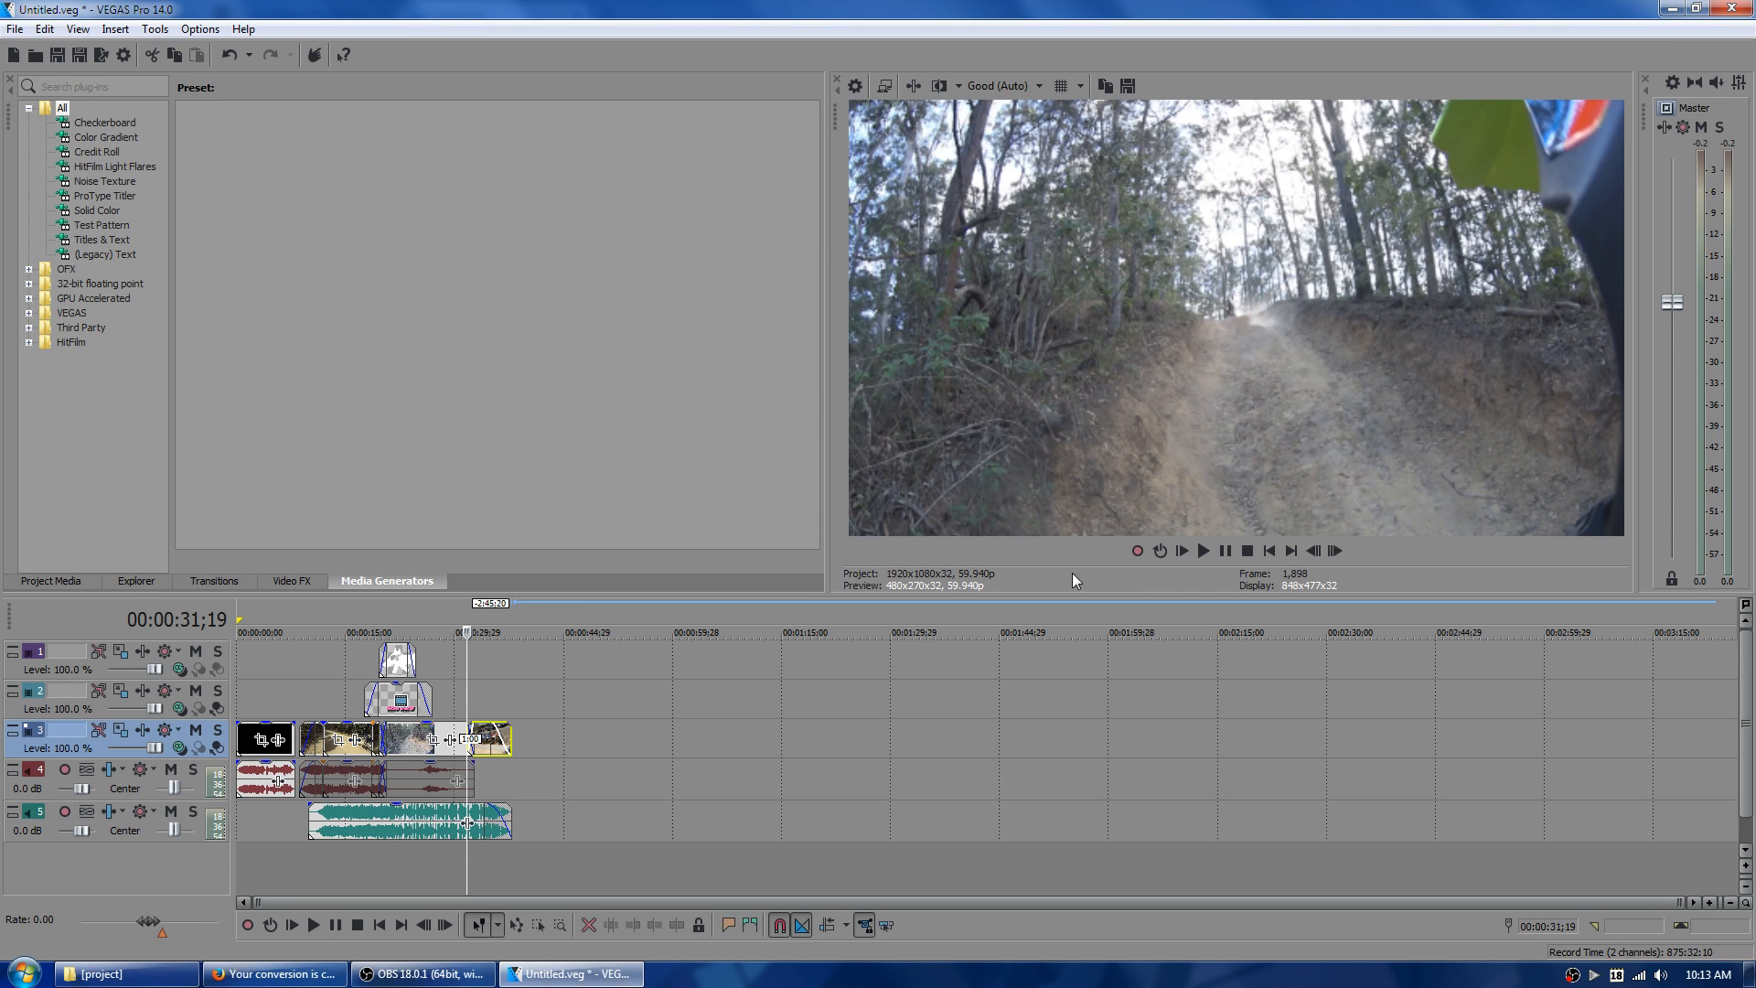
{"action": "left_click", "coordinate": [1204, 553]}
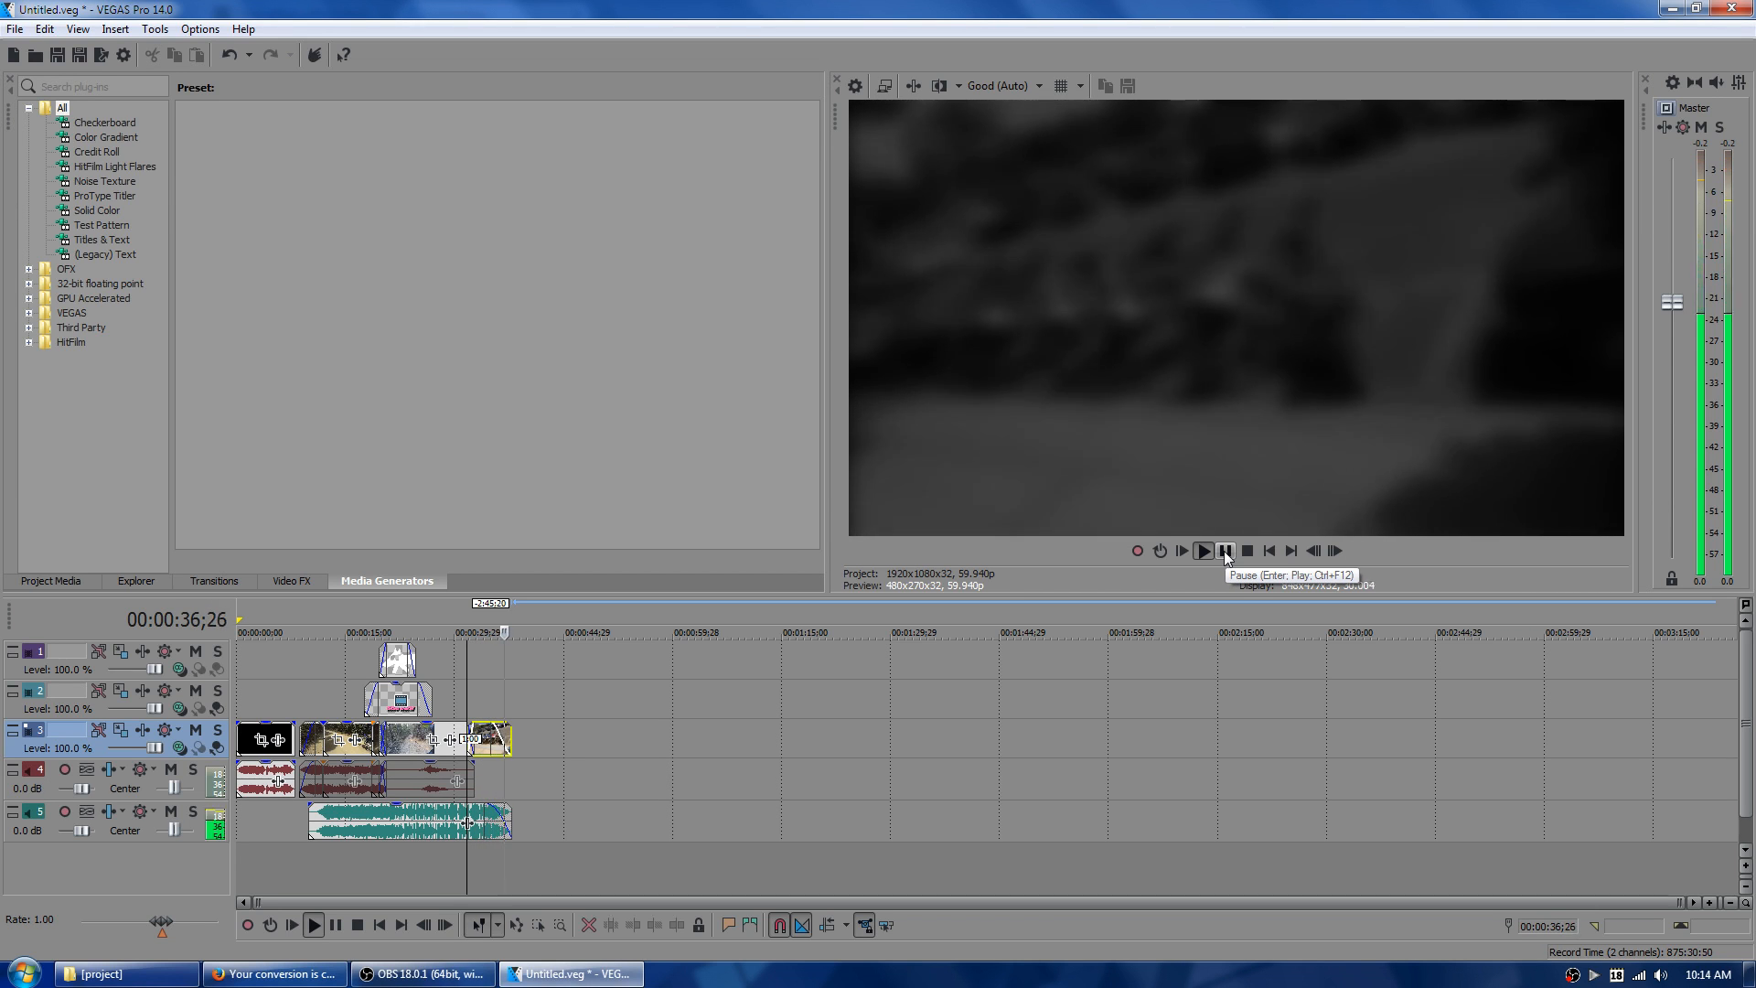
{"action": "left_click", "coordinate": [1223, 550]}
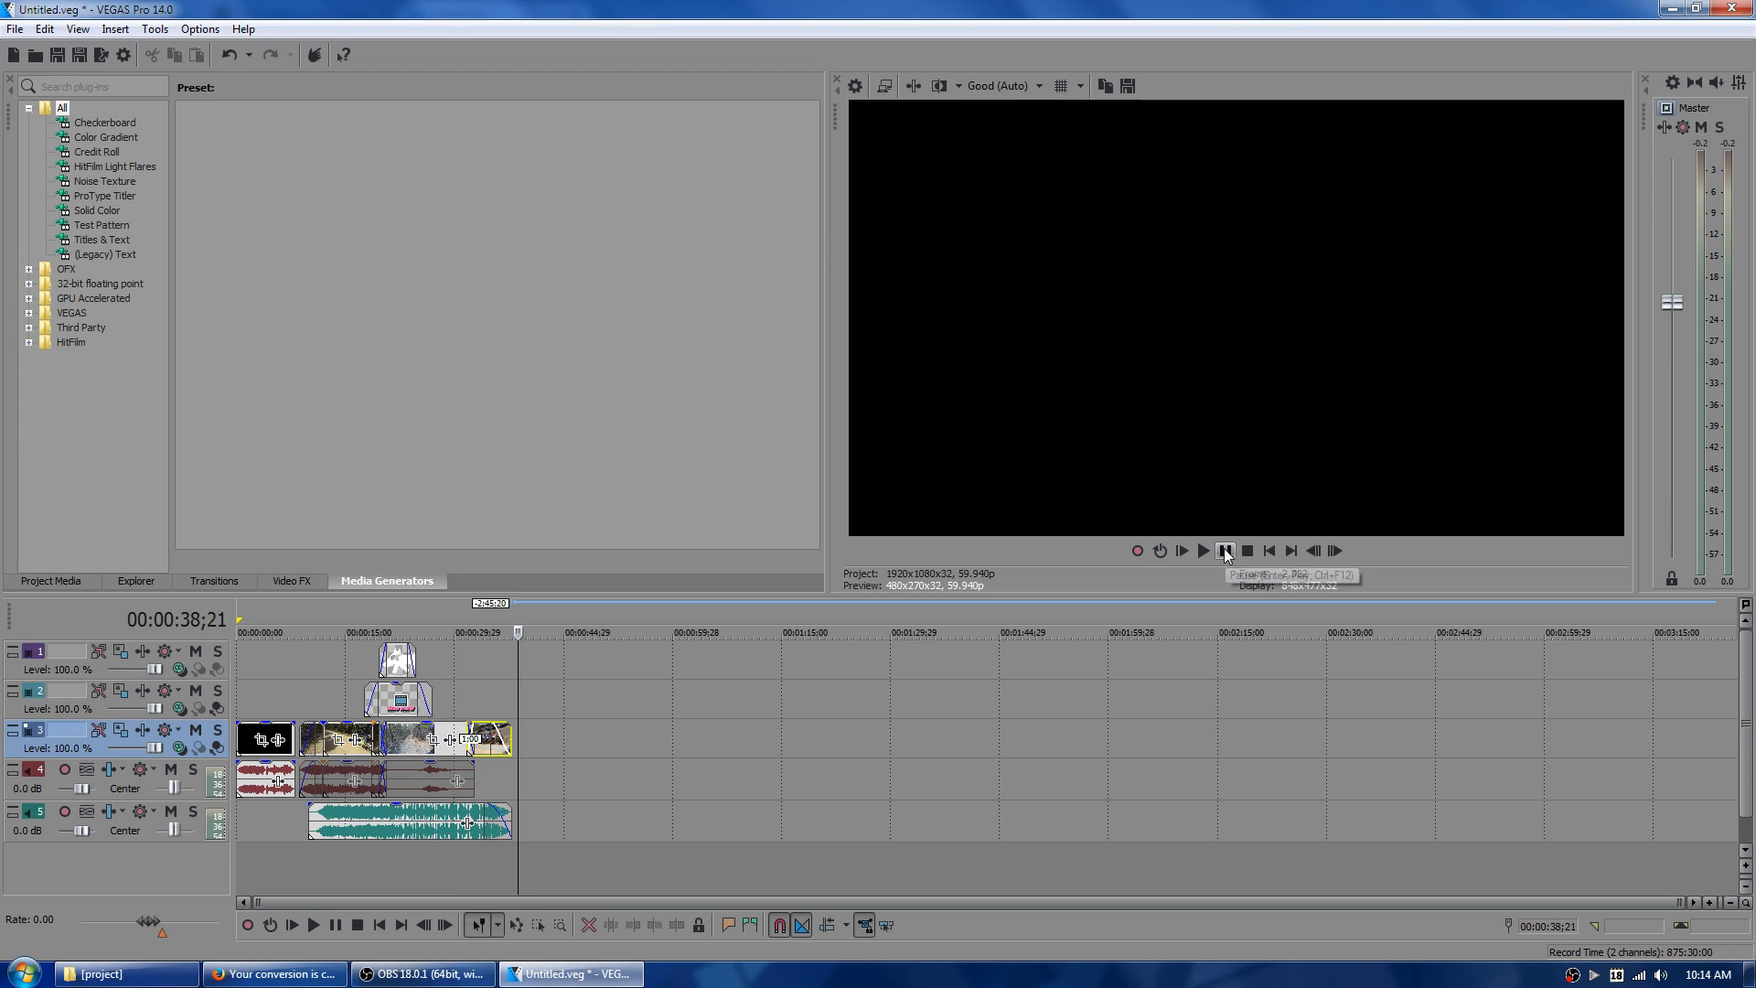
{"action": "left_click", "coordinate": [56, 55]}
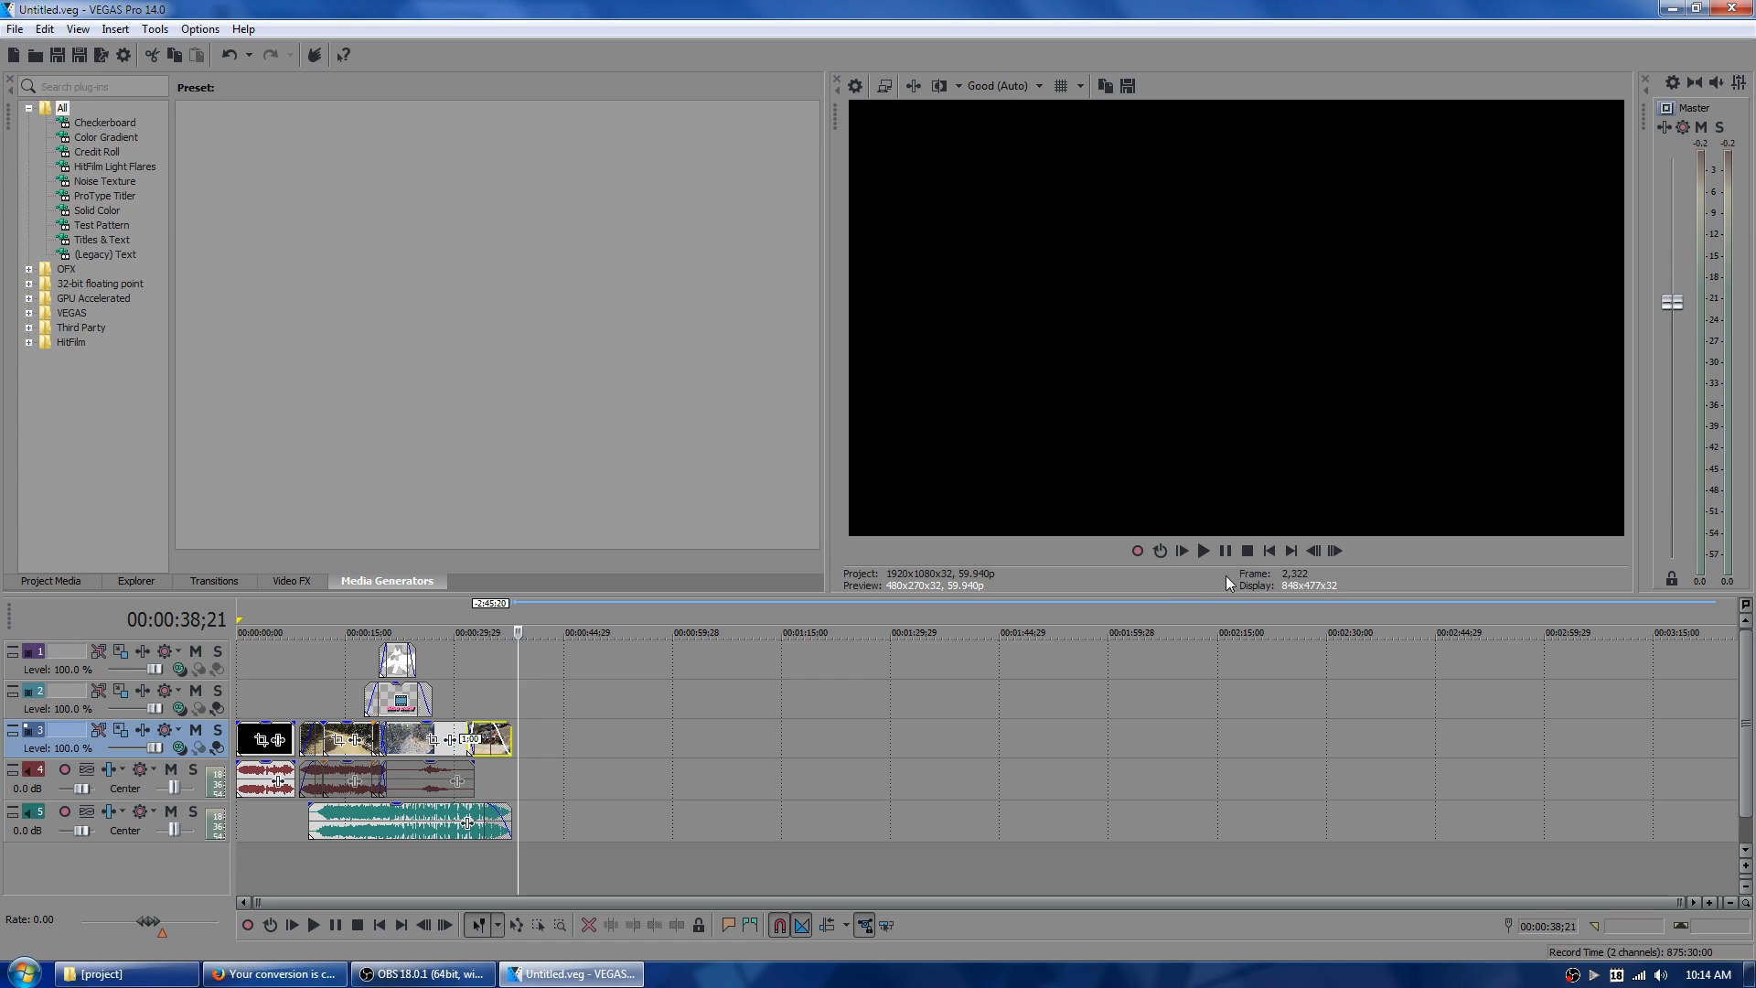
- Return to the start of the project and review the edit through to its end
{"action": "left_click", "coordinate": [1272, 553]}
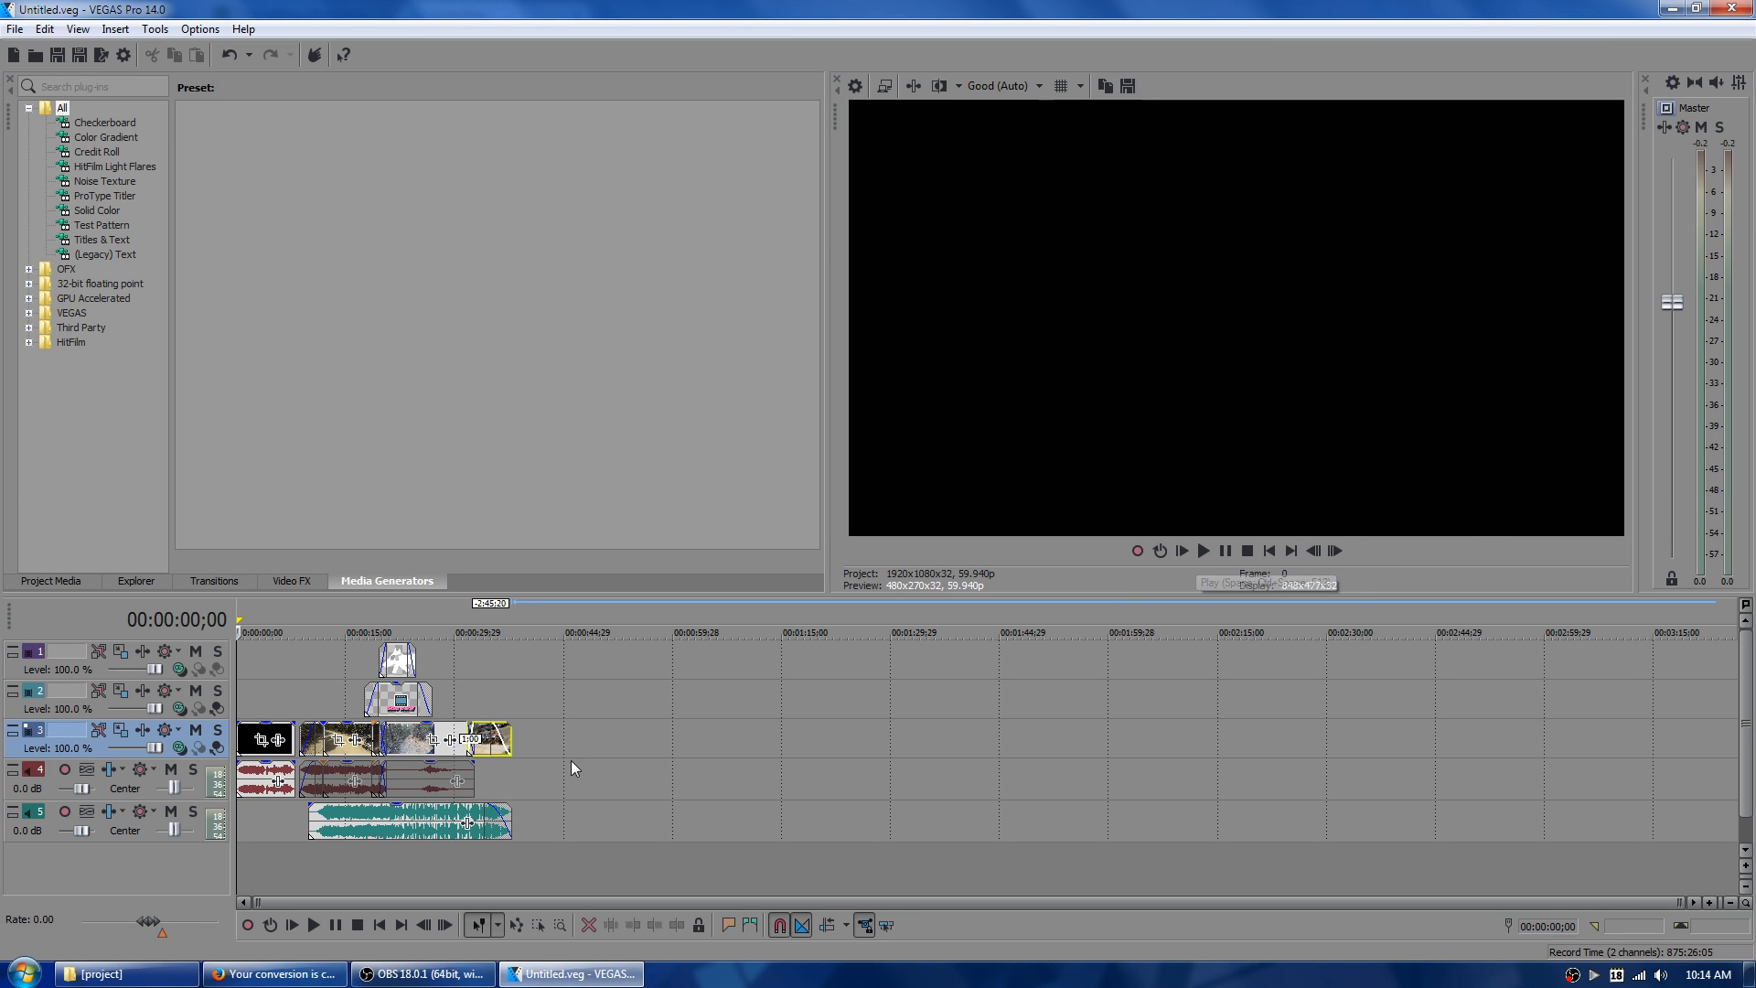
{"action": "left_click", "coordinate": [323, 620]}
{"action": "key", "text": "End"}
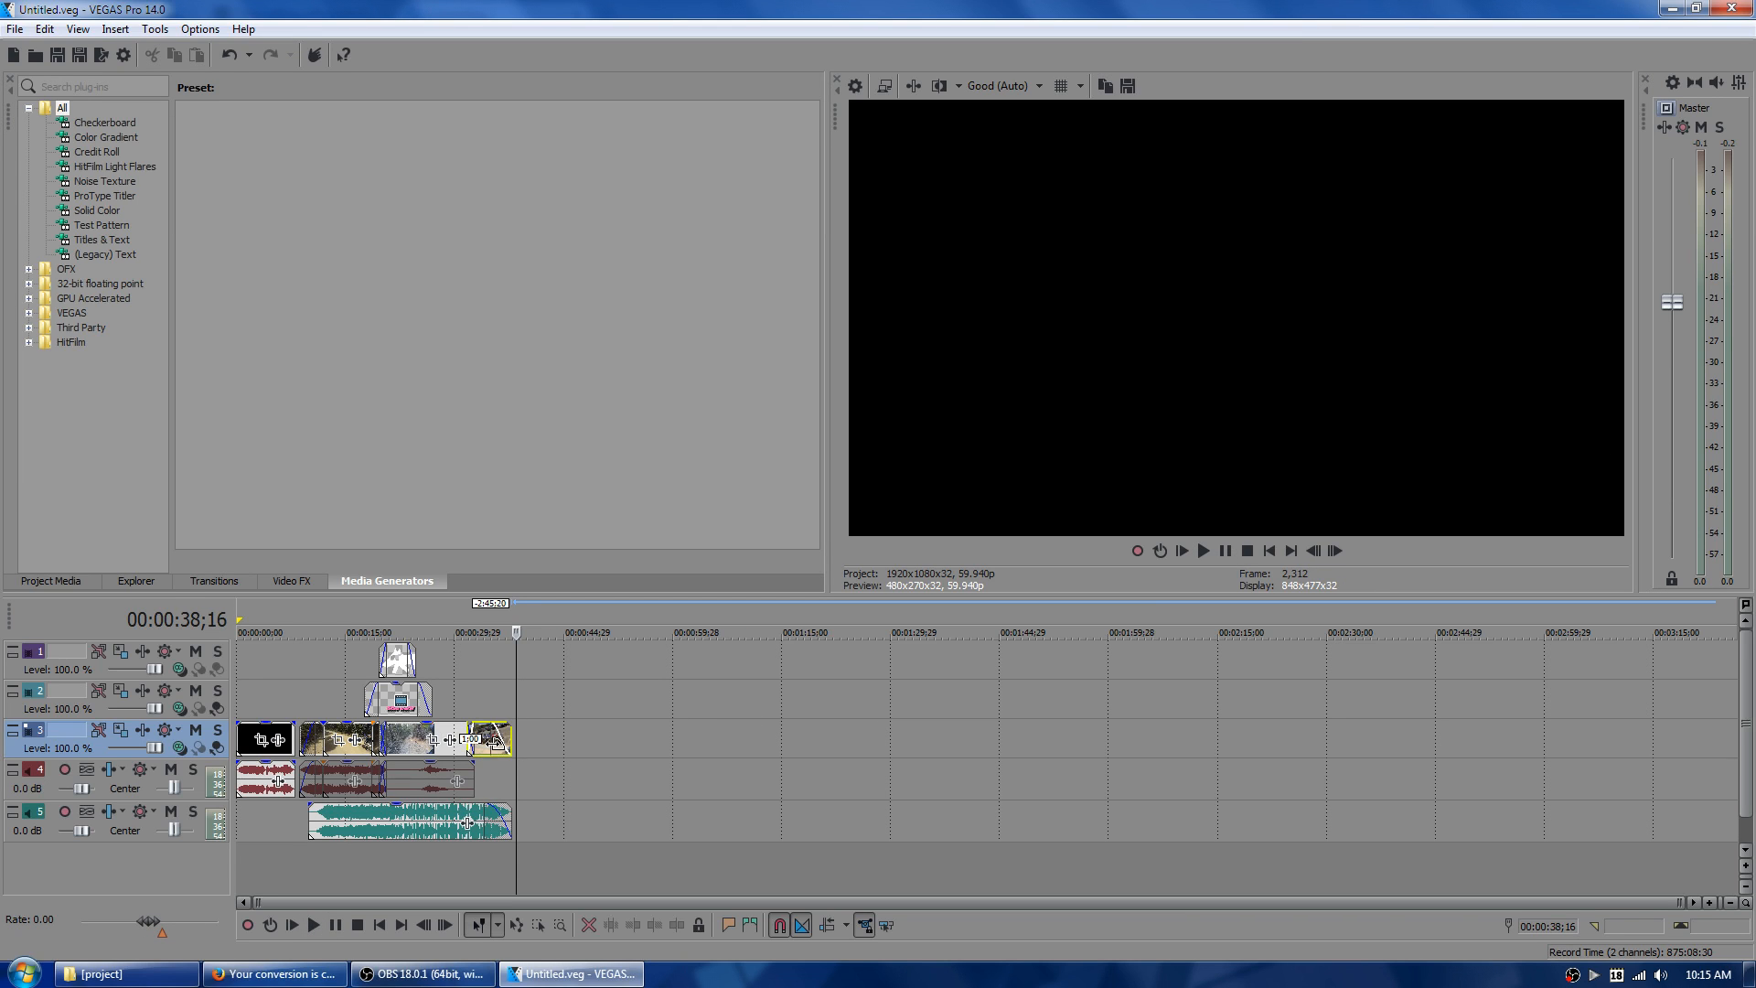
- Apply the VEGAS Newsprint effect to the MAH06898 clip with a dot size of about 0.061 and the Color type
{"action": "left_click", "coordinate": [415, 746]}
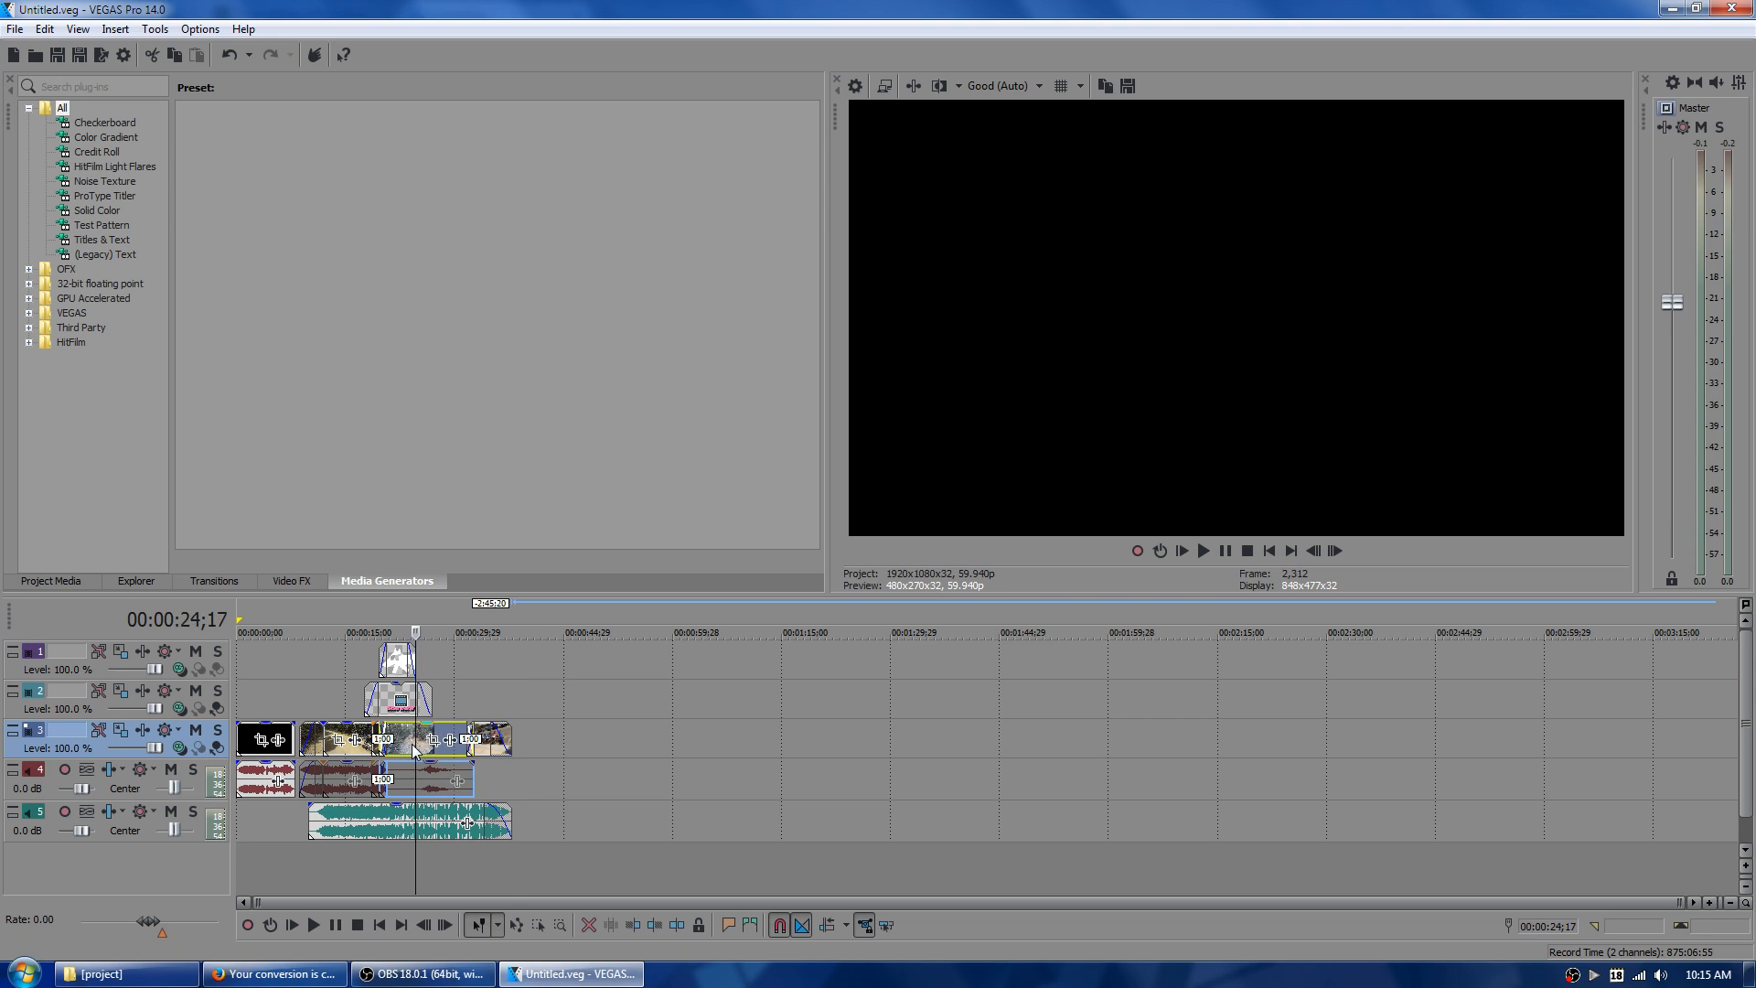
{"action": "left_click", "coordinate": [423, 746]}
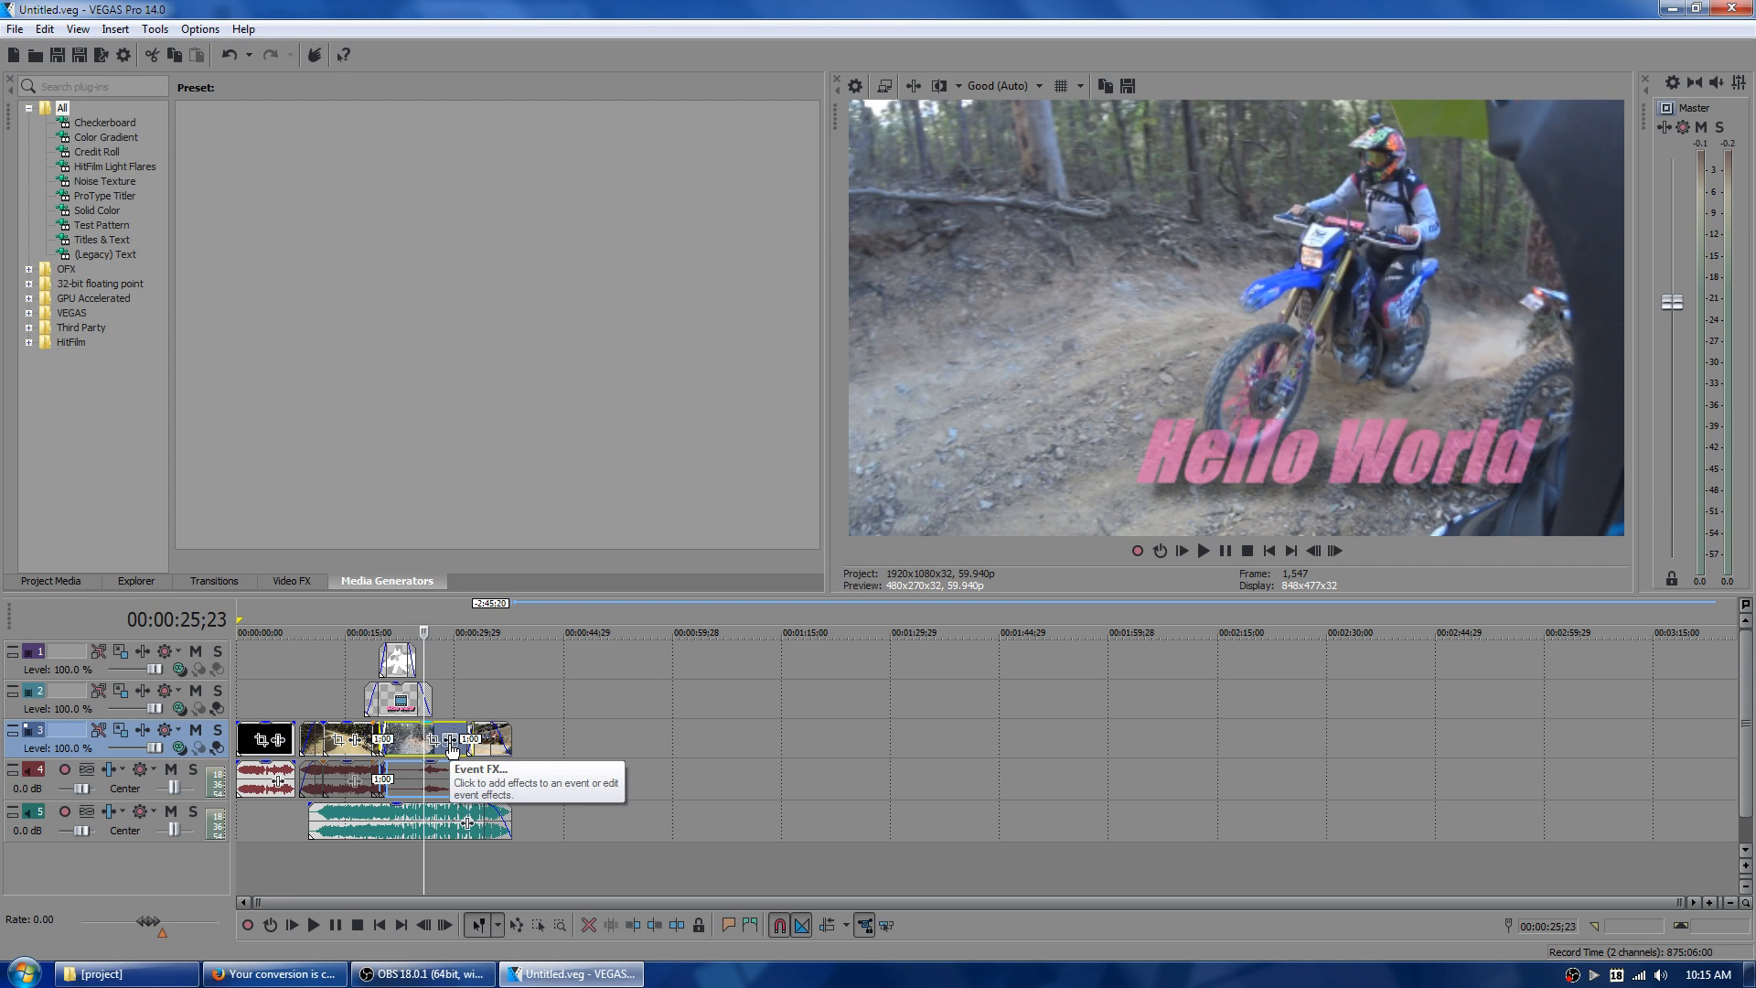
{"action": "left_click", "coordinate": [451, 742]}
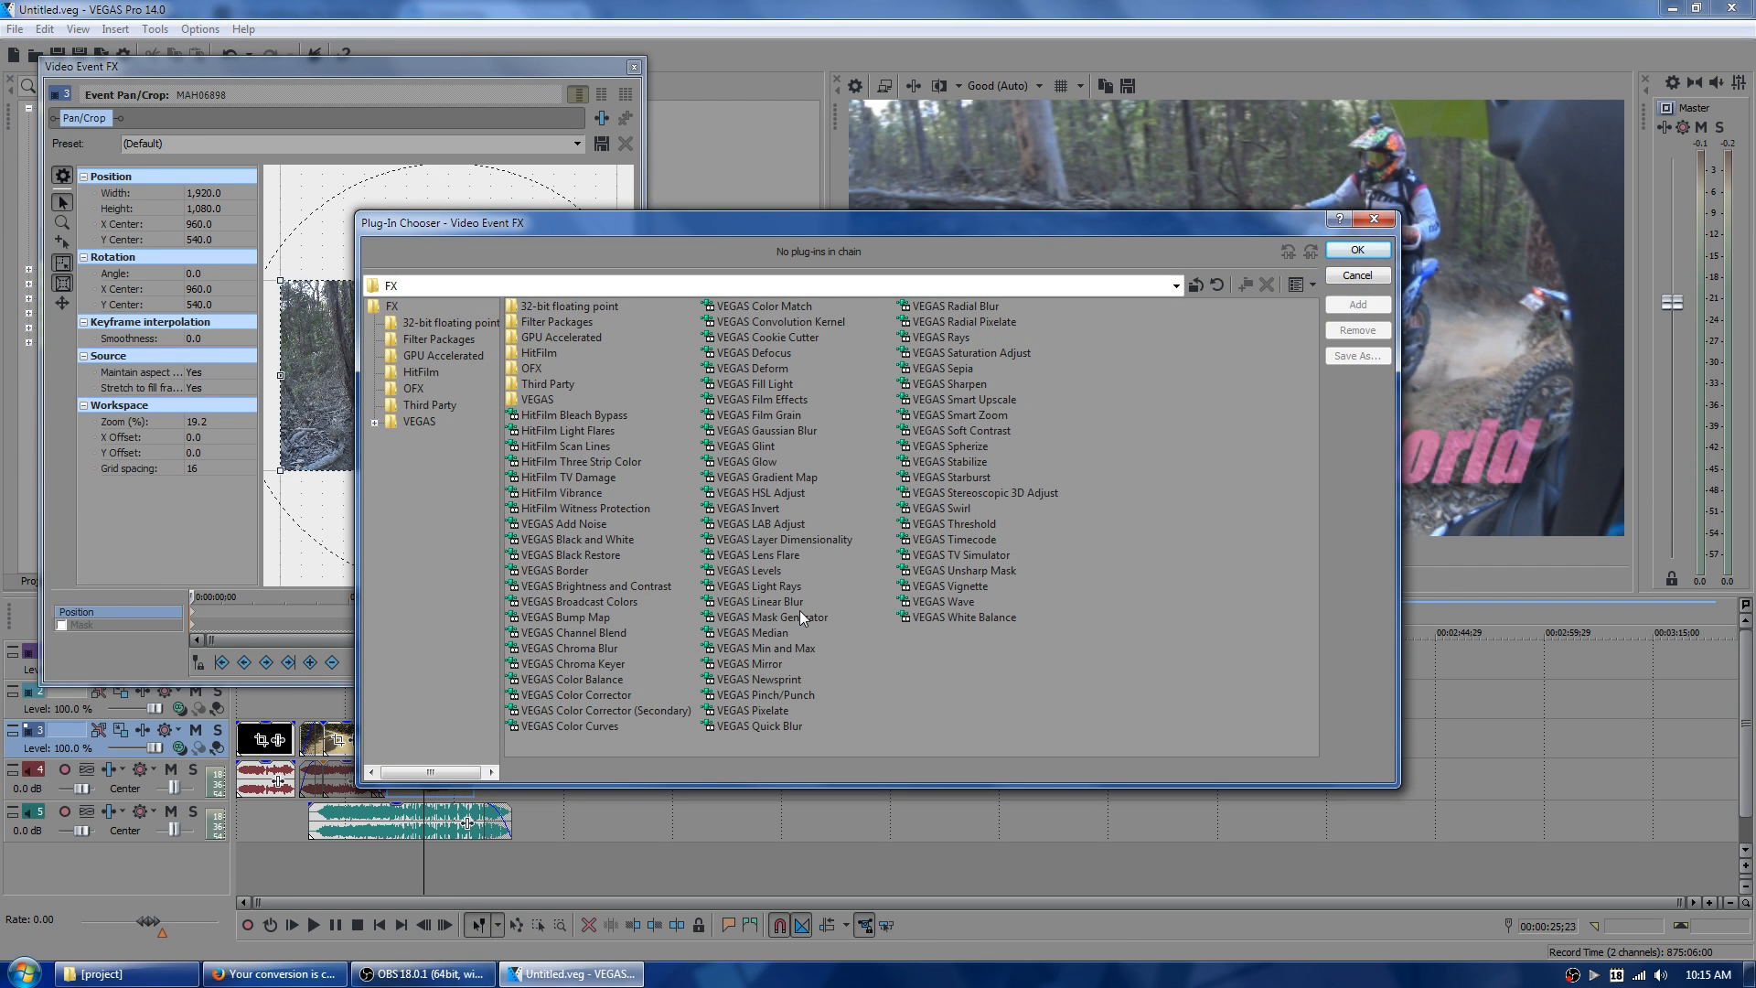
{"action": "double_click", "coordinate": [761, 679]}
{"action": "left_click", "coordinate": [1346, 255]}
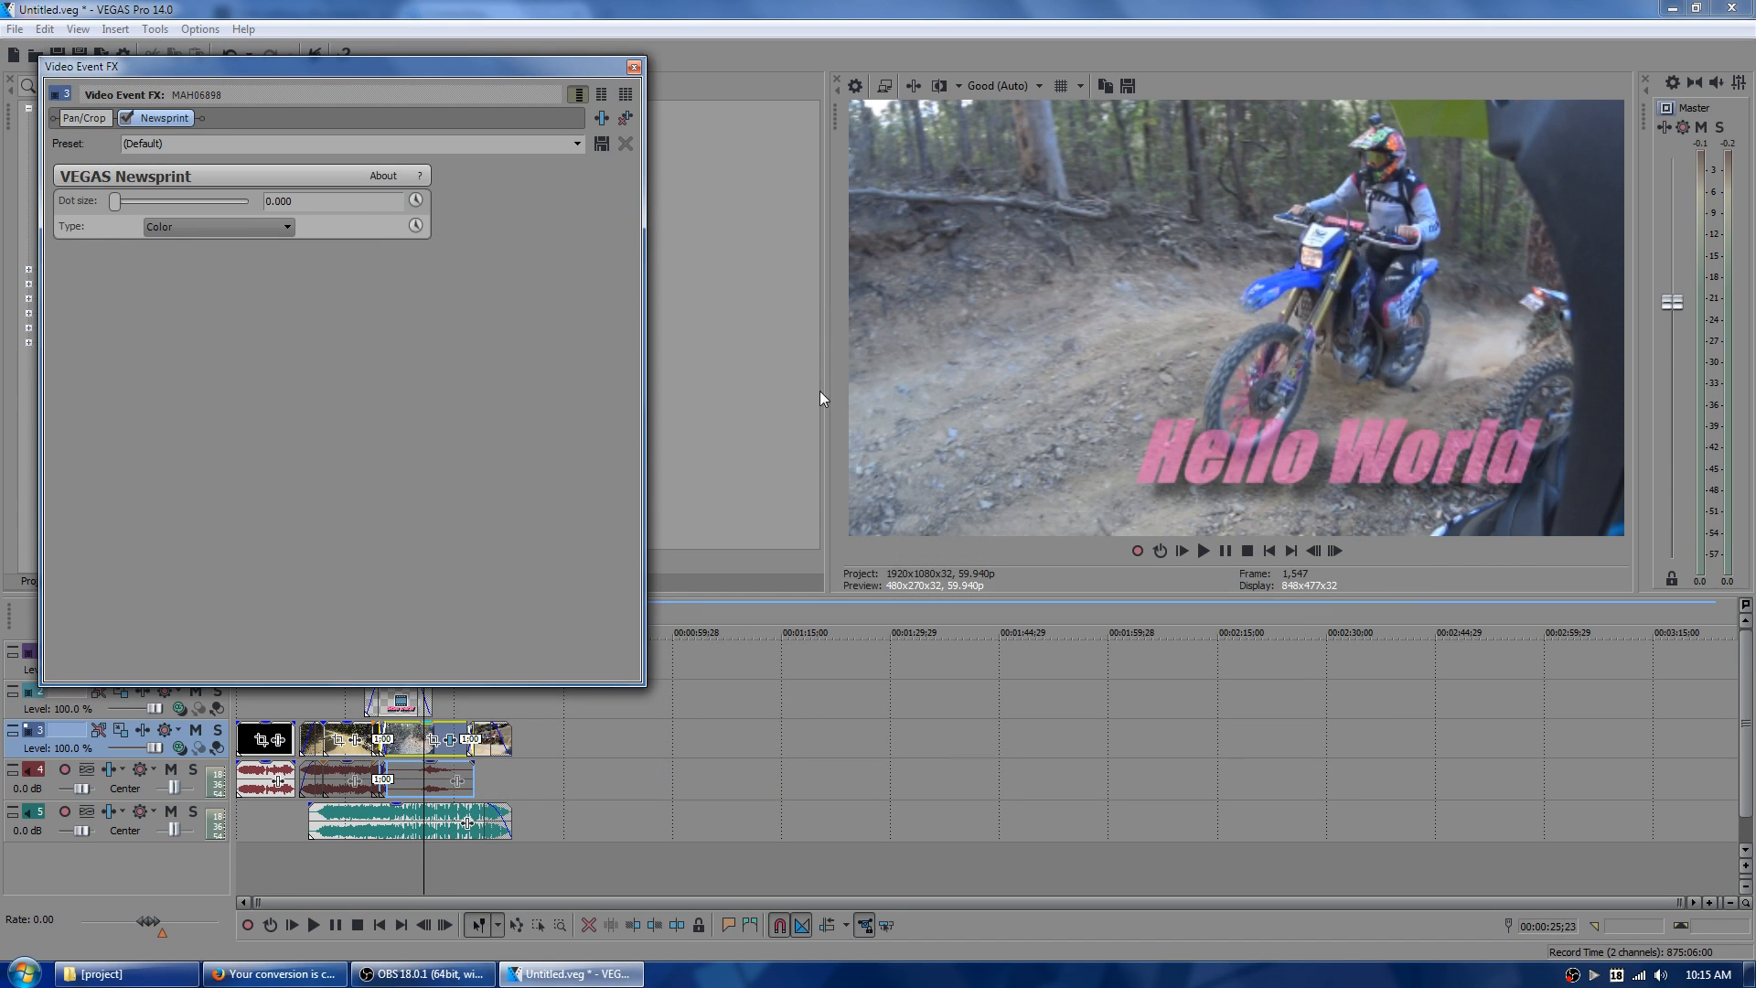
{"action": "mouse_move", "coordinate": [123, 205]}
{"action": "left_mouse_down"}
{"action": "mouse_move", "coordinate": [163, 203]}
{"action": "mouse_move", "coordinate": [128, 207]}
{"action": "left_mouse_up"}
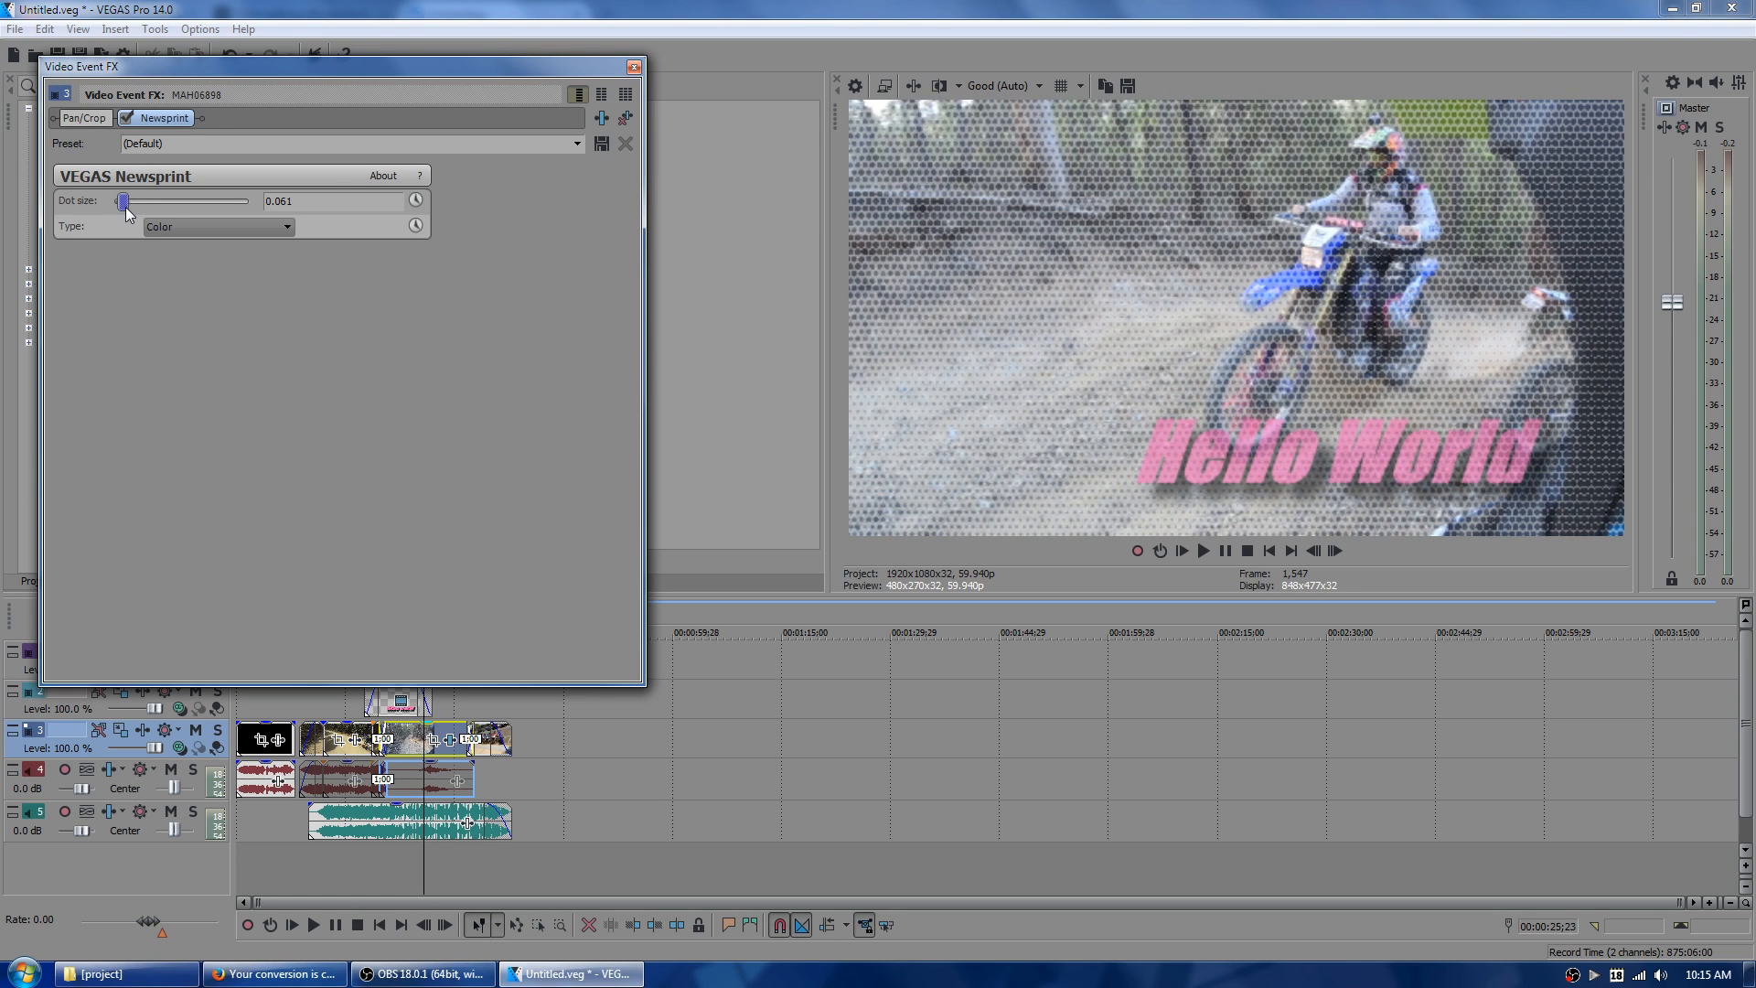
{"action": "left_click", "coordinate": [634, 66]}
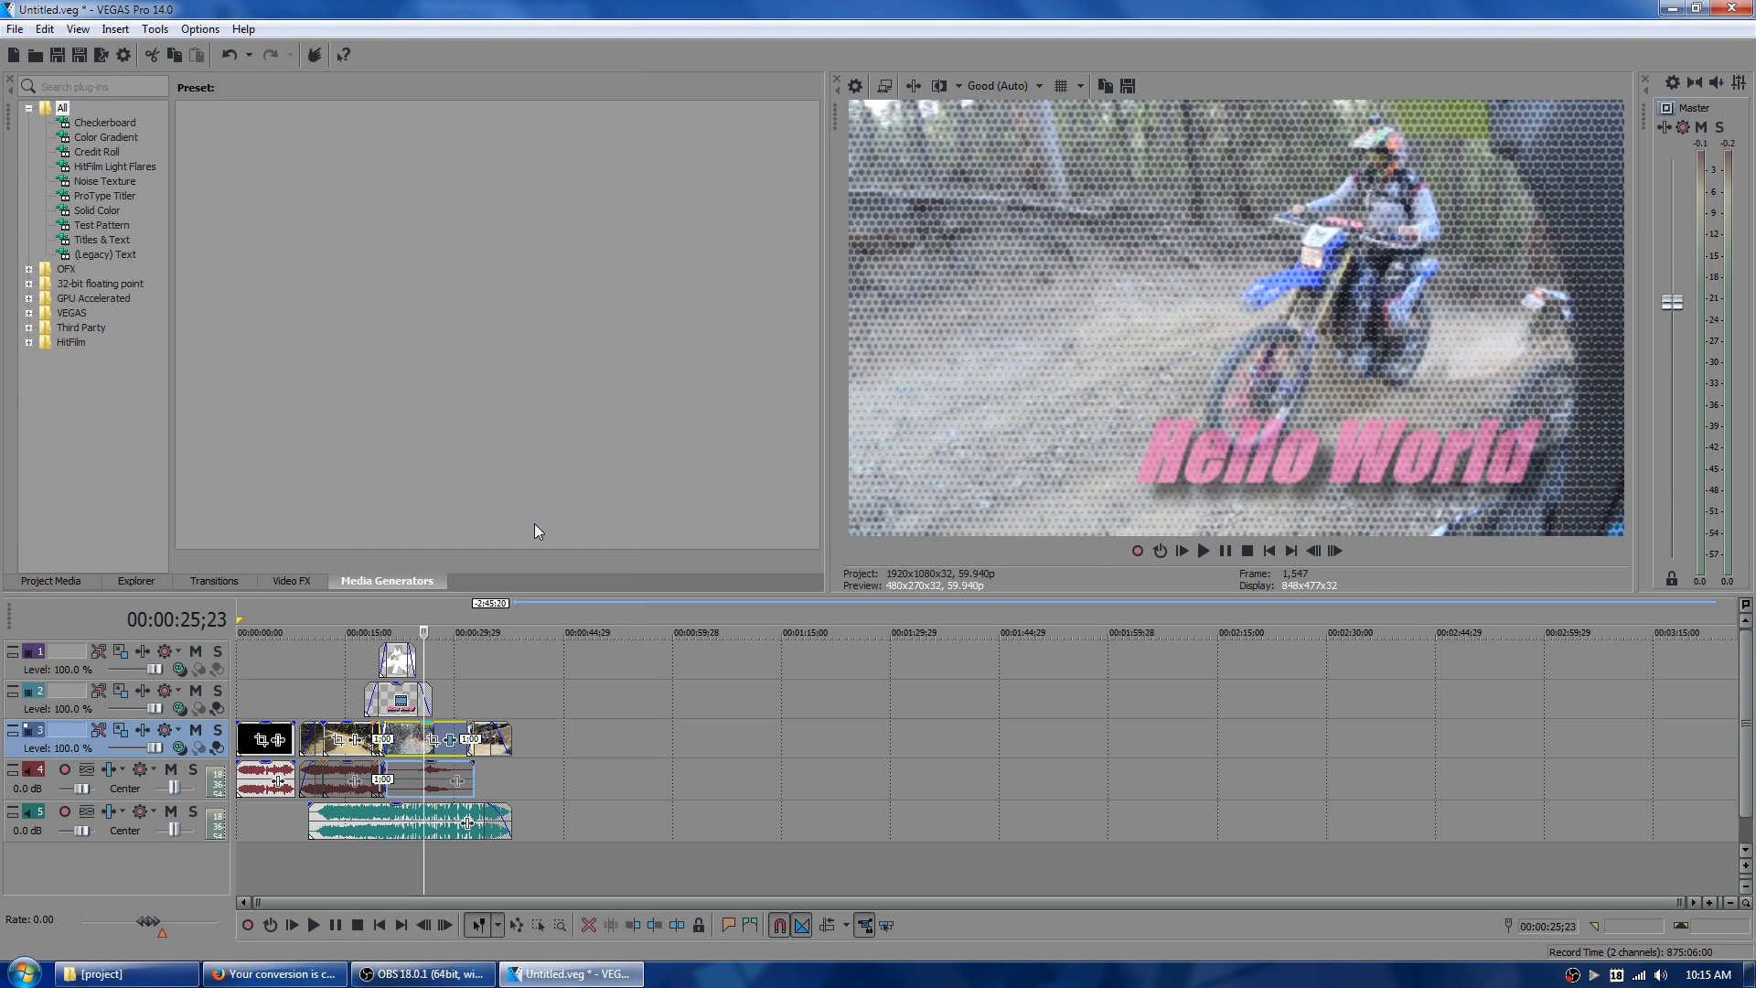
- Play back the clip with the Newsprint effect from its opening transition, and save the project
{"action": "left_click", "coordinate": [374, 612]}
{"action": "left_click", "coordinate": [1200, 551]}
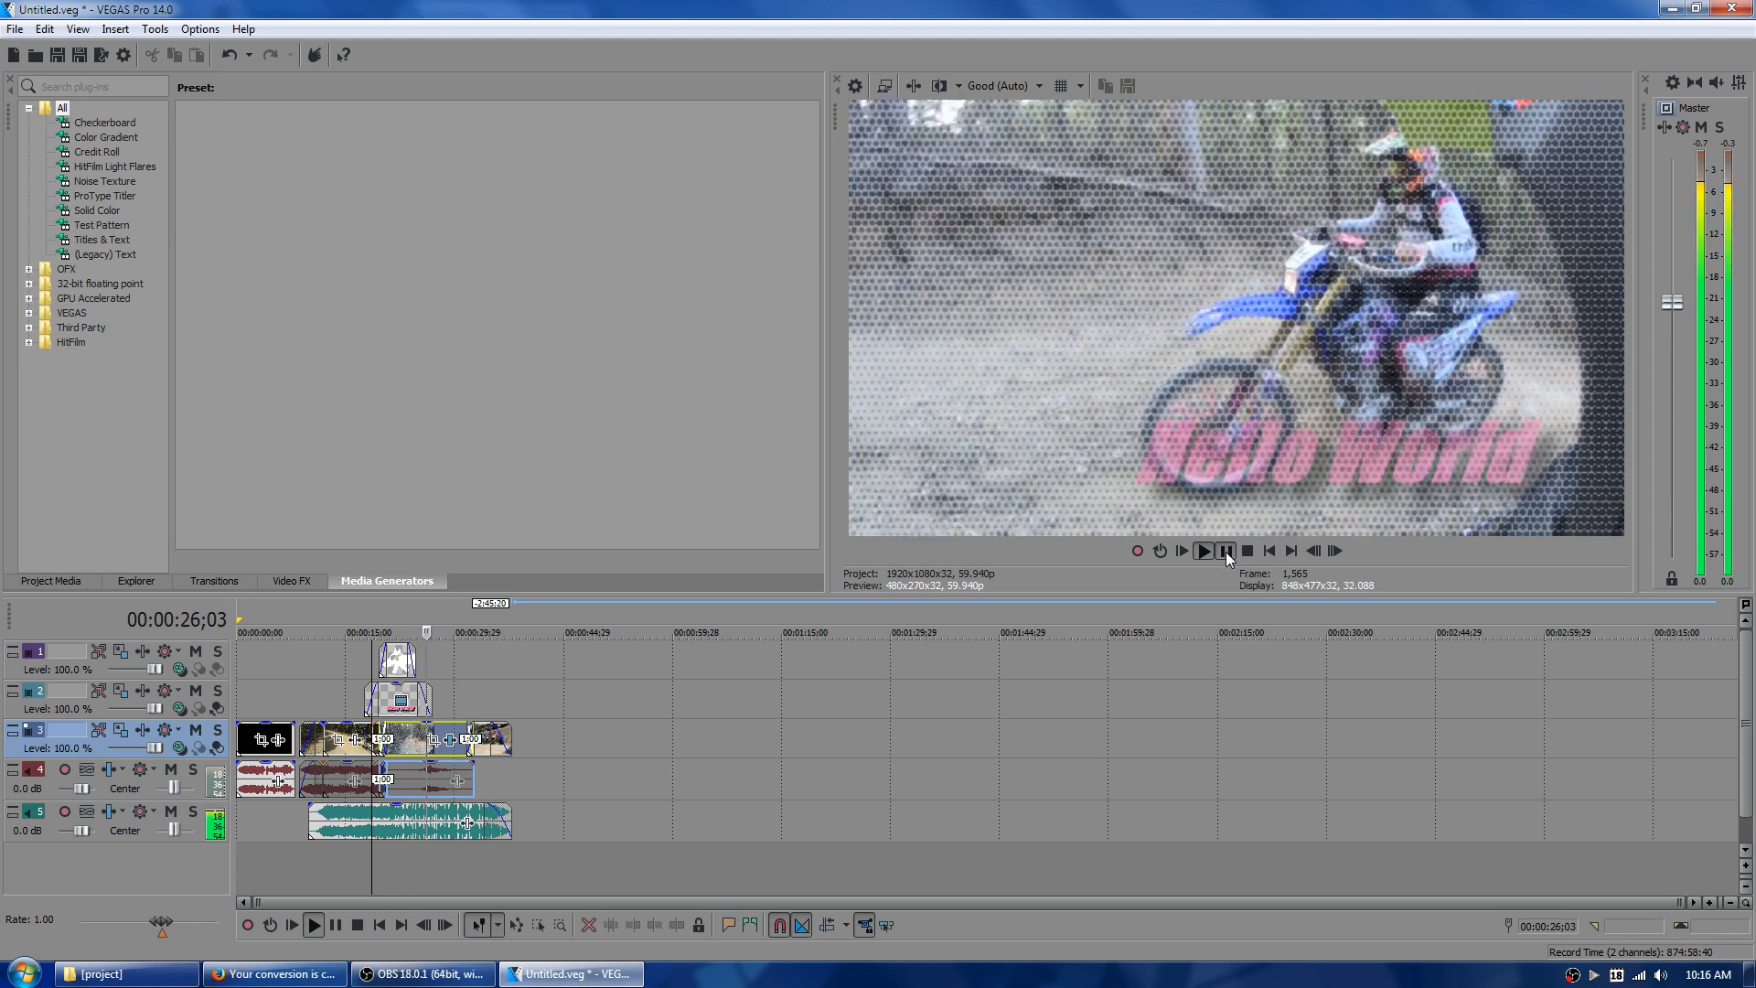
{"action": "left_click", "coordinate": [1225, 552]}
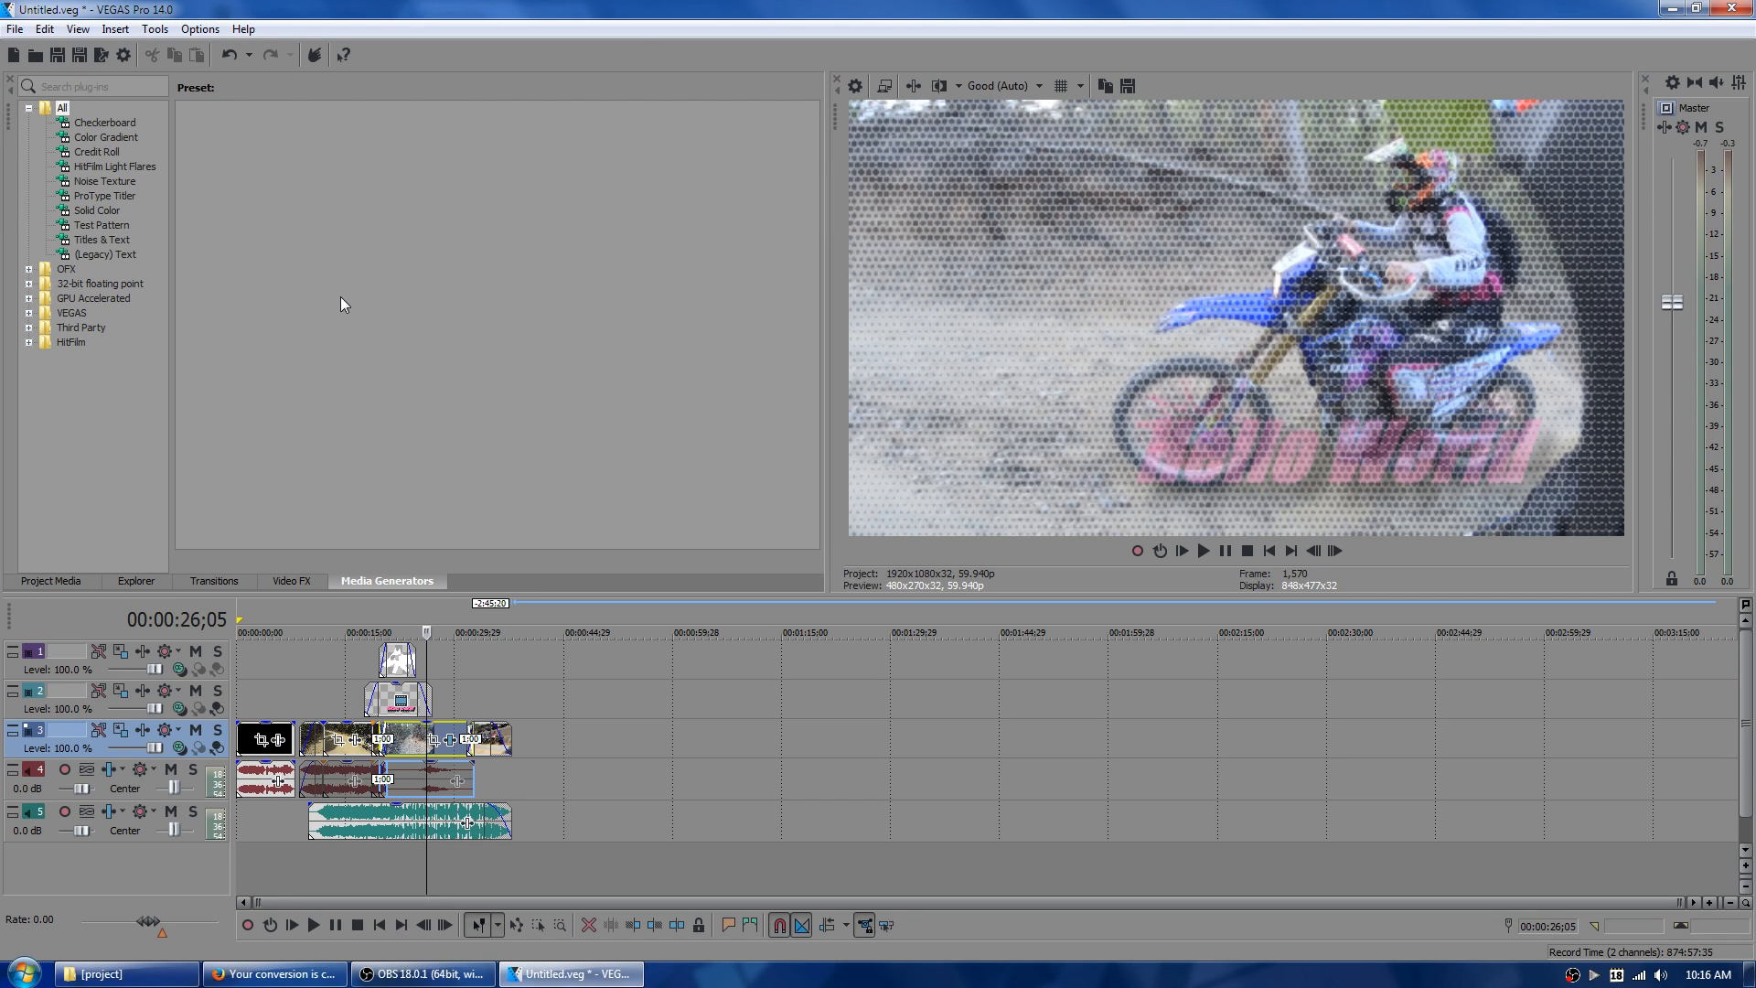
{"action": "left_click", "coordinate": [57, 55]}
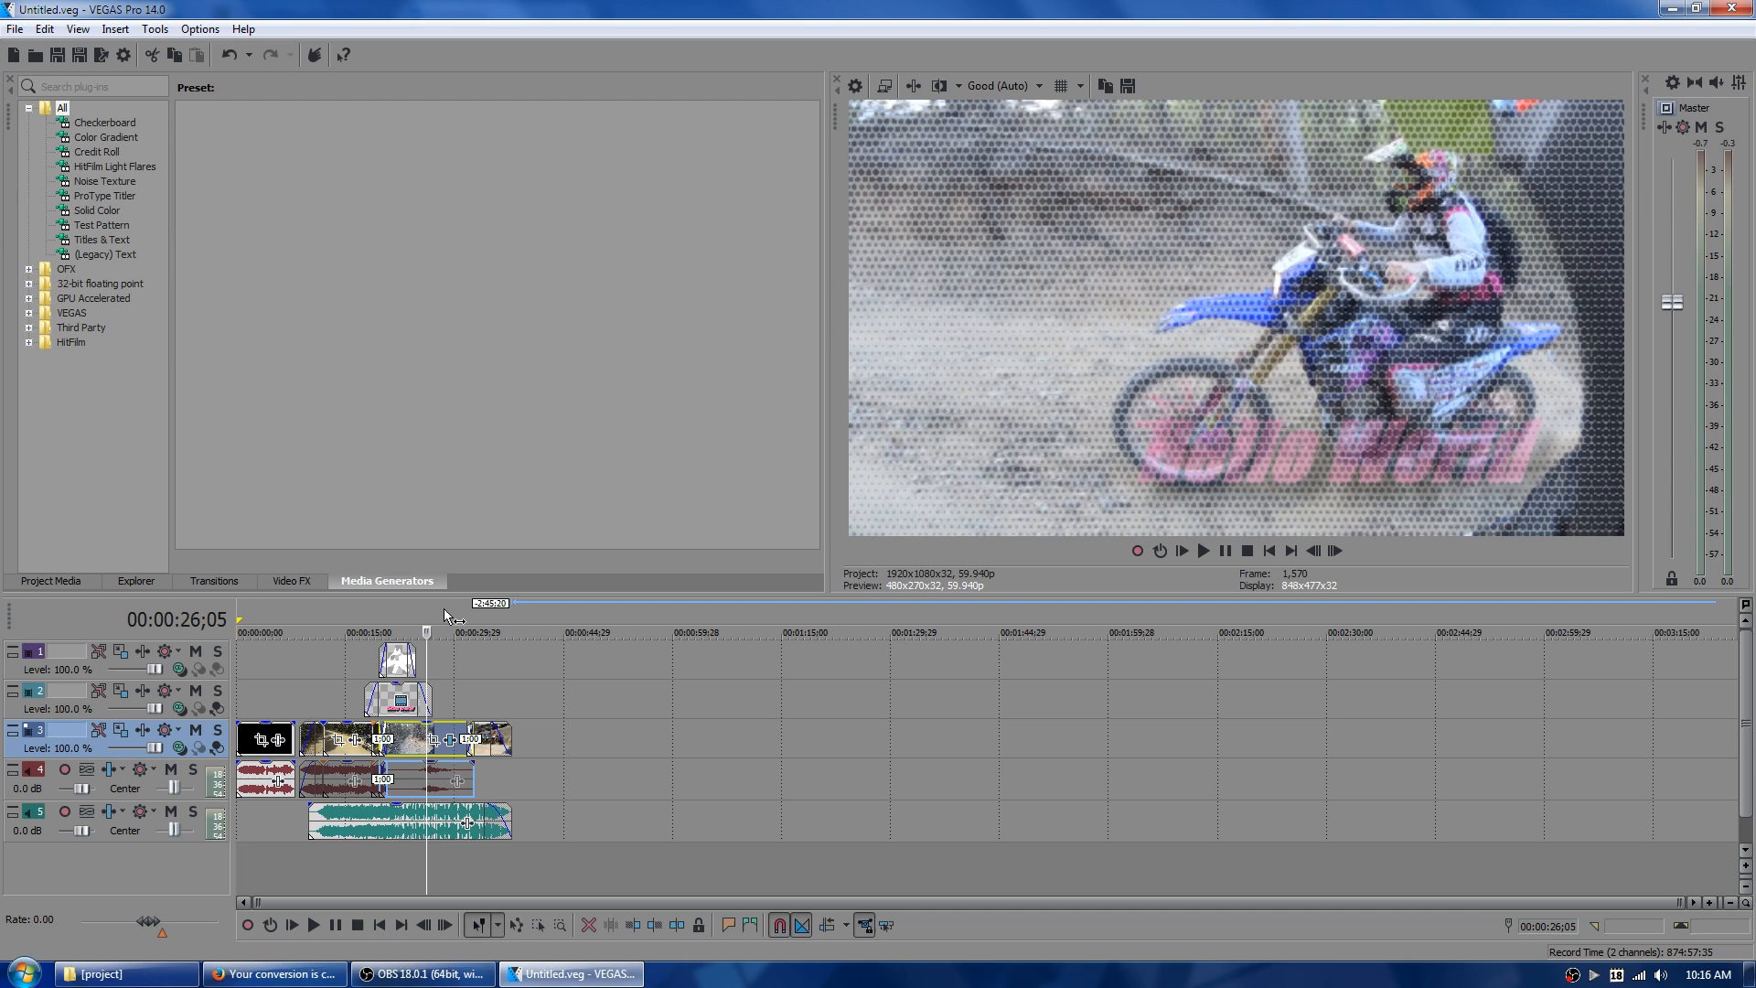
- Preview frames of the Newsprint clip under the overlays, near its end, and in the wheelie clip before it
{"action": "left_click_drag", "start_coordinate": [408, 605], "coordinate": [400, 606]}
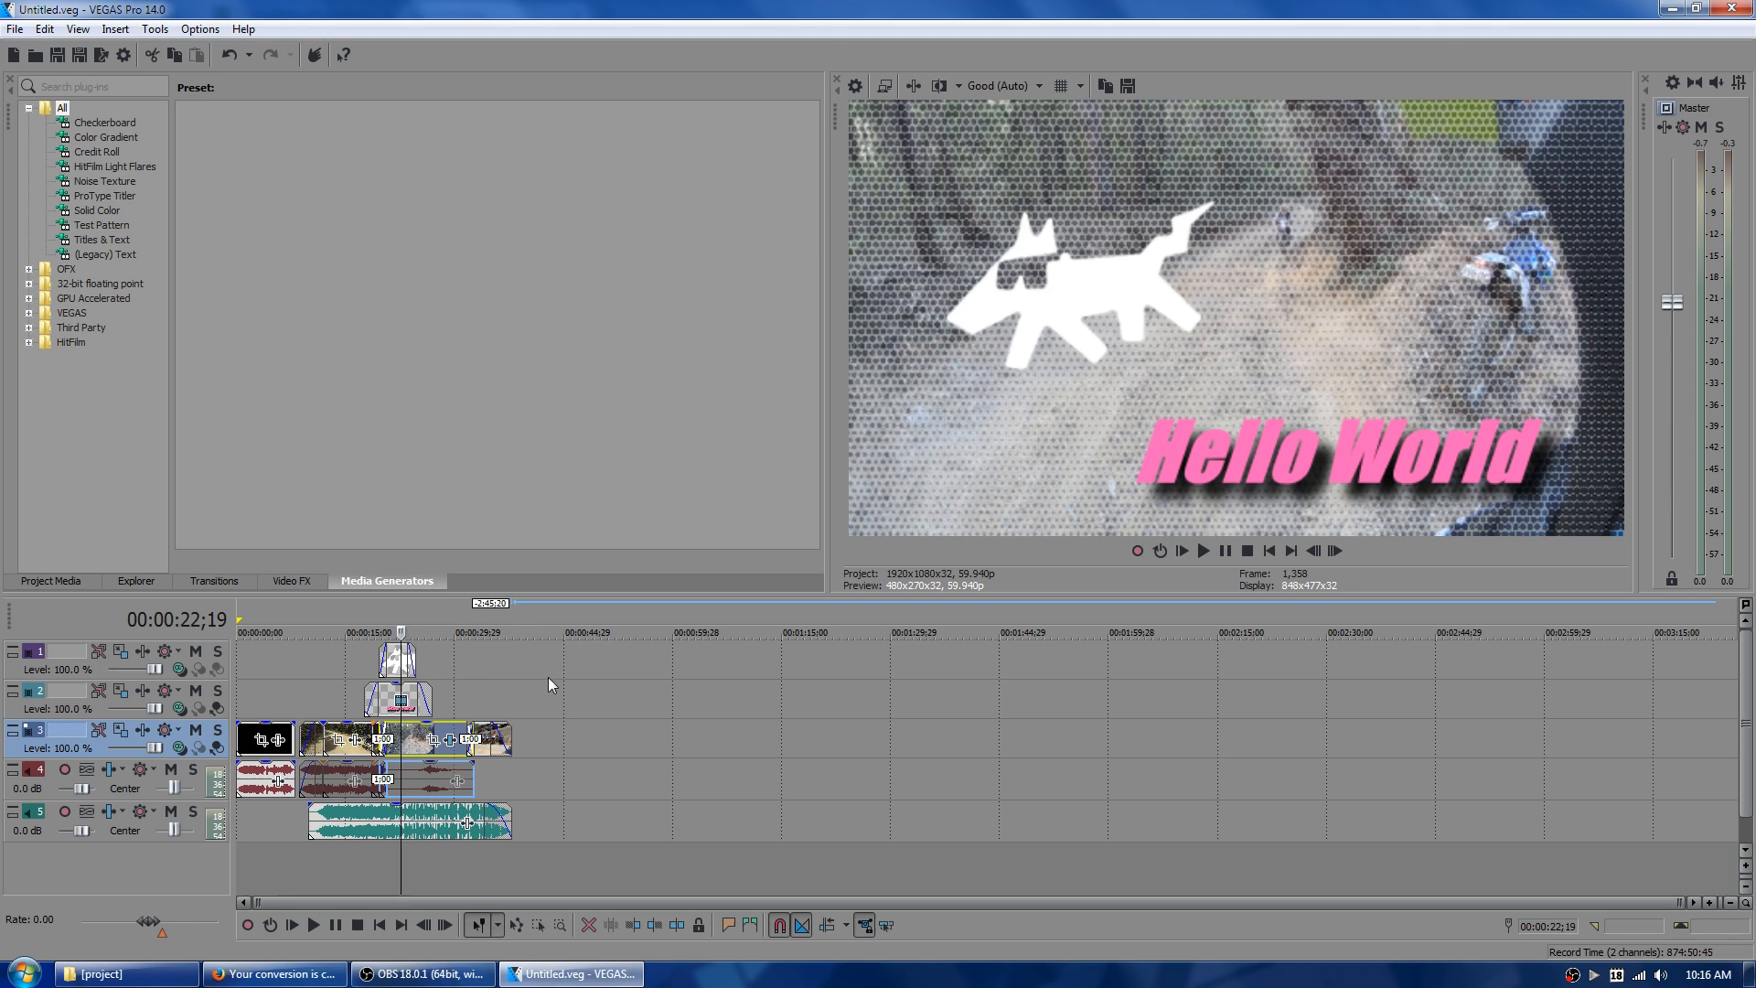
{"action": "left_click", "coordinate": [467, 620]}
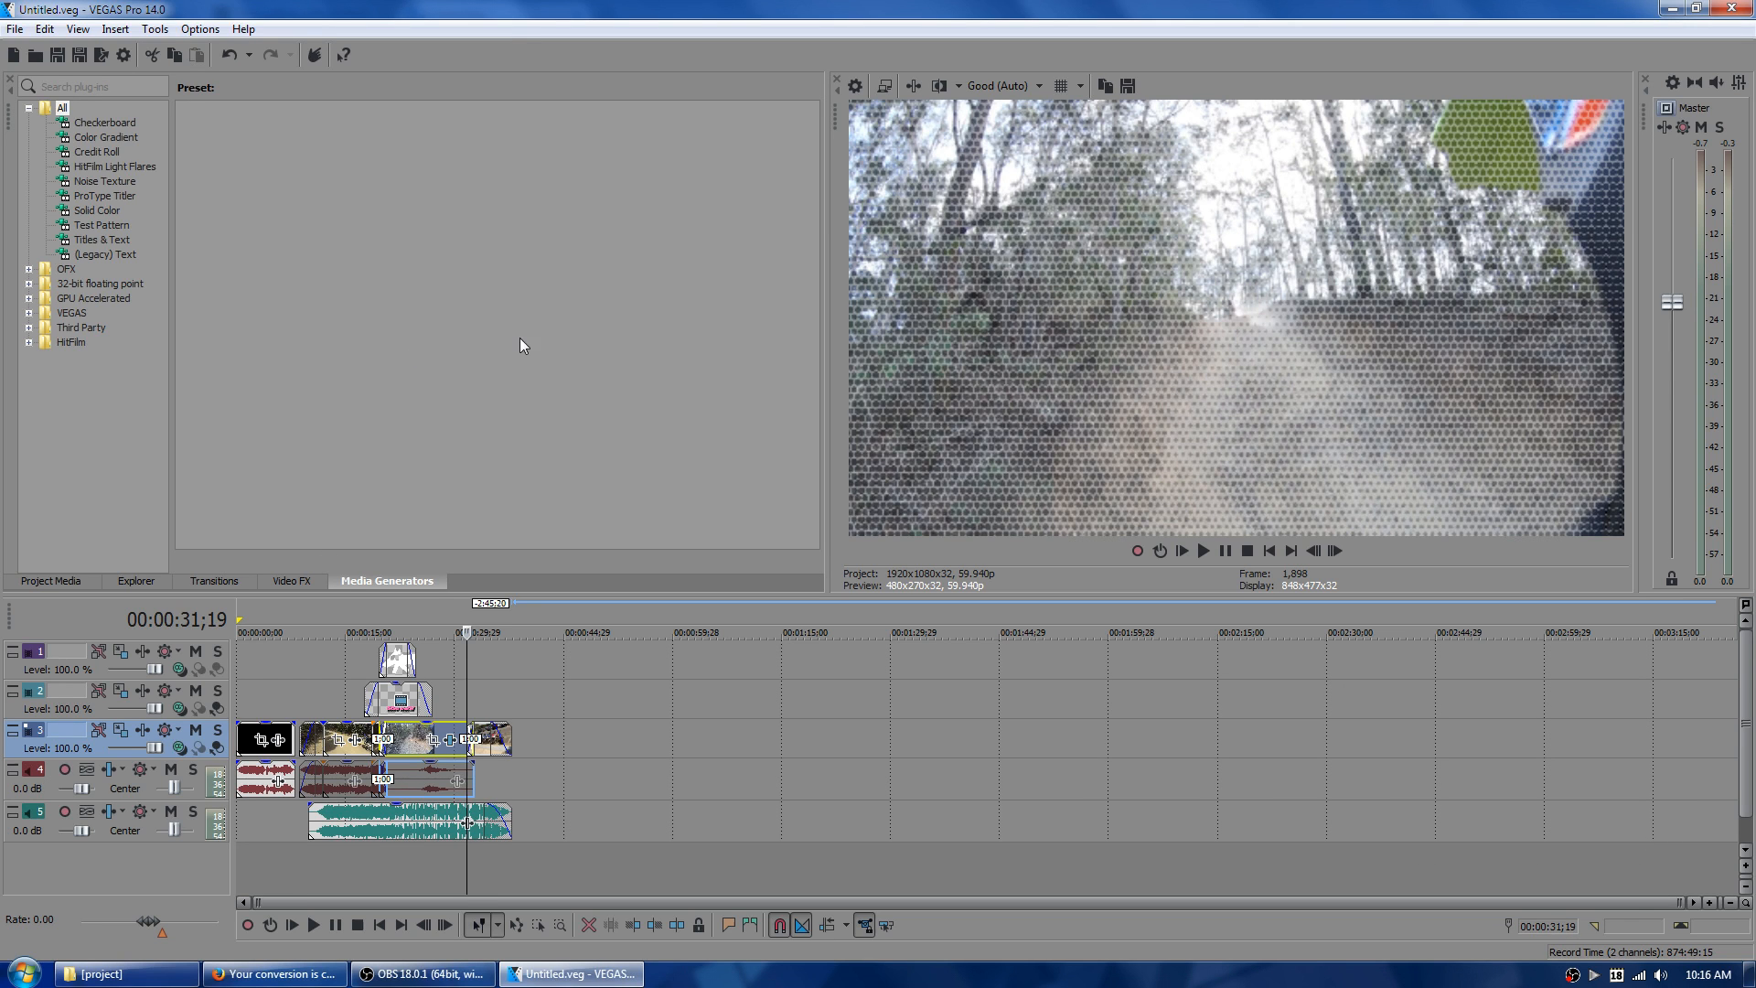
{"action": "left_click", "coordinate": [323, 611]}
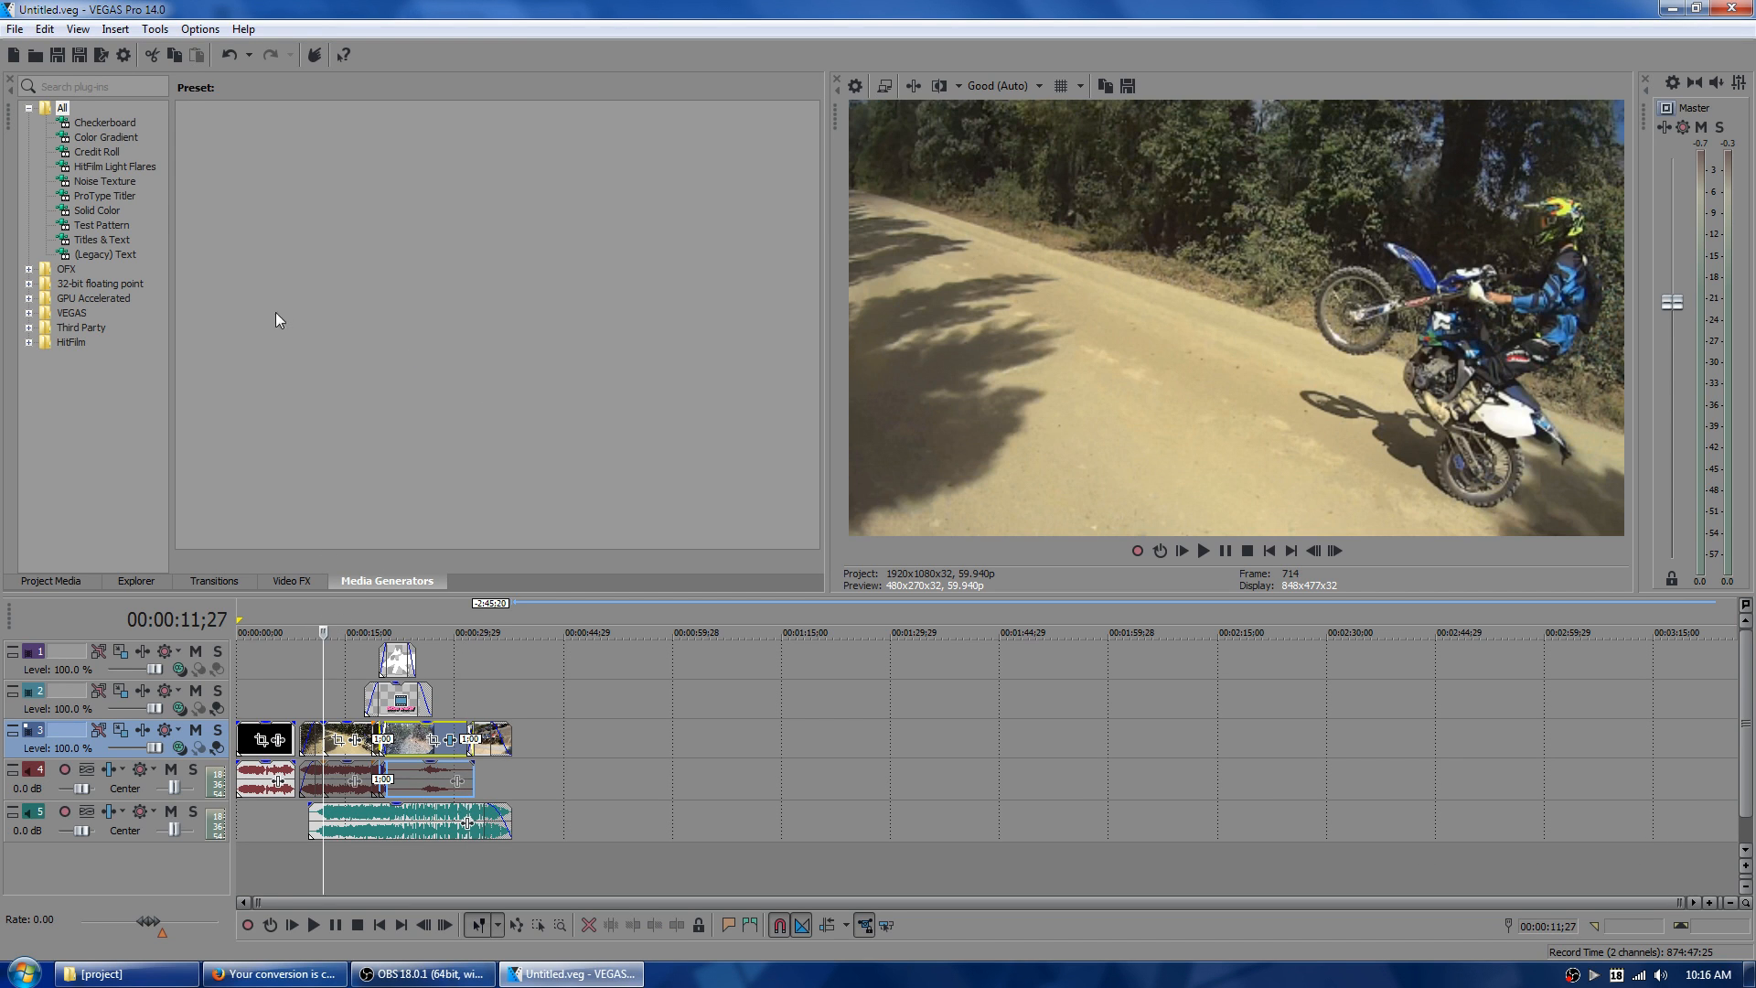
- Set up a render of the project with favorites-only filtering off and the Sony AVC/MVC template MP4 1080/60
{"action": "left_click", "coordinate": [15, 31]}
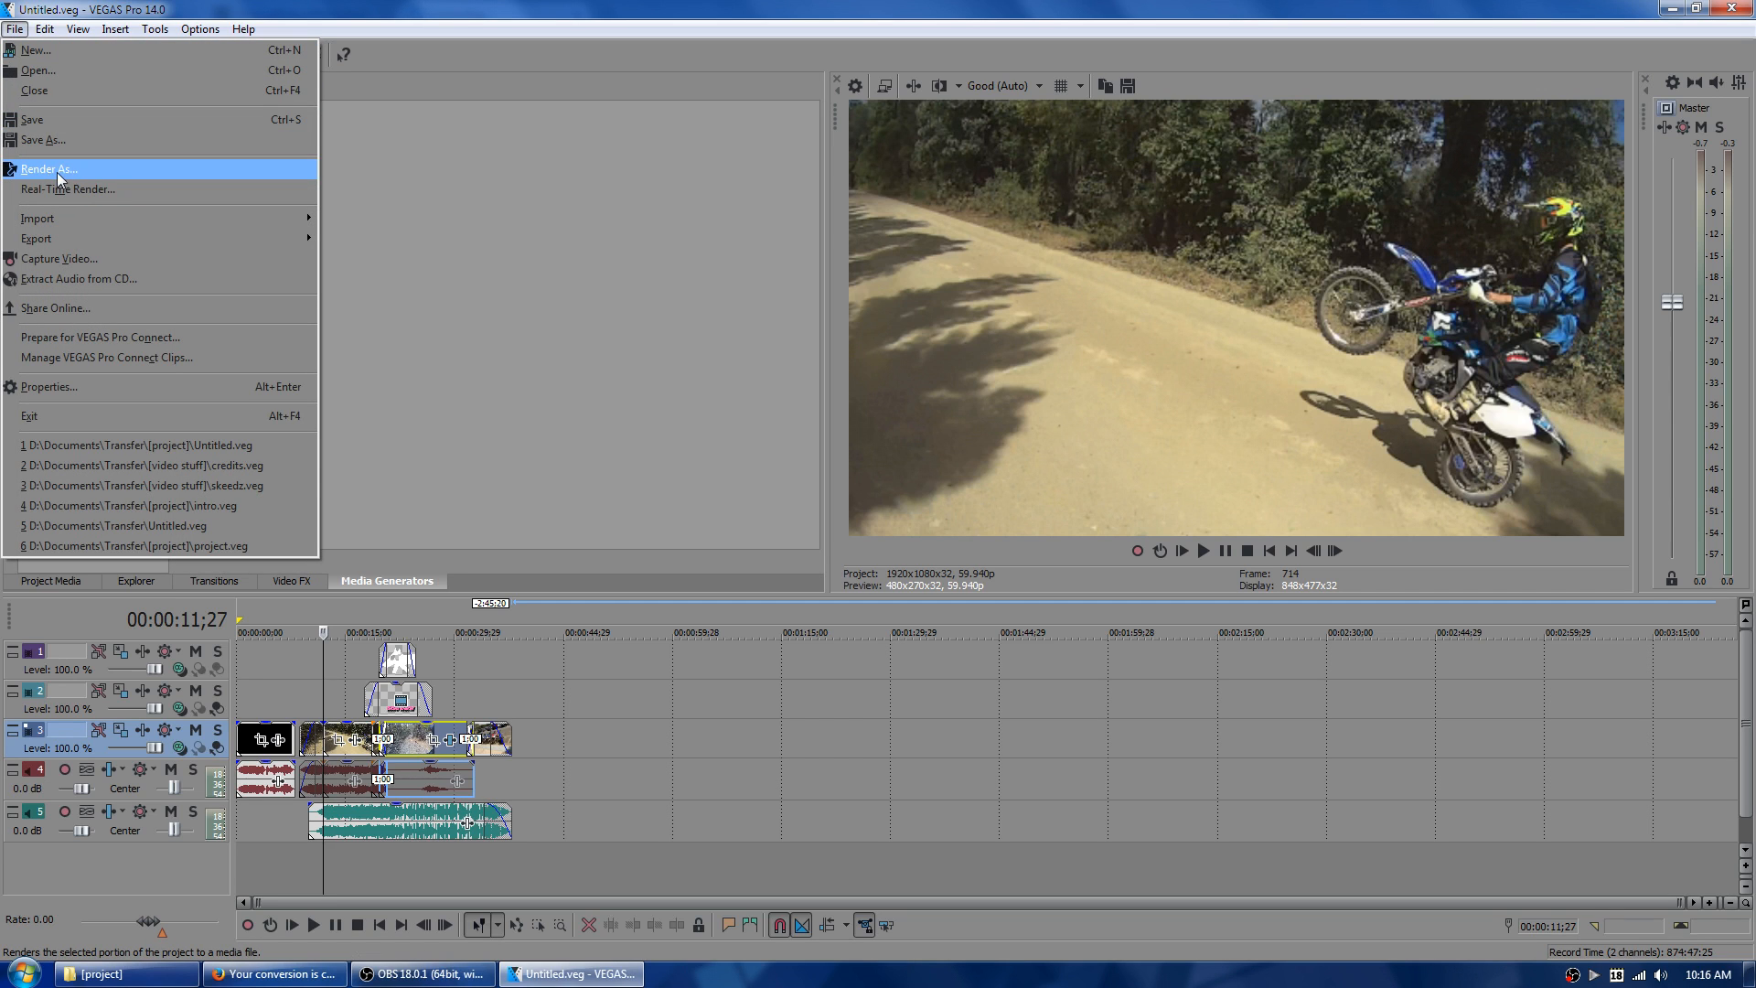
{"action": "left_click", "coordinate": [84, 168]}
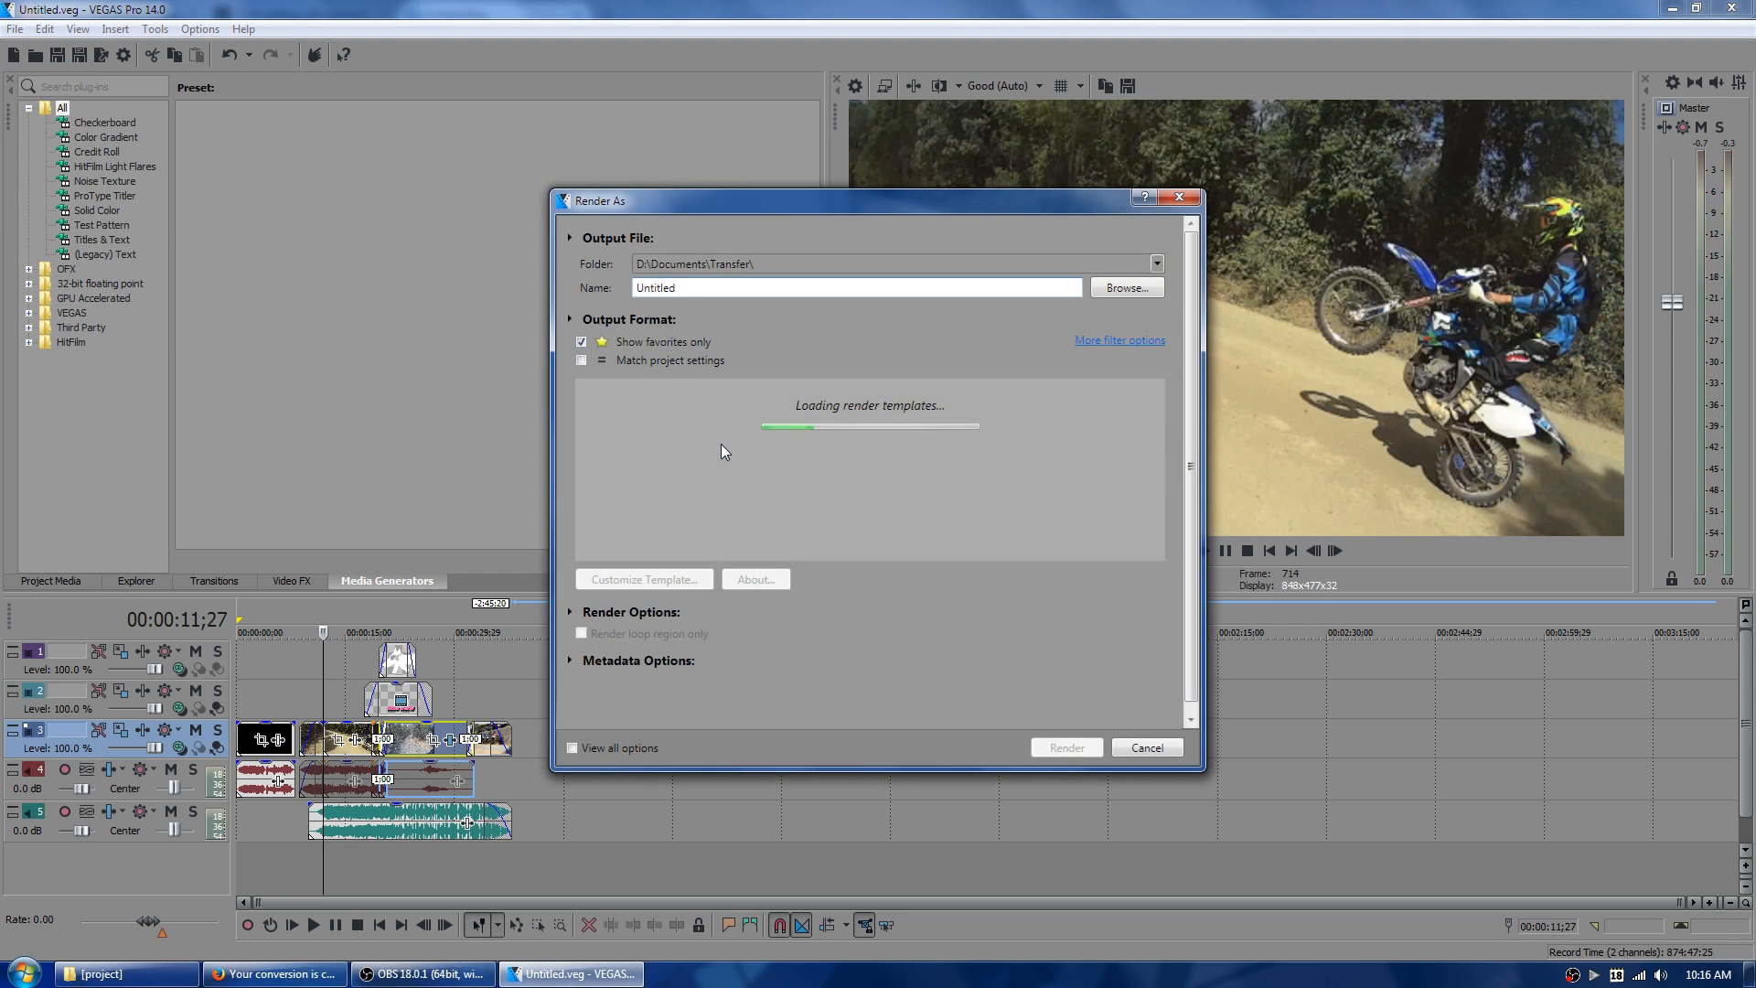
{"action": "left_click", "coordinate": [619, 364]}
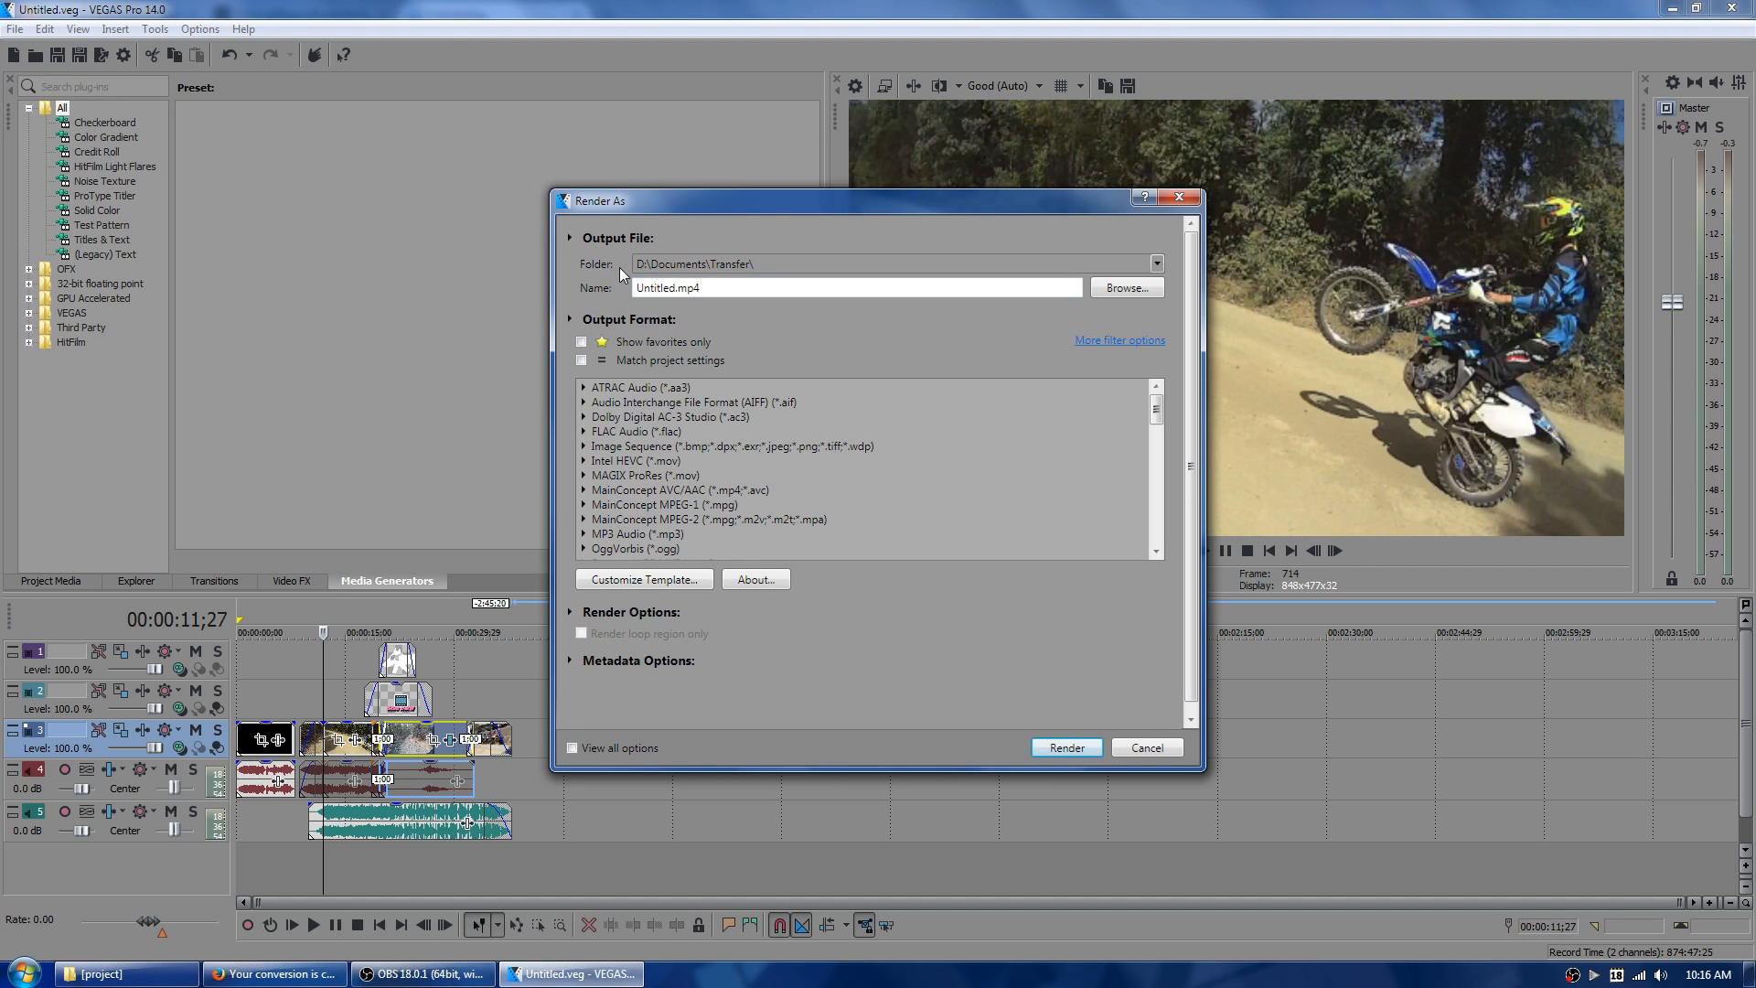
{"action": "left_click", "coordinate": [1157, 265]}
{"action": "left_click", "coordinate": [1157, 265]}
{"action": "left_click", "coordinate": [741, 288]}
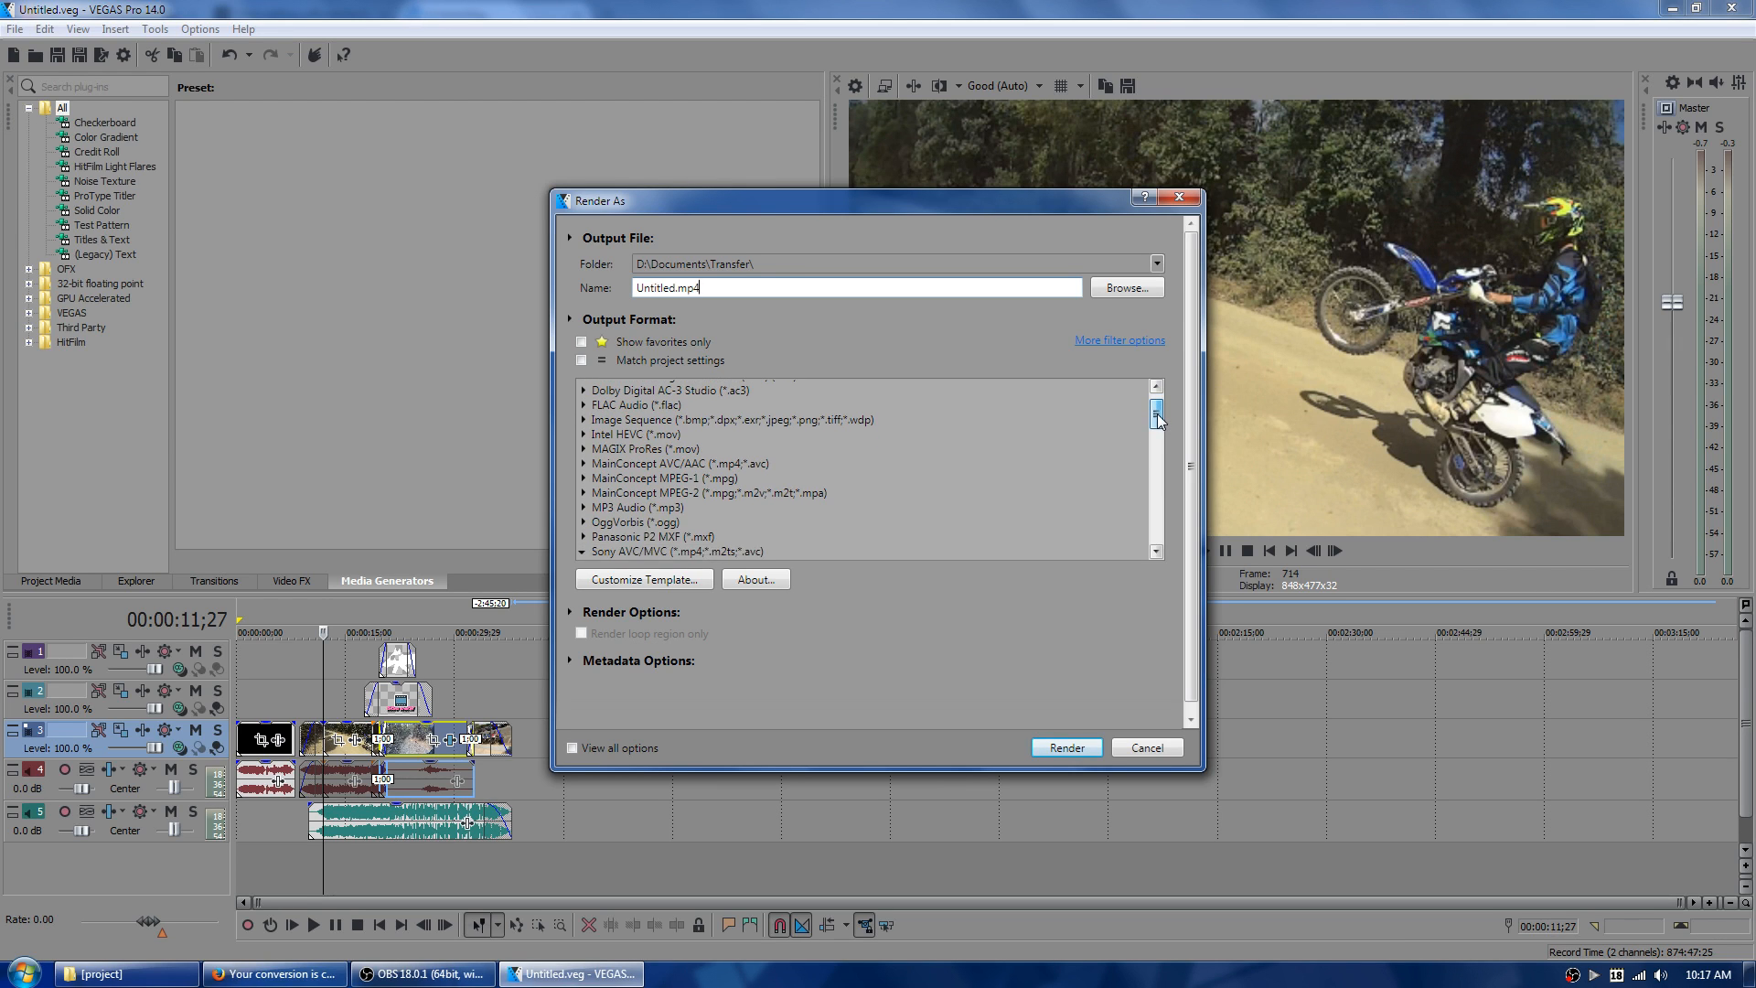
{"action": "left_click_drag", "start_coordinate": [1157, 414], "coordinate": [1157, 434]}
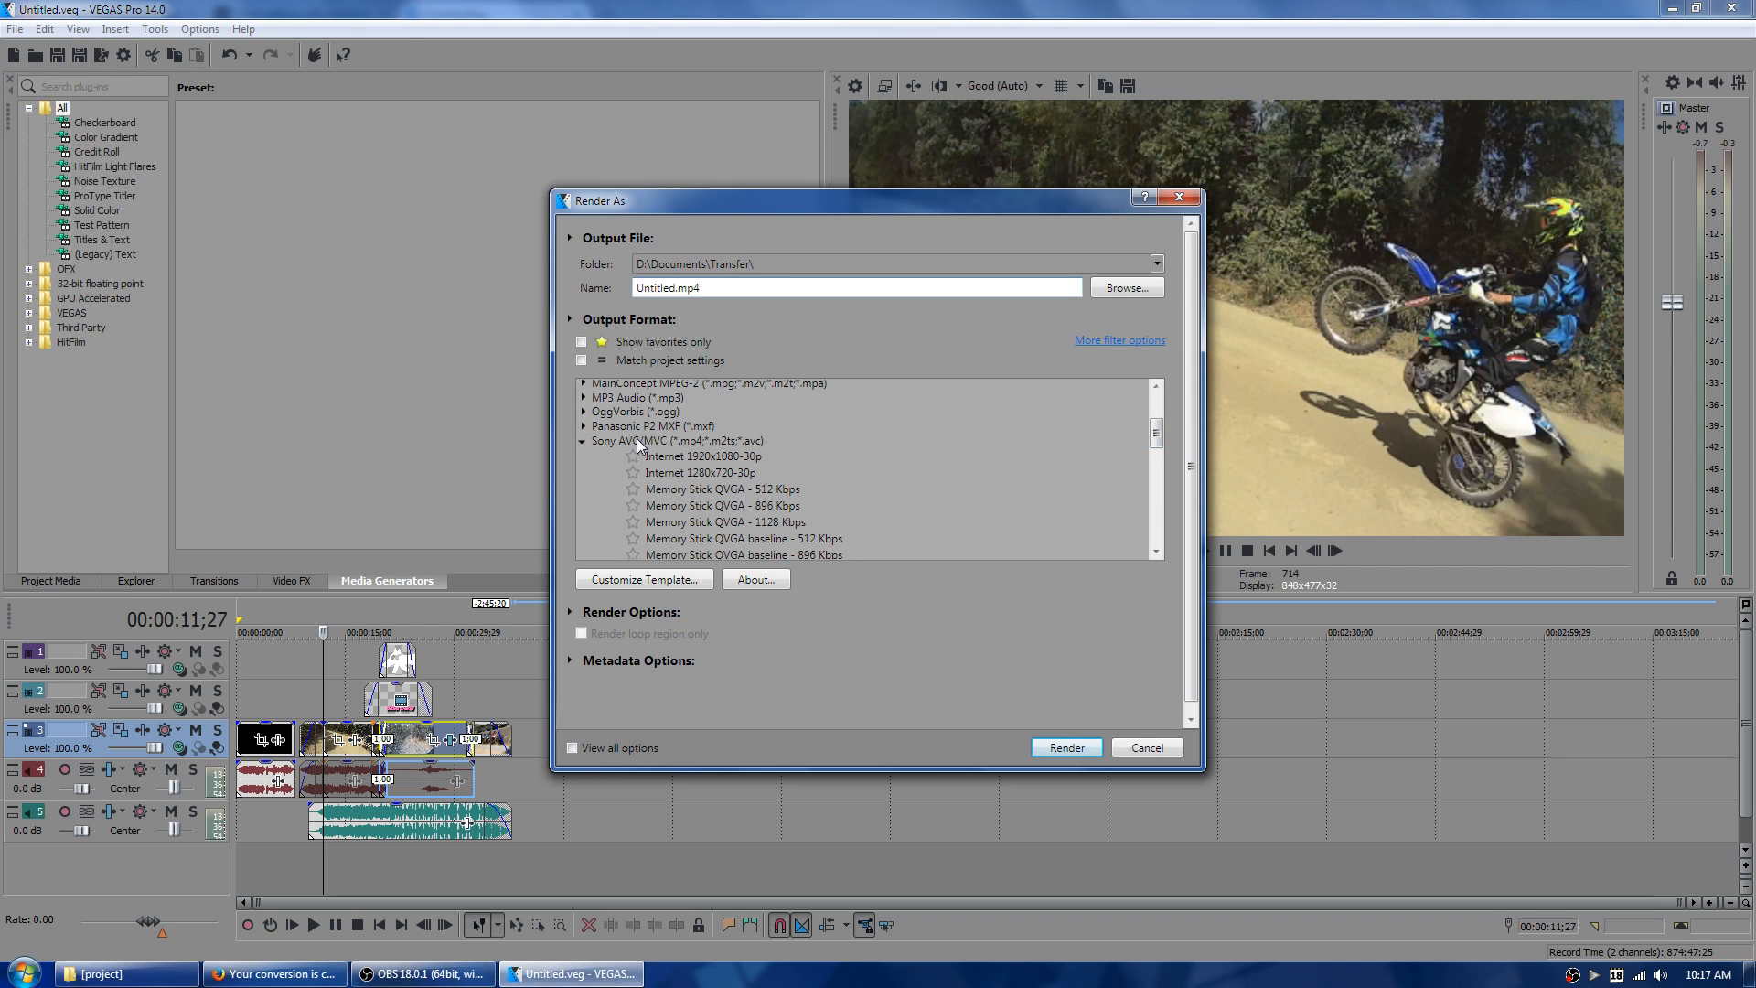
{"action": "left_click_drag", "start_coordinate": [1155, 437], "coordinate": [1161, 514]}
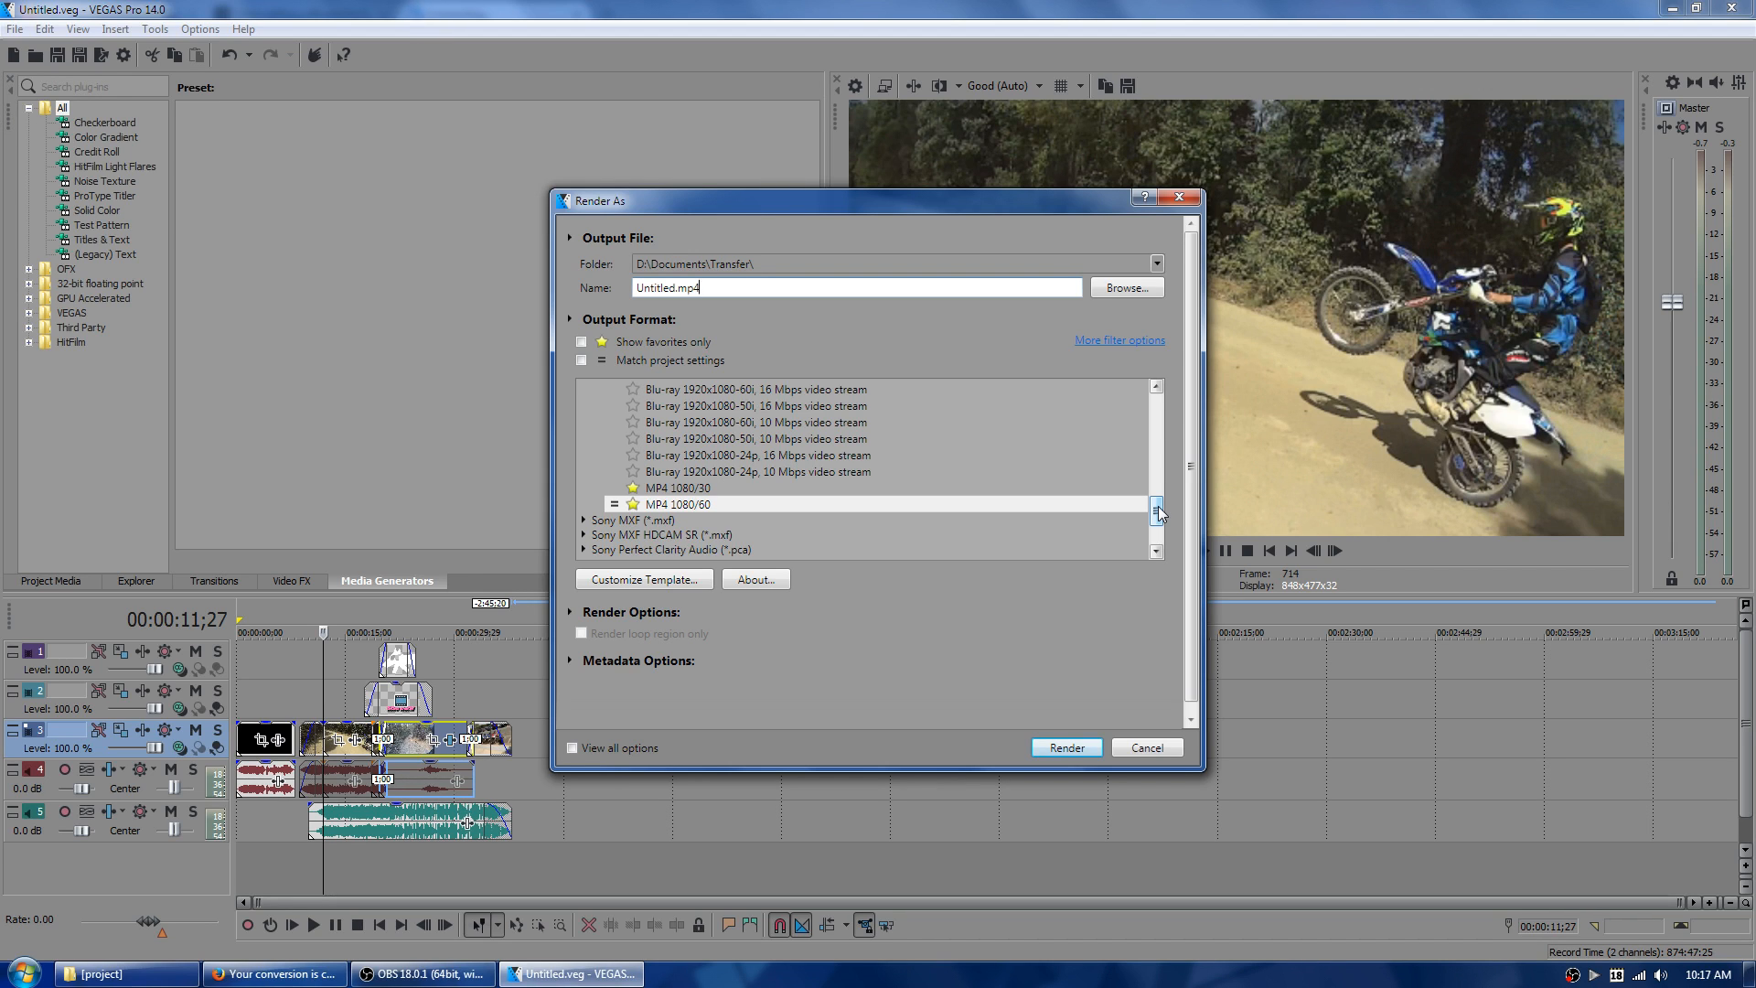
{"action": "left_click", "coordinate": [700, 504]}
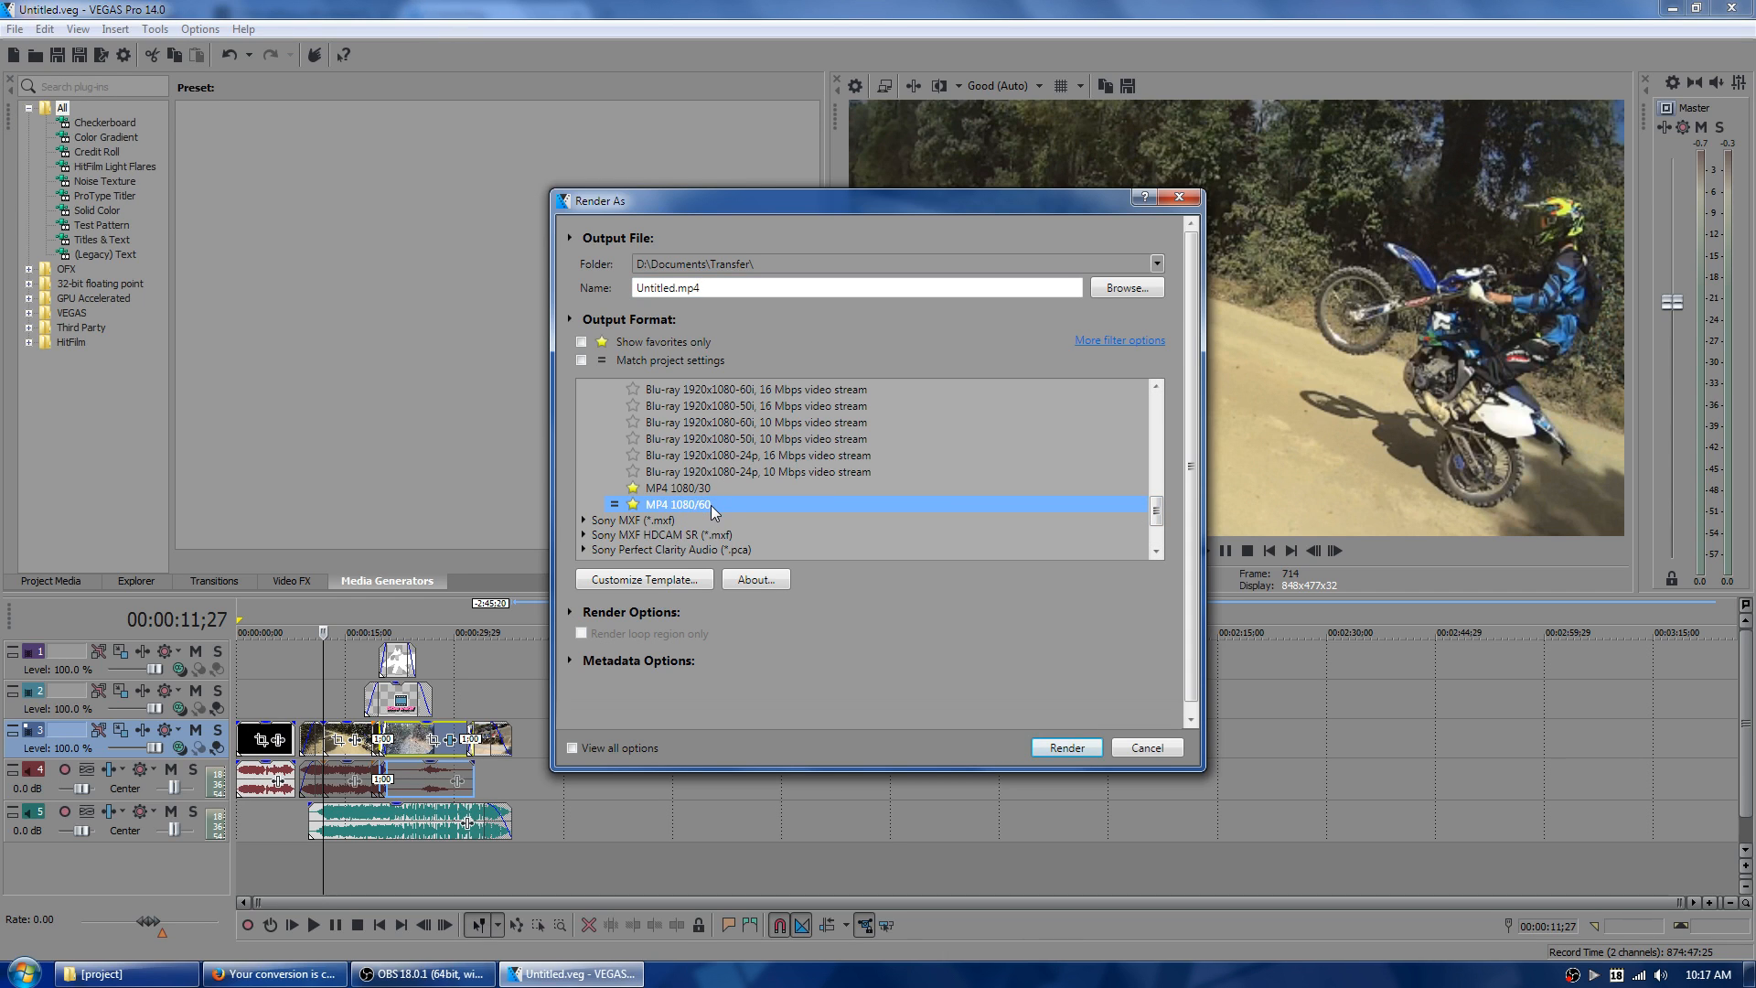
- Examine the MP4 1080/60 template's video, frame rate, audio, system and project settings, and leave them without changes
{"action": "left_click", "coordinate": [656, 582]}
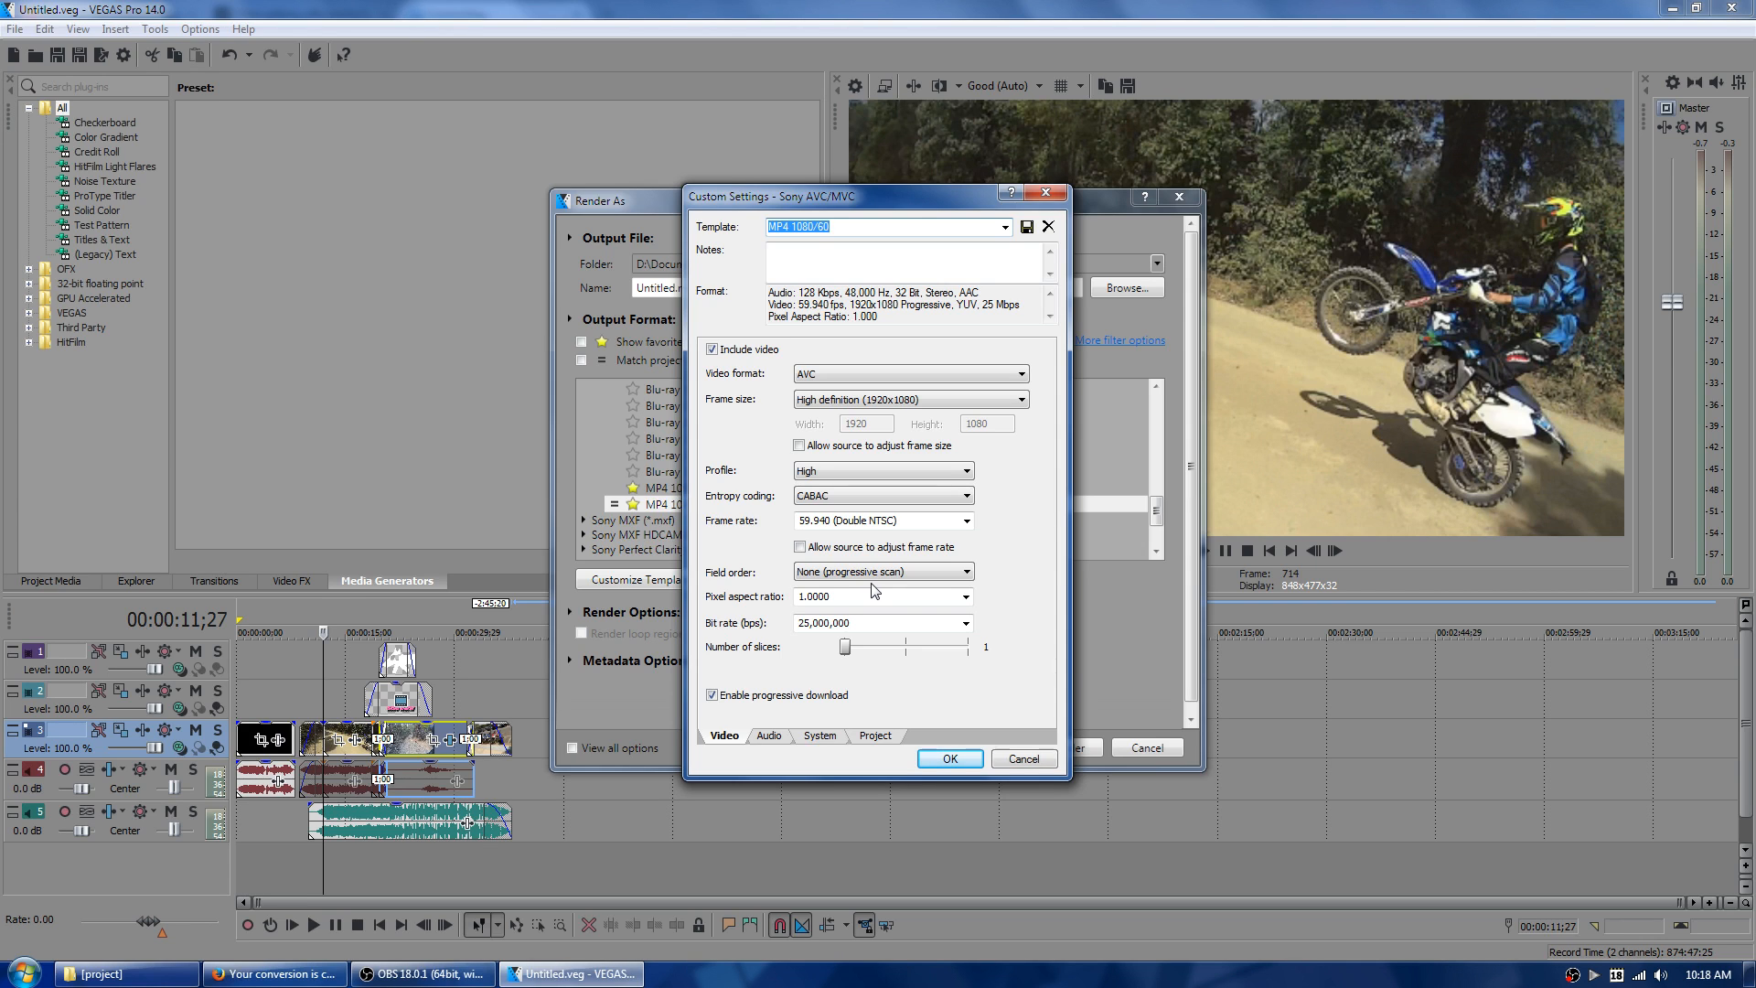
{"action": "left_click", "coordinate": [965, 521]}
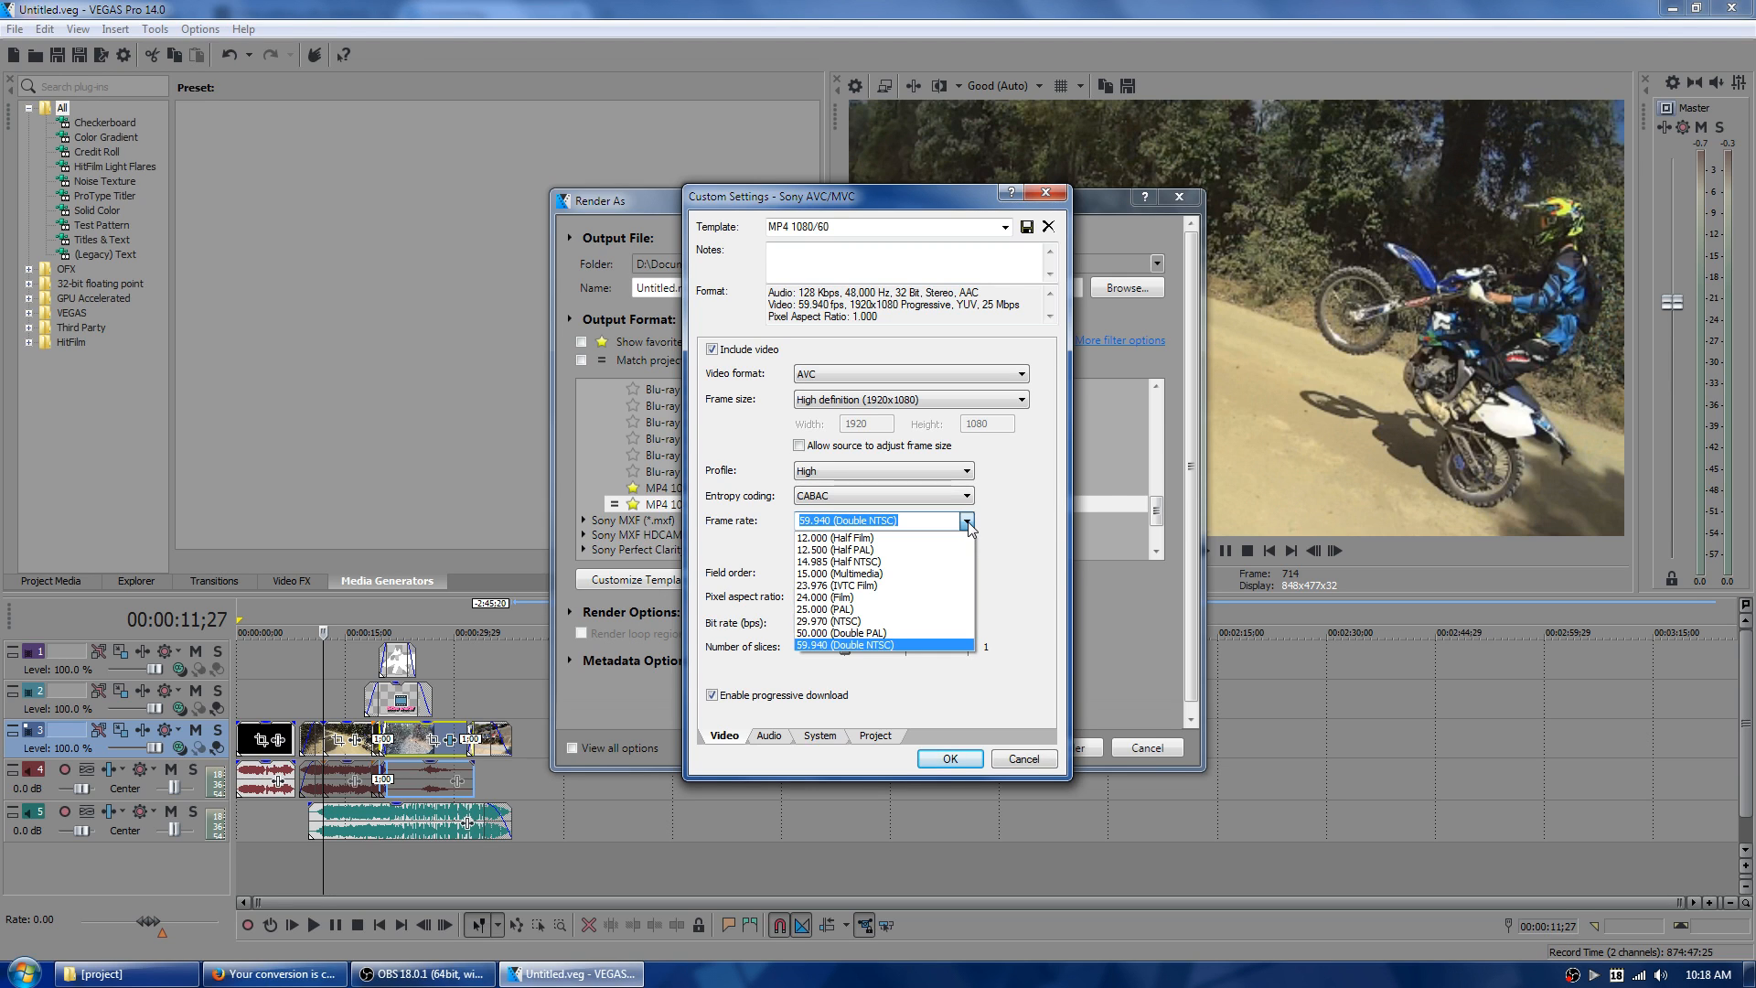
{"action": "left_click", "coordinate": [966, 522]}
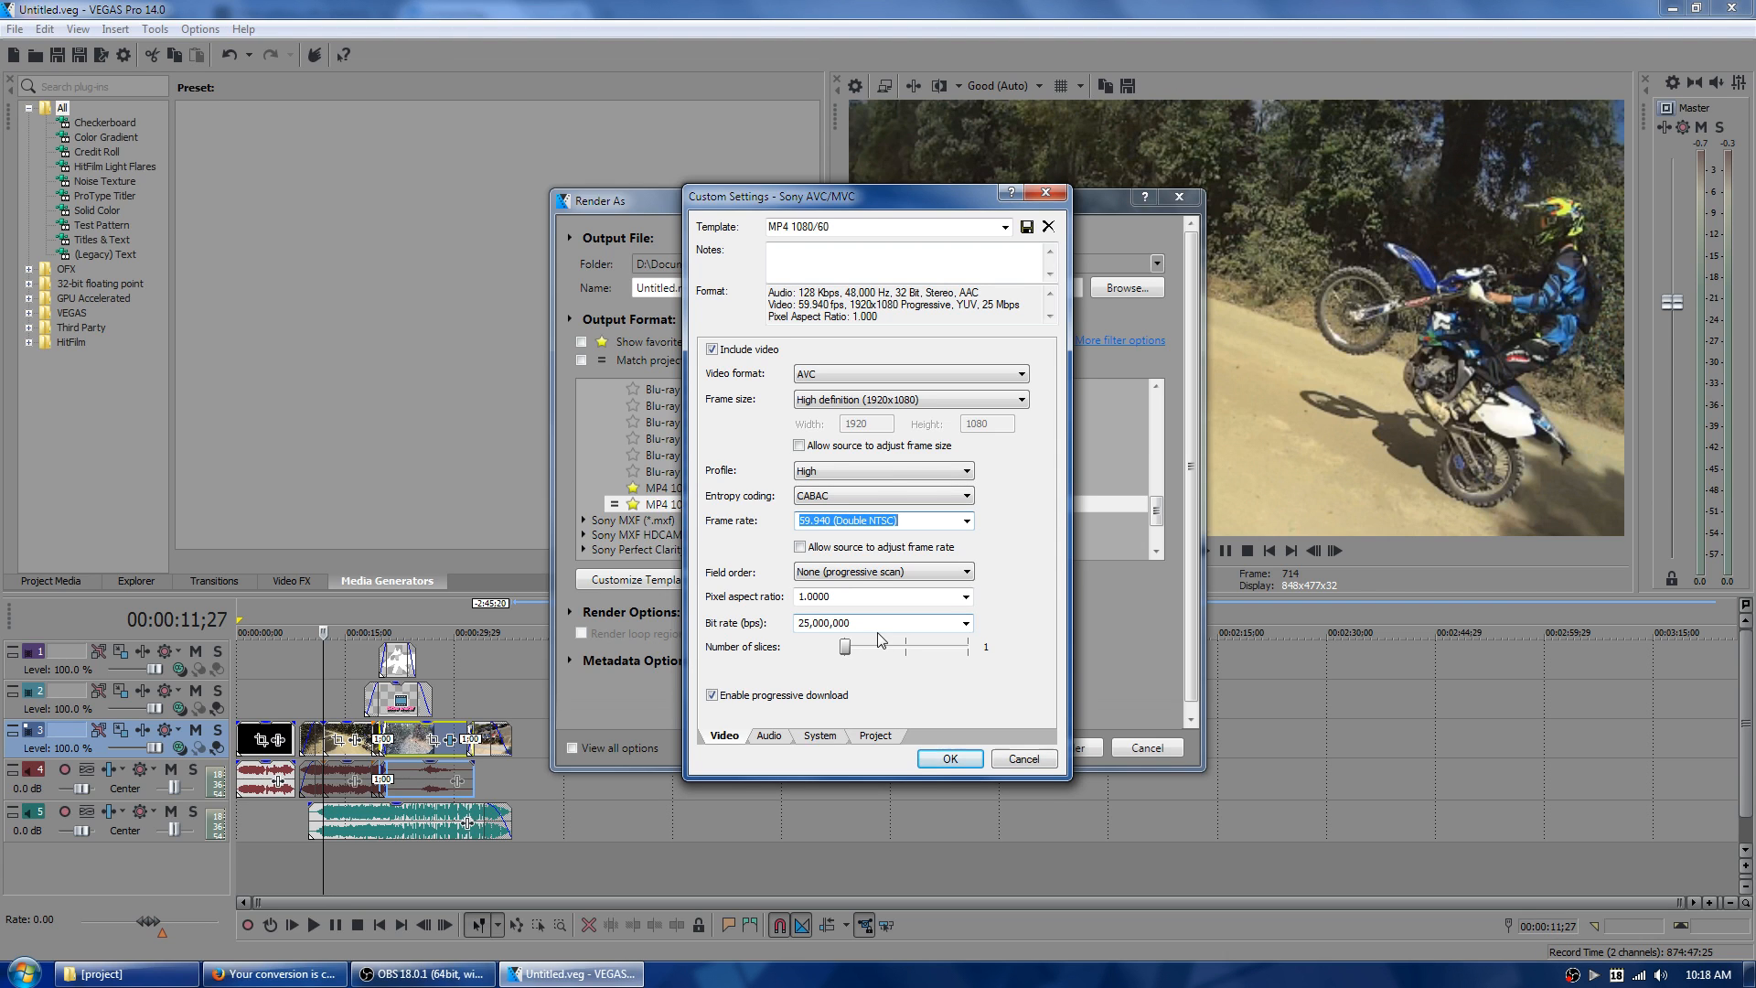
{"action": "left_click", "coordinate": [777, 736]}
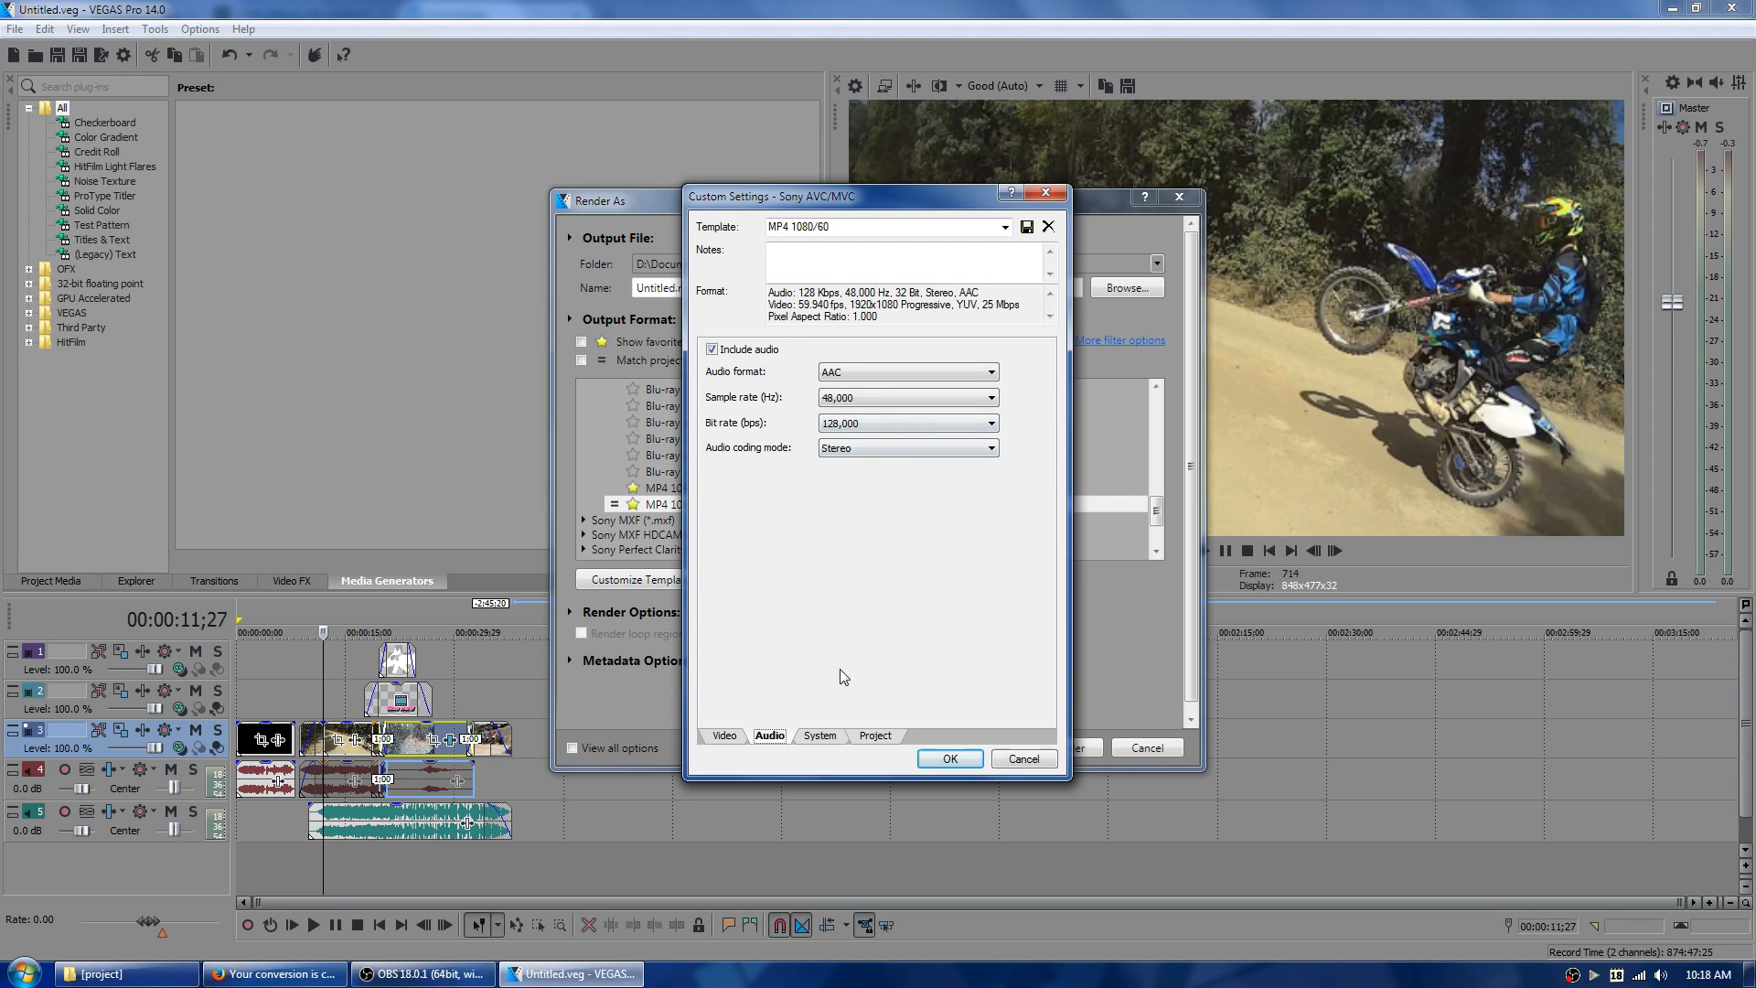
{"action": "left_click", "coordinate": [836, 736]}
{"action": "left_click", "coordinate": [863, 736]}
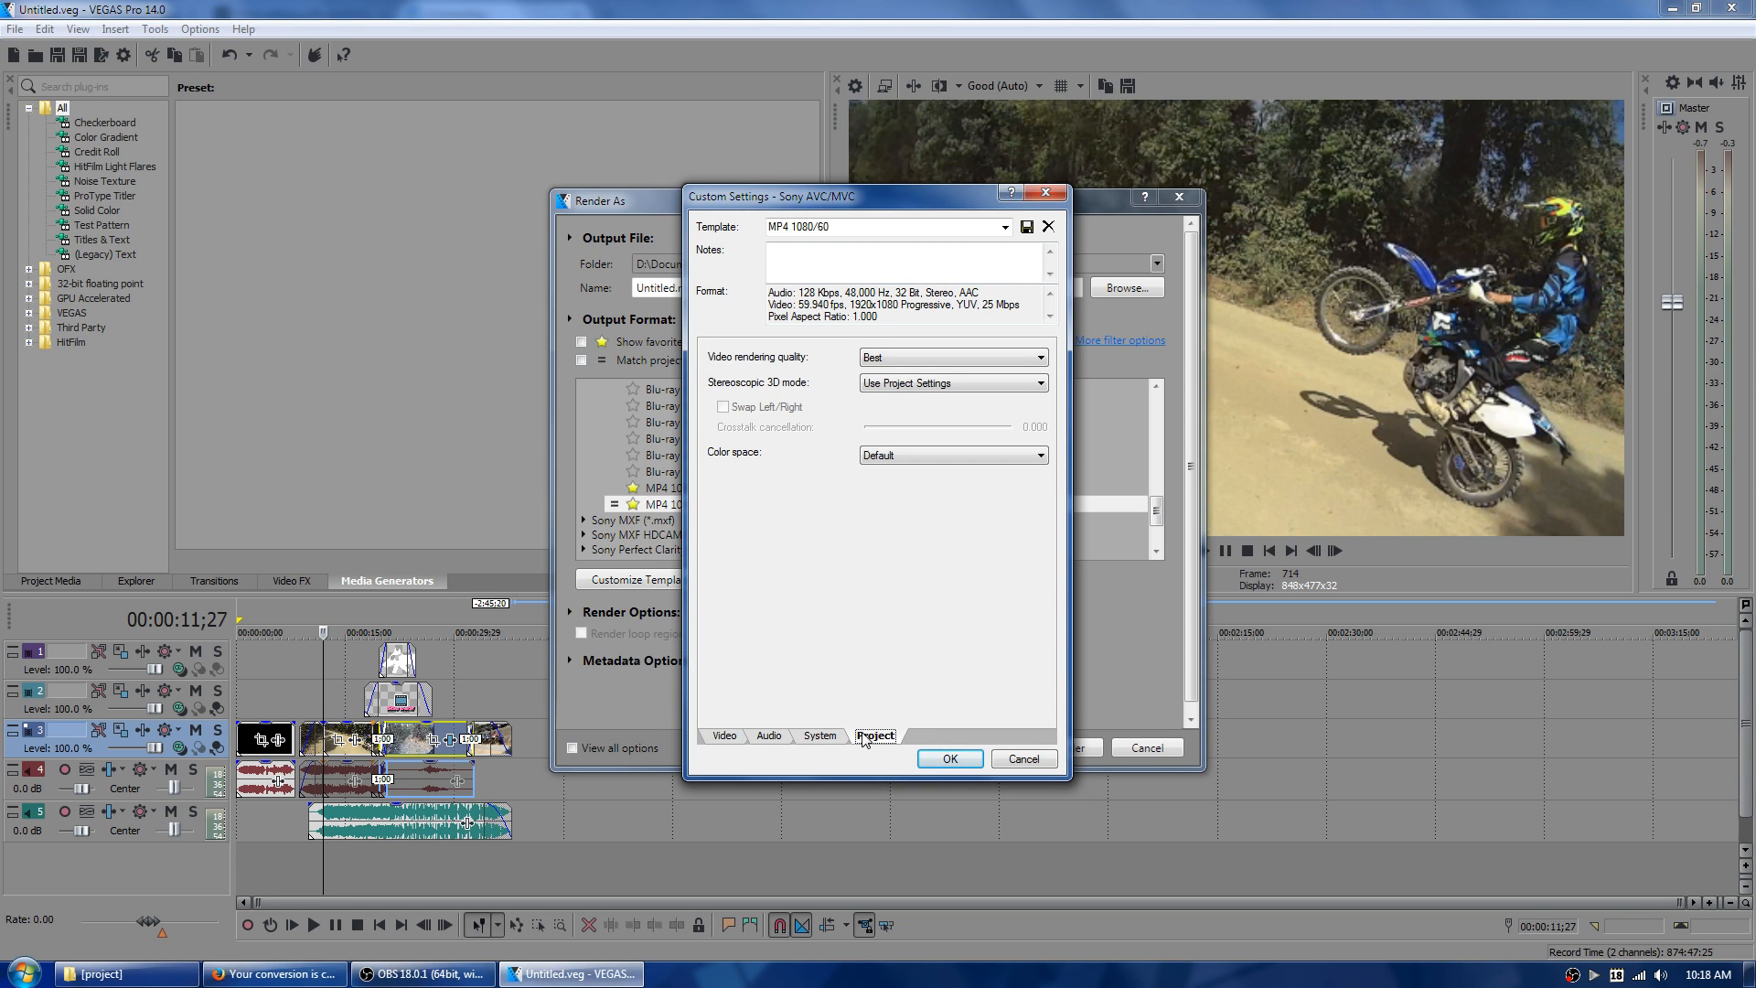
{"action": "left_click", "coordinate": [1020, 759]}
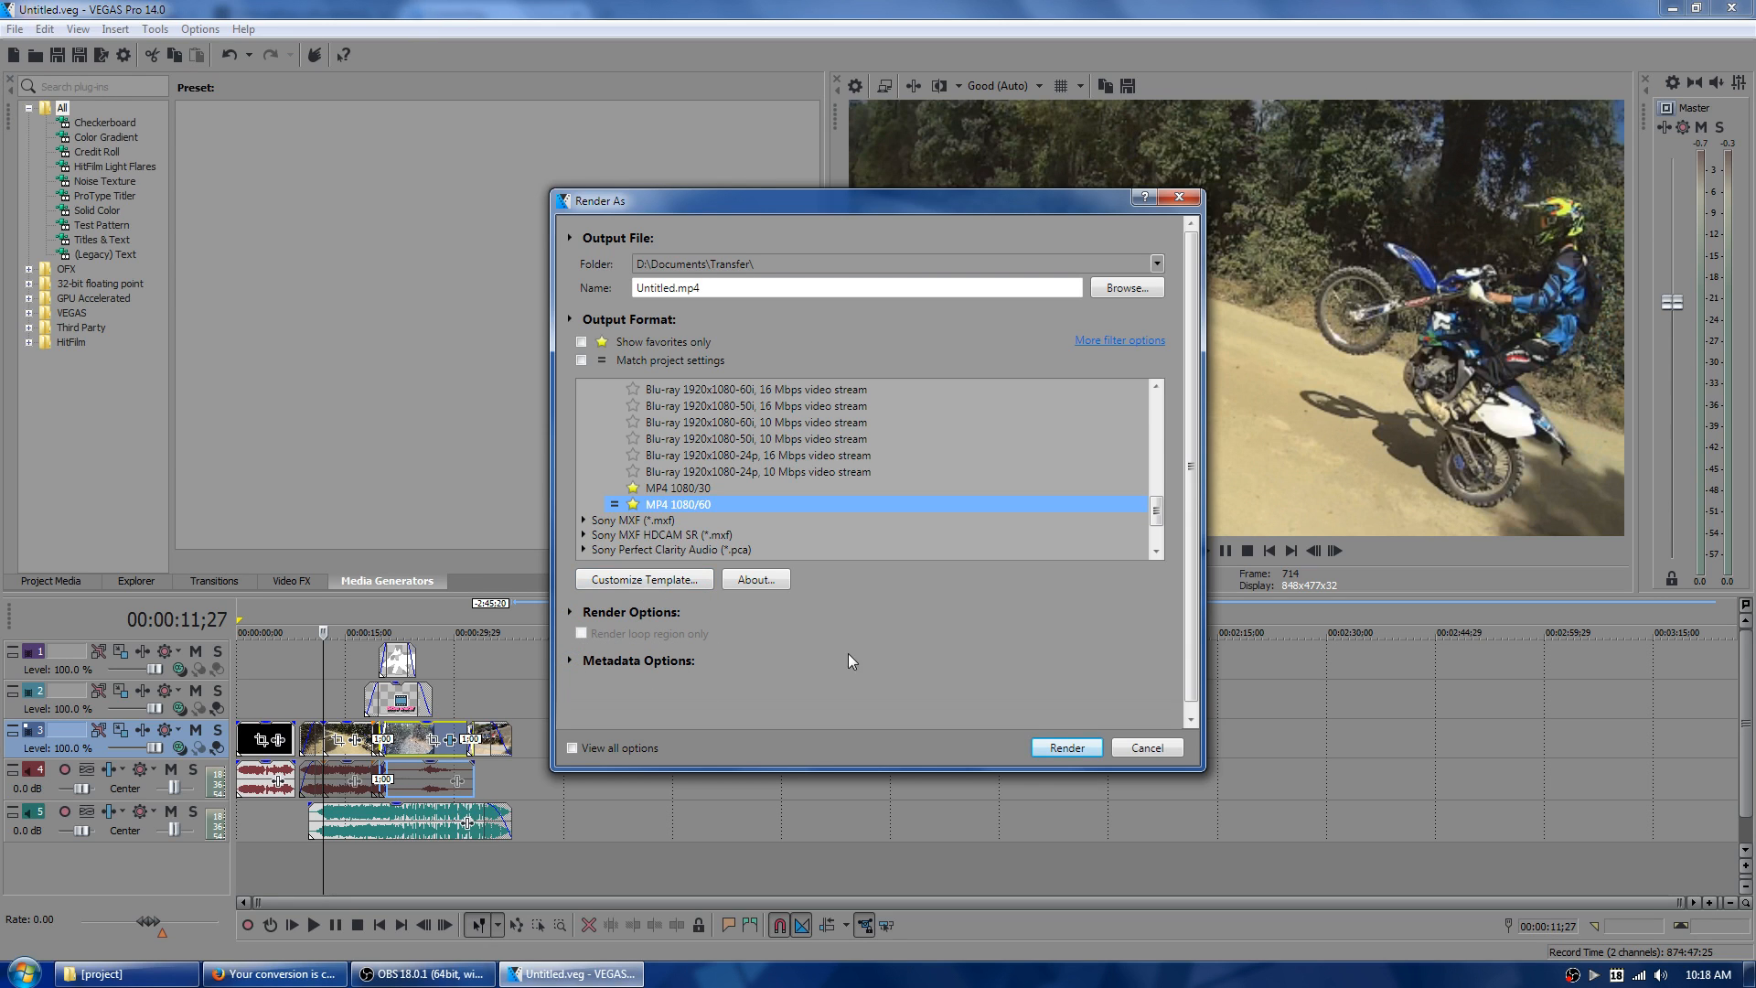
- Start rendering the project to Untitled.mp4 in D:\Documents\Transfer with the chosen template
{"action": "left_click", "coordinate": [1052, 747]}
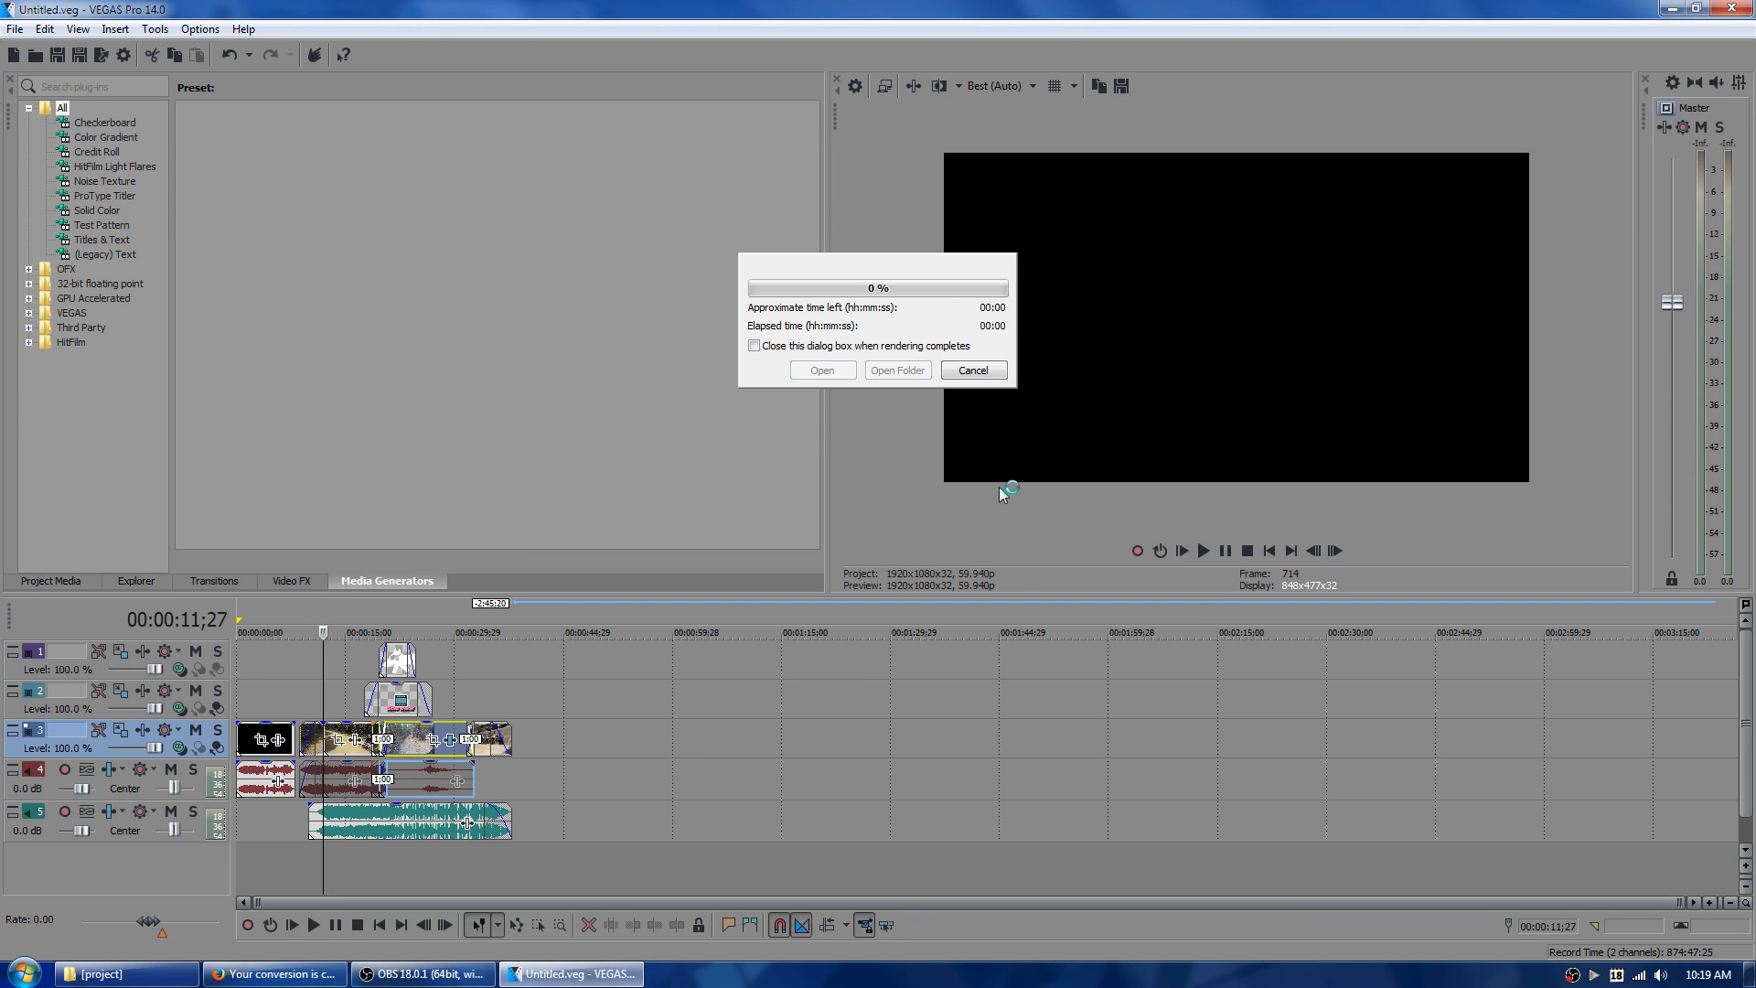